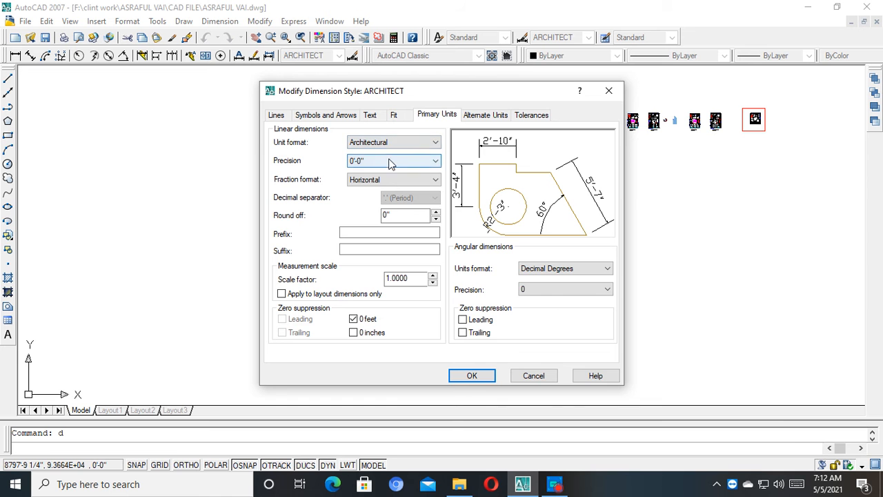
# Review the ARCHITECT dimension style's alternate units and tolerances settings, accept them and set the style as current.
pyautogui.click(483, 115)
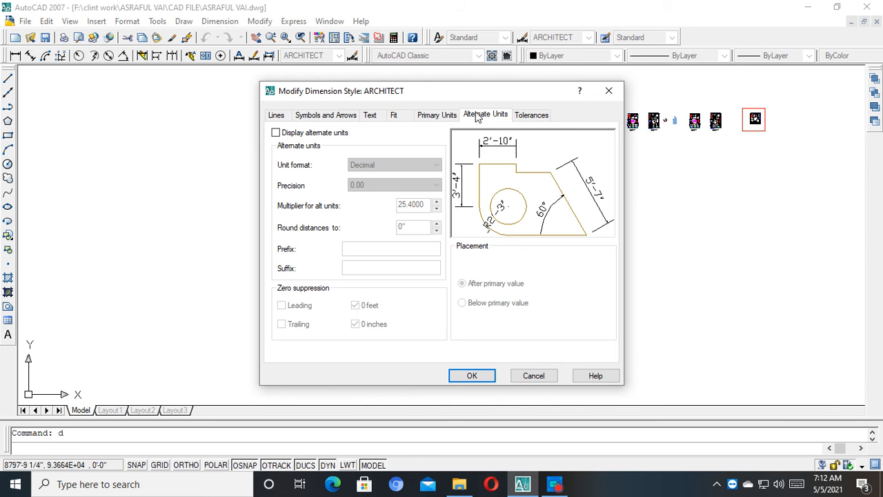
pyautogui.click(545, 118)
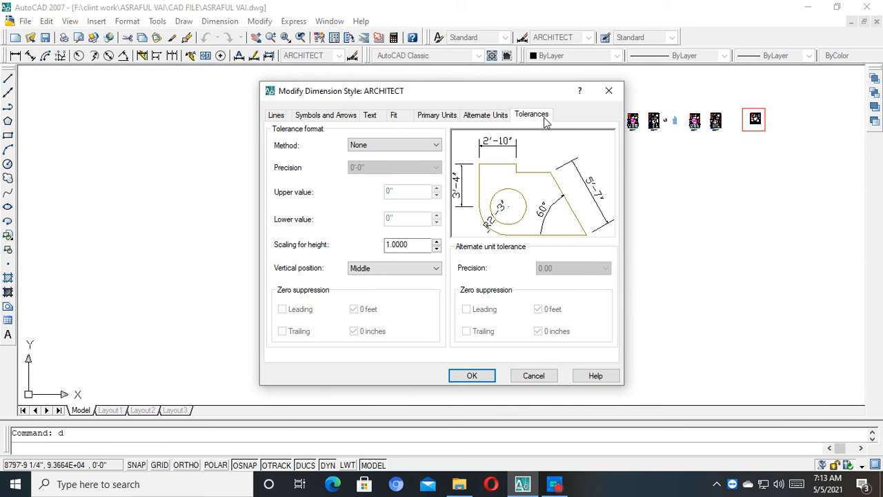
pyautogui.click(471, 375)
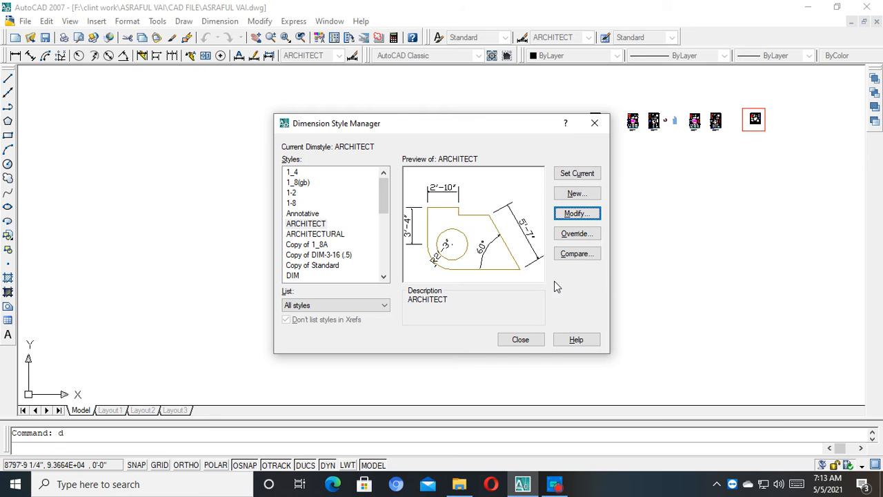
pyautogui.click(577, 174)
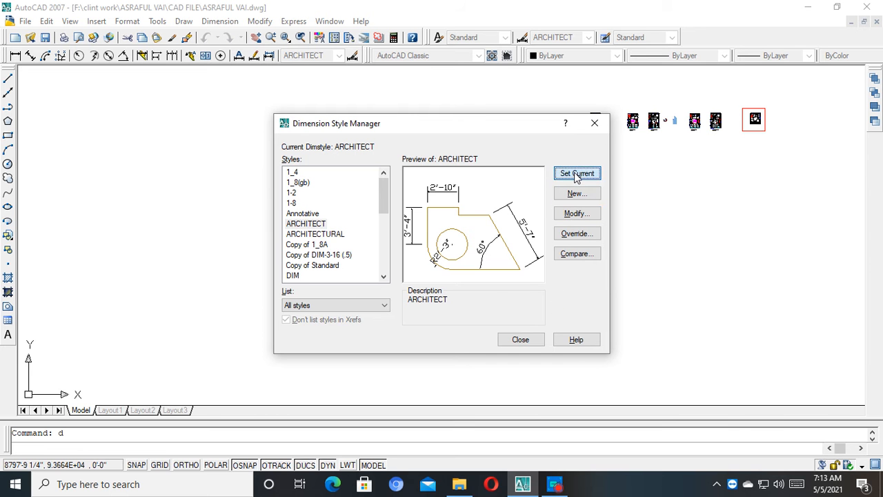
pyautogui.click(522, 340)
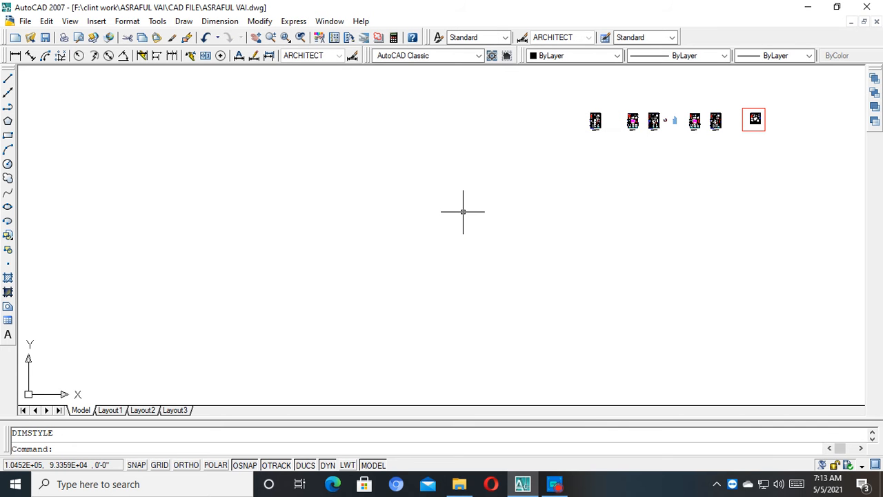
# Configure the drawing units to Architectural length with 0'-0" precision and Inches as the insertion scale.
pyautogui.write('units')
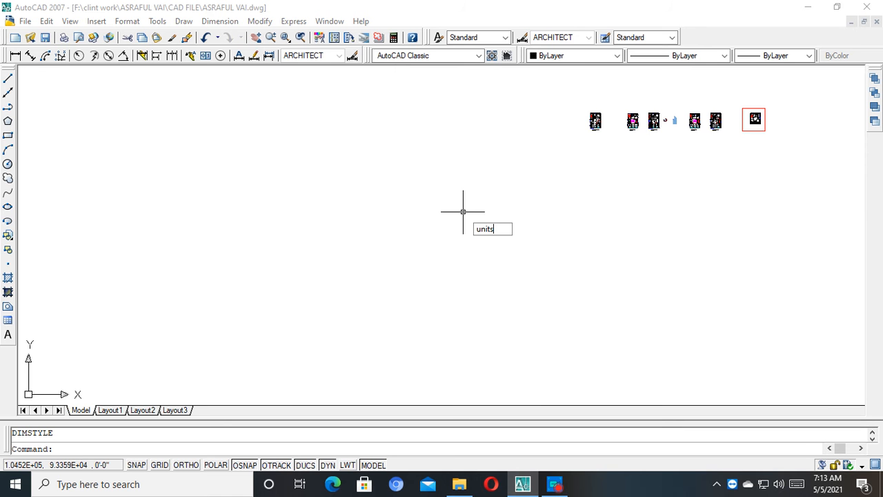
pyautogui.press('Return')
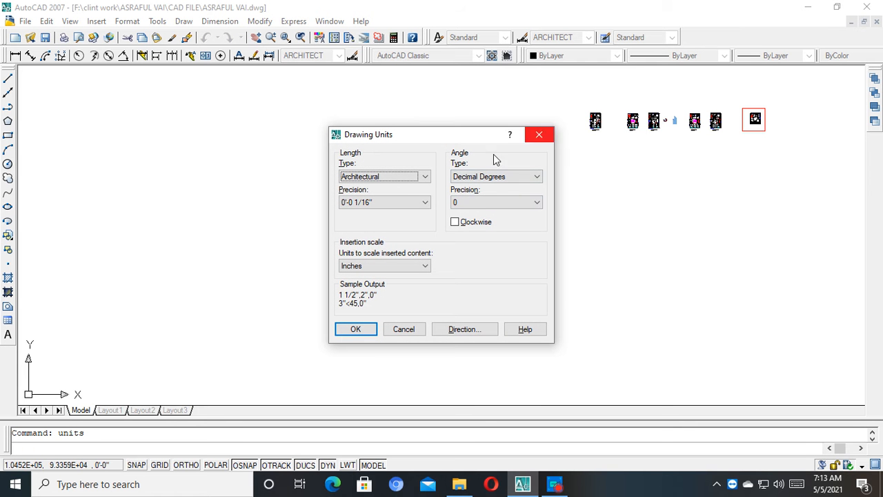
pyautogui.click(399, 178)
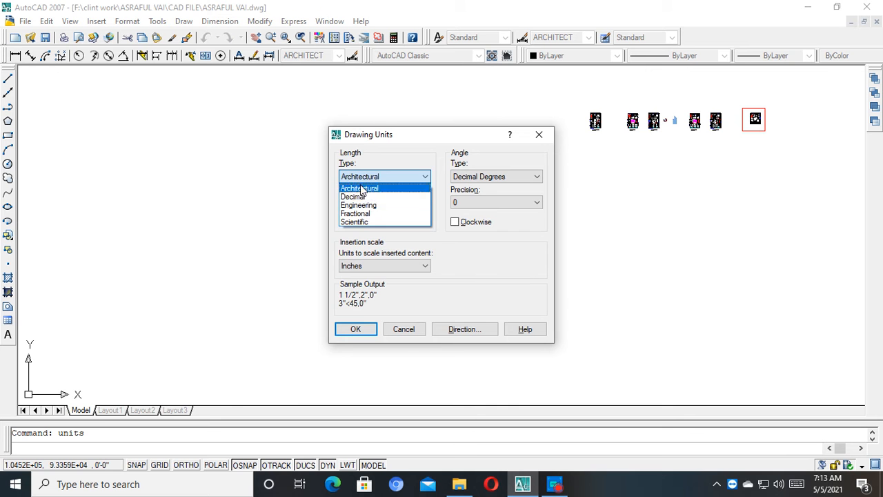
pyautogui.click(362, 192)
pyautogui.click(385, 202)
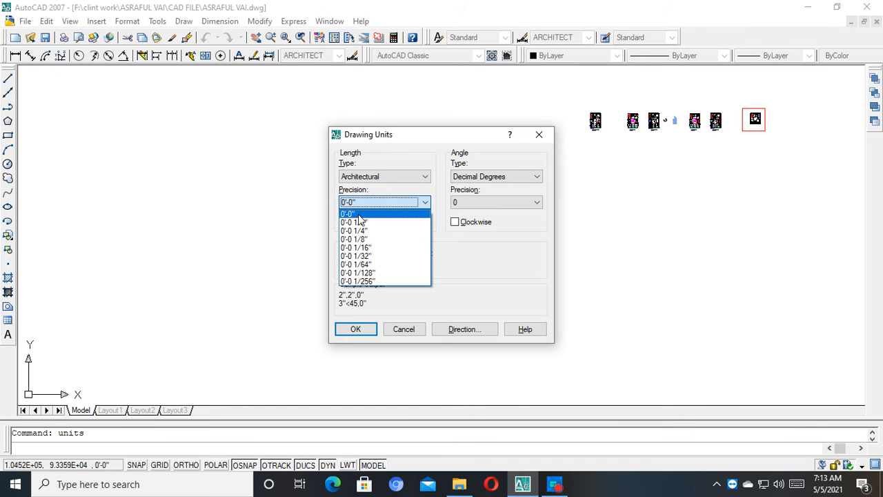
pyautogui.click(359, 215)
pyautogui.click(386, 269)
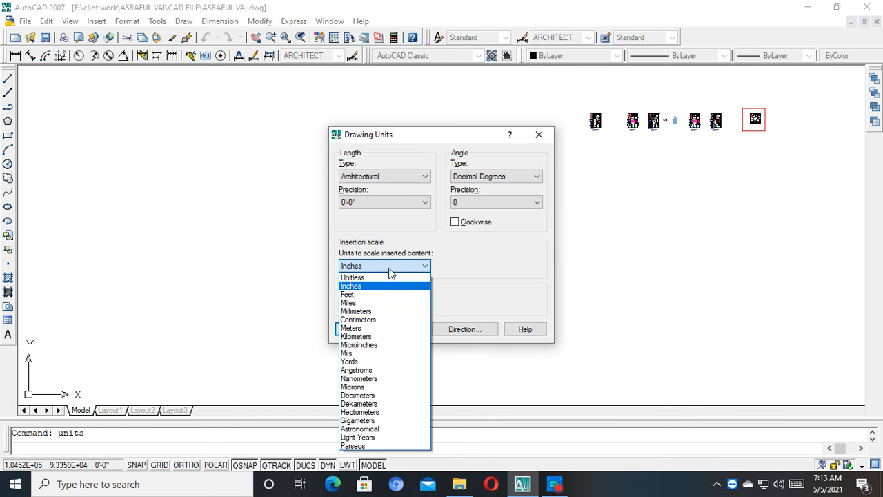
pyautogui.click(356, 287)
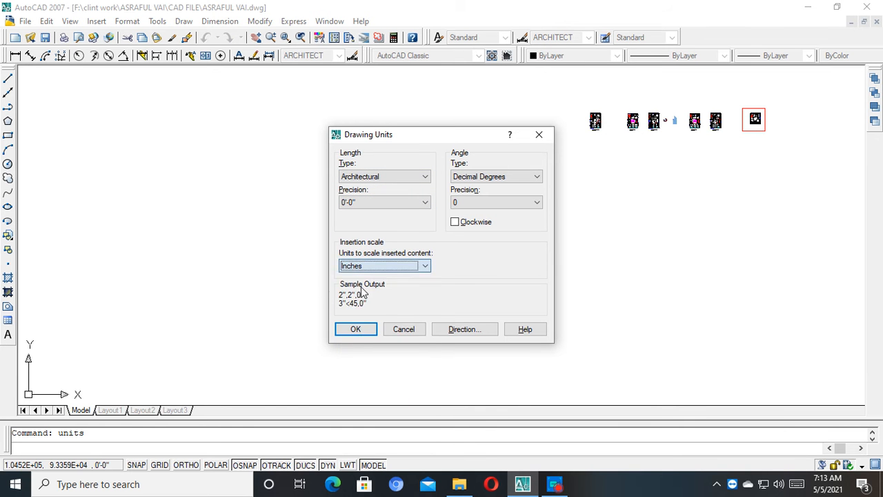
pyautogui.click(354, 328)
# Reopen the dimension style manager to view the ARCHITECT style and close it without changes.
pyautogui.moveTo(601, 183); pyautogui.dragTo(507, 249, button='middle')
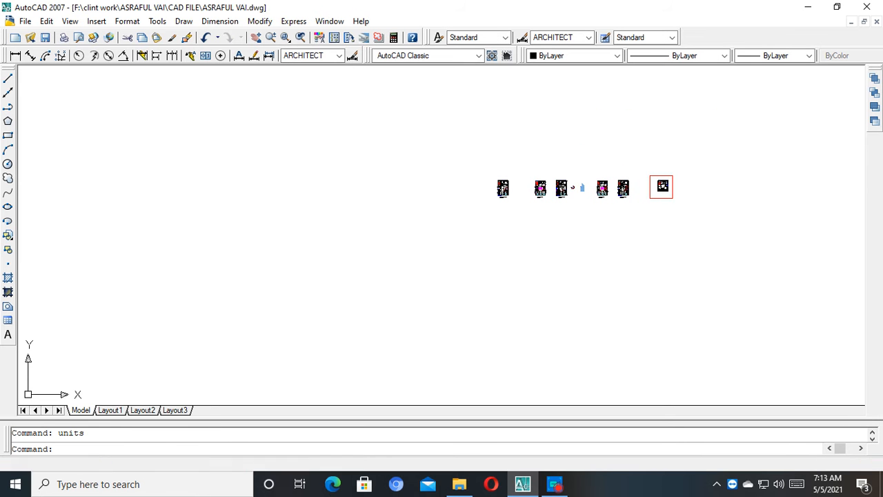
pyautogui.moveTo(635, 215); pyautogui.dragTo(474, 227, button='middle')
pyautogui.scroll(5, 407, 197)
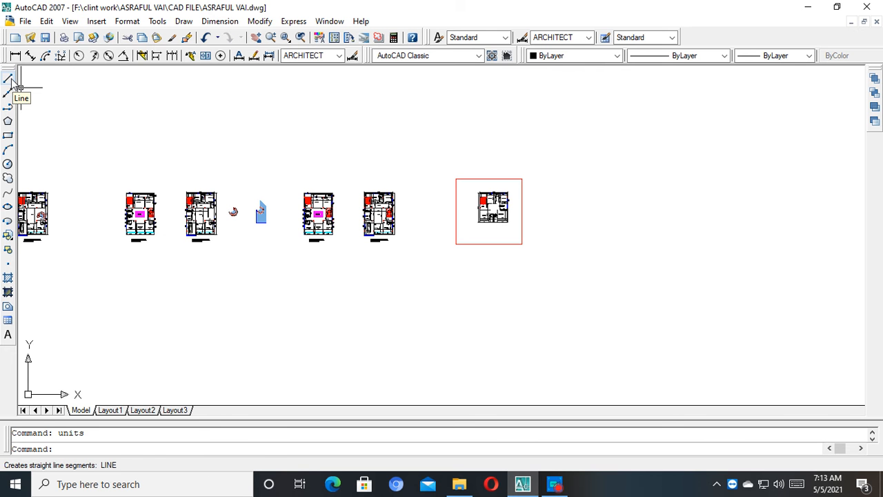
pyautogui.click(127, 21)
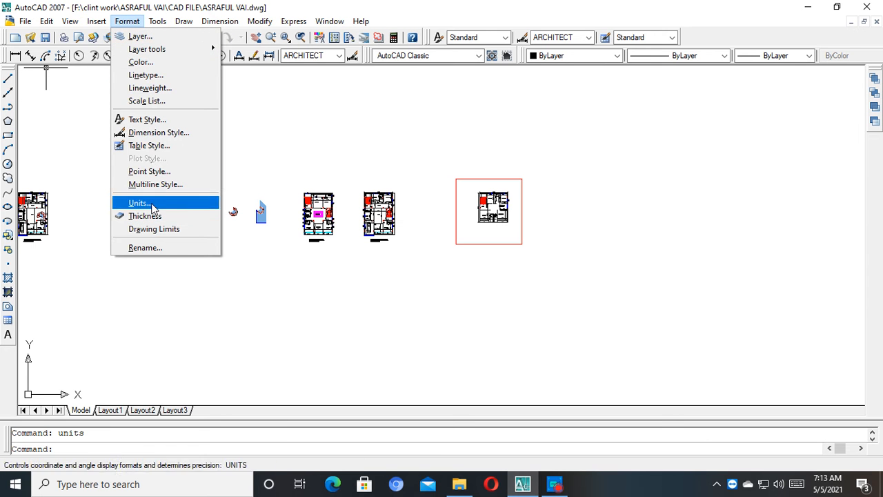
pyautogui.click(165, 131)
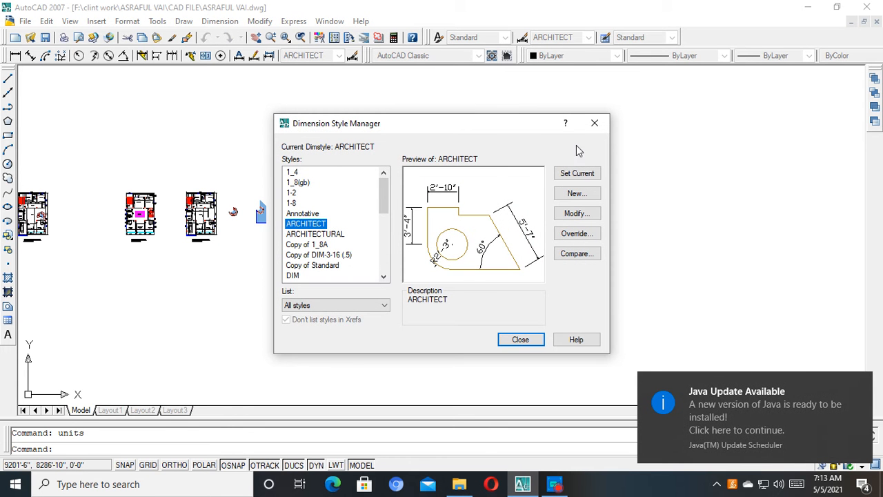
pyautogui.click(595, 123)
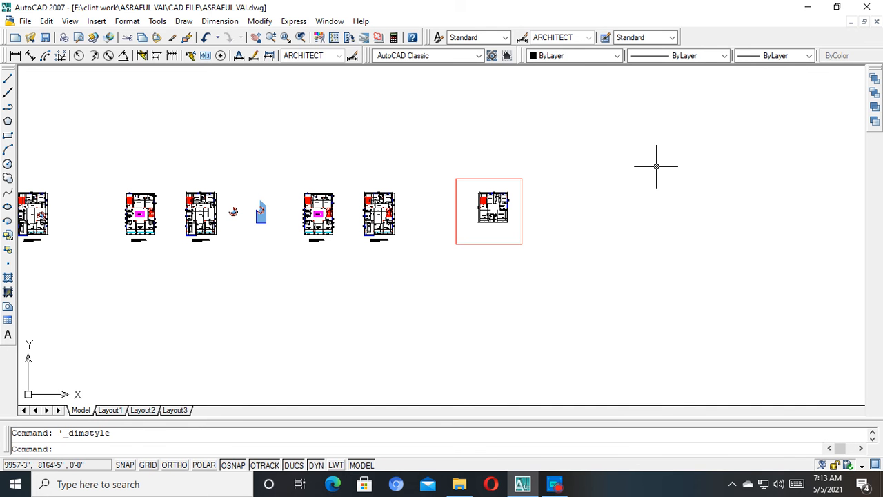
# Draw a long chain of connected free-angle lines crossing one another in the empty area to the right of the floor plans.
pyautogui.scroll(-4, 241, 255)
pyautogui.moveTo(371, 288); pyautogui.dragTo(244, 268, button='middle')
pyautogui.scroll(1, 64, 77)
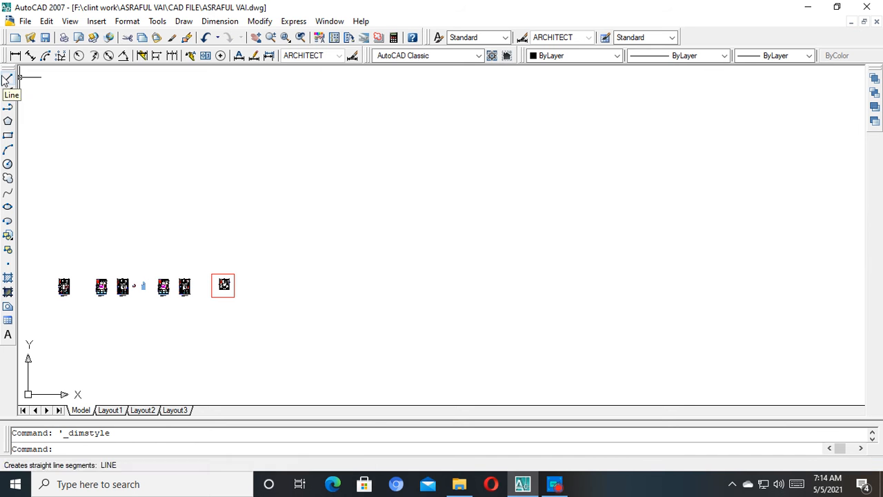
pyautogui.click(7, 79)
pyautogui.click(471, 290)
pyautogui.click(514, 207)
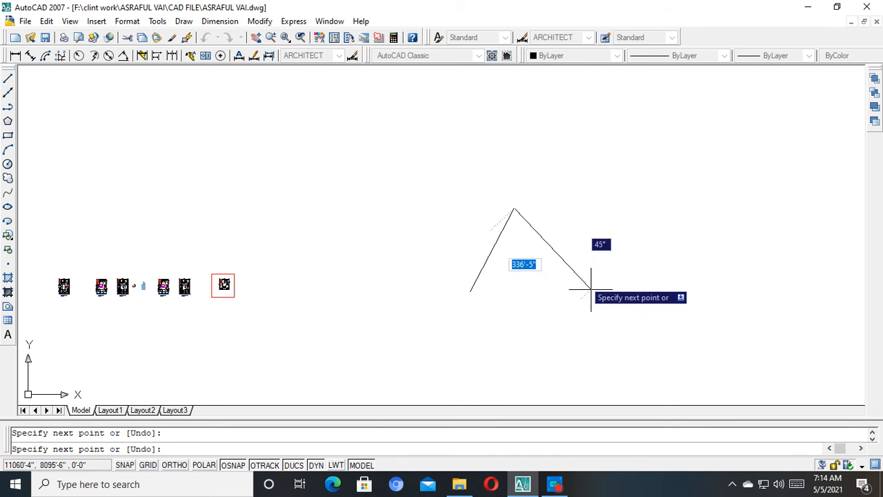
pyautogui.click(591, 288)
pyautogui.click(713, 239)
pyautogui.click(702, 180)
pyautogui.click(514, 117)
pyautogui.click(576, 362)
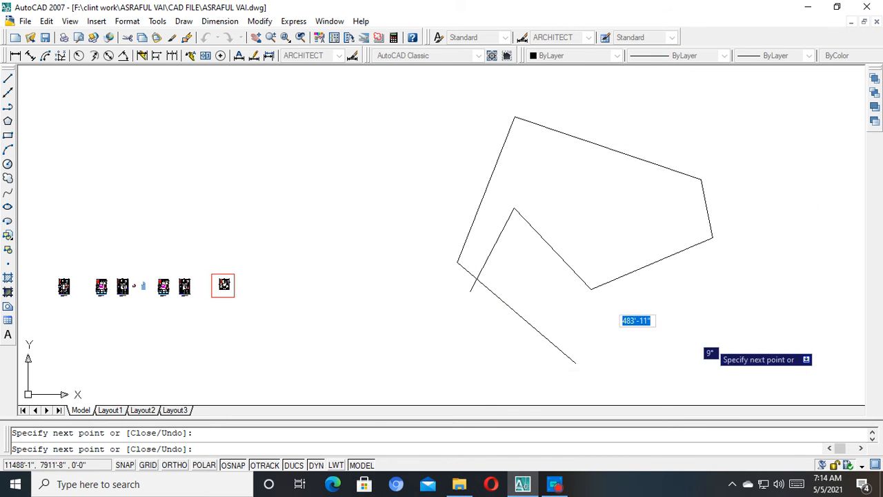
pyautogui.click(711, 341)
pyautogui.click(713, 274)
pyautogui.click(590, 235)
pyautogui.click(414, 212)
pyautogui.click(238, 162)
pyautogui.click(340, 126)
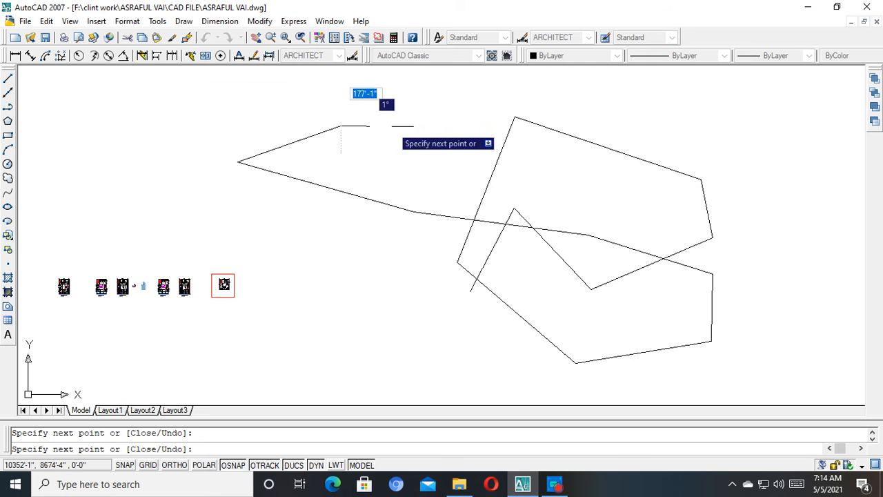
pyautogui.click(414, 154)
pyautogui.click(391, 259)
pyautogui.click(600, 311)
pyautogui.click(636, 123)
pyautogui.click(532, 123)
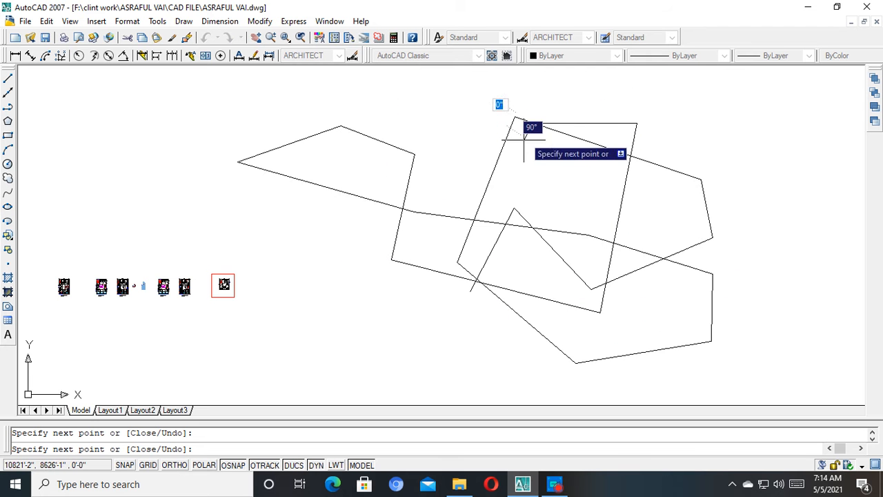
pyautogui.click(511, 194)
pyautogui.click(483, 219)
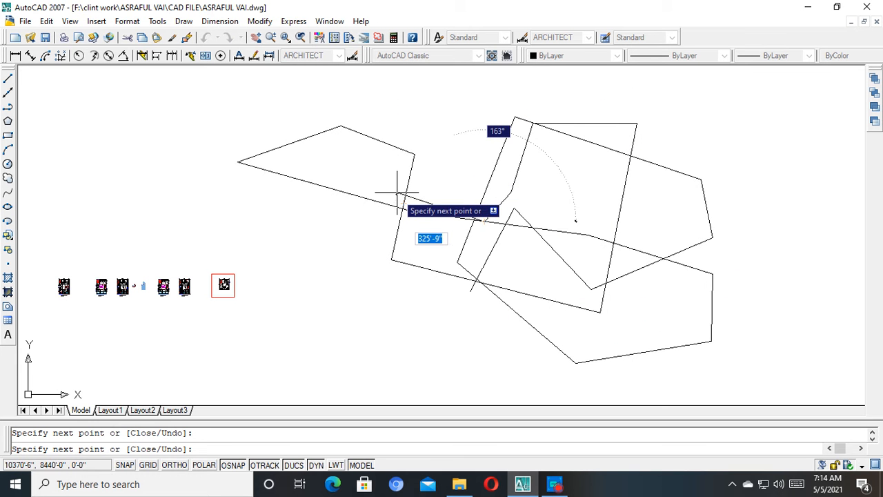
# Turn on Ortho mode and extend the line chain to the right with horizontal and vertical segments forming overlapping boxes.
pyautogui.press('F8')
pyautogui.moveTo(780, 241); pyautogui.dragTo(431, 253, button='middle')
pyautogui.click(765, 118)
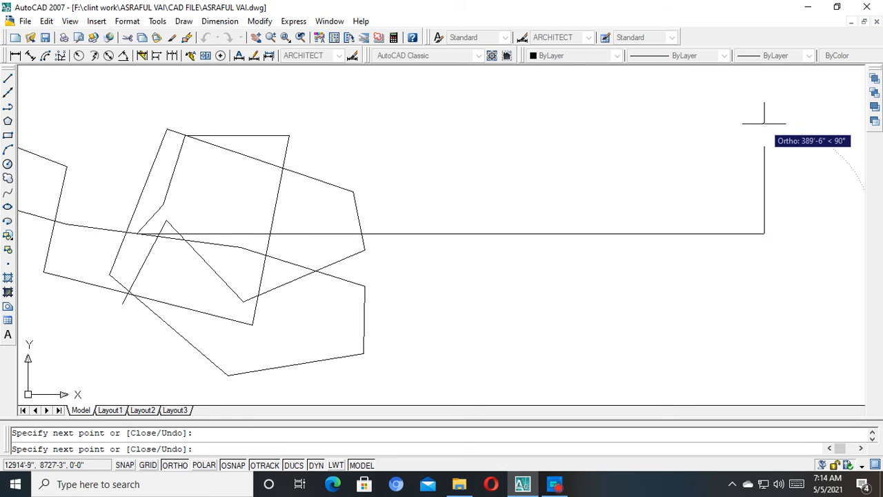
pyautogui.moveTo(651, 333); pyautogui.dragTo(296, 283, button='middle')
pyautogui.click(494, 303)
pyautogui.click(749, 304)
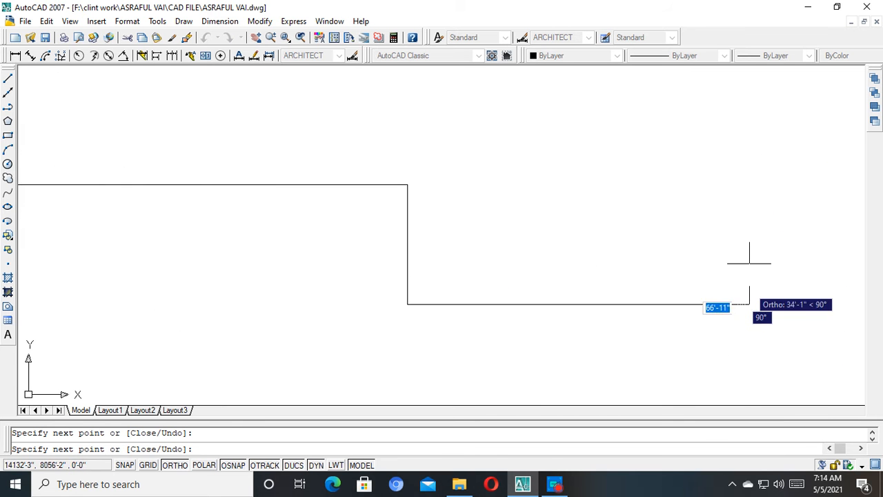
pyautogui.click(749, 124)
pyautogui.click(570, 226)
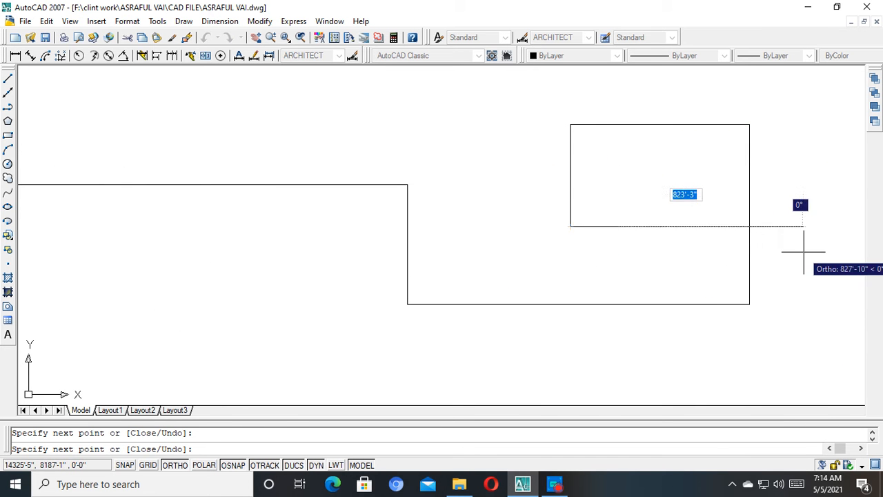
pyautogui.click(803, 226)
pyautogui.click(804, 323)
pyautogui.click(604, 323)
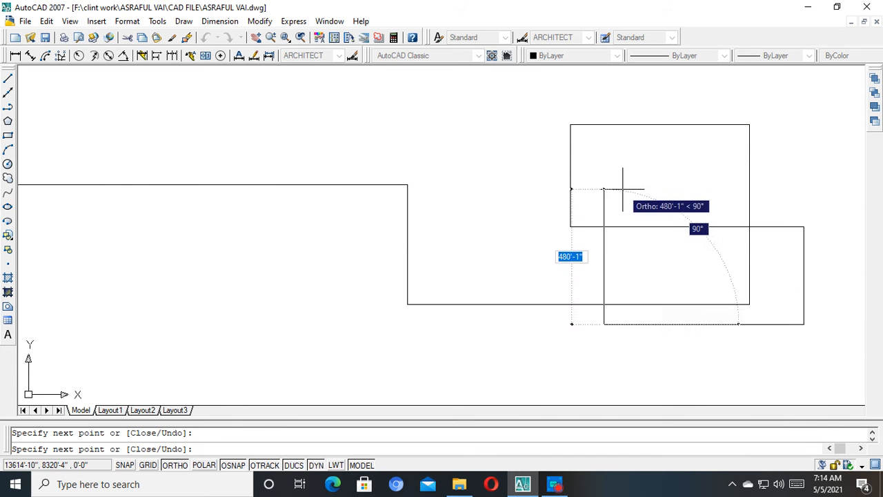
pyautogui.press('Escape')
# Draw construction lines, including a horizontal and a vertical one, through a common point left of the floor plans.
pyautogui.scroll(-6, 624, 196)
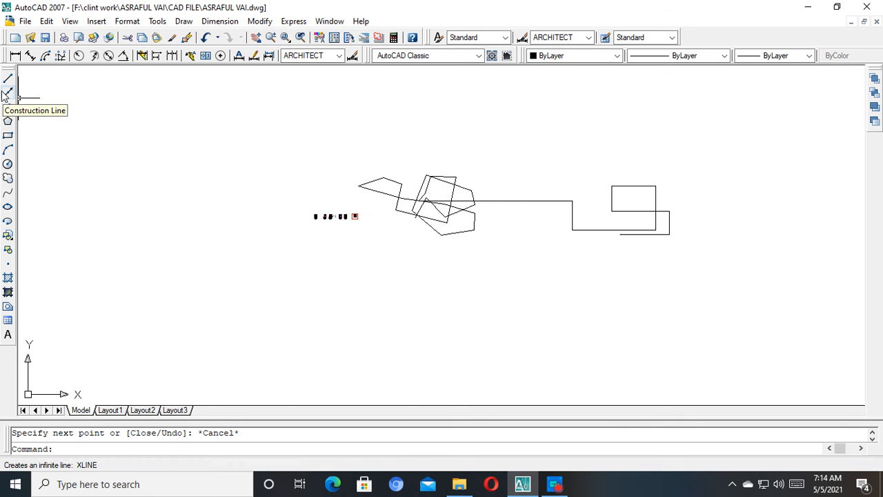
pyautogui.click(7, 94)
pyautogui.moveTo(473, 282); pyautogui.dragTo(729, 312, button='middle')
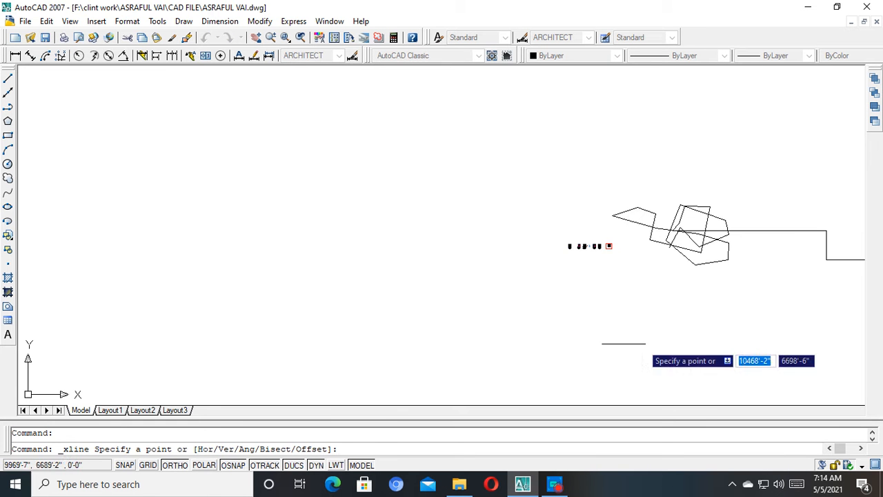
pyautogui.click(159, 261)
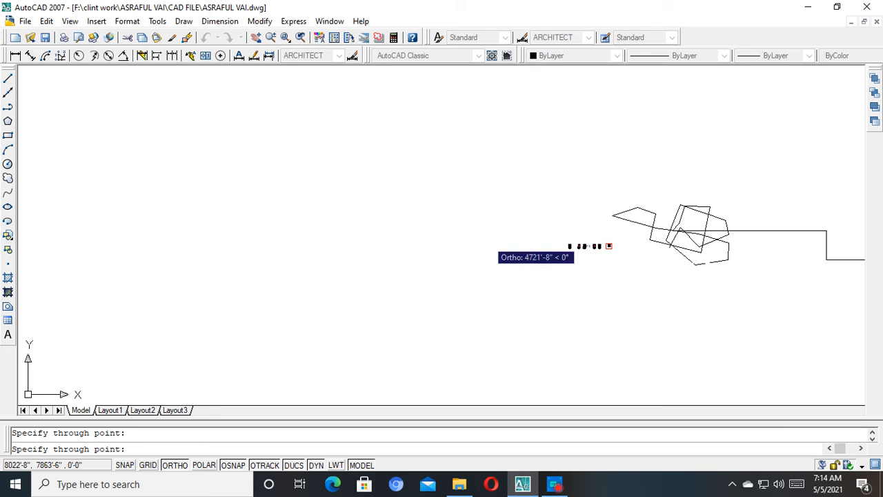
pyautogui.scroll(-5, 489, 214)
pyautogui.click(364, 141)
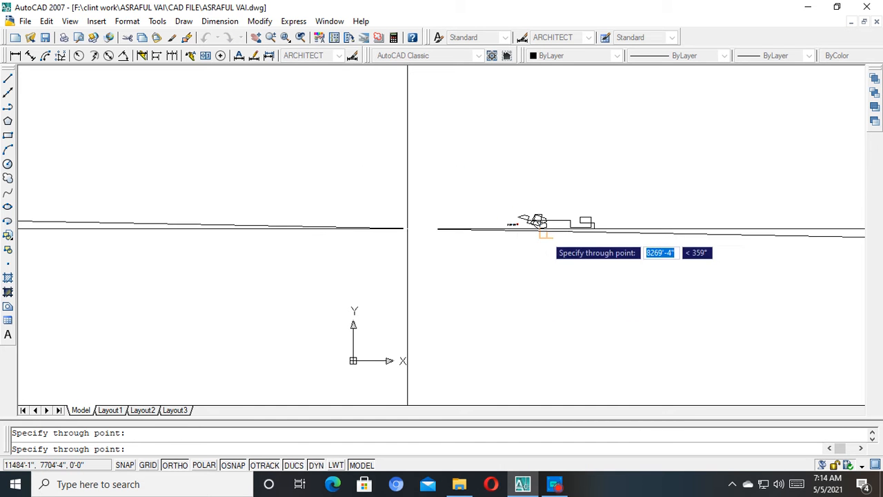
pyautogui.click(548, 235)
pyautogui.press('Escape')
# Select all the construction lines around their intersection with a crossing window and delete them.
pyautogui.scroll(3, 406, 268)
pyautogui.scroll(6, 379, 143)
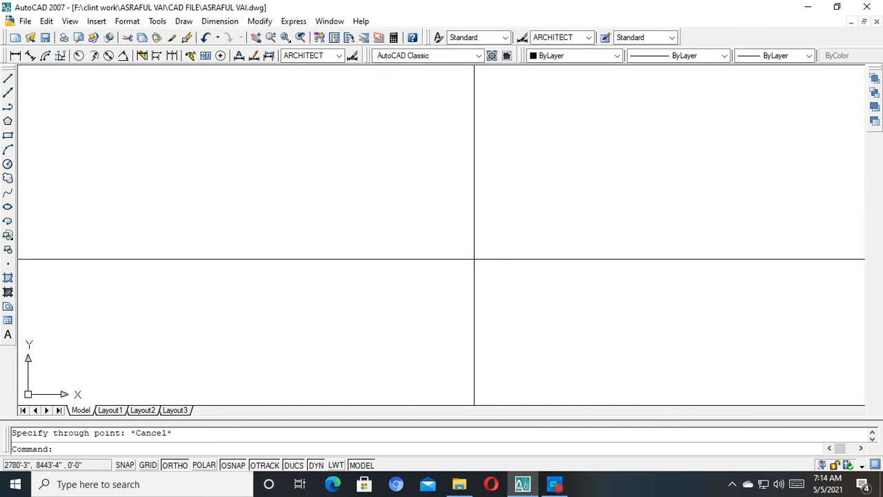
pyautogui.scroll(-8, 431, 179)
pyautogui.moveTo(439, 174); pyautogui.dragTo(414, 258, button='middle')
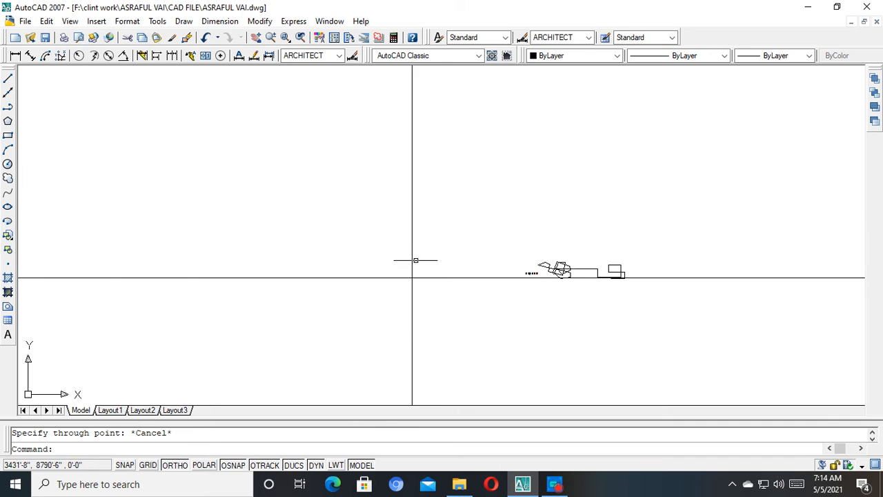
pyautogui.click(439, 243)
pyautogui.click(339, 321)
pyautogui.press('Escape')
pyautogui.click(438, 233)
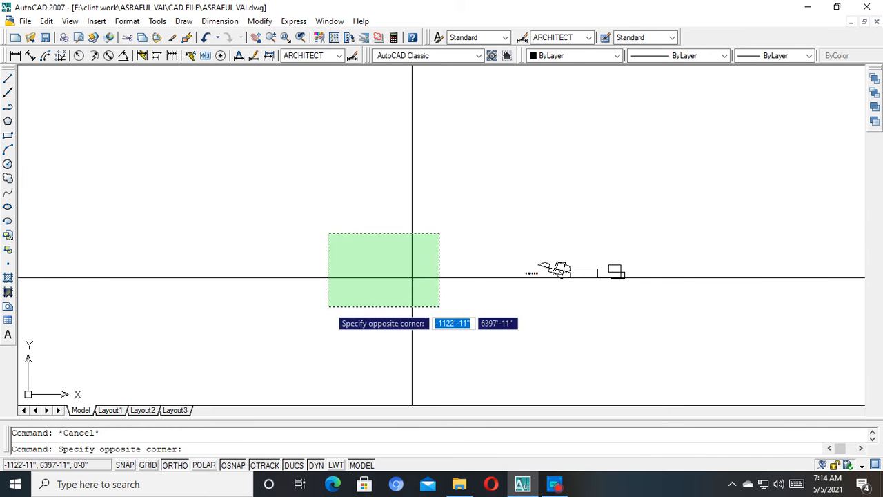
pyautogui.click(328, 304)
pyautogui.press('Delete')
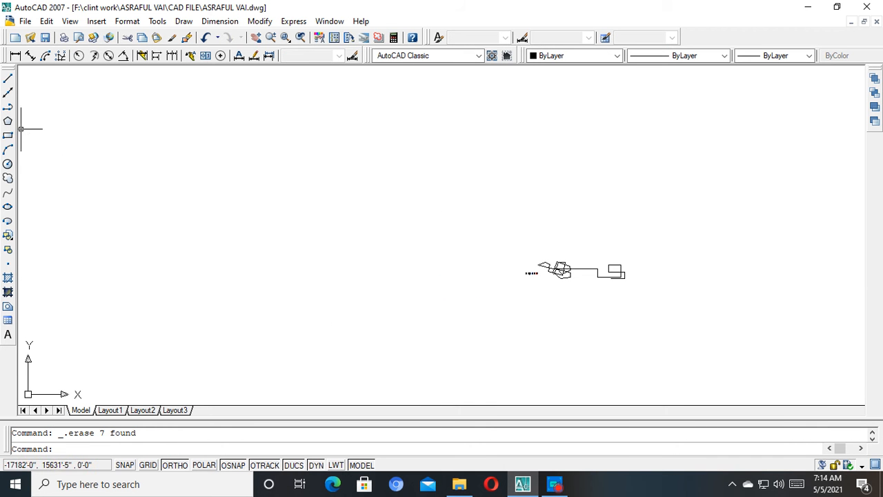
# Draw a stepped chain of three connected lines, horizontal, vertical and horizontal, in the empty area left of the existing drawings.
pyautogui.click(9, 81)
pyautogui.click(251, 204)
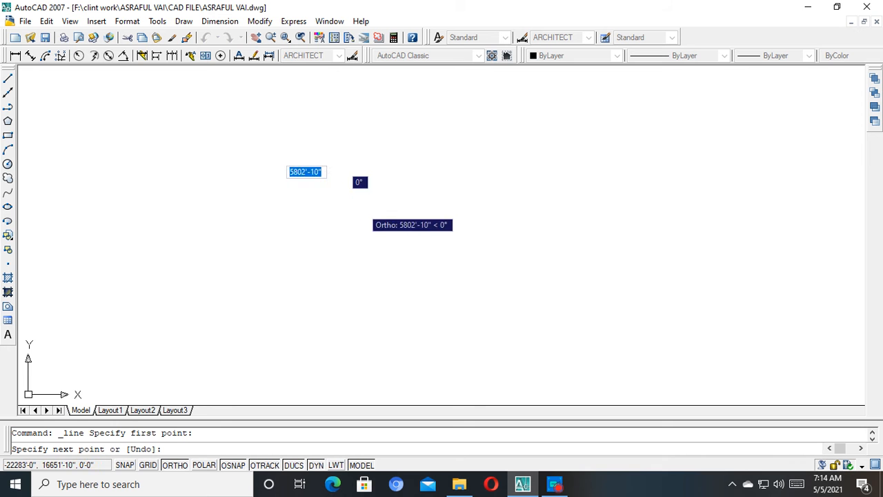
pyautogui.click(362, 203)
pyautogui.click(414, 108)
pyautogui.click(484, 108)
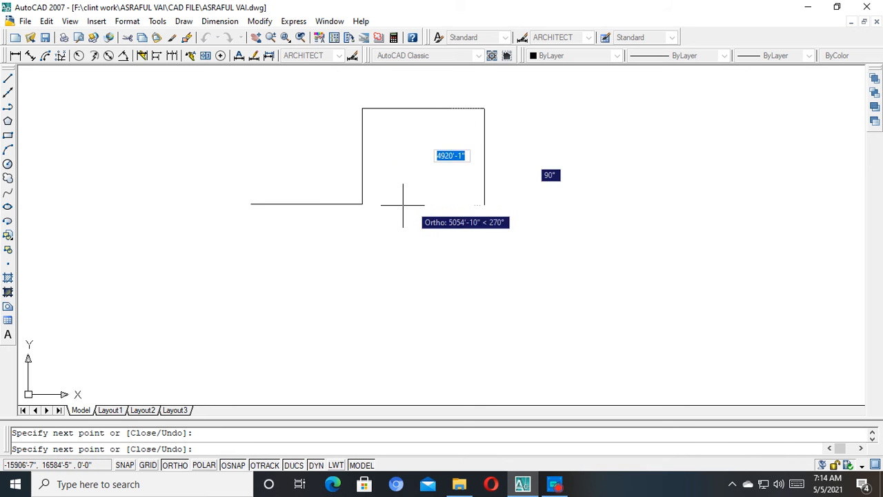
pyautogui.press('Escape')
# Select the lower, vertical and upper segments of the stepped line chain one at a time, clearing the selection after each.
pyautogui.click(321, 192)
pyautogui.click(311, 207)
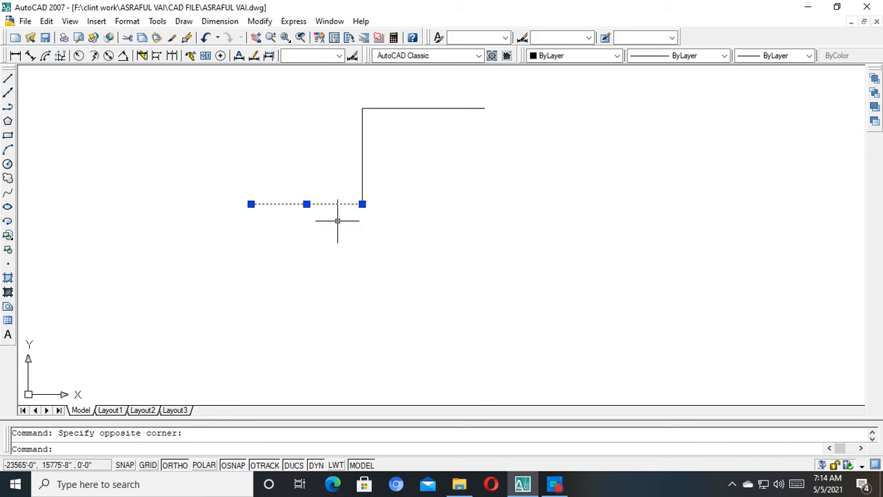
pyautogui.press('Escape')
pyautogui.click(394, 160)
pyautogui.click(331, 145)
pyautogui.press('Escape')
pyautogui.click(419, 86)
pyautogui.click(389, 152)
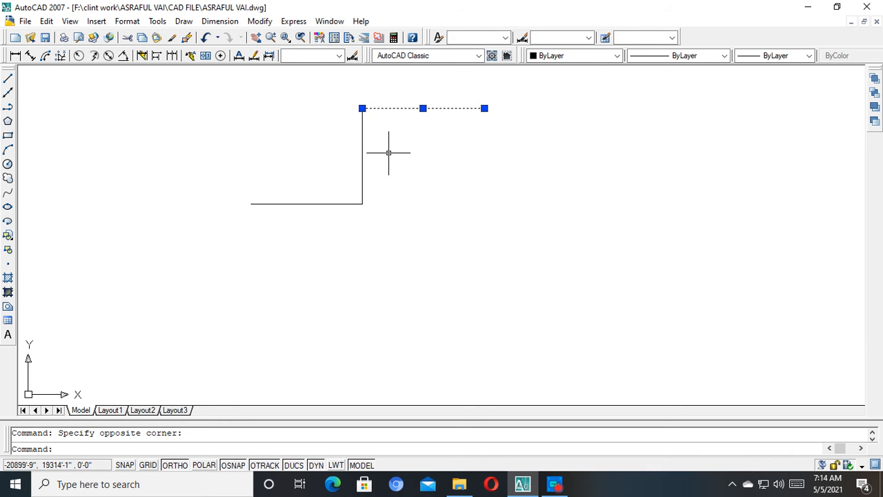
pyautogui.press('Escape')
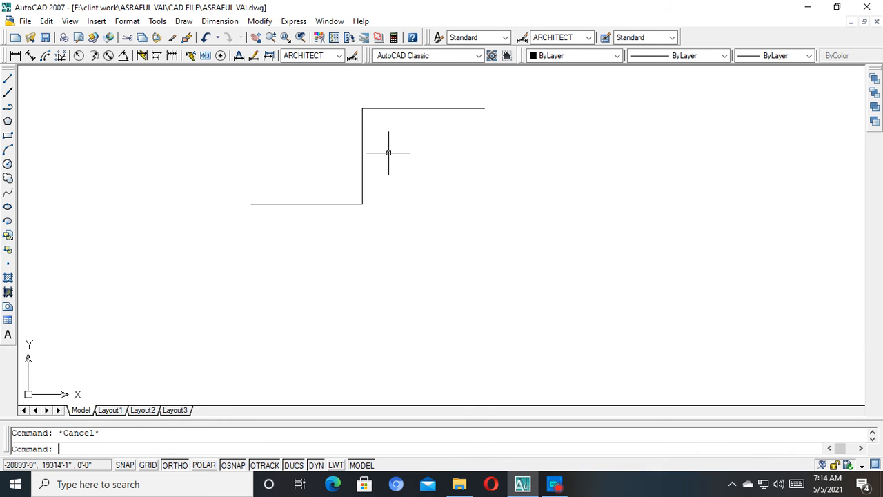
# Draw a polyline with the same horizontal-vertical-horizontal step shape below the line chain.
pyautogui.click(8, 107)
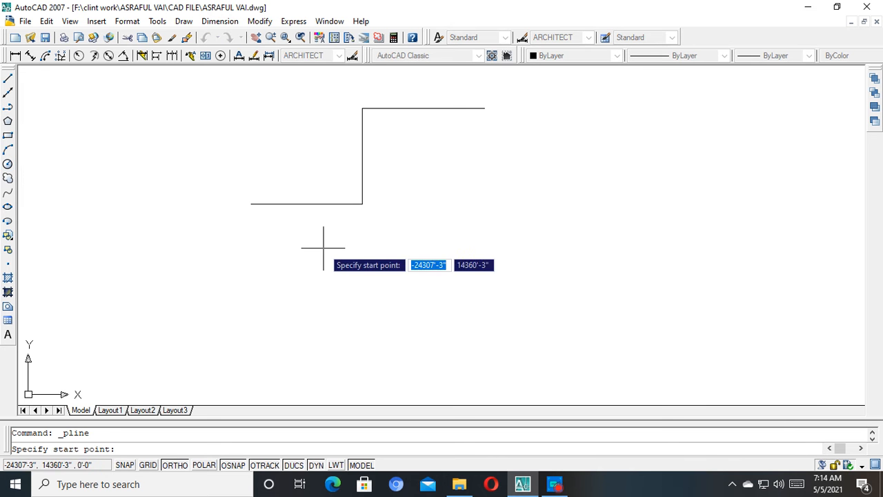
pyautogui.click(271, 340)
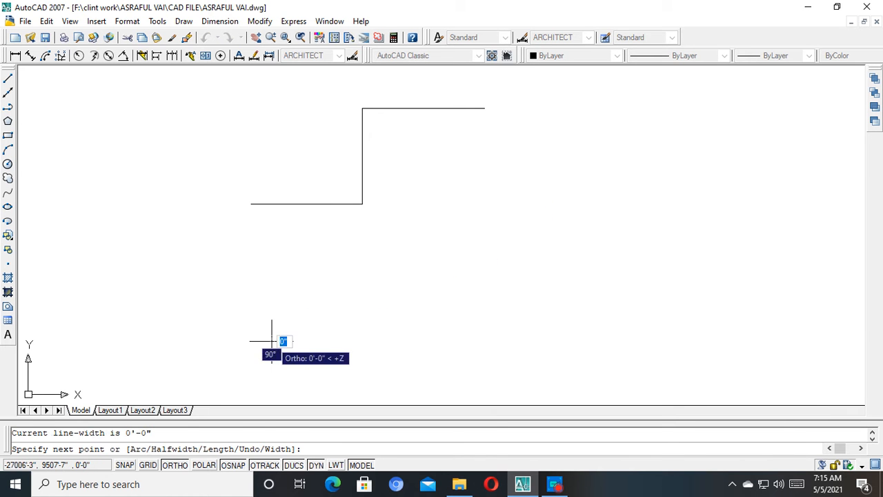
pyautogui.click(406, 340)
pyautogui.click(406, 259)
pyautogui.click(635, 288)
pyautogui.press('Escape')
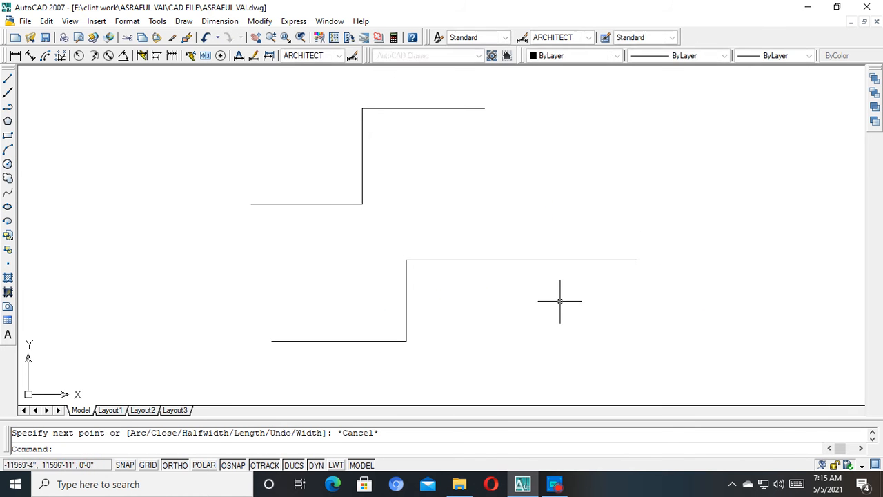
# Compare how the polyline and the separate line segments select by picking each in turn, and clear the selection.
pyautogui.click(420, 259)
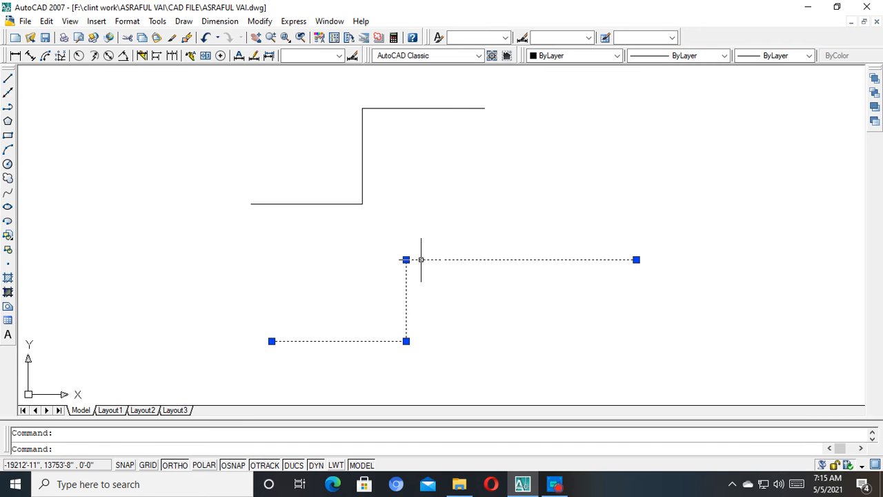
pyautogui.click(397, 176)
pyautogui.click(327, 180)
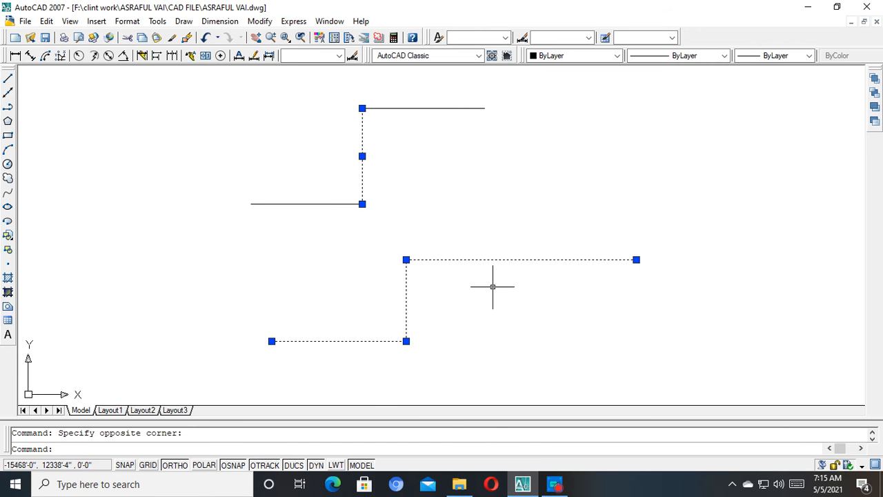
pyautogui.press('Escape')
pyautogui.click(520, 261)
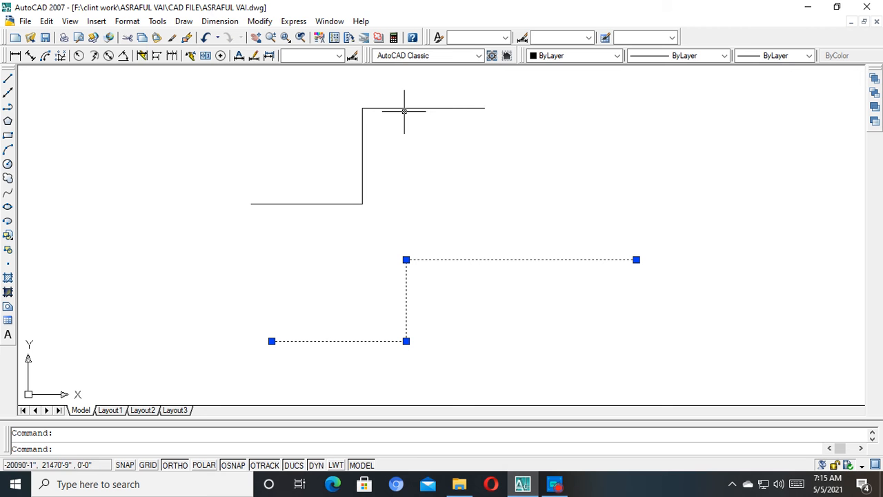
pyautogui.click(409, 111)
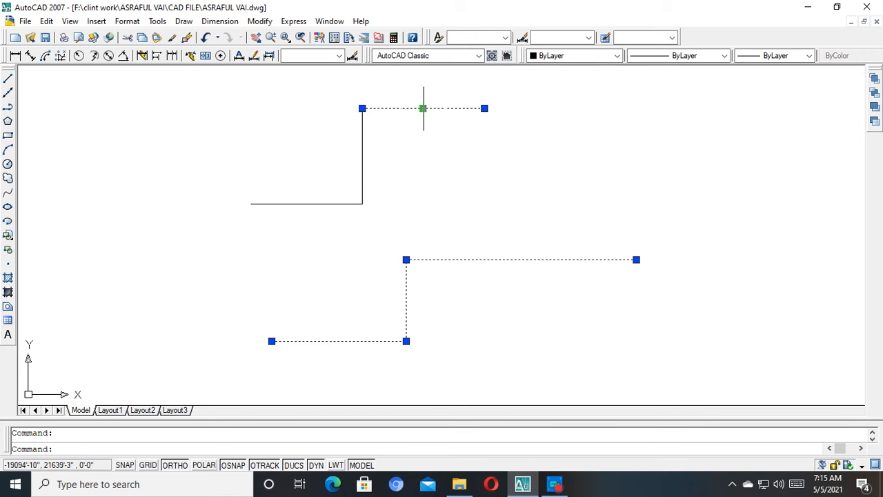
pyautogui.click(399, 162)
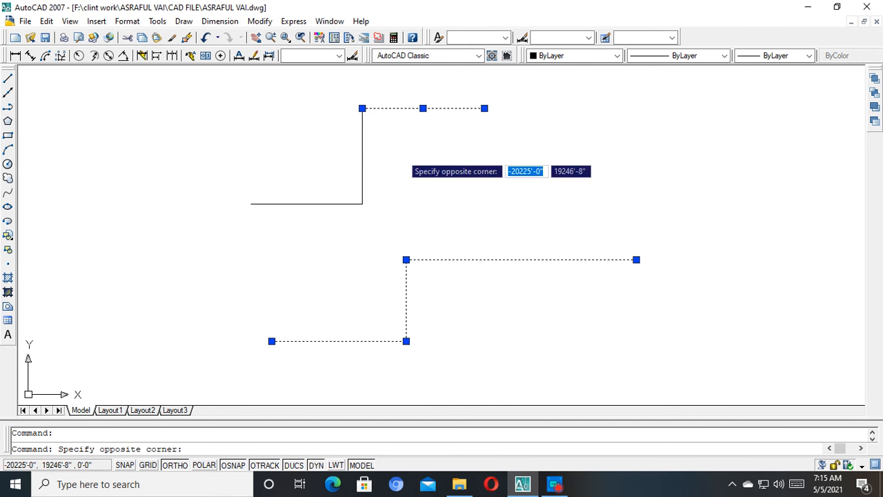
pyautogui.click(296, 183)
pyautogui.click(9, 80)
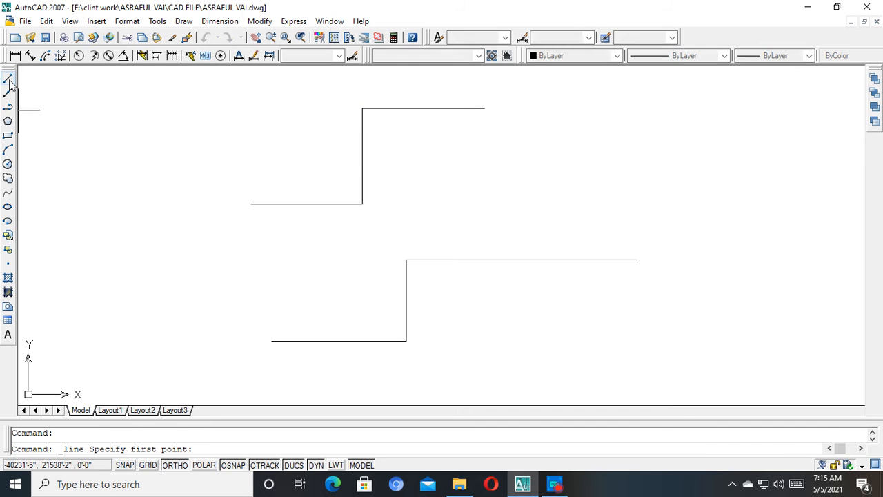
pyautogui.press('Escape')
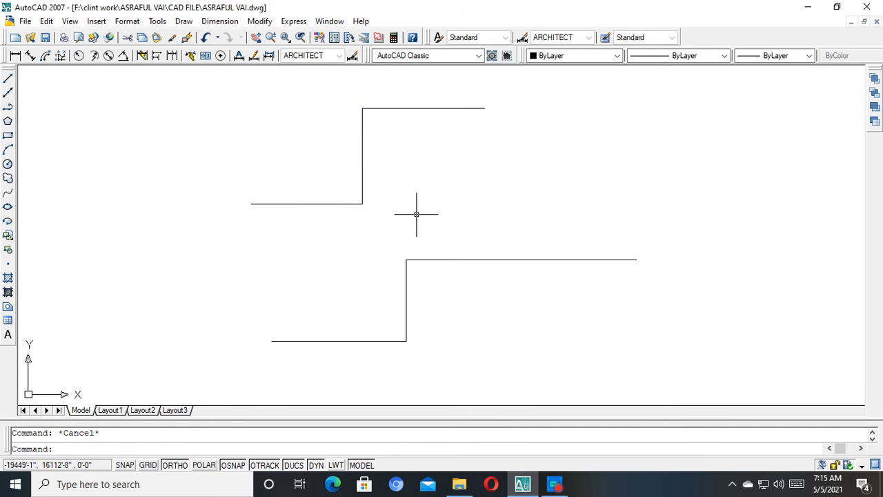
pyautogui.moveTo(428, 249); pyautogui.dragTo(290, 174, button='middle')
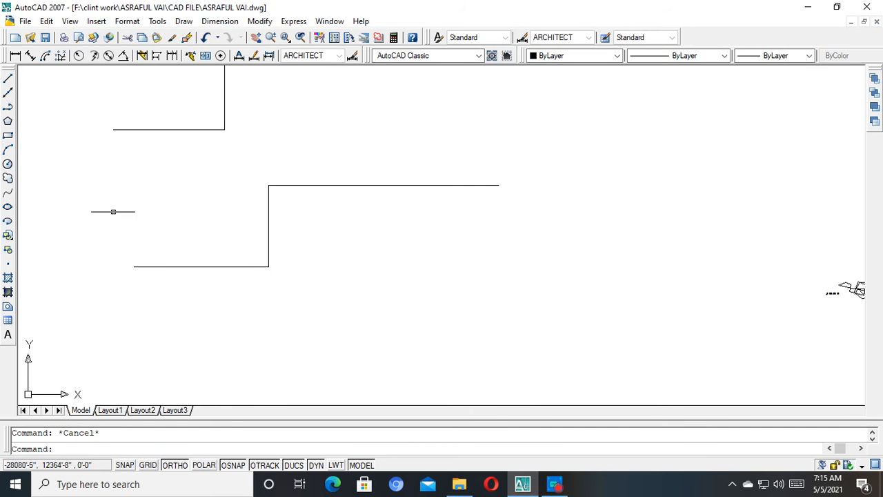
pyautogui.click(8, 123)
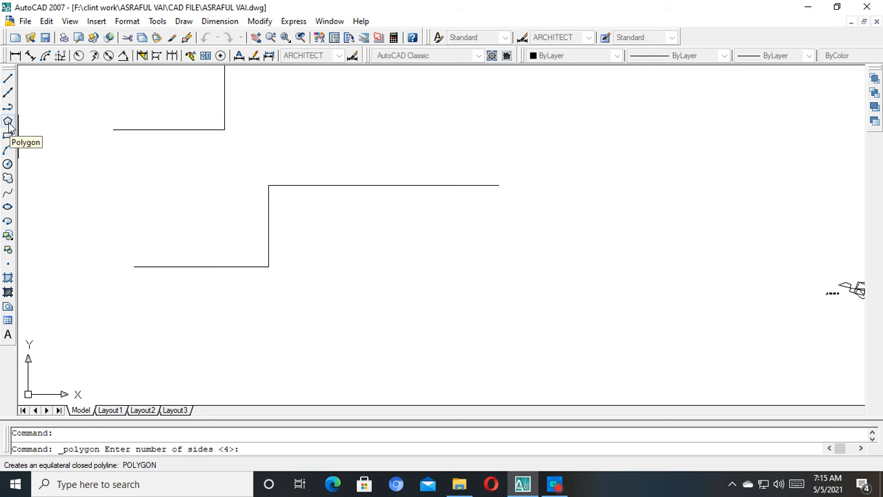
pyautogui.moveTo(450, 300); pyautogui.dragTo(150, 219, button='middle')
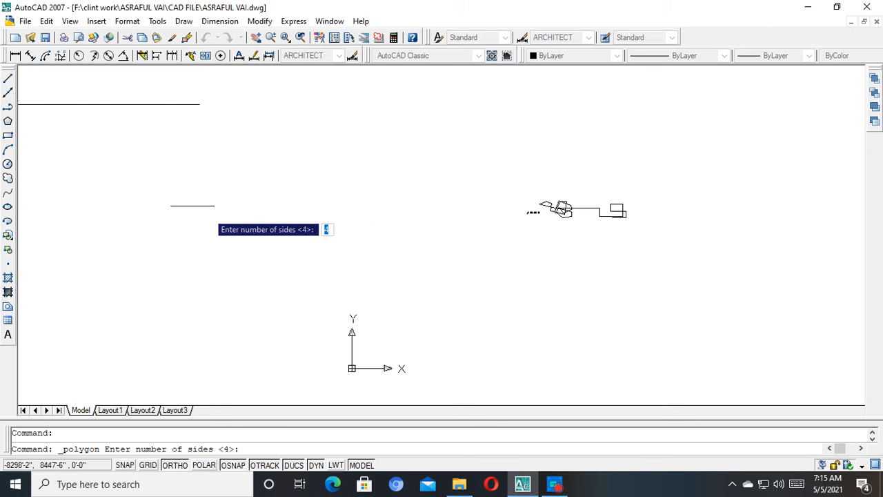
pyautogui.press('Escape')
# Draw a large eight-sided polygon inscribed in a circle between the polyline and the floor plans.
pyautogui.click(8, 122)
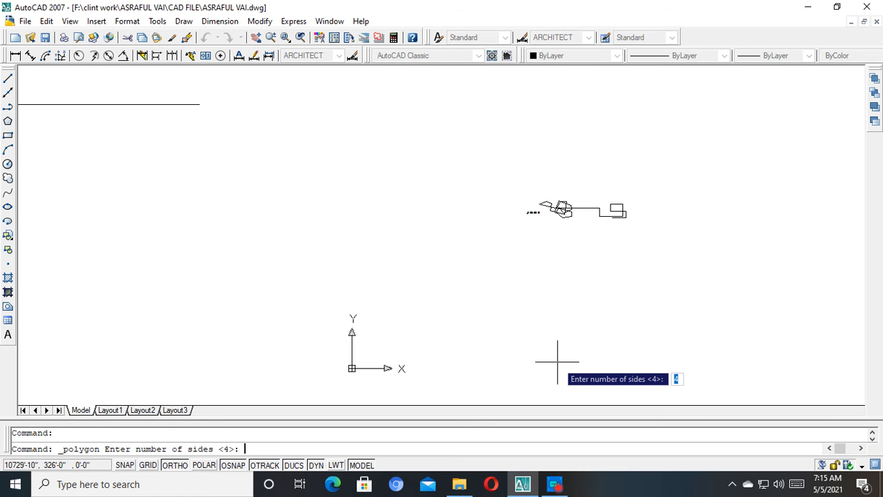
pyautogui.write('5')
pyautogui.press('Return')
pyautogui.click(285, 213)
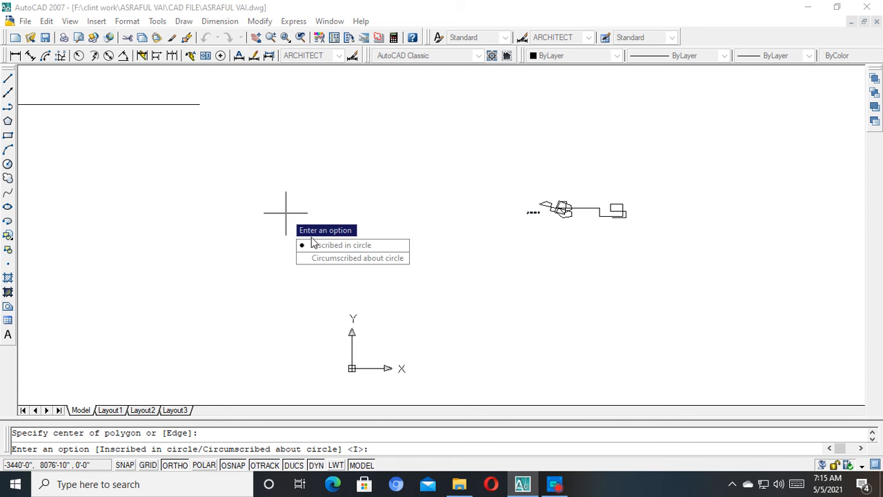
pyautogui.click(312, 245)
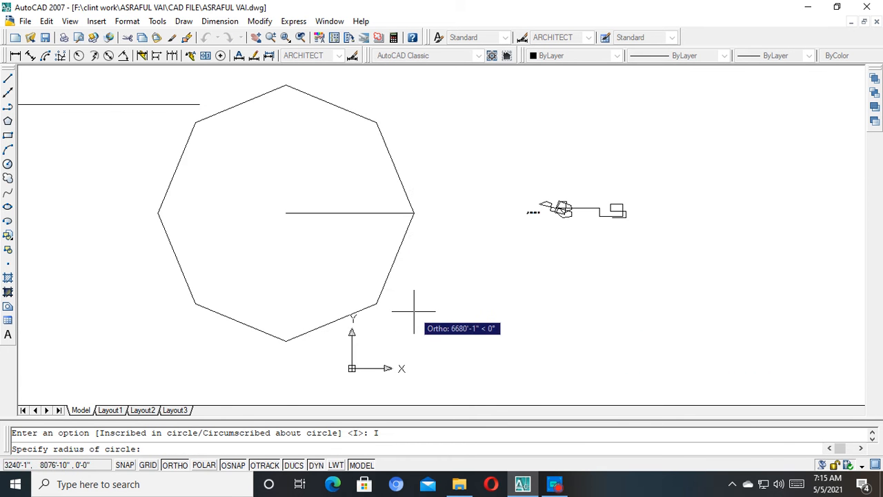
pyautogui.click(441, 310)
# Select the eight-sided polygon with a crossing window and delete it.
pyautogui.scroll(-2, 542, 295)
pyautogui.moveTo(509, 296); pyautogui.dragTo(671, 376, button='middle')
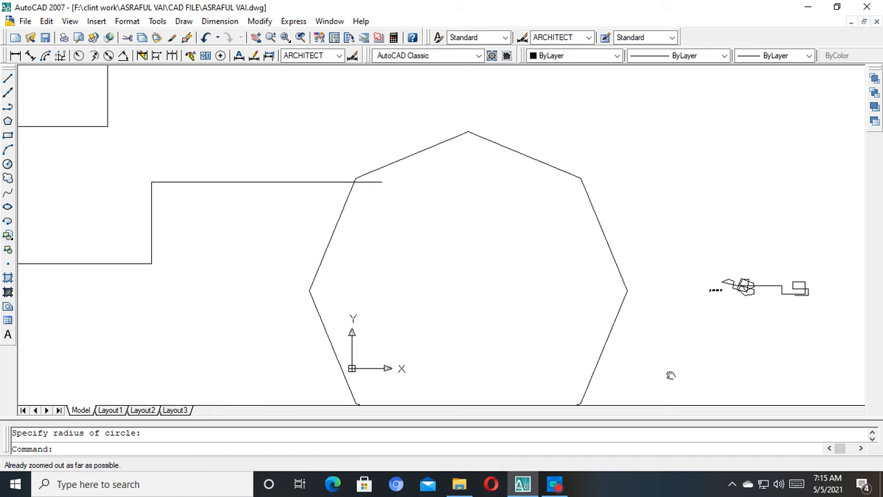
pyautogui.press('Escape')
pyautogui.click(655, 351)
pyautogui.click(564, 308)
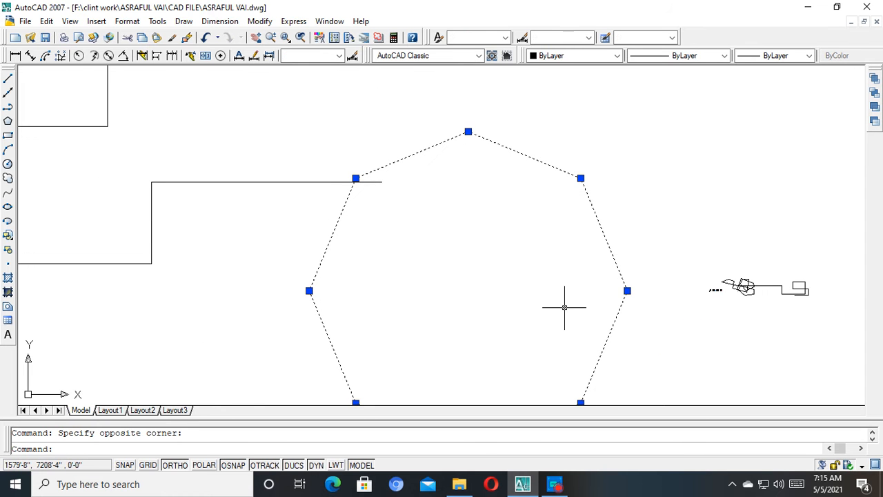
pyautogui.press('Delete')
# Draw a small 10-sided polygon inscribed in a circle in the space between the polyline and the floor plans.
pyautogui.moveTo(566, 306); pyautogui.dragTo(529, 274, button='middle')
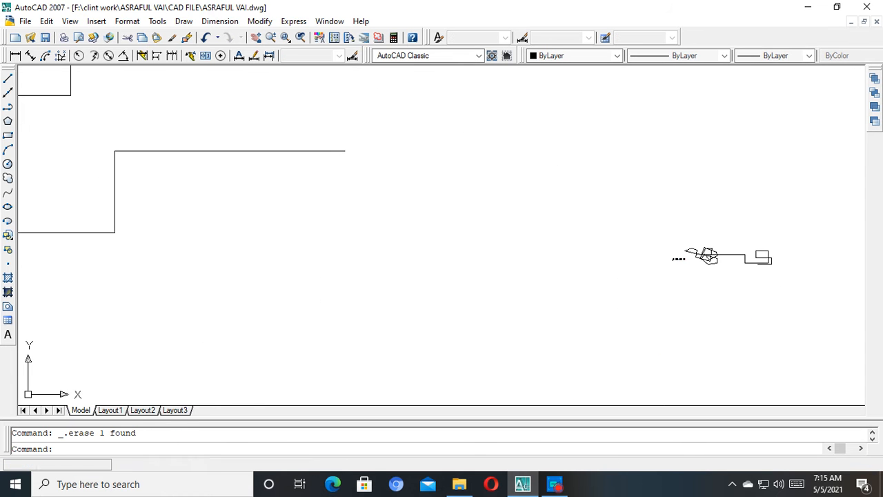
pyautogui.click(6, 122)
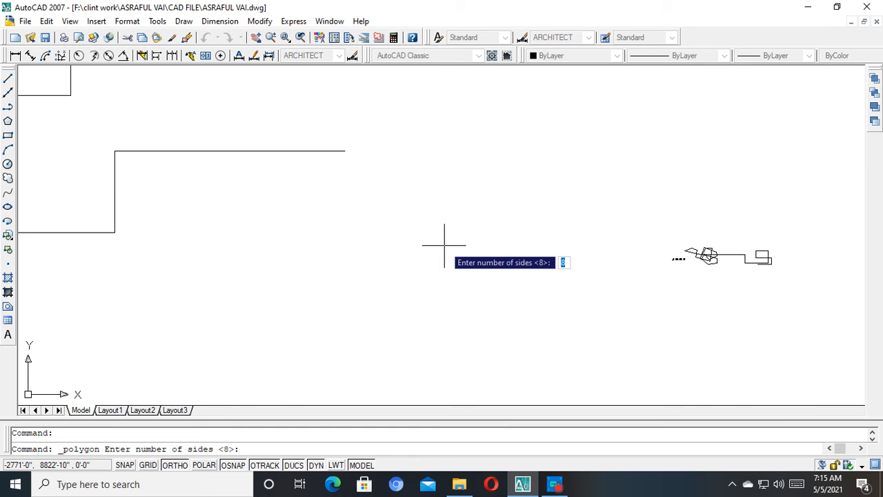
pyautogui.write('1')
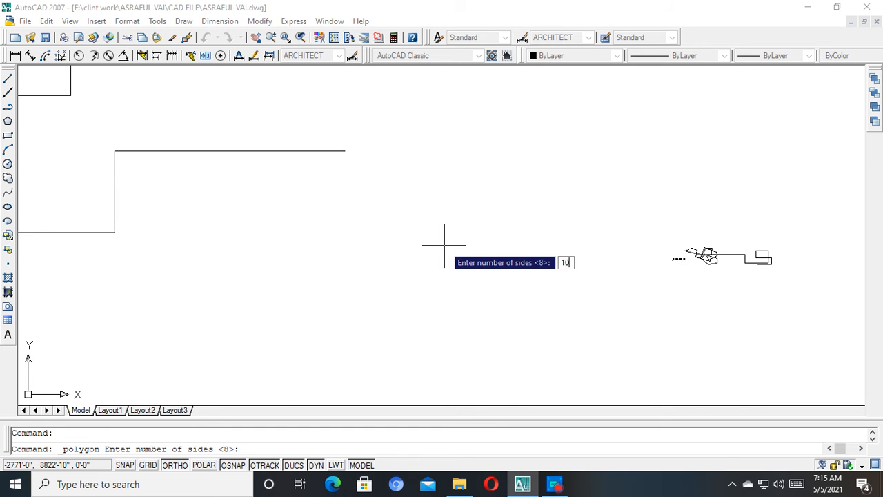
pyautogui.write('0')
pyautogui.press('Return')
pyautogui.click(443, 244)
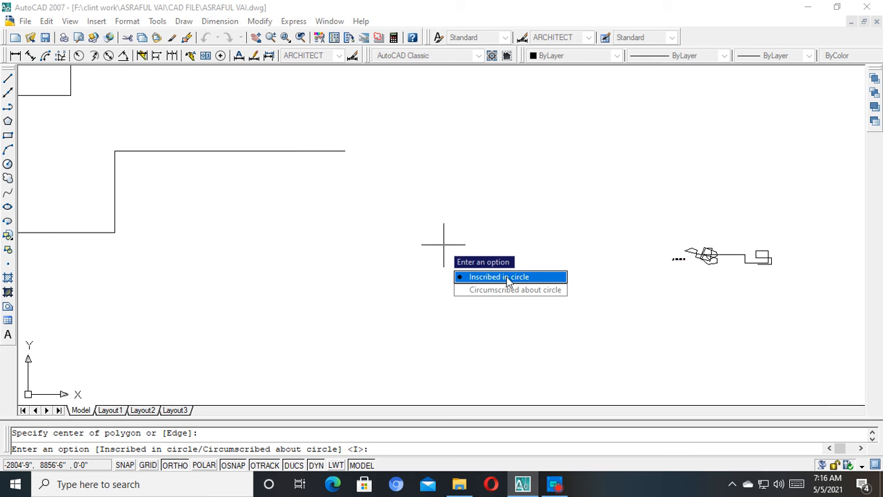
pyautogui.click(510, 278)
pyautogui.click(442, 245)
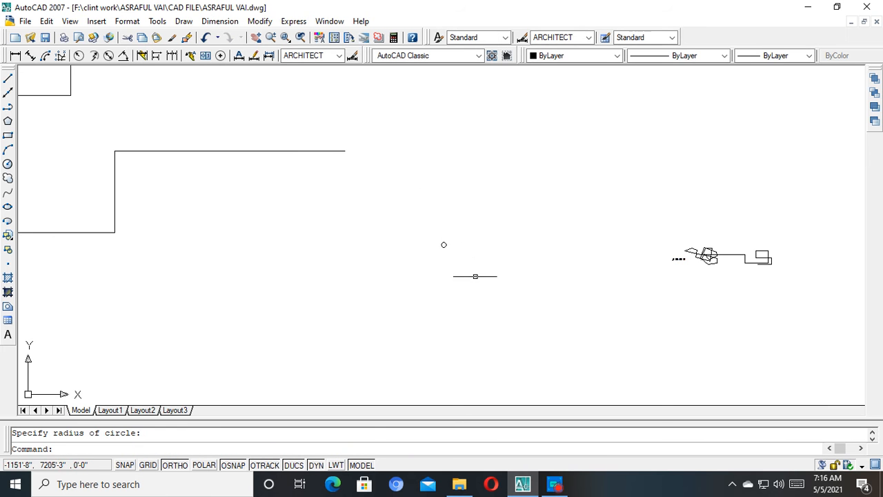
pyautogui.scroll(8, 433, 247)
pyautogui.moveTo(457, 247); pyautogui.dragTo(455, 270, button='middle')
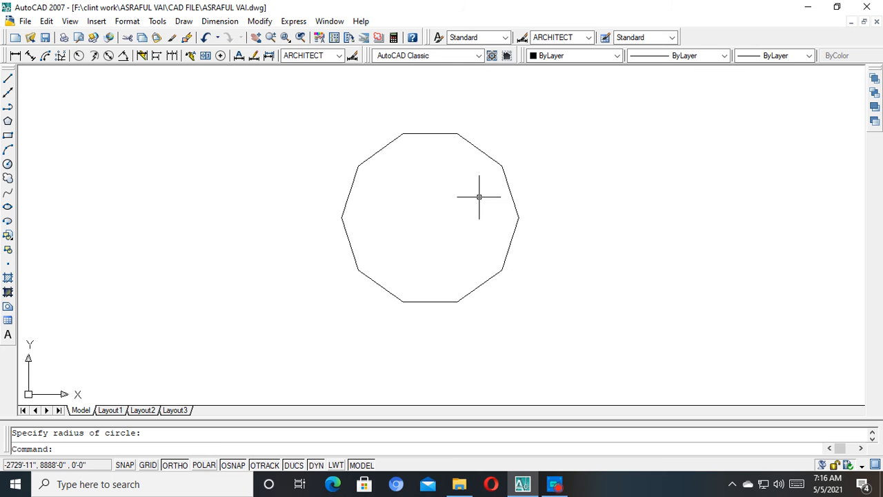
pyautogui.scroll(-2, 479, 196)
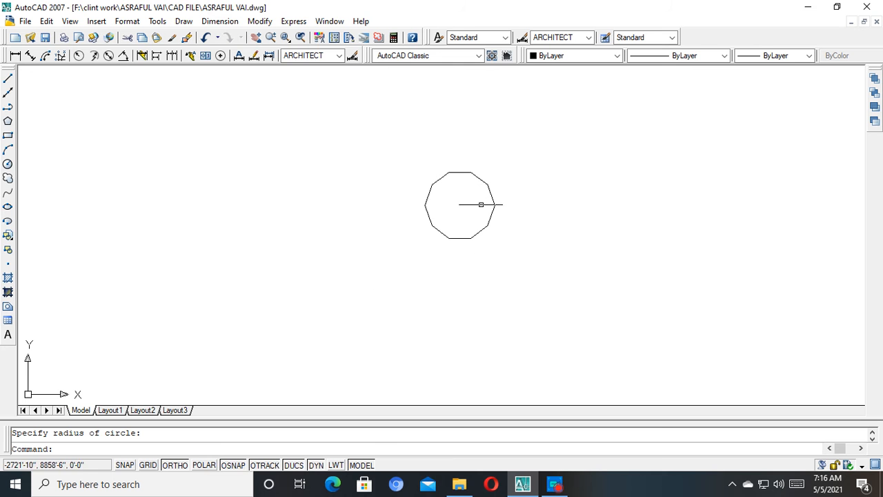
# Draw a wide rectangle by two opposite corners to the left of the ten-sided polygon.
pyautogui.click(9, 140)
pyautogui.moveTo(378, 266)
pyautogui.mouseDown(button='middle')
pyautogui.moveTo(577, 278)
pyautogui.moveTo(743, 258)
pyautogui.mouseUp(button='middle')
pyautogui.click(302, 186)
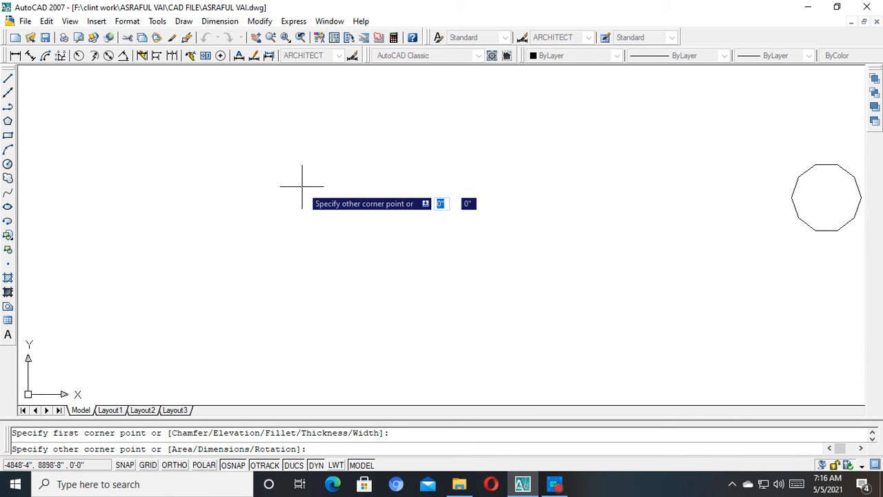
pyautogui.click(657, 299)
# Draw a second, smaller rectangle by two opposite corners to the left of the wide one.
pyautogui.moveTo(303, 286); pyautogui.dragTo(523, 297, button='middle')
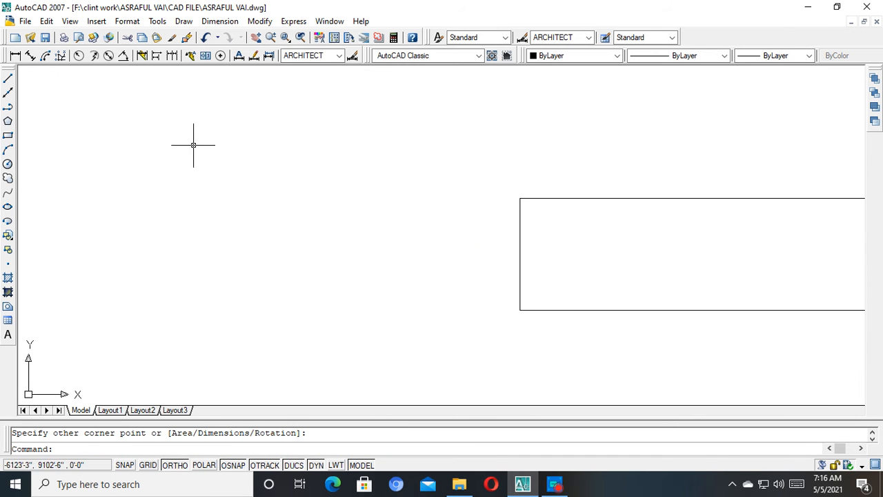
pyautogui.click(193, 144)
pyautogui.click(487, 307)
pyautogui.click(9, 137)
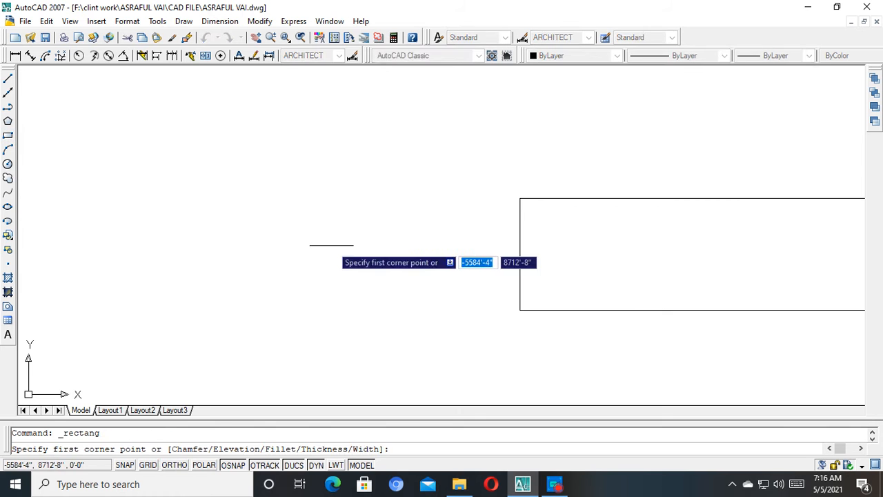
pyautogui.click(331, 245)
pyautogui.click(399, 320)
pyautogui.scroll(-5, 555, 310)
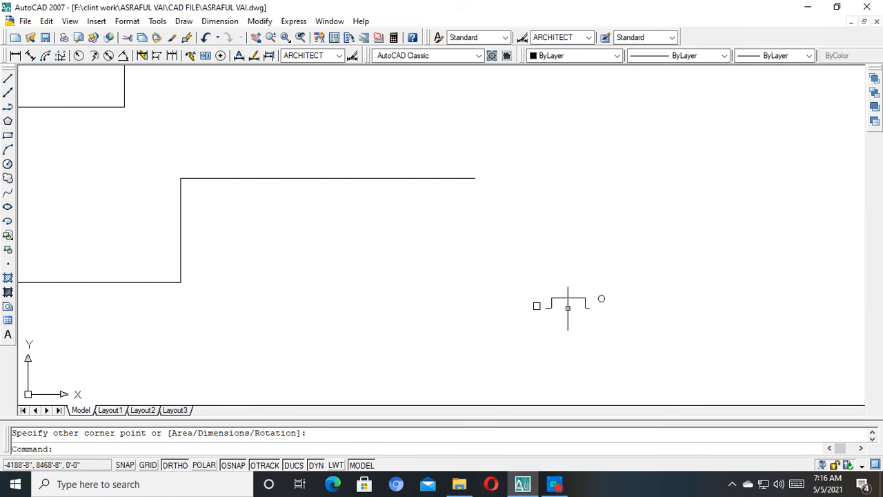
pyautogui.scroll(1, 490, 296)
pyautogui.moveTo(529, 315); pyautogui.dragTo(358, 252, button='middle')
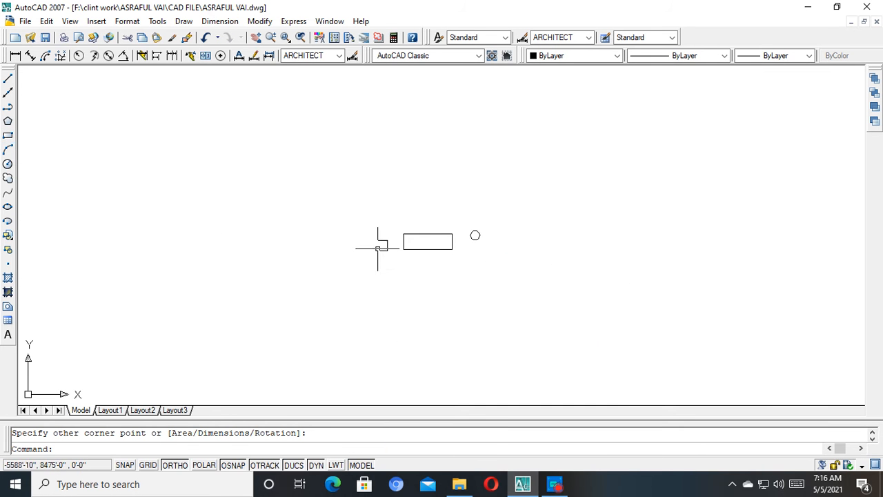
pyautogui.scroll(3, 387, 241)
pyautogui.click(8, 136)
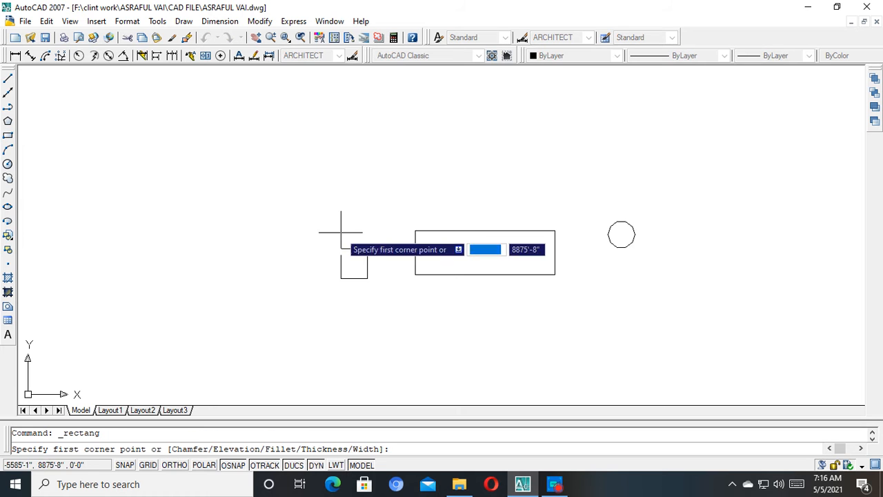
pyautogui.moveTo(347, 232); pyautogui.dragTo(361, 238, button='middle')
pyautogui.click(360, 225)
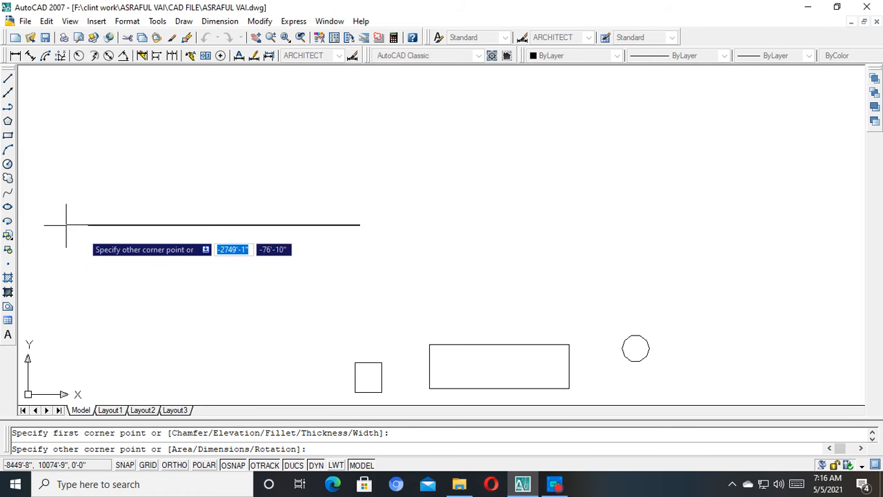
# Draw a tiny rectangle in the empty space above the small rectangle, entering 5' for the opposite corner.
pyautogui.click(8, 136)
pyautogui.click(309, 187)
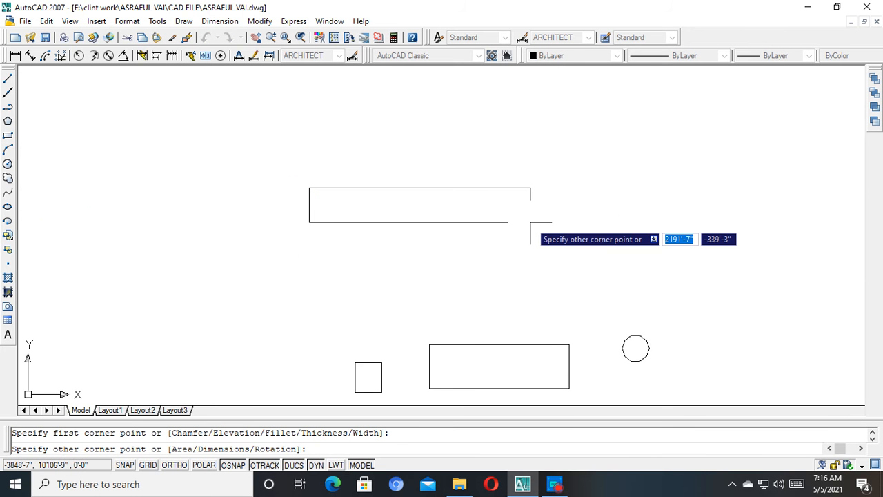
pyautogui.write('5')
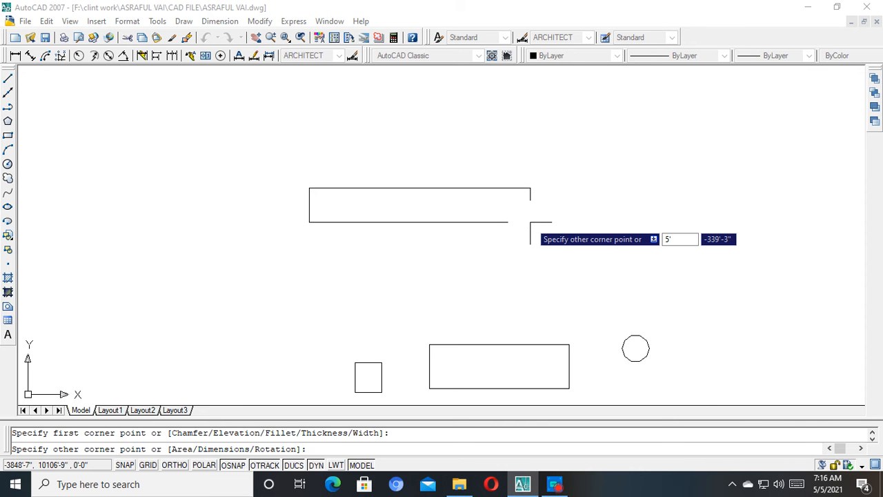
pyautogui.write("'")
pyautogui.press('Return')
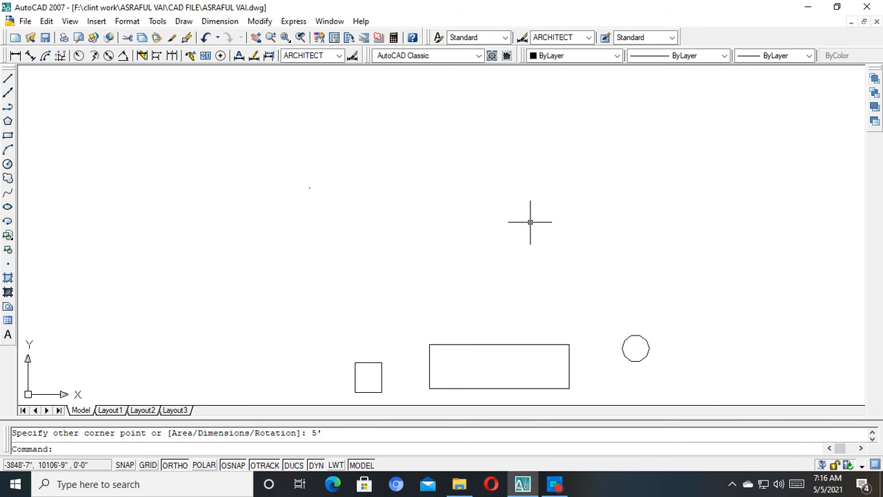
# Add a linear dimension to the upper edge of the small rectangle and zoom in on its text.
pyautogui.scroll(-5, 529, 220)
pyautogui.scroll(7, 490, 257)
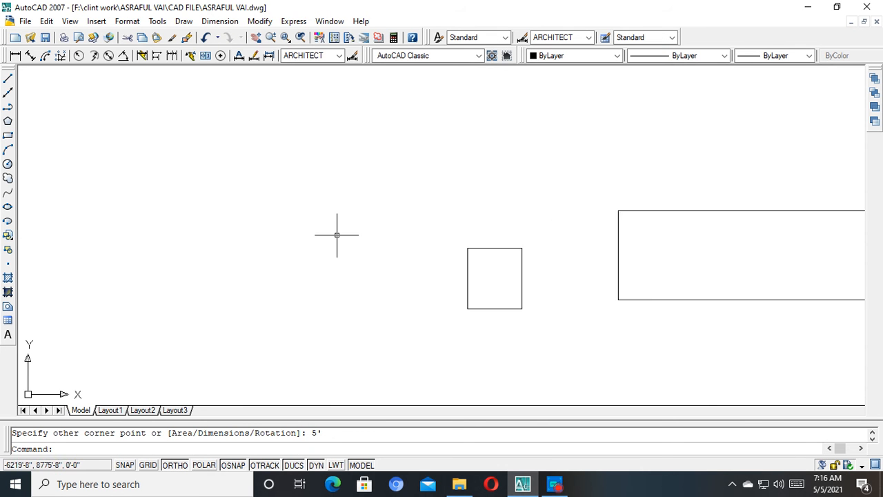
pyautogui.moveTo(462, 270); pyautogui.dragTo(342, 202, button='middle')
pyautogui.press('Escape')
pyautogui.click(16, 56)
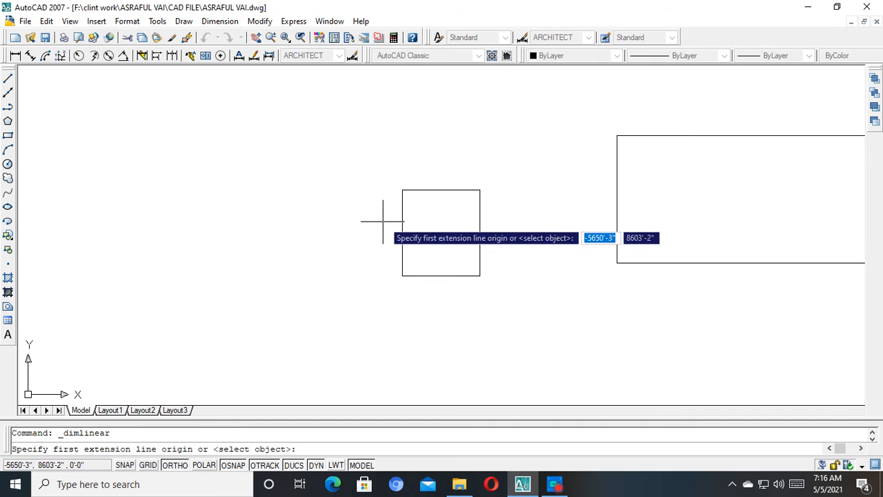
pyautogui.scroll(4, 380, 221)
pyautogui.click(413, 157)
pyautogui.click(571, 157)
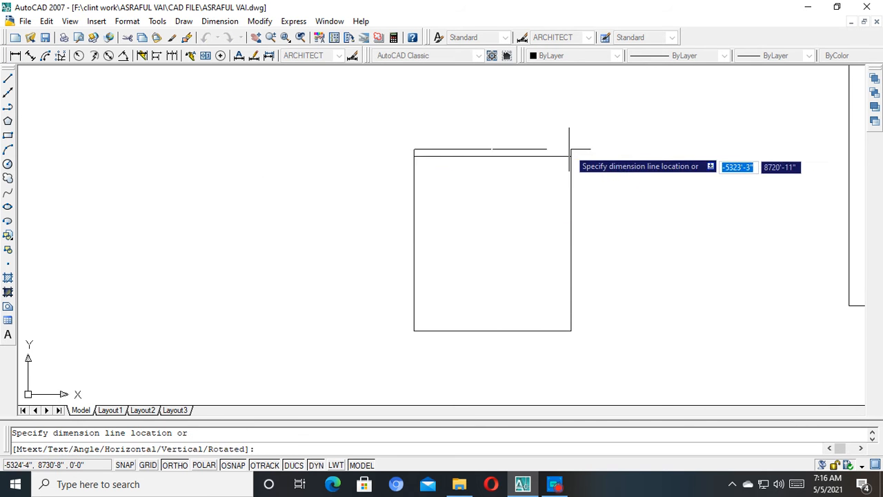
pyautogui.click(570, 135)
pyautogui.scroll(8, 445, 150)
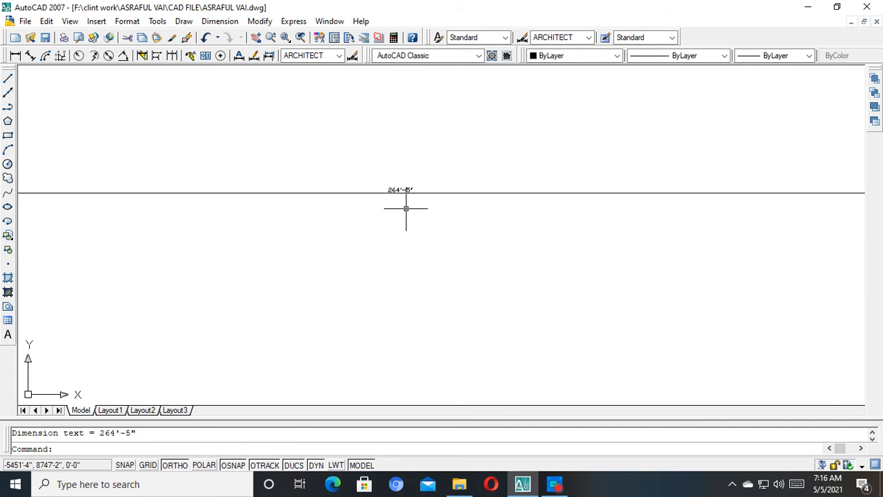
pyautogui.scroll(-6, 407, 207)
pyautogui.press('Return')
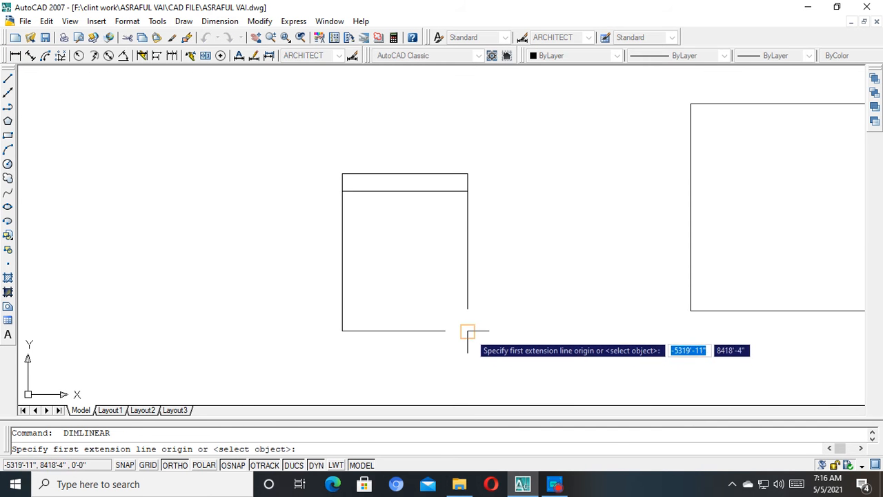
pyautogui.click(467, 330)
pyautogui.scroll(3, 465, 221)
pyautogui.press('Escape')
# Select the small rectangle and its width dimension with a crossing window and delete them.
pyautogui.scroll(-6, 483, 186)
pyautogui.click(505, 169)
pyautogui.click(333, 360)
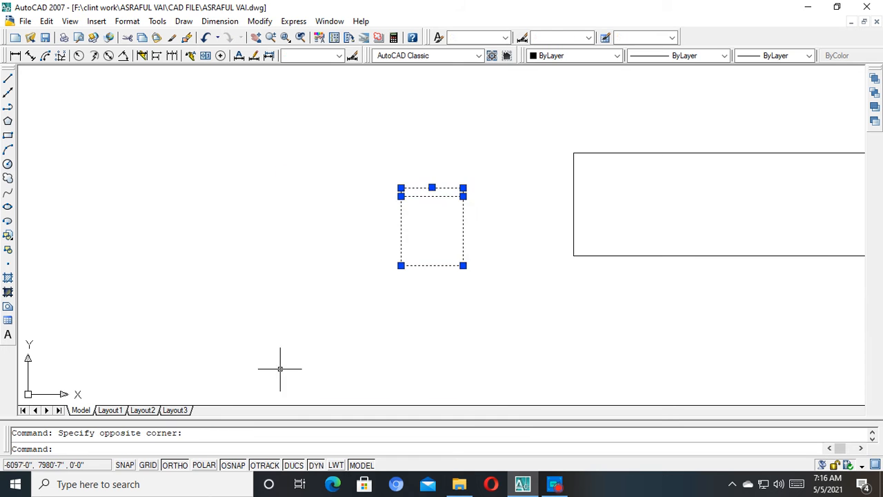
pyautogui.press('Delete')
# Draw a rectangle 10' wide and 20' high in the empty space beside the wide rectangle.
pyautogui.click(7, 136)
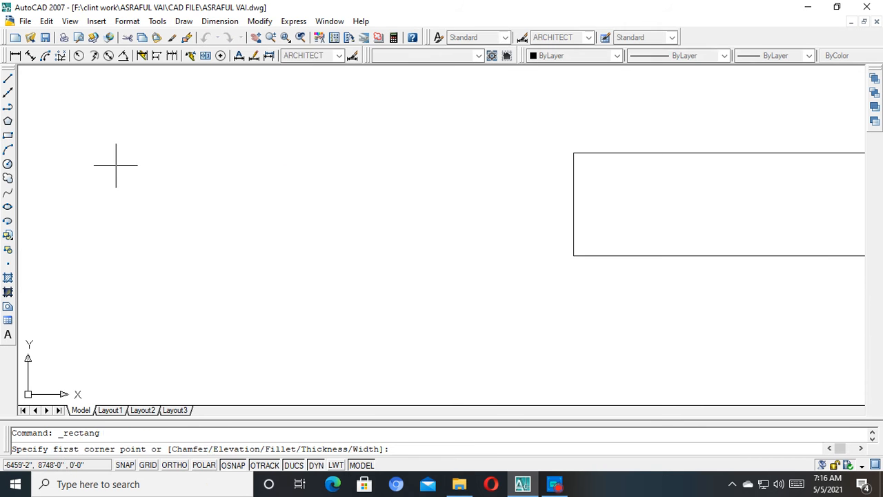
pyautogui.click(329, 211)
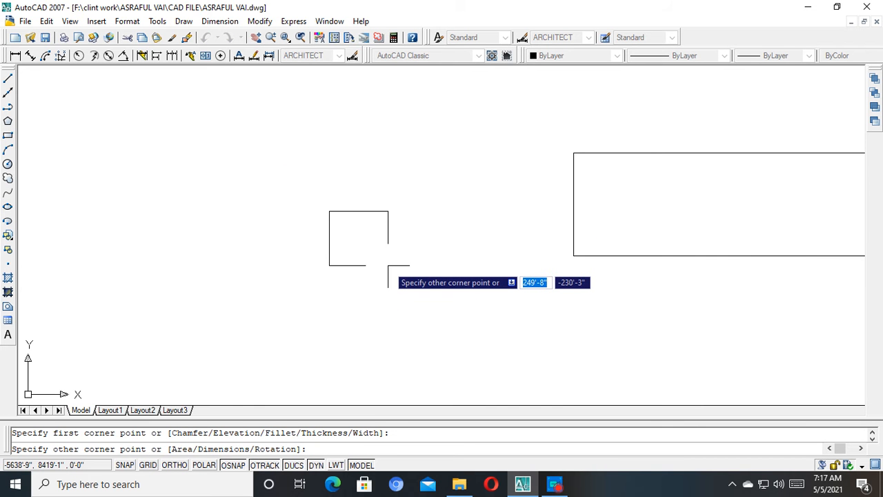
pyautogui.write('10')
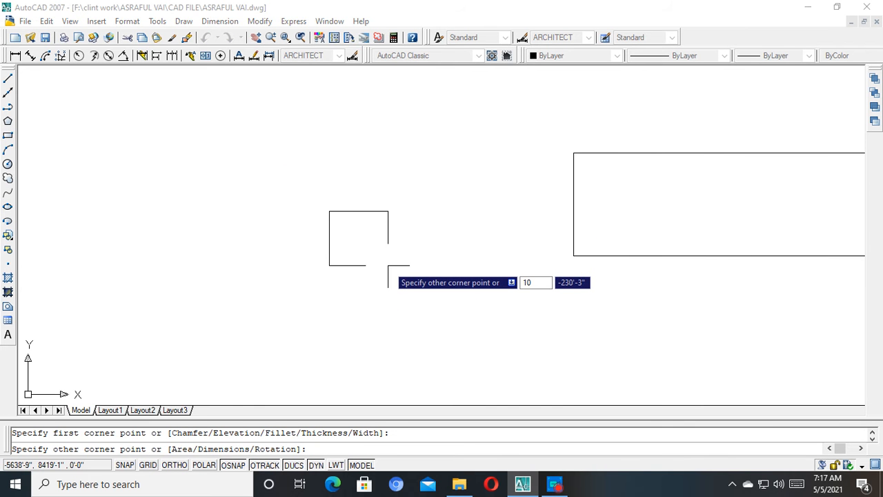
pyautogui.press('Tab')
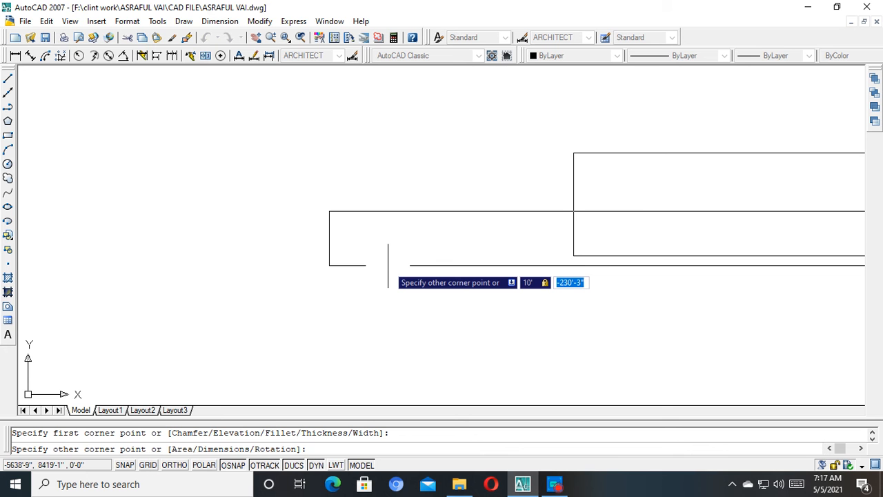
pyautogui.write('20')
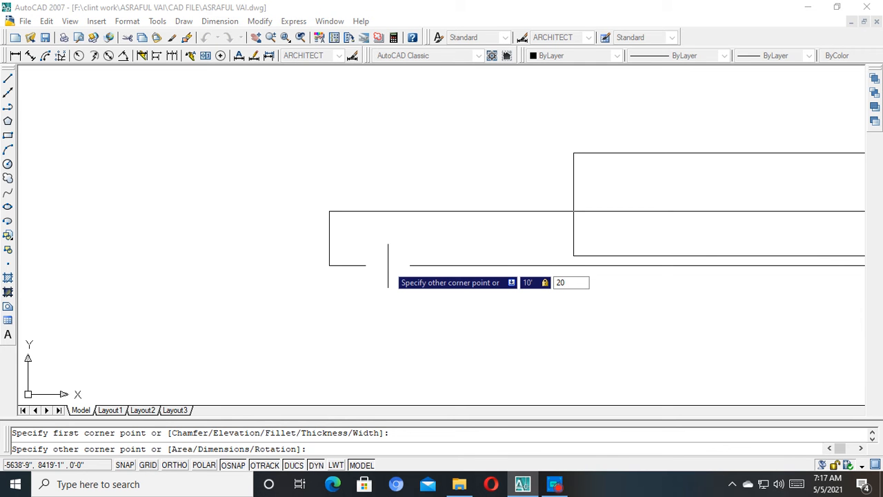
pyautogui.press('Return')
pyautogui.scroll(-5, 345, 214)
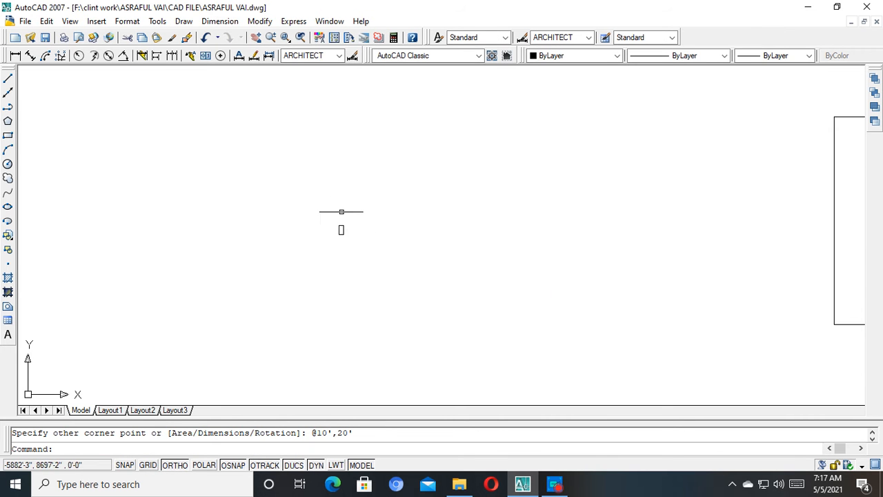
# Add a linear dimension above the upper edge of the 10' by 20' rectangle and inspect its text.
pyautogui.press('Escape')
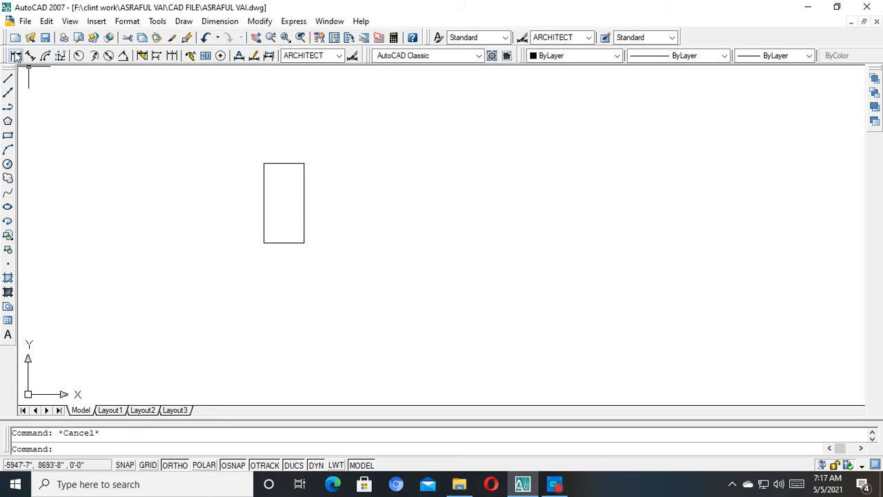
pyautogui.click(15, 55)
pyautogui.click(264, 164)
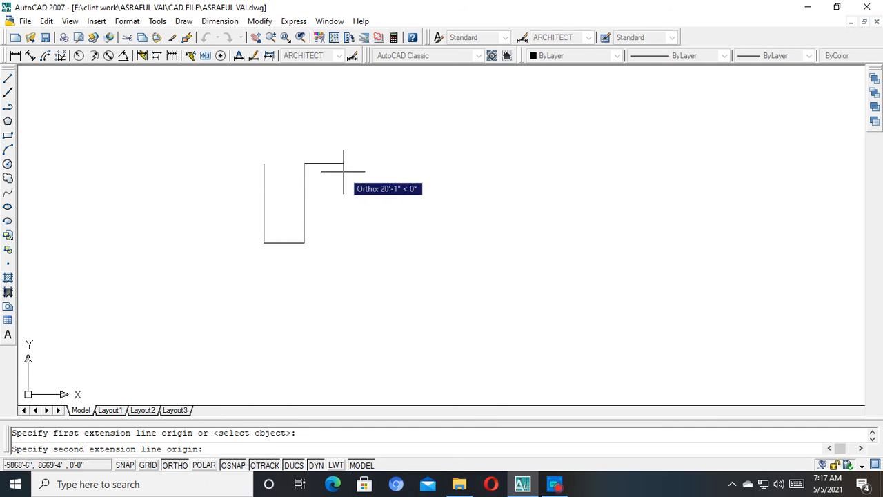
pyautogui.click(304, 164)
pyautogui.click(289, 142)
pyautogui.scroll(12, 288, 141)
pyautogui.scroll(-8, 318, 150)
pyautogui.press('Escape')
# Delete the width dimension and the 10' by 20' rectangle.
pyautogui.click(324, 171)
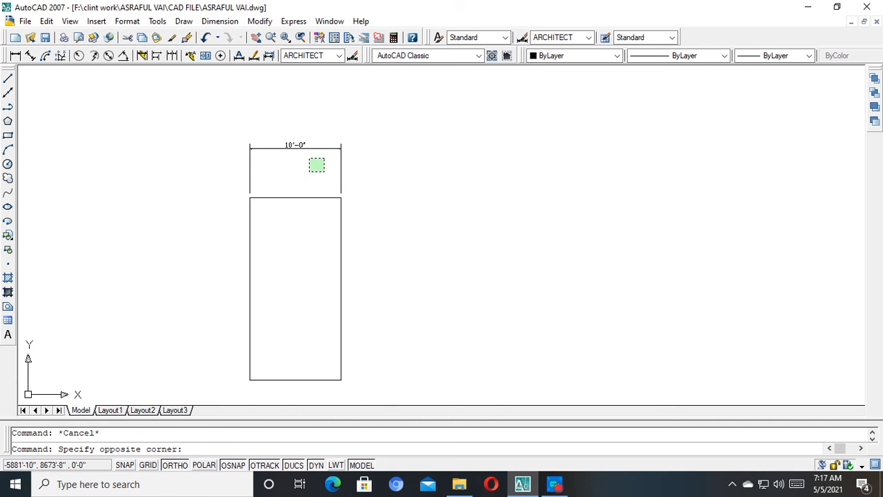
pyautogui.click(295, 145)
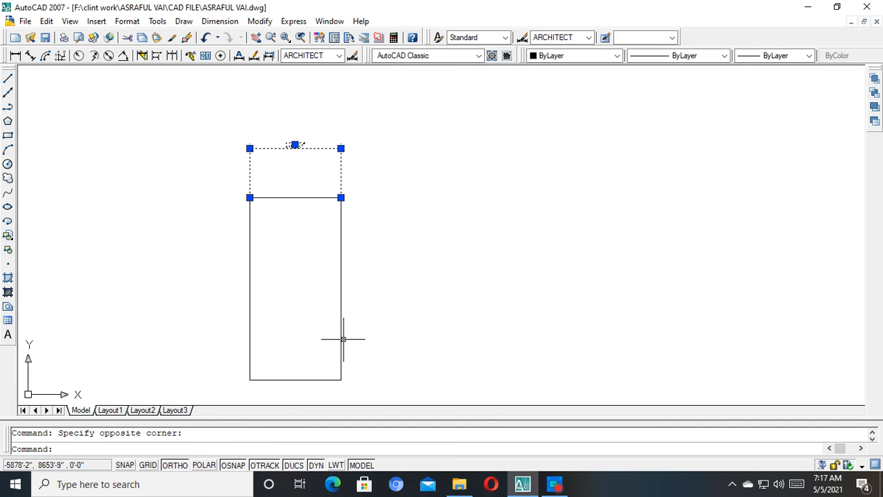
pyautogui.moveTo(345, 204); pyautogui.dragTo(377, 221, button='middle')
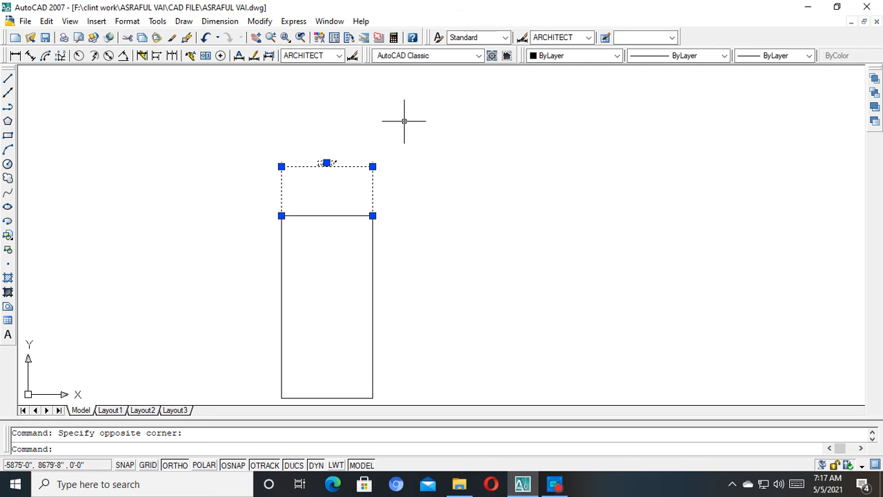
pyautogui.press('Delete')
pyautogui.click(428, 177)
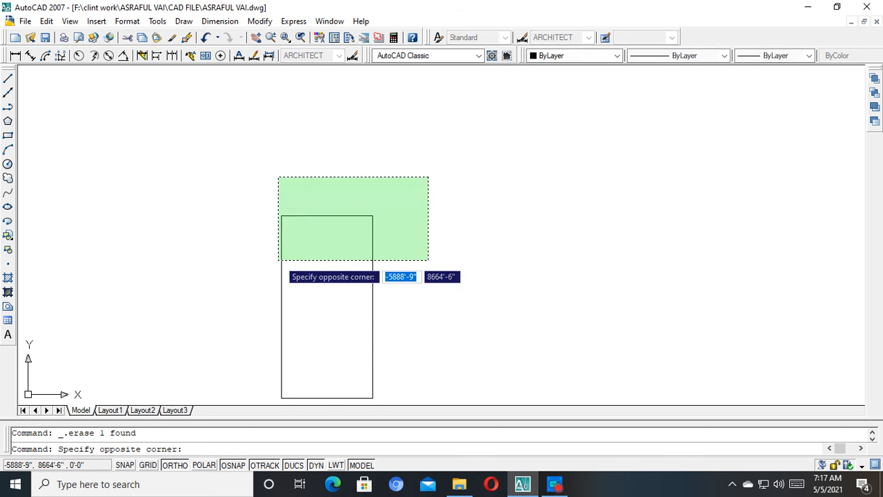
pyautogui.click(278, 260)
pyautogui.press('Delete')
# Draw a rectangle 20' wide and 40' high in the cleared space.
pyautogui.click(9, 136)
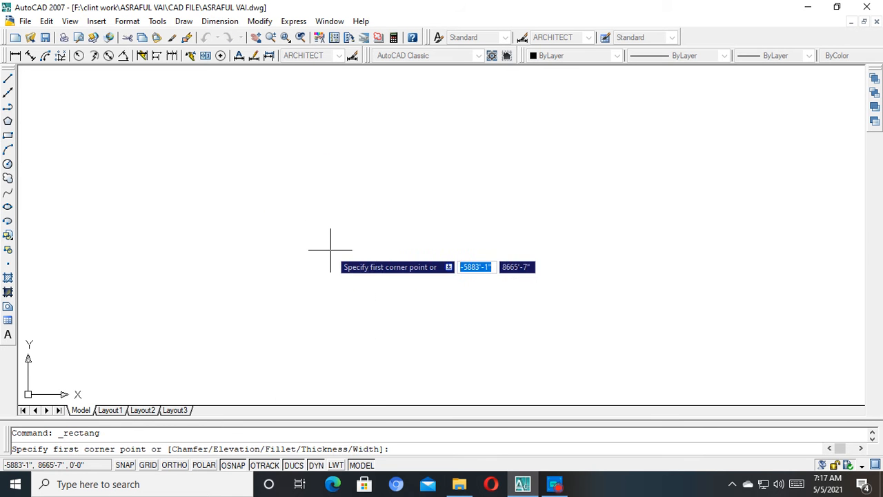
pyautogui.click(305, 243)
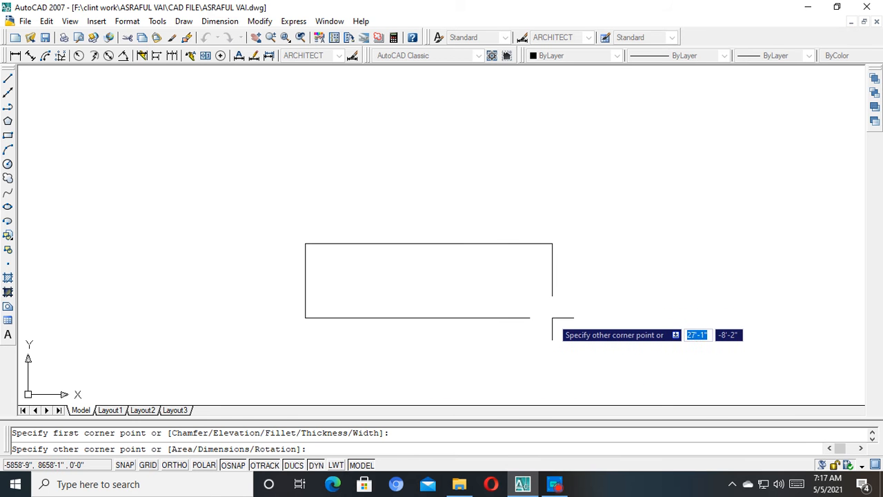
pyautogui.write('20')
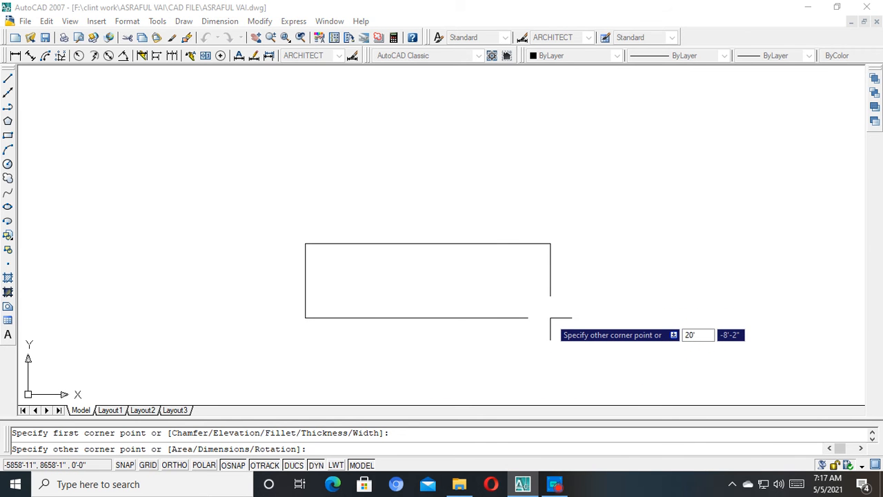
pyautogui.press('Tab')
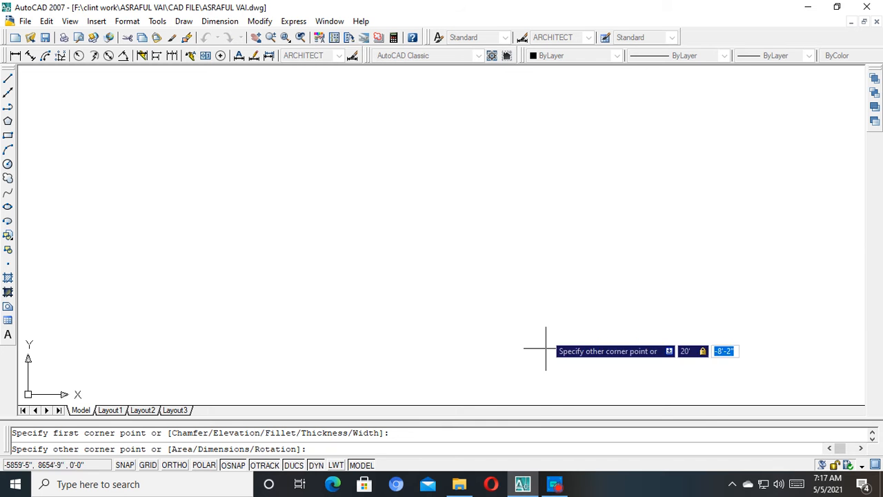
pyautogui.scroll(-5, 527, 345)
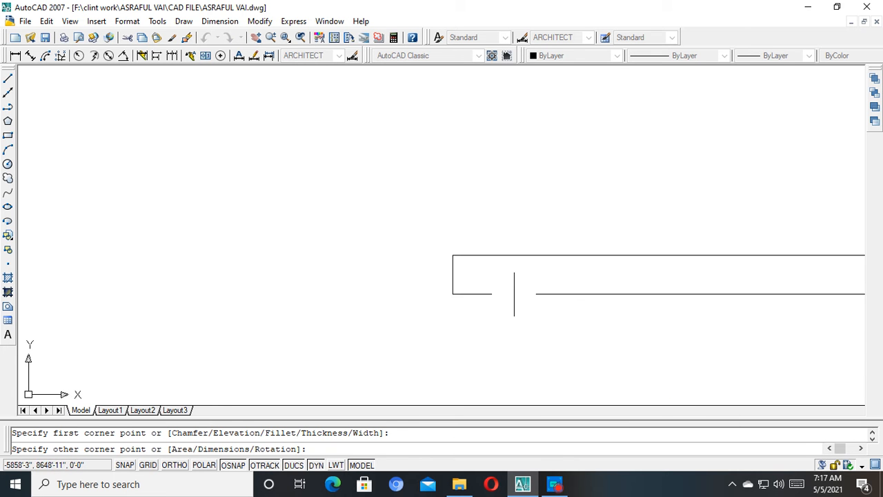
pyautogui.write('4')
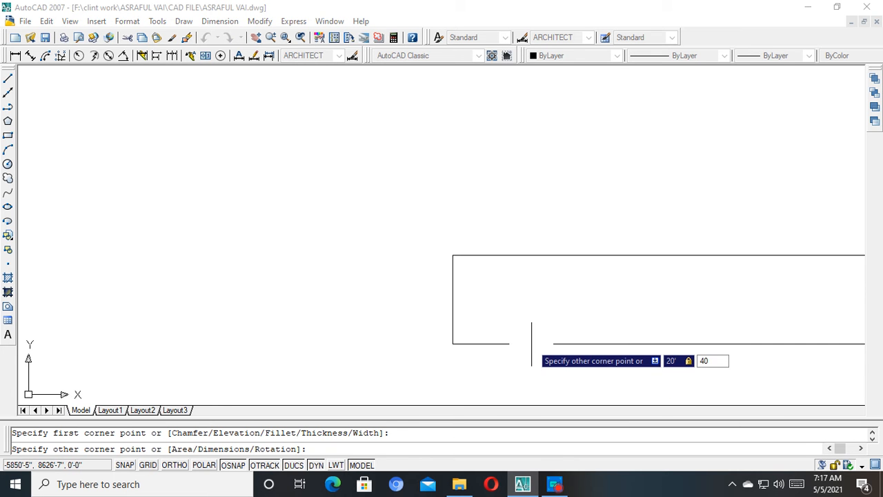
pyautogui.write('0')
pyautogui.press('Return')
pyautogui.scroll(3, 482, 190)
pyautogui.moveTo(508, 217); pyautogui.dragTo(392, 255, button='middle')
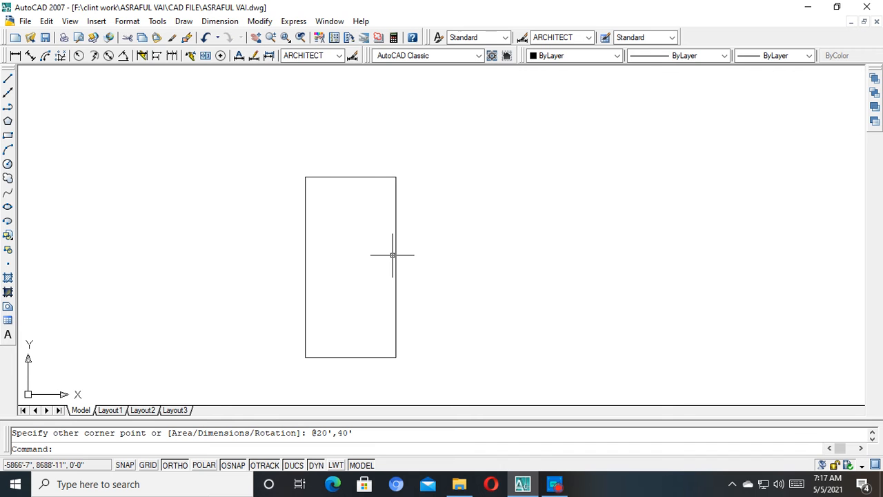
pyautogui.scroll(-4, 392, 254)
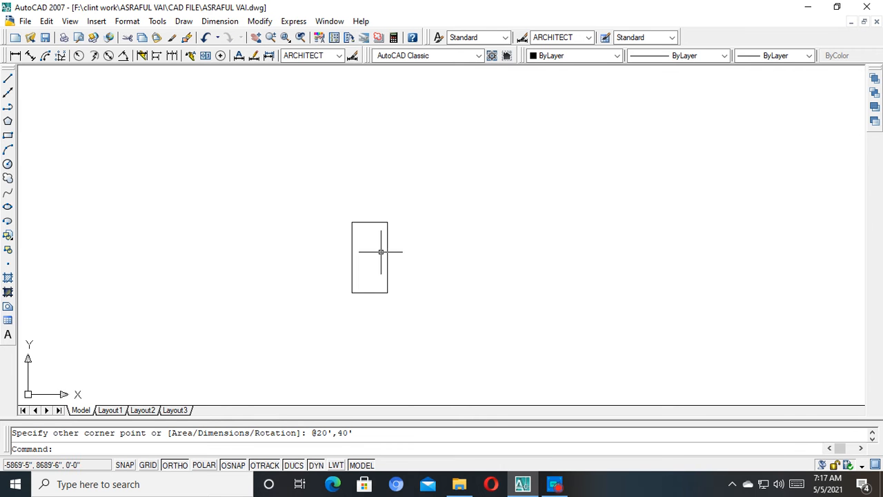
# Draw a three-point arc starting at the rectangle's upper-left corner, passing through its upper-right corner and ending above the rectangle.
pyautogui.click(8, 150)
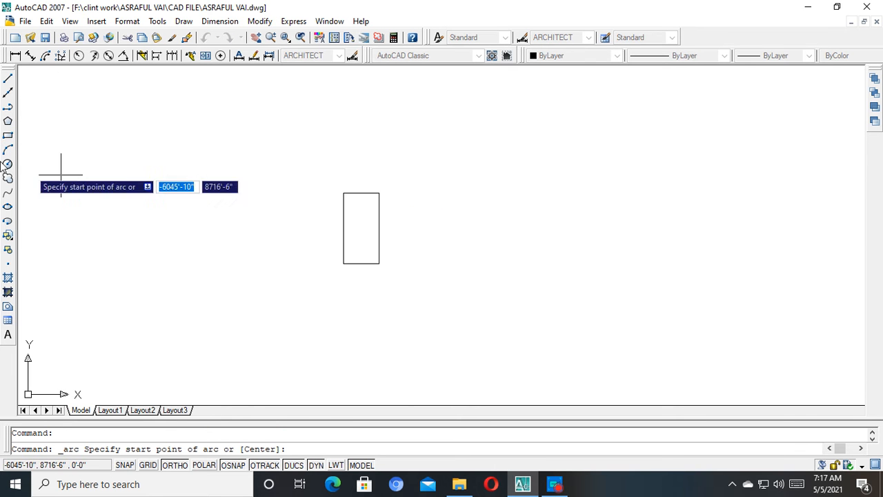
pyautogui.scroll(4, 367, 204)
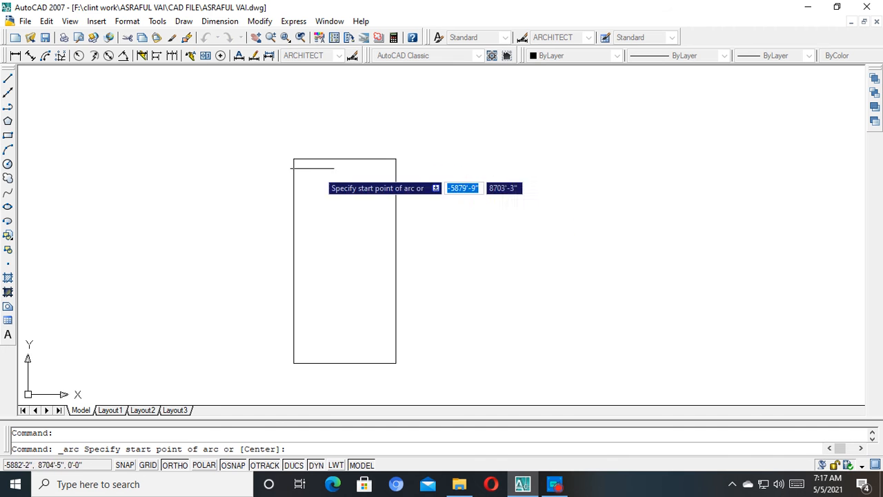
pyautogui.click(294, 159)
pyautogui.click(396, 158)
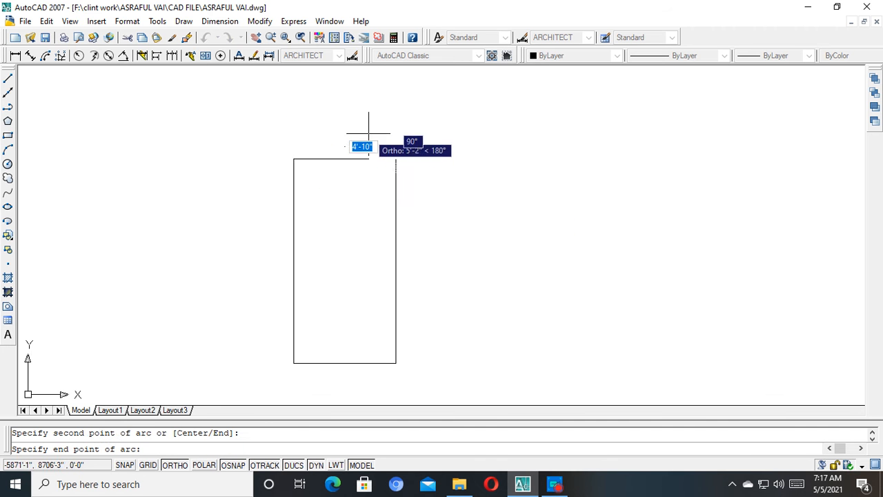
pyautogui.scroll(-2, 367, 121)
pyautogui.moveTo(357, 114); pyautogui.dragTo(377, 221, button='middle')
pyautogui.click(331, 147)
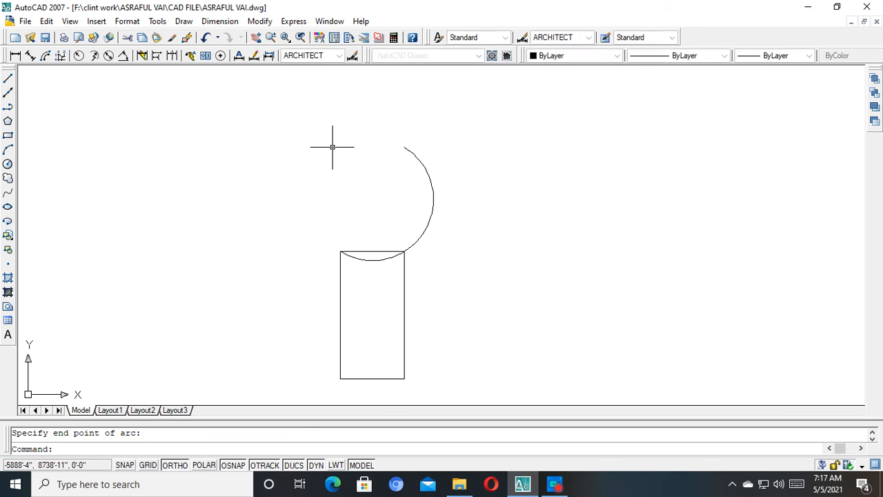
pyautogui.press('Escape')
pyautogui.click(470, 170)
pyautogui.press('Escape')
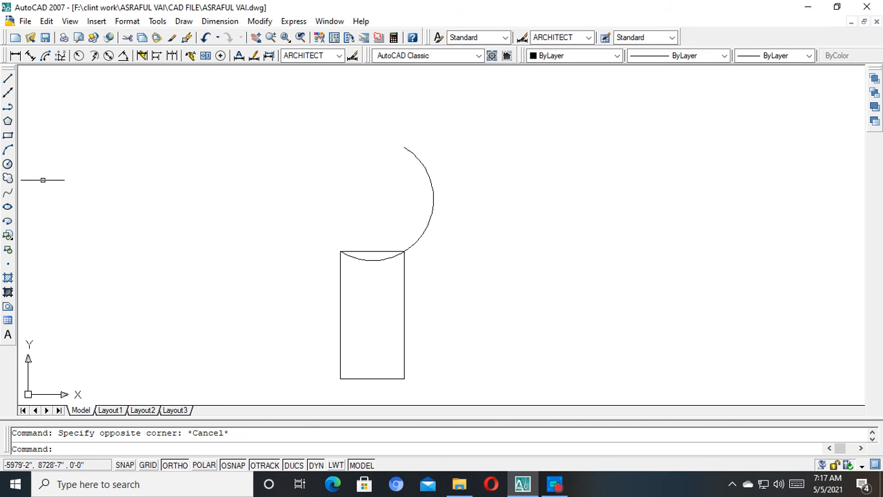
# Draw a large three-point arc in the empty area left of the 20' by 40' rectangle, with Ortho off for the end point.
pyautogui.click(10, 151)
pyautogui.moveTo(232, 228); pyautogui.dragTo(548, 311, button='middle')
pyautogui.click(329, 267)
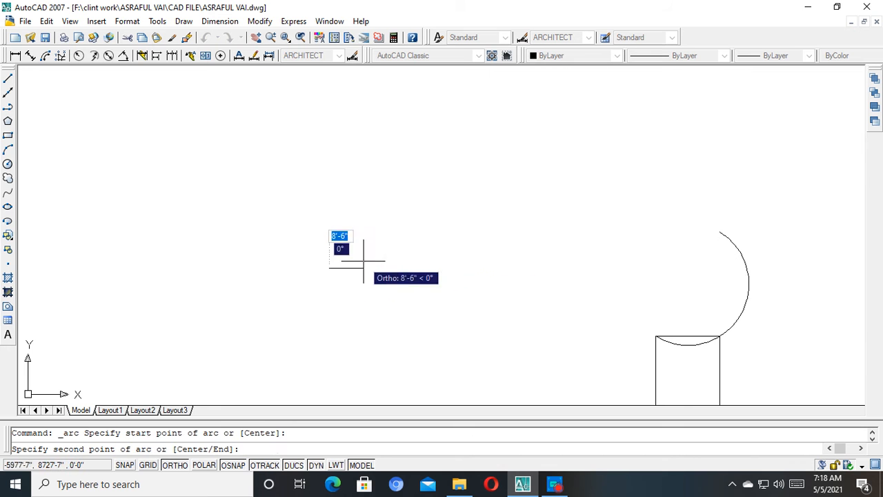
pyautogui.click(458, 266)
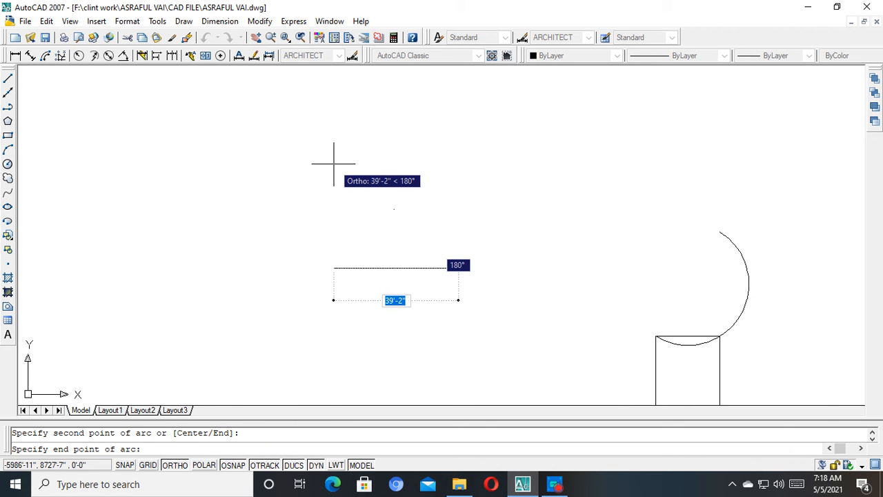
pyautogui.press('F8')
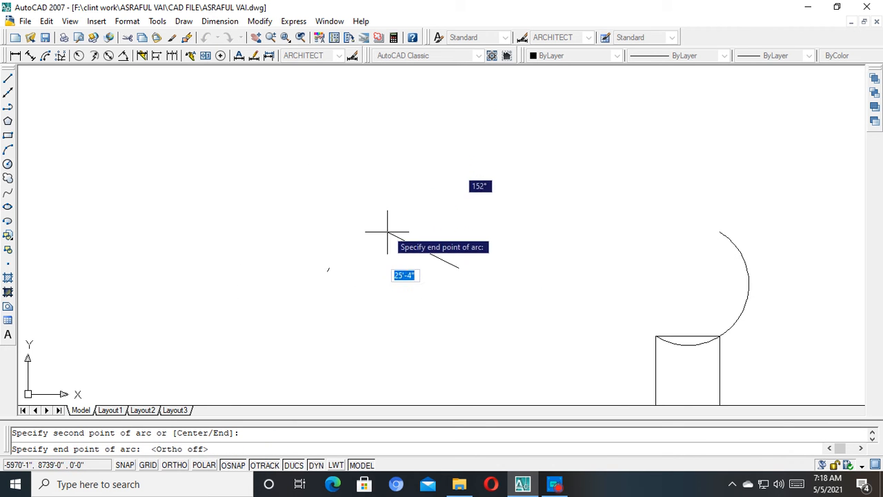
pyautogui.click(563, 142)
# Draw two separate slanted lines side by side in the empty area right of the rectangle.
pyautogui.scroll(-3, 548, 309)
pyautogui.moveTo(519, 303); pyautogui.dragTo(108, 179, button='middle')
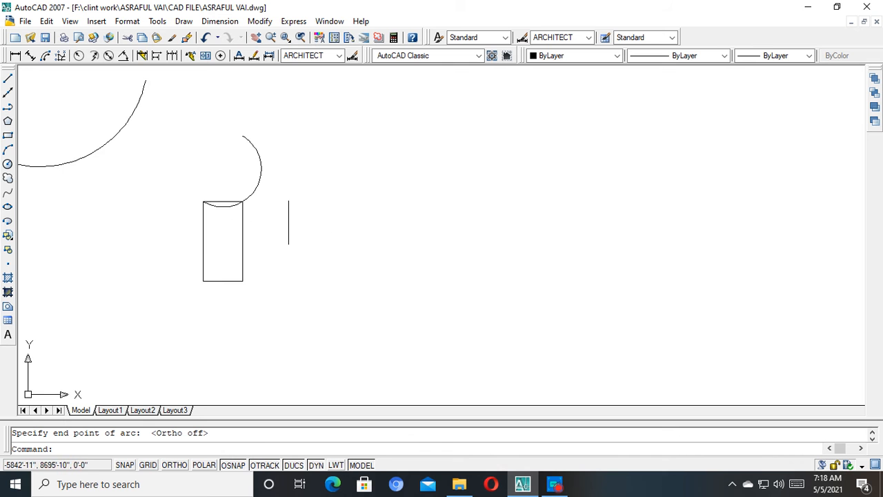
pyautogui.moveTo(196, 238); pyautogui.dragTo(280, 297, button='middle')
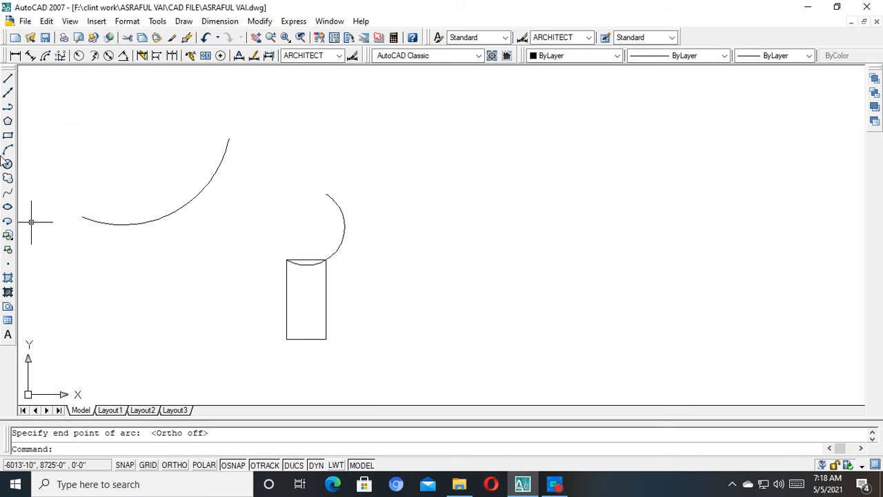
pyautogui.click(8, 78)
pyautogui.moveTo(426, 242); pyautogui.dragTo(173, 244, button='middle')
pyautogui.click(317, 238)
pyautogui.click(330, 327)
pyautogui.press('Escape')
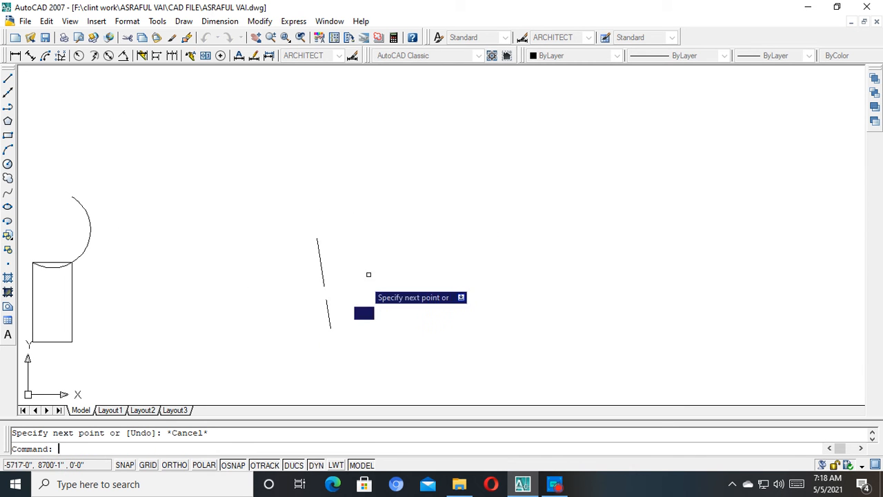
pyautogui.press('Return')
pyautogui.click(447, 217)
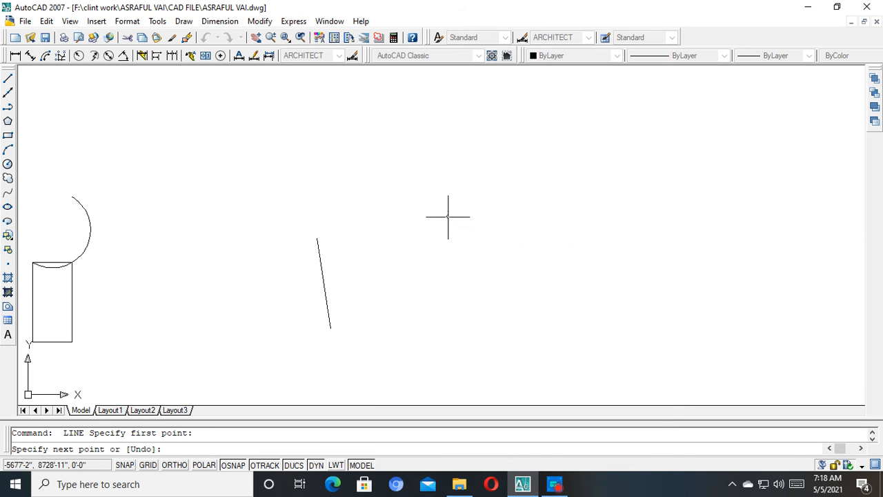
pyautogui.click(486, 327)
pyautogui.press('Escape')
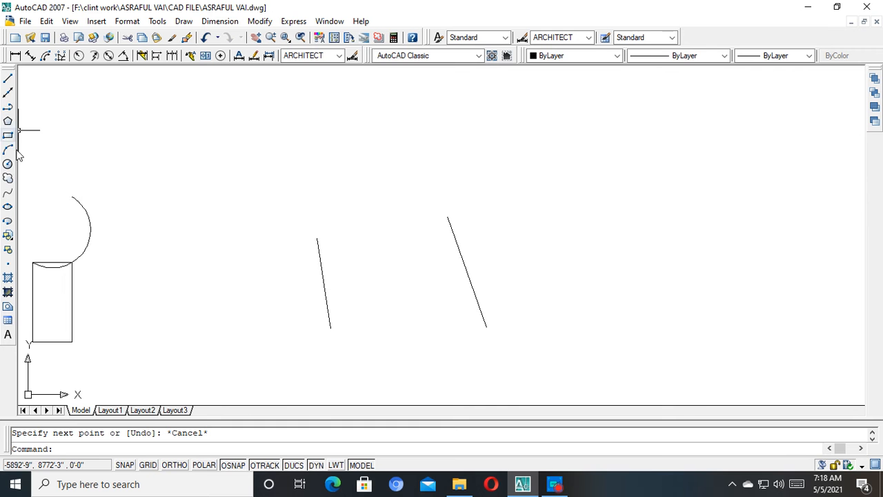
# Draw a three-point arc from the first slanted line's upper end through the second line's upper end, ending between the lines near their lower ends.
pyautogui.click(8, 150)
pyautogui.click(318, 238)
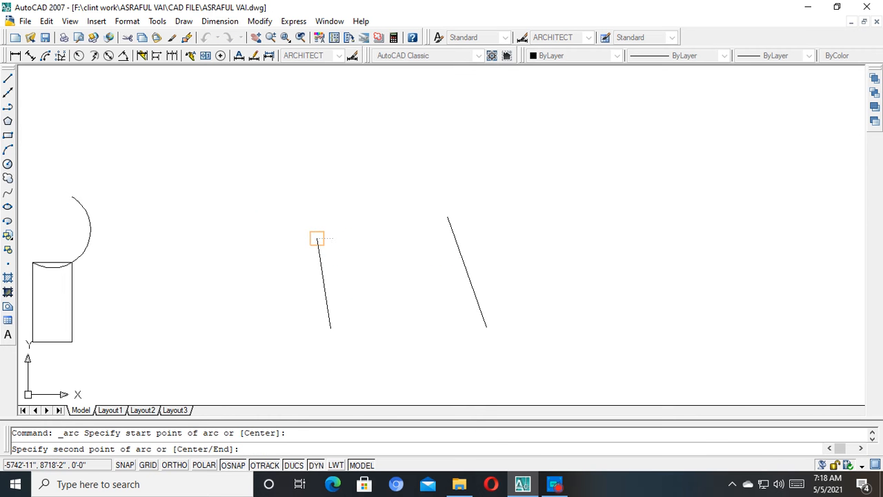
pyautogui.click(447, 218)
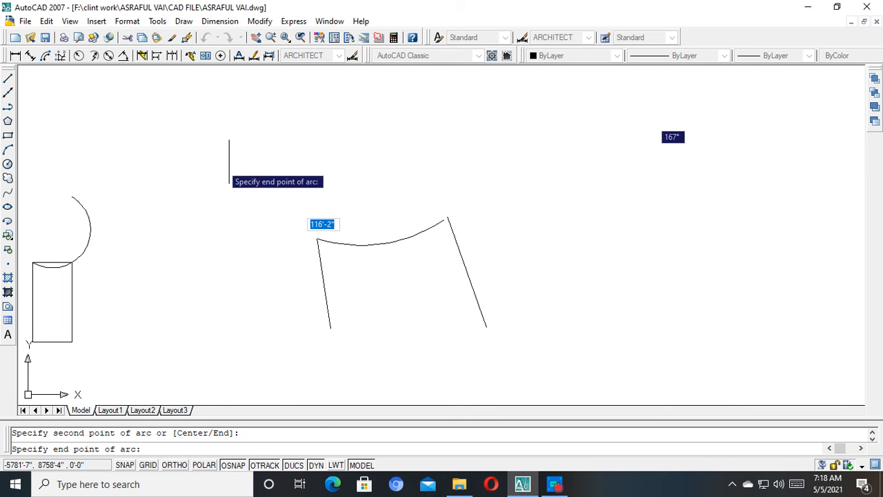
pyautogui.click(450, 305)
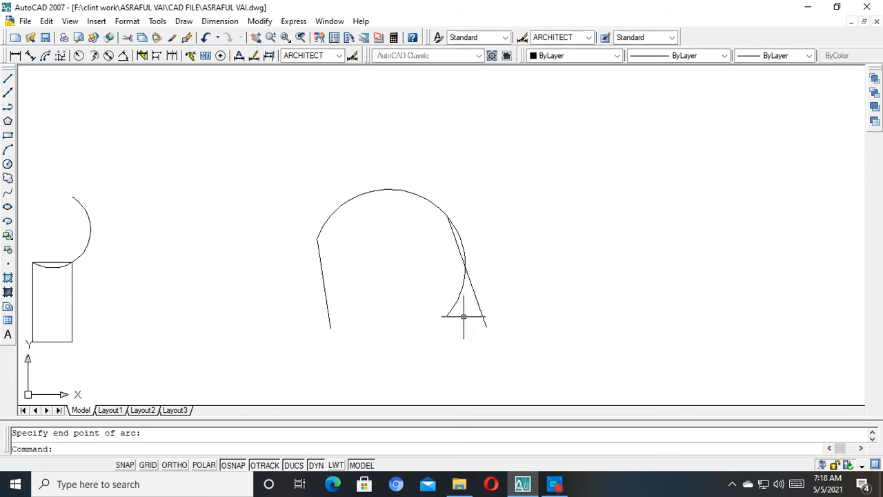
pyautogui.press('Escape')
# Draw a circle with a radius of about 39' to the right of the two slanted lines.
pyautogui.moveTo(450, 306); pyautogui.dragTo(542, 283, button='middle')
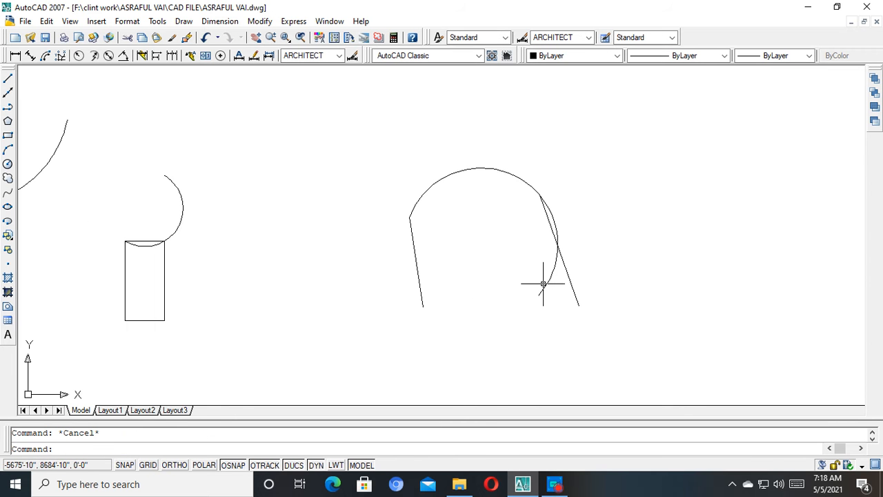
pyautogui.moveTo(562, 261); pyautogui.dragTo(457, 258, button='middle')
pyautogui.click(7, 164)
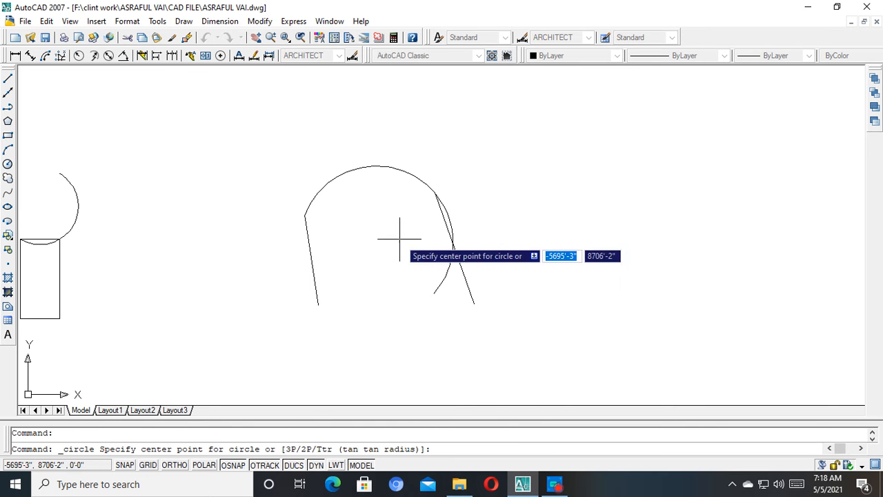
pyautogui.click(493, 262)
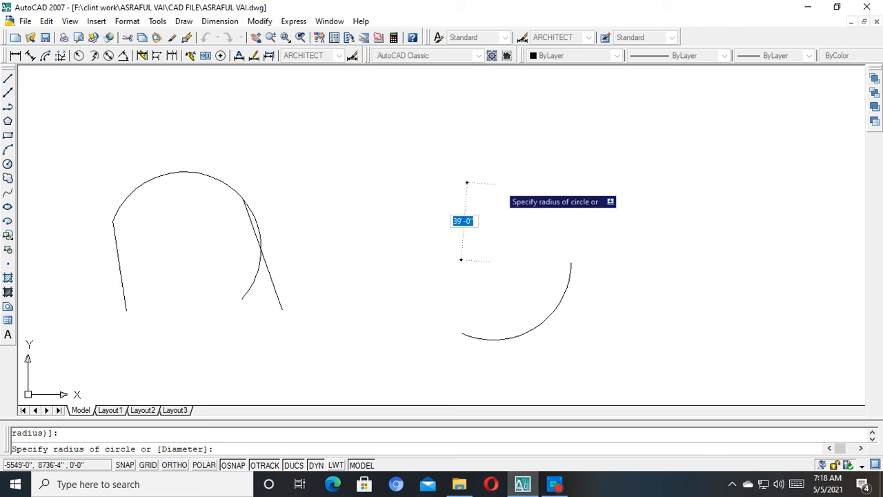
pyautogui.click(487, 178)
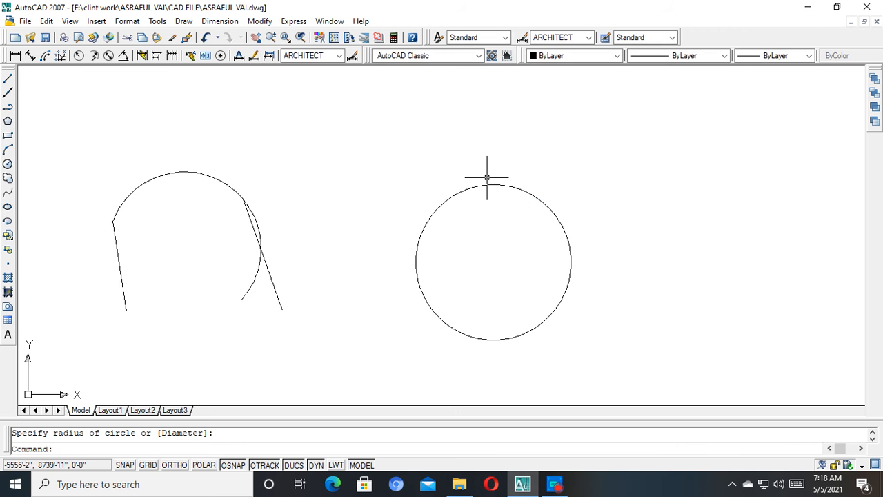
# Draw a winding freehand revision cloud right of the circle, with its arc direction reversed.
pyautogui.click(8, 178)
pyautogui.moveTo(701, 297); pyautogui.dragTo(406, 293, button='middle')
pyautogui.click(405, 293)
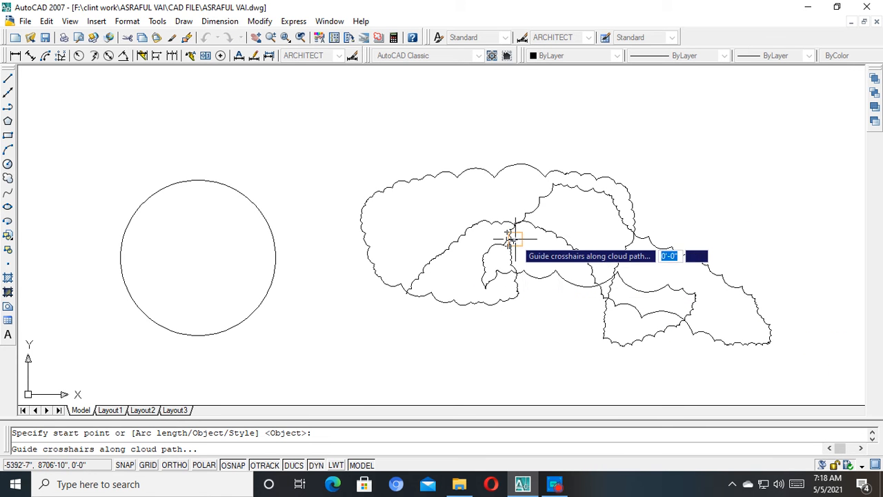
pyautogui.click(550, 273)
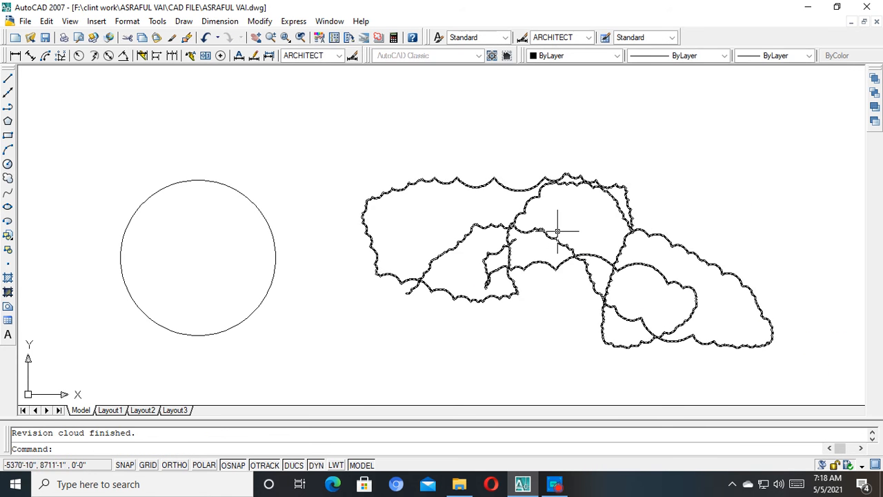
pyautogui.press('Escape')
# Delete the revision cloud beside the circle.
pyautogui.click(714, 138)
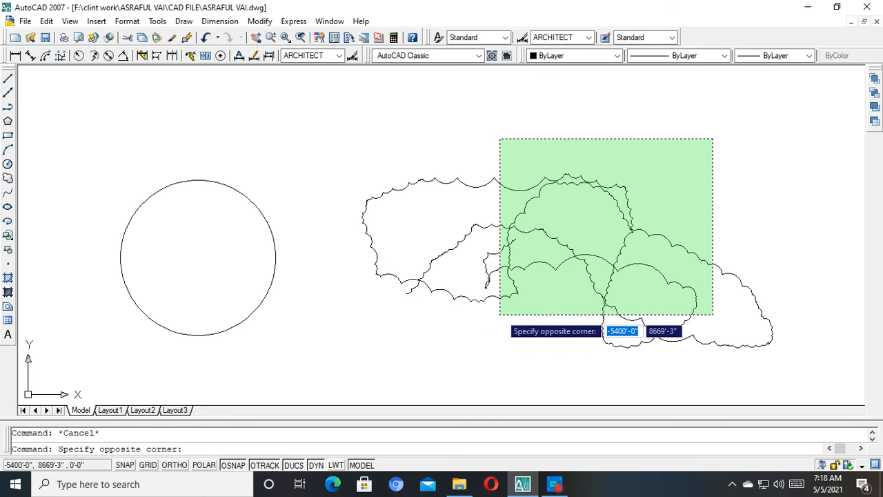
pyautogui.click(414, 328)
pyautogui.press('Delete')
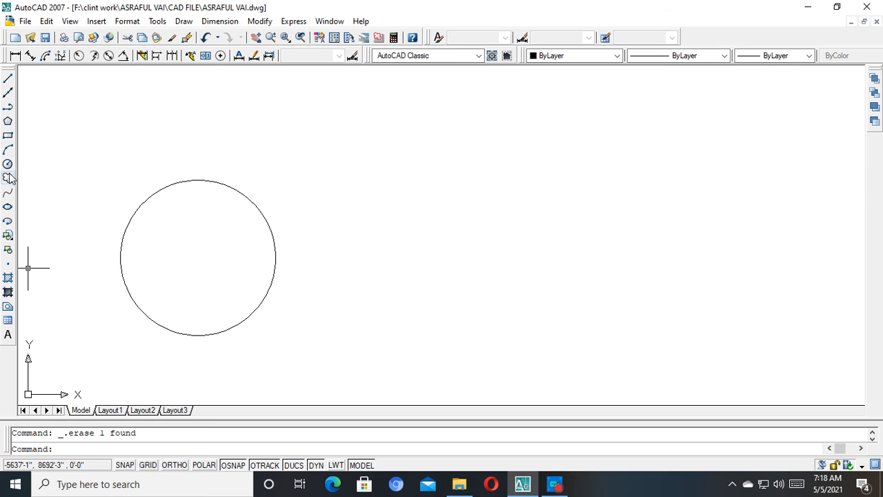
# Open the block insertion settings to view them, and close them without inserting a block.
pyautogui.click(9, 236)
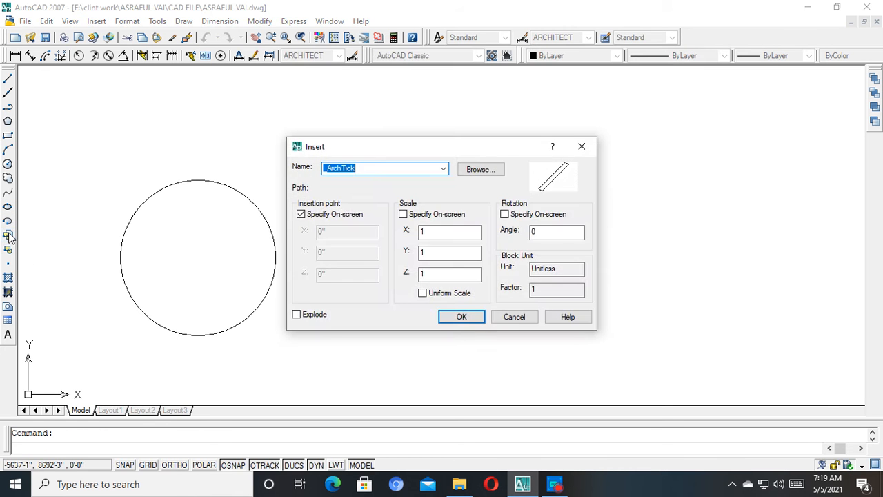
pyautogui.click(591, 153)
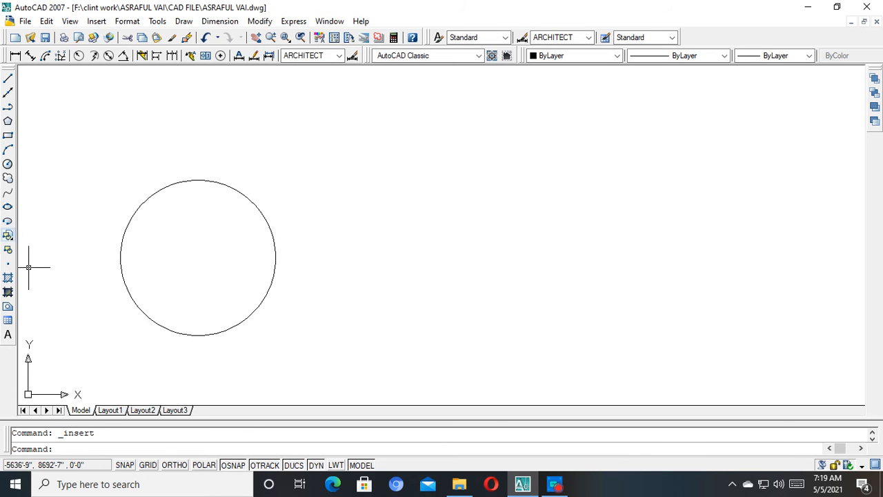
# Draw four small separate rectangles in a row in the empty area above the existing shapes.
pyautogui.scroll(-10, 389, 241)
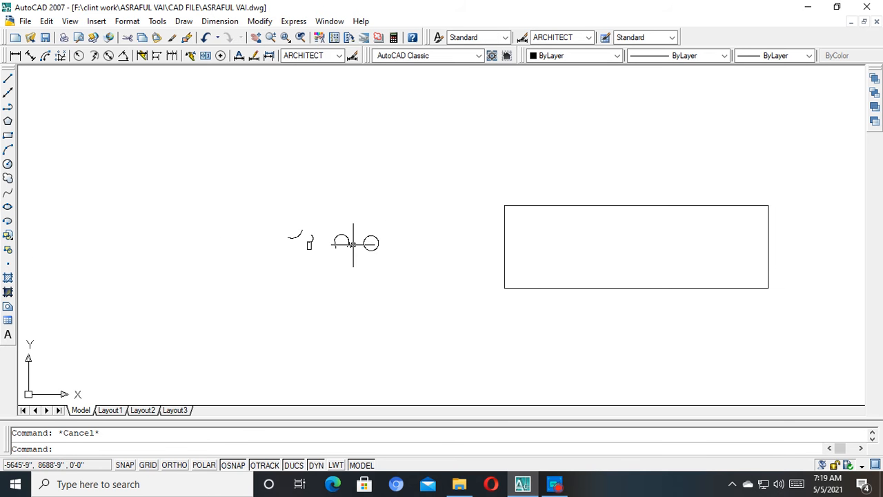
pyautogui.click(7, 135)
pyautogui.moveTo(290, 117); pyautogui.dragTo(308, 242, button='middle')
pyautogui.click(308, 247)
pyautogui.click(330, 269)
pyautogui.scroll(3, 342, 269)
pyautogui.press('Return')
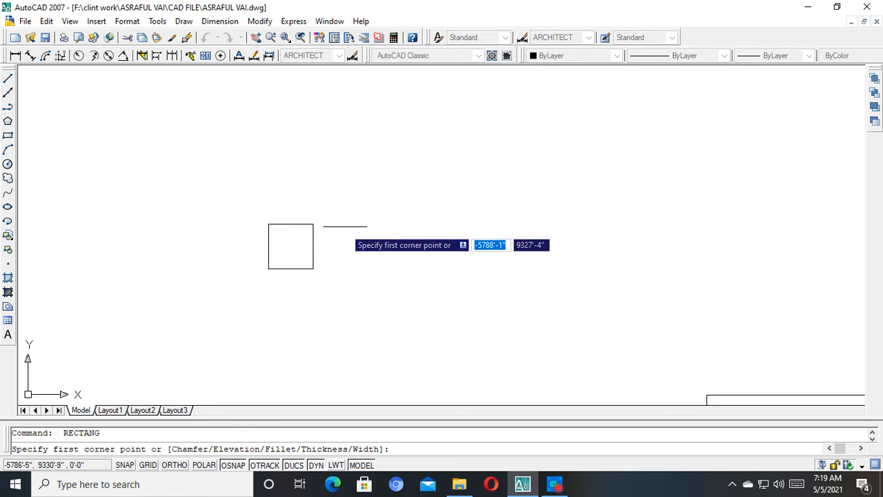
pyautogui.click(345, 227)
pyautogui.click(371, 264)
pyautogui.press('Return')
pyautogui.click(429, 225)
pyautogui.click(453, 278)
pyautogui.press('Return')
pyautogui.click(497, 239)
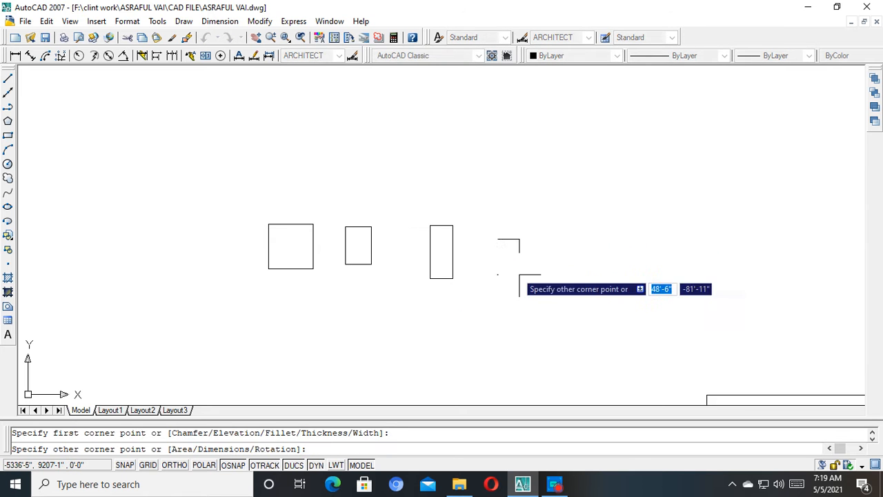
pyautogui.click(522, 276)
pyautogui.press('Escape')
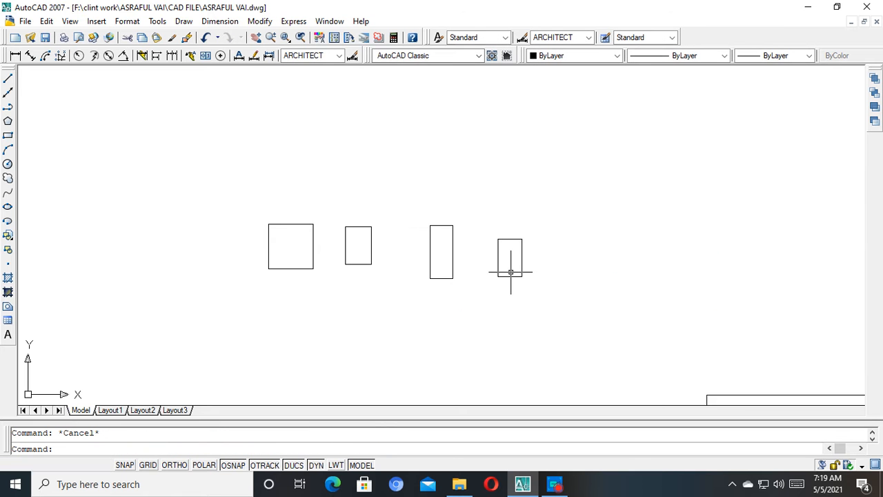
# Select the small rectangles individually and together to check whether they are separate objects, and clear the selection.
pyautogui.click(544, 194)
pyautogui.click(205, 309)
pyautogui.press('Escape')
pyautogui.click(549, 268)
pyautogui.click(514, 256)
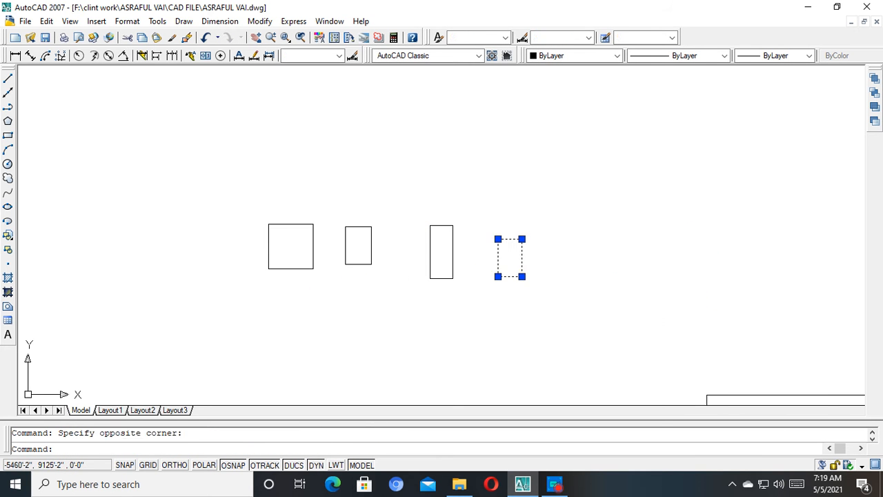
pyautogui.press('Escape')
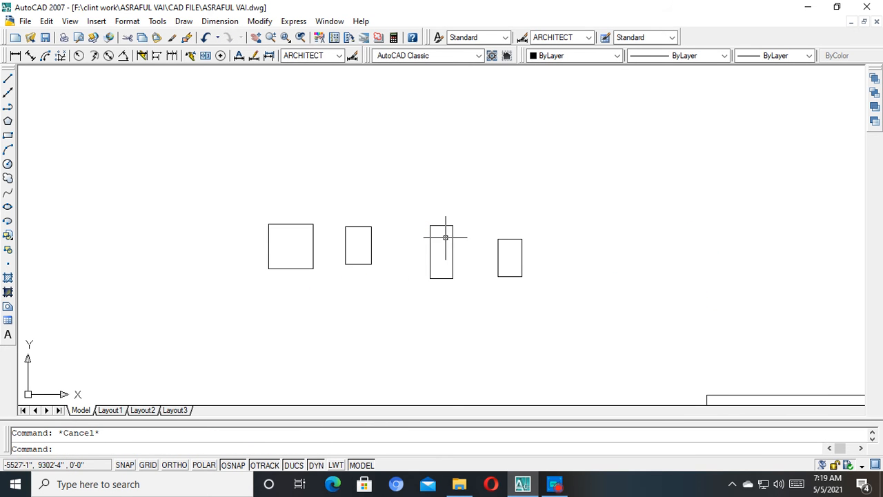
pyautogui.click(312, 220)
pyautogui.click(282, 257)
pyautogui.click(387, 210)
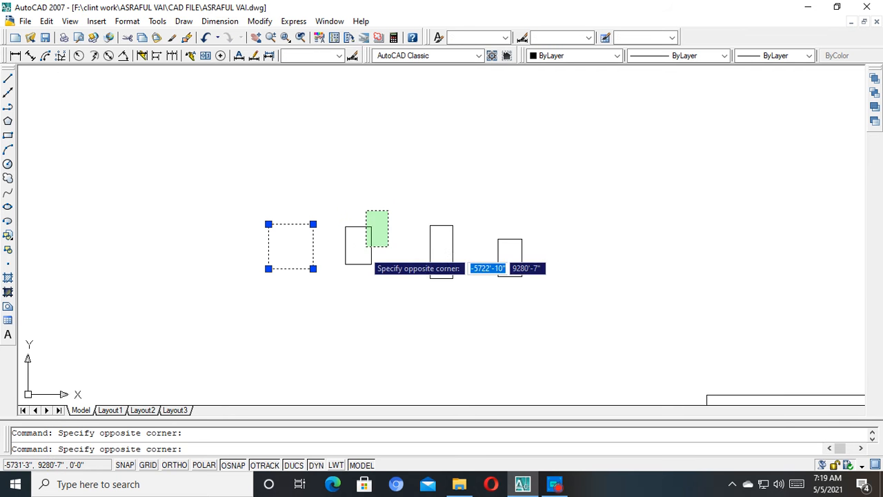
pyautogui.click(365, 246)
pyautogui.click(445, 204)
pyautogui.click(437, 256)
pyautogui.click(496, 216)
pyautogui.press('Escape')
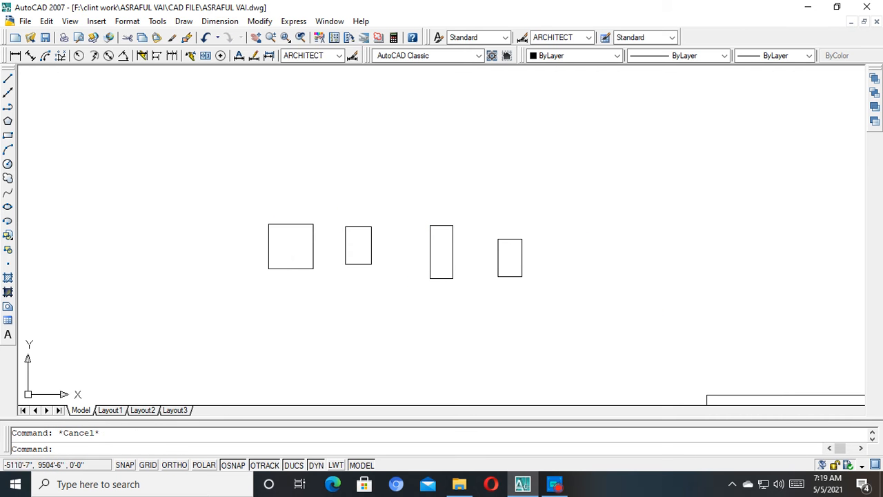
pyautogui.click(607, 158)
pyautogui.click(167, 337)
pyautogui.press('Escape')
# Convert the four small rectangles into a single block named vghuu.
pyautogui.click(632, 138)
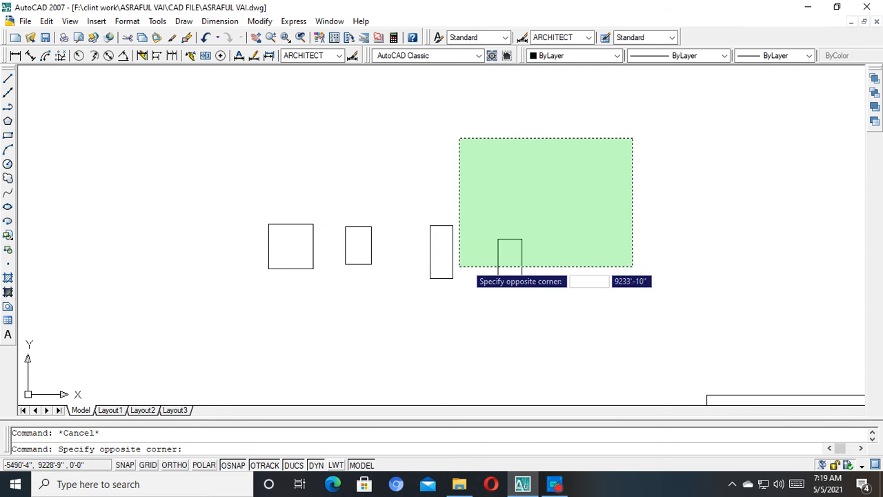
pyautogui.click(201, 335)
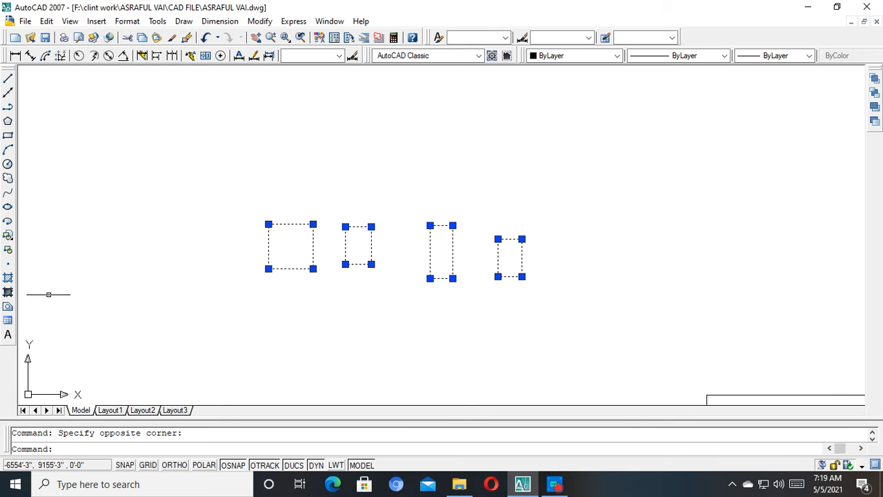
pyautogui.click(9, 251)
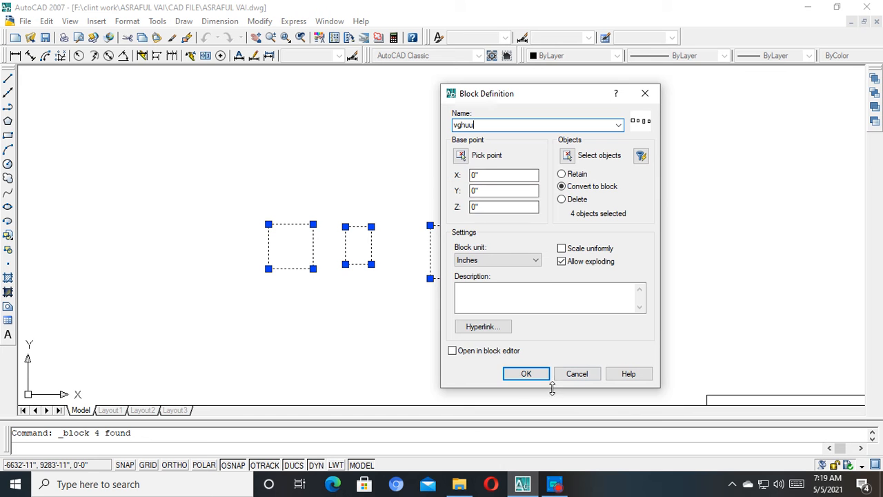
pyautogui.click(527, 373)
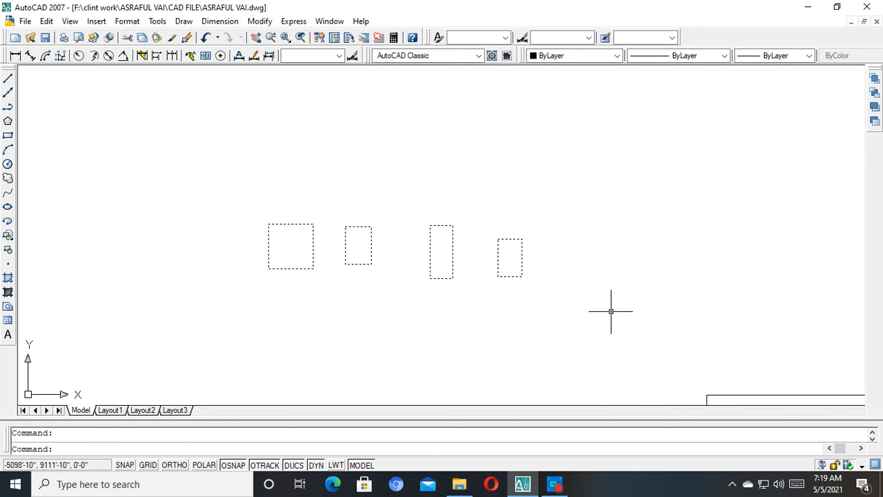
pyautogui.press('Escape')
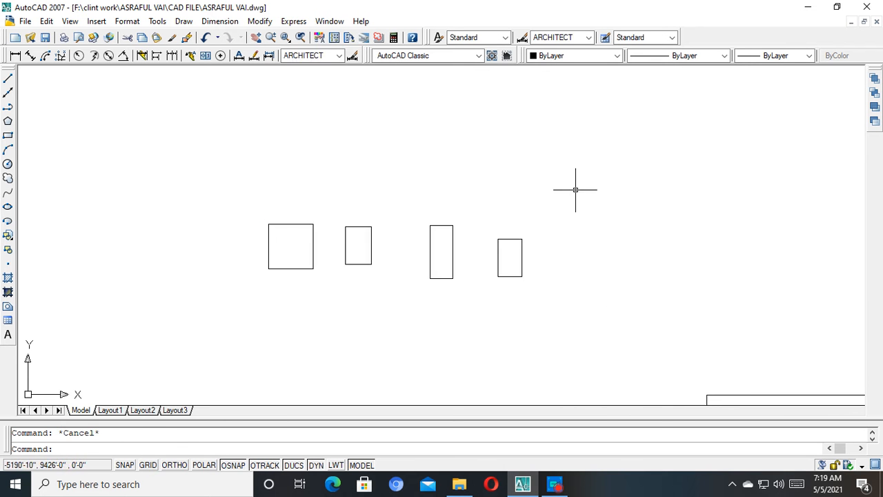
# Select the block of four small rectangles, open the block definition settings, and close them without defining a new block.
pyautogui.click(576, 190)
pyautogui.click(237, 272)
pyautogui.press('Escape')
pyautogui.click(532, 191)
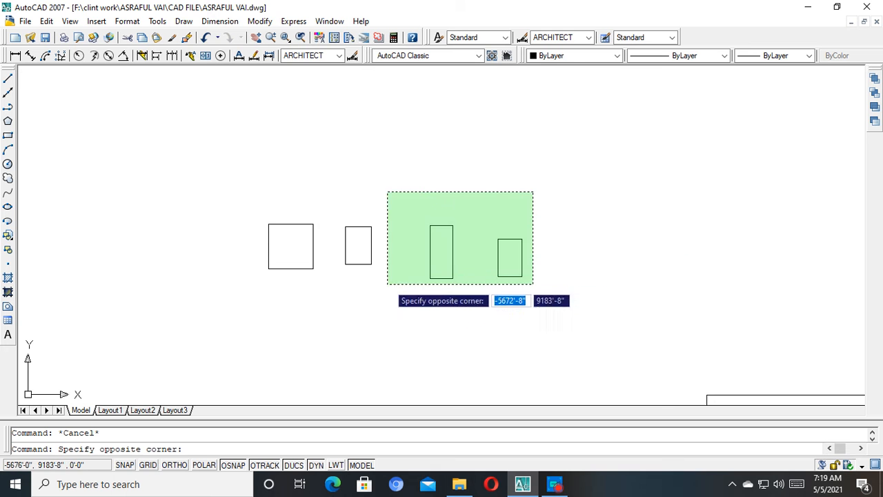
pyautogui.click(384, 284)
pyautogui.write('b')
pyautogui.press('Return')
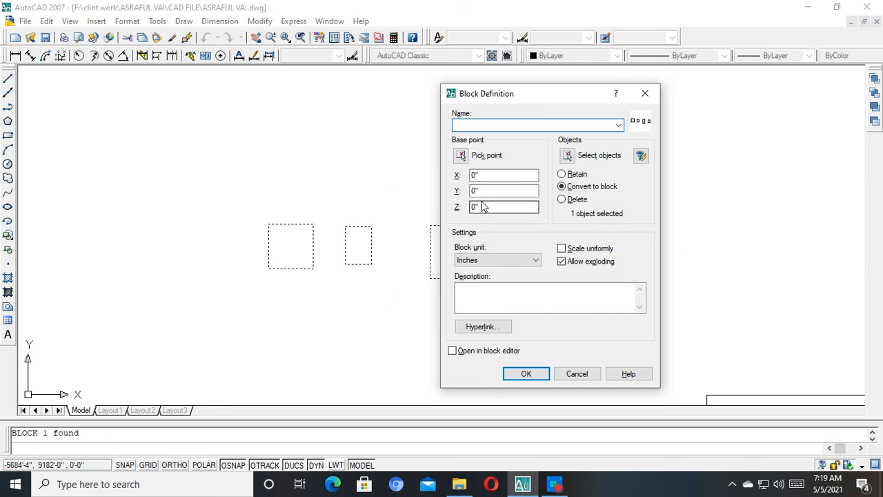
pyautogui.click(654, 95)
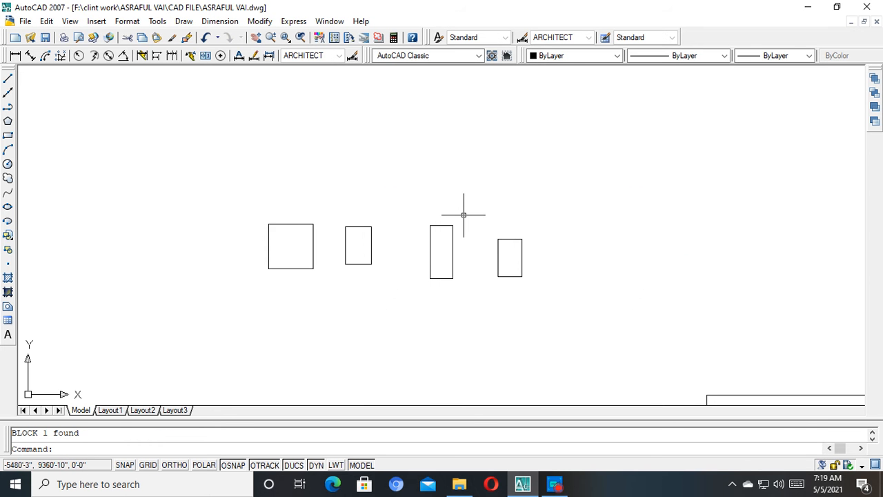
pyautogui.click(554, 483)
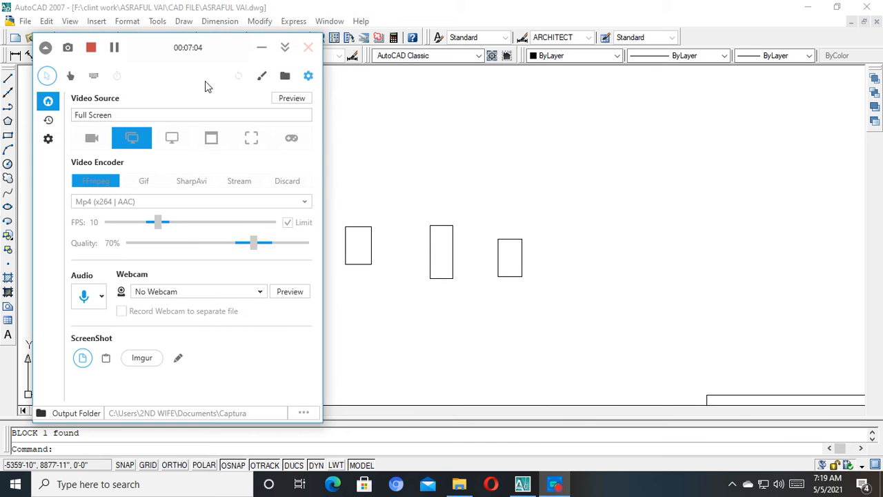
pyautogui.click(261, 52)
# Explode the block of four small rectangles into separate rectangles.
pyautogui.click(531, 186)
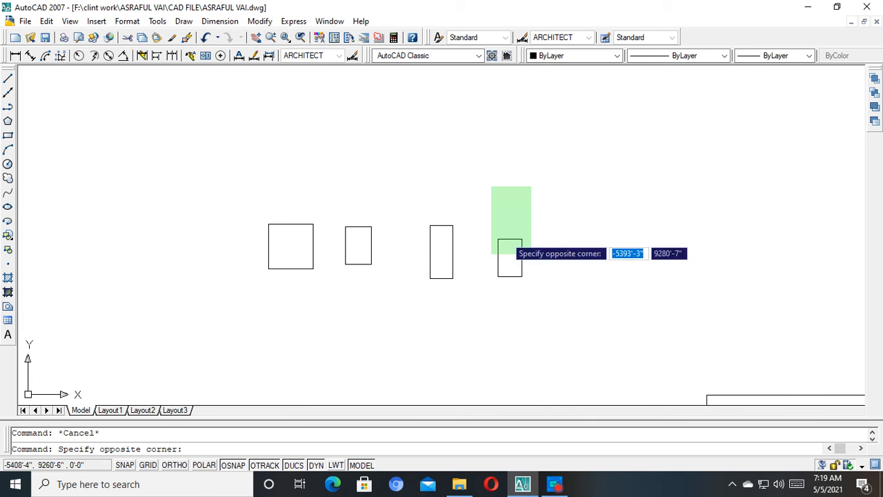
pyautogui.click(227, 327)
pyautogui.press('Escape')
pyautogui.click(513, 207)
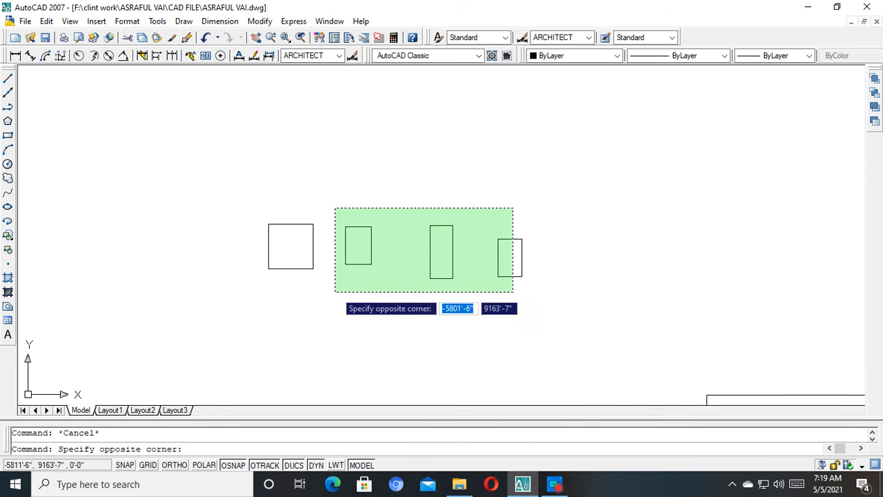
pyautogui.click(309, 292)
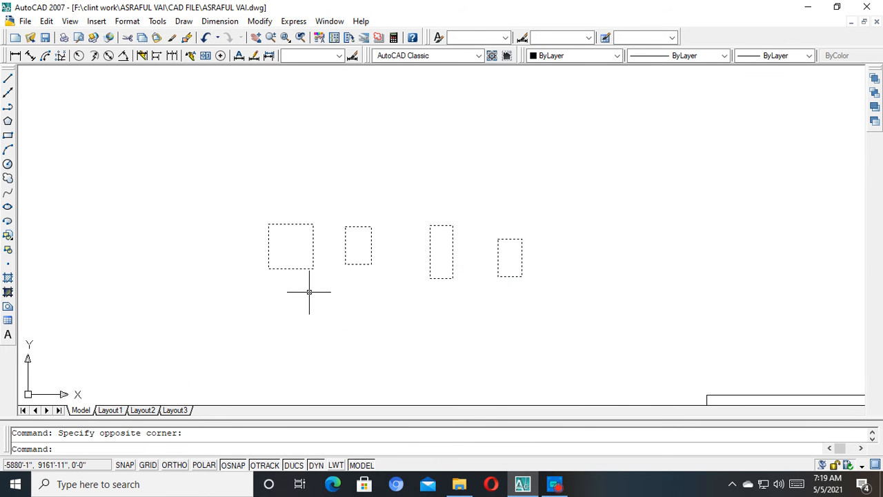
pyautogui.write('x')
pyautogui.press('Return')
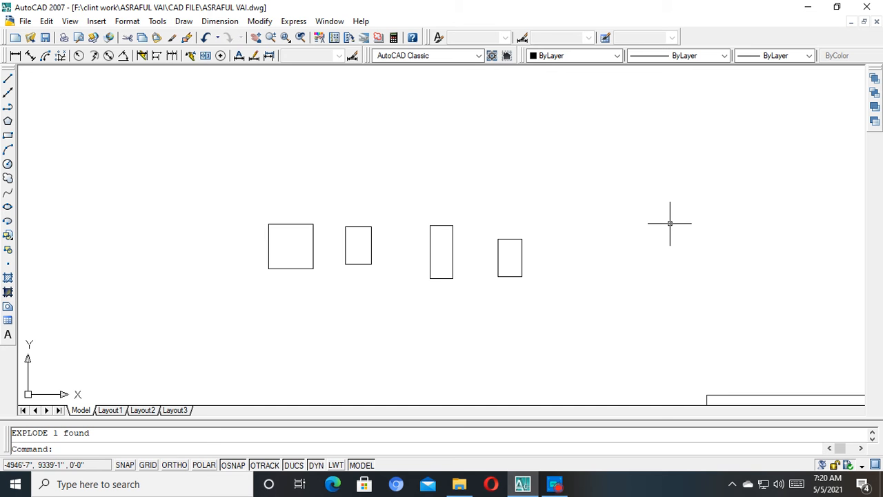
# Explode the rightmost small rectangle into individual lines.
pyautogui.click(568, 186)
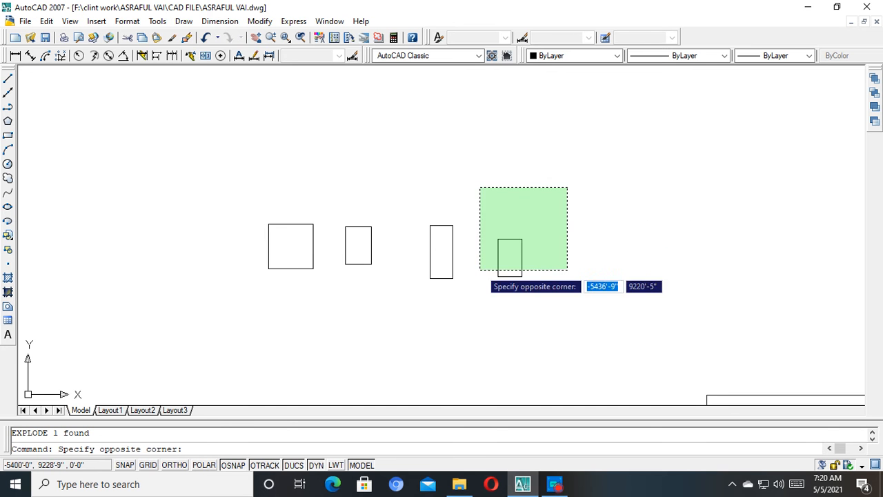
pyautogui.press('Escape')
pyautogui.click(518, 240)
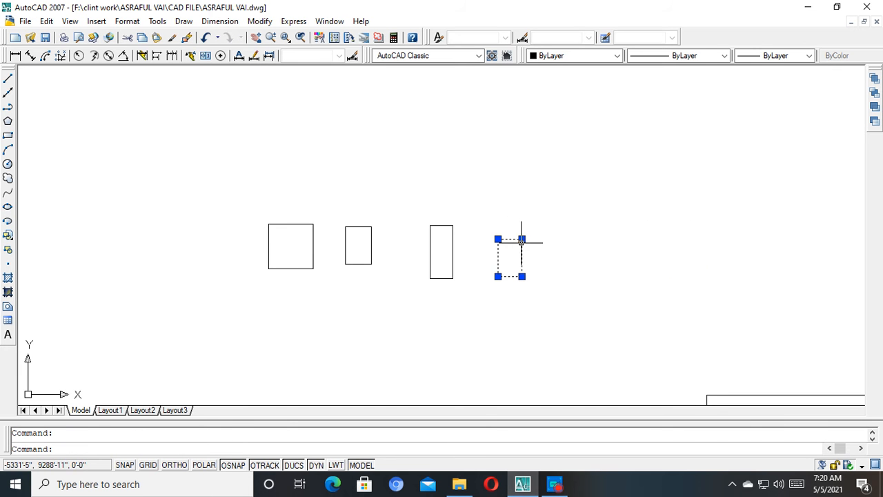
pyautogui.write('x')
pyautogui.press('Return')
# Select the right and top edges of the rightmost rectangle to check whether they are separate lines, and clear the selection.
pyautogui.scroll(3, 512, 253)
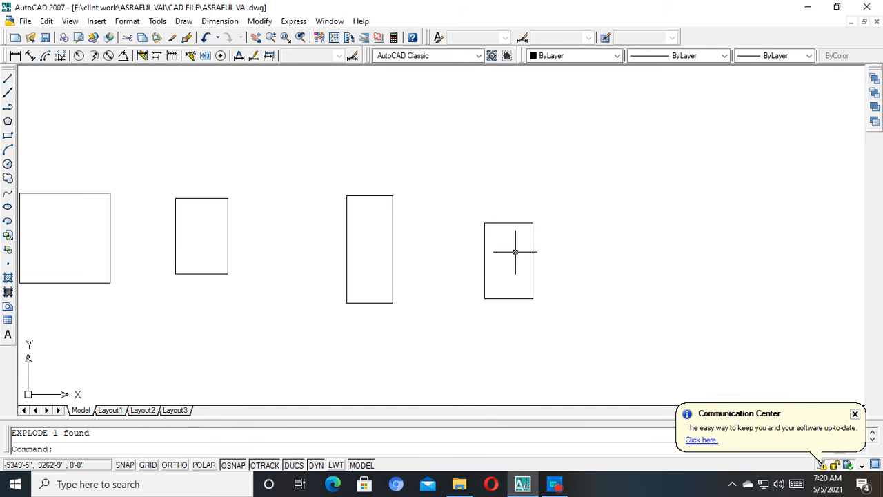
pyautogui.click(532, 245)
pyautogui.click(532, 246)
pyautogui.click(504, 217)
pyautogui.click(502, 246)
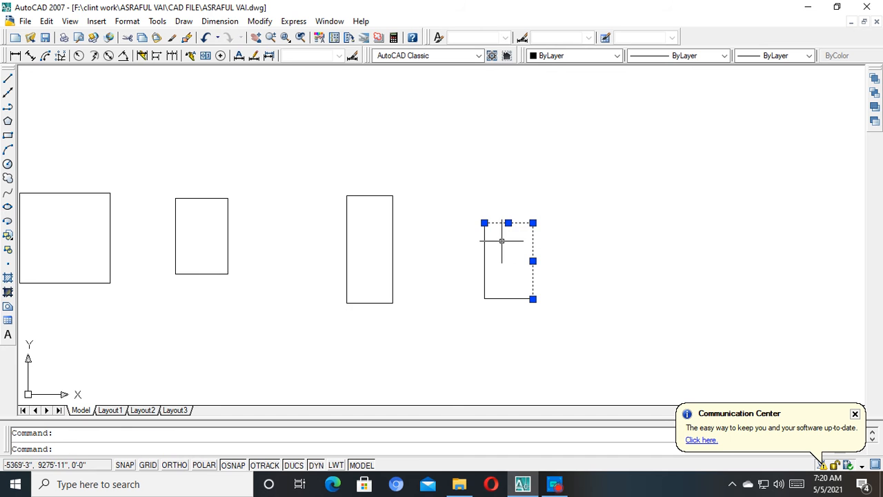
pyautogui.press('Escape')
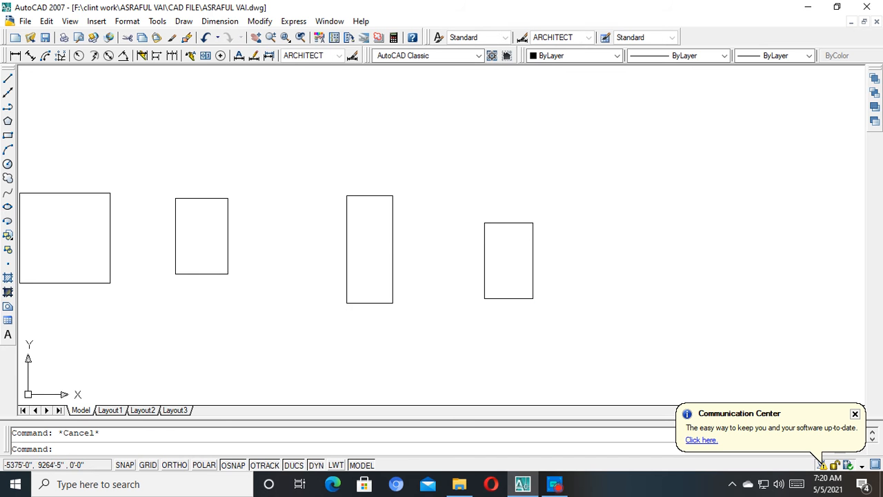
# Explode the tall narrow rectangle, third in the row, into individual lines.
pyautogui.click(394, 238)
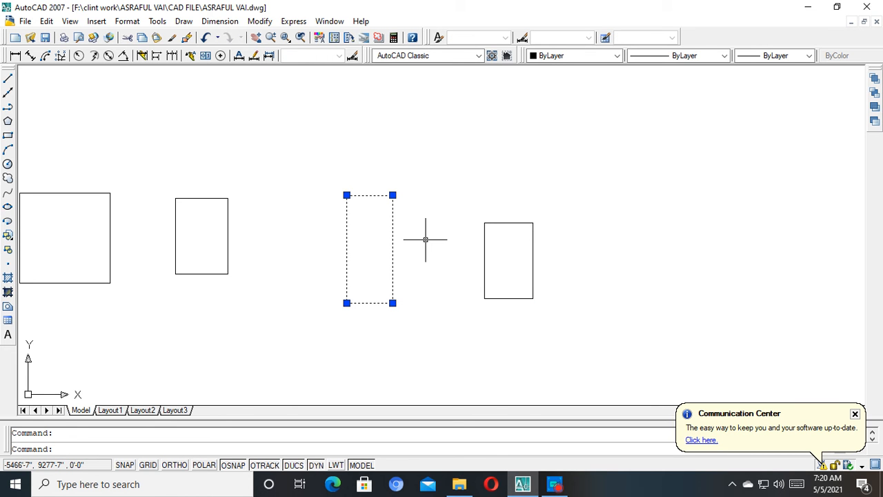
pyautogui.press('Escape')
pyautogui.click(425, 239)
pyautogui.click(359, 246)
pyautogui.write('x')
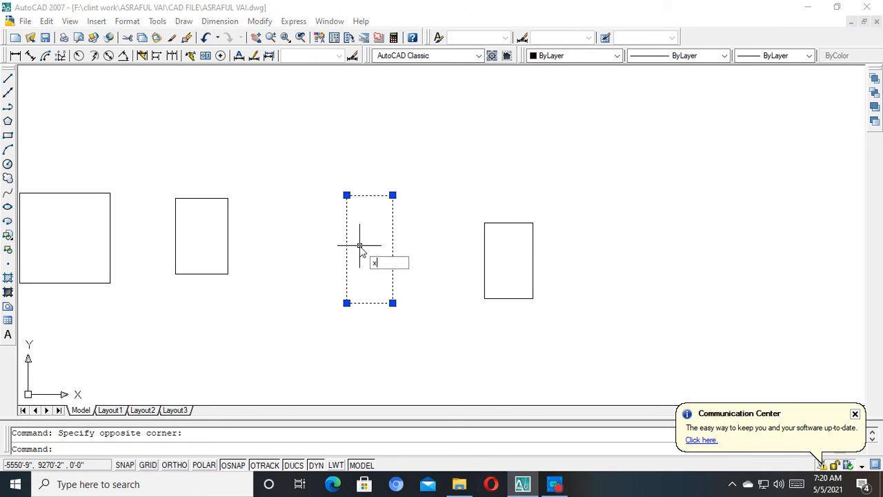
pyautogui.press('Return')
# Select the right, top and left edges of the tall narrow rectangle individually to check them, and clear the selection.
pyautogui.click(393, 234)
pyautogui.click(380, 208)
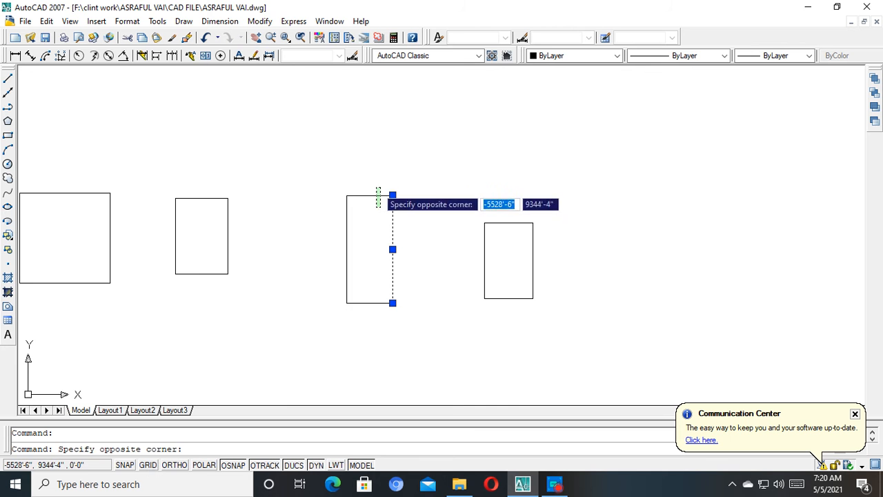
pyautogui.click(377, 187)
pyautogui.click(346, 241)
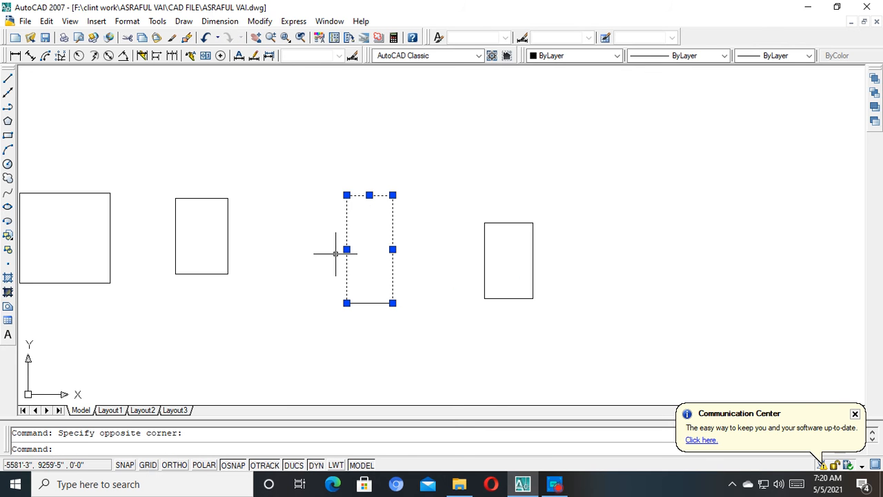
pyautogui.scroll(-3, 690, 172)
pyautogui.moveTo(406, 285)
pyautogui.mouseDown(button='middle')
pyautogui.moveTo(451, 272)
pyautogui.moveTo(408, 329)
pyautogui.mouseUp(button='middle')
pyautogui.press('Escape')
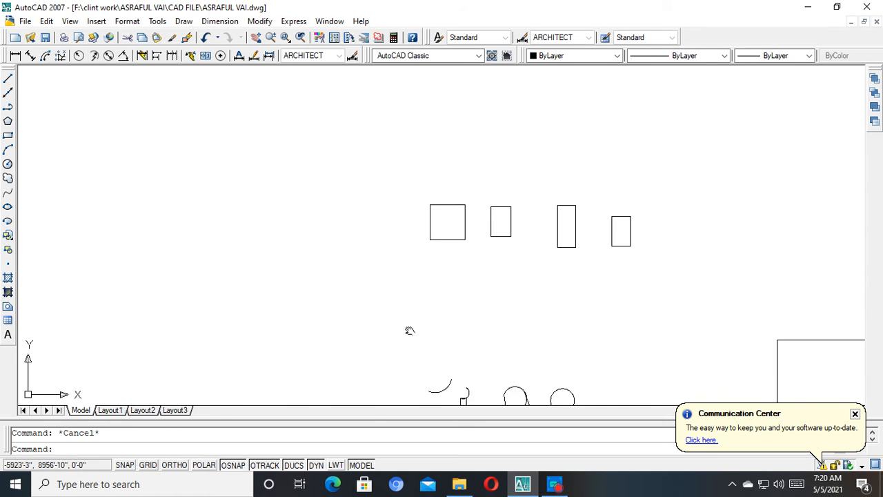
# Hatch the inside of the leftmost square with the ANSI31 pattern at angle 0 and scale 1.
pyautogui.scroll(3, 356, 280)
pyautogui.moveTo(356, 280); pyautogui.dragTo(419, 308, button='middle')
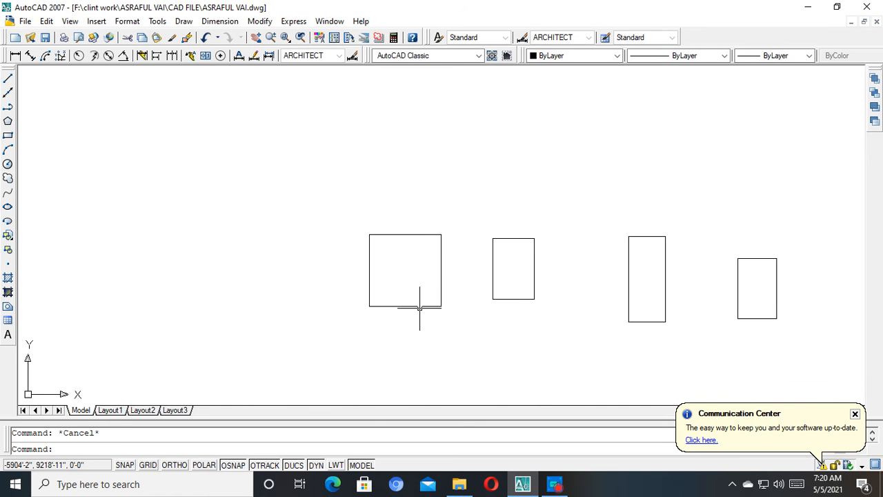
pyautogui.moveTo(131, 236); pyautogui.dragTo(145, 239, button='middle')
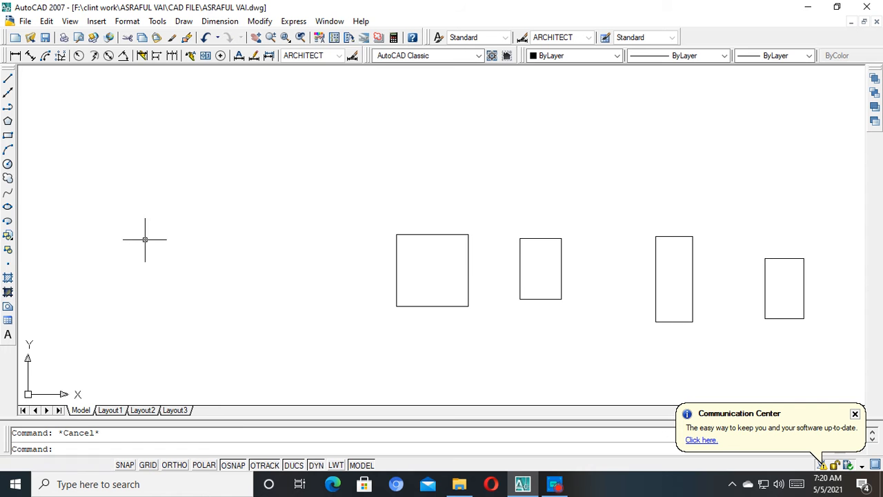
pyautogui.moveTo(471, 306); pyautogui.dragTo(400, 311, button='middle')
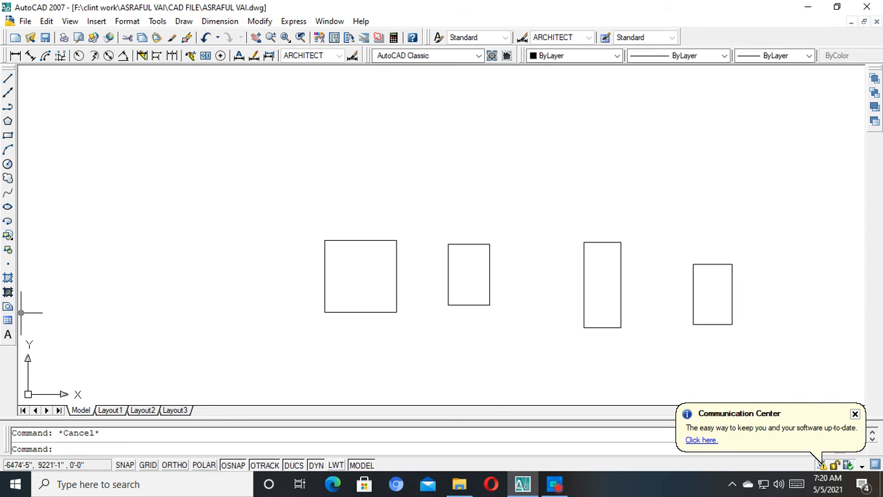
pyautogui.click(8, 278)
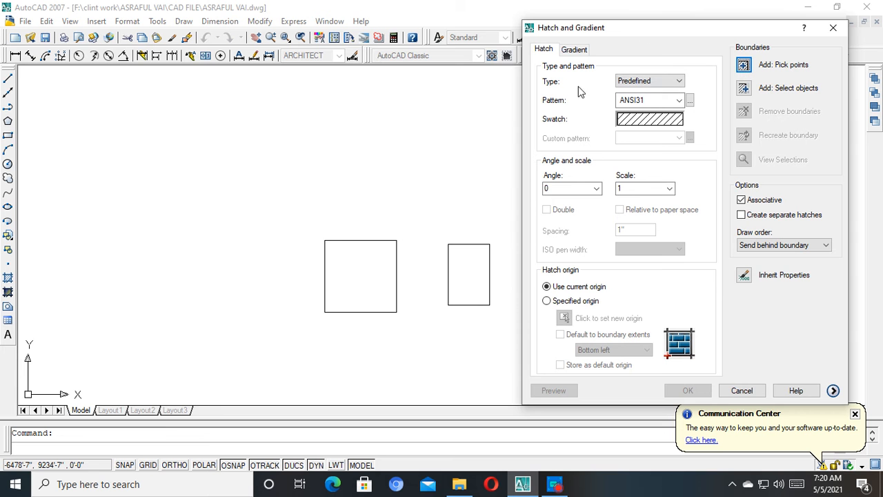
pyautogui.moveTo(642, 34); pyautogui.dragTo(429, 46)
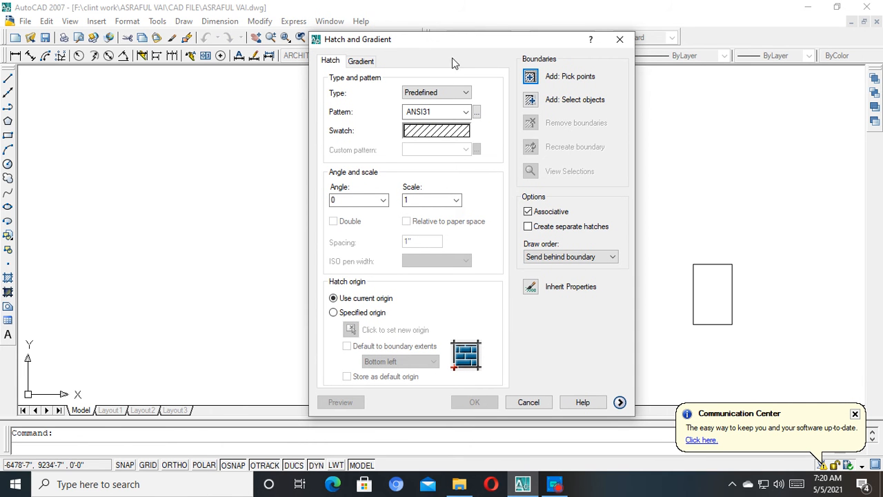
pyautogui.click(529, 79)
pyautogui.click(370, 266)
pyautogui.press('Return')
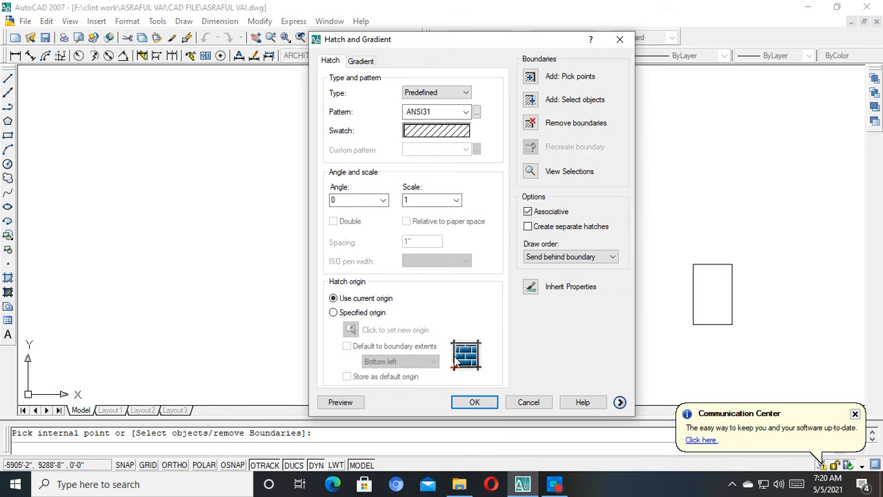
pyautogui.click(476, 404)
pyautogui.scroll(4, 416, 305)
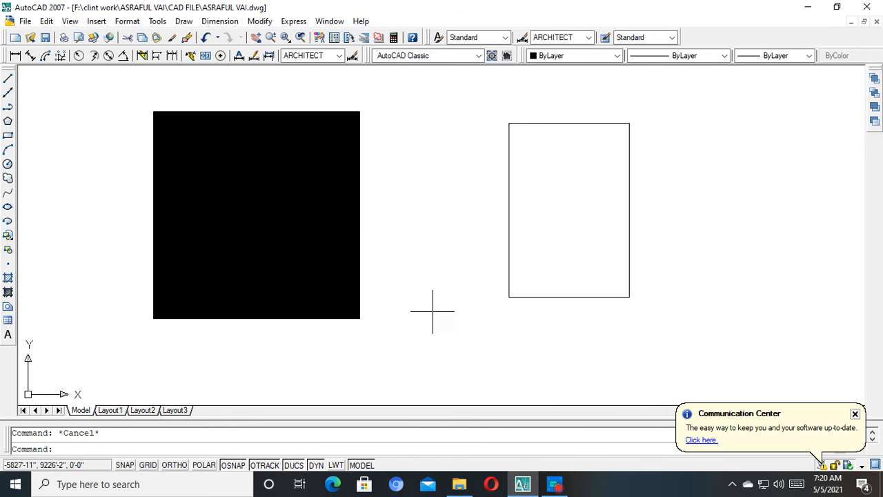
# Delete the leftmost square together with its hatch.
pyautogui.scroll(-4, 433, 311)
pyautogui.click(345, 217)
pyautogui.click(220, 338)
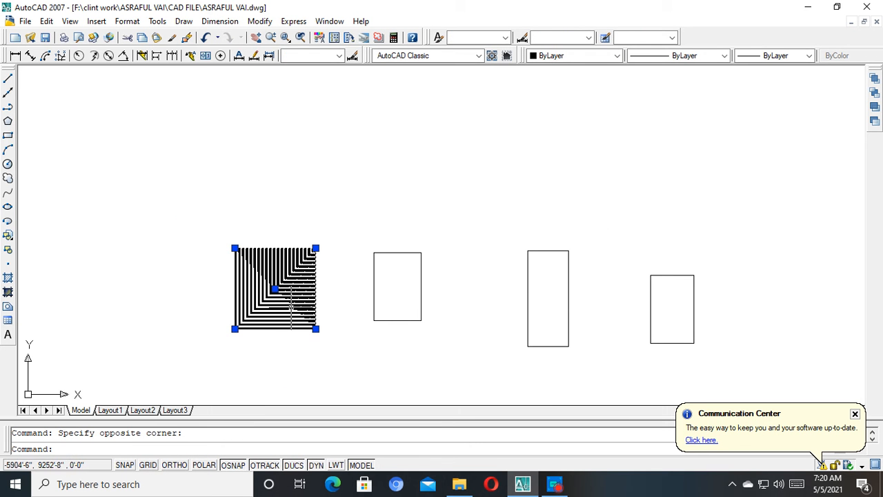
pyautogui.press('Delete')
# Select the leftmost remaining rectangle and open the hatch settings.
pyautogui.moveTo(392, 290); pyautogui.dragTo(327, 286, button='middle')
pyautogui.scroll(3, 327, 286)
pyautogui.moveTo(389, 335); pyautogui.dragTo(404, 304, button='middle')
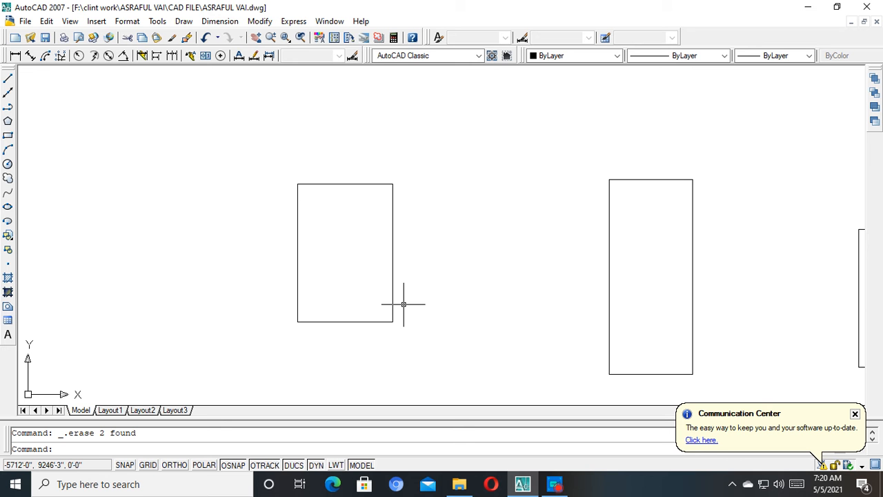
pyautogui.moveTo(403, 304); pyautogui.dragTo(441, 303, button='middle')
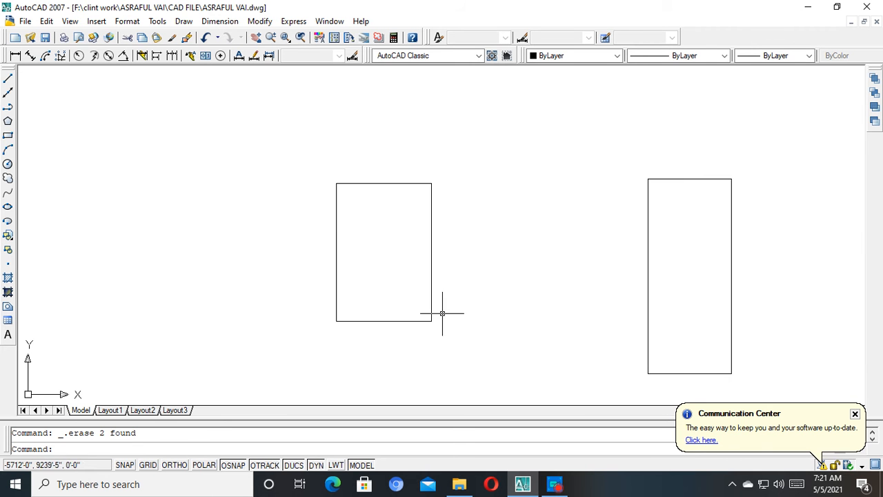
pyautogui.press('Escape')
pyautogui.click(473, 256)
pyautogui.click(405, 274)
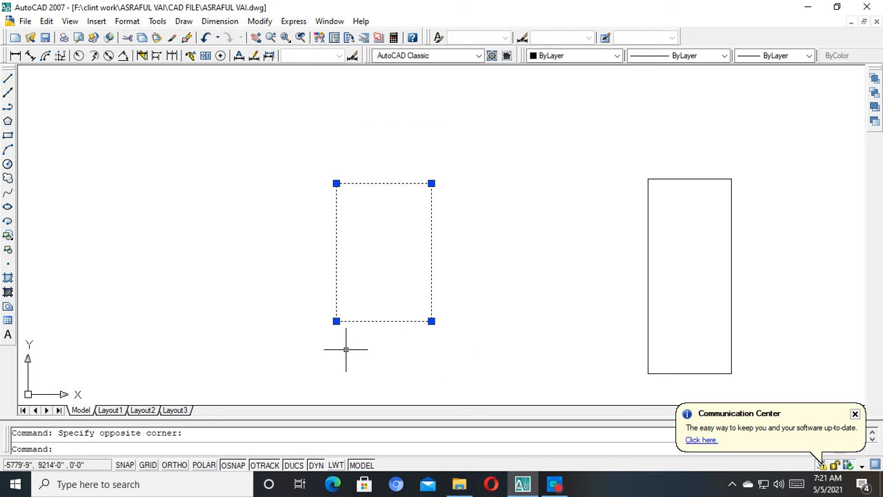
pyautogui.write('h')
pyautogui.press('Return')
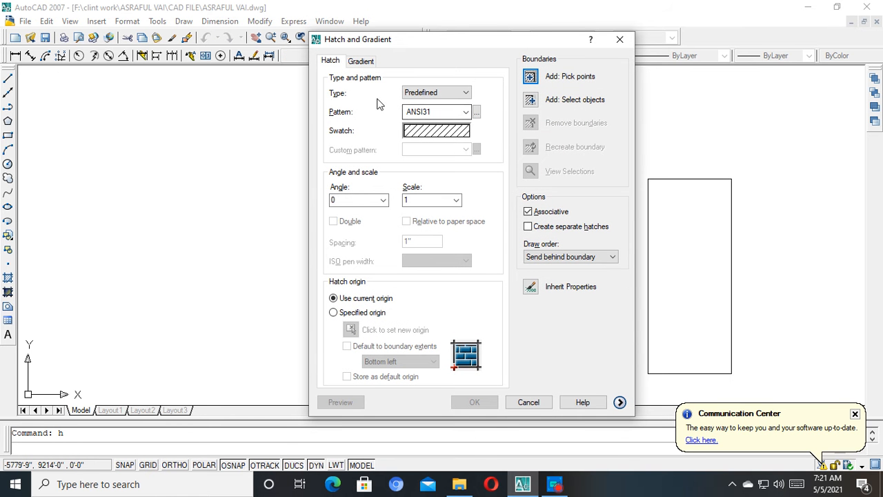
# Browse the ISO, other predefined and custom hatch patterns, and set the hatch pattern to BRICK.
pyautogui.click(446, 95)
pyautogui.click(449, 102)
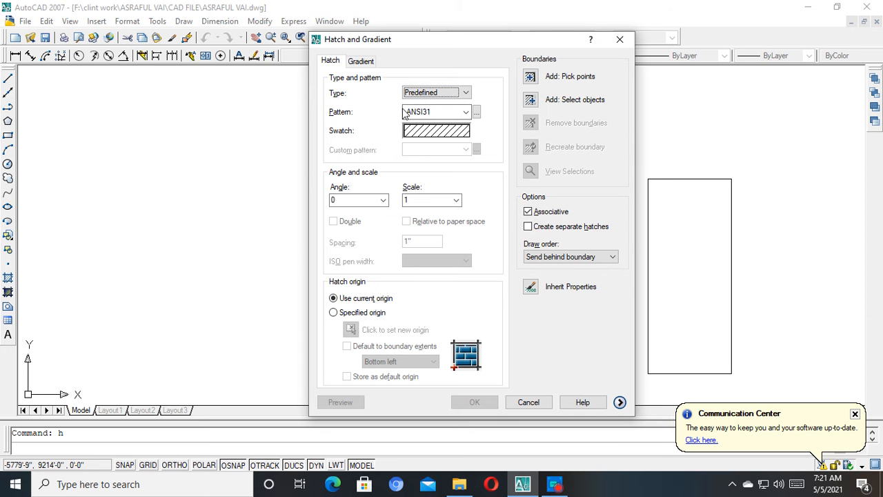
pyautogui.click(476, 112)
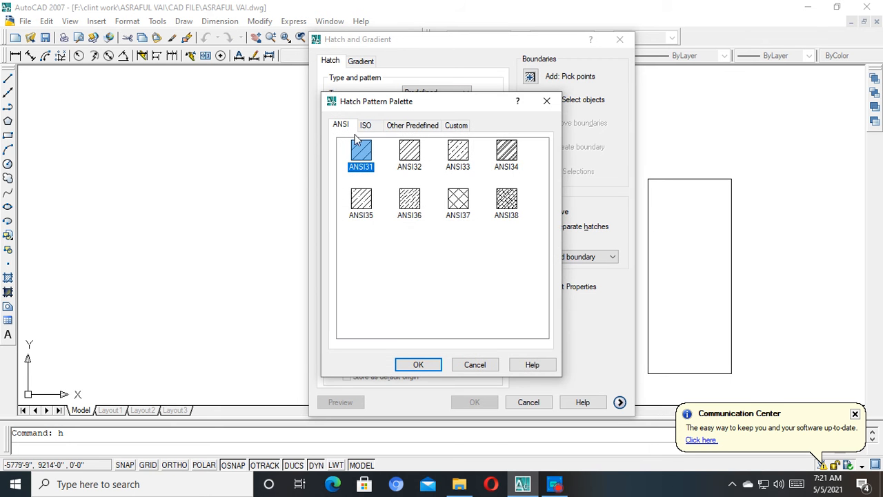
pyautogui.click(365, 125)
pyautogui.click(410, 125)
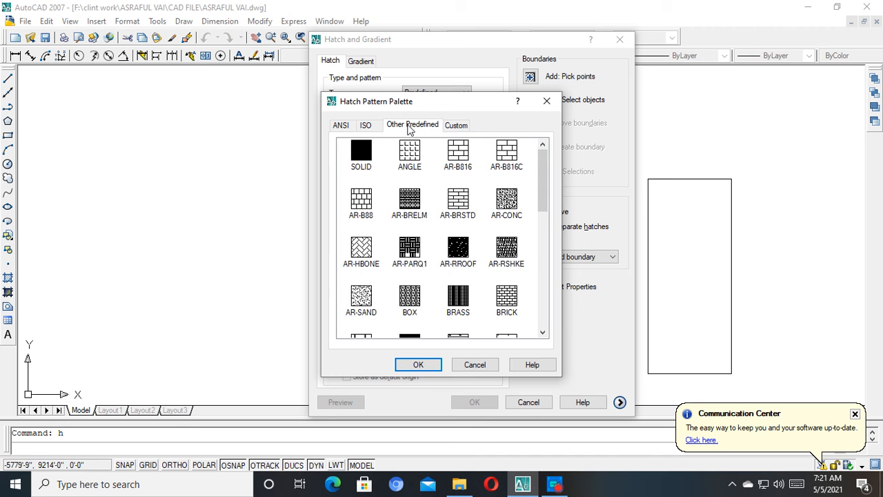
pyautogui.click(454, 126)
pyautogui.click(413, 128)
pyautogui.click(514, 298)
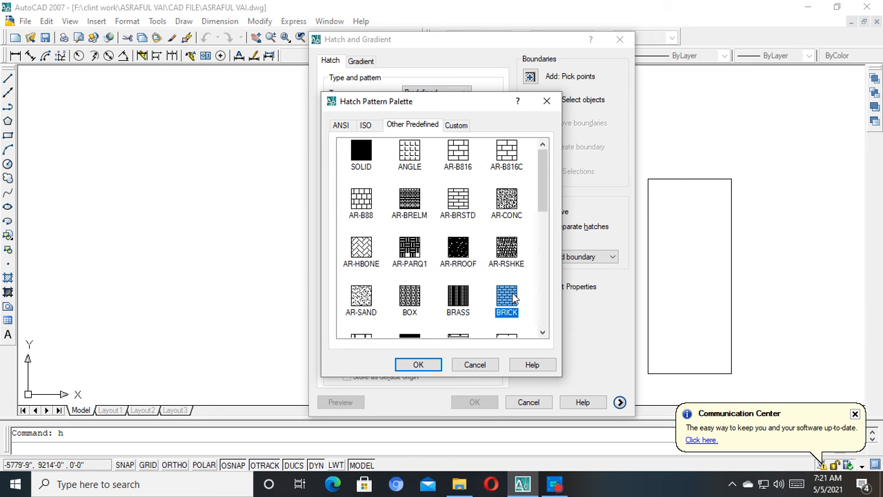
pyautogui.click(419, 364)
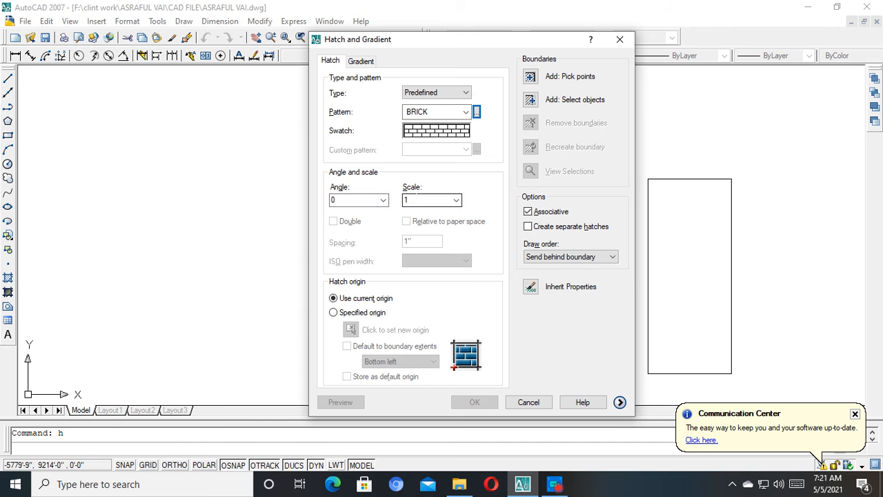
# Hatch the inside of the leftmost rectangle with the BRICK pattern at angle 0 and scale 10.
pyautogui.doubleClick(416, 199)
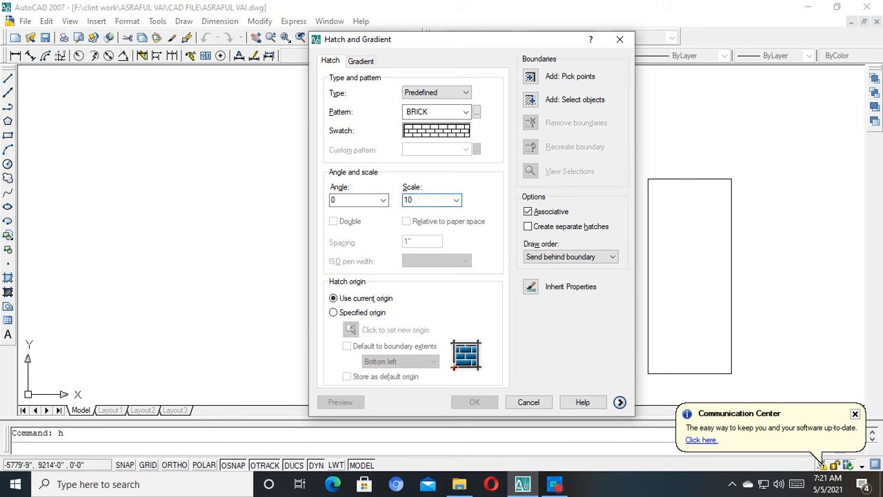
pyautogui.click(530, 77)
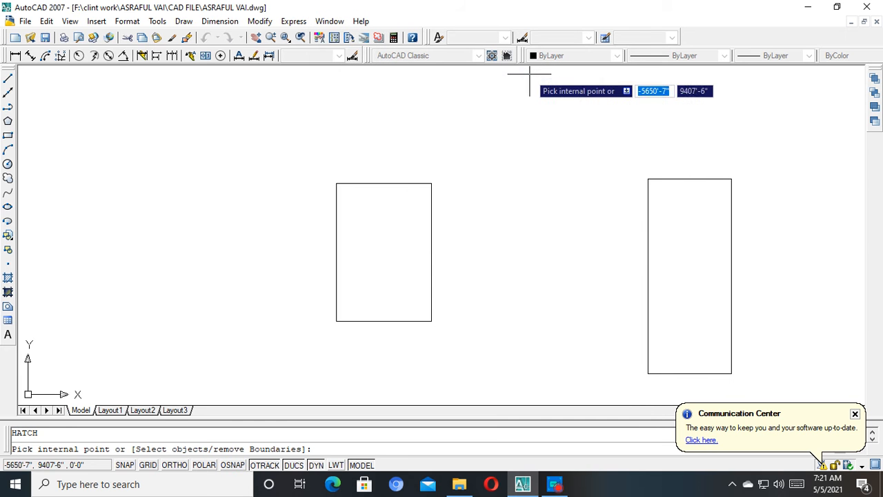
pyautogui.click(381, 243)
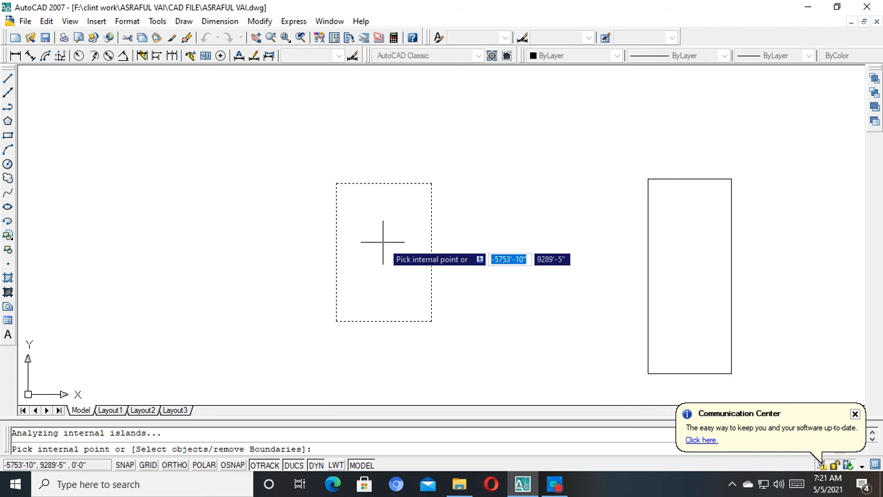
pyautogui.press('Return')
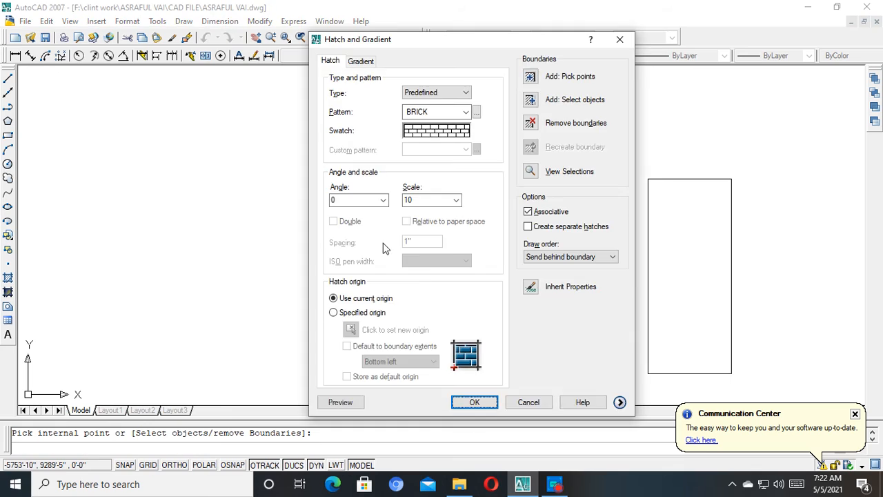
pyautogui.click(470, 402)
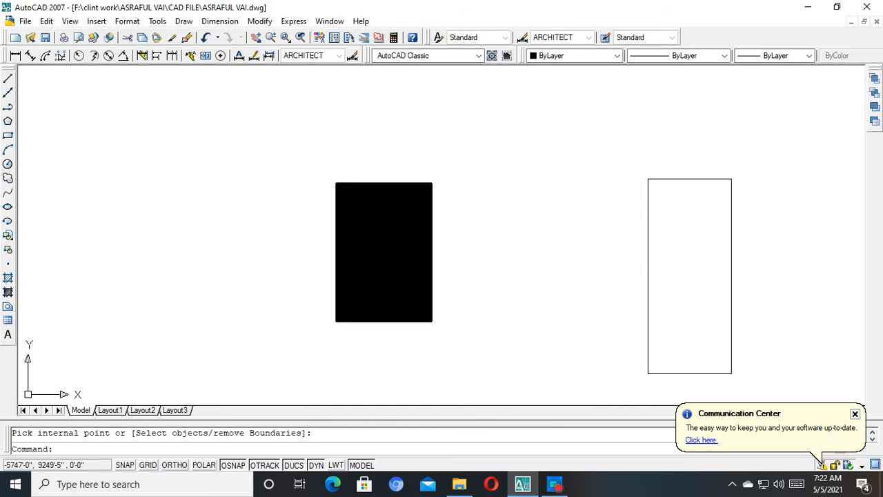
# Edit the brick hatch in the leftmost rectangle and set its scale to 50.
pyautogui.scroll(6, 363, 303)
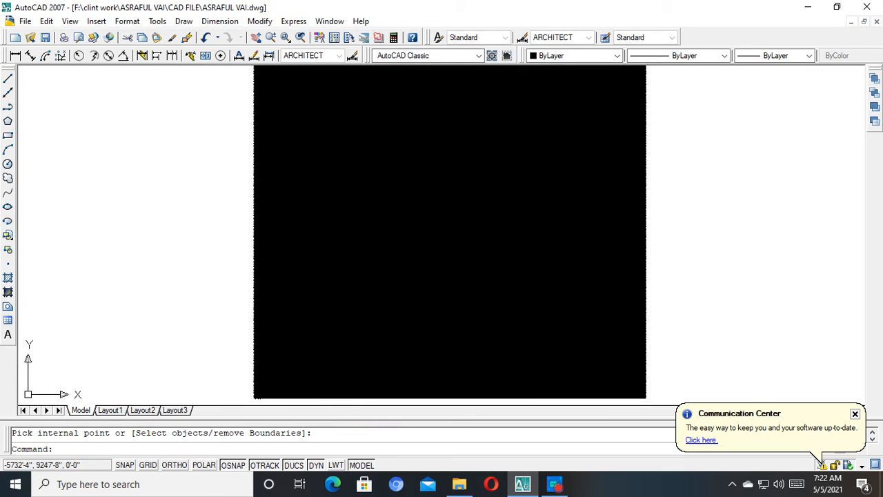
pyautogui.scroll(5, 735, 307)
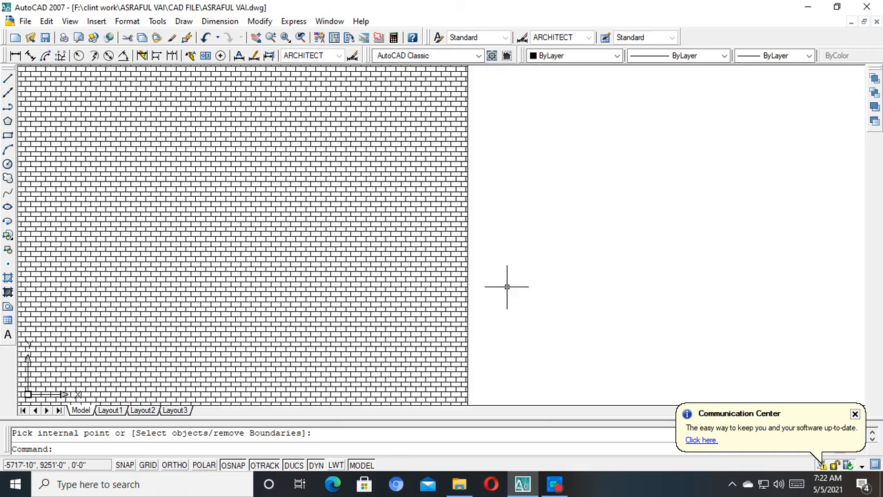
pyautogui.moveTo(507, 286); pyautogui.dragTo(870, 338, button='middle')
pyautogui.scroll(4, 749, 304)
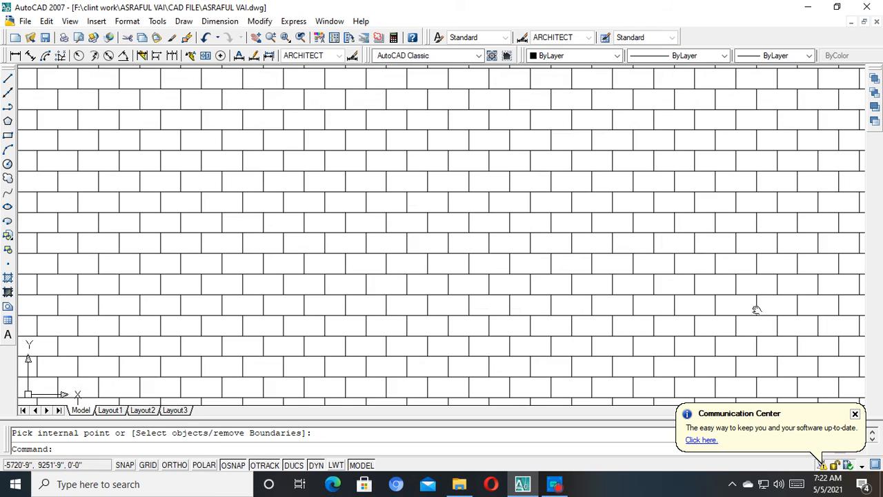
pyautogui.moveTo(758, 309); pyautogui.dragTo(597, 278, button='middle')
pyautogui.scroll(-3, 583, 265)
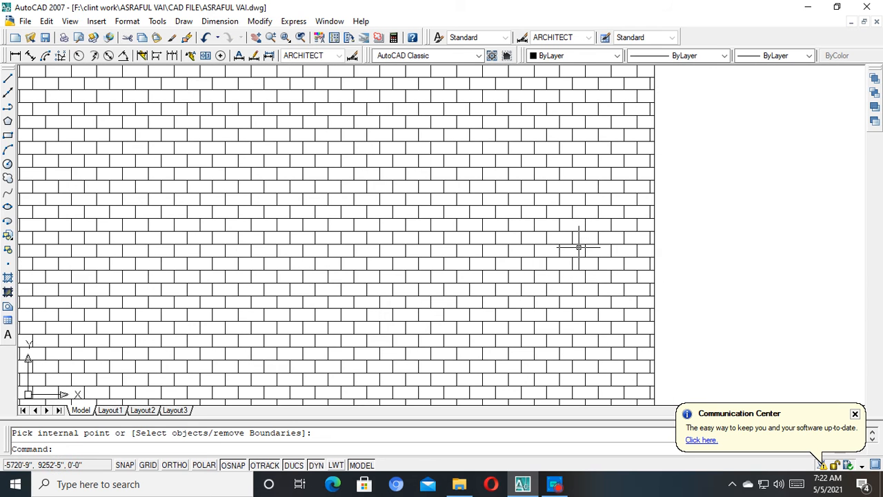
pyautogui.doubleClick(580, 248)
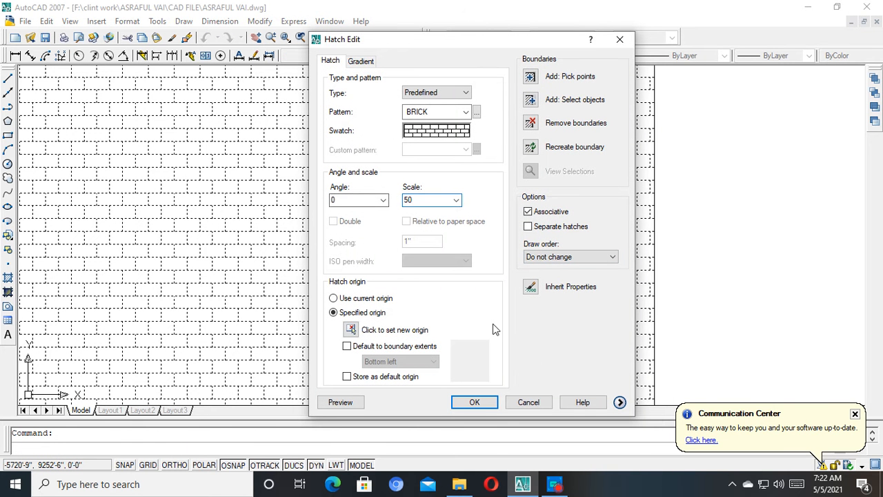
pyautogui.click(474, 403)
# Edit the brick hatch again and set its scale to 80.
pyautogui.scroll(-8, 424, 247)
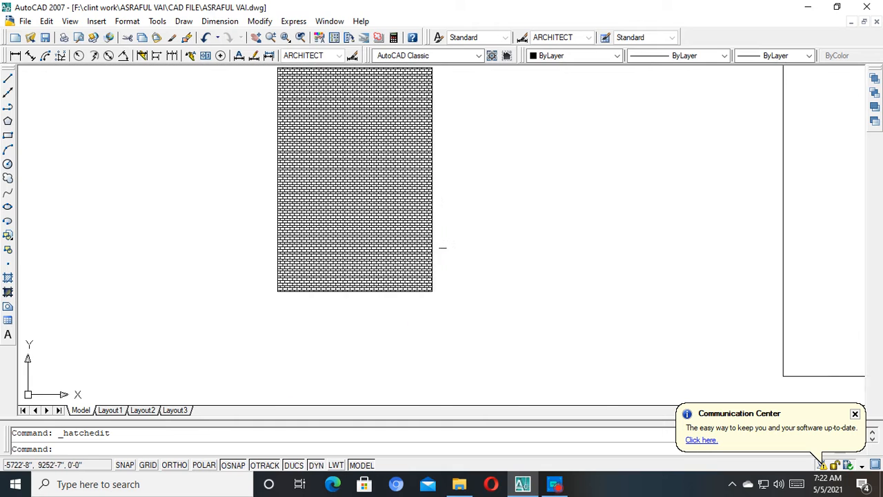
pyautogui.moveTo(424, 247); pyautogui.dragTo(461, 318, button='middle')
pyautogui.scroll(3, 442, 213)
pyautogui.doubleClick(440, 211)
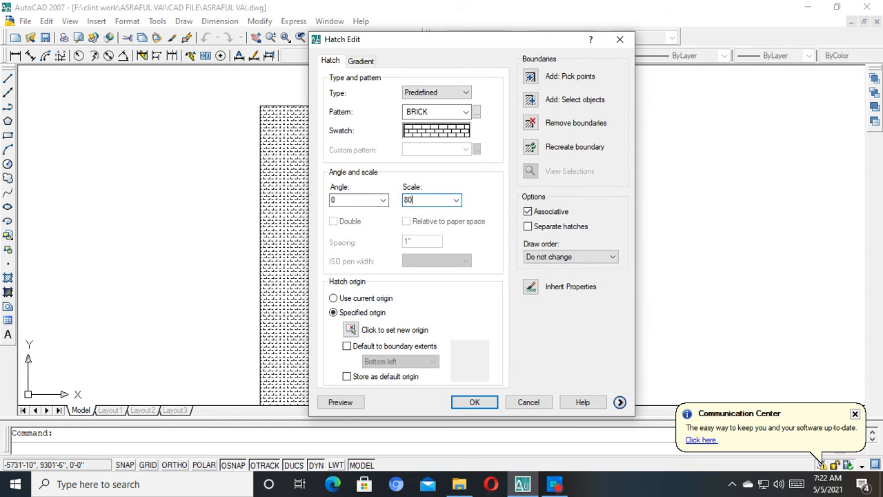
pyautogui.press('Return')
# Examine the density of the rescaled brick hatch up close and from a distance.
pyautogui.scroll(-2, 531, 311)
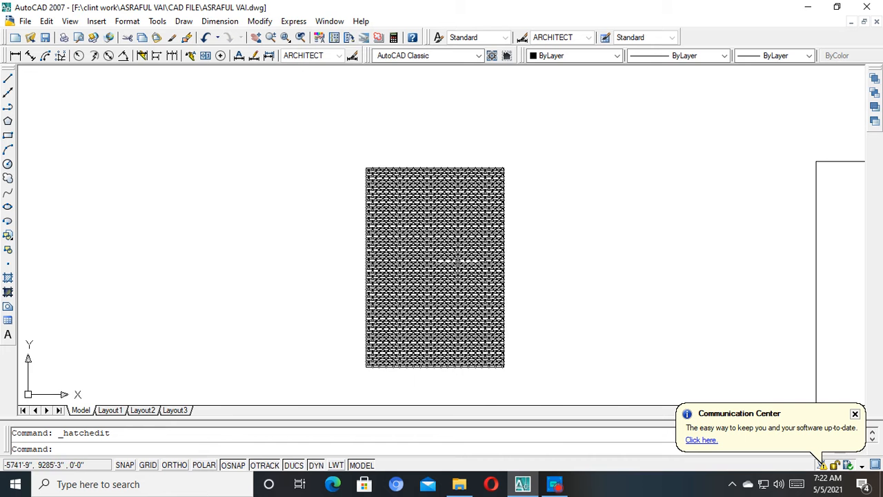
pyautogui.scroll(4, 455, 262)
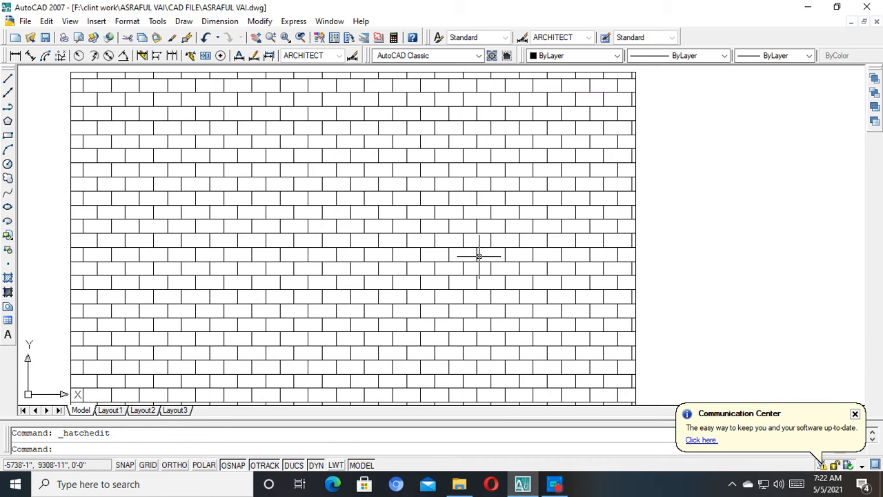
pyautogui.scroll(-4, 479, 255)
pyautogui.moveTo(505, 258); pyautogui.dragTo(429, 219, button='middle')
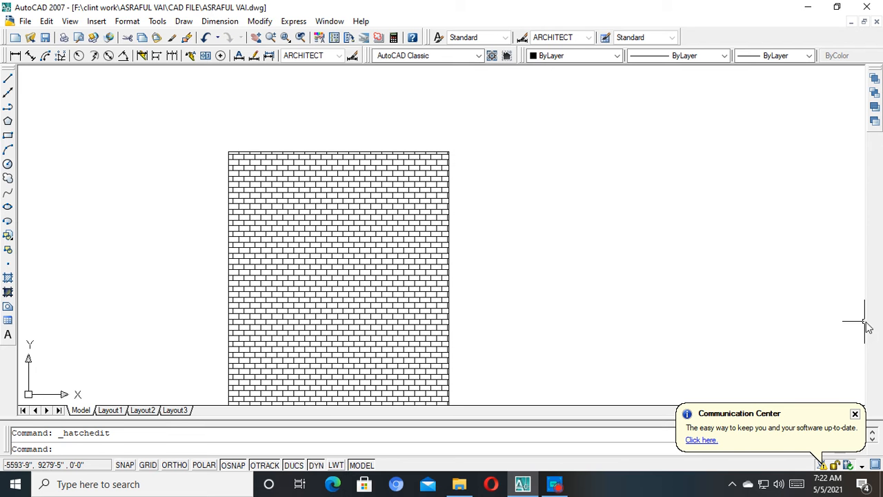
pyautogui.scroll(-4, 396, 221)
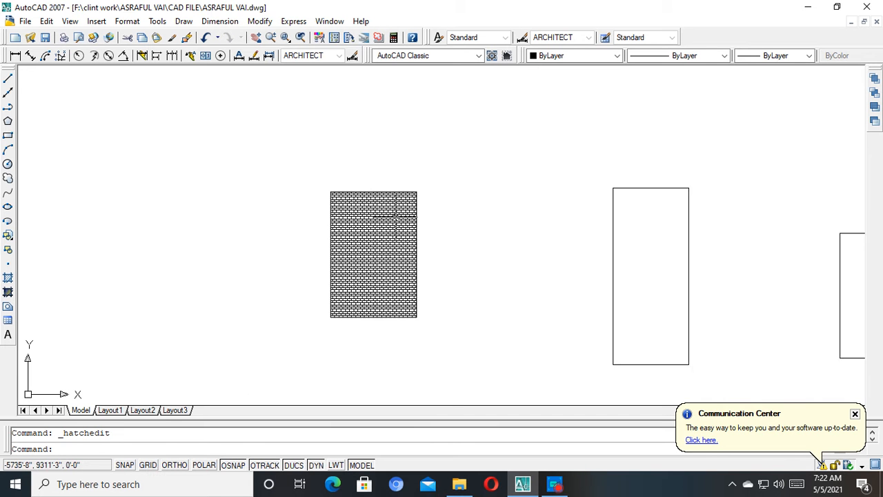
pyautogui.scroll(2, 345, 254)
pyautogui.moveTo(438, 258); pyautogui.dragTo(355, 252, button='middle')
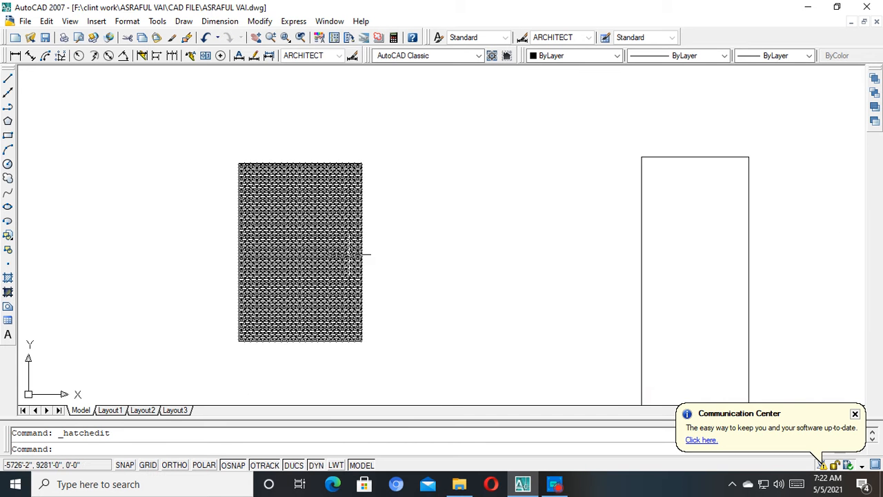
pyautogui.moveTo(509, 233); pyautogui.dragTo(393, 226, button='middle')
# Hatch the inside of the tall middle rectangle with the AR-HBONE pattern at angle 0 and scale 10.
pyautogui.press('Escape')
pyautogui.write('h')
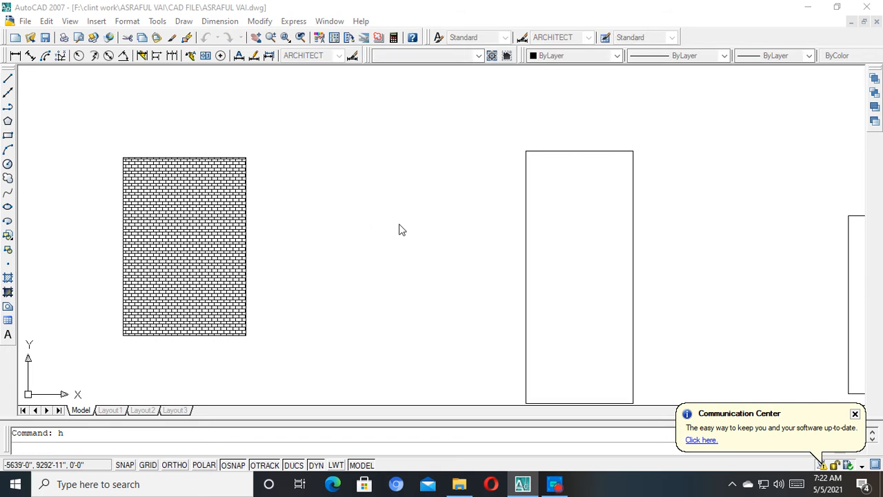
pyautogui.press('Return')
pyautogui.click(454, 117)
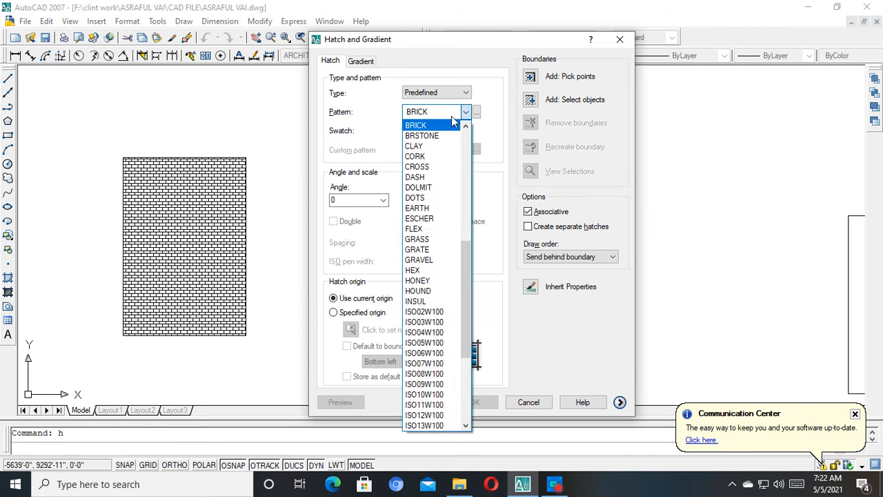
pyautogui.click(475, 112)
pyautogui.click(476, 113)
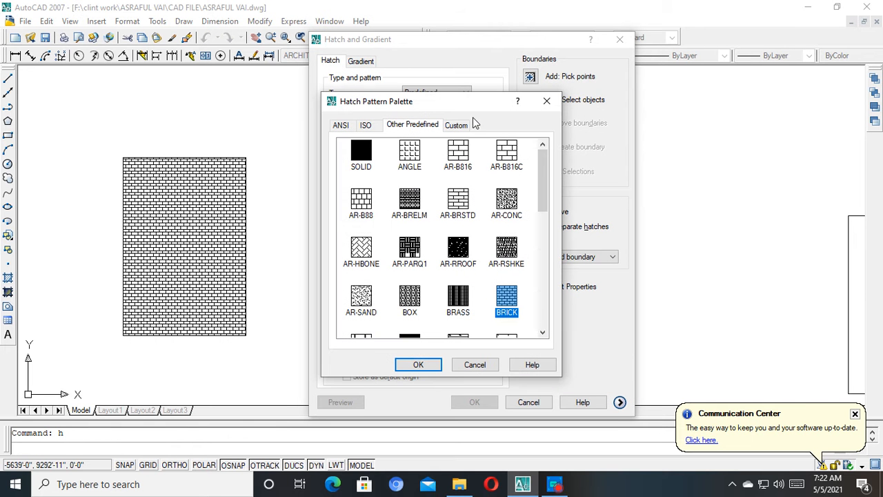
pyautogui.click(366, 252)
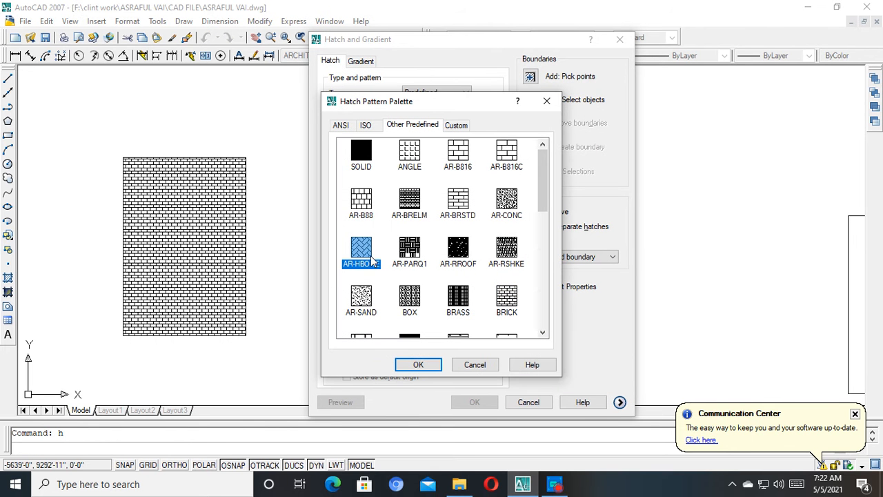
pyautogui.click(424, 365)
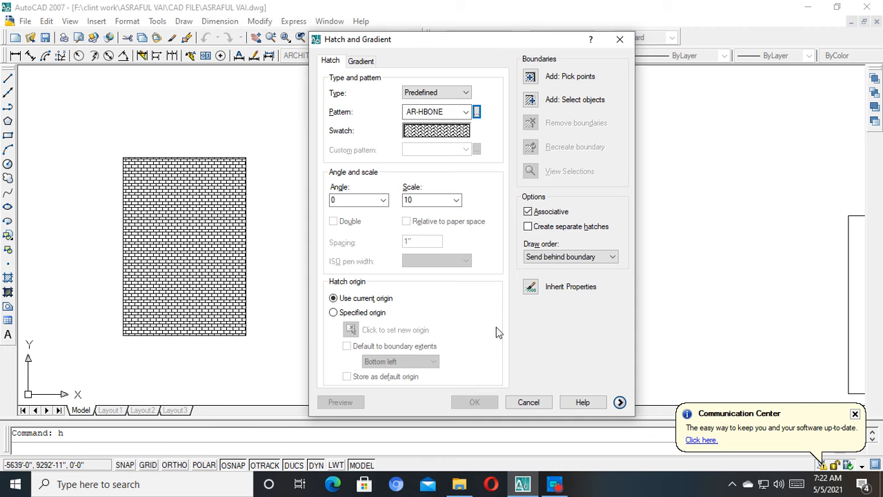
pyautogui.click(533, 80)
pyautogui.click(549, 262)
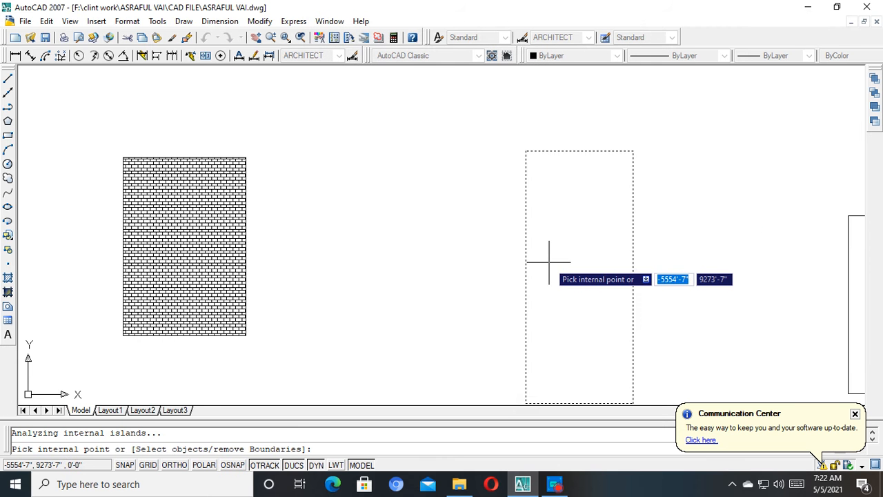
pyautogui.press('Return')
pyautogui.click(472, 402)
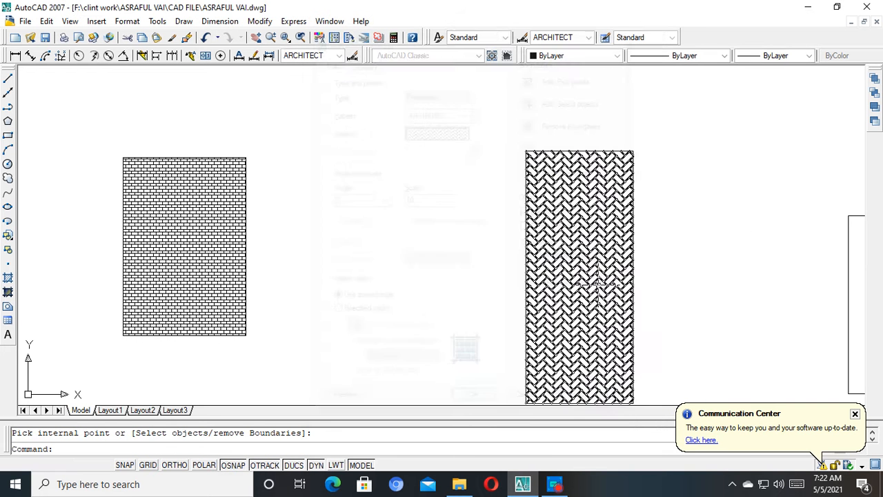
# Hatch the inside of the empty rectangle beside the herringbone one with the AR-CONC pattern at angle 0 and scale 10.
pyautogui.moveTo(475, 402); pyautogui.dragTo(324, 361, button='middle')
pyautogui.scroll(3, 451, 195)
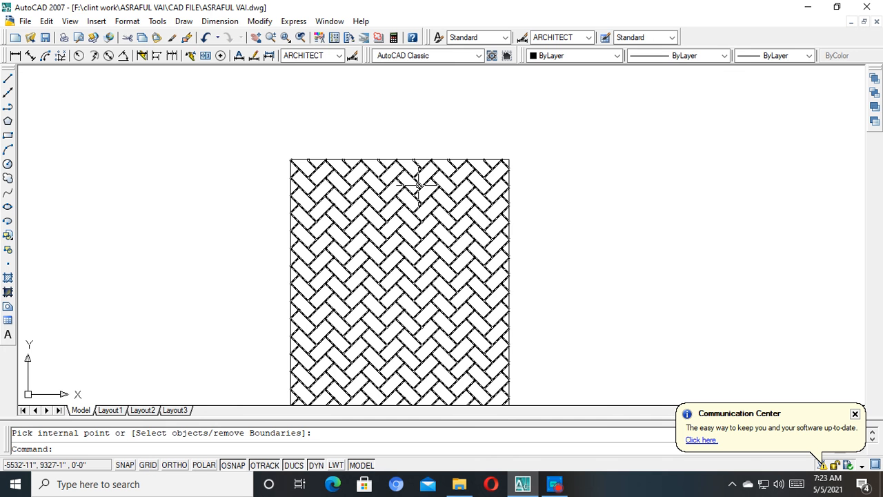
pyautogui.scroll(-3, 419, 185)
pyautogui.moveTo(645, 253); pyautogui.dragTo(444, 211, button='middle')
pyautogui.press('Escape')
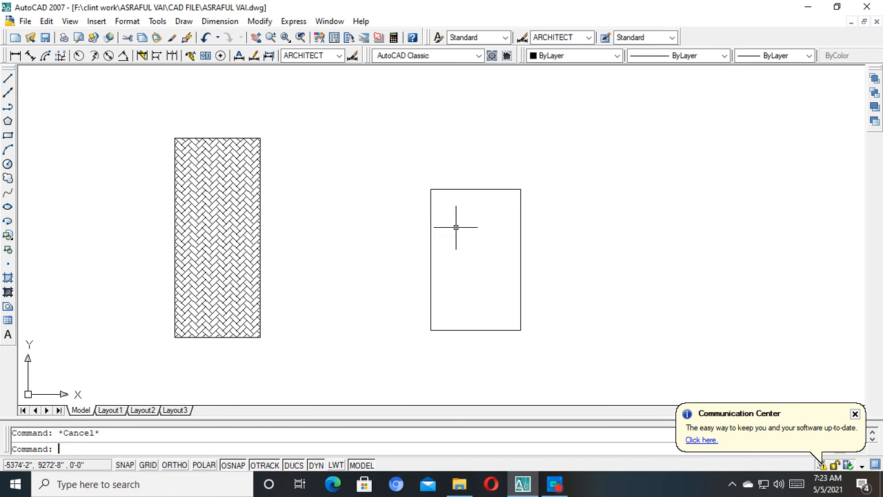
pyautogui.write('h')
pyautogui.press('Return')
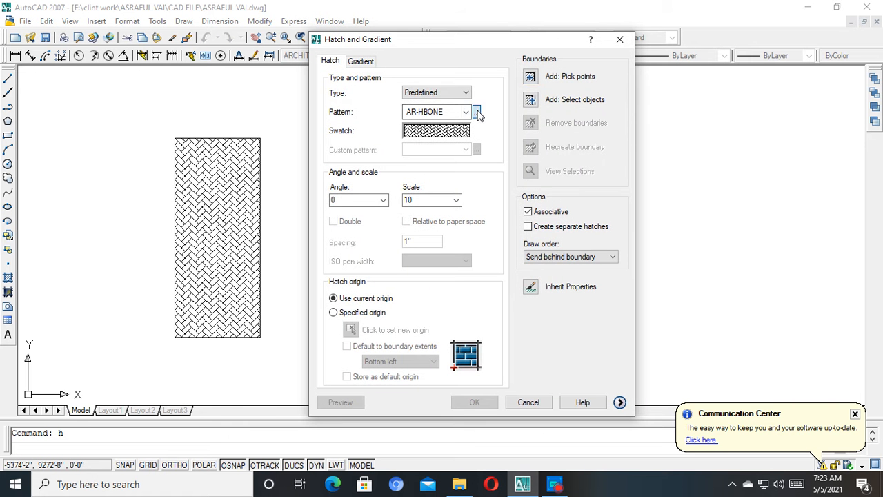
pyautogui.click(475, 107)
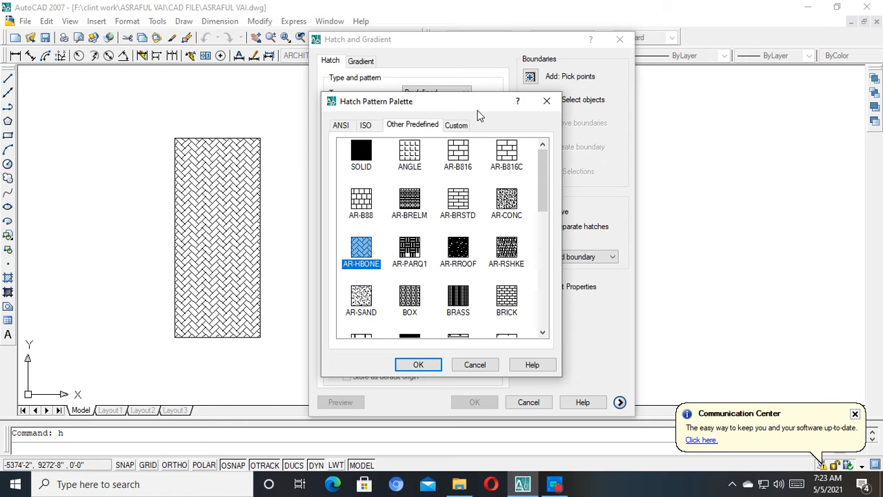
pyautogui.click(505, 205)
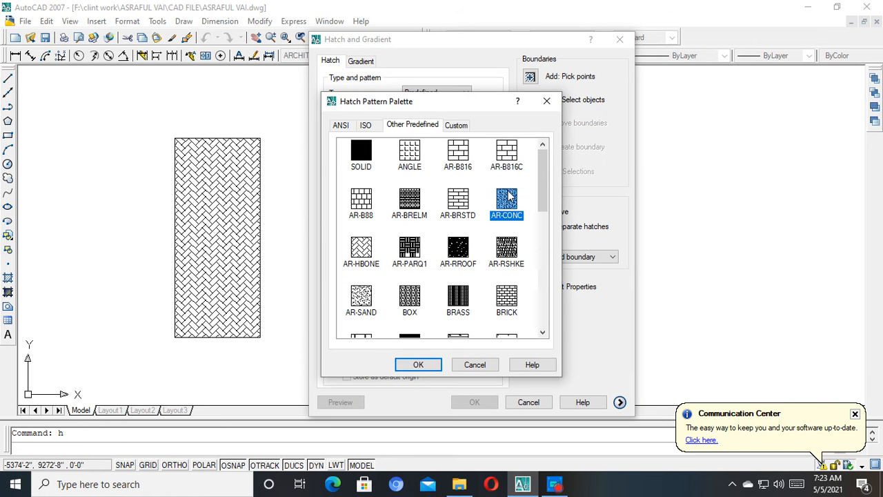
pyautogui.click(417, 365)
pyautogui.click(530, 76)
pyautogui.click(492, 211)
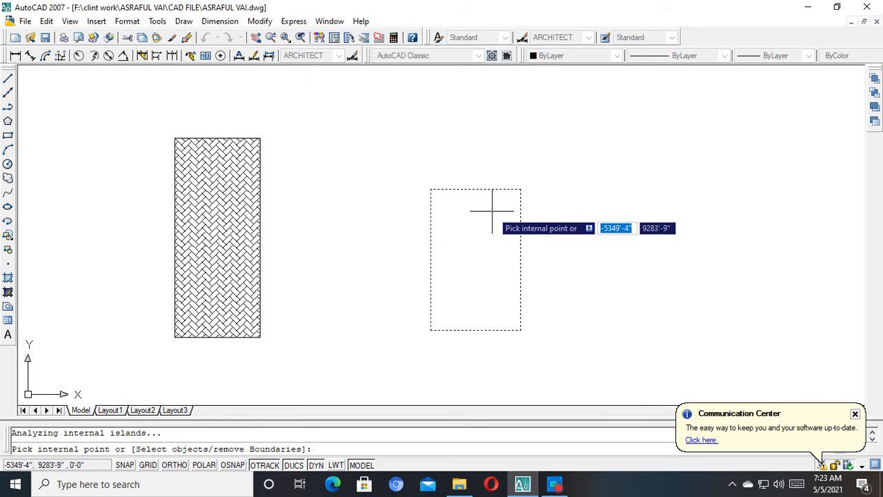
pyautogui.press('Return')
pyautogui.click(473, 402)
# Examine the concrete hatch up close and from a distance, and locate the circle among the sketches below the hatched rectangles.
pyautogui.scroll(3, 517, 307)
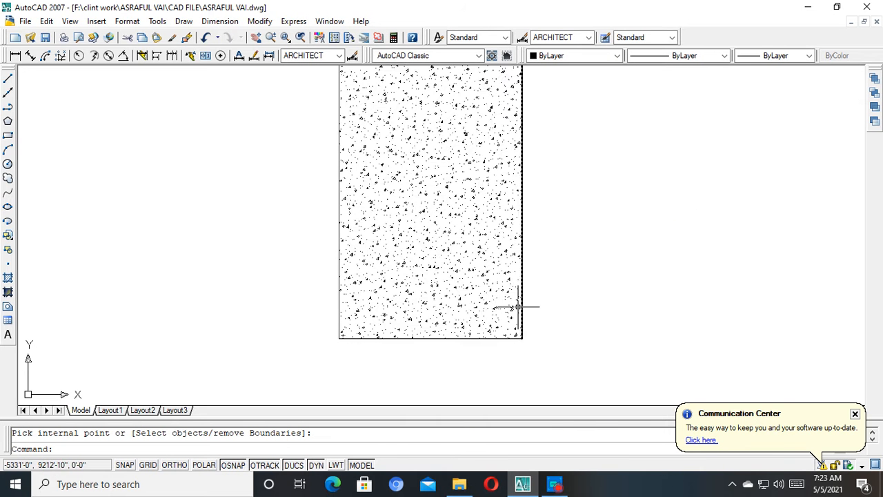
pyautogui.moveTo(518, 307); pyautogui.dragTo(514, 359, button='middle')
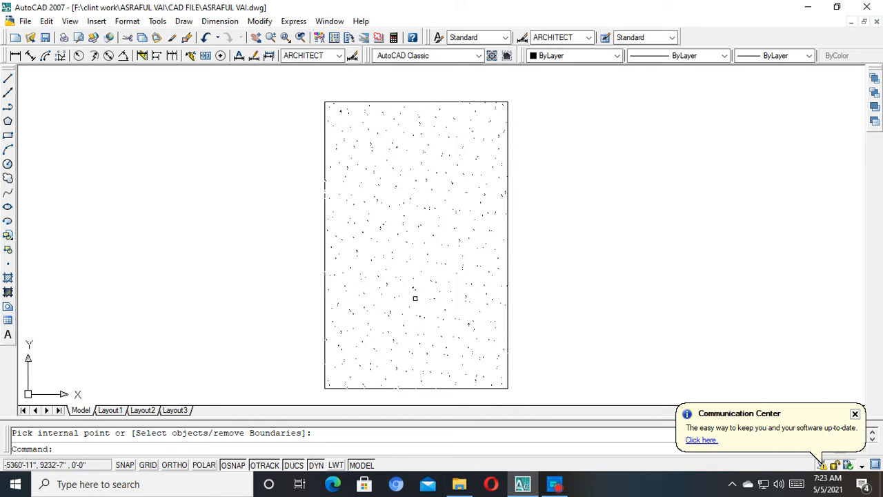
pyautogui.scroll(-10, 536, 202)
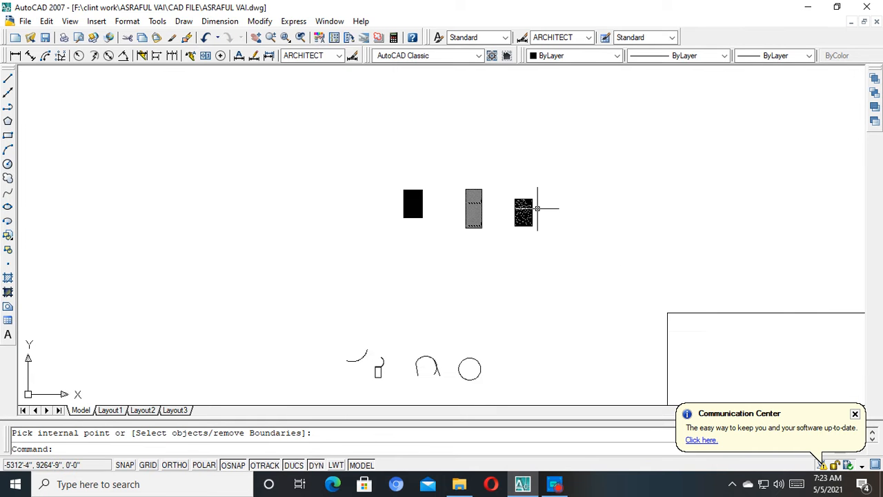
pyautogui.scroll(-4, 619, 266)
pyautogui.scroll(3, 544, 262)
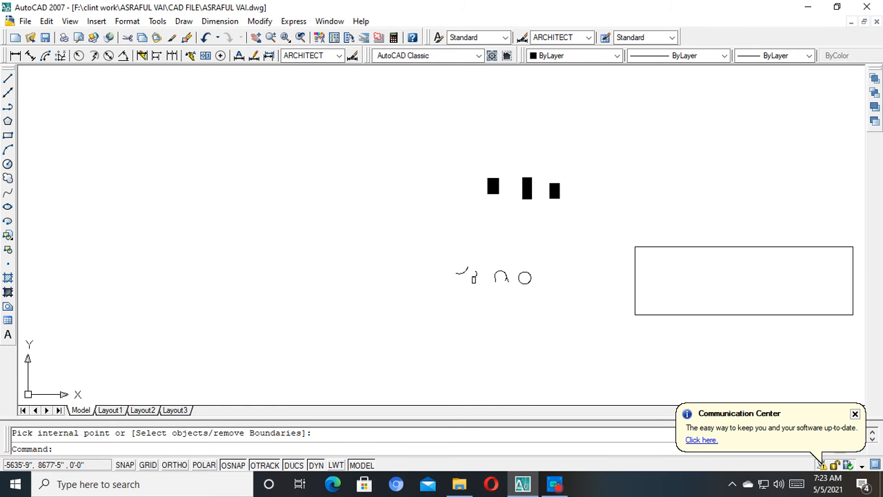
pyautogui.scroll(5, 526, 269)
pyautogui.scroll(2, 524, 249)
pyautogui.moveTo(524, 249); pyautogui.dragTo(409, 302, button='middle')
pyautogui.press('Escape')
pyautogui.click(518, 204)
pyautogui.click(414, 317)
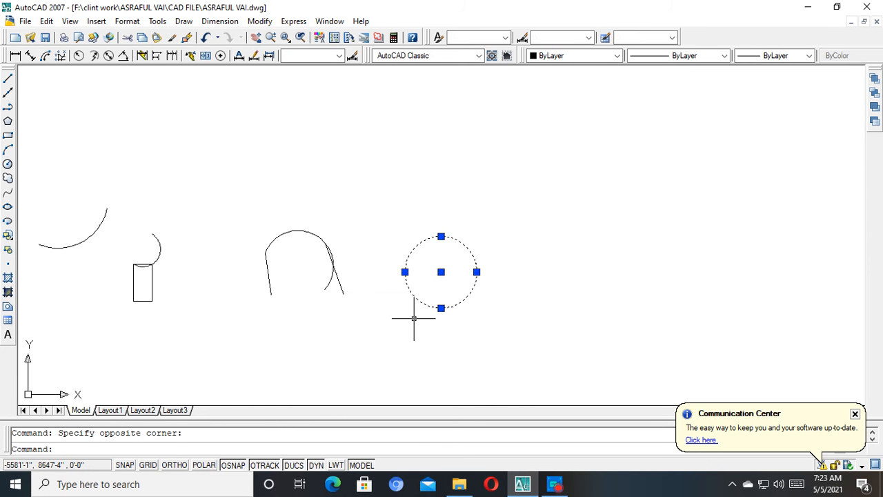
pyautogui.press('Escape')
pyautogui.scroll(2, 457, 282)
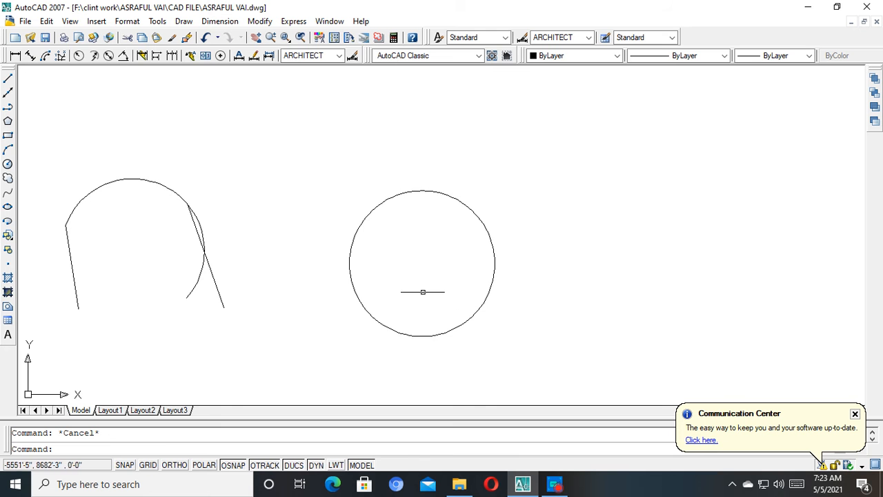
pyautogui.click(8, 294)
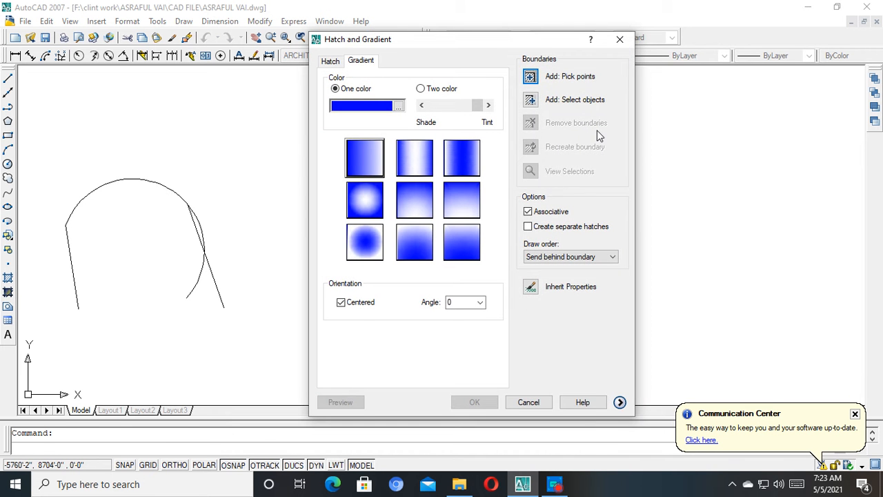
pyautogui.click(619, 39)
pyautogui.write('g')
pyautogui.press('Return')
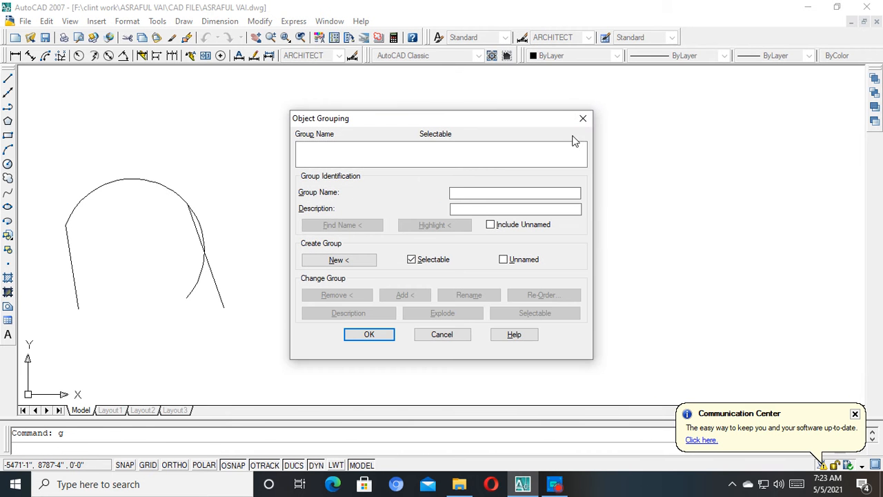
pyautogui.click(583, 117)
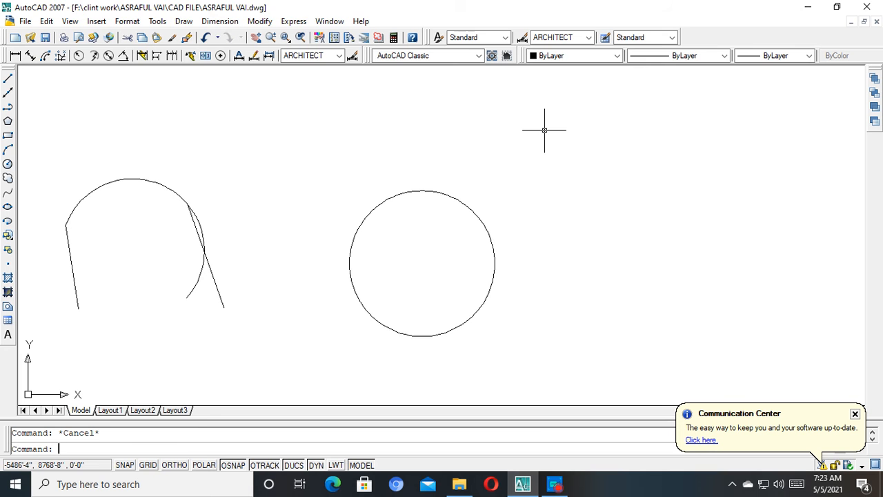
pyautogui.write('gr')
pyautogui.press('Return')
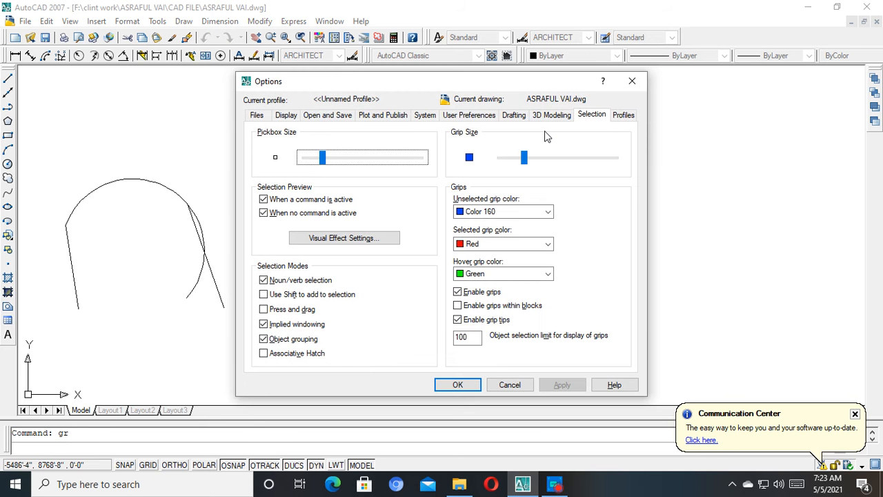
pyautogui.click(632, 81)
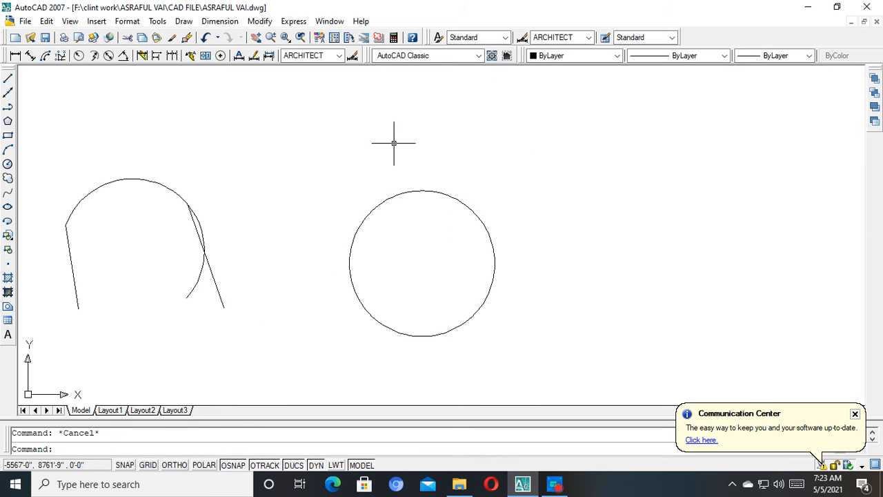
pyautogui.write('gr')
pyautogui.press('Return')
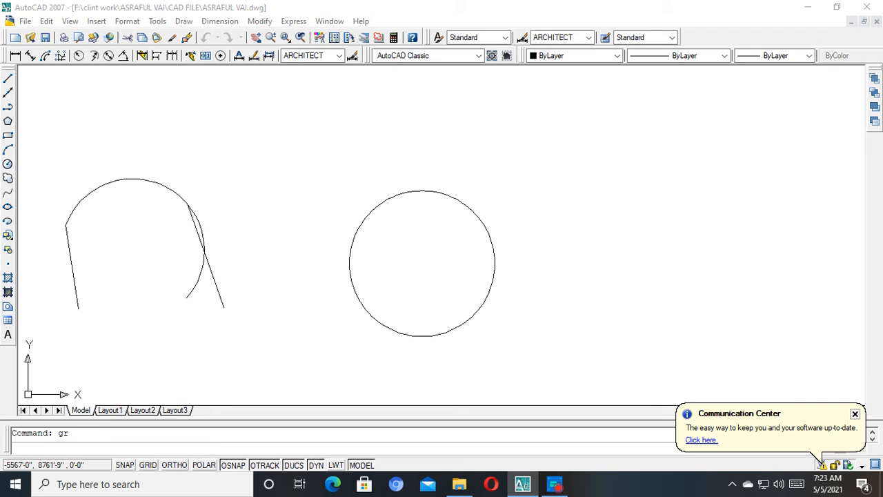
pyautogui.click(632, 81)
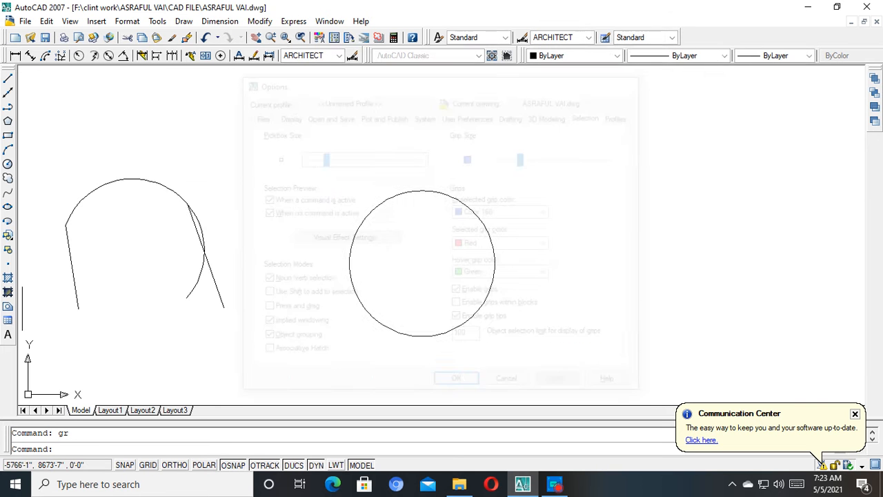
# Fill the circle with a centered one-color blue gradient at angle 0, using the linear style that fades from left to right.
pyautogui.click(8, 291)
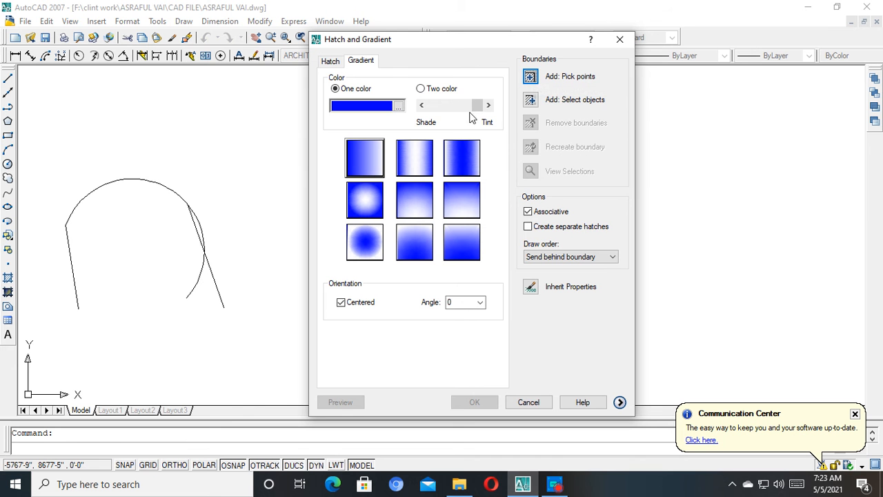
pyautogui.click(530, 77)
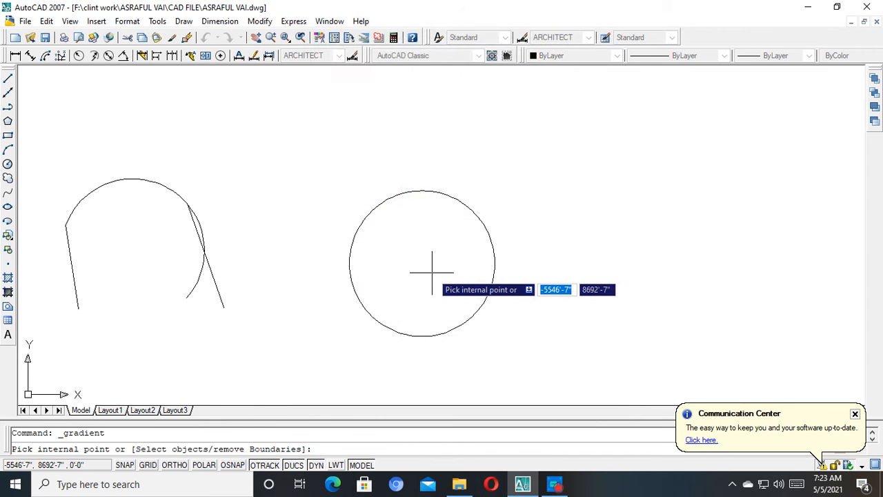
pyautogui.click(430, 272)
pyautogui.press('Return')
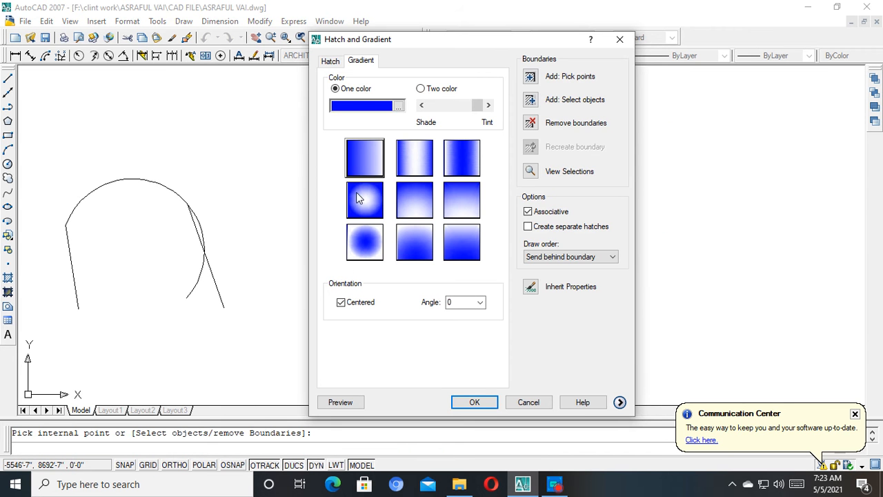
pyautogui.click(474, 400)
# Edit the circle's gradient, changing its color to orange-red and its style to the curved one that is light above and darkest below.
pyautogui.scroll(3, 440, 338)
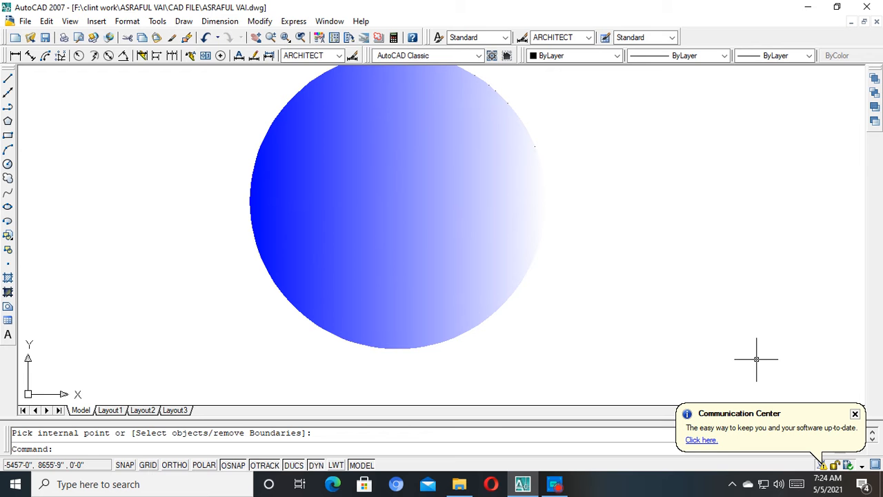
pyautogui.doubleClick(419, 245)
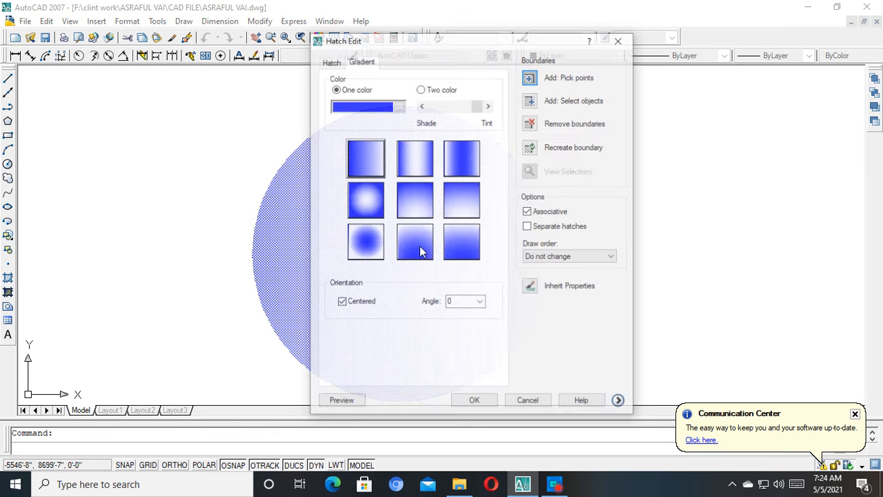
pyautogui.click(374, 106)
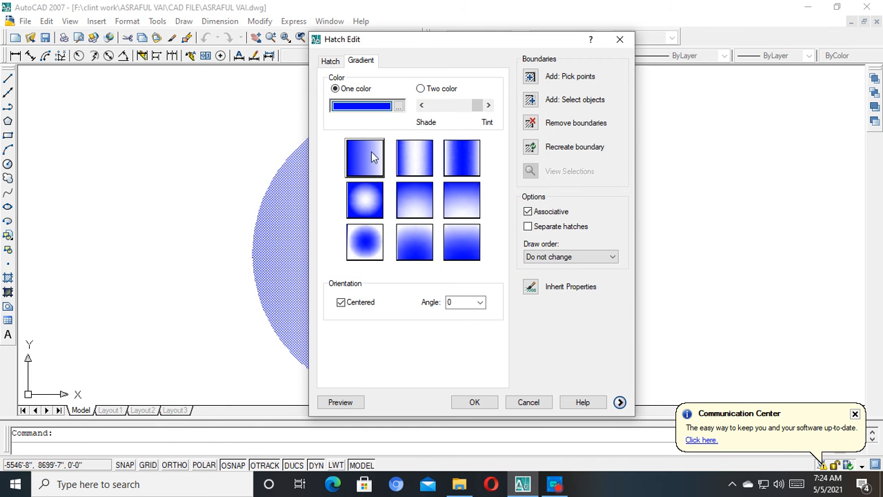
pyautogui.click(398, 105)
pyautogui.moveTo(403, 238); pyautogui.dragTo(376, 219)
pyautogui.moveTo(469, 245); pyautogui.dragTo(472, 204)
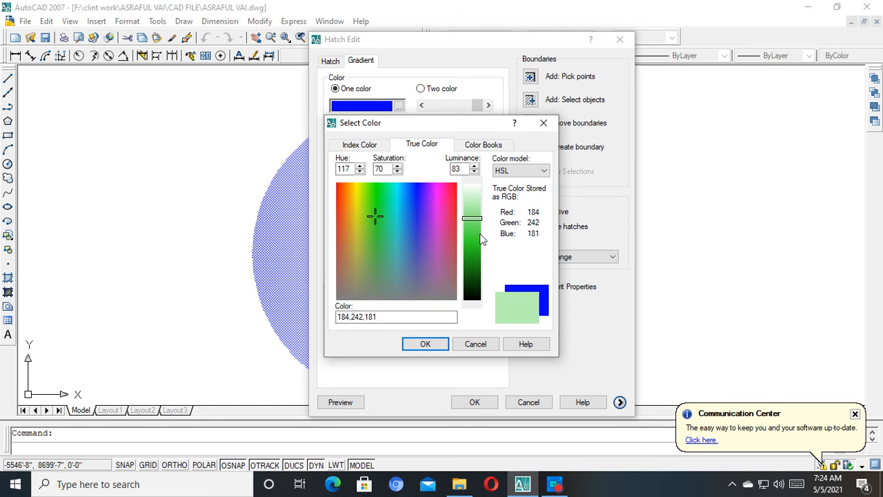
pyautogui.click(342, 200)
pyautogui.moveTo(469, 246)
pyautogui.mouseDown()
pyautogui.moveTo(471, 284)
pyautogui.moveTo(477, 247)
pyautogui.mouseUp()
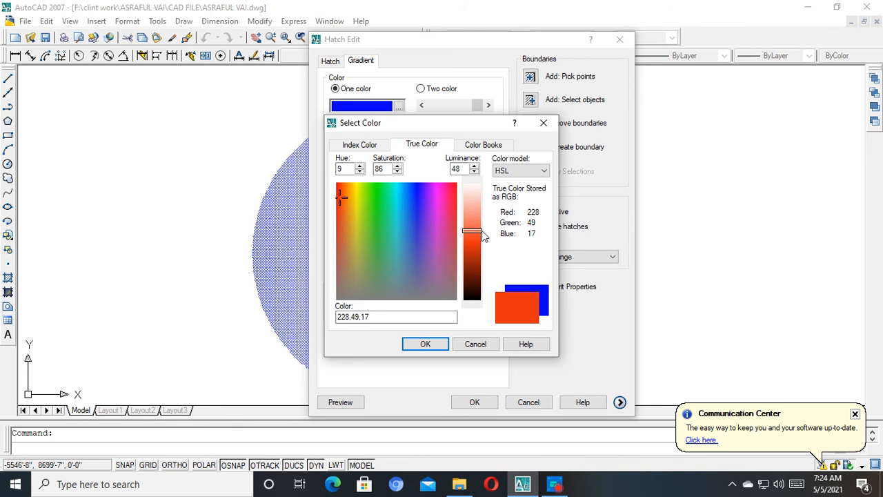
pyautogui.click(423, 343)
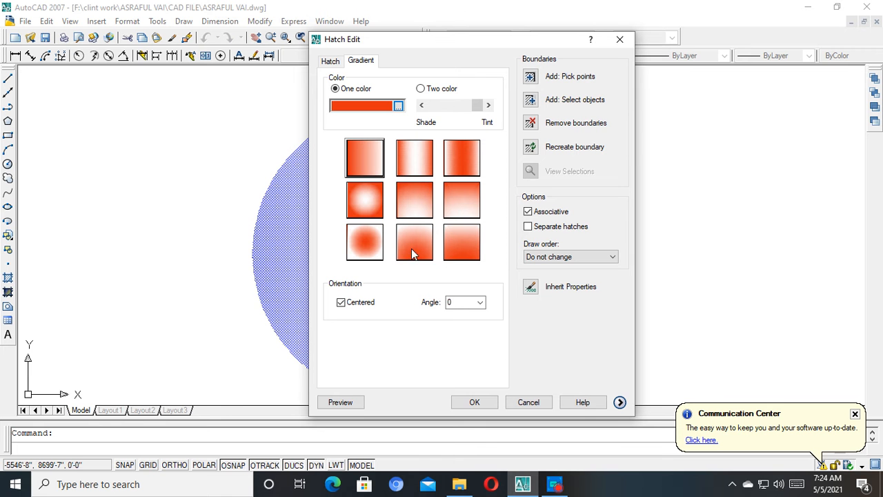
pyautogui.click(462, 257)
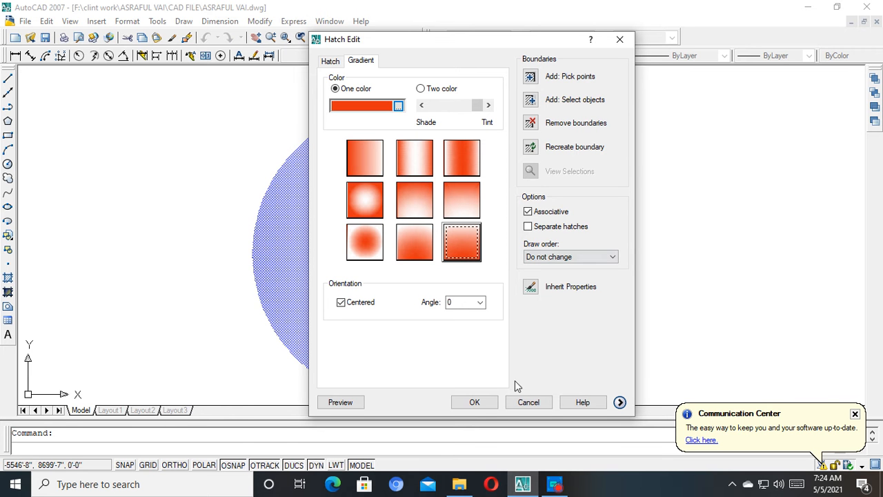
pyautogui.click(484, 404)
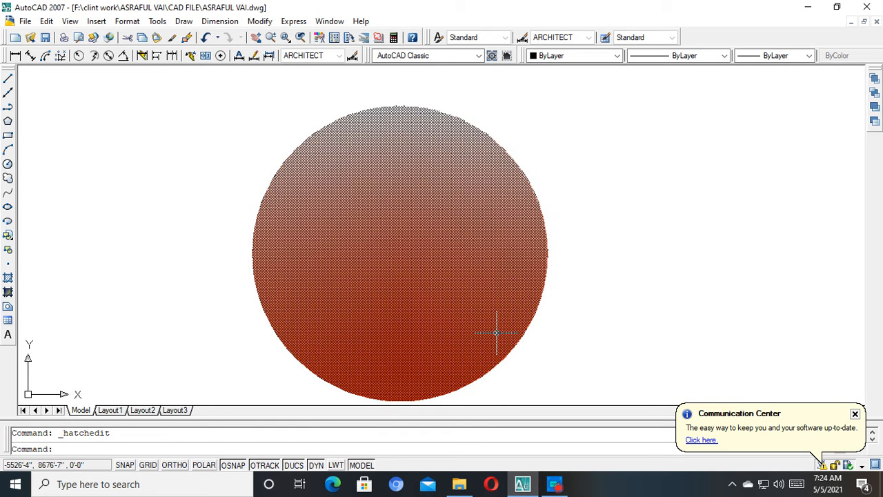
# Draw a wide, low rectangle to the right of the gradient-filled circle.
pyautogui.scroll(-6, 373, 275)
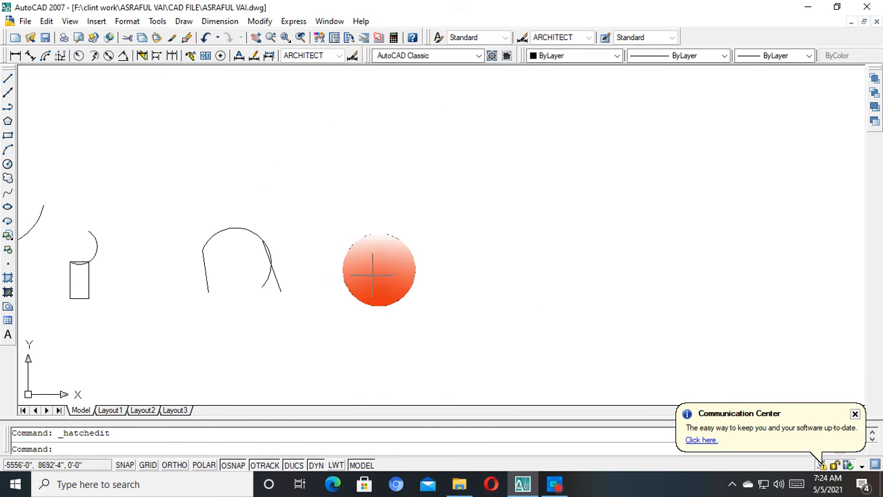
pyautogui.press('Escape')
pyautogui.click(7, 135)
pyautogui.moveTo(458, 259); pyautogui.dragTo(265, 283, button='middle')
pyautogui.click(295, 274)
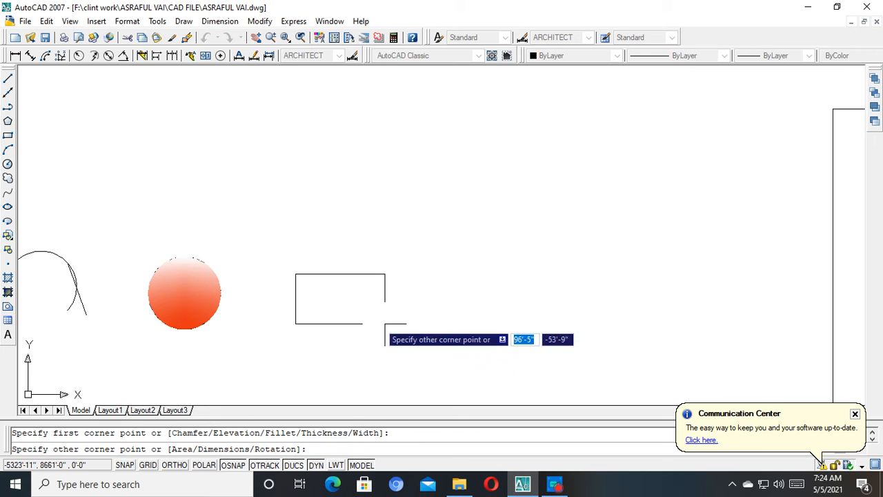
pyautogui.click(439, 319)
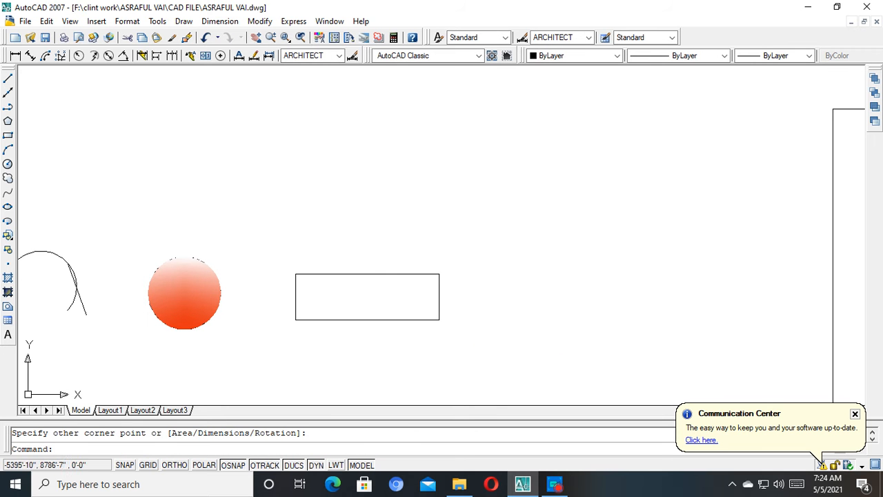
pyautogui.click(361, 232)
pyautogui.press('Escape')
# Draw a nearly square rectangle about 69 ft wide and 58 ft high to the right of the wide rectangle.
pyautogui.click(8, 136)
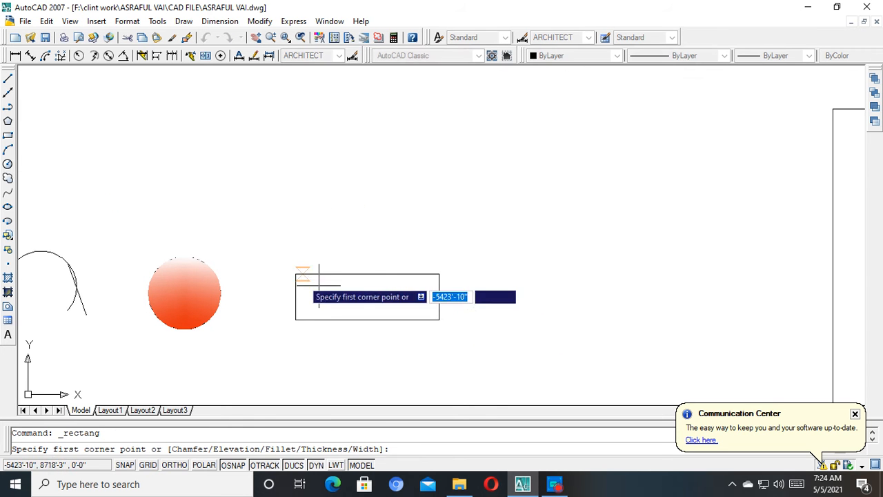
pyautogui.scroll(2, 336, 288)
pyautogui.moveTo(317, 278); pyautogui.dragTo(124, 198, button='middle')
pyautogui.click(363, 221)
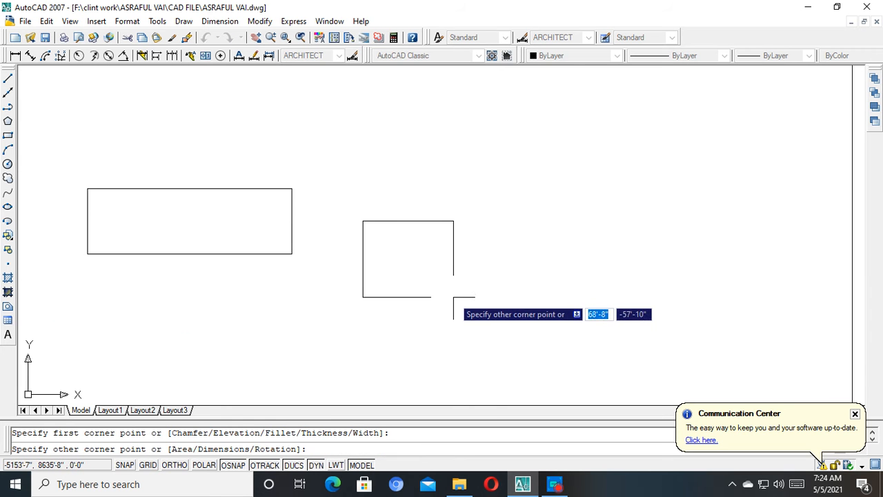
pyautogui.click(453, 297)
pyautogui.moveTo(354, 292); pyautogui.dragTo(568, 292, button='middle')
pyautogui.press('Escape')
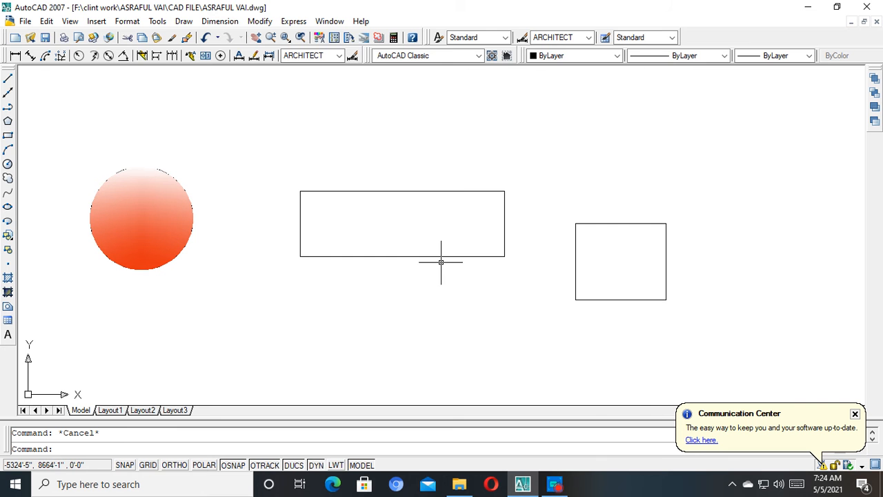
pyautogui.write('h')
pyautogui.press('Return')
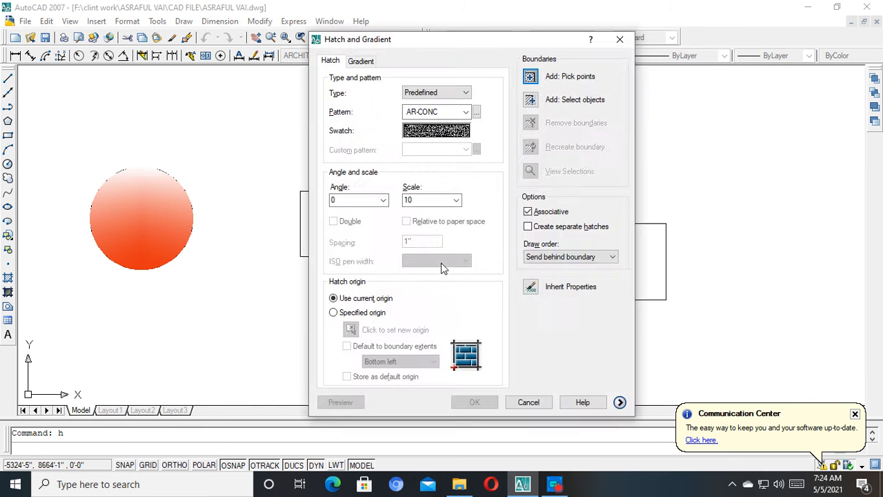
pyautogui.click(623, 39)
pyautogui.write('g')
pyautogui.press('Return')
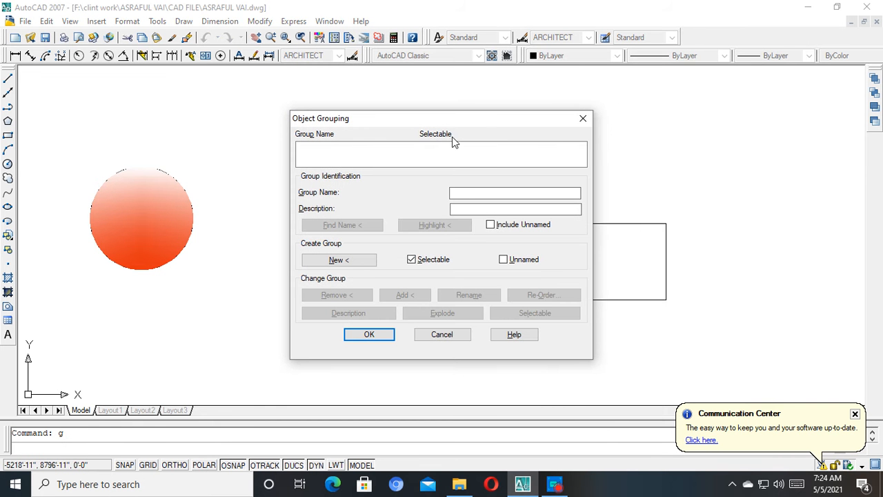
pyautogui.click(583, 118)
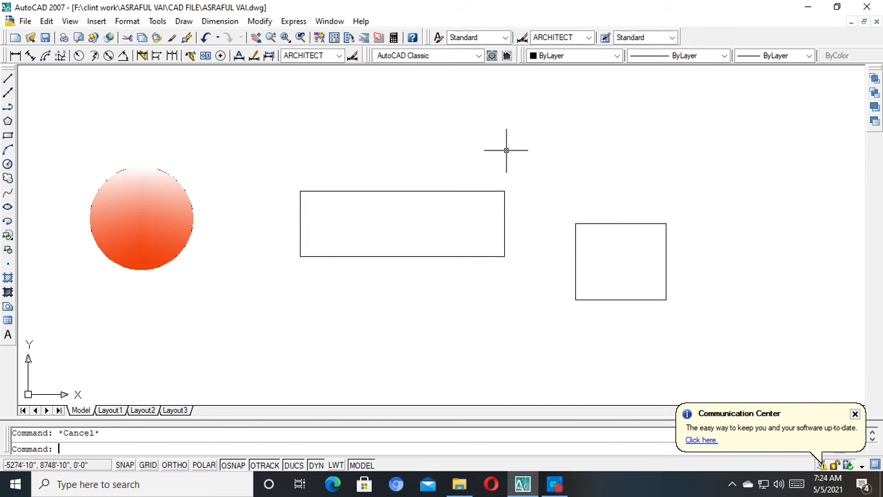
# Fill the wide rectangle with a one-color orange-red gradient in the curved style that is dark above and lightest below.
pyautogui.click(8, 291)
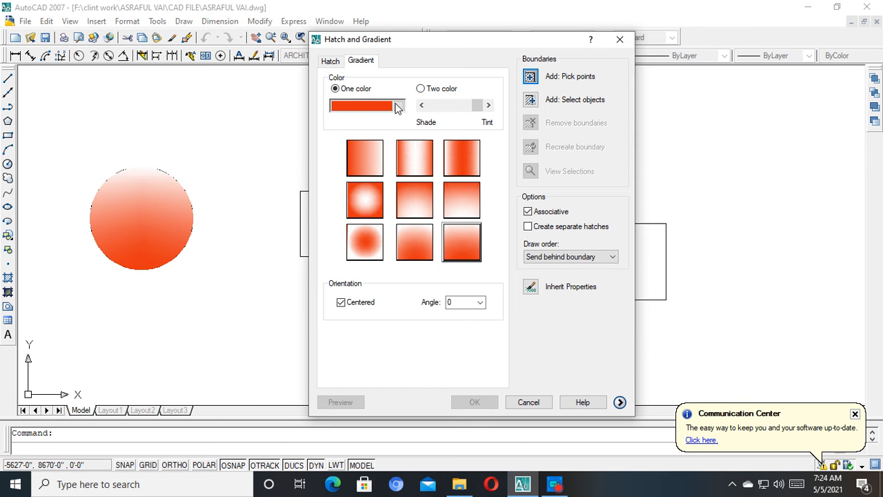
pyautogui.click(403, 198)
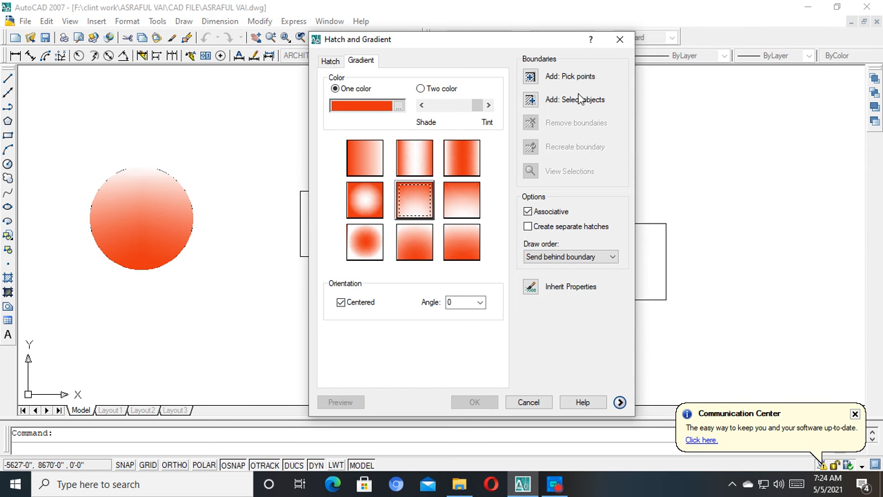
pyautogui.click(531, 77)
pyautogui.click(440, 229)
pyautogui.press('Return')
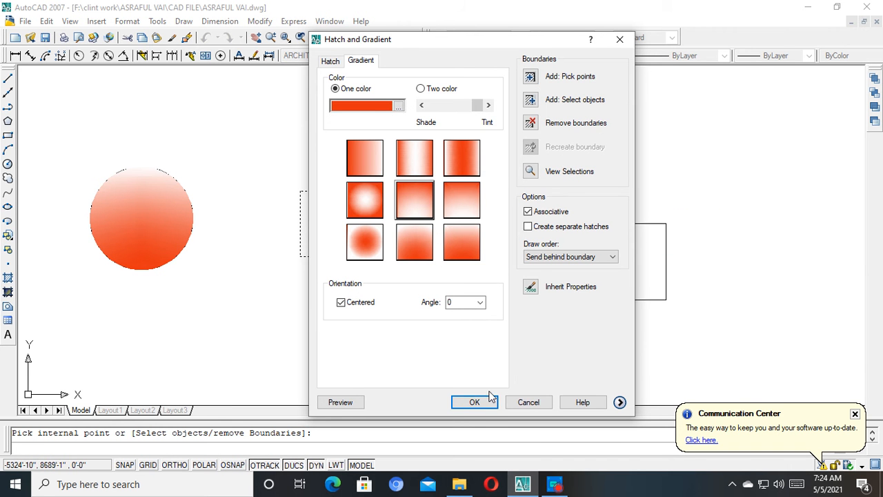
pyautogui.click(472, 405)
pyautogui.scroll(3, 502, 254)
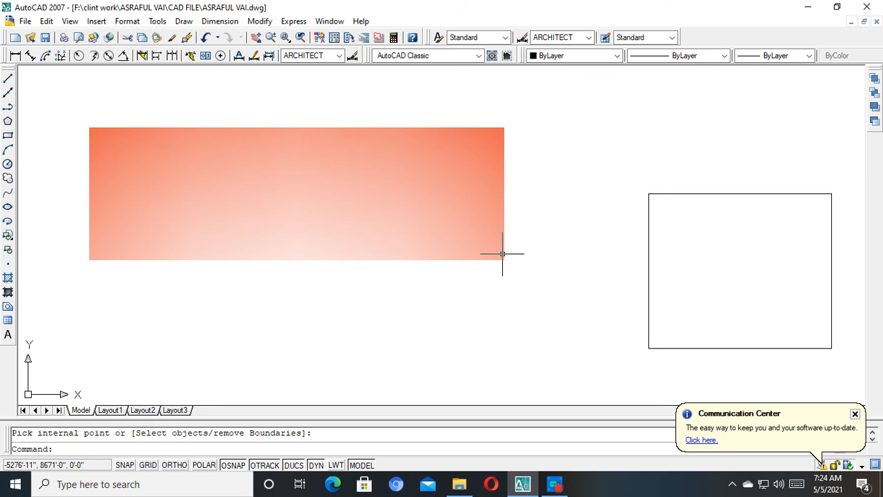
# Start a gradient fill for the nearly square rectangle and change the one-color gradient's color to black.
pyautogui.scroll(-5, 430, 211)
pyautogui.scroll(1, 525, 221)
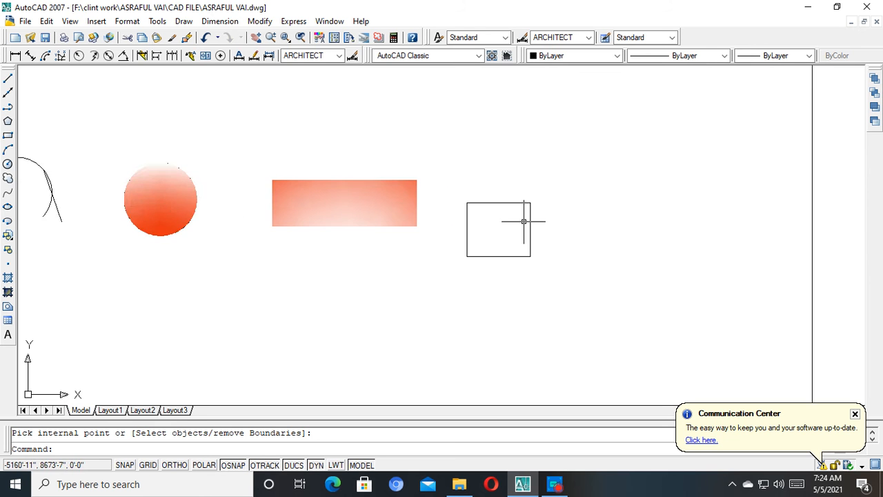
pyautogui.scroll(1, 524, 220)
pyautogui.moveTo(489, 235); pyautogui.dragTo(552, 286, button='middle')
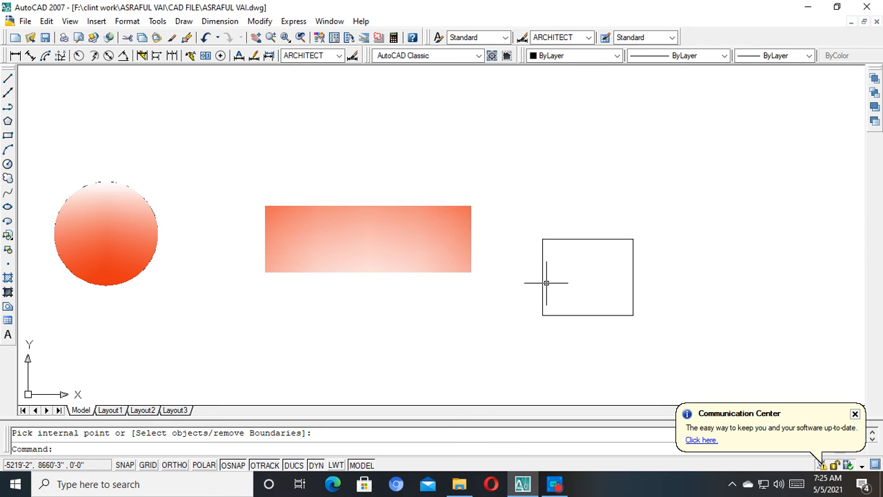
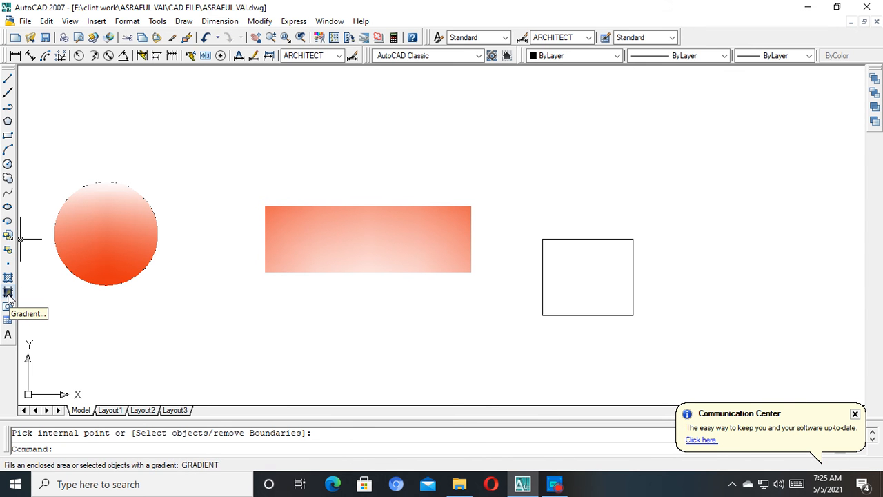
pyautogui.click(9, 294)
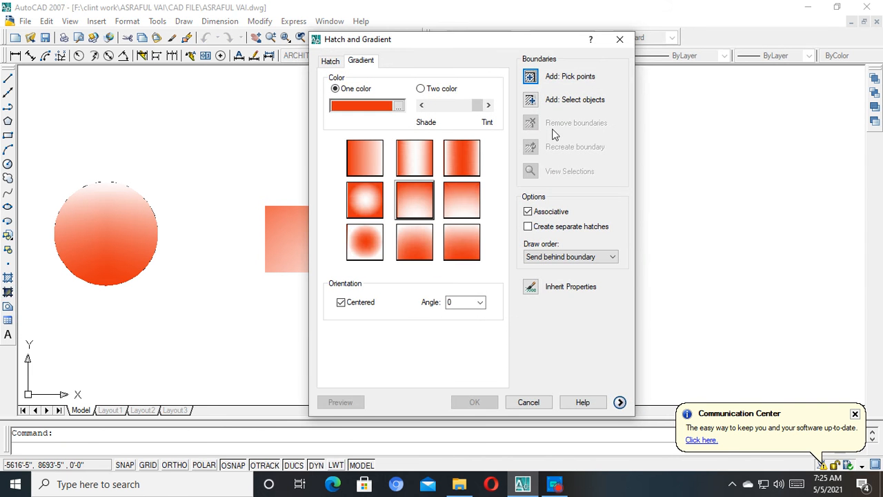
pyautogui.click(370, 109)
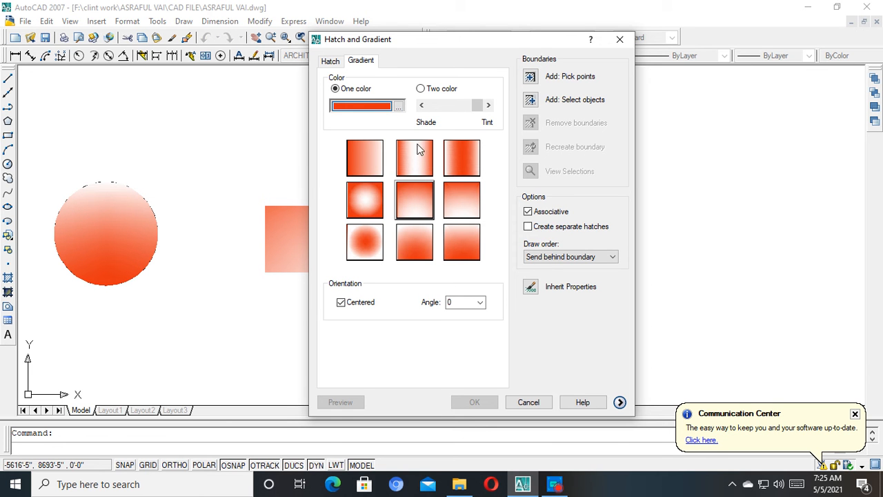
pyautogui.click(398, 106)
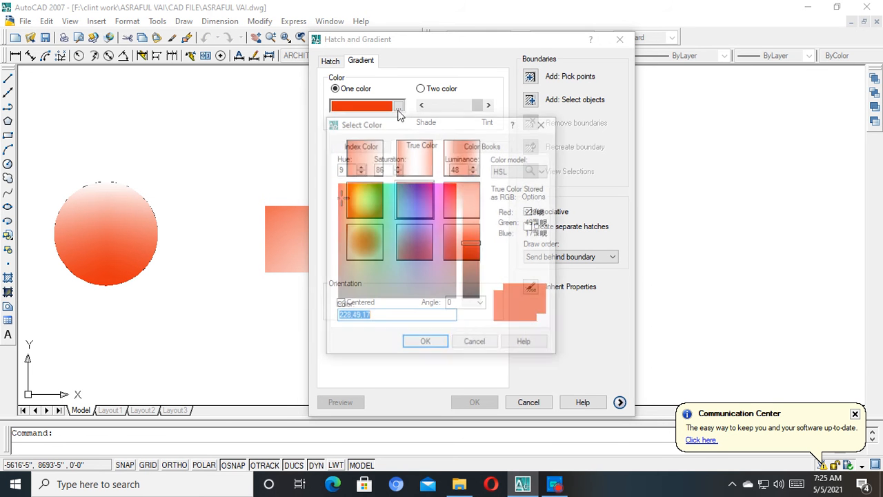
pyautogui.click(377, 212)
pyautogui.moveTo(462, 243); pyautogui.dragTo(494, 341)
pyautogui.click(421, 343)
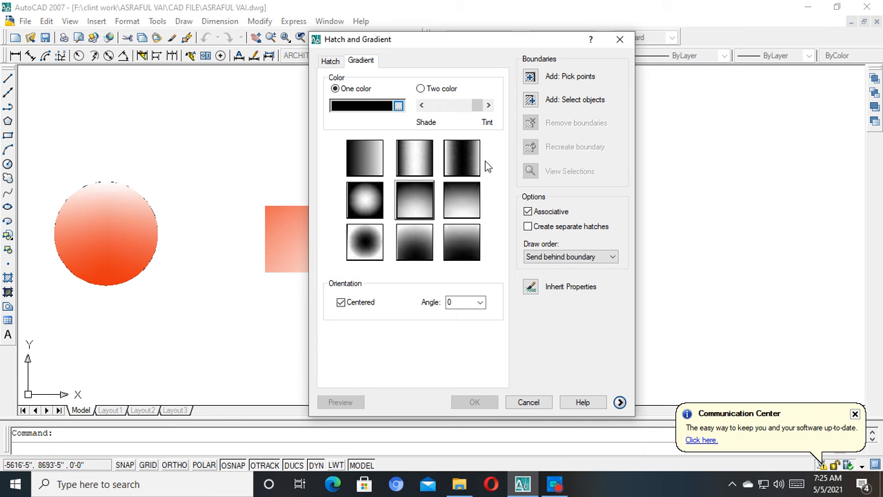
# Fill the nearly square rectangle with the centered spherical gradient style that is black in the middle and fades outward.
pyautogui.click(373, 165)
pyautogui.click(420, 171)
pyautogui.click(461, 153)
pyautogui.click(466, 237)
pyautogui.click(360, 246)
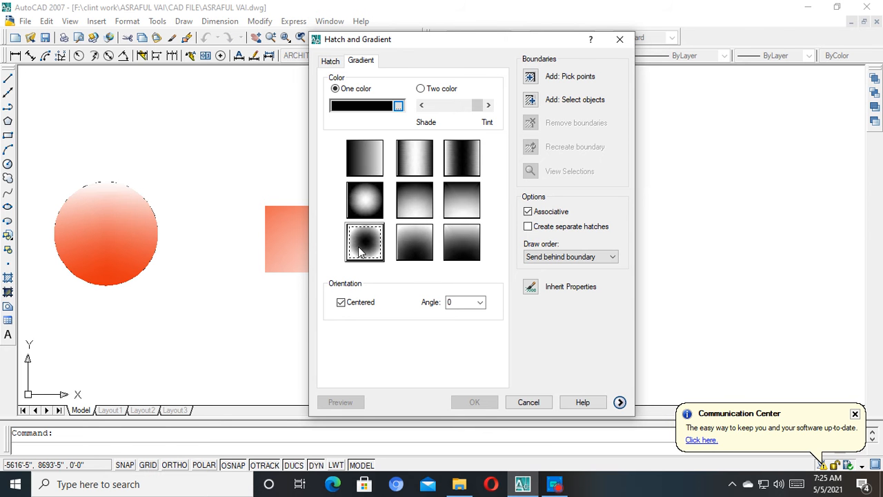
pyautogui.click(531, 77)
pyautogui.click(577, 280)
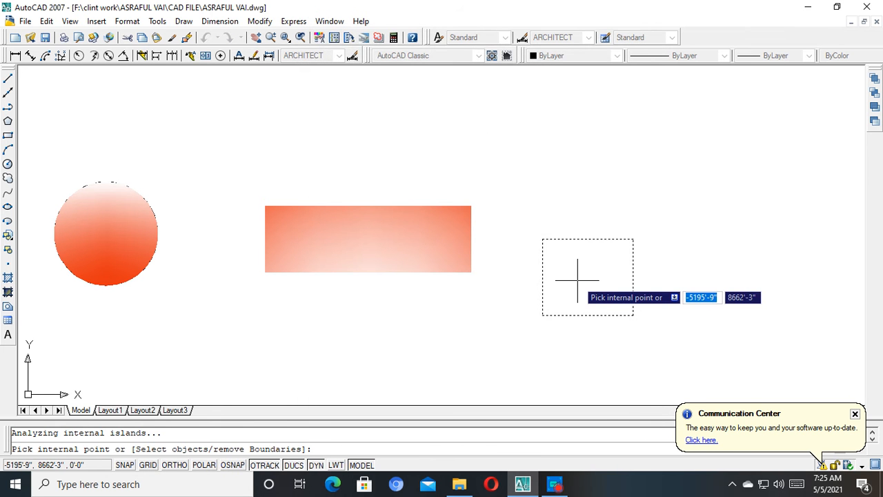
pyautogui.press('Return')
pyautogui.click(474, 402)
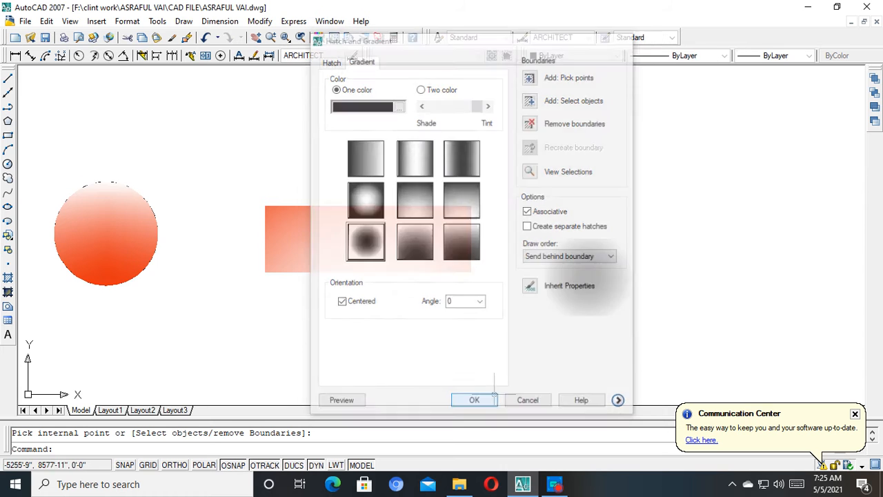
pyautogui.scroll(3, 552, 318)
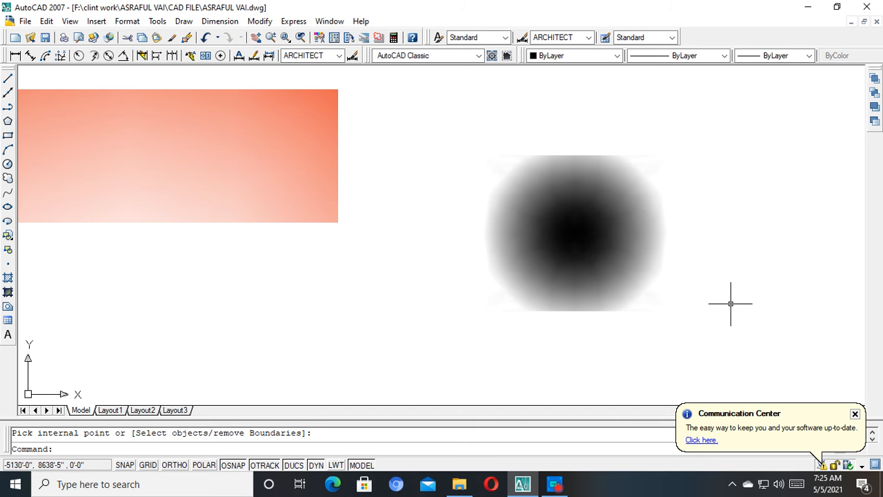
# Delete the nearly square rectangle together with its black gradient fill.
pyautogui.click(650, 270)
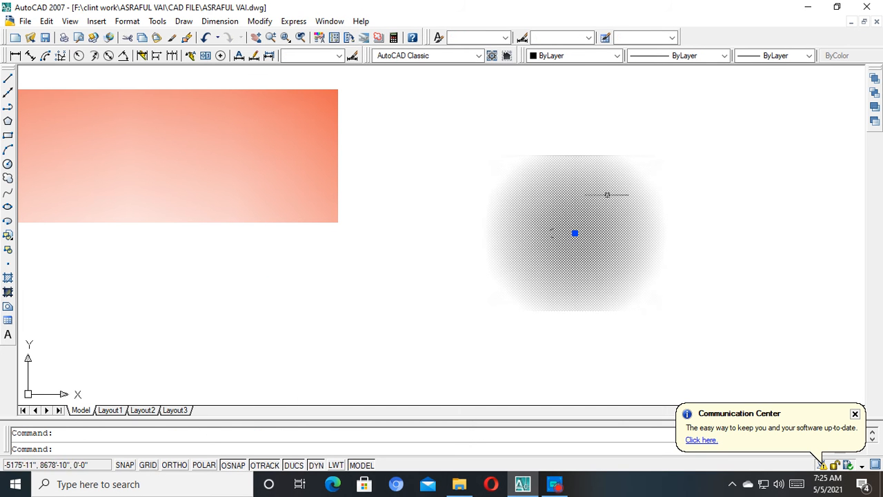
pyautogui.press('Escape')
pyautogui.scroll(-2, 563, 252)
pyautogui.click(626, 229)
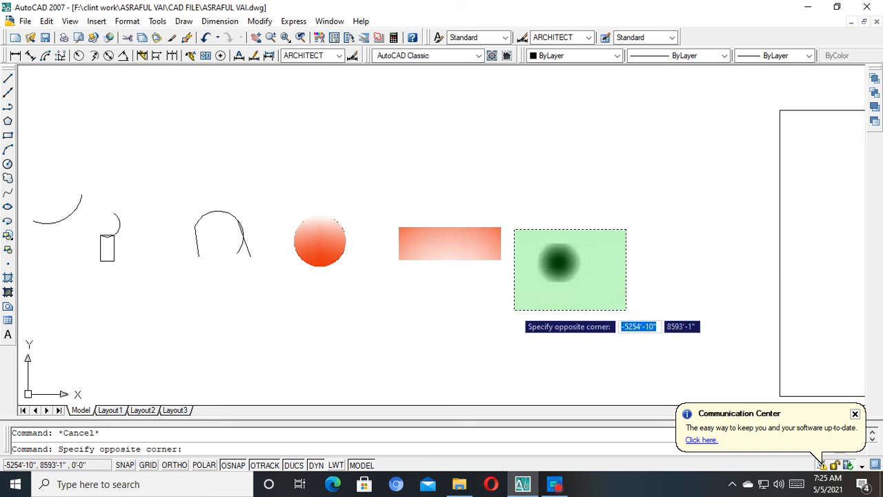
pyautogui.click(514, 310)
pyautogui.press('Delete')
# Add a horizontal linear dimension to the large rectangle's top edge, with the dimension line just above it.
pyautogui.scroll(-4, 398, 275)
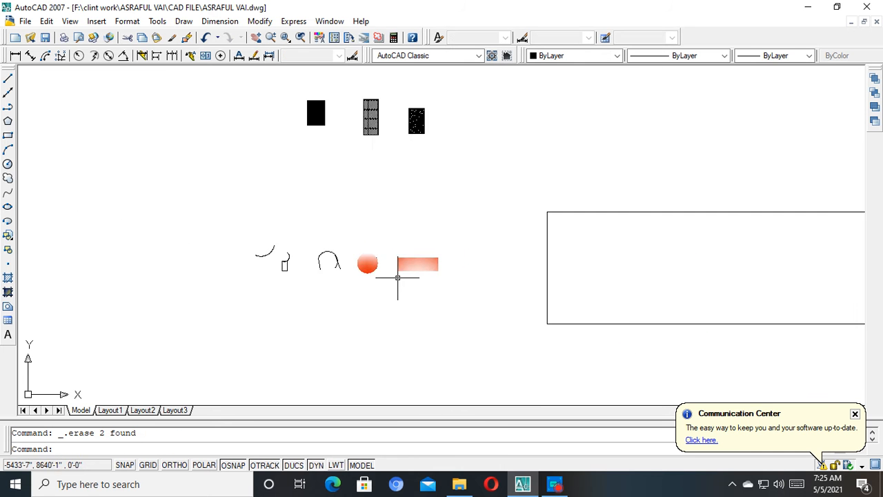
pyautogui.scroll(-2, 402, 276)
pyautogui.scroll(3, 340, 251)
pyautogui.moveTo(547, 262)
pyautogui.mouseDown(button='middle')
pyautogui.moveTo(352, 254)
pyautogui.moveTo(277, 210)
pyautogui.mouseUp(button='middle')
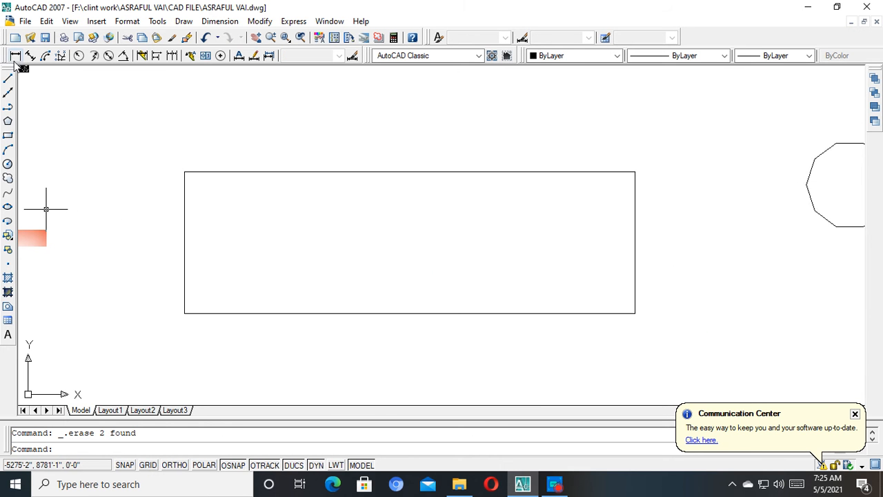
pyautogui.click(15, 55)
pyautogui.scroll(-2, 274, 205)
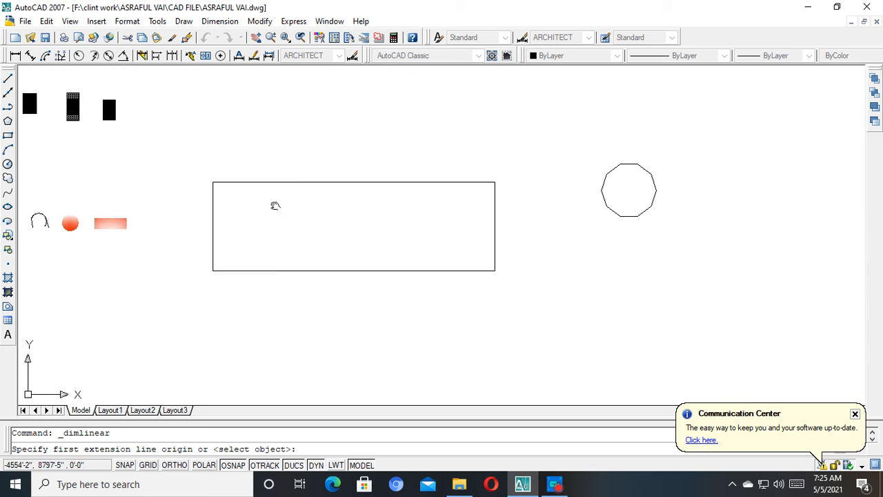
pyautogui.moveTo(274, 205); pyautogui.dragTo(281, 215, button='middle')
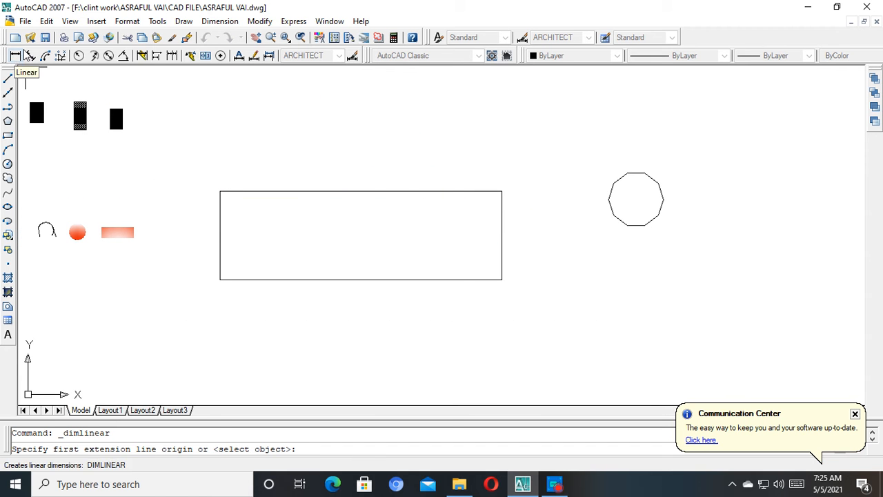
pyautogui.click(220, 191)
pyautogui.click(501, 191)
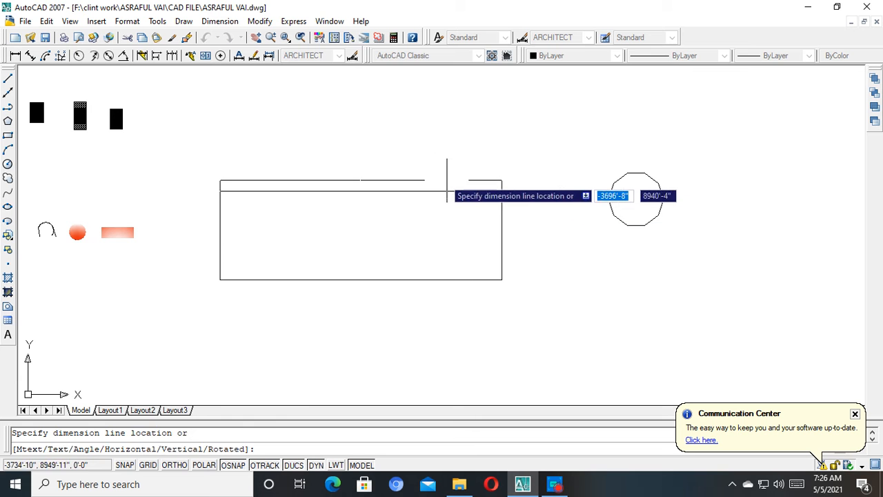
pyautogui.click(403, 175)
pyautogui.scroll(3, 358, 178)
pyautogui.scroll(6, 344, 180)
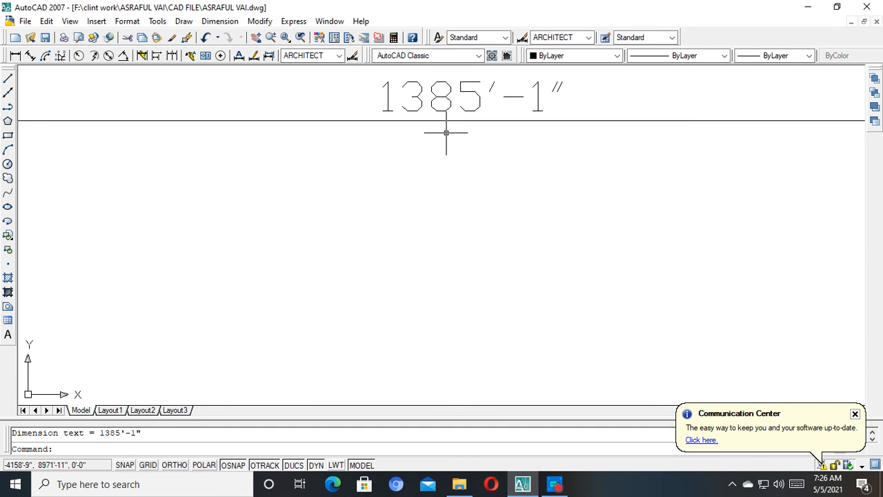
# Add a vertical linear dimension to the large rectangle's right edge, with the dimension line just outside it.
pyautogui.scroll(-5, 434, 173)
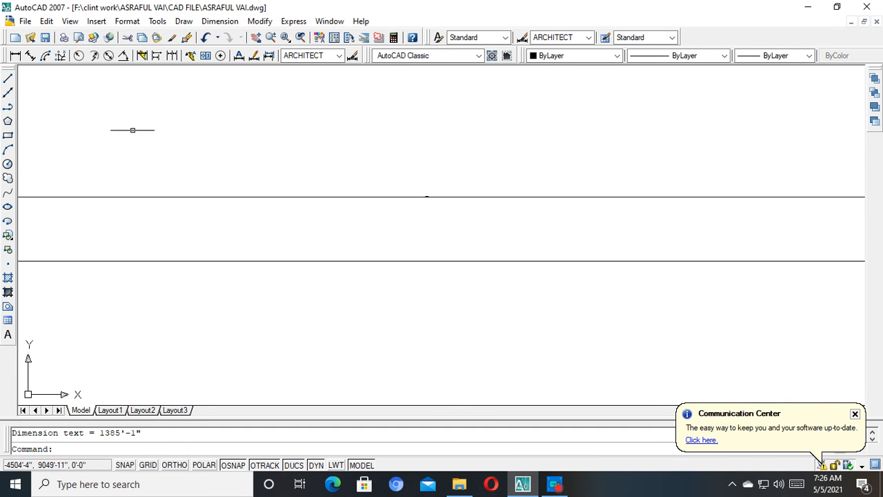
pyautogui.click(15, 56)
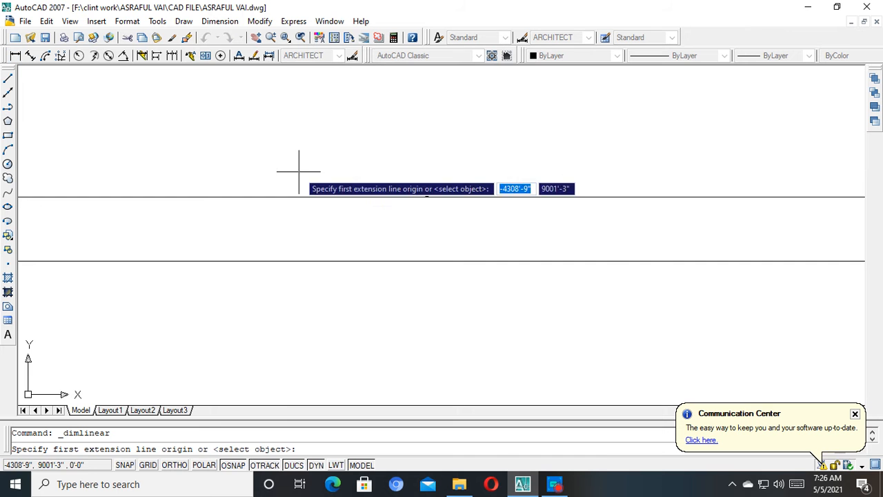
pyautogui.scroll(-7, 299, 171)
pyautogui.scroll(4, 401, 262)
pyautogui.click(414, 207)
pyautogui.moveTo(416, 189); pyautogui.dragTo(433, 308, button='middle')
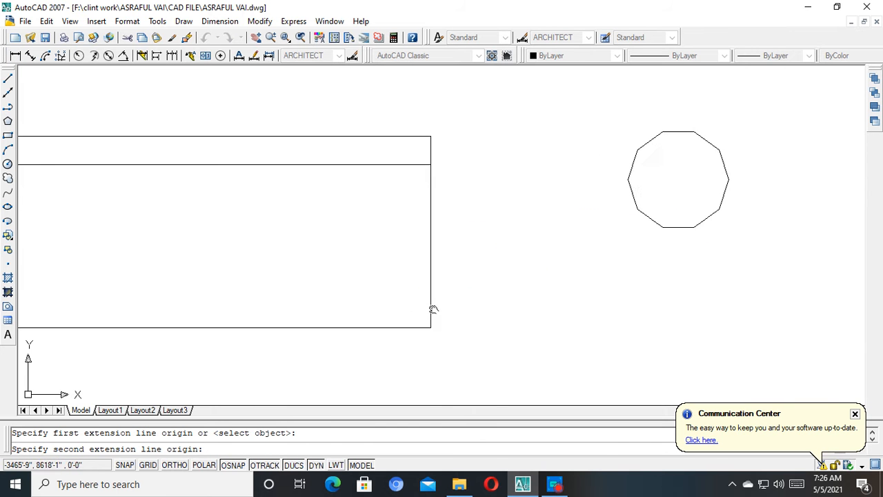
pyautogui.scroll(3, 429, 173)
pyautogui.click(432, 158)
pyautogui.scroll(-2, 452, 195)
pyautogui.click(467, 207)
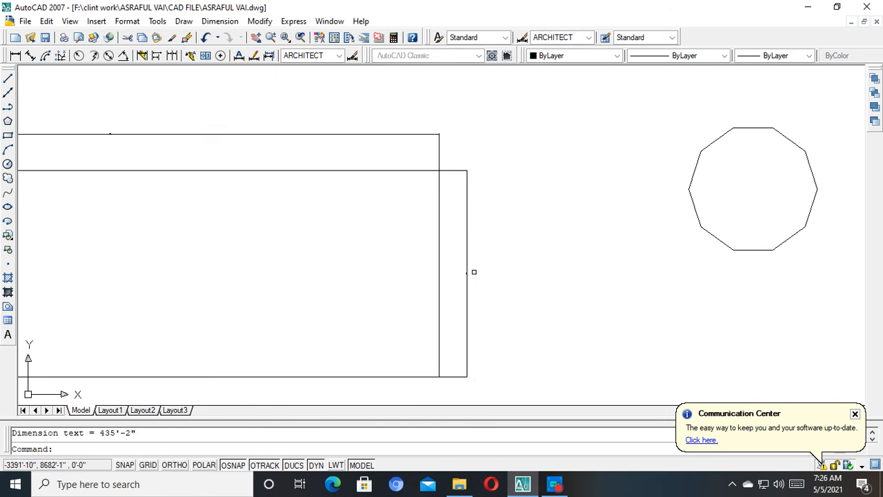
pyautogui.scroll(3, 474, 272)
pyautogui.scroll(2, 416, 277)
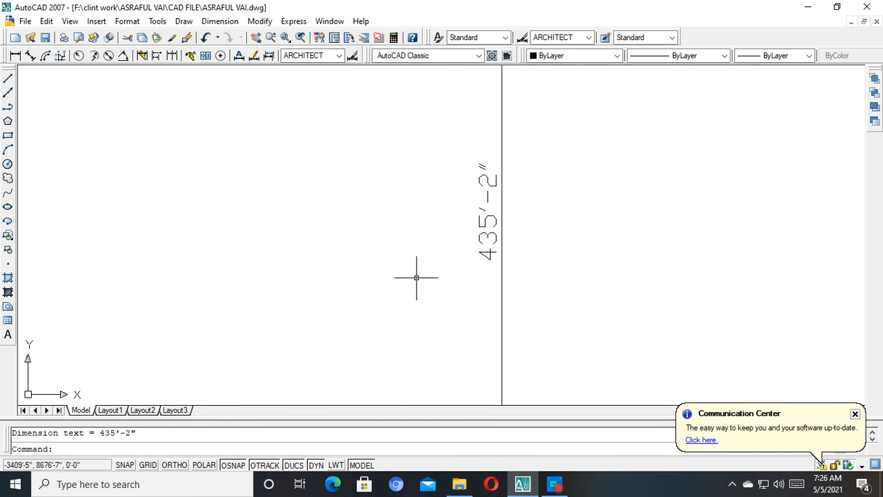
# Draw a diagonal line about 1827 ft long, rising at about 44°, in the empty area to the right of the polygon.
pyautogui.scroll(-5, 345, 336)
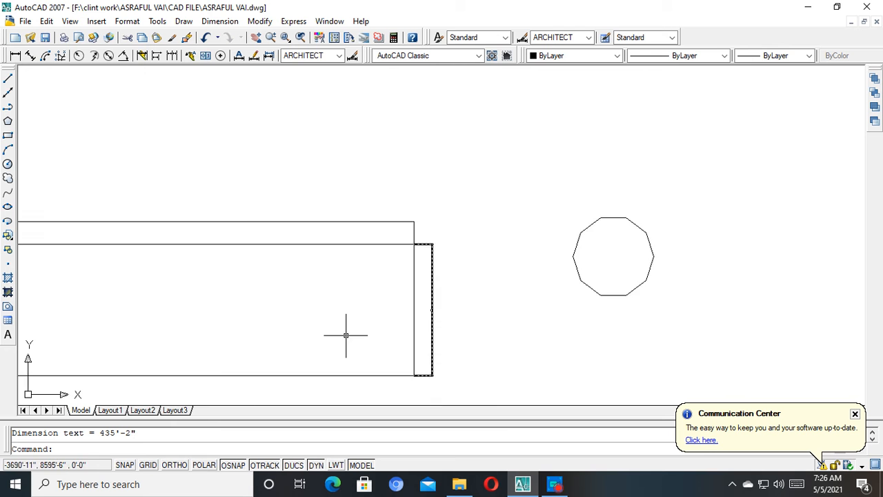
pyautogui.click(7, 79)
pyautogui.click(442, 298)
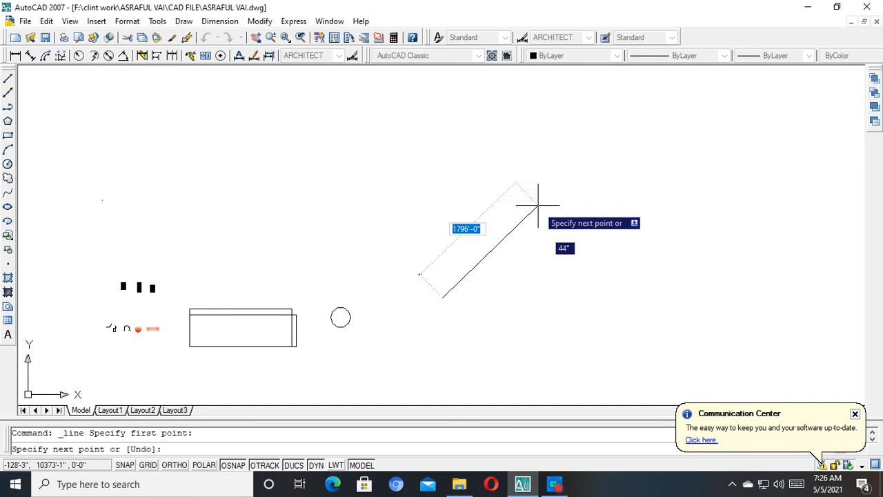
pyautogui.click(538, 204)
pyautogui.press('Escape')
pyautogui.scroll(3, 525, 276)
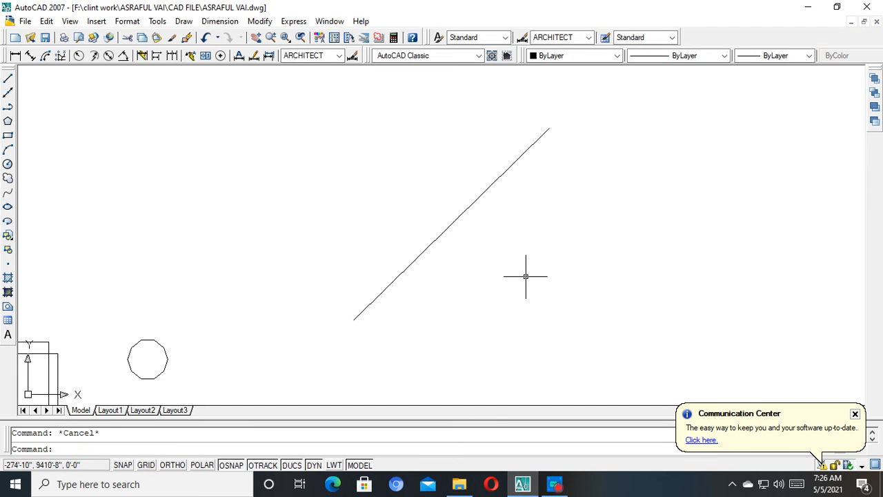
# Add an aligned dimension between the diagonal line's endpoints, with the dimension line parallel to it on its upper-left side.
pyautogui.click(30, 56)
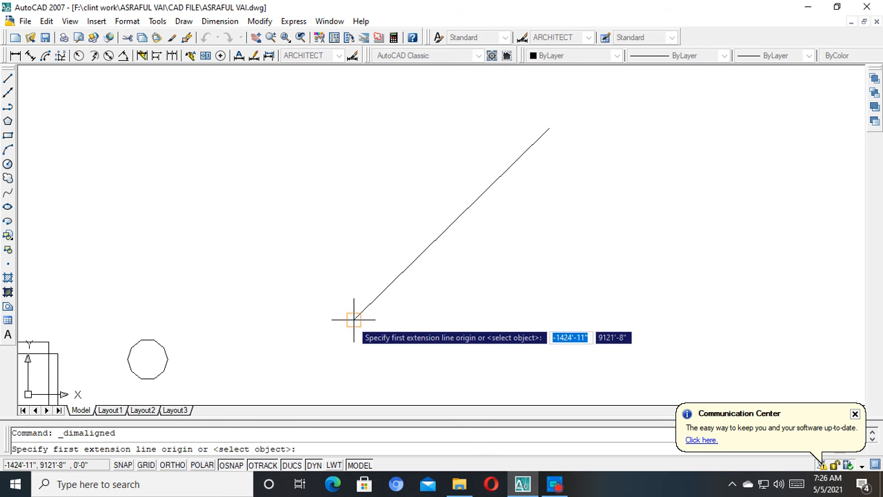
pyautogui.click(353, 318)
pyautogui.click(549, 128)
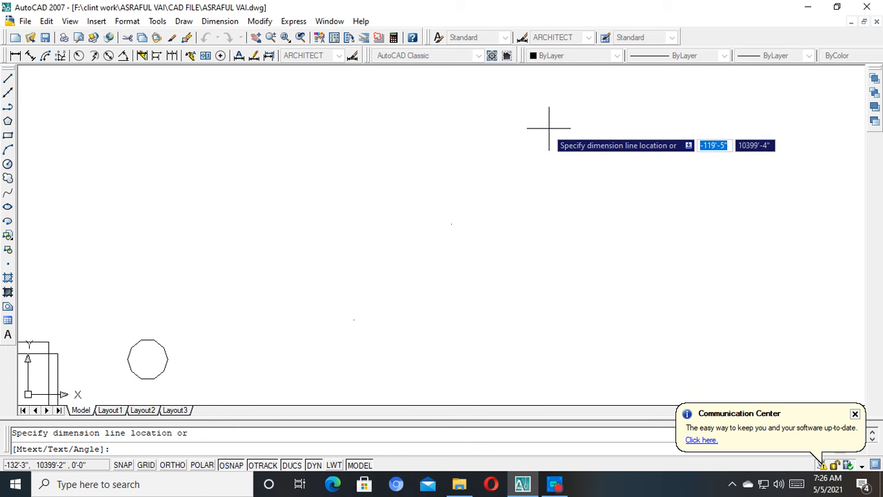
pyautogui.click(470, 128)
pyautogui.scroll(6, 412, 173)
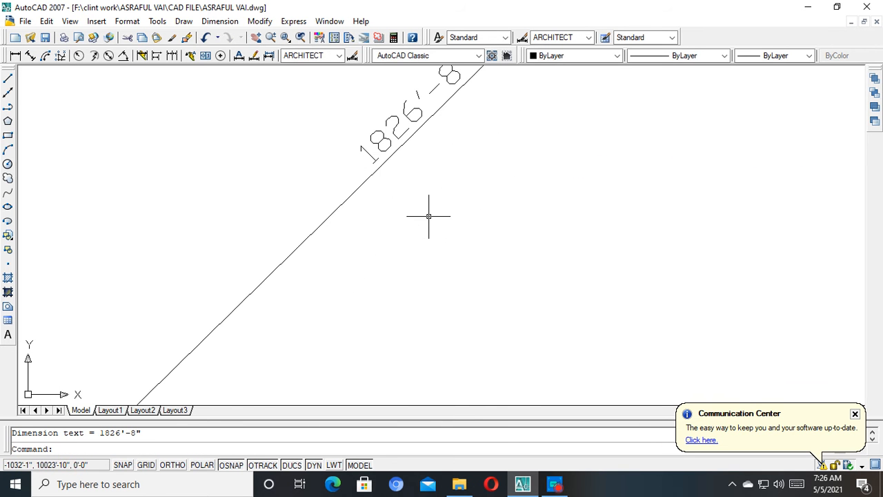
pyautogui.scroll(-5, 428, 216)
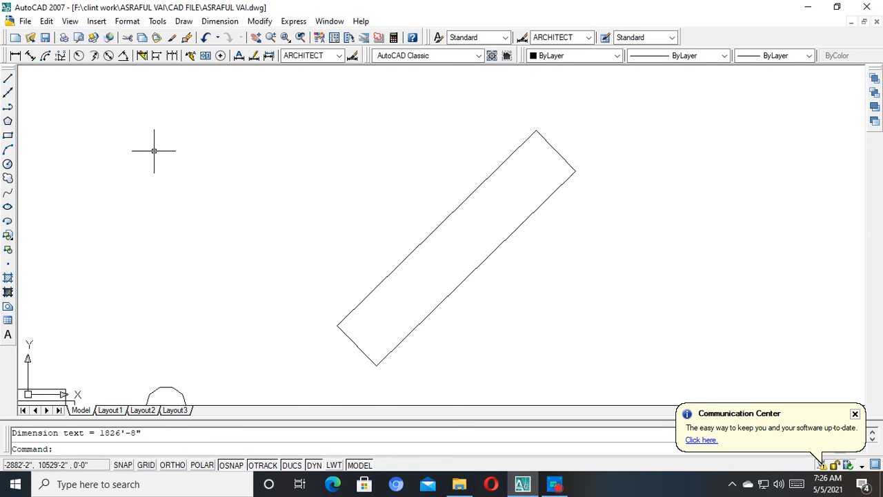
# Add an arc length dimension to the open arc at the far left of the sample shapes, well outside its convex side.
pyautogui.scroll(-3, 293, 163)
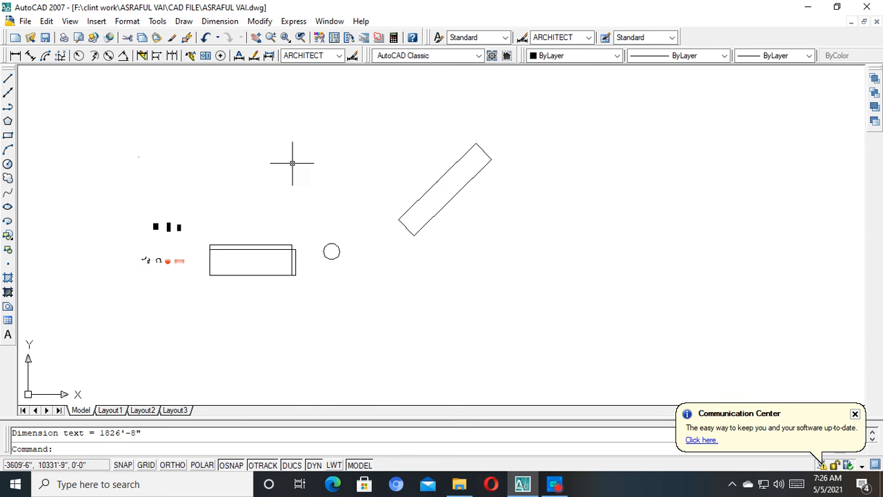
pyautogui.click(46, 59)
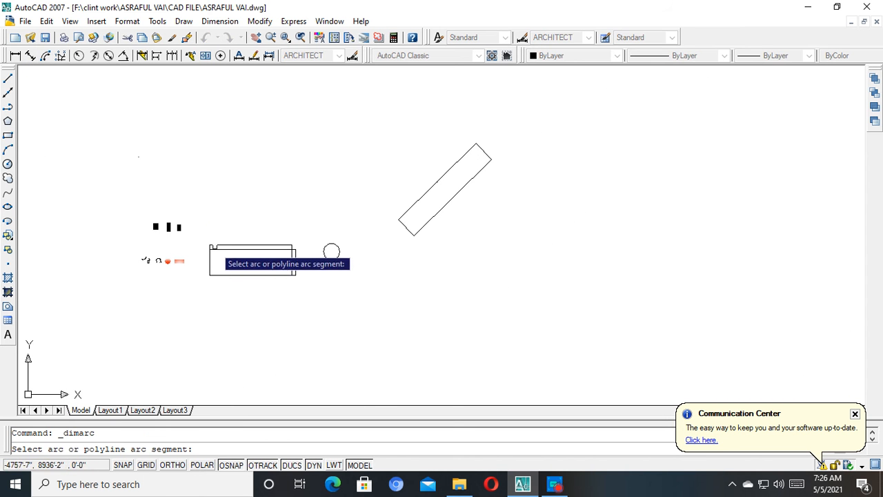
pyautogui.scroll(5, 169, 238)
pyautogui.scroll(5, 260, 275)
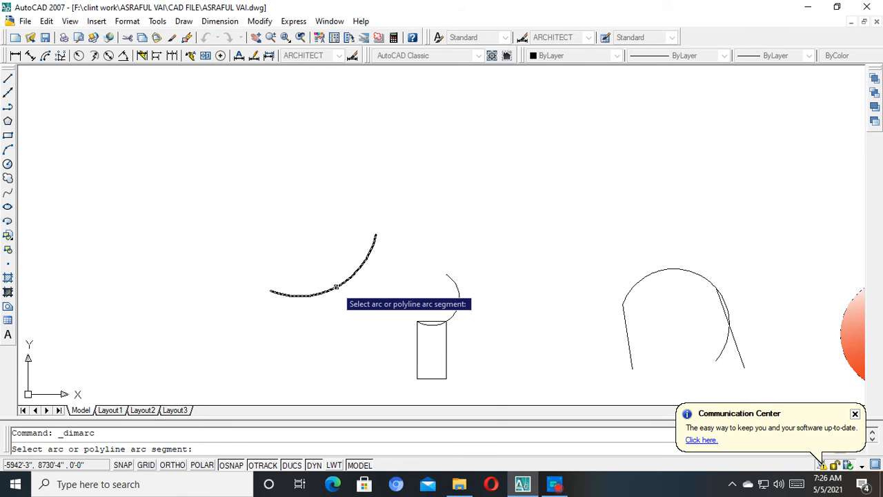
pyautogui.click(335, 285)
pyautogui.click(352, 315)
pyautogui.scroll(1, 352, 316)
pyautogui.scroll(4, 352, 316)
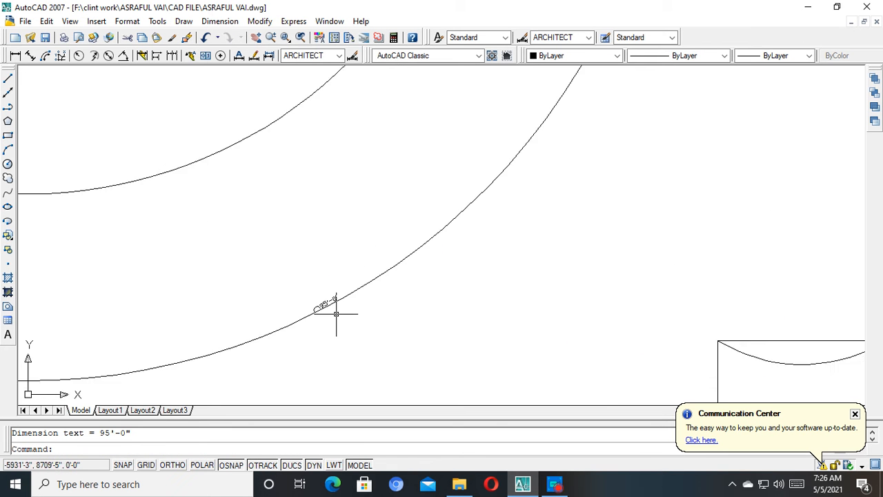
pyautogui.scroll(4, 438, 335)
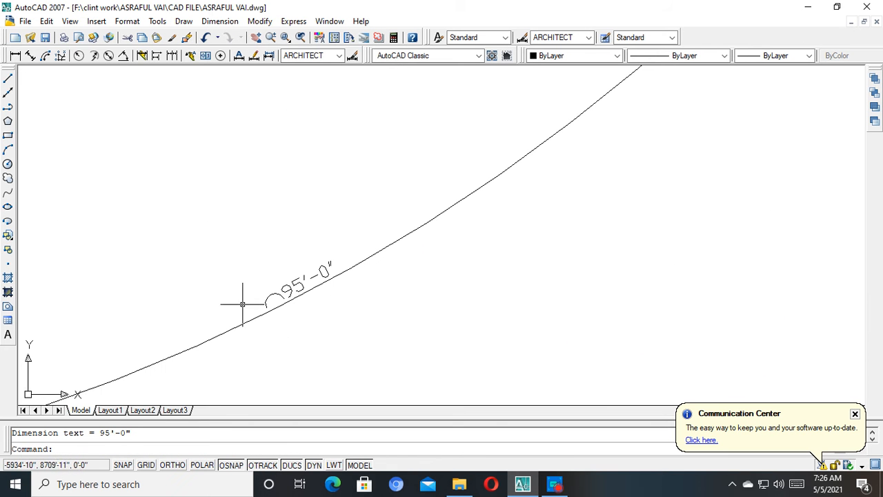
# Delete the arc length dimension from the open arc.
pyautogui.scroll(-5, 354, 282)
pyautogui.press('Escape')
pyautogui.click(374, 298)
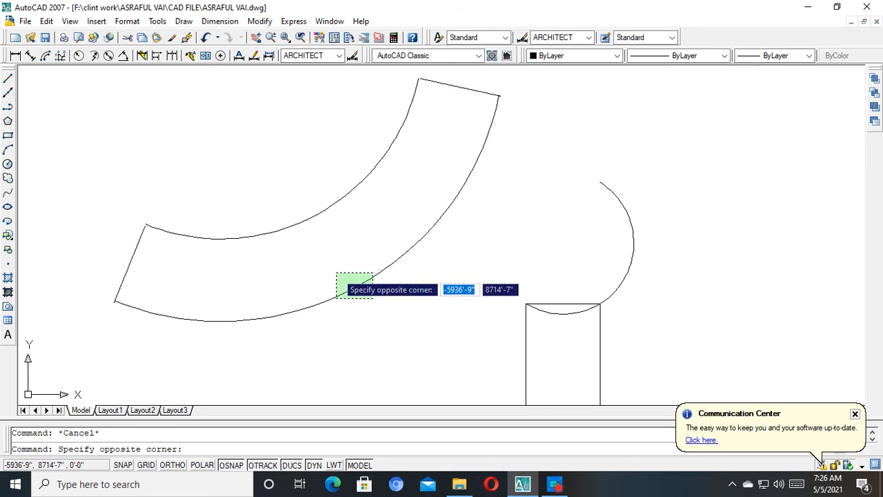
pyautogui.click(336, 274)
pyautogui.press('Delete')
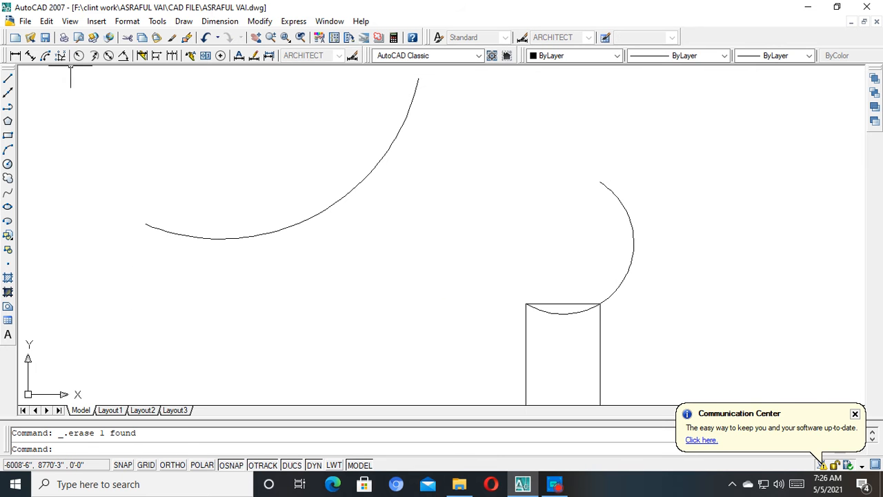
# Add an arc length dimension to the open arc, with the dimension line close outside its convex side.
pyautogui.click(45, 56)
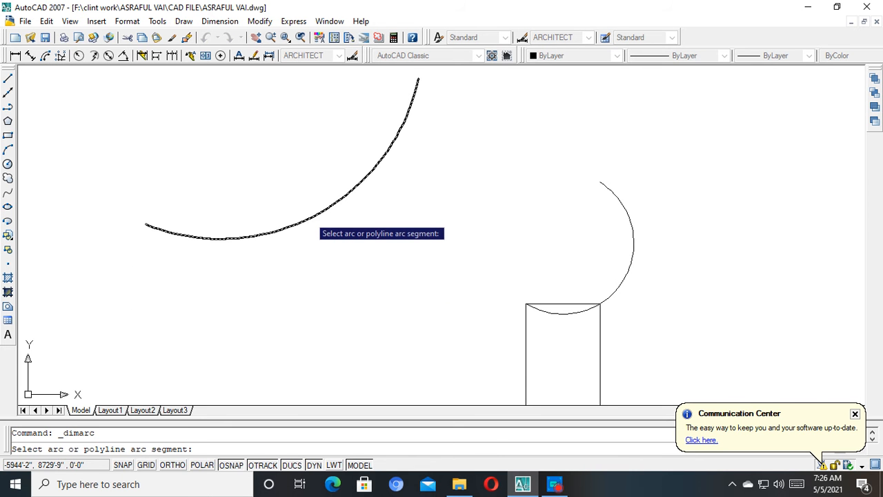
pyautogui.click(237, 237)
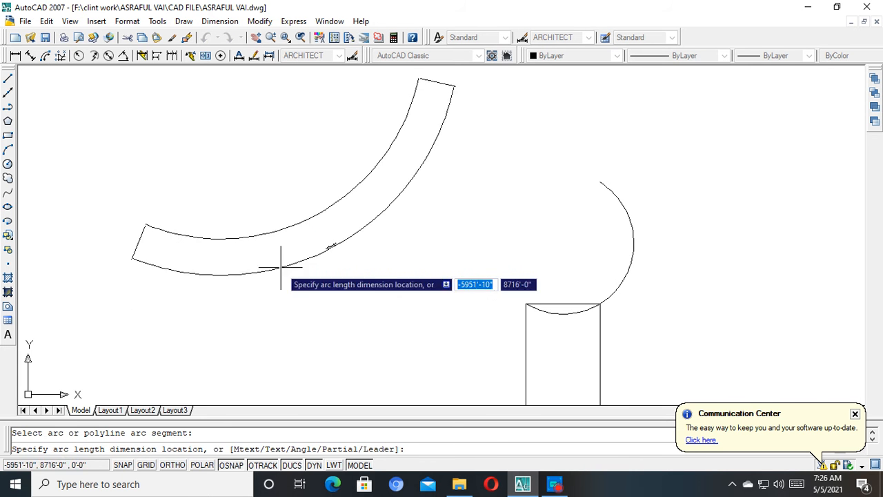
pyautogui.click(318, 263)
pyautogui.scroll(5, 321, 262)
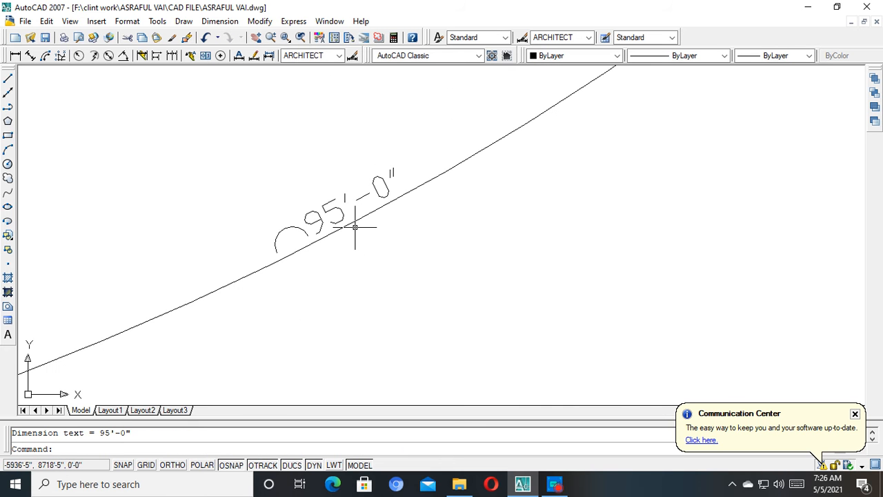
pyautogui.scroll(-6, 355, 227)
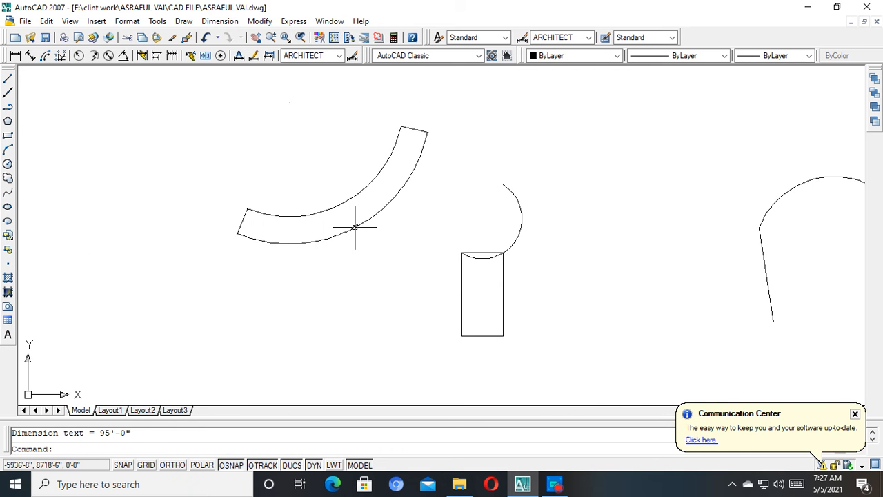
# Draw a circle with a radius of about 32'-7" in the empty area below and to the left of the dimensioned arc.
pyautogui.scroll(-6, 345, 177)
pyautogui.scroll(3, 396, 186)
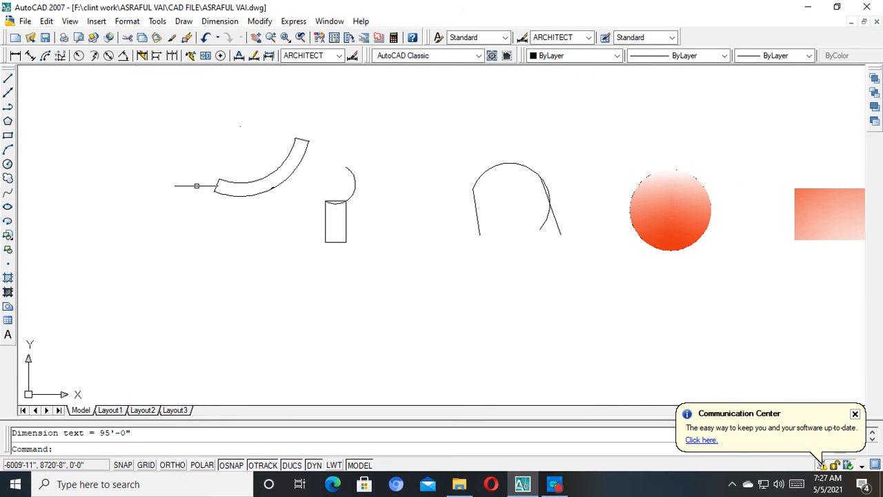
pyautogui.click(9, 164)
pyautogui.click(153, 246)
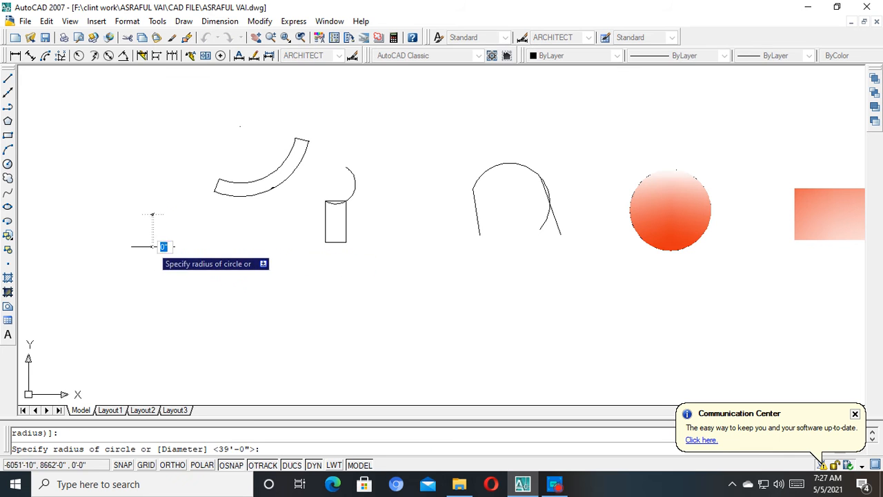
pyautogui.click(185, 241)
pyautogui.moveTo(187, 269); pyautogui.dragTo(345, 269, button='middle')
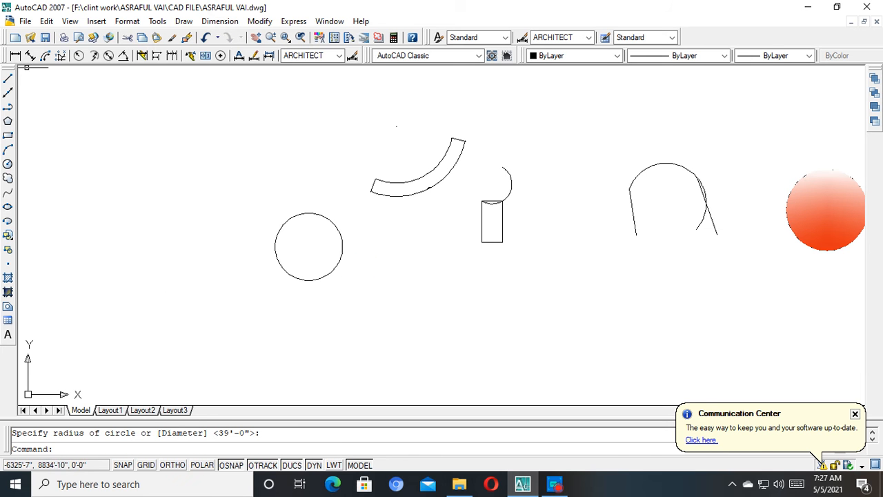
# Add a radius dimension inside the new circle, with its line running from the center toward the upper-left edge.
pyautogui.click(78, 59)
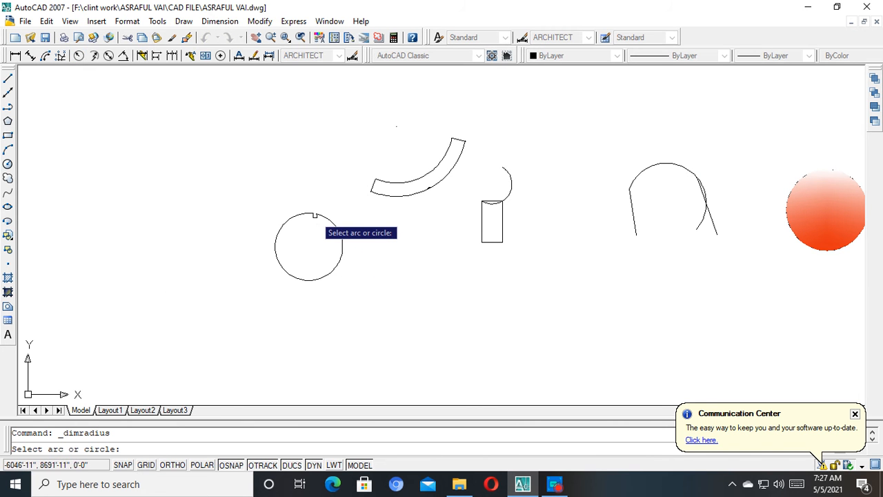
pyautogui.click(315, 215)
pyautogui.click(293, 241)
pyautogui.scroll(10, 295, 241)
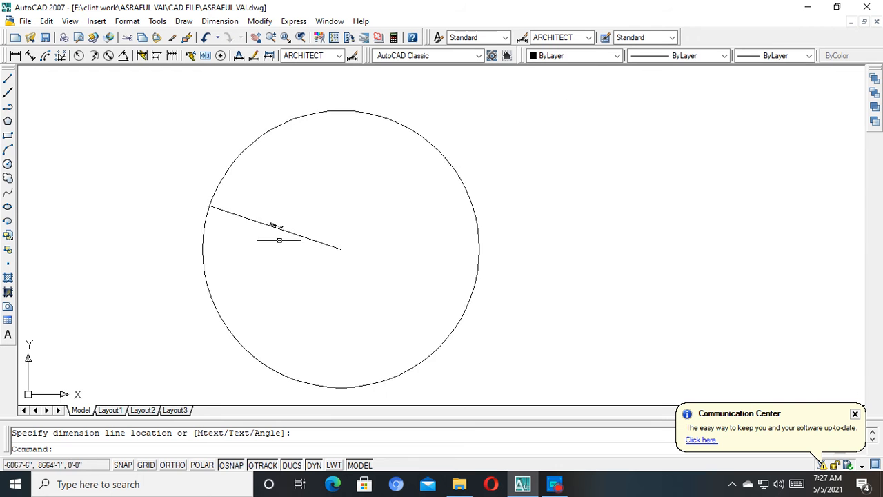
pyautogui.scroll(5, 288, 231)
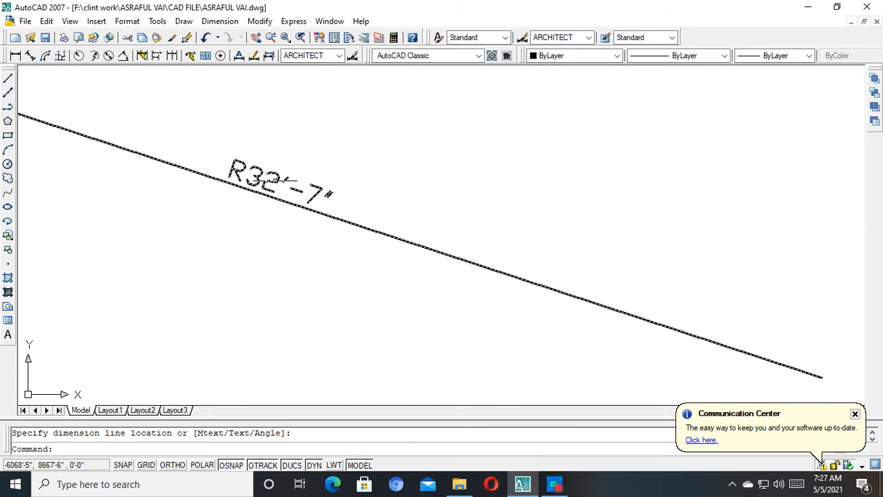
pyautogui.scroll(-10, 349, 151)
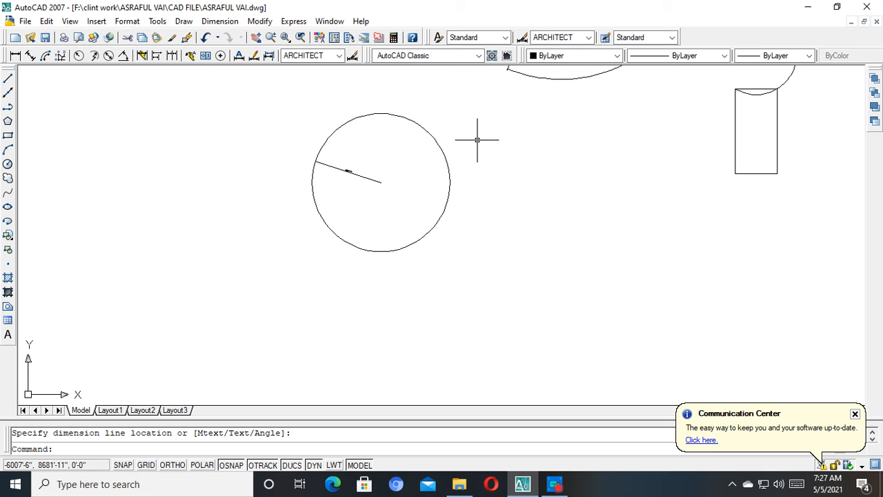
pyautogui.scroll(2, 417, 136)
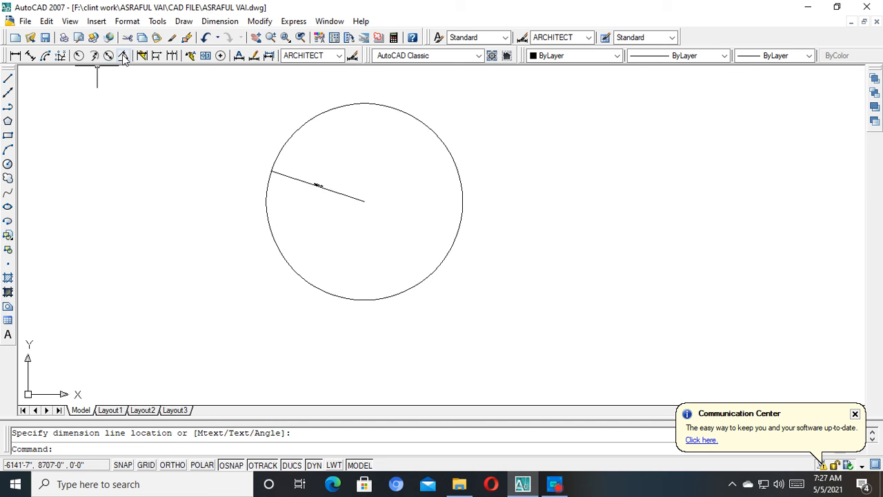
# Draw a horizontal line about 120 ft long in the empty area left of the circle, with Ortho on.
pyautogui.scroll(-6, 503, 250)
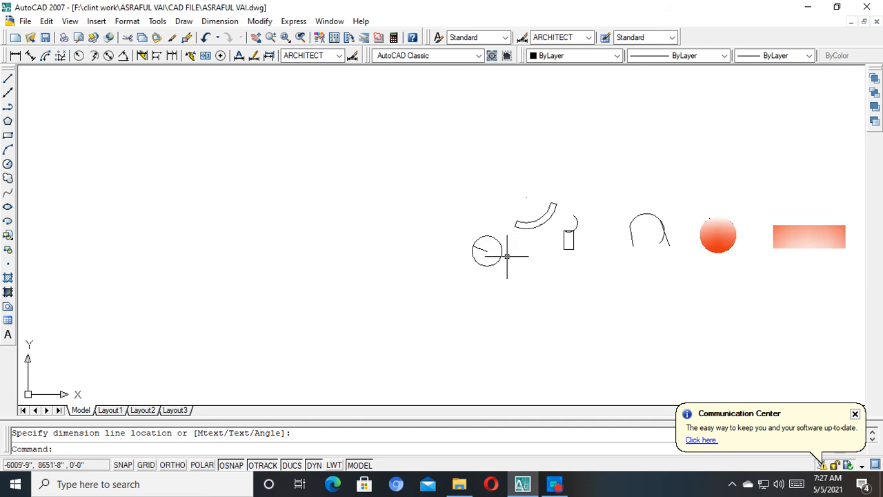
pyautogui.click(7, 80)
pyautogui.scroll(3, 297, 255)
pyautogui.click(272, 259)
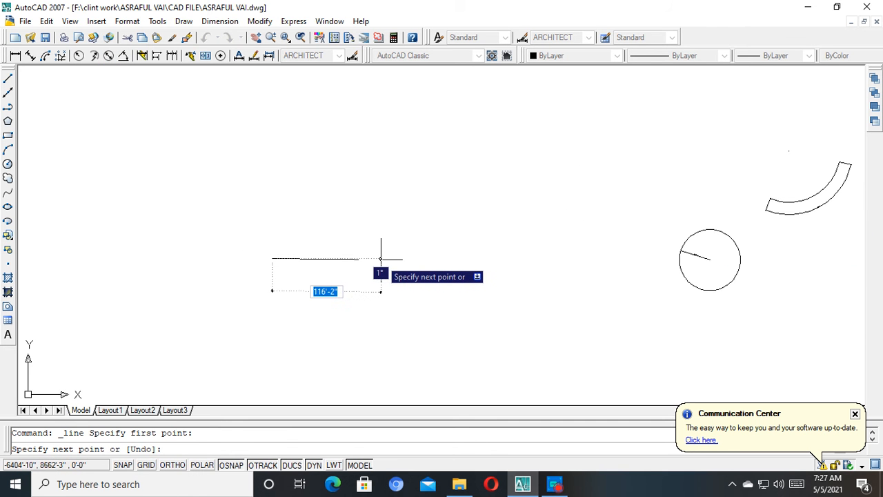
pyautogui.press('F8')
pyautogui.click(388, 257)
pyautogui.press('Escape')
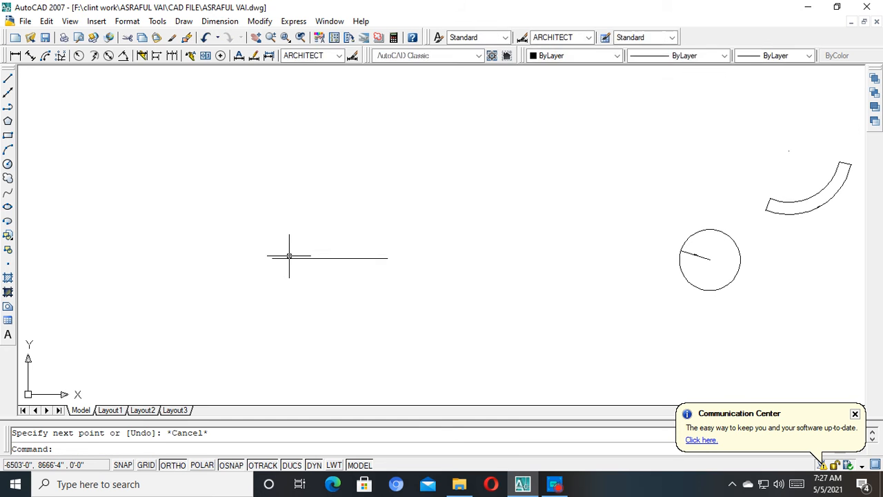
# Draw a vertical line up from the horizontal line's left endpoint, about half as long as the horizontal line.
pyautogui.write('l')
pyautogui.press('Return')
pyautogui.click(272, 257)
pyautogui.click(274, 196)
pyautogui.press('Escape')
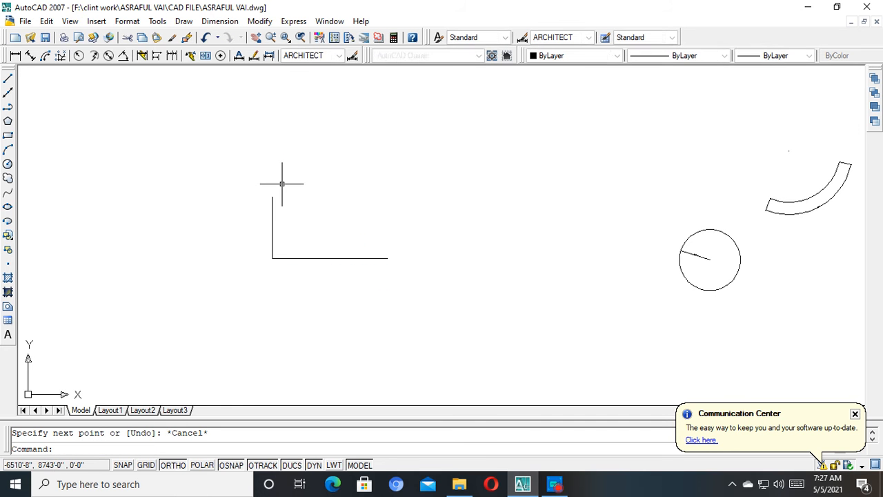
# Add an angular dimension between the vertical and horizontal lines, with its arc placed inside near the corner.
pyautogui.scroll(2, 281, 183)
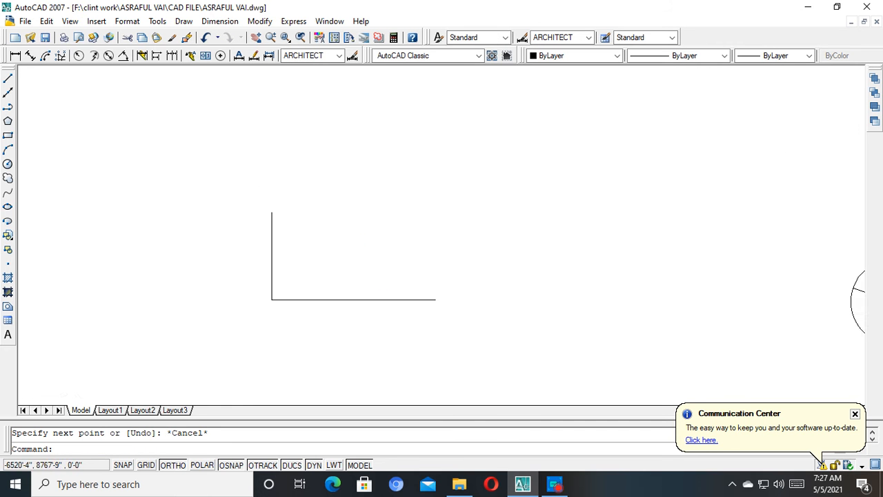
pyautogui.click(123, 55)
pyautogui.moveTo(315, 329); pyautogui.dragTo(304, 266, button='middle')
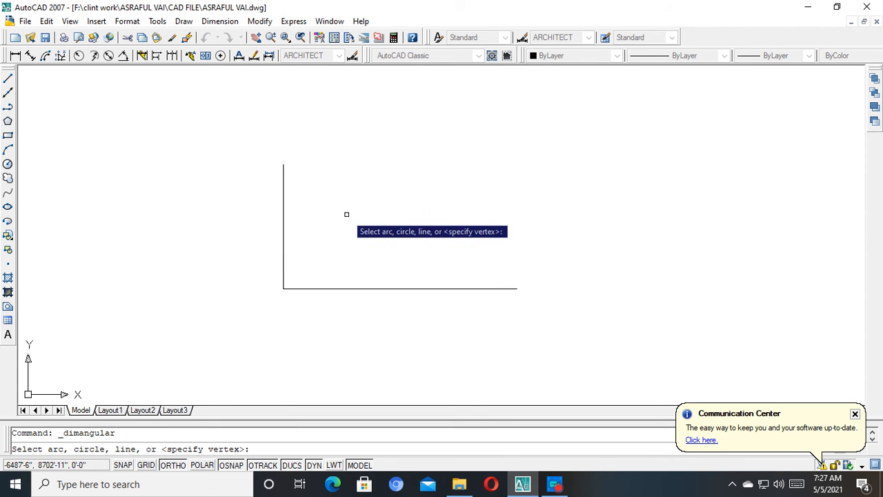
pyautogui.scroll(3, 308, 238)
pyautogui.moveTo(272, 278); pyautogui.dragTo(325, 226, button='middle')
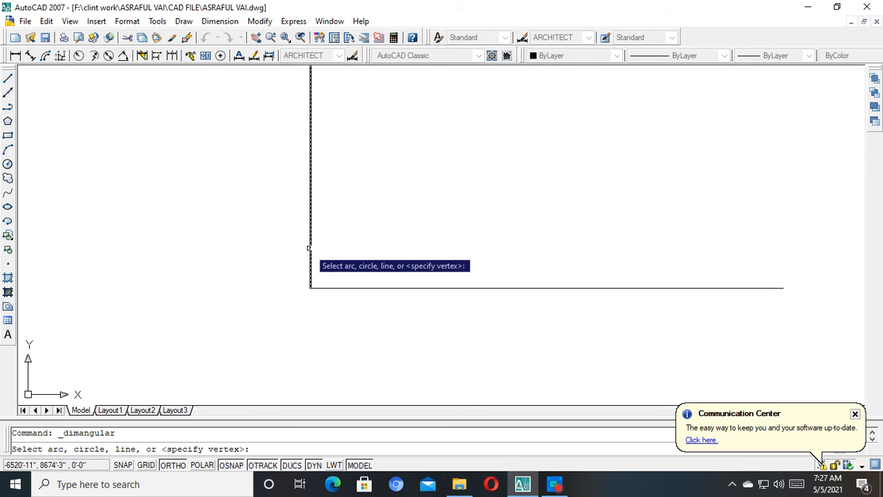
pyautogui.click(309, 248)
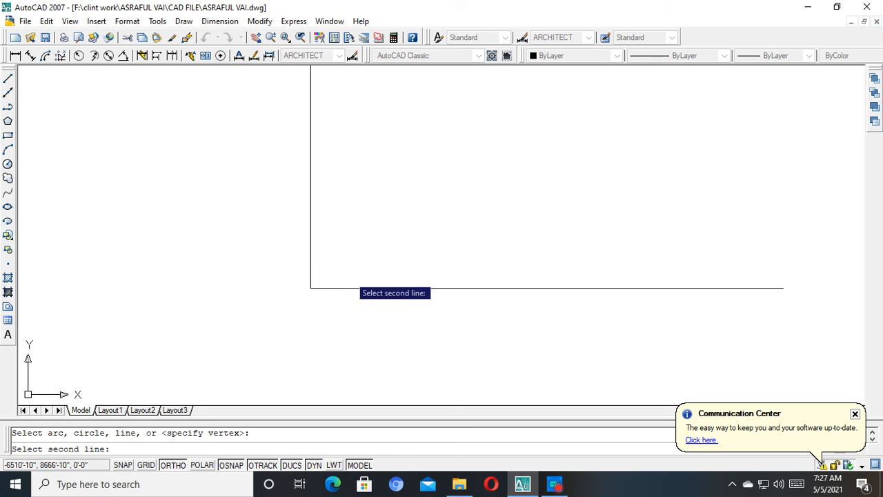
pyautogui.click(345, 287)
pyautogui.click(356, 255)
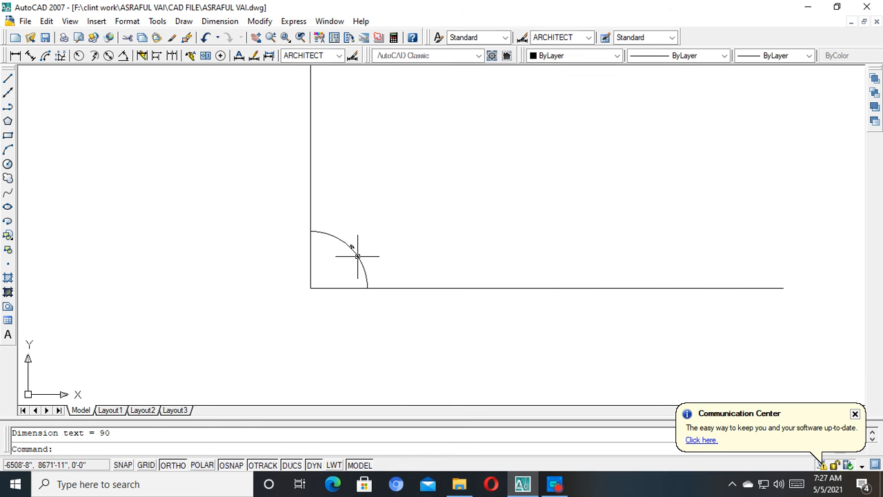
pyautogui.scroll(6, 356, 255)
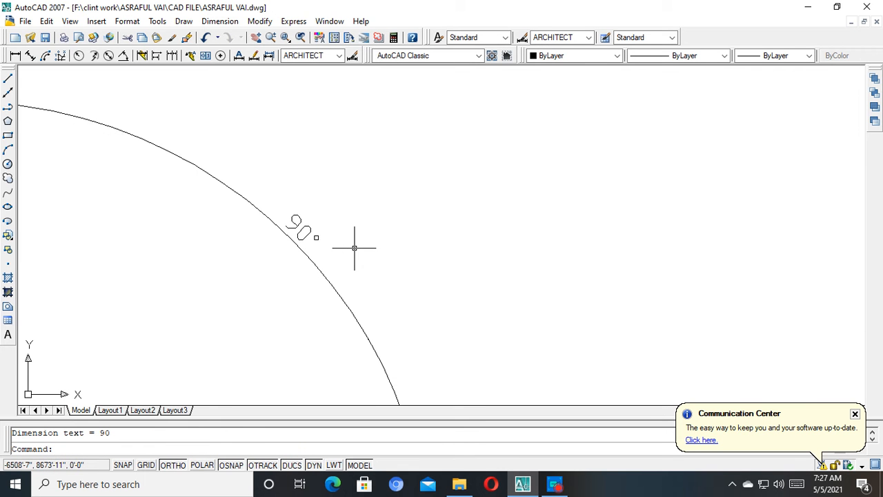
# Draw a diagonal line from the corner of the two lines, rising to the upper right at about 45°, with Ortho off.
pyautogui.scroll(-6, 354, 248)
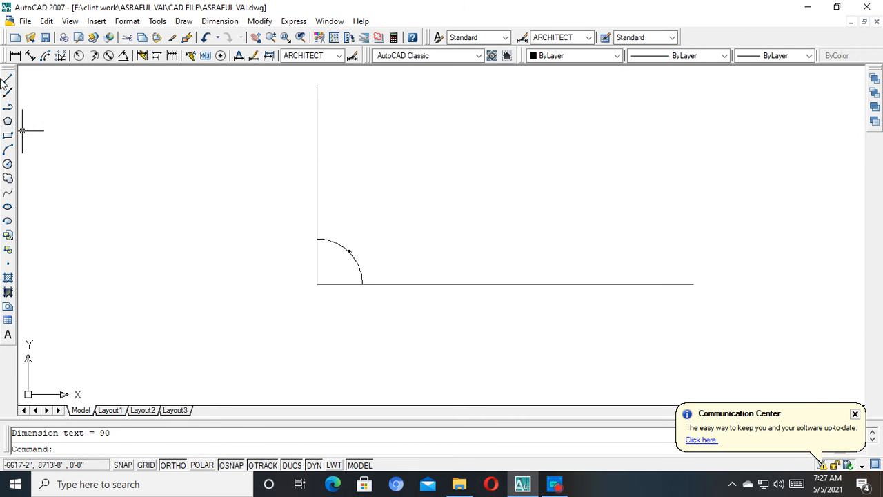
pyautogui.press('Escape')
pyautogui.write('l')
pyautogui.press('Return')
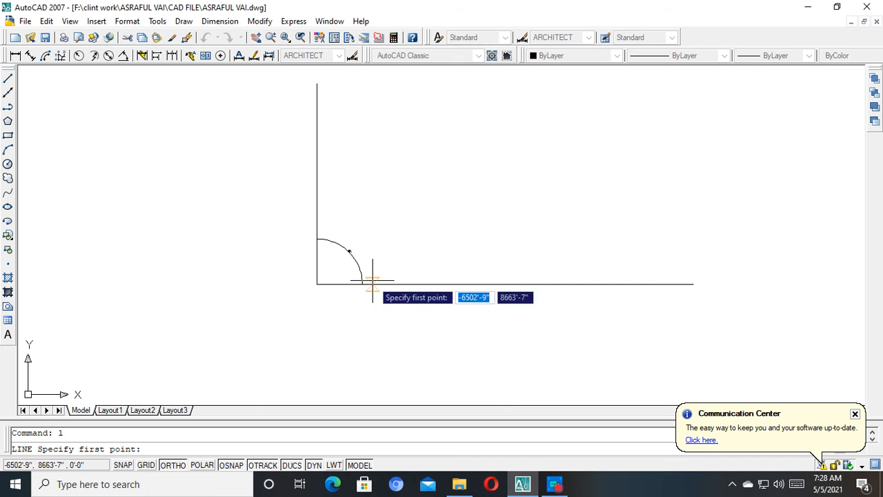
pyautogui.click(318, 283)
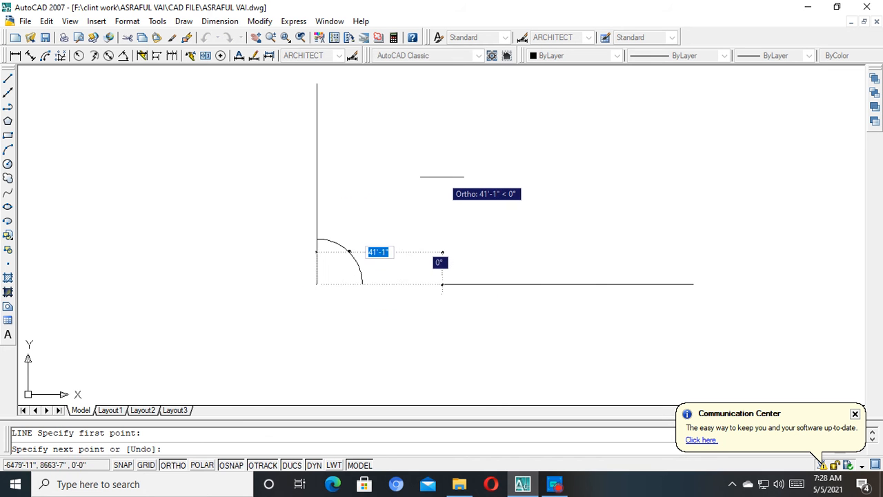
pyautogui.press('F8')
pyautogui.click(482, 127)
pyautogui.scroll(2, 352, 296)
pyautogui.press('Escape')
# Delete the angular dimension between the vertical and horizontal lines.
pyautogui.click(377, 248)
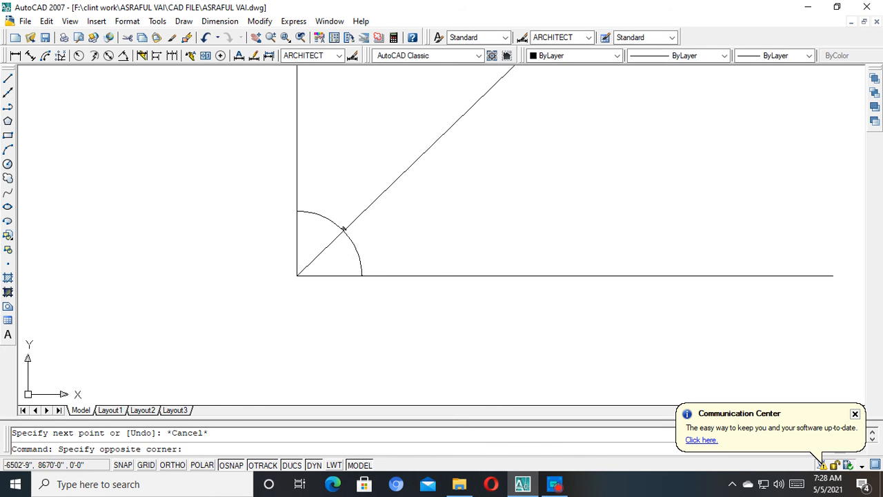
pyautogui.click(341, 258)
pyautogui.press('Delete')
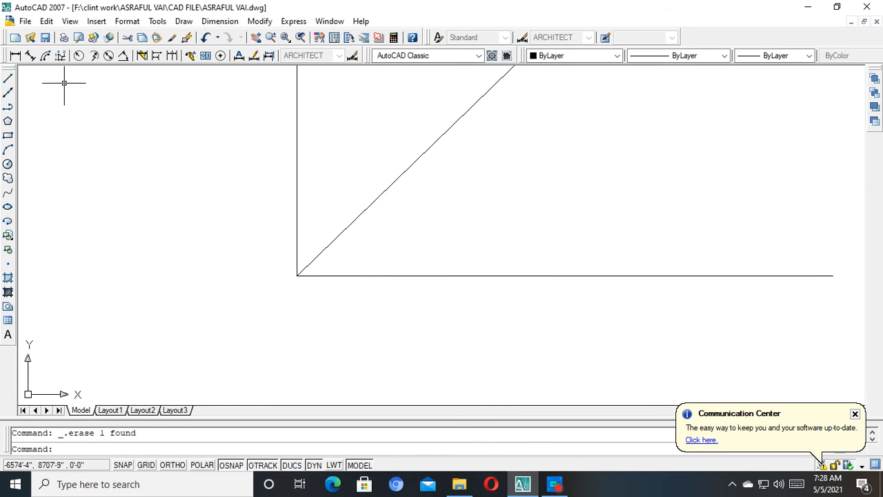
# Add an angular dimension between the diagonal and horizontal lines, with its arc placed inside near the corner.
pyautogui.click(122, 55)
pyautogui.click(347, 225)
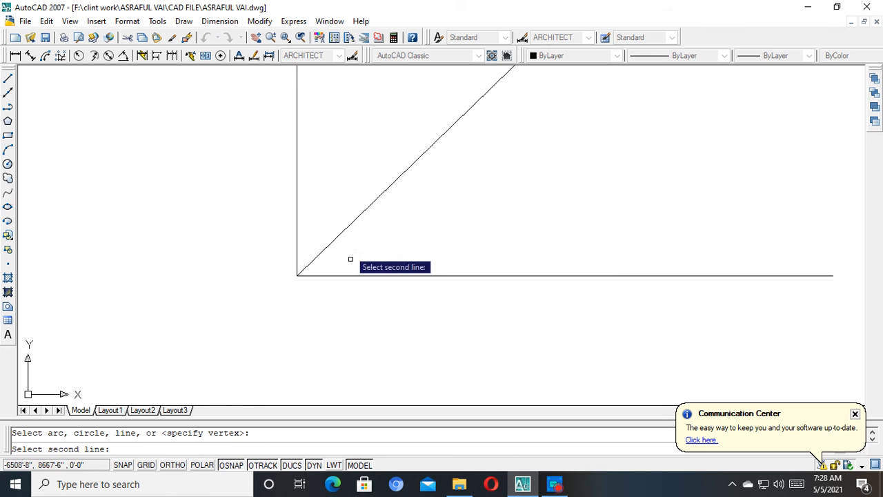
pyautogui.click(349, 275)
pyautogui.click(361, 244)
pyautogui.scroll(3, 365, 244)
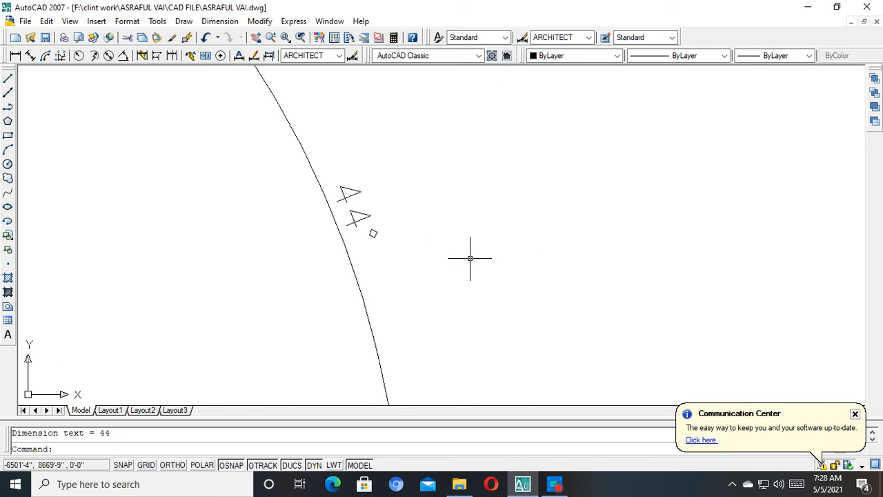
pyautogui.scroll(-5, 470, 258)
pyautogui.scroll(4, 420, 289)
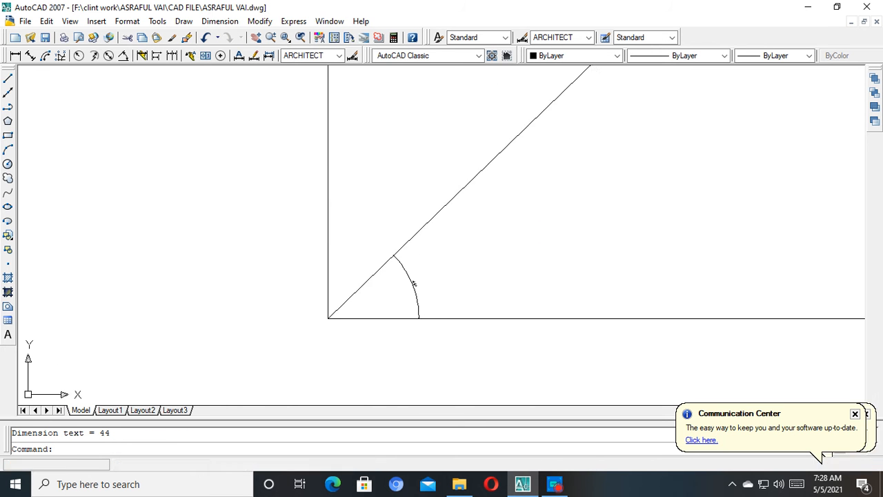
pyautogui.scroll(-5, 413, 289)
pyautogui.press('Escape')
pyautogui.scroll(3, 424, 285)
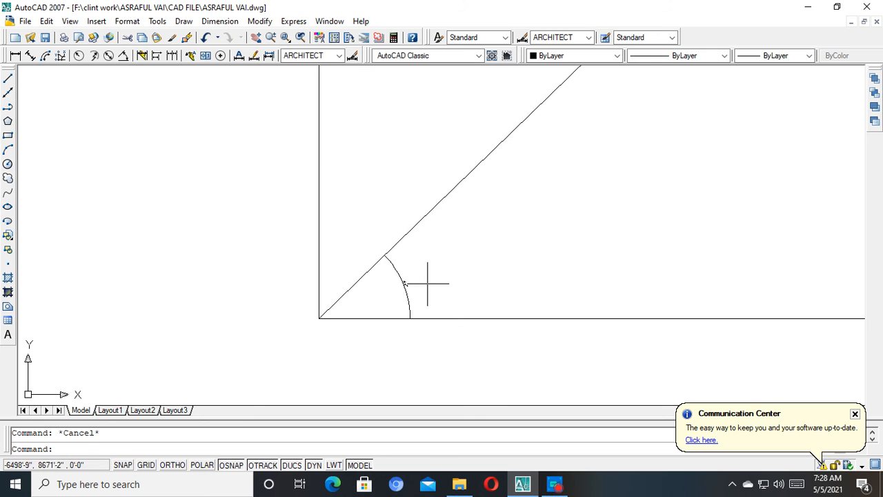
# Delete the vertical, diagonal and horizontal lines together with their angular dimension.
pyautogui.click(464, 215)
pyautogui.click(252, 336)
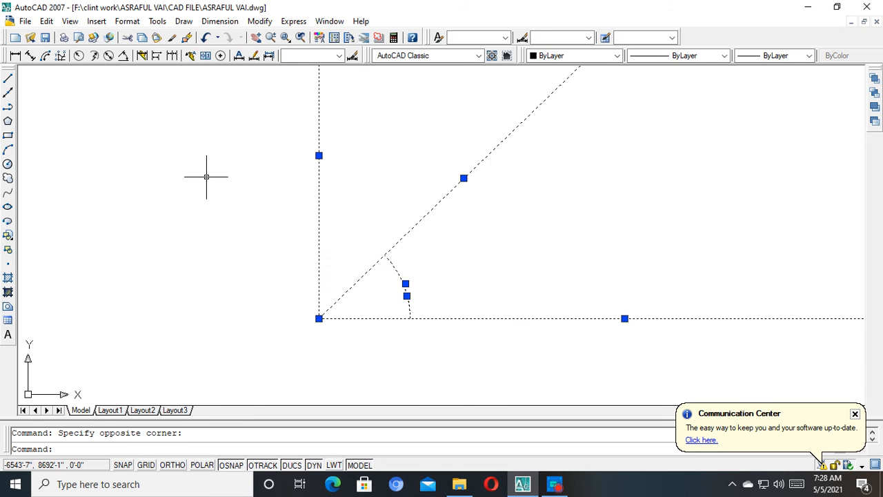
pyautogui.press('Delete')
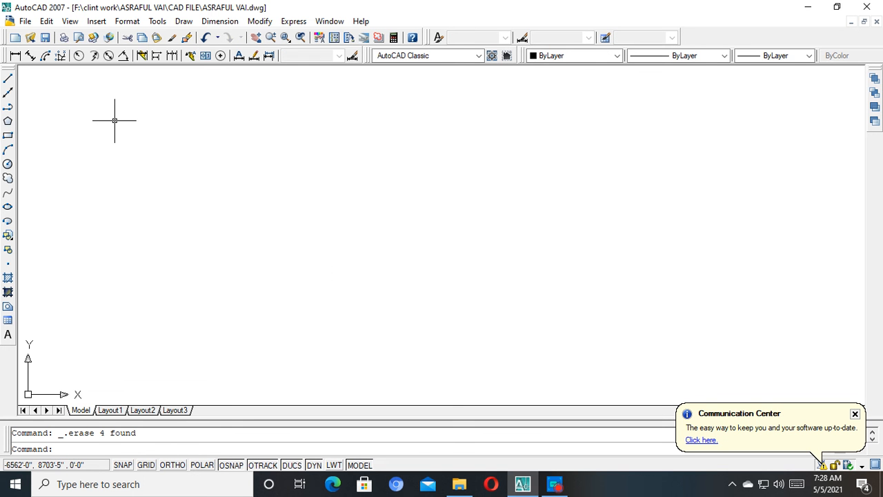
# Display the View toolbar and close it again.
pyautogui.rightClick(840, 43)
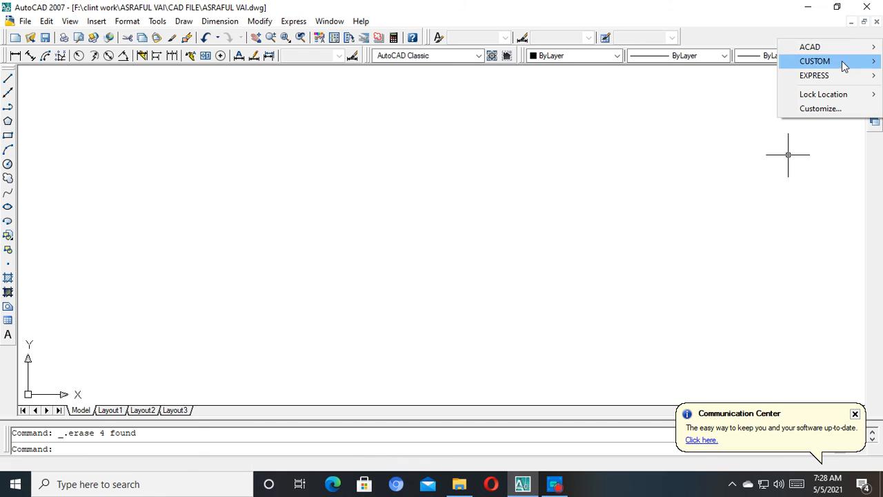
pyautogui.moveTo(830, 53)
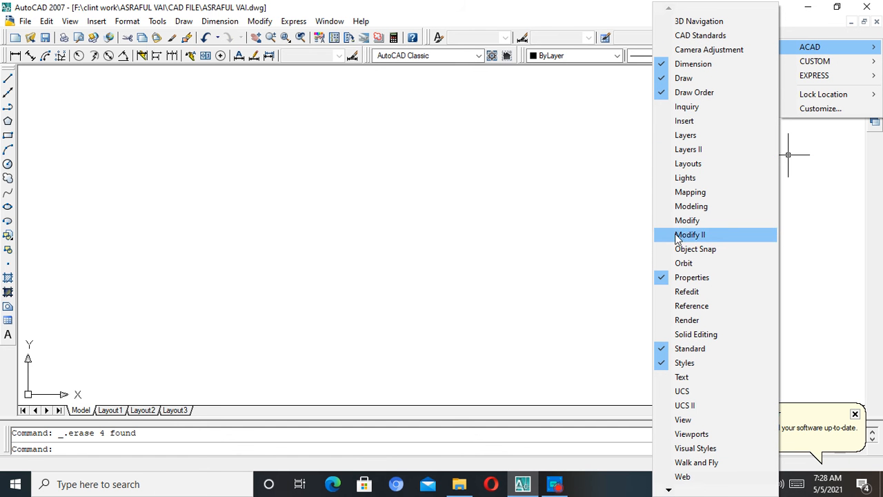
pyautogui.click(682, 421)
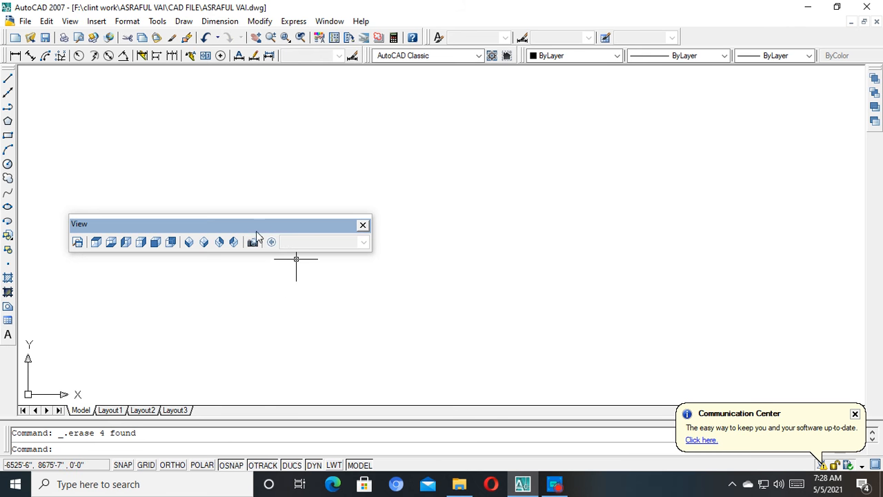
pyautogui.click(362, 225)
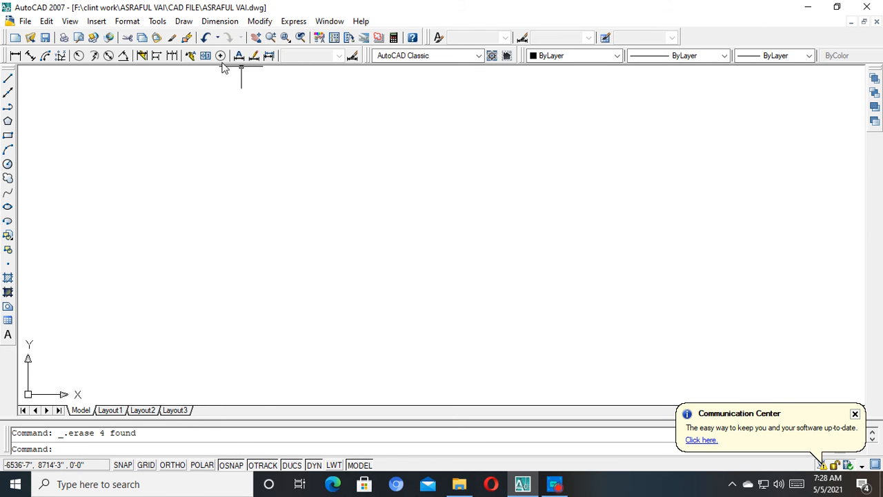
pyautogui.rightClick(857, 46)
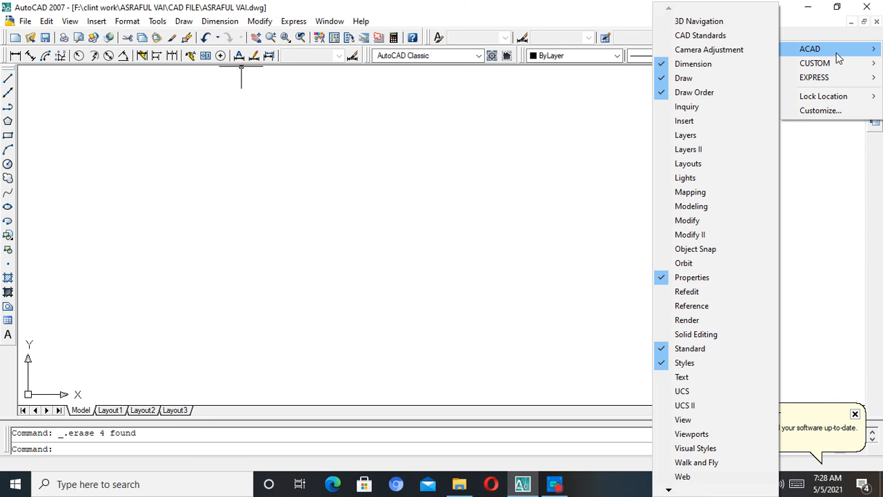
pyautogui.click(520, 219)
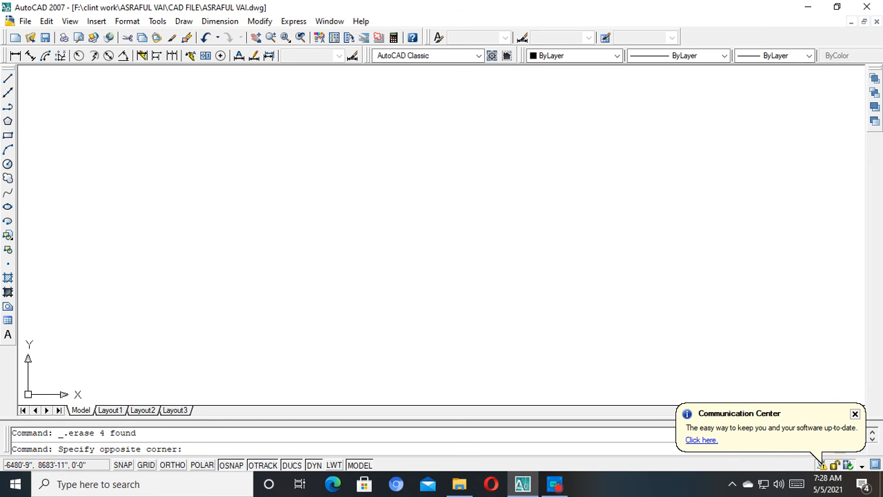
pyautogui.press('Escape')
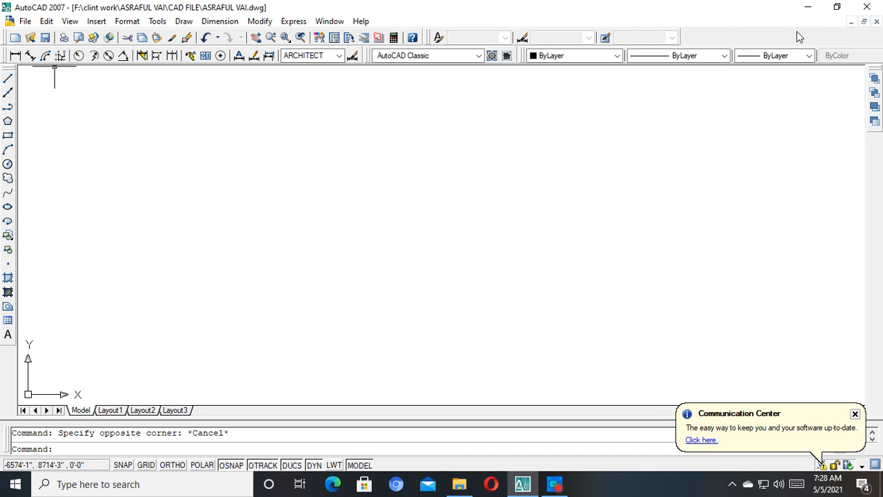
# Hide the Dimension toolbar and turn it back on.
pyautogui.rightClick(831, 36)
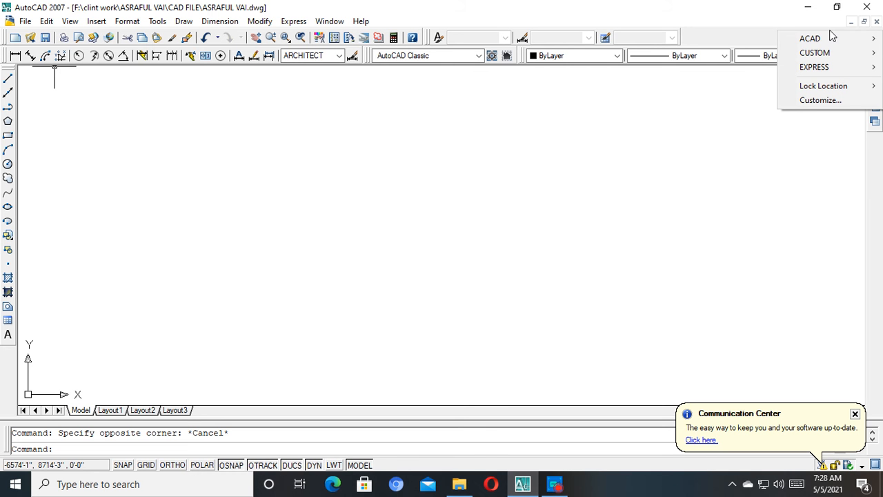
pyautogui.moveTo(814, 40)
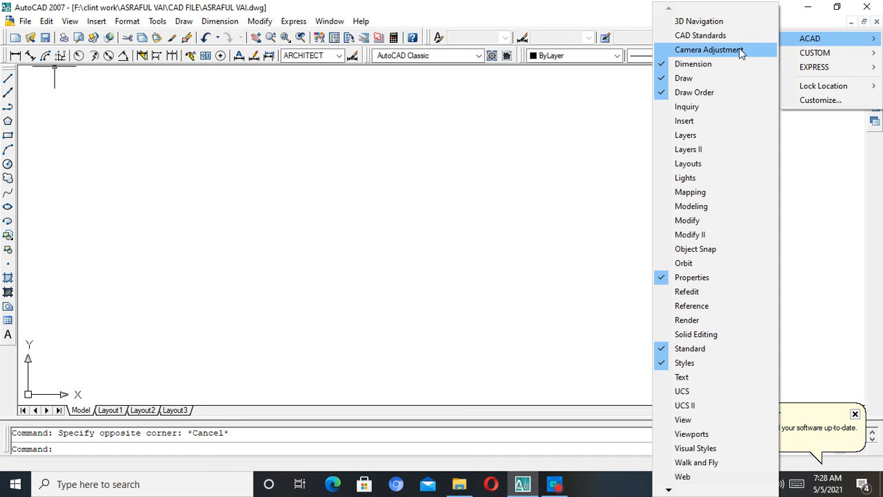
pyautogui.click(665, 65)
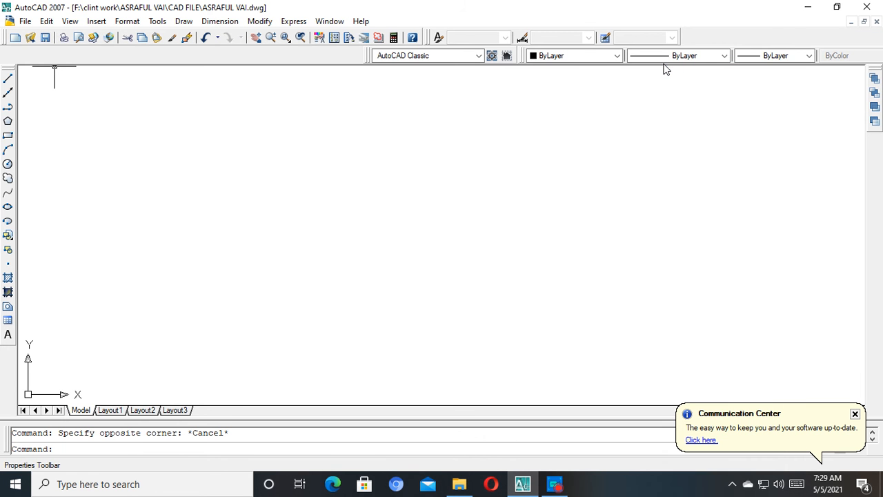
pyautogui.rightClick(789, 33)
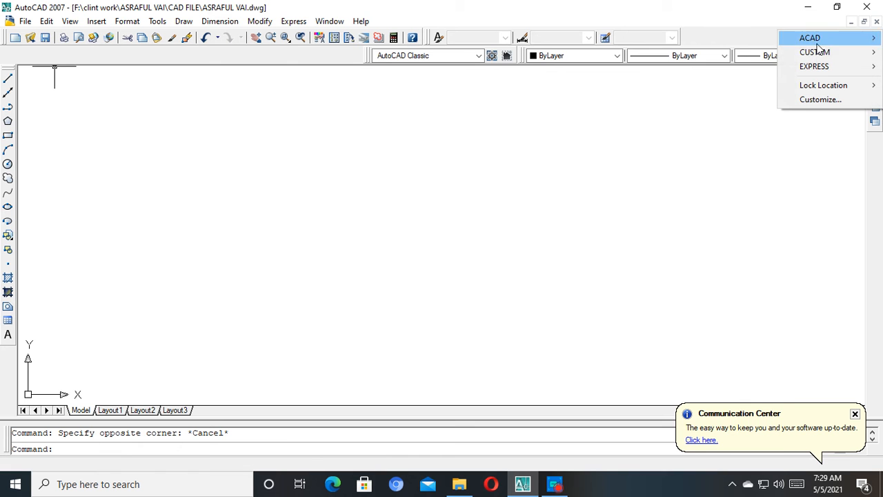
pyautogui.click(669, 63)
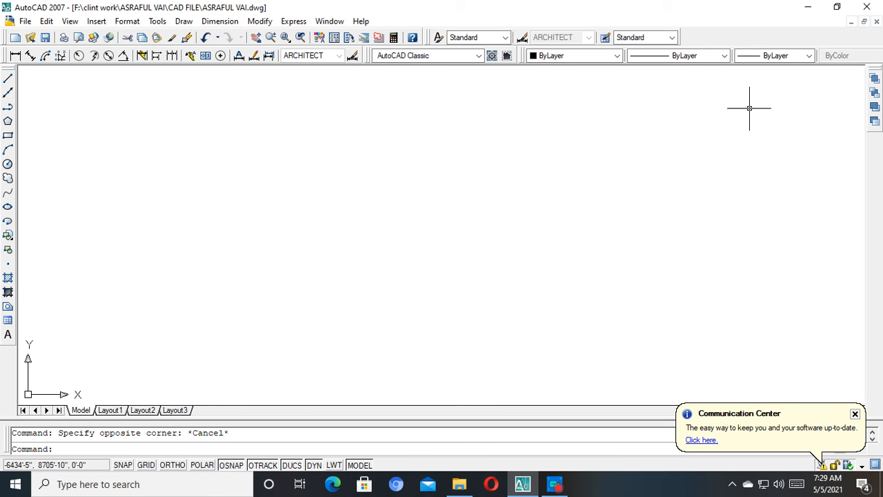
pyautogui.rightClick(854, 42)
pyautogui.moveTo(821, 55)
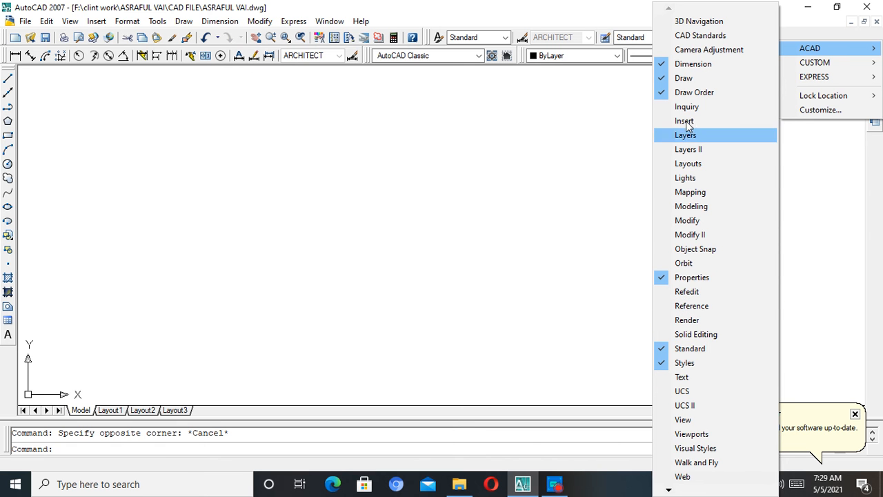
pyautogui.press('Escape')
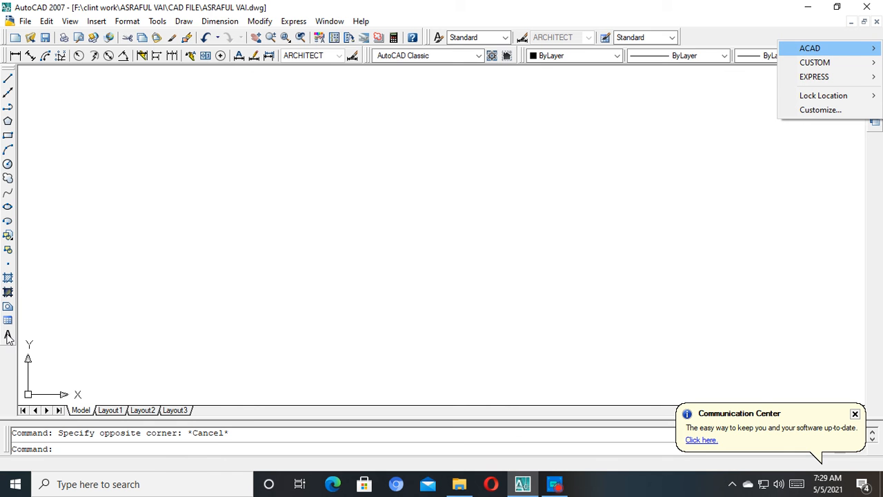
# Place a wide multiline text box in the empty drawing area and enter the text "bangladesh".
pyautogui.click(8, 336)
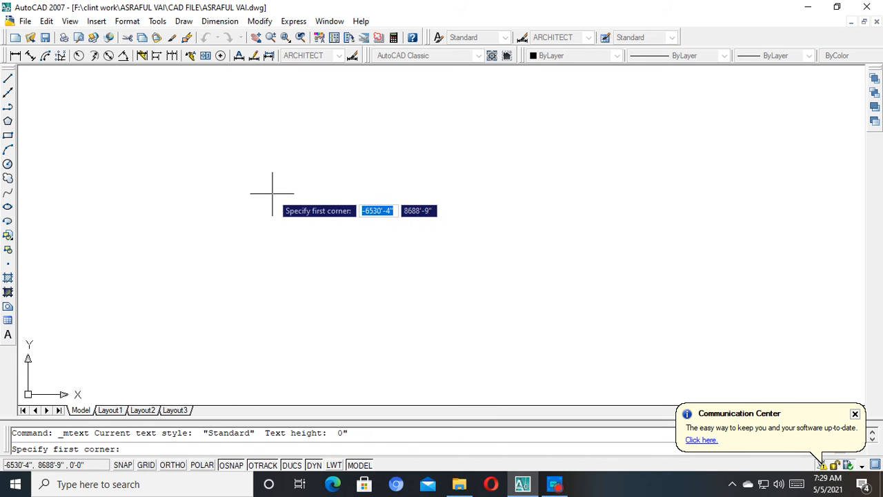
pyautogui.click(261, 218)
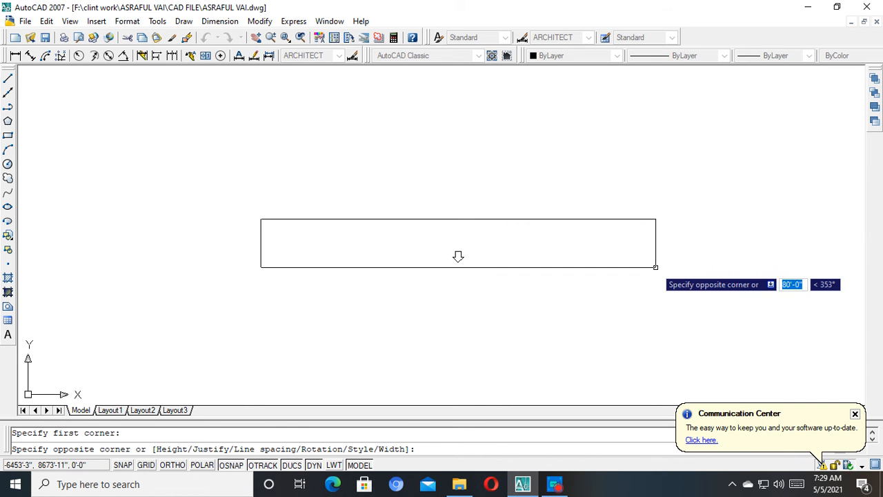
pyautogui.click(646, 293)
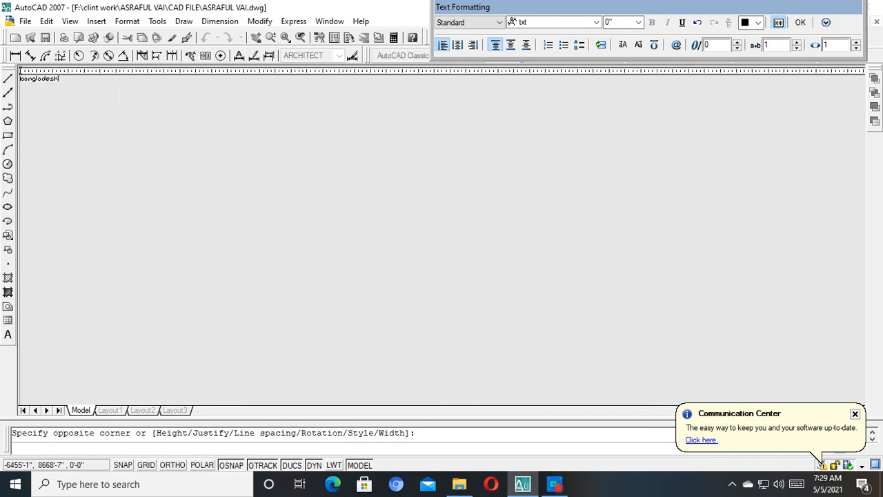
pyautogui.scroll(8, 35, 78)
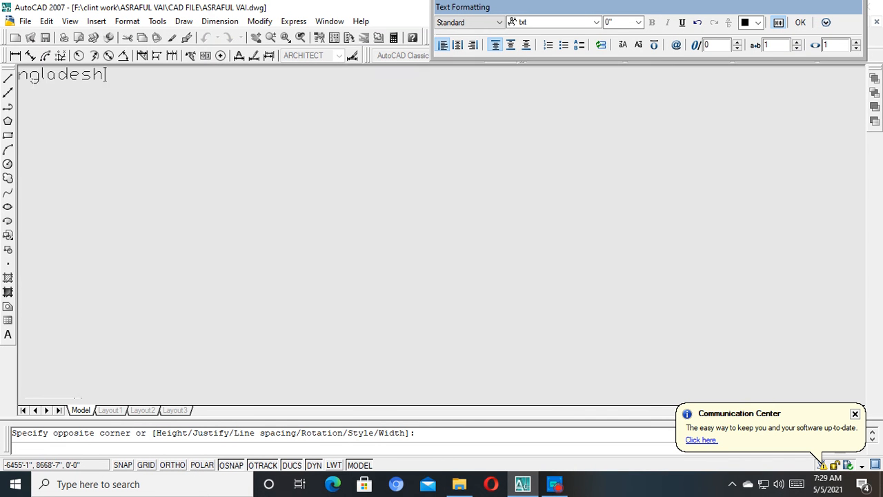
pyautogui.scroll(-6, 116, 95)
pyautogui.scroll(2, 81, 86)
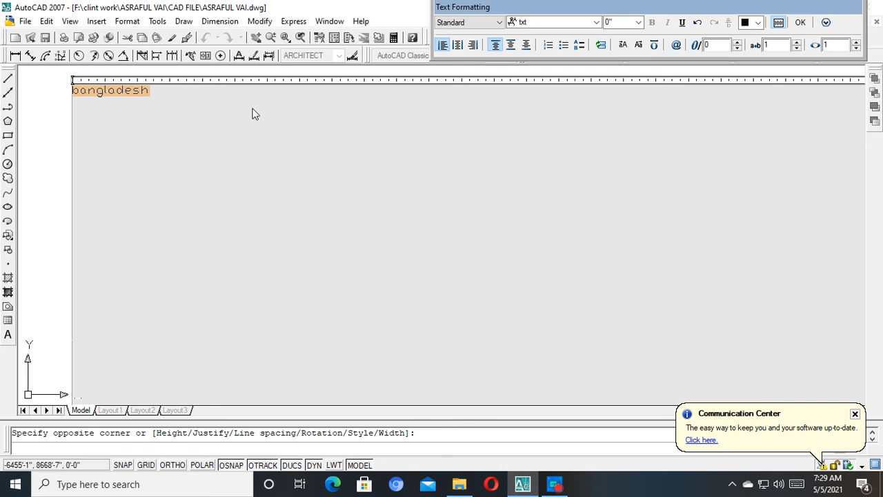
# Select the whole word bangladesh, try the UniversalMath1 BT font on it, and settle on the Vivaldi font.
pyautogui.click(150, 91)
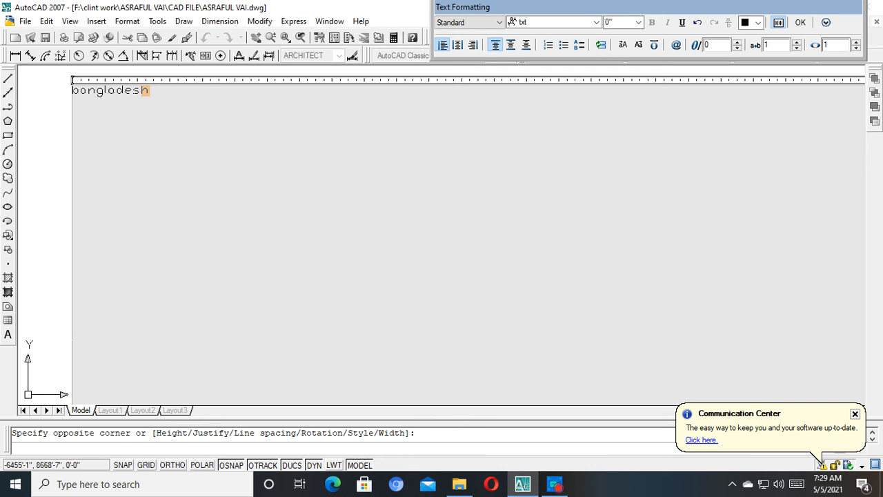
pyautogui.click(566, 23)
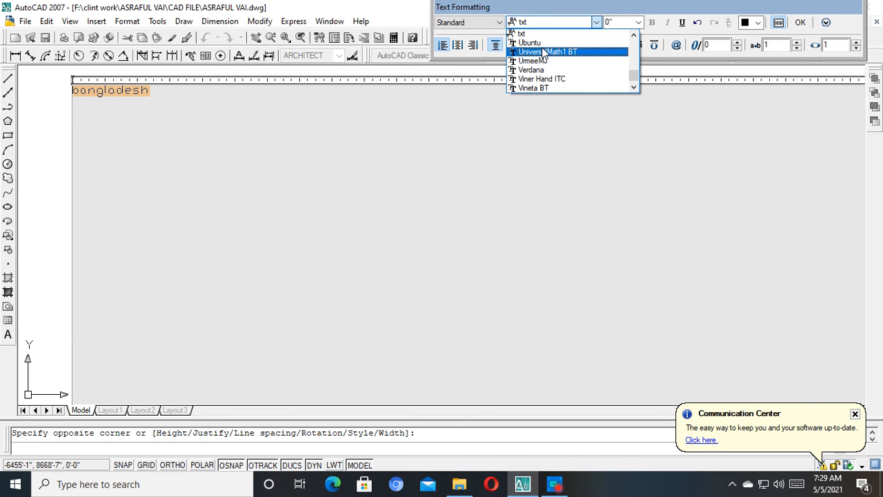
pyautogui.click(545, 52)
pyautogui.scroll(4, 120, 91)
pyautogui.moveTo(170, 97); pyautogui.dragTo(349, 139, button='middle')
pyautogui.click(547, 24)
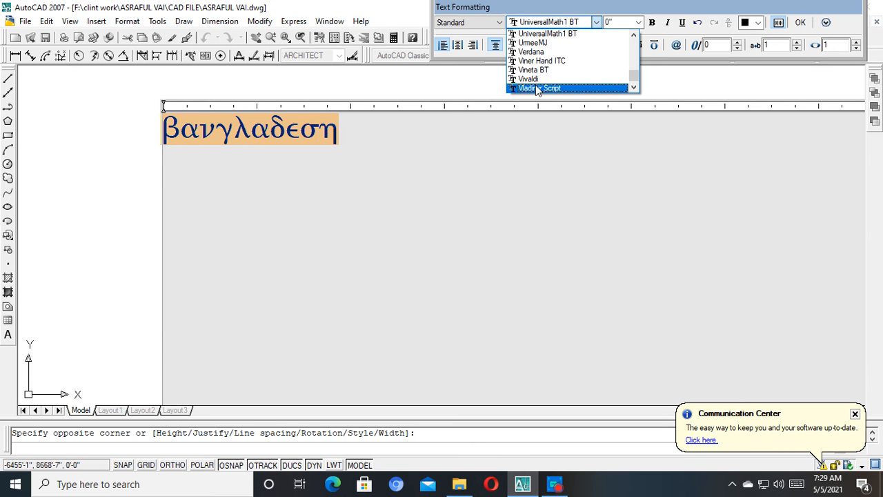
pyautogui.click(531, 78)
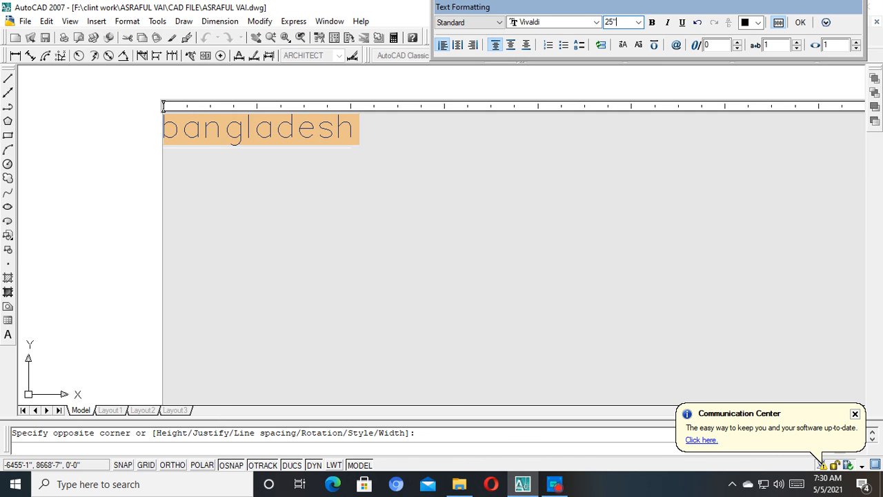
# Try a text height of 25" for the selected word and enlarge it to 4'.
pyautogui.write('25')
pyautogui.press('Return')
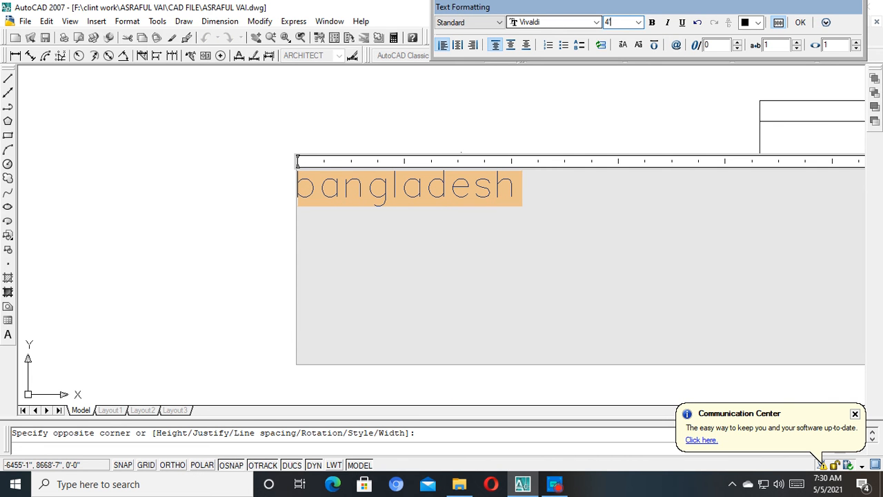
pyautogui.write('4')
pyautogui.press('Return')
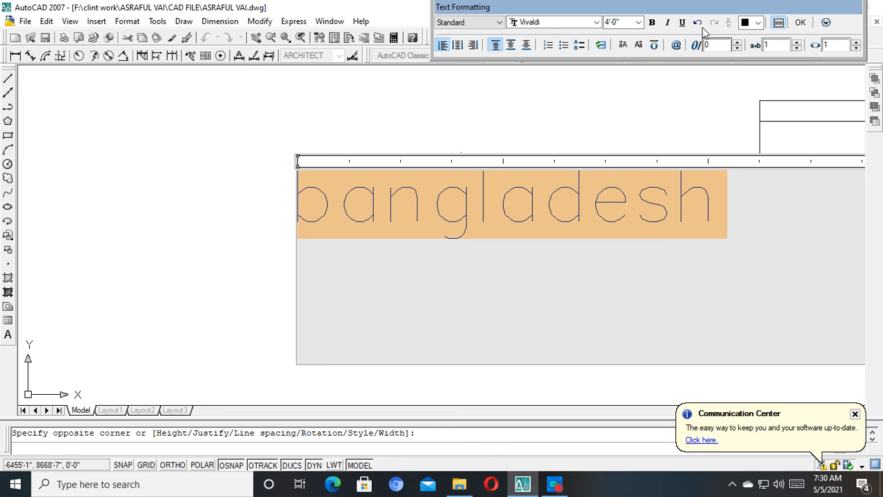
# Colour the selected word red, change it to green, and finish the multiline text.
pyautogui.click(745, 22)
pyautogui.click(763, 60)
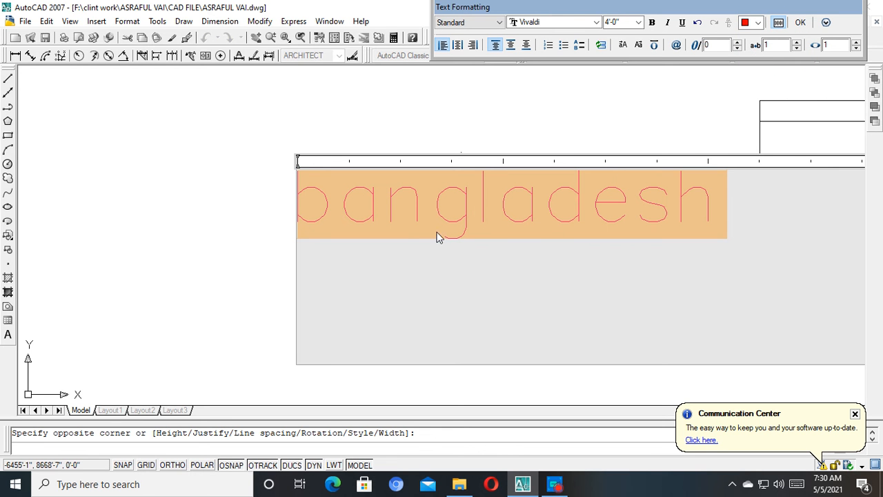
pyautogui.click(746, 23)
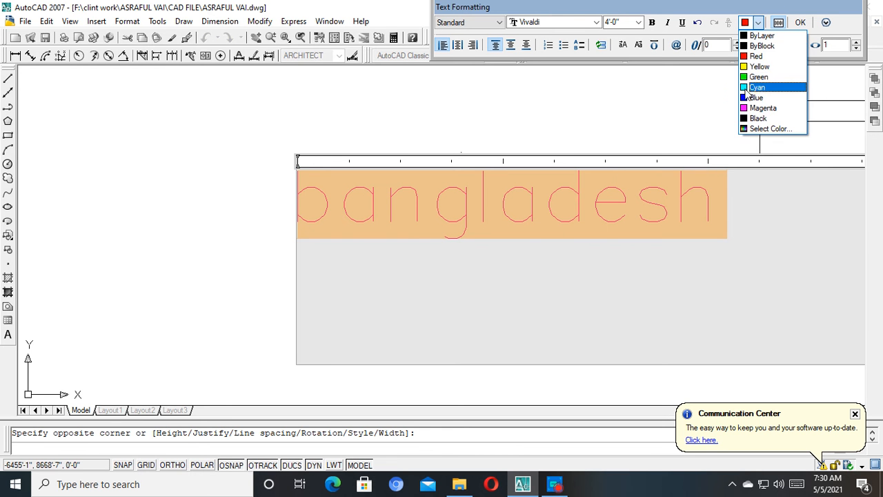
pyautogui.click(753, 83)
pyautogui.moveTo(701, 210); pyautogui.dragTo(552, 234, button='middle')
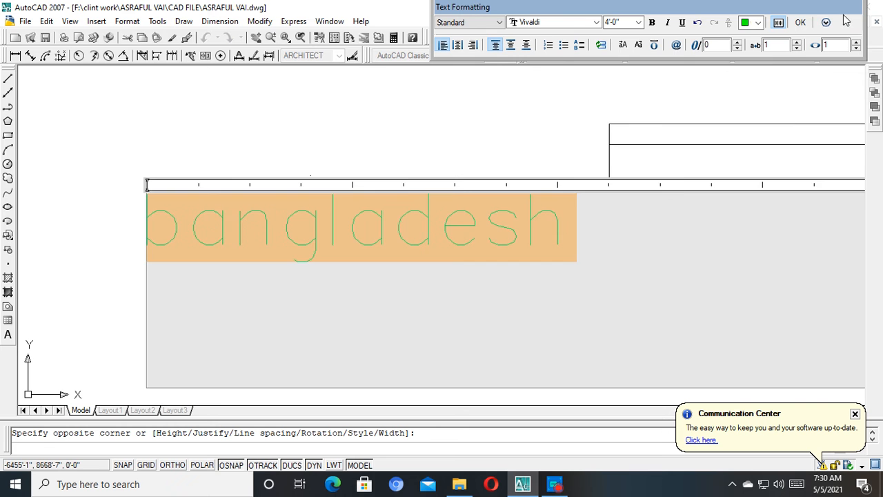
pyautogui.click(801, 22)
pyautogui.scroll(-2, 572, 221)
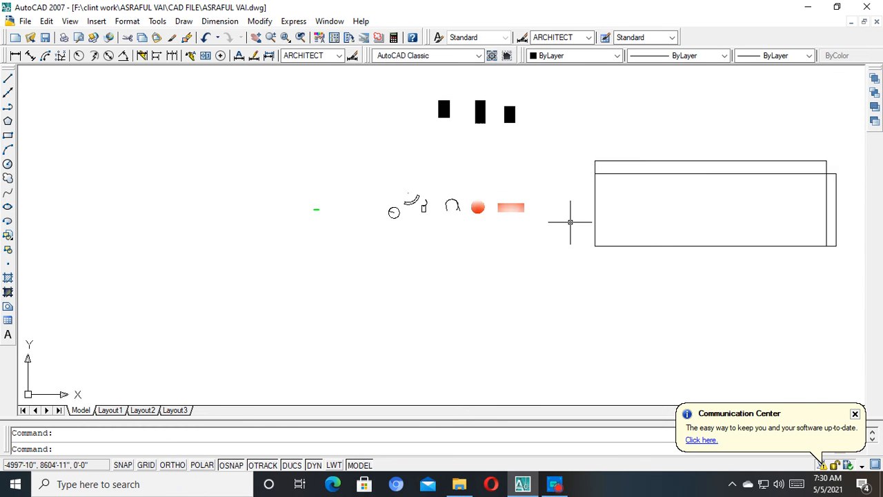
pyautogui.scroll(5, 349, 214)
pyautogui.scroll(8, 248, 207)
pyautogui.moveTo(191, 171); pyautogui.dragTo(351, 221, button='middle')
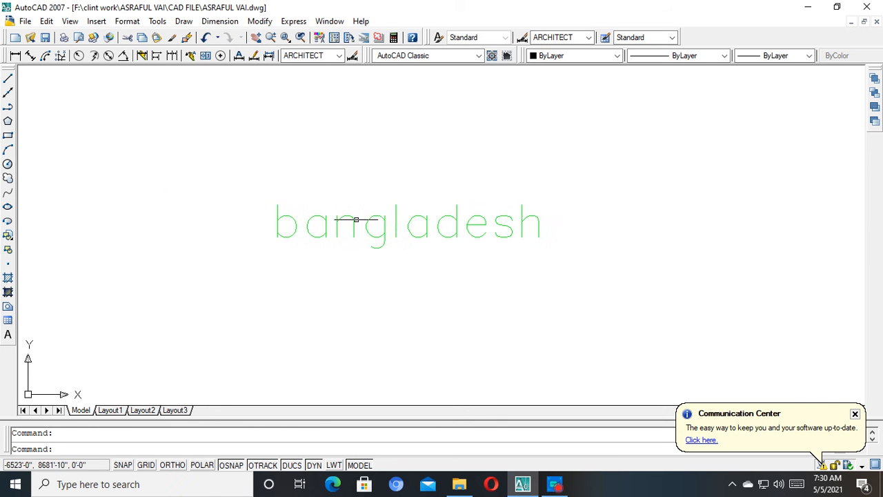
pyautogui.scroll(5, 338, 220)
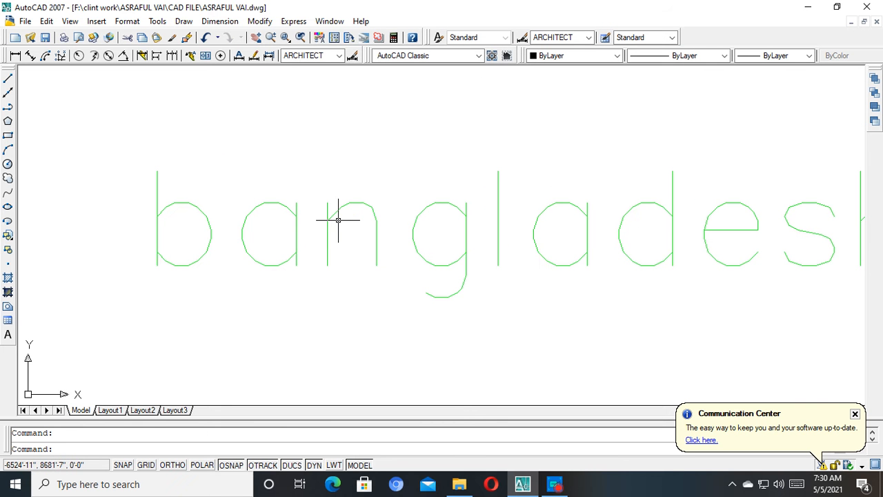
# Delete the green bangladesh text from the drawing.
pyautogui.scroll(-5, 340, 219)
pyautogui.click(414, 254)
pyautogui.click(315, 216)
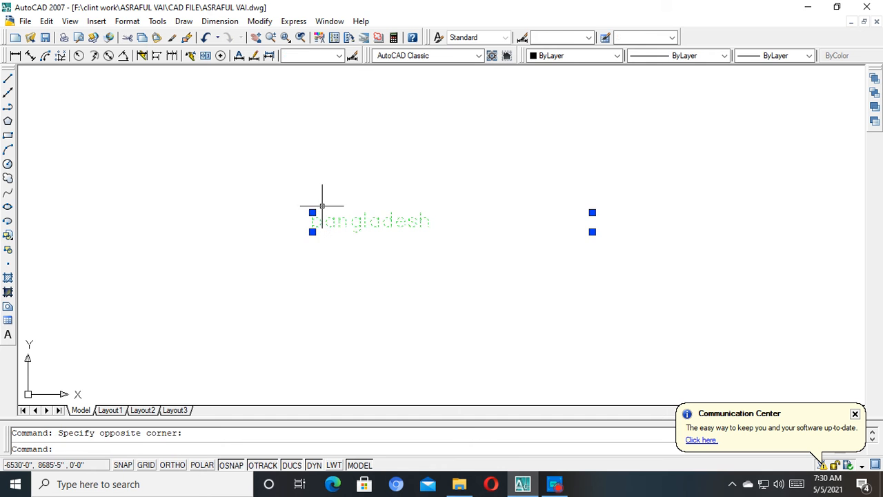
pyautogui.press('Delete')
# Open the settings for inserting a table.
pyautogui.click(8, 322)
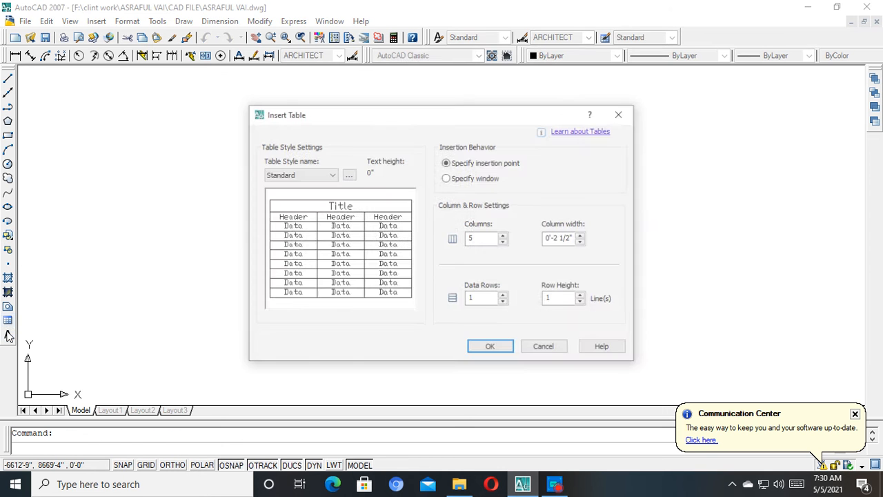
pyautogui.click(621, 113)
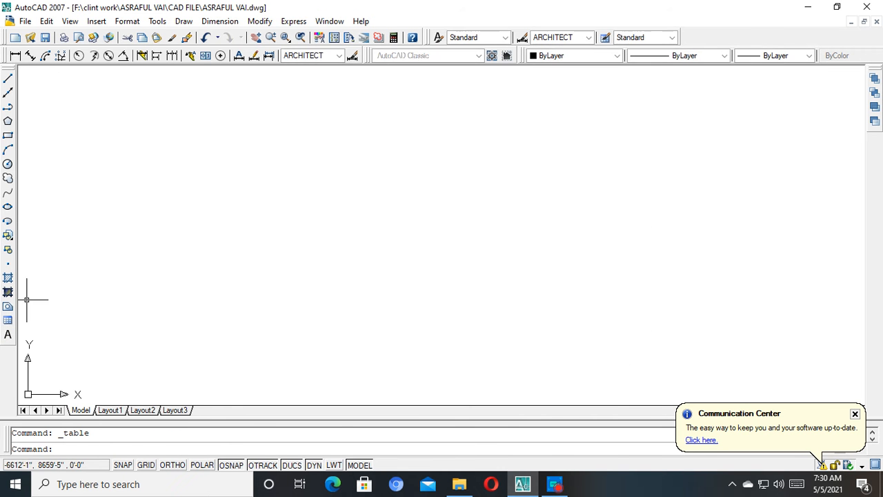
pyautogui.click(7, 335)
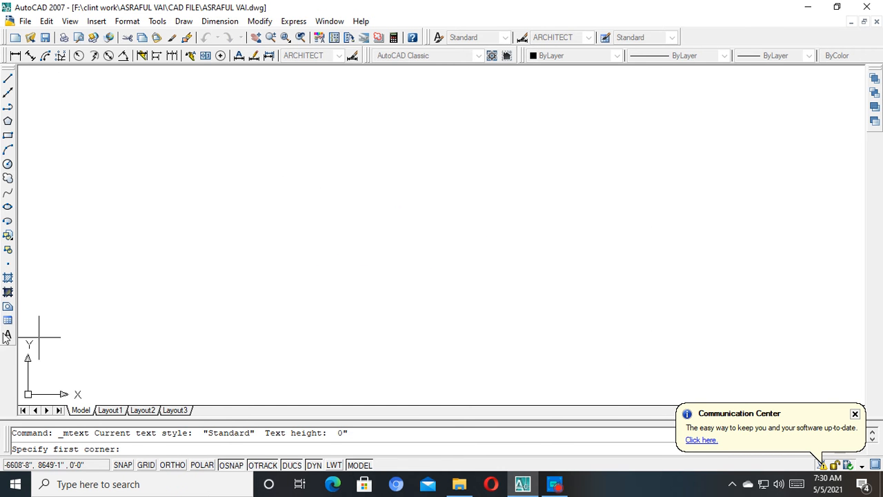
pyautogui.press('Escape')
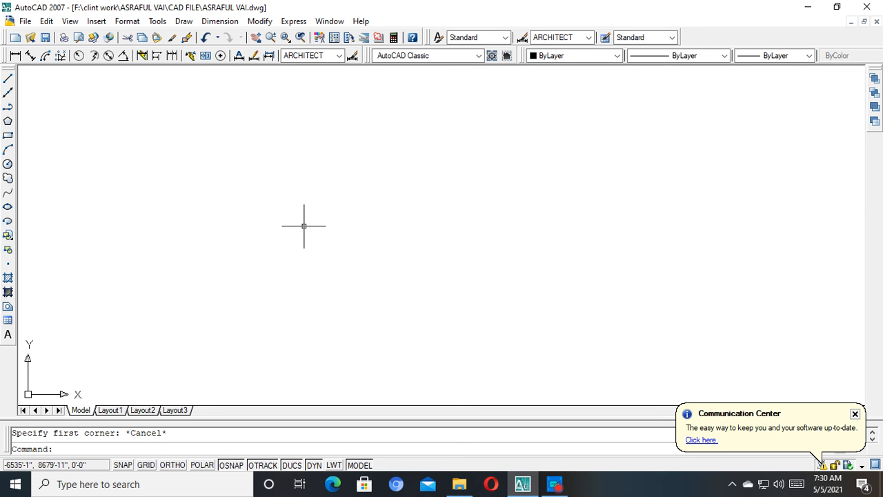
pyautogui.scroll(-5, 99, 280)
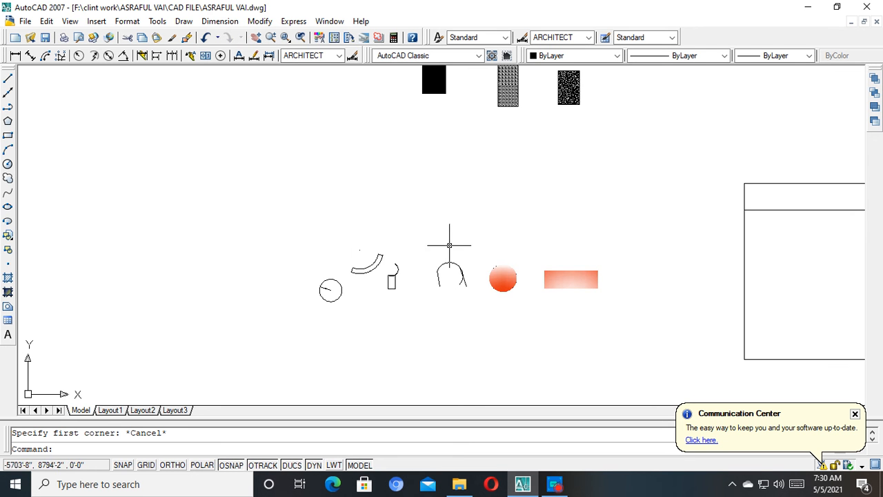
pyautogui.moveTo(560, 305)
pyautogui.mouseDown(button='middle')
pyautogui.moveTo(436, 311)
pyautogui.moveTo(81, 287)
pyautogui.mouseUp(button='middle')
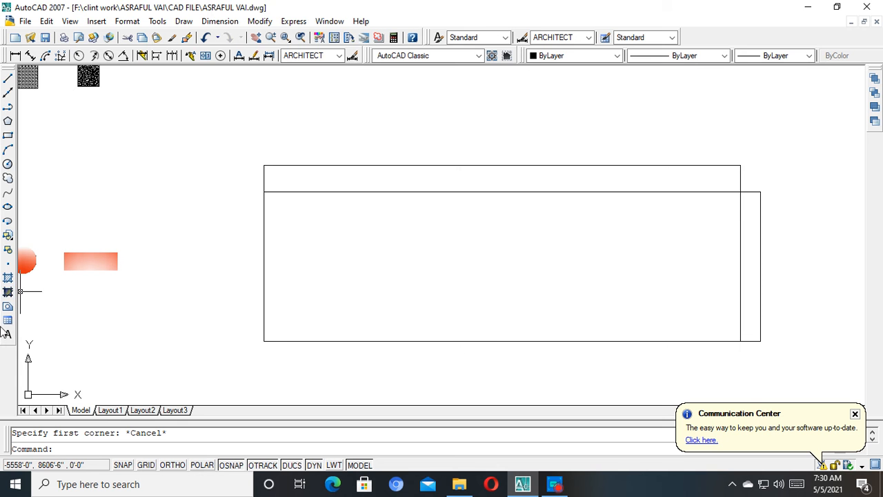
pyautogui.write('tx')
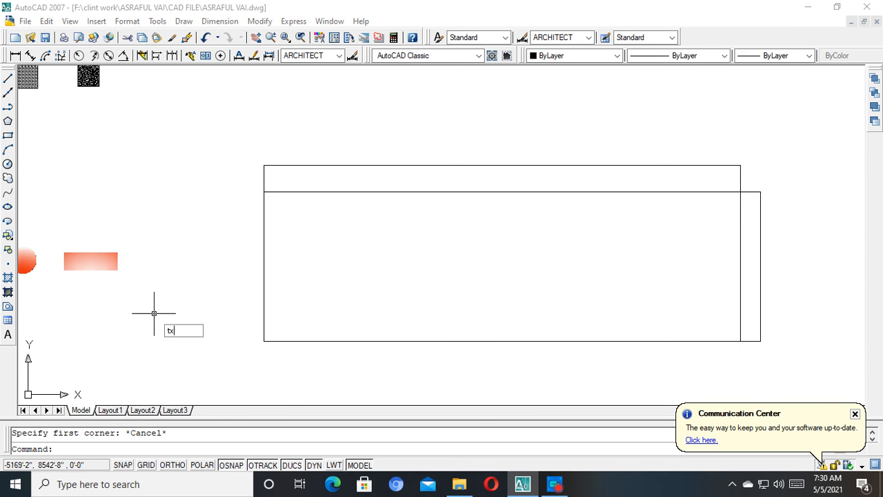
pyautogui.press('Return')
pyautogui.click(520, 280)
pyautogui.press('Escape')
pyautogui.write('t')
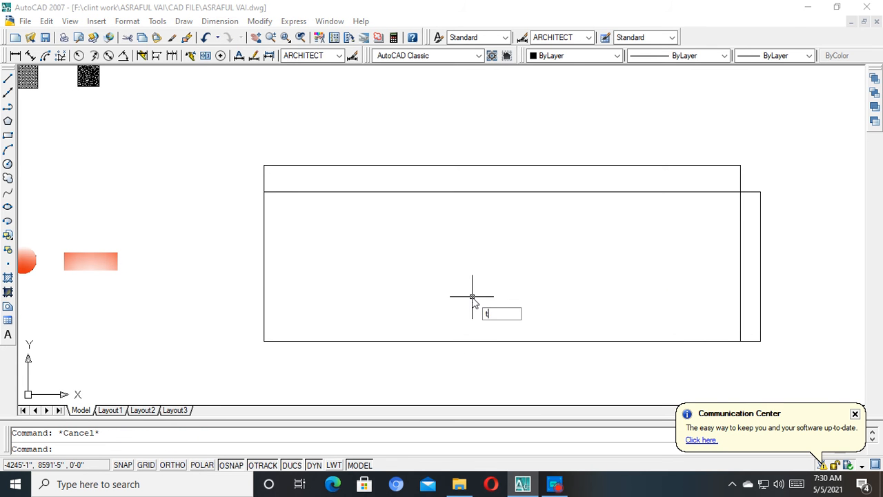
pyautogui.press('Return')
pyautogui.click(403, 269)
pyautogui.click(529, 295)
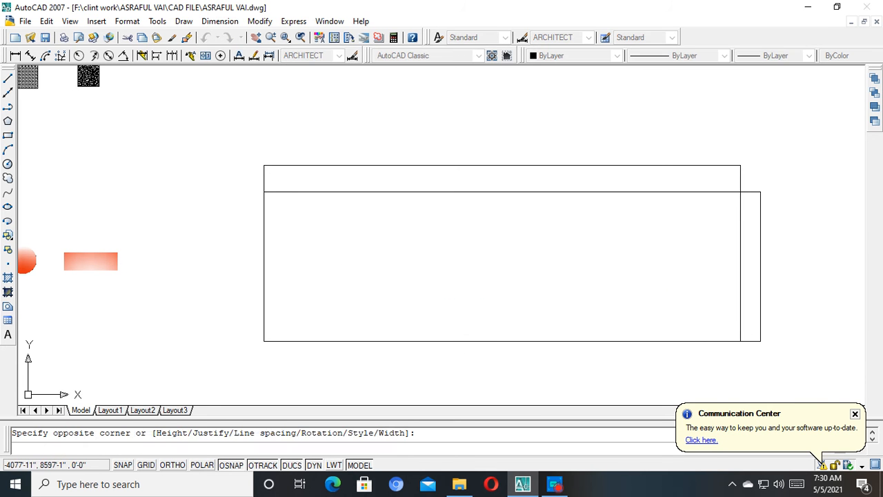
pyautogui.press('Escape')
# Create multiline text reading "dj gemn,emn,zd" in a box inside the large rectangle, with a text height of 5'-0".
pyautogui.press('Return')
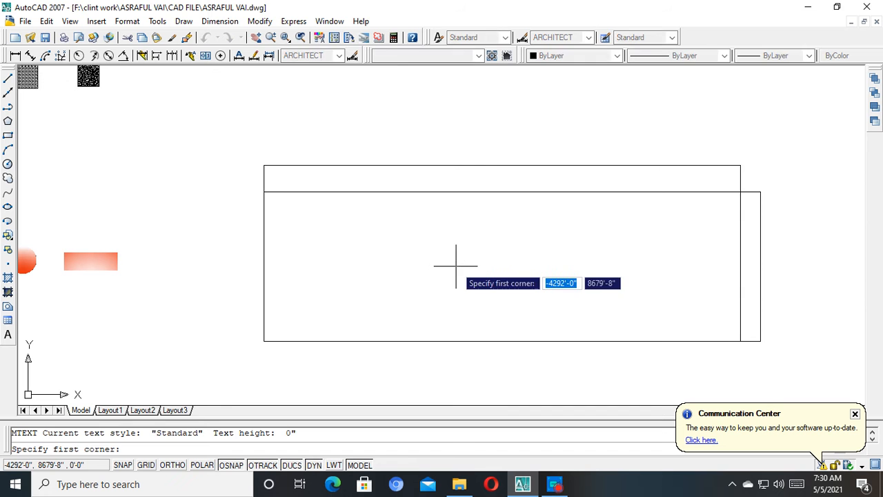
pyautogui.click(366, 244)
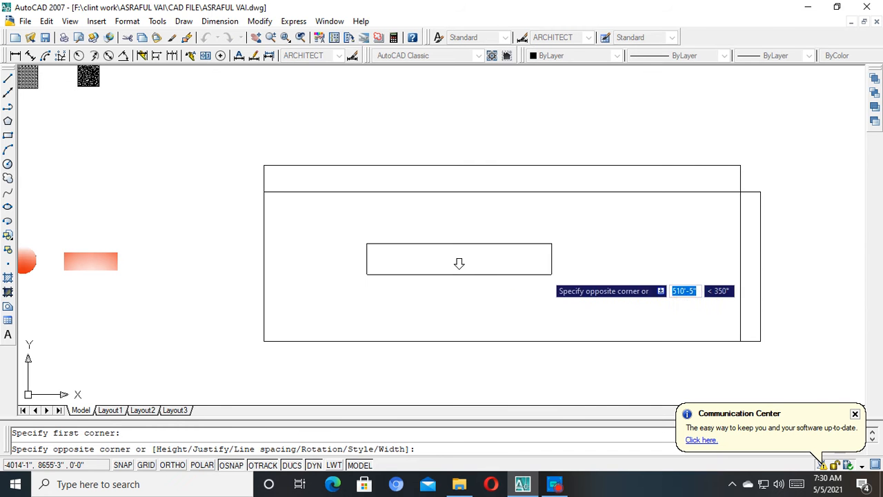
pyautogui.click(684, 305)
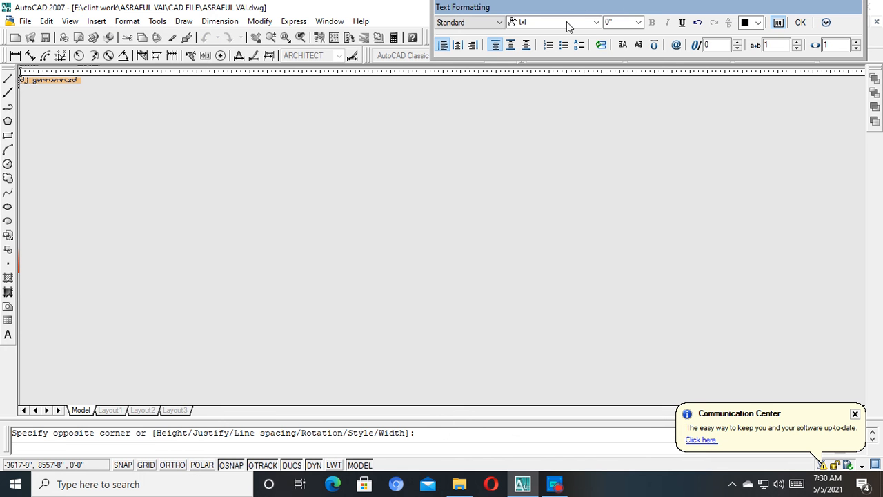
pyautogui.click(620, 22)
pyautogui.write('5')
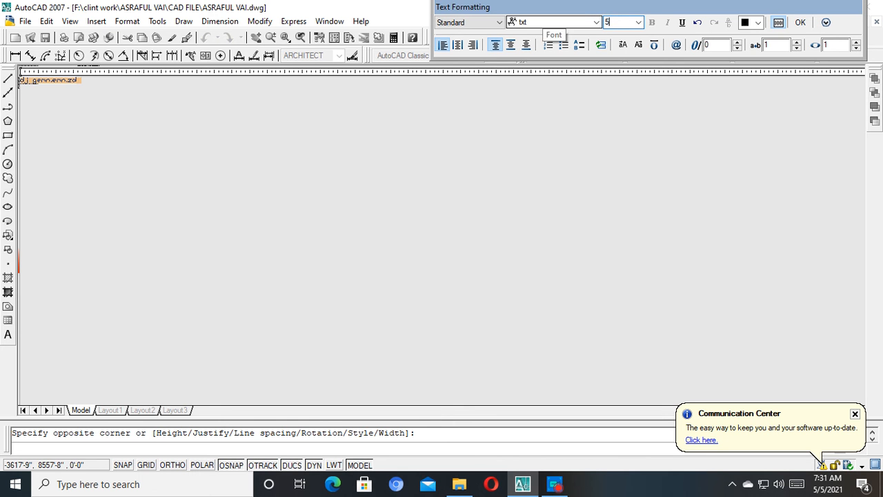
pyautogui.press('Return')
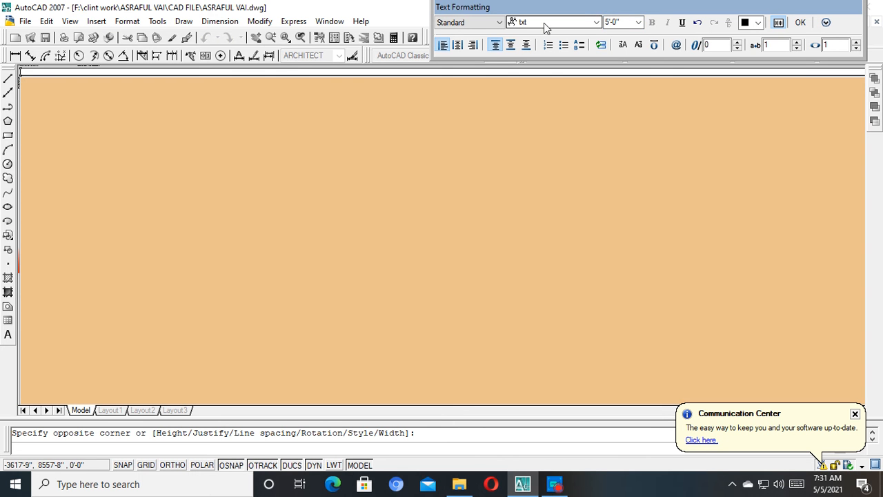
# Colour the multiline text yellow and place it in the drawing.
pyautogui.click(756, 23)
pyautogui.click(757, 66)
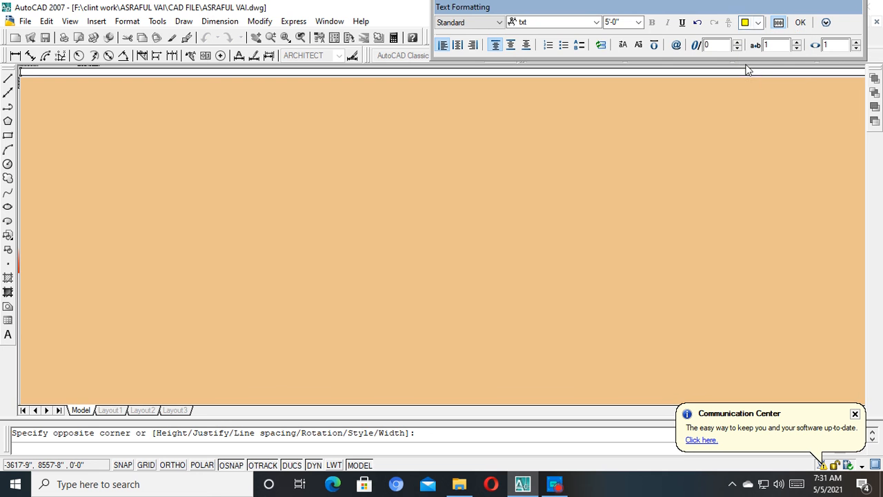
pyautogui.click(800, 23)
pyautogui.scroll(5, 498, 231)
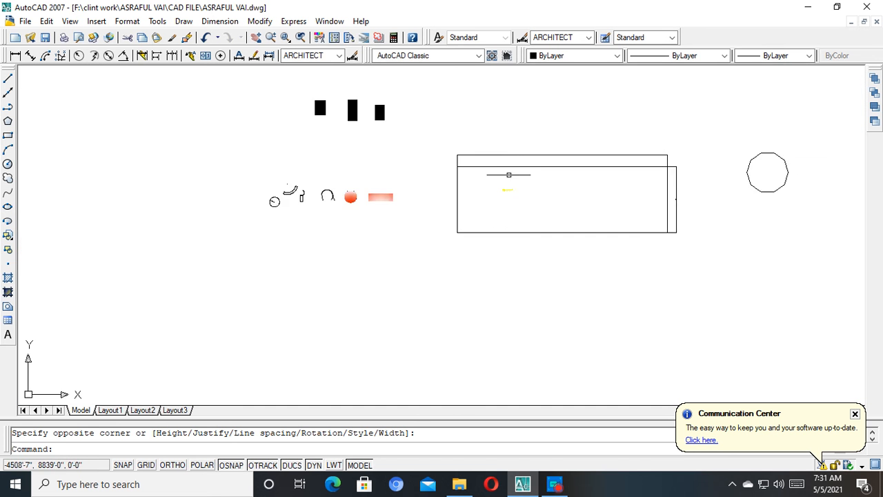
pyautogui.scroll(3, 500, 218)
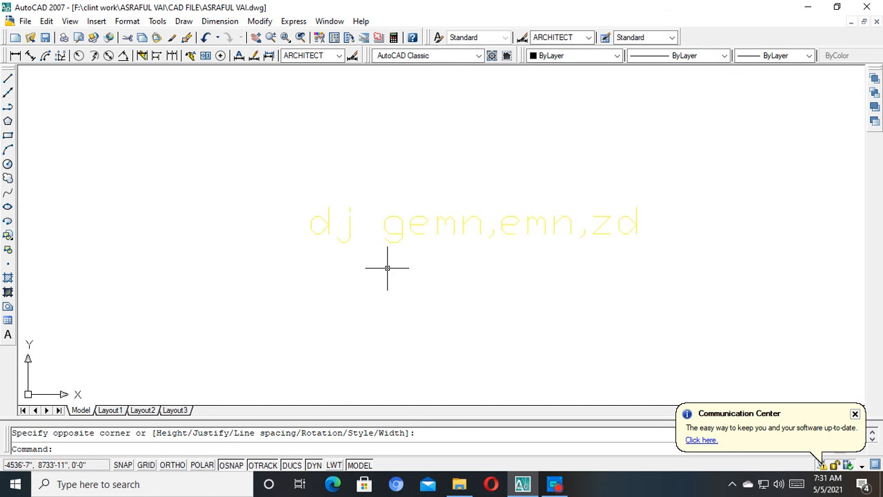
# Erase the yellow text from inside the large rectangle.
pyautogui.click(402, 229)
pyautogui.press('Escape')
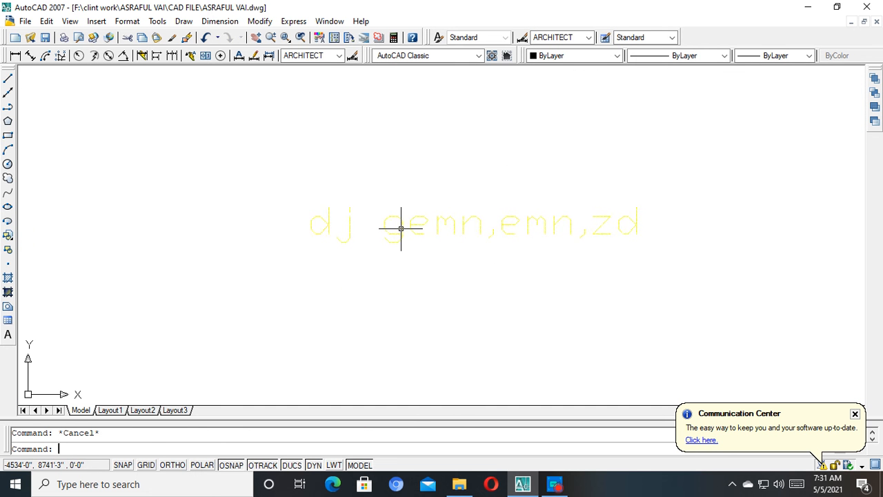
pyautogui.scroll(-6, 402, 229)
pyautogui.click(444, 260)
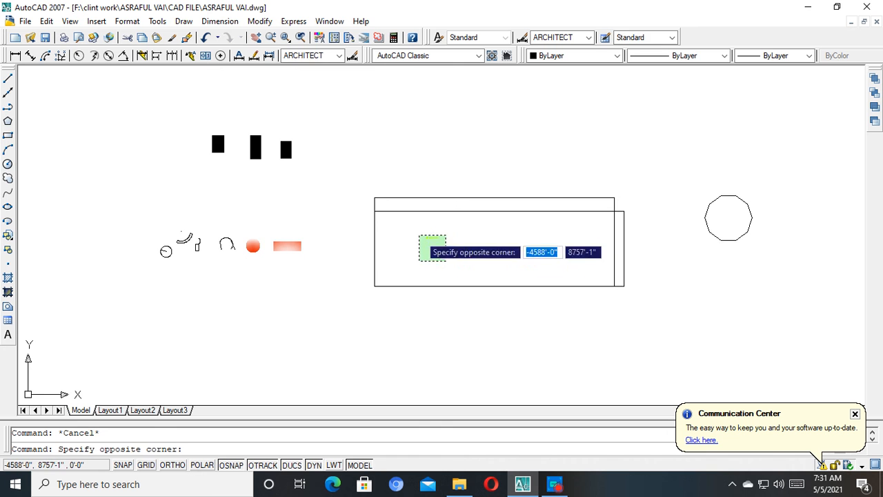
pyautogui.click(418, 234)
pyautogui.press('Delete')
pyautogui.scroll(-3, 421, 227)
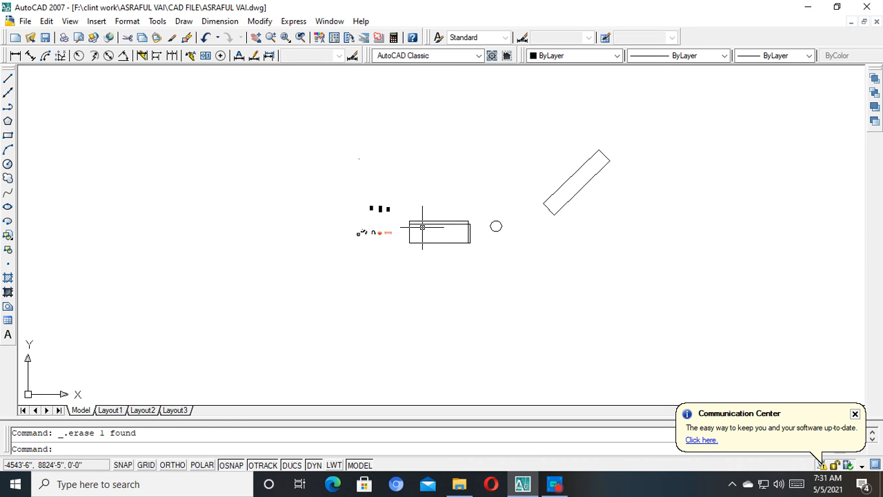
pyautogui.scroll(3, 422, 227)
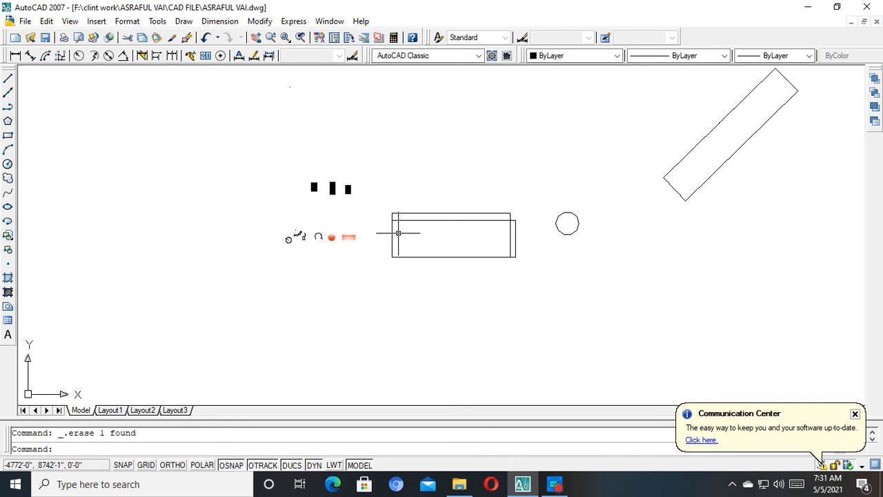
pyautogui.click(7, 336)
pyautogui.press('Escape')
# Examine the text formatting of the DINING label and the look of the KITCHEN label in the ground floor plan.
pyautogui.scroll(-5, 307, 249)
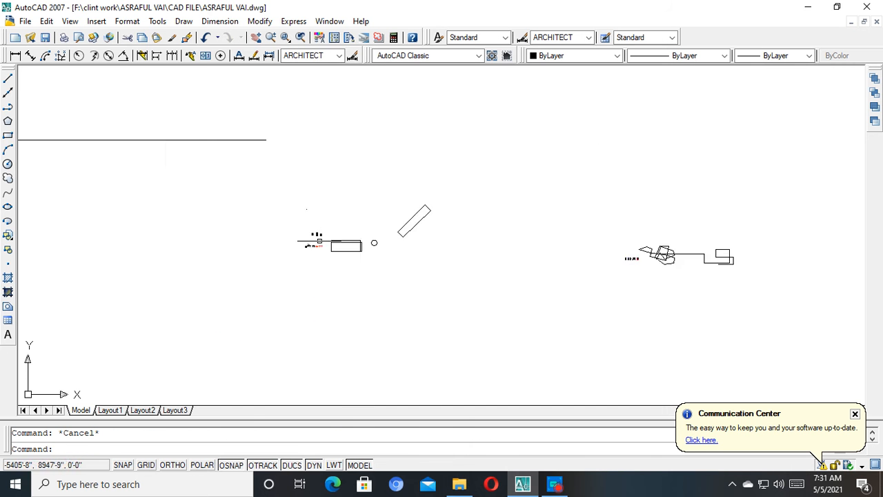
pyautogui.scroll(-3, 319, 241)
pyautogui.scroll(3, 543, 239)
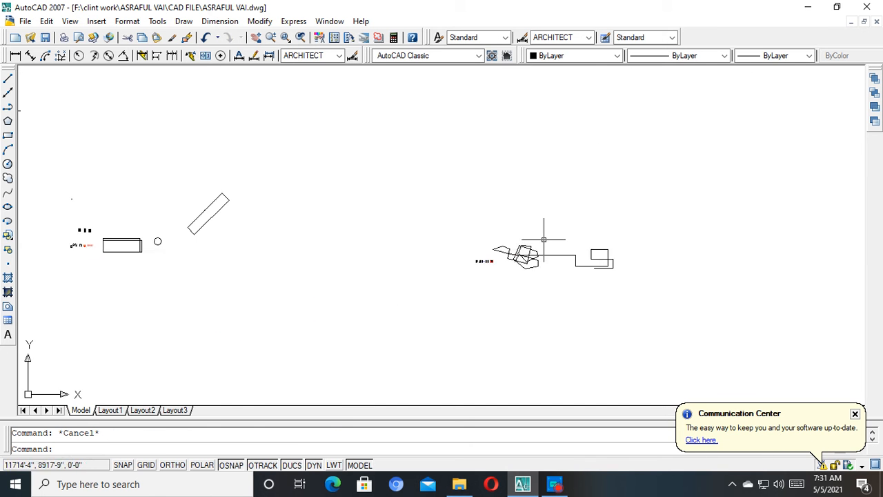
pyautogui.scroll(6, 539, 251)
pyautogui.scroll(5, 289, 304)
pyautogui.scroll(5, 202, 230)
pyautogui.moveTo(222, 217); pyautogui.dragTo(603, 254, button='middle')
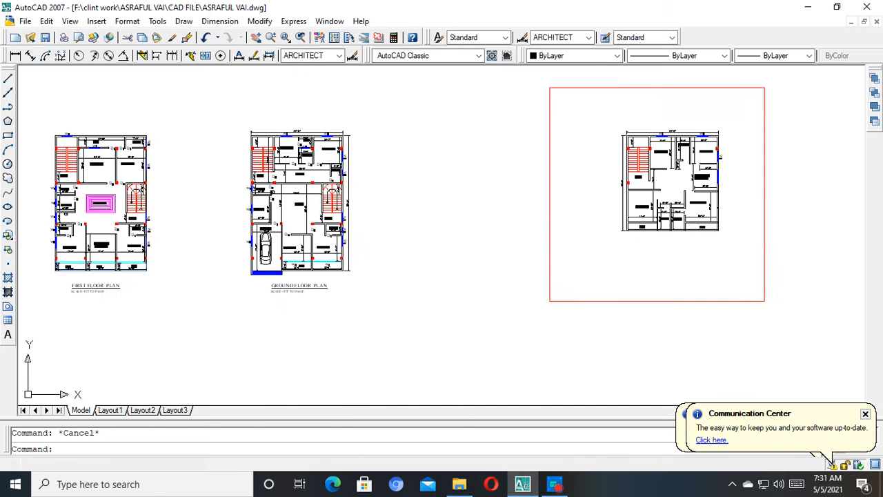
pyautogui.scroll(10, 289, 199)
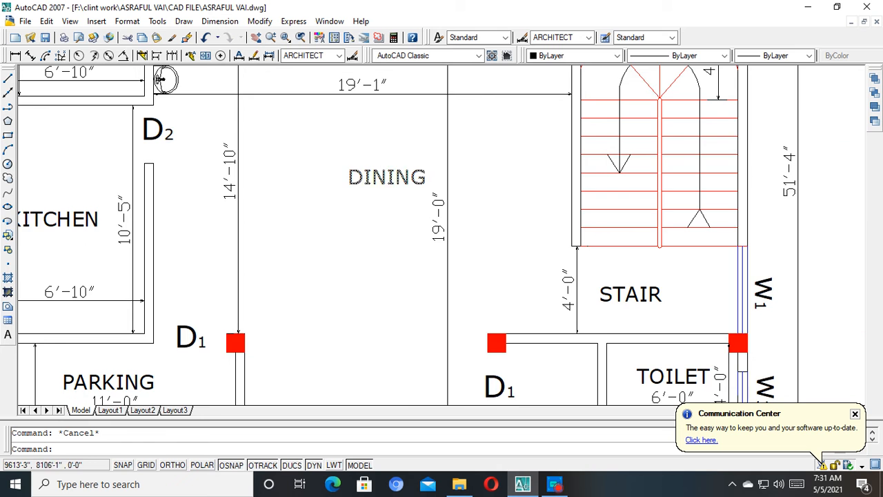
pyautogui.scroll(3, 372, 166)
pyautogui.doubleClick(375, 176)
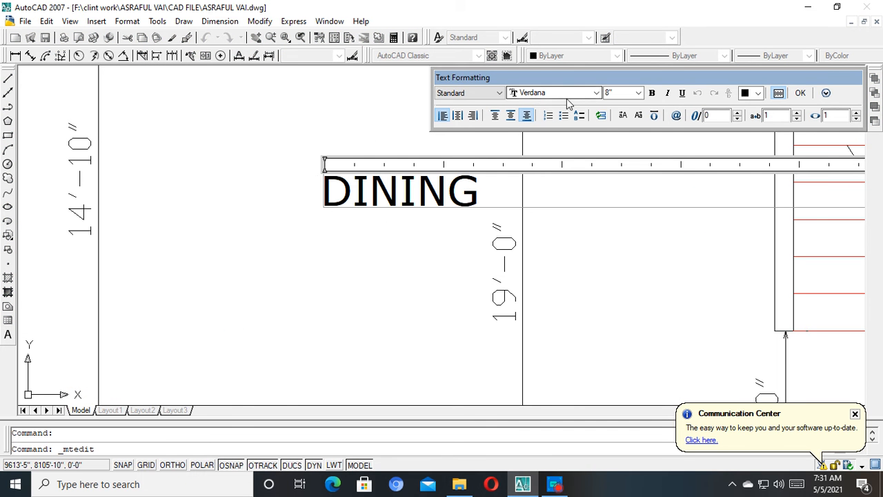
pyautogui.click(371, 148)
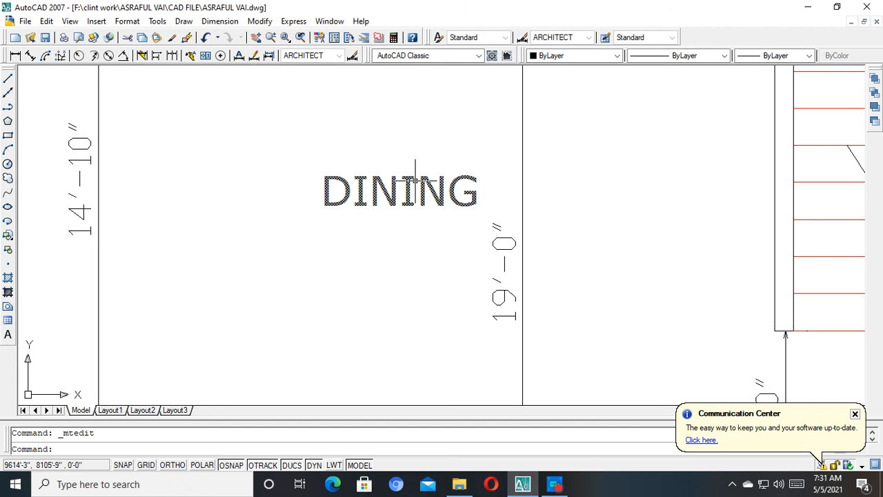
pyautogui.scroll(-6, 403, 200)
pyautogui.scroll(7, 221, 217)
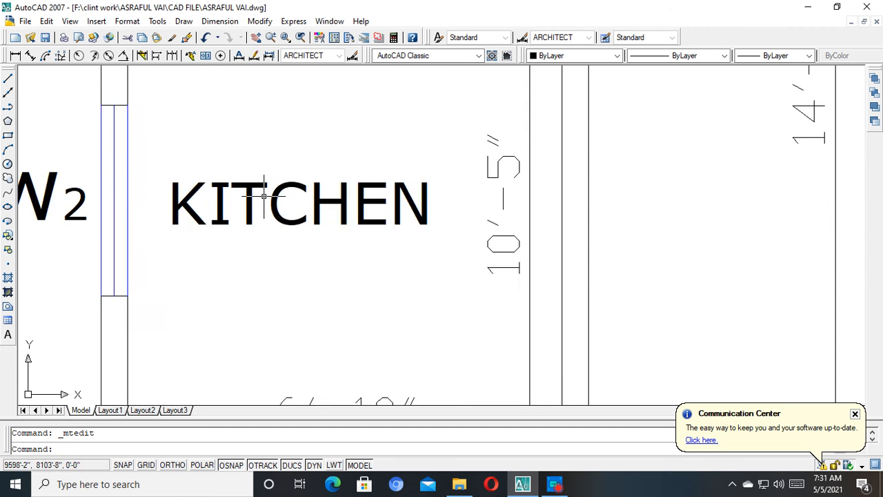
pyautogui.scroll(-8, 269, 197)
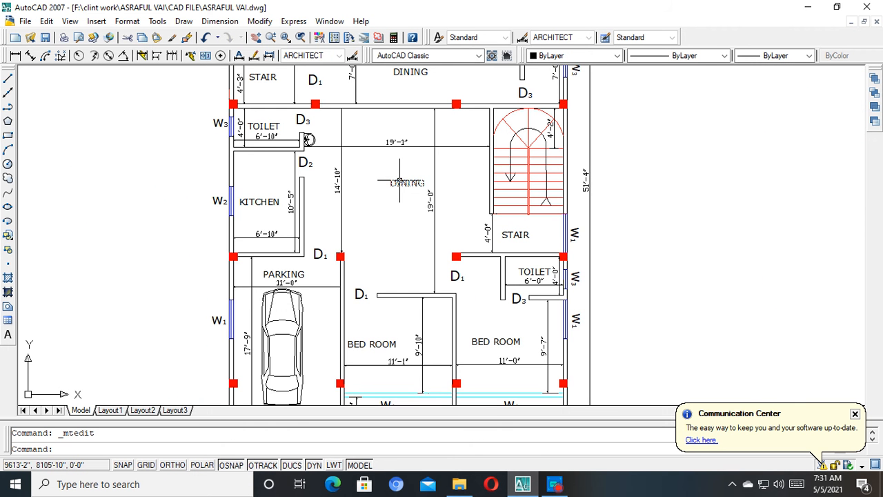
# Erase all the stray polylines and polygons beside the row of floor plans.
pyautogui.scroll(-10, 400, 181)
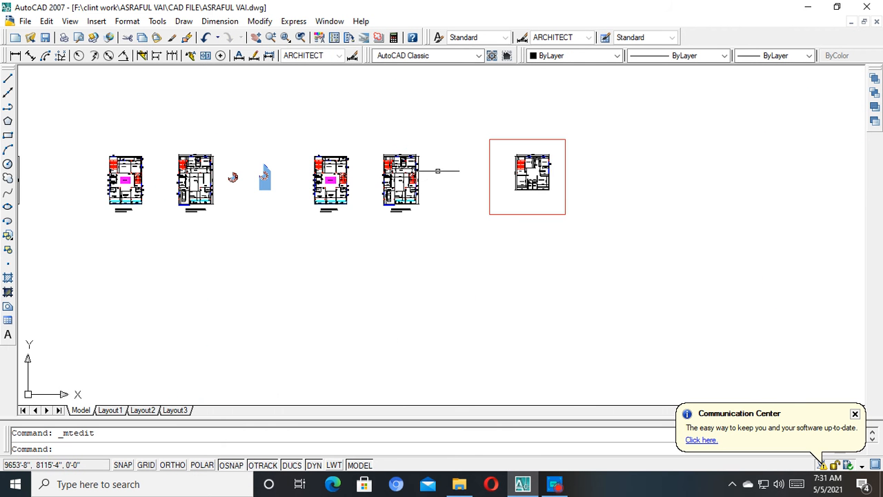
pyautogui.scroll(-10, 577, 174)
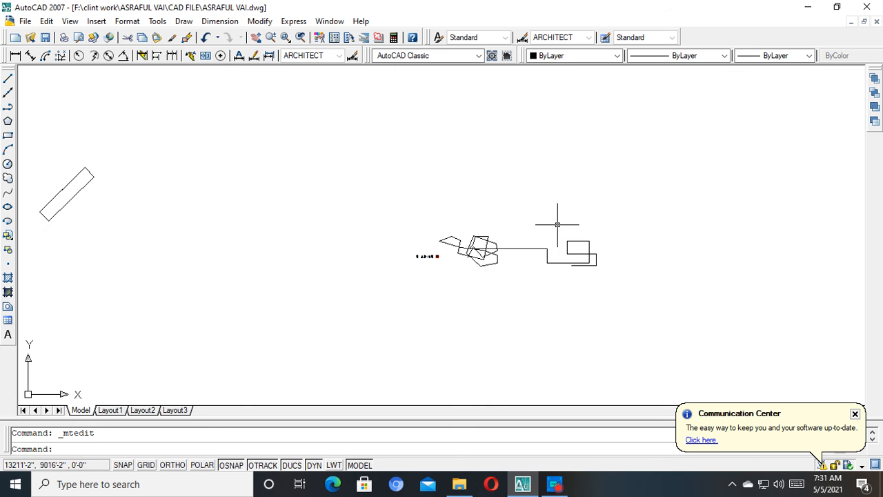
pyautogui.press('Escape')
pyautogui.click(607, 197)
pyautogui.press('Escape')
pyautogui.click(655, 184)
pyautogui.click(447, 304)
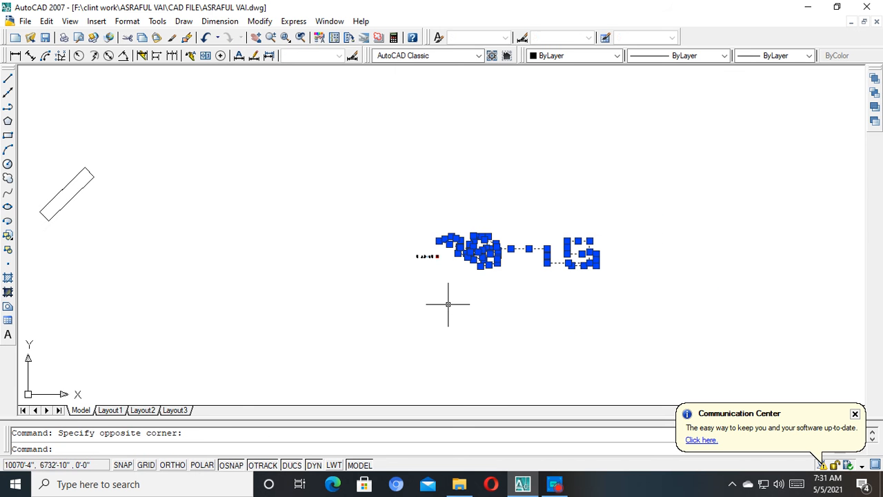
pyautogui.press('Delete')
# Erase the practice shapes, hatch samples, rectangles and long line lying far away from the floor plans.
pyautogui.scroll(-3, 589, 278)
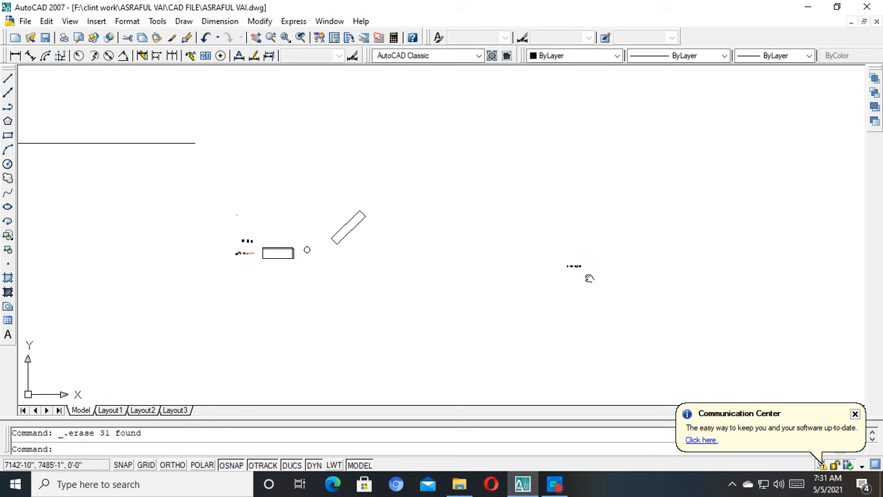
pyautogui.click(546, 182)
pyautogui.click(311, 280)
pyautogui.press('Delete')
pyautogui.click(386, 93)
pyautogui.click(34, 256)
pyautogui.press('Delete')
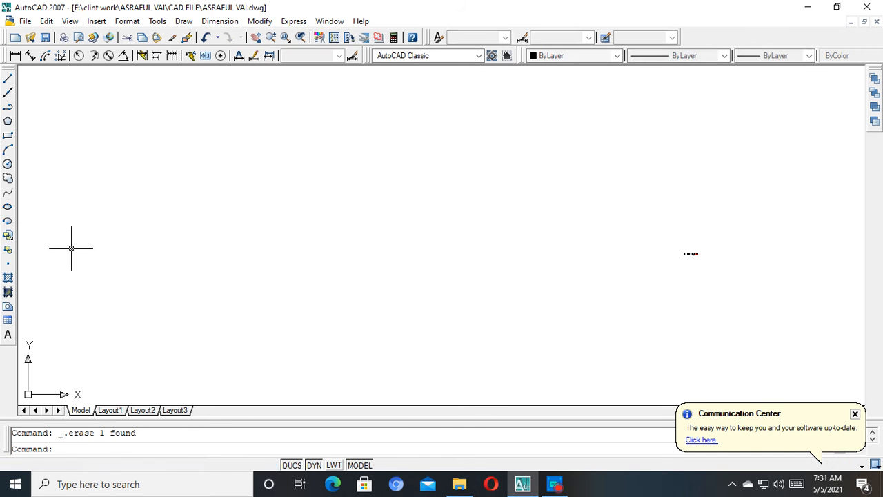
# Look over the remaining row of floor plans and the plan inside the red frame.
pyautogui.scroll(1, 138, 248)
pyautogui.scroll(-3, 542, 248)
pyautogui.scroll(11, 679, 248)
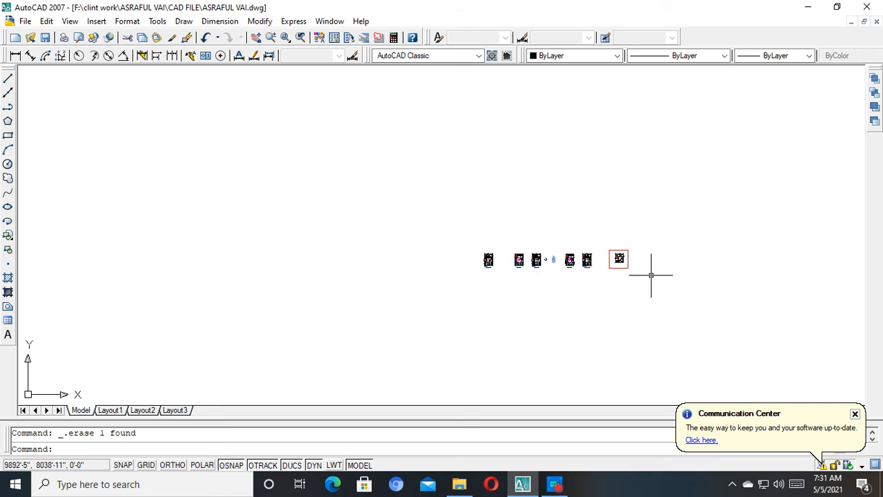
pyautogui.scroll(8, 643, 273)
pyautogui.moveTo(616, 271); pyautogui.dragTo(506, 313, button='middle')
pyautogui.moveTo(399, 294); pyautogui.dragTo(609, 269, button='middle')
pyautogui.scroll(-4, 554, 258)
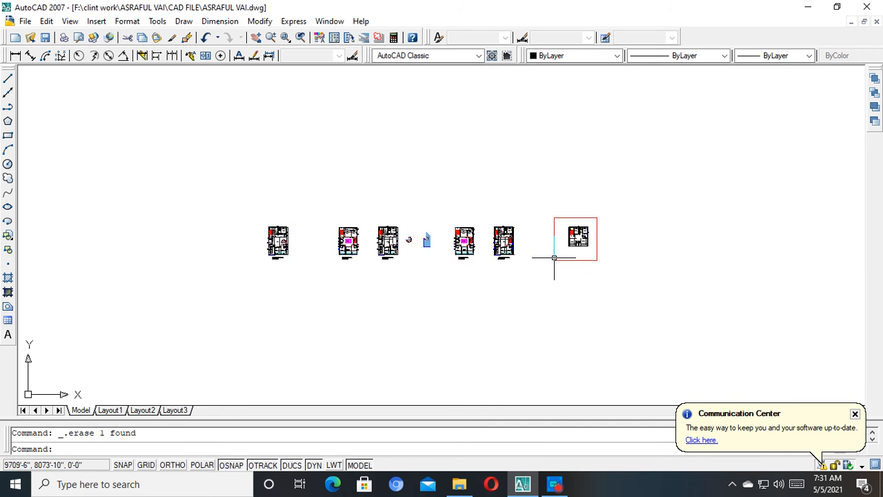
# Draw a 40' horizontal line with Ortho on in the empty area beside the red-framed plan.
pyautogui.scroll(-2, 570, 246)
pyautogui.scroll(8, 483, 246)
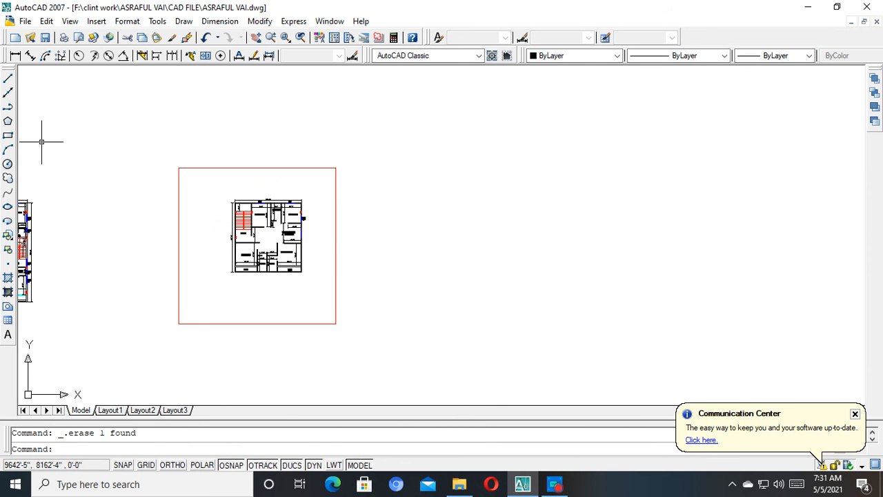
pyautogui.click(8, 78)
pyautogui.moveTo(467, 191); pyautogui.dragTo(408, 191, button='middle')
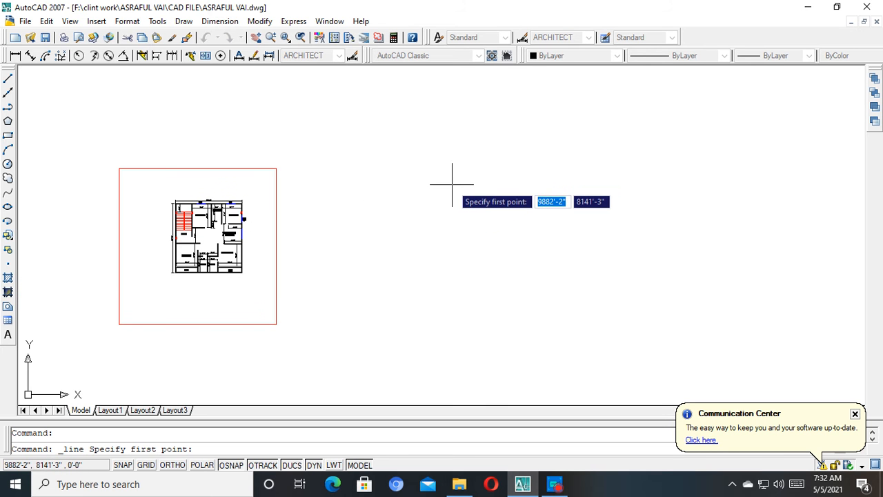
pyautogui.scroll(9, 180, 269)
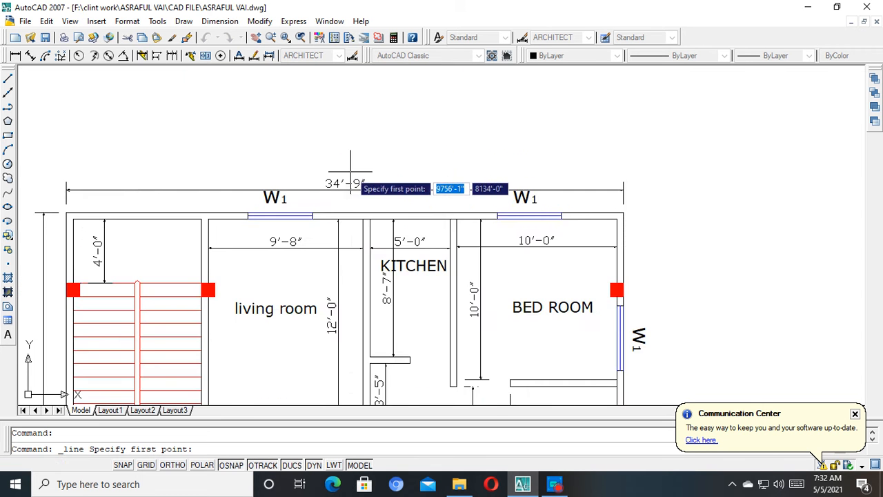
pyautogui.scroll(-4, 352, 183)
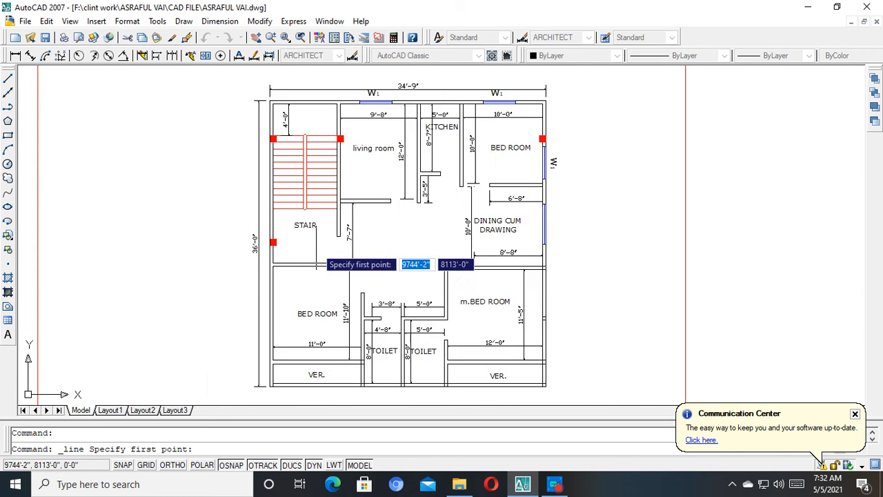
pyautogui.scroll(-6, 316, 248)
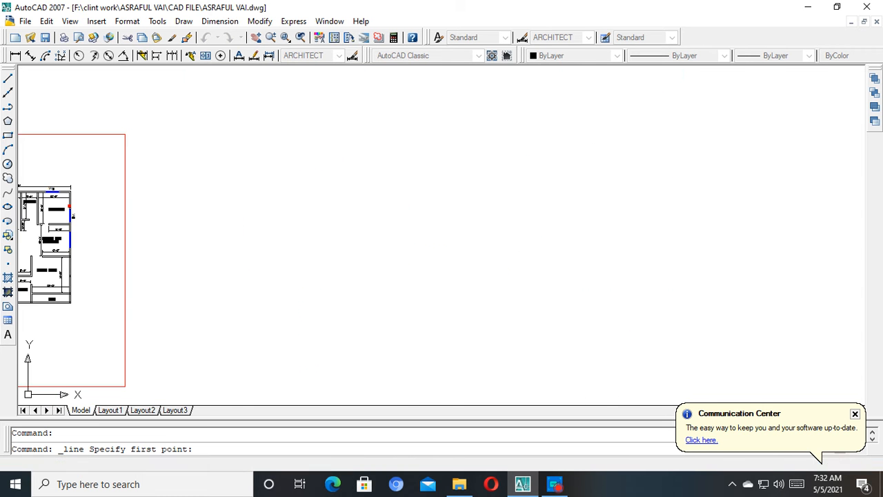
pyautogui.click(386, 193)
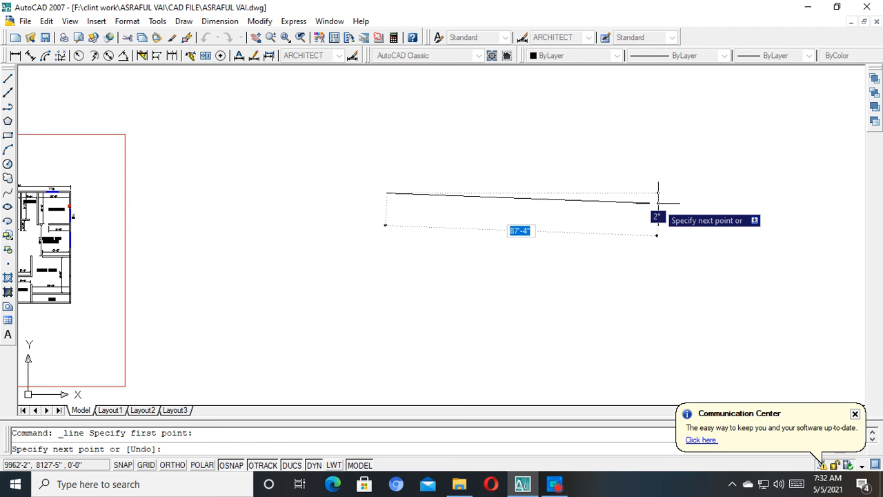
pyautogui.press('F8')
pyautogui.write('4')
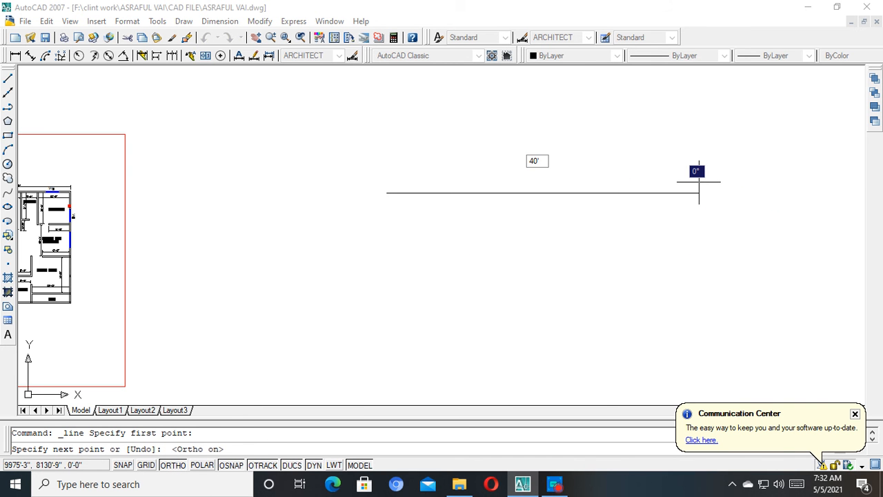
pyautogui.write("0'")
pyautogui.press('Return')
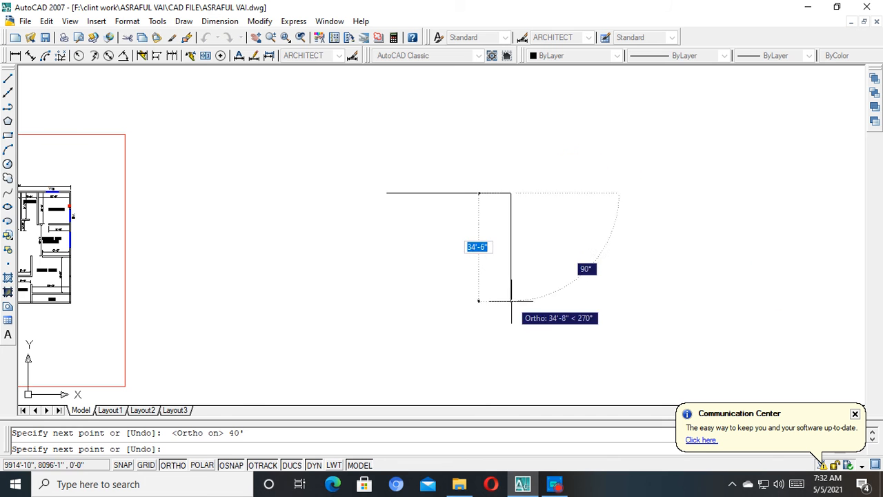
pyautogui.press('Escape')
# Add a linear dimension above the new horizontal line between its two endpoints.
pyautogui.scroll(3, 498, 197)
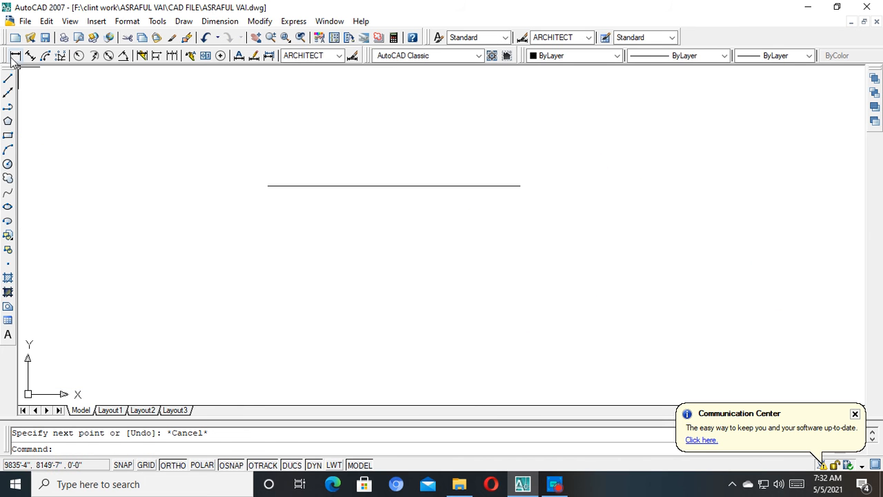
pyautogui.click(15, 55)
pyautogui.click(265, 186)
pyautogui.scroll(-4, 538, 196)
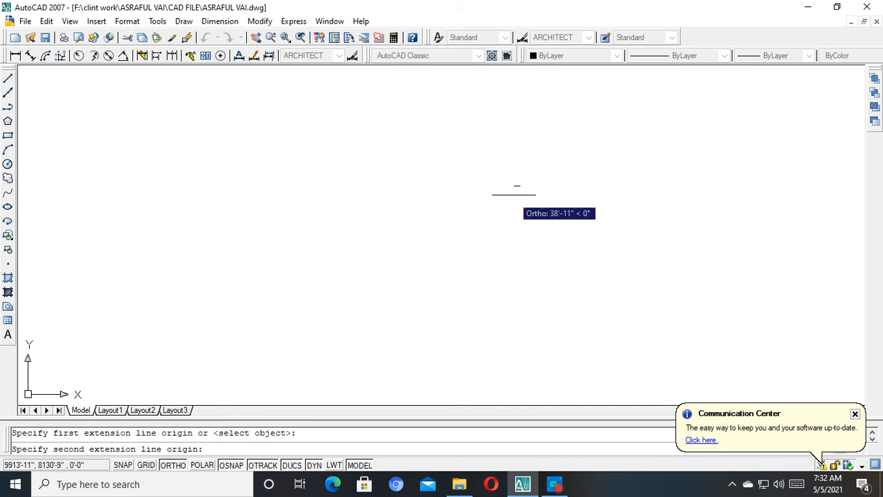
pyautogui.click(535, 194)
pyautogui.scroll(4, 518, 183)
pyautogui.click(489, 173)
pyautogui.scroll(3, 400, 177)
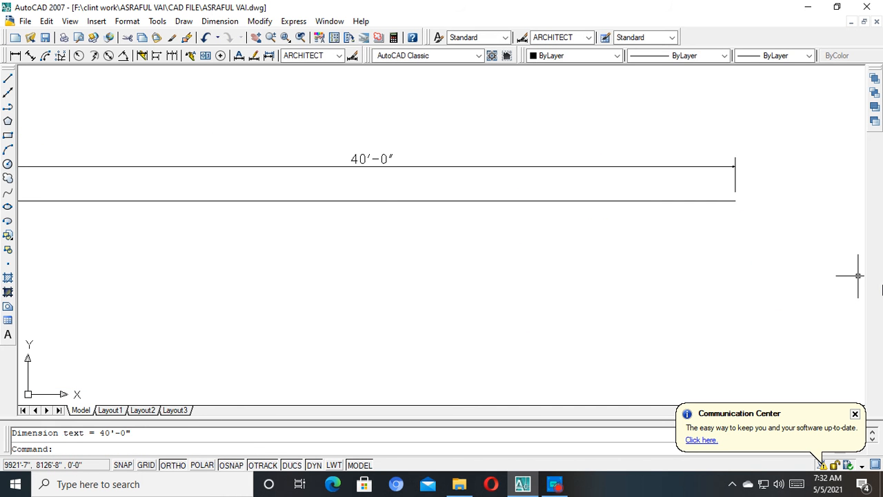
# Erase the linear dimension above the horizontal line.
pyautogui.press('Escape')
pyautogui.click(617, 181)
pyautogui.click(592, 144)
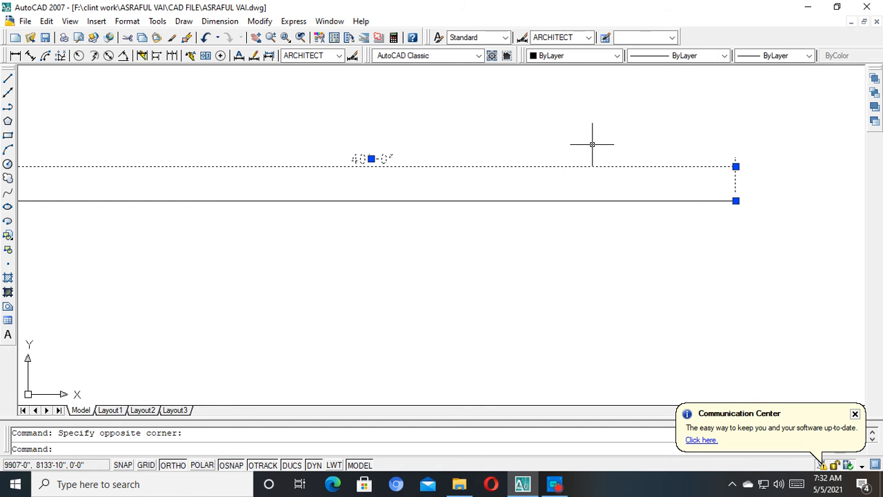
pyautogui.press('Delete')
# Draw a 45' vertical line straight down from the right endpoint of the 40' horizontal line.
pyautogui.scroll(-4, 593, 179)
pyautogui.click(7, 78)
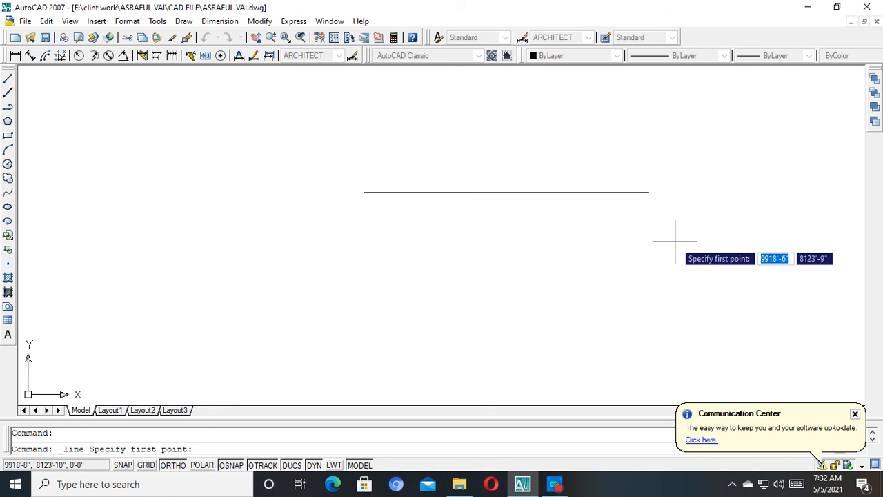
pyautogui.click(649, 192)
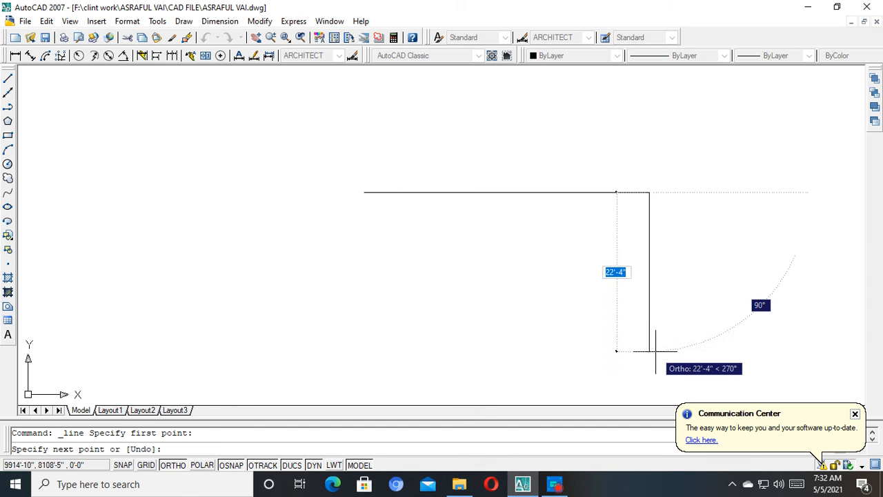
pyautogui.write('45')
pyautogui.press('Return')
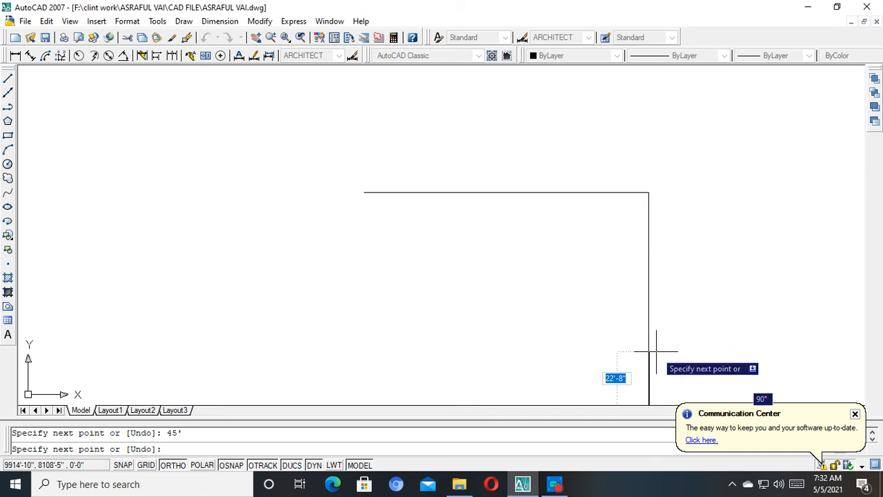
pyautogui.scroll(-8, 650, 351)
pyautogui.scroll(3, 649, 273)
pyautogui.press('Escape')
pyautogui.moveTo(667, 280); pyautogui.dragTo(619, 245, button='middle')
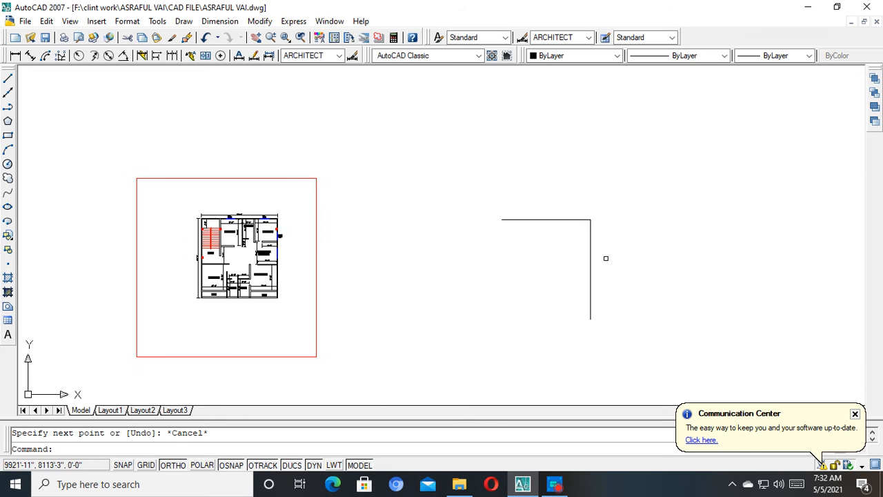
pyautogui.click(540, 272)
pyautogui.click(467, 194)
pyautogui.press('Escape')
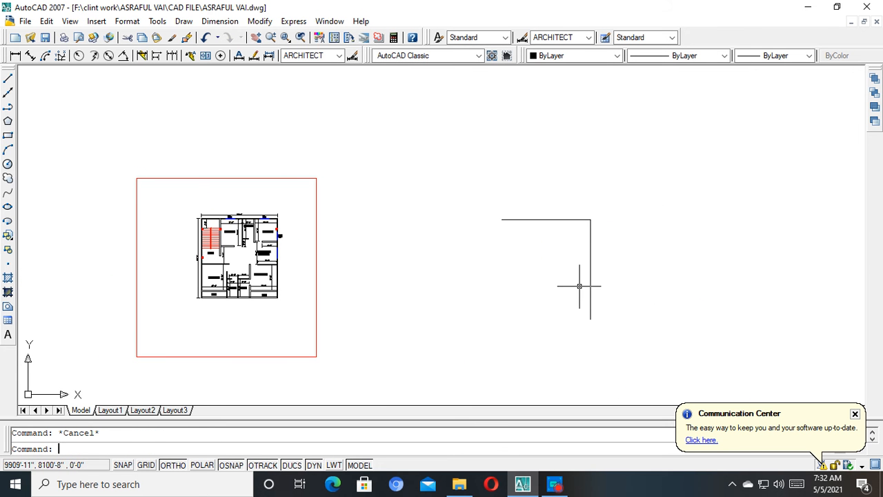
pyautogui.click(561, 252)
pyautogui.click(483, 191)
pyautogui.click(529, 263)
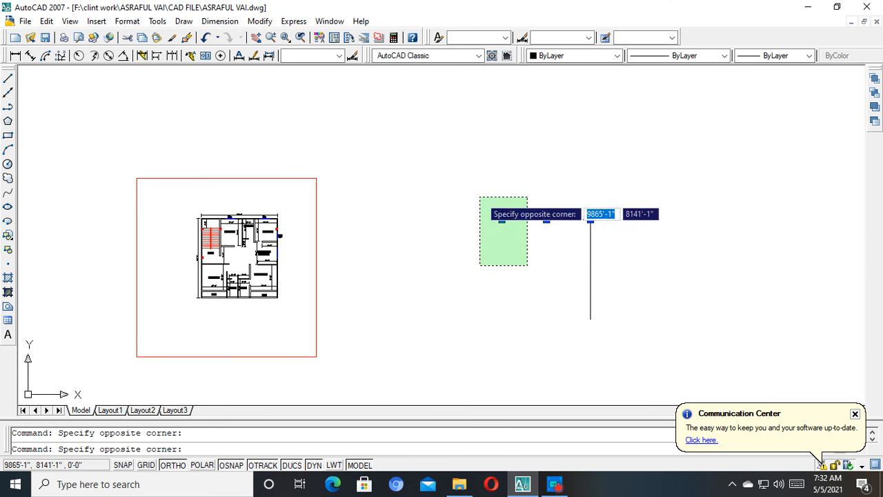
pyautogui.click(481, 196)
pyautogui.press('Escape')
# Copy the horizontal line from the vertical line's top endpoint to its bottom endpoint.
pyautogui.click(556, 248)
pyautogui.click(517, 207)
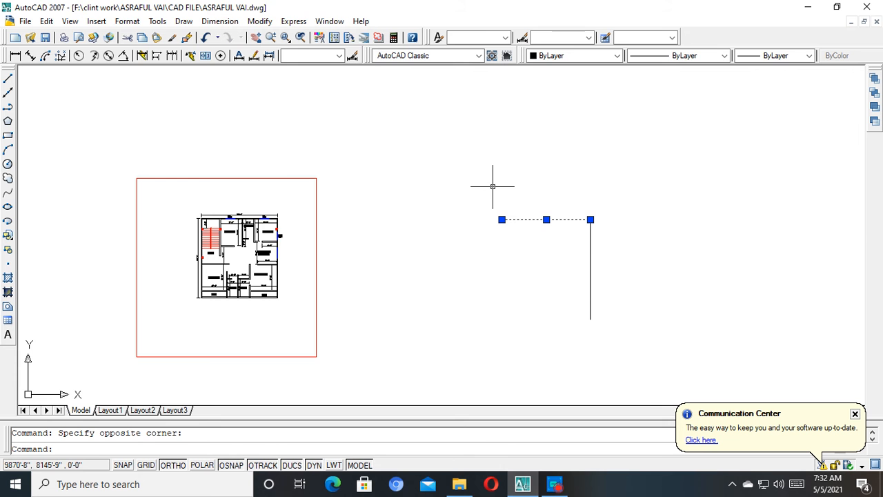
pyautogui.write('co')
pyautogui.press('Return')
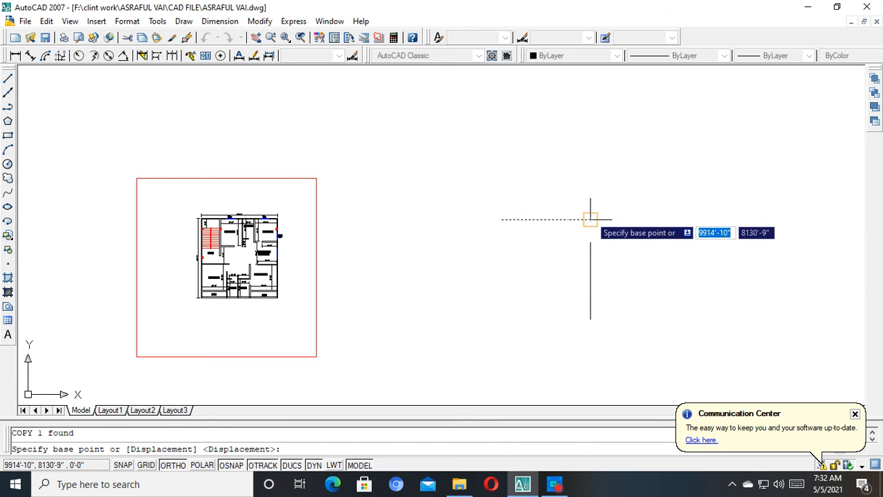
pyautogui.click(590, 219)
pyautogui.click(590, 319)
pyautogui.press('Escape')
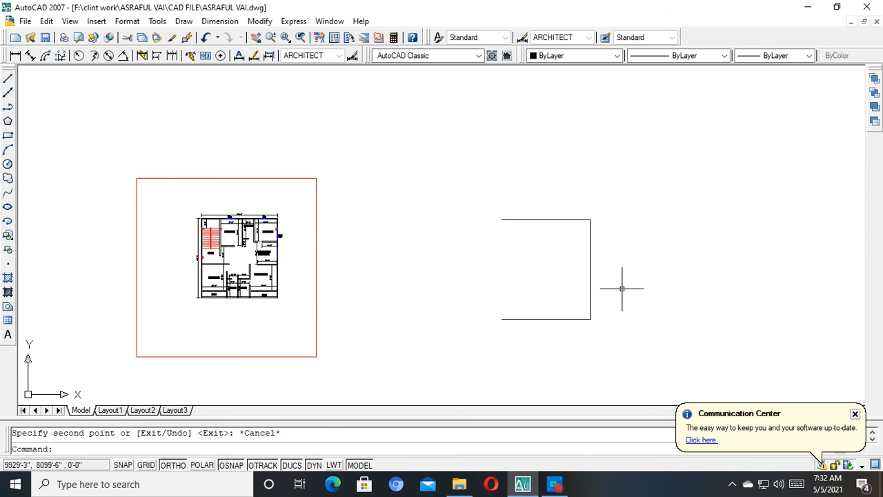
# Copy the vertical line 40' to the left, onto the open ends of the horizontal lines, to close the rectangle.
pyautogui.scroll(2, 545, 326)
pyautogui.click(664, 252)
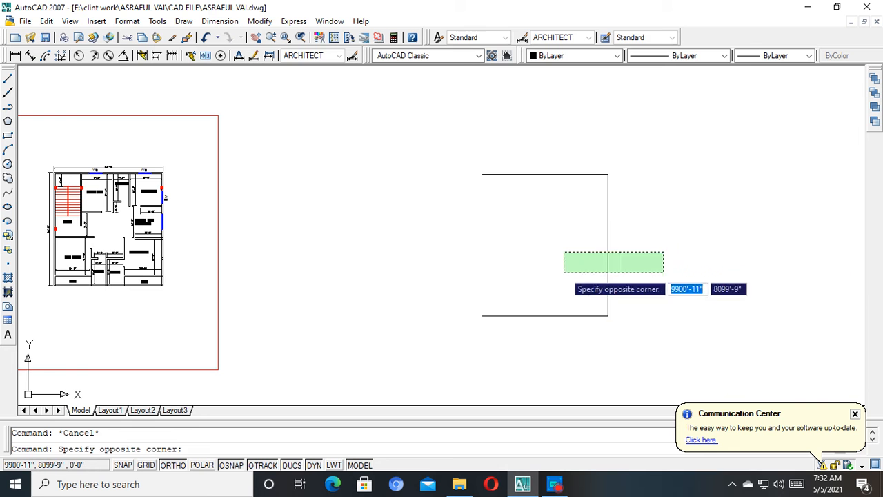
pyautogui.click(564, 271)
pyautogui.write('co')
pyautogui.press('Return')
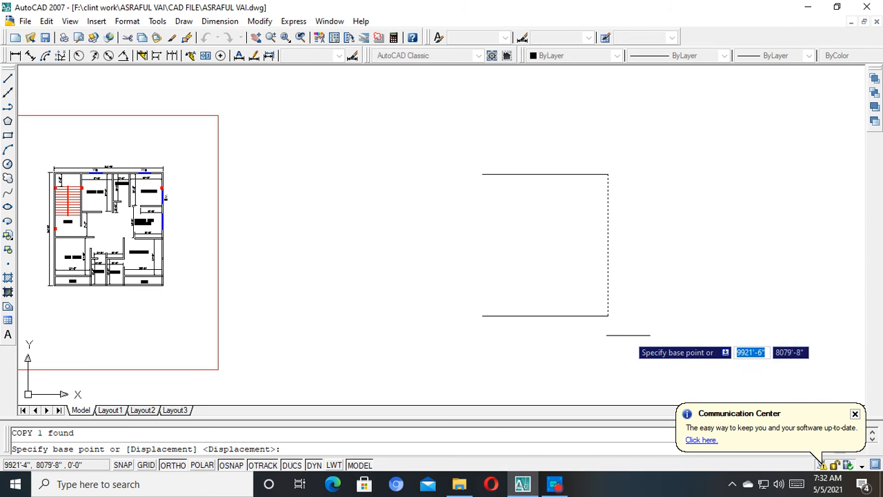
pyautogui.click(607, 316)
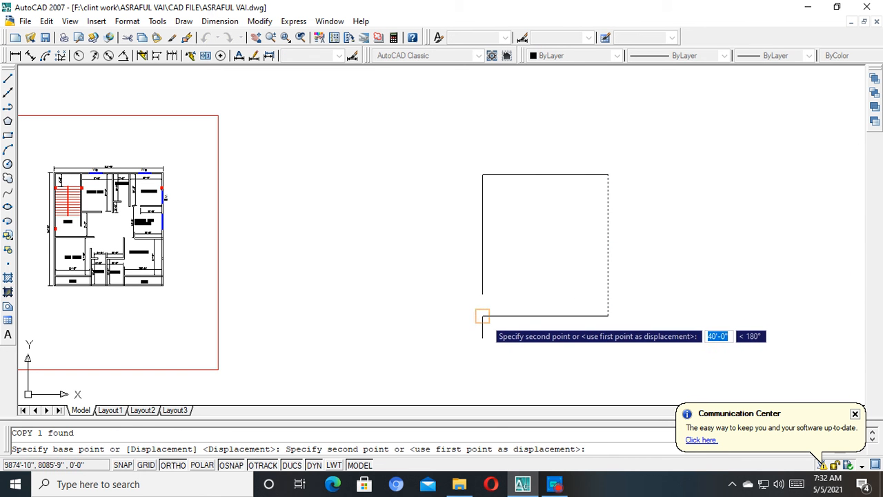
pyautogui.click(482, 316)
pyautogui.press('Escape')
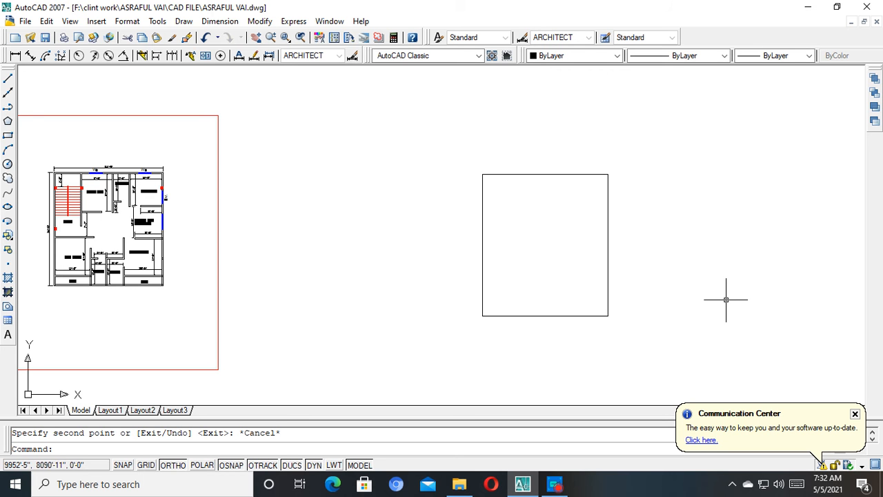
# Save the drawing under its current name.
pyautogui.scroll(2, 603, 300)
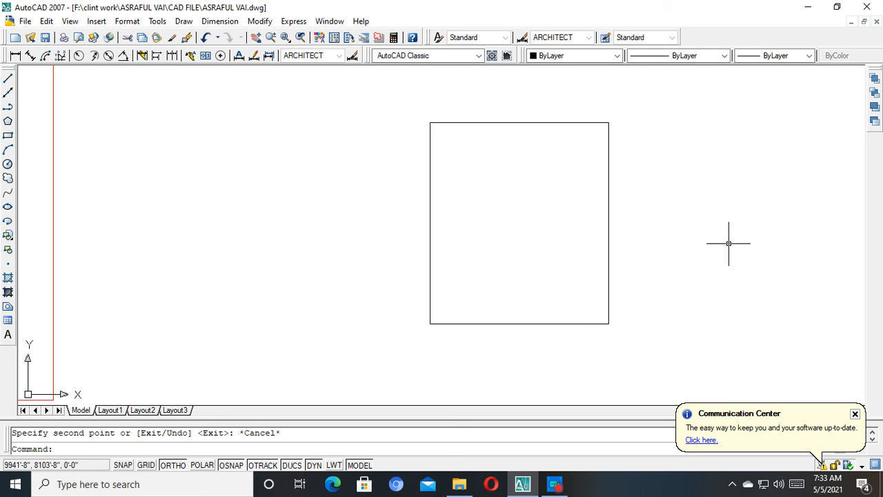
pyautogui.moveTo(729, 247); pyautogui.dragTo(622, 254, button='middle')
pyautogui.press('Escape')
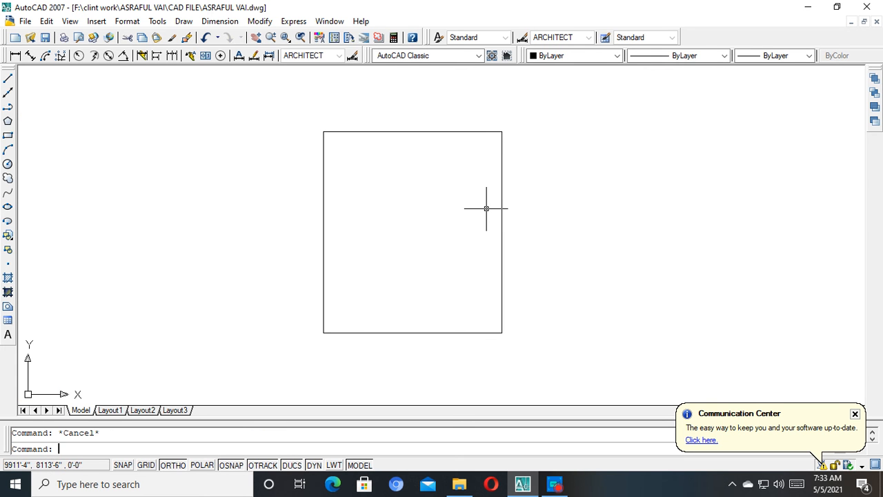
pyautogui.hotkey('ctrl', 's')
pyautogui.press('Escape')
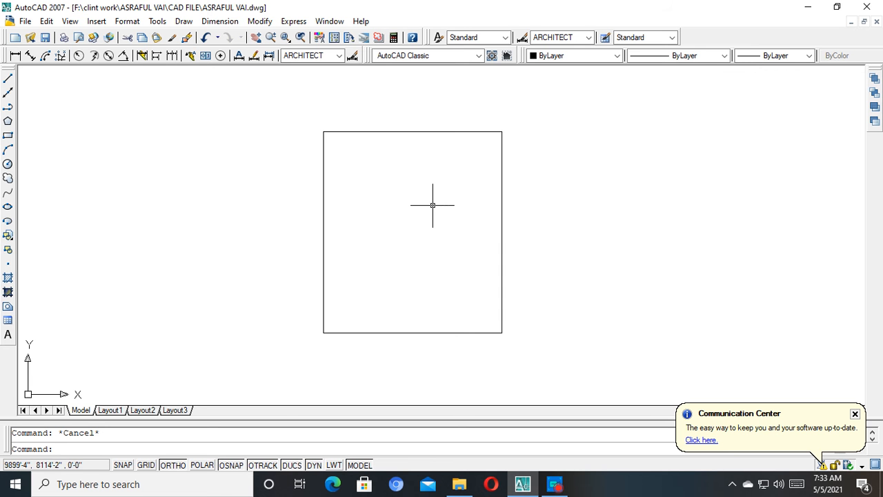
# Save the drawing to the Desktop as "barikor auto cad file" in AutoCAD 2007 Drawing format.
pyautogui.click(25, 21)
pyautogui.click(51, 144)
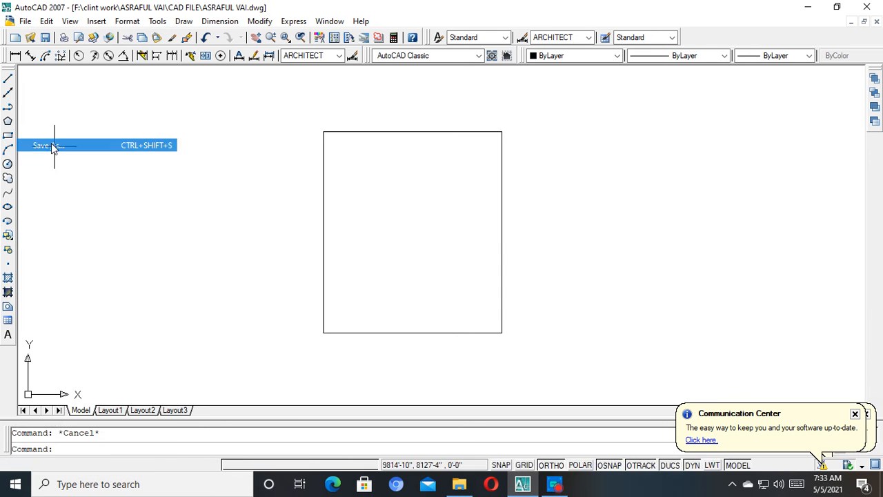
pyautogui.click(278, 305)
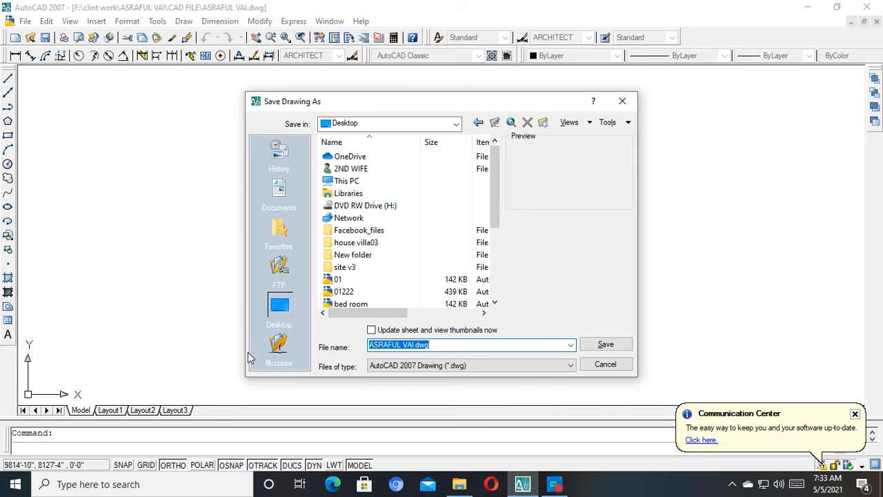
pyautogui.write('barikor auto cad file')
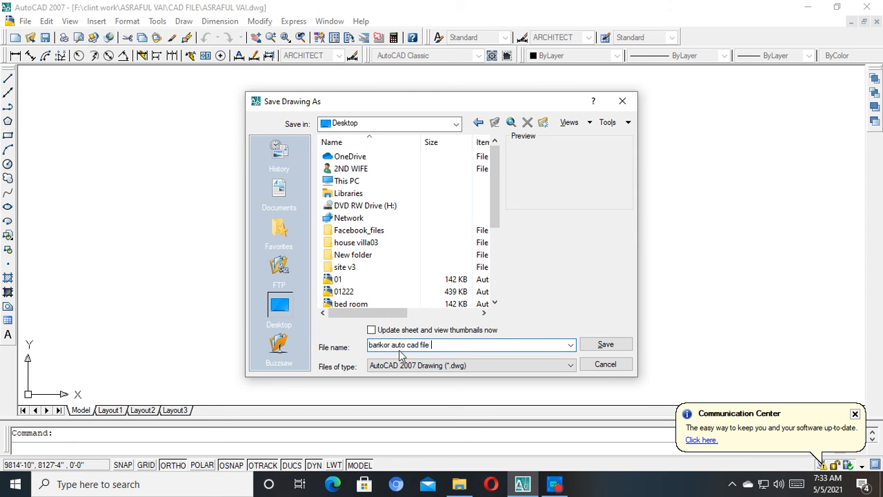
pyautogui.click(607, 348)
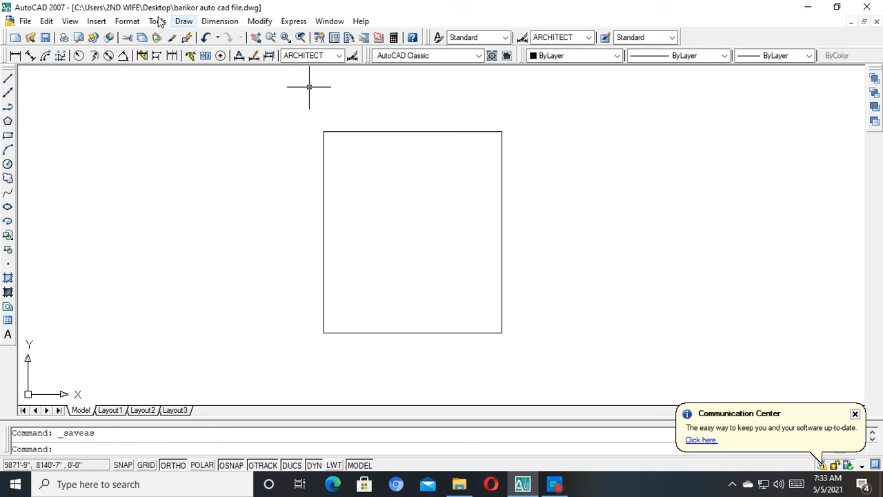
# Examine the new rectangle and its position beside the row of floor plans and the red-framed plan.
pyautogui.scroll(-7, 432, 127)
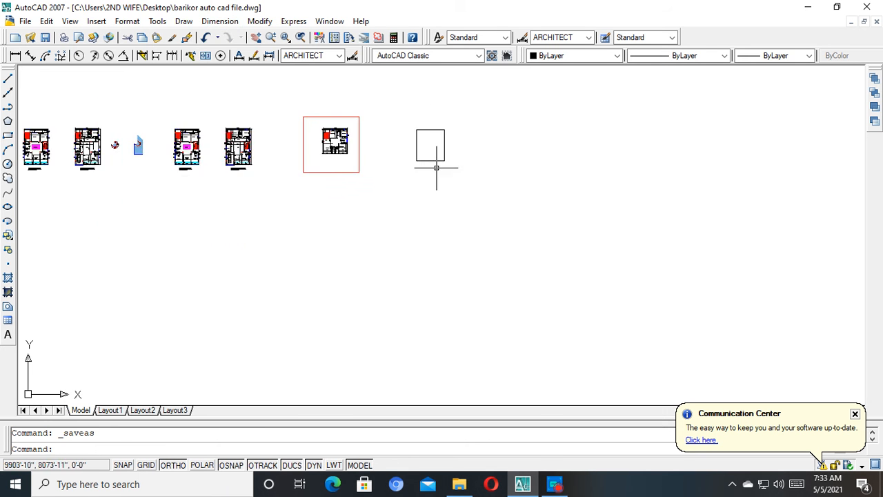
pyautogui.scroll(4, 415, 157)
pyautogui.moveTo(414, 156)
pyautogui.mouseDown(button='middle')
pyautogui.moveTo(420, 220)
pyautogui.moveTo(384, 269)
pyautogui.moveTo(362, 264)
pyautogui.mouseUp(button='middle')
pyautogui.scroll(4, 420, 215)
pyautogui.click(402, 240)
pyautogui.click(346, 252)
pyautogui.press('Escape')
pyautogui.scroll(-4, 365, 257)
pyautogui.scroll(2, 365, 252)
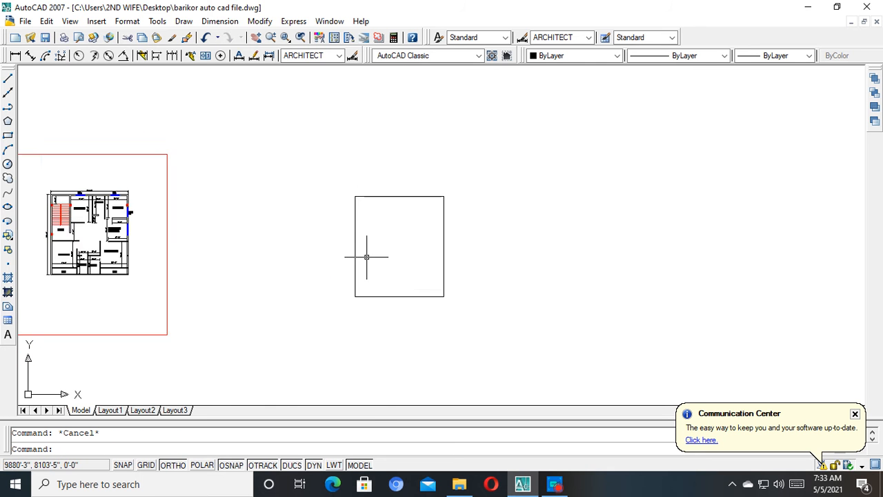
pyautogui.scroll(3, 355, 271)
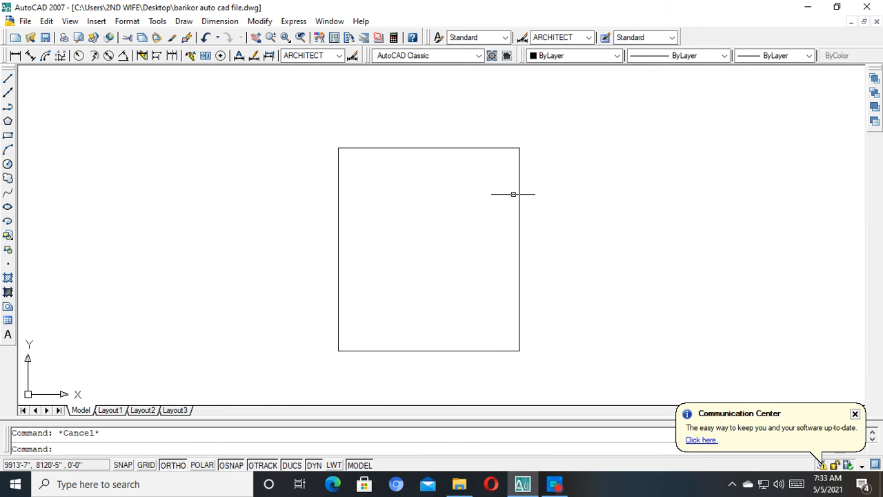
# Add a linear dimension above the rectangle's top edge, between its two upper corners.
pyautogui.click(15, 55)
pyautogui.click(337, 147)
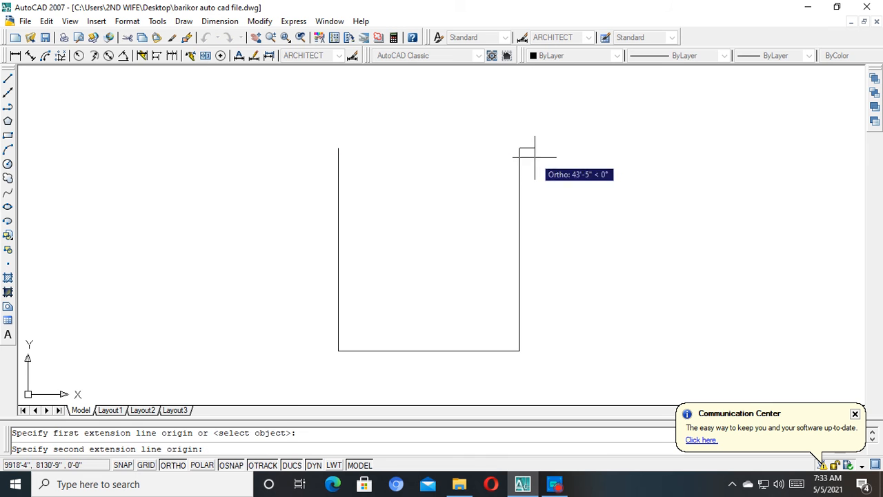
pyautogui.click(519, 146)
pyautogui.click(510, 134)
pyautogui.scroll(6, 527, 152)
# Add a vertical linear dimension outside the rectangle's right edge, from the upper to the lower corner.
pyautogui.press('Return')
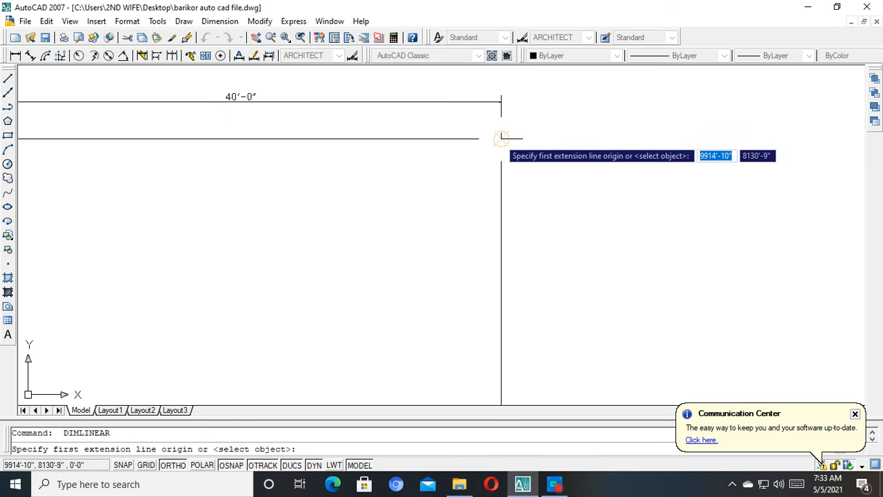
pyautogui.click(502, 138)
pyautogui.scroll(-8, 497, 150)
pyautogui.click(498, 291)
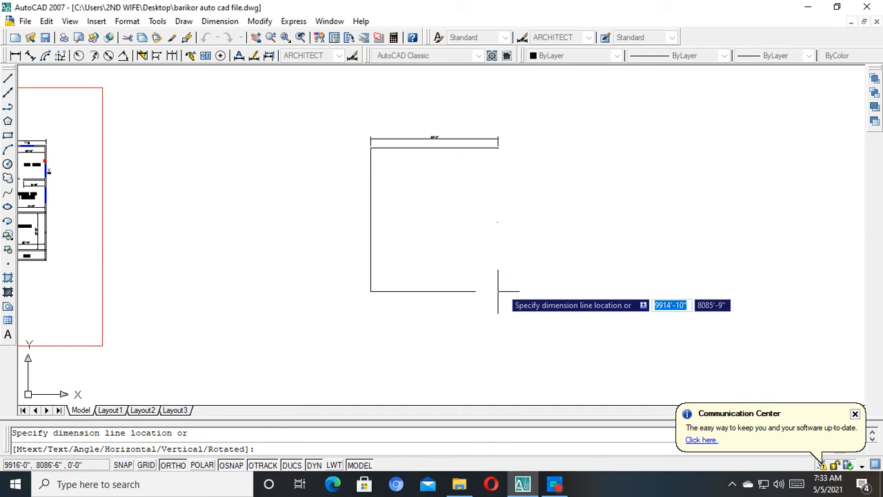
pyautogui.click(508, 272)
# Examine the rectangle's width and height dimensions beside the red-framed plan, and dismiss the Communication Center notification.
pyautogui.scroll(6, 494, 191)
pyautogui.scroll(-5, 538, 203)
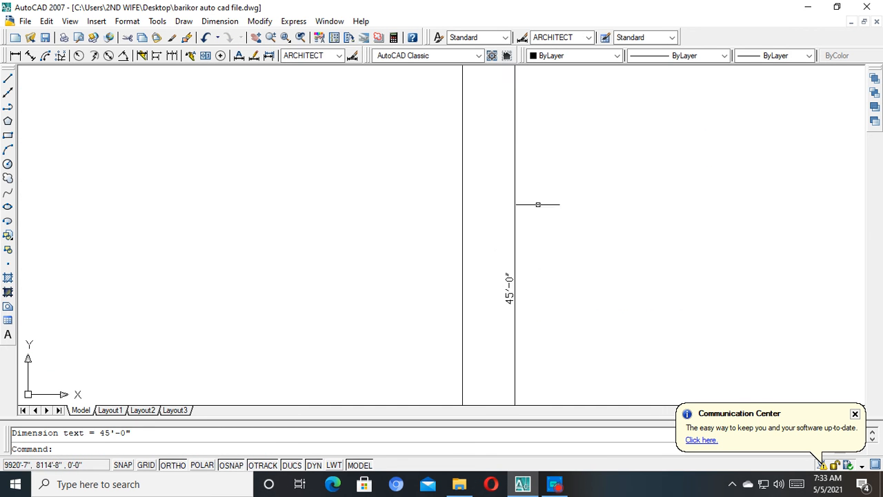
pyautogui.scroll(5, 486, 187)
pyautogui.scroll(-5, 499, 193)
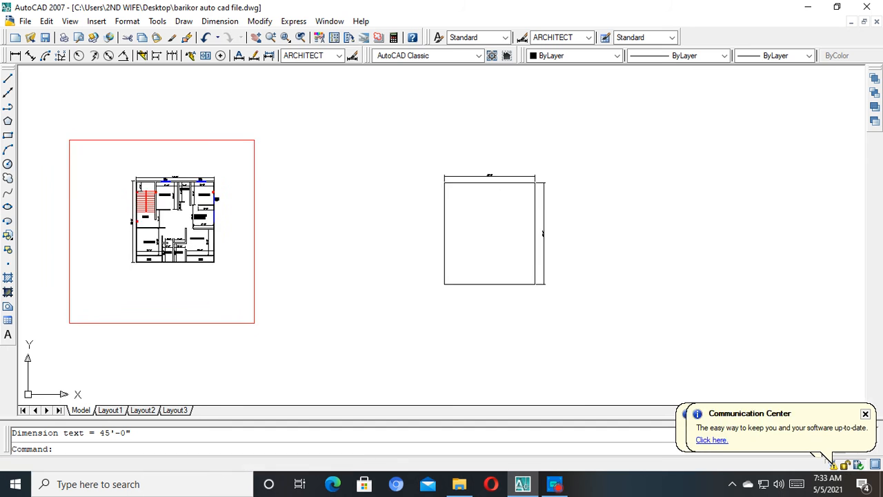
pyautogui.scroll(4, 493, 236)
pyautogui.scroll(2, 552, 241)
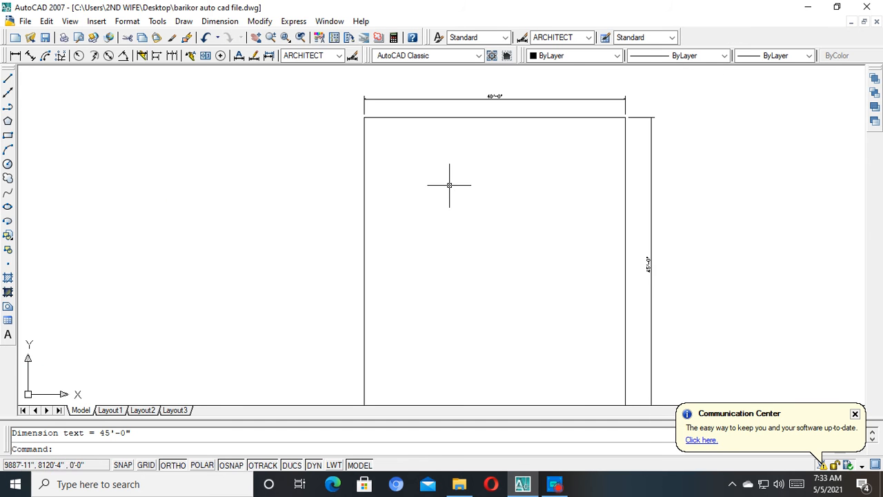
pyautogui.scroll(-4, 449, 186)
pyautogui.scroll(4, 449, 186)
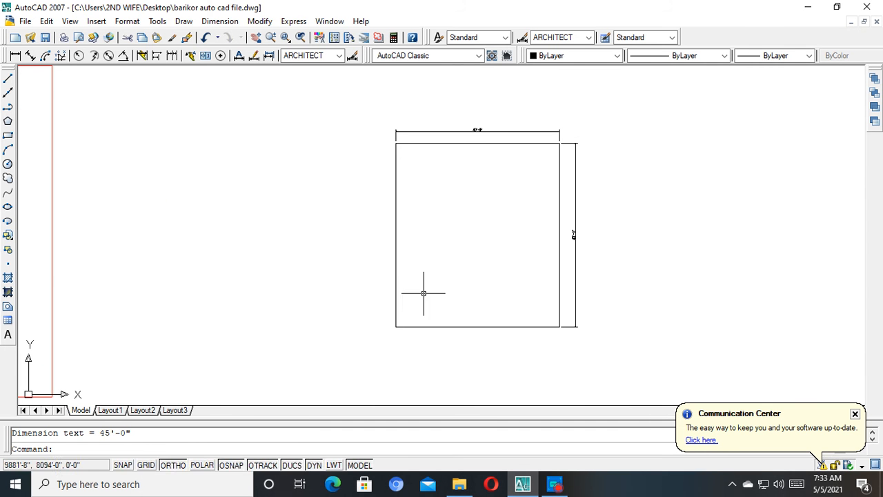
pyautogui.moveTo(619, 265); pyautogui.dragTo(610, 301, button='middle')
pyautogui.scroll(4, 461, 129)
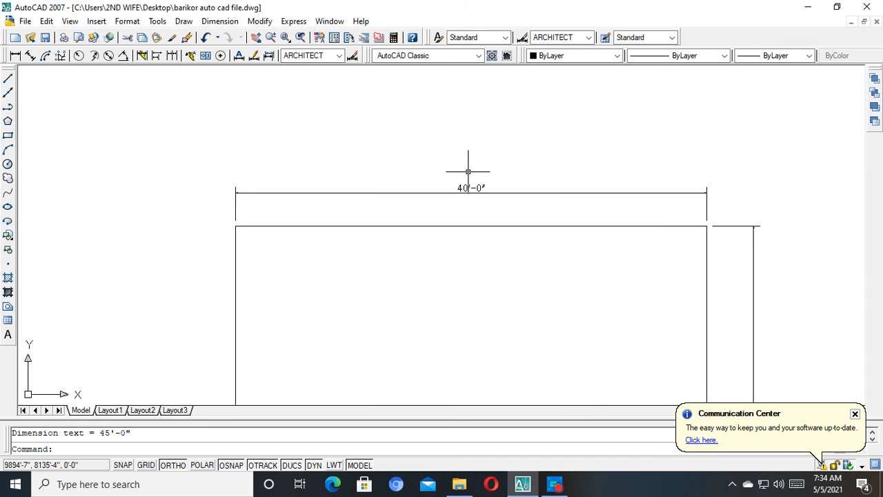
pyautogui.scroll(-3, 469, 171)
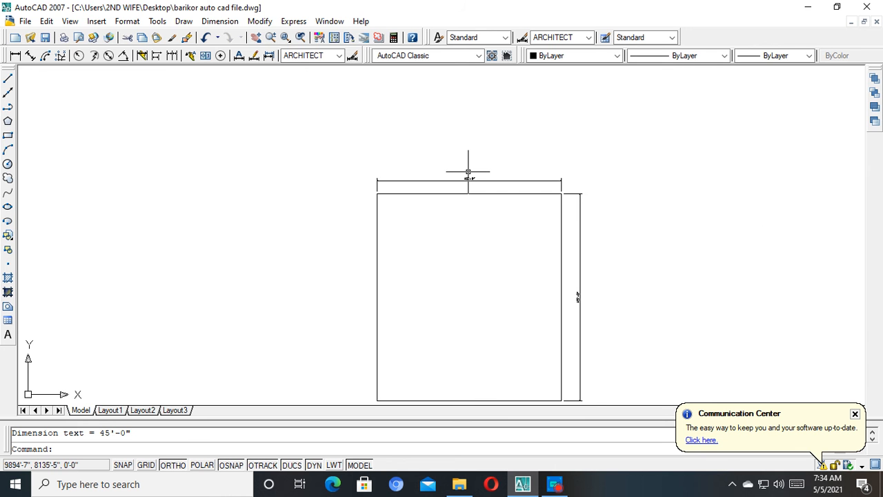
pyautogui.click(854, 414)
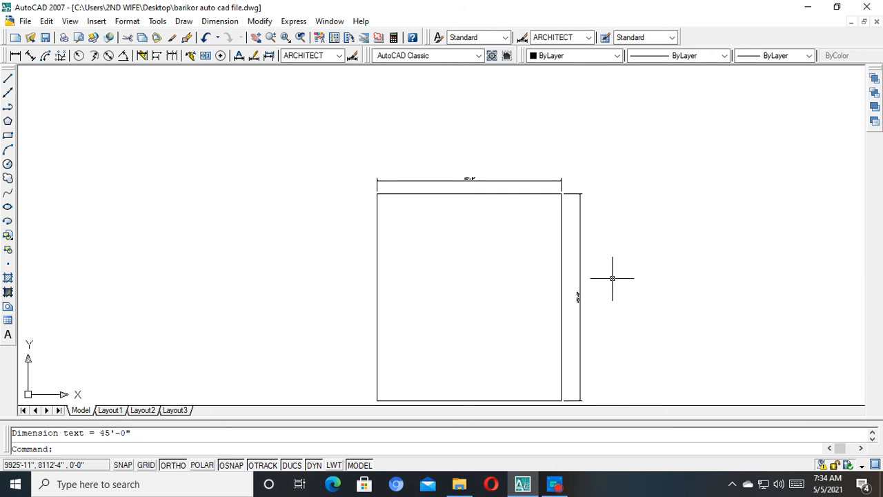
pyautogui.moveTo(612, 279)
pyautogui.mouseDown(button='middle')
pyautogui.moveTo(599, 268)
pyautogui.moveTo(594, 236)
pyautogui.mouseUp(button='middle')
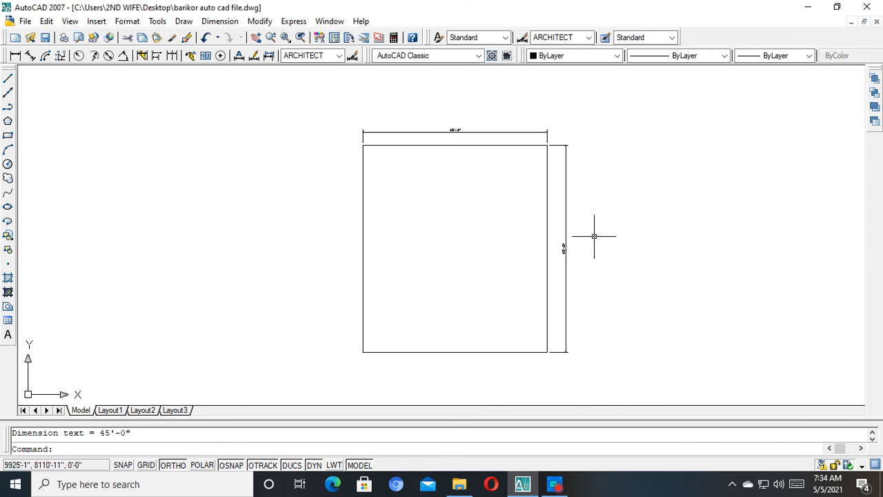
# Check the ARCHITECT style in the Dimension Style Manager without changing it.
pyautogui.click(68, 22)
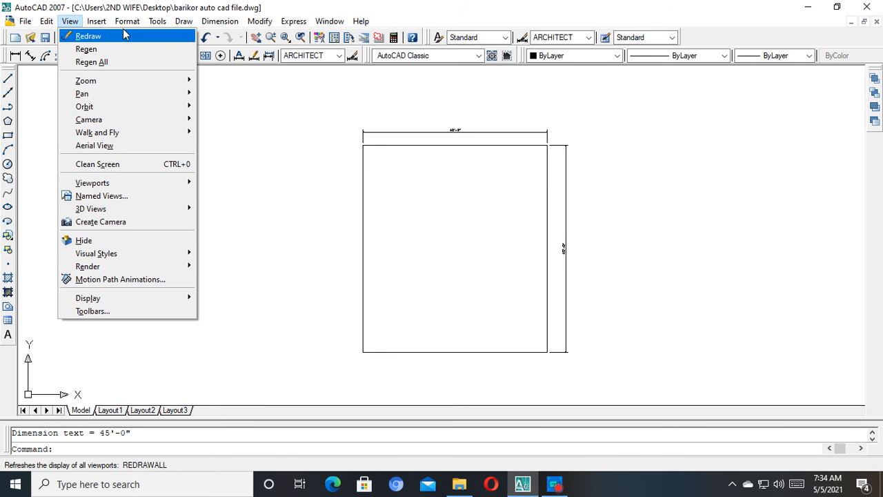
pyautogui.moveTo(127, 20)
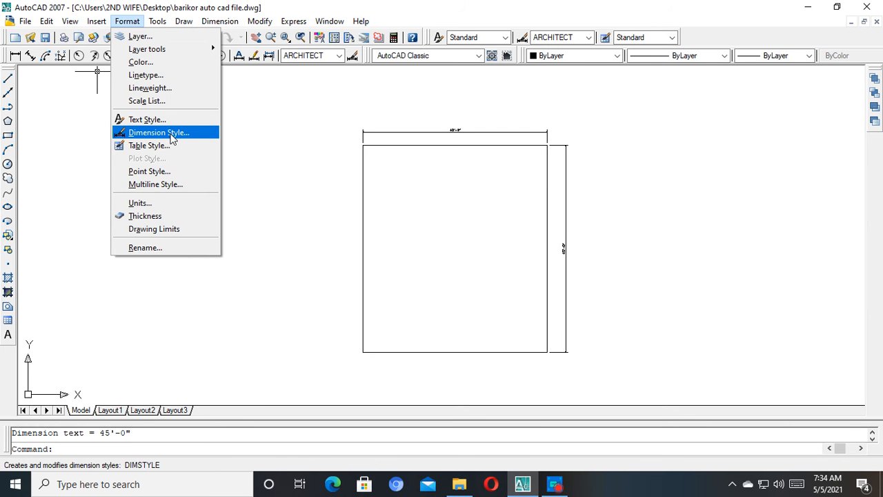
pyautogui.click(171, 137)
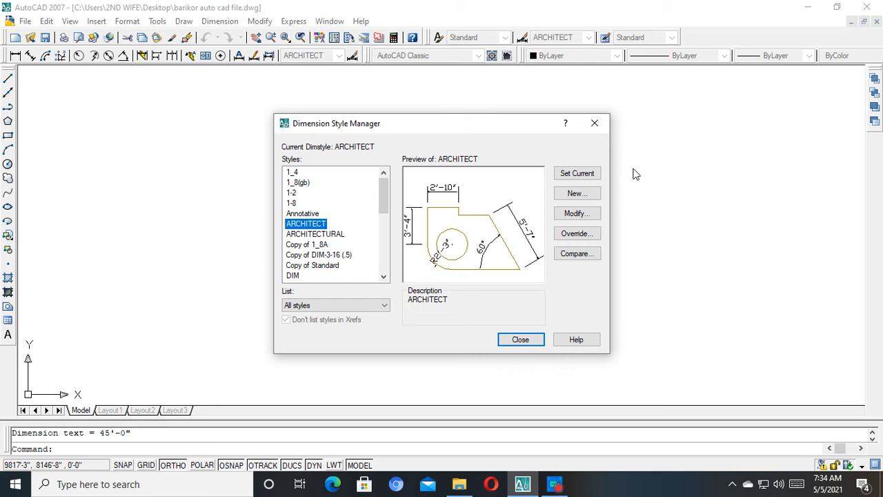
pyautogui.click(594, 123)
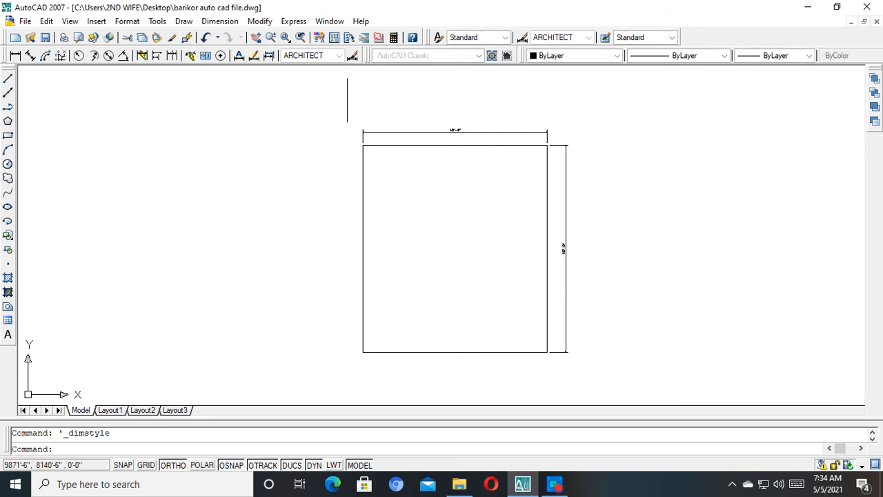
# Check the length, angle and insertion scale settings of the drawing units without changing them.
pyautogui.click(71, 21)
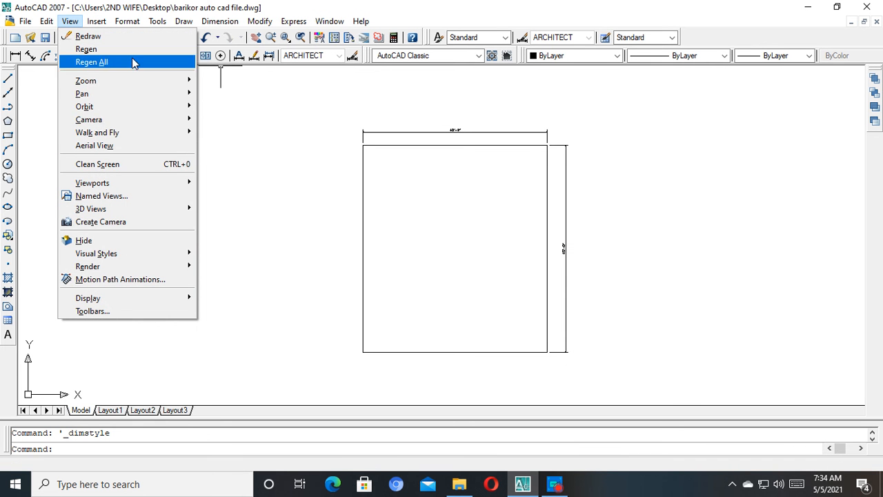
pyautogui.click(88, 36)
pyautogui.click(114, 23)
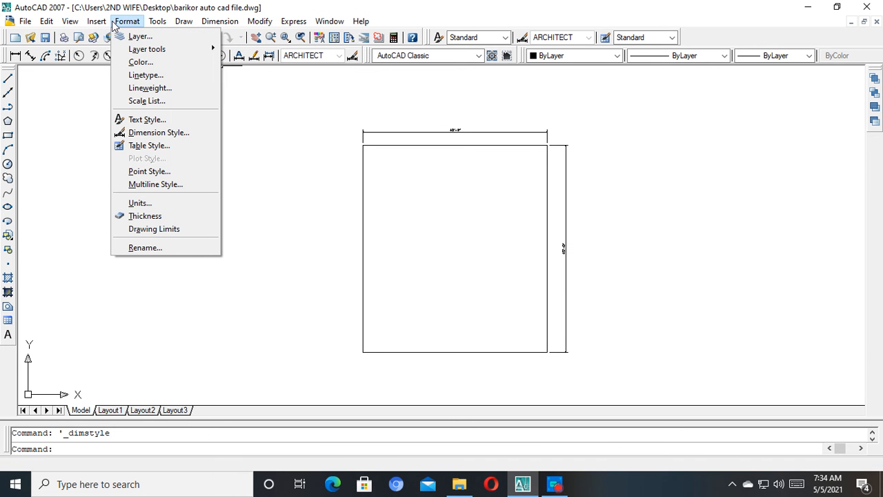
pyautogui.click(127, 22)
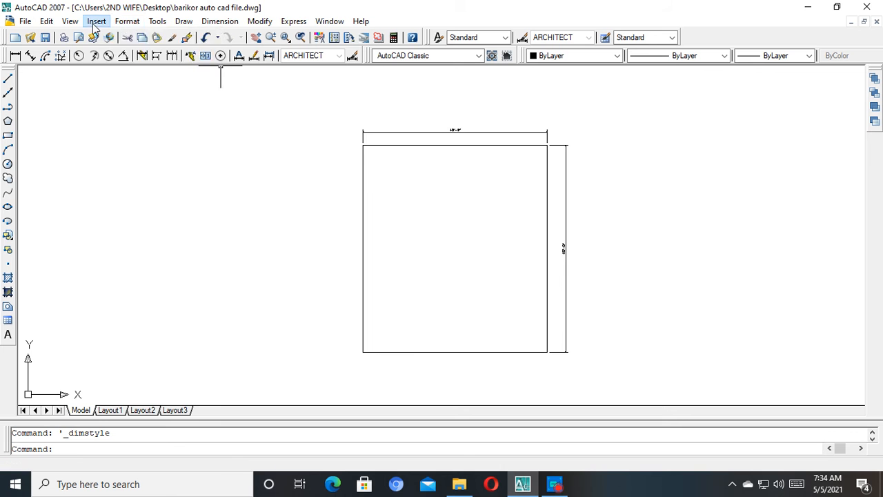
pyautogui.click(127, 22)
pyautogui.click(141, 205)
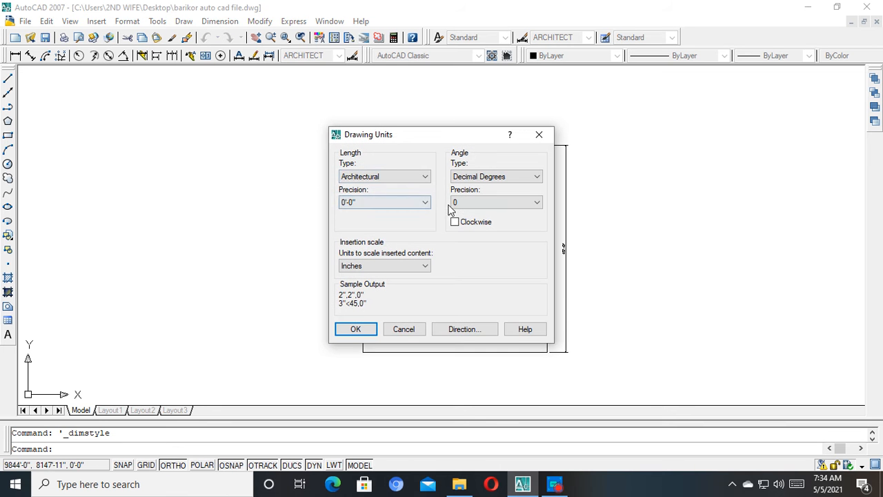
pyautogui.click(539, 135)
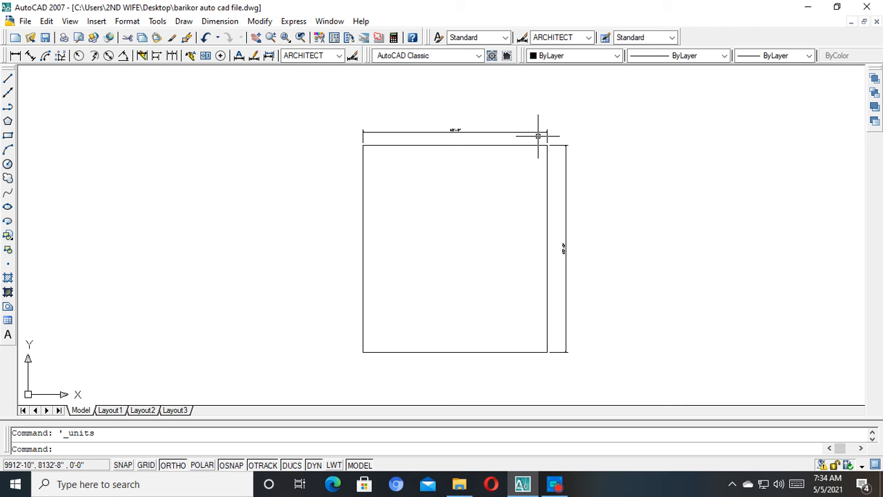
# Examine the dimension text above the rectangle up close and the outline as a whole.
pyautogui.moveTo(532, 216); pyautogui.dragTo(469, 222, button='middle')
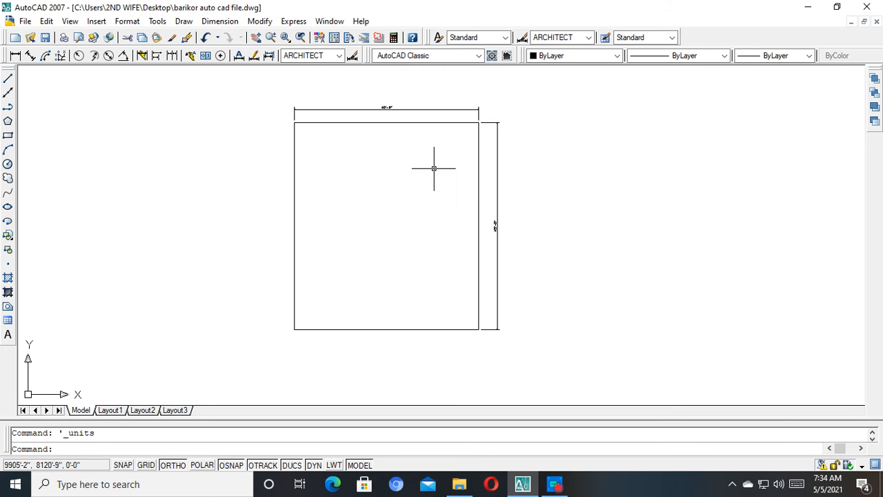
pyautogui.scroll(2, 476, 169)
pyautogui.scroll(-2, 497, 173)
pyautogui.scroll(2, 494, 173)
pyautogui.scroll(4, 393, 94)
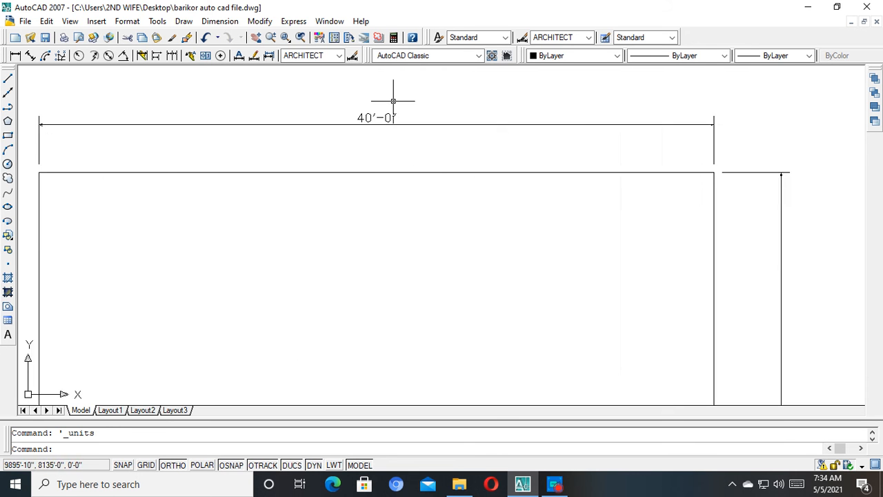
pyautogui.scroll(-4, 445, 156)
pyautogui.scroll(2, 445, 156)
pyautogui.scroll(-3, 512, 194)
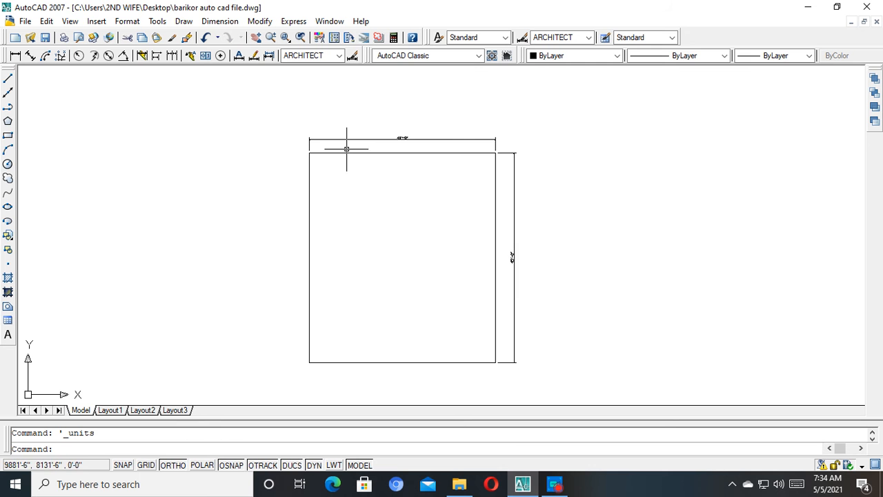
pyautogui.scroll(3, 393, 157)
pyautogui.scroll(-3, 358, 197)
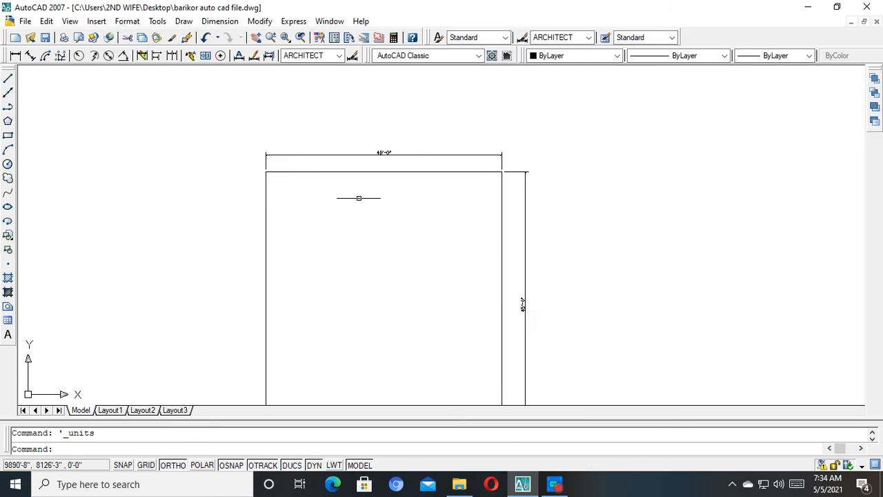
# Offset the rectangle's top edge 2' inward.
pyautogui.scroll(2, 359, 192)
pyautogui.moveTo(359, 192); pyautogui.dragTo(538, 219, button='middle')
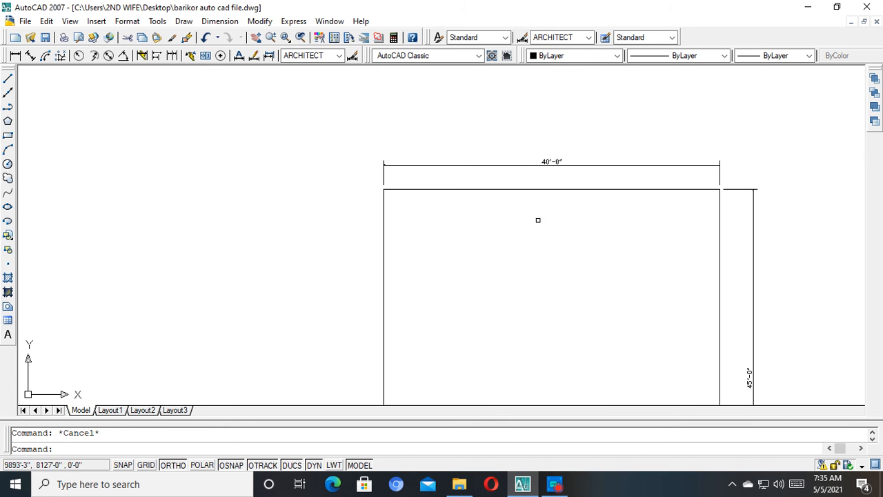
pyautogui.click(550, 189)
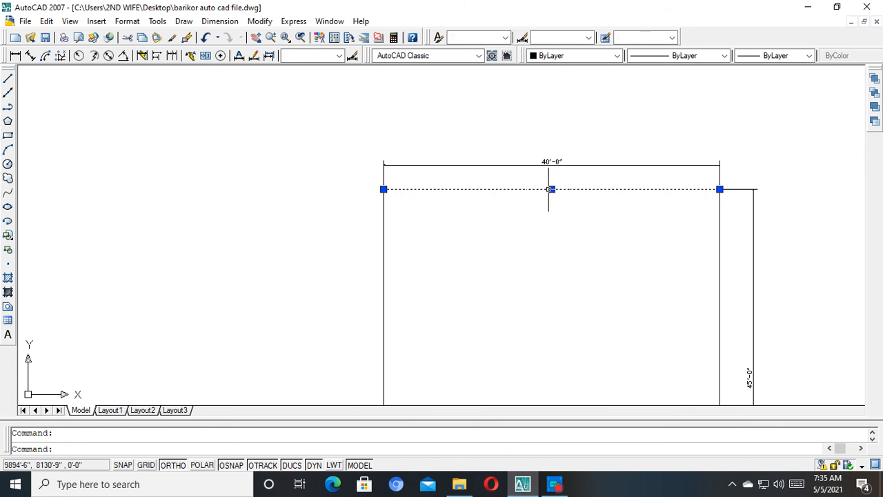
pyautogui.press('Escape')
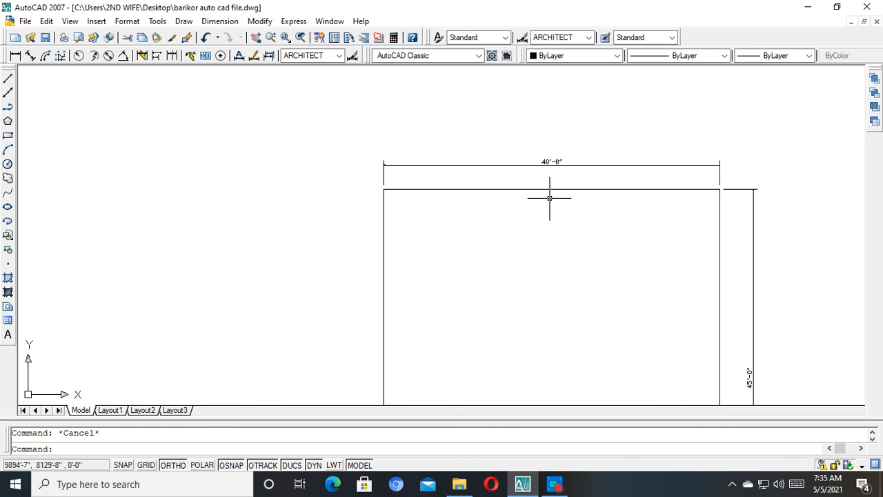
pyautogui.write('o')
pyautogui.press('Return')
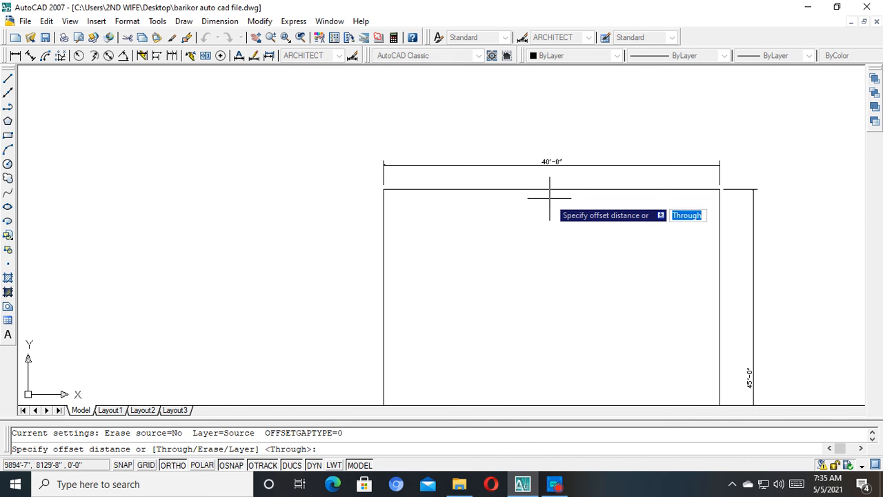
pyautogui.write("2'")
pyautogui.press('Return')
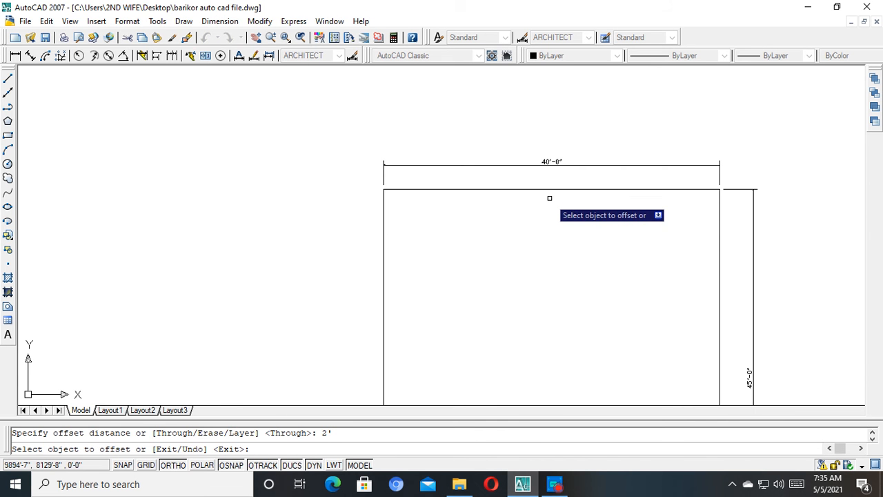
pyautogui.click(544, 189)
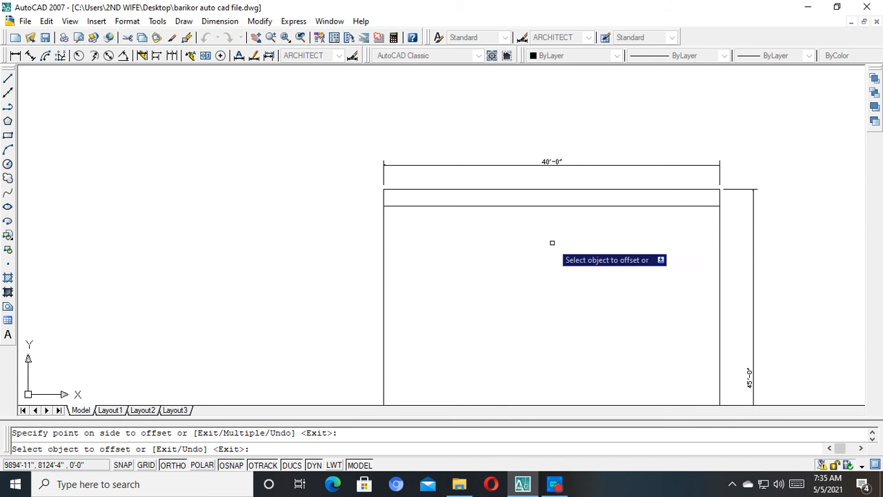
# Offset the rectangle's left and right edges 2' inward, and end the Offset command.
pyautogui.click(387, 249)
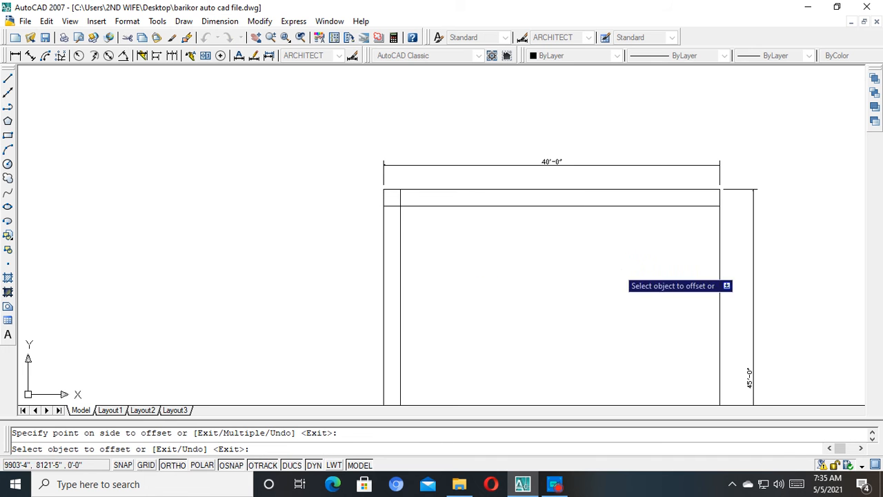
pyautogui.click(720, 238)
pyautogui.click(645, 271)
pyautogui.scroll(-5, 624, 207)
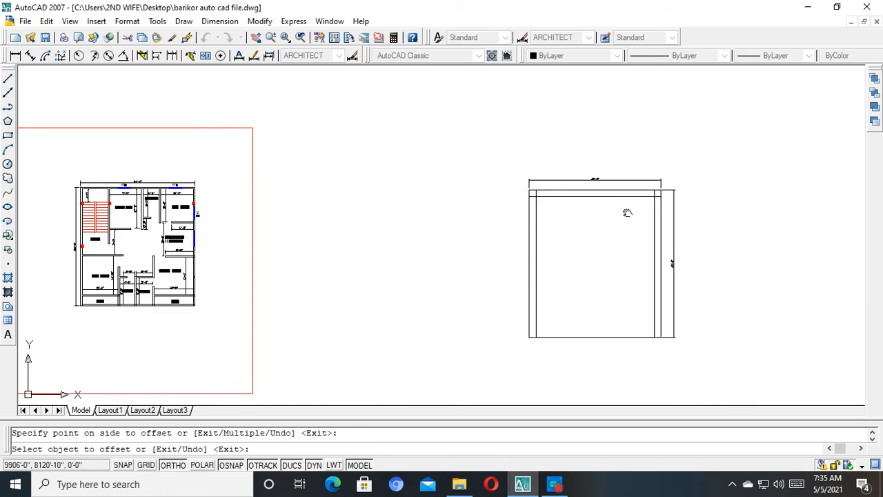
pyautogui.scroll(4, 611, 276)
pyautogui.press('Escape')
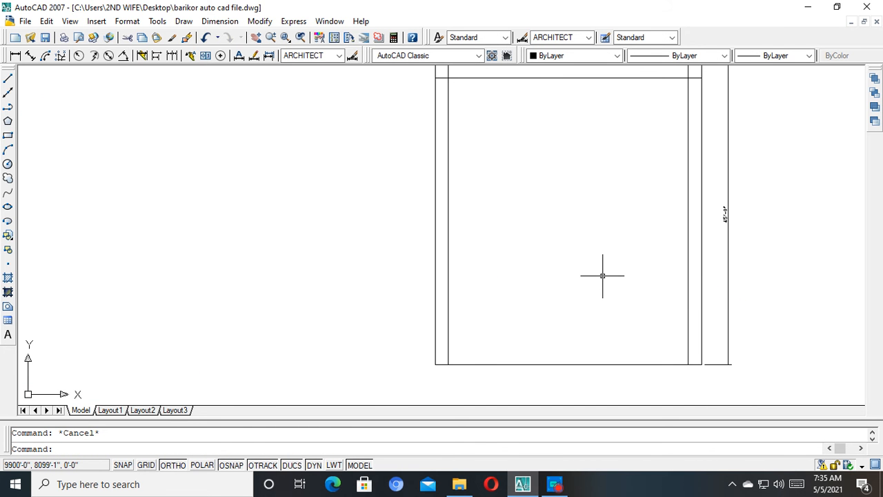
# Offset the rectangle's bottom edge 3' inward and end the Offset command.
pyautogui.write('o')
pyautogui.press('Return')
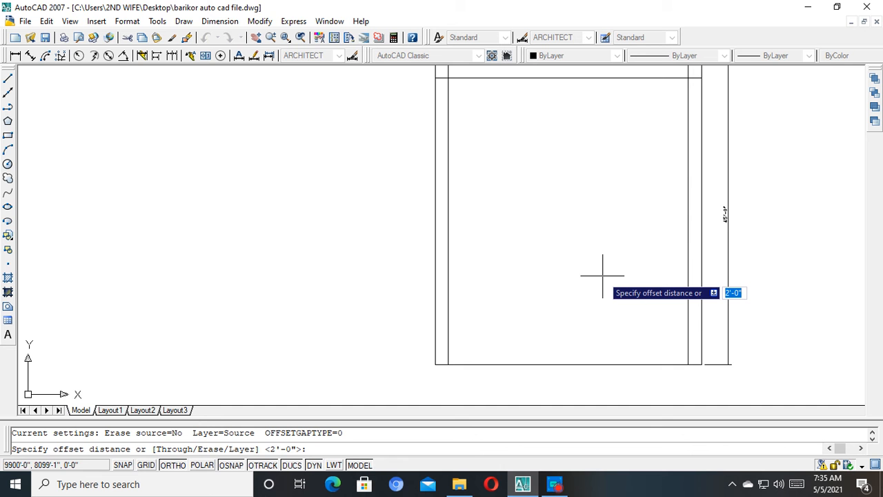
pyautogui.write('3')
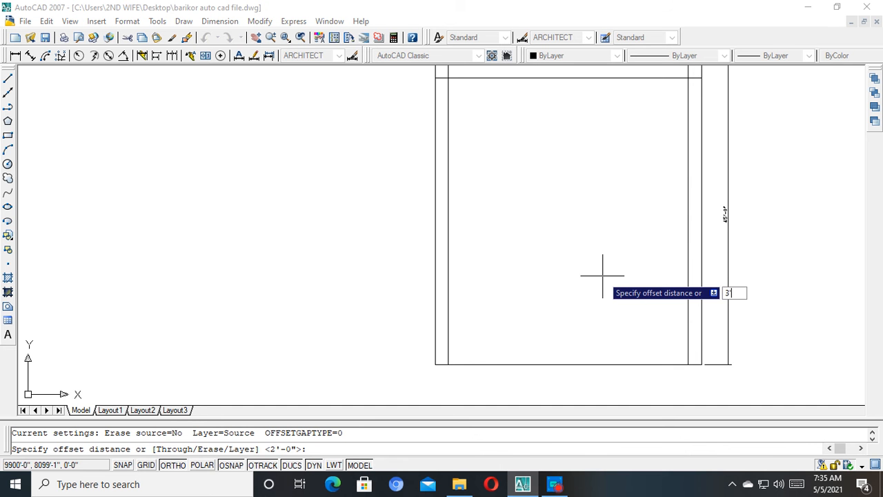
pyautogui.press('Return')
pyautogui.click(593, 363)
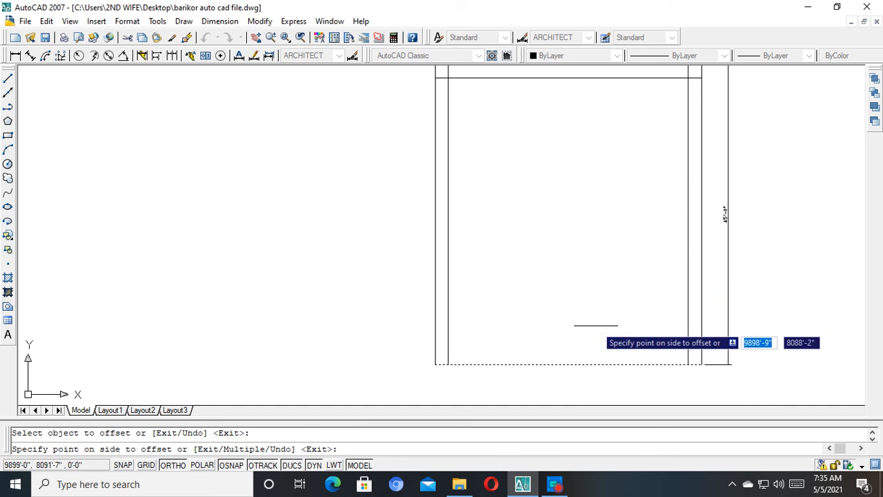
pyautogui.click(594, 324)
pyautogui.scroll(-3, 563, 319)
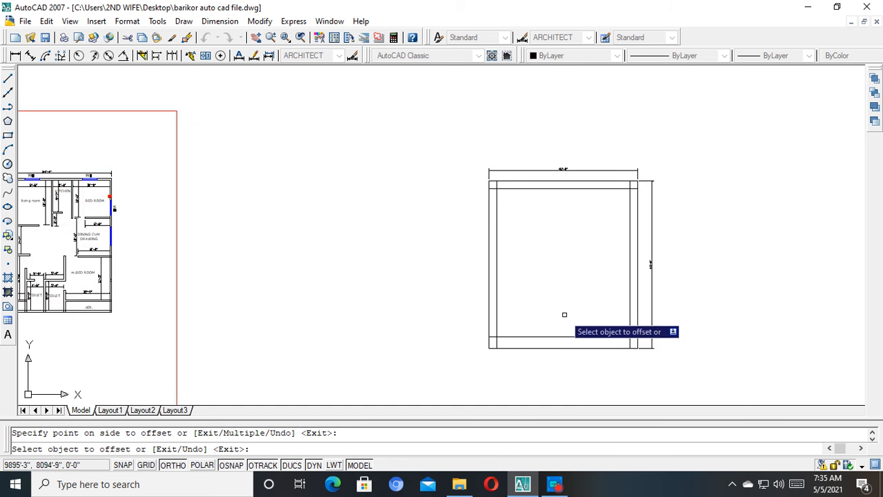
pyautogui.moveTo(541, 220); pyautogui.dragTo(381, 212, button='middle')
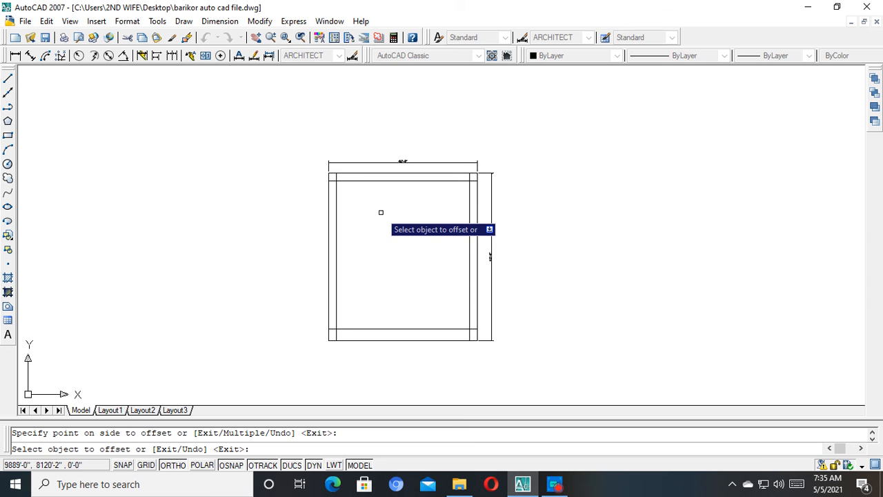
pyautogui.press('Escape')
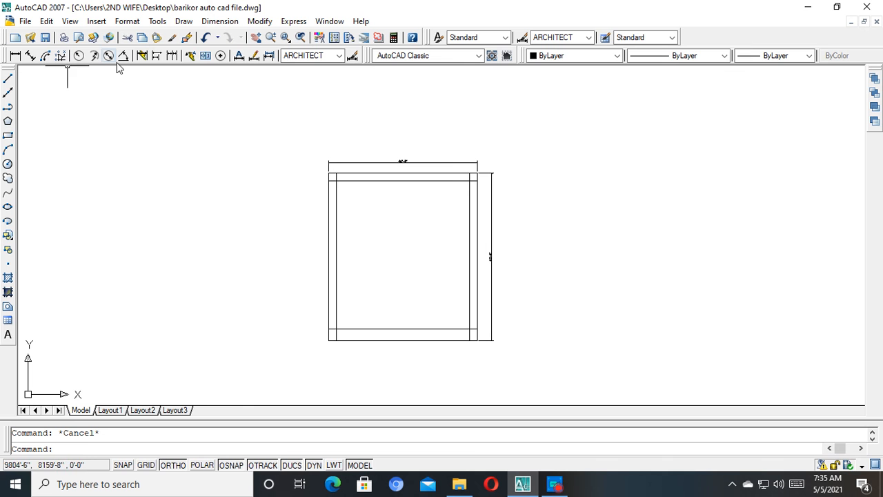
# Display the Layers toolbar.
pyautogui.rightClick(860, 44)
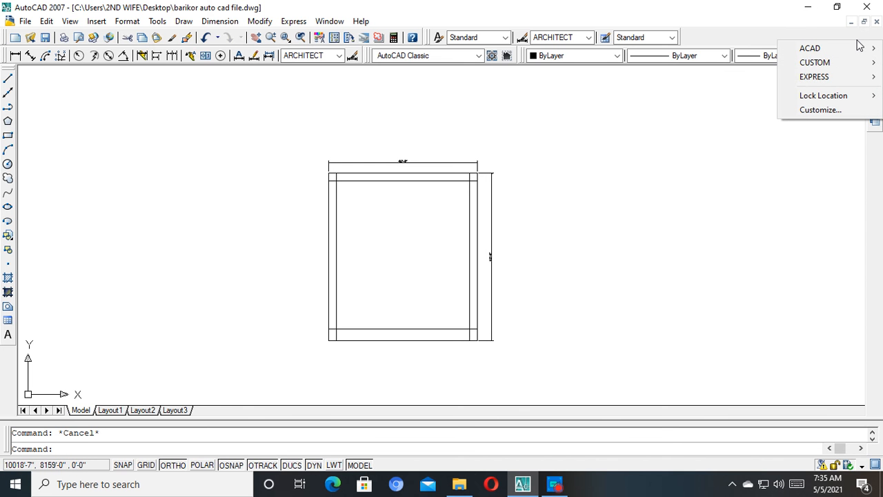
pyautogui.moveTo(828, 52)
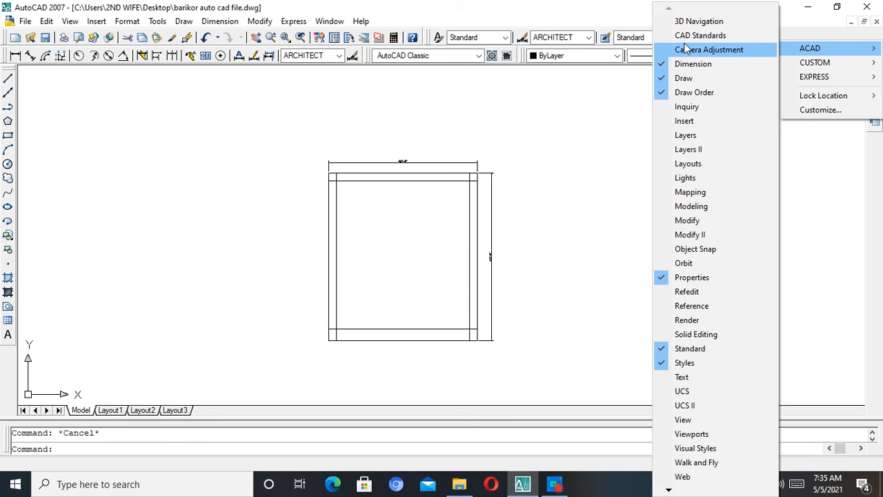
pyautogui.click(675, 136)
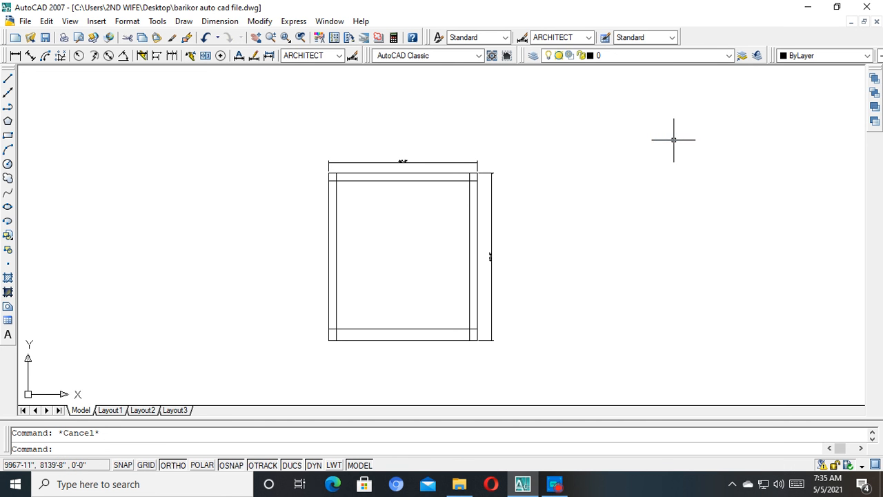
pyautogui.rightClick(829, 43)
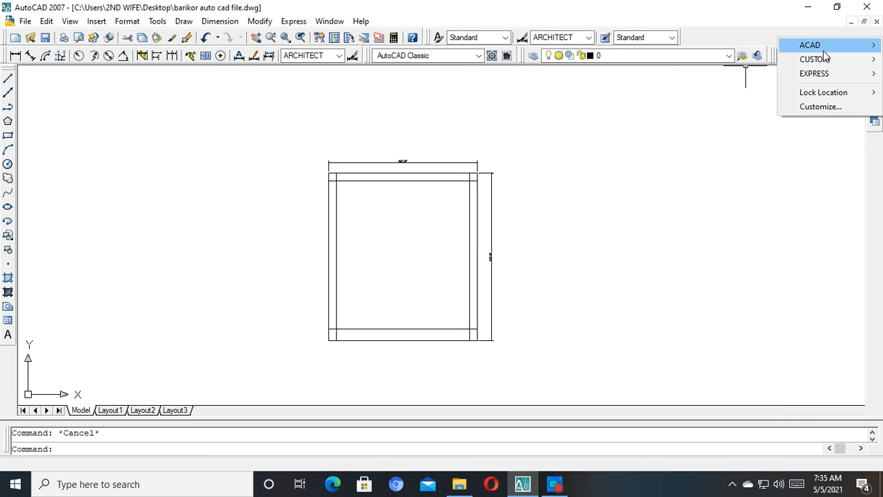
pyautogui.moveTo(825, 52)
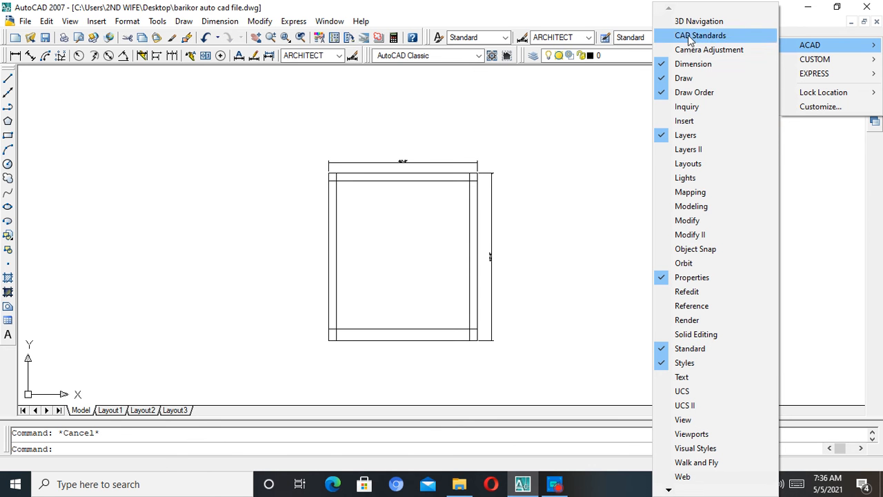
pyautogui.click(662, 167)
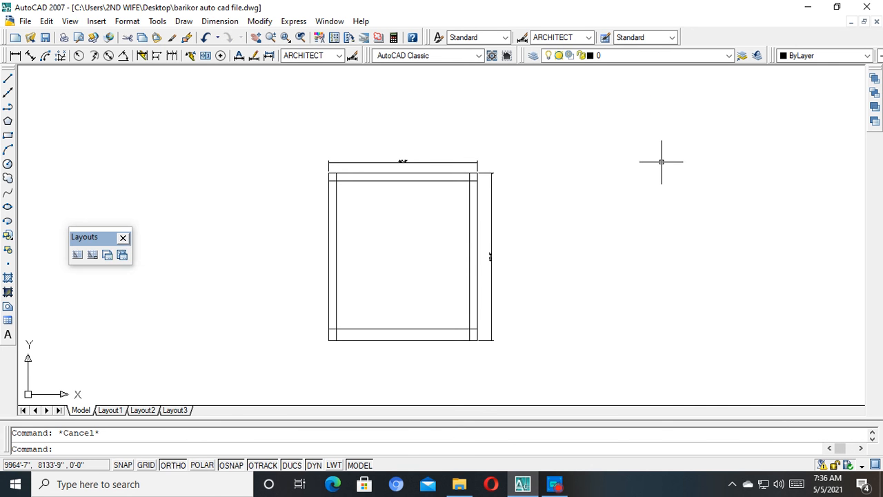
pyautogui.click(122, 236)
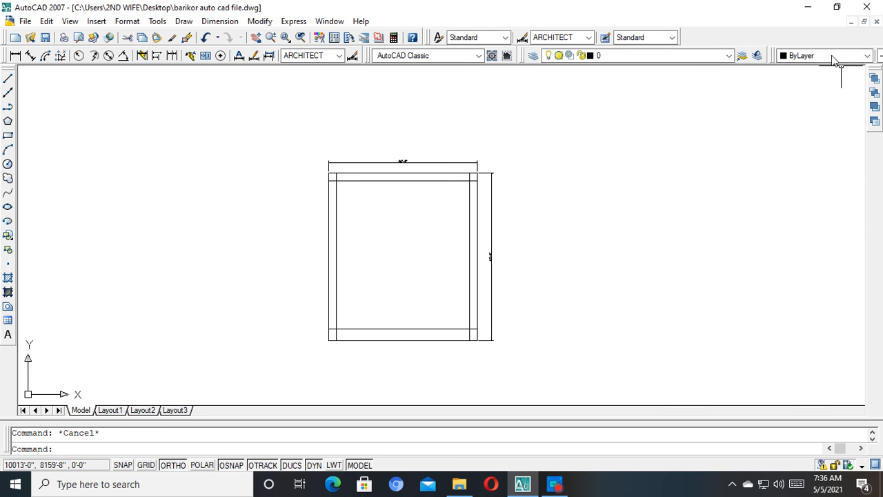
pyautogui.rightClick(794, 38)
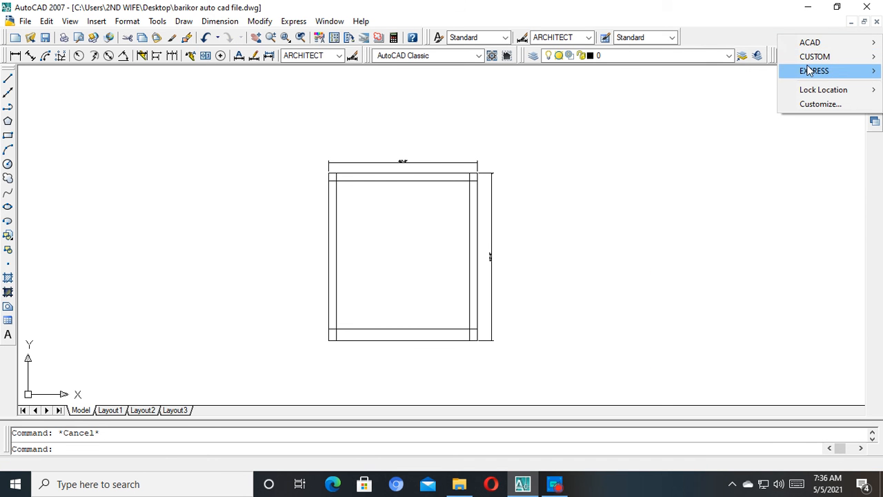
pyautogui.moveTo(807, 42)
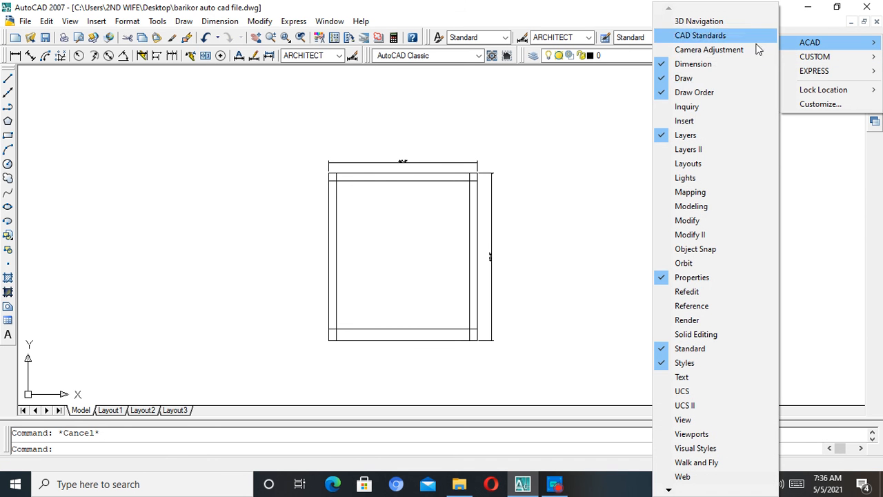
pyautogui.click(686, 35)
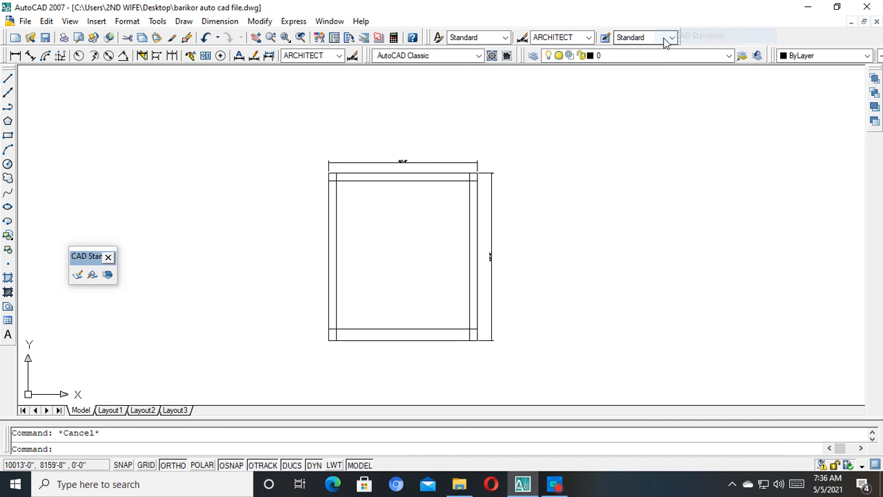
pyautogui.click(108, 256)
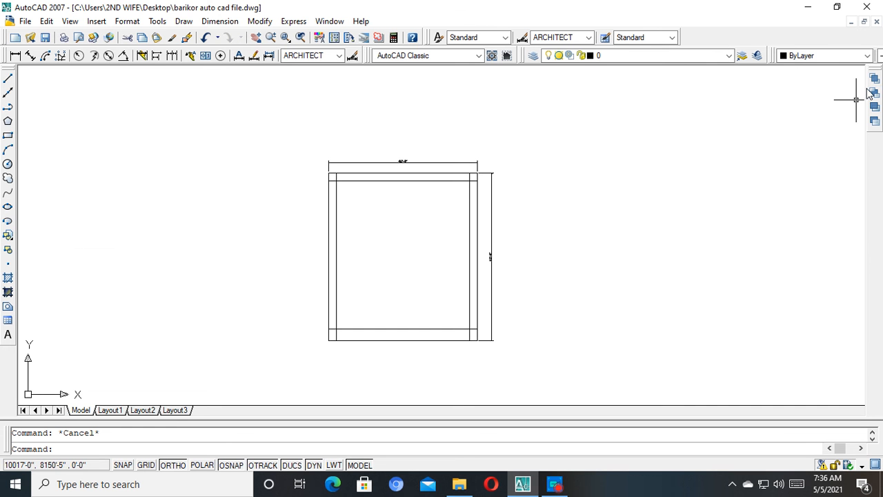
pyautogui.rightClick(829, 36)
pyautogui.moveTo(814, 40)
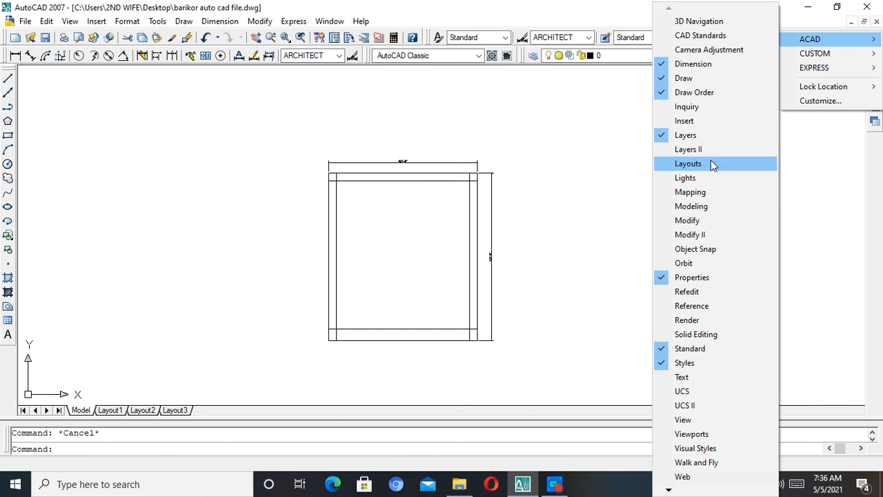
pyautogui.click(693, 250)
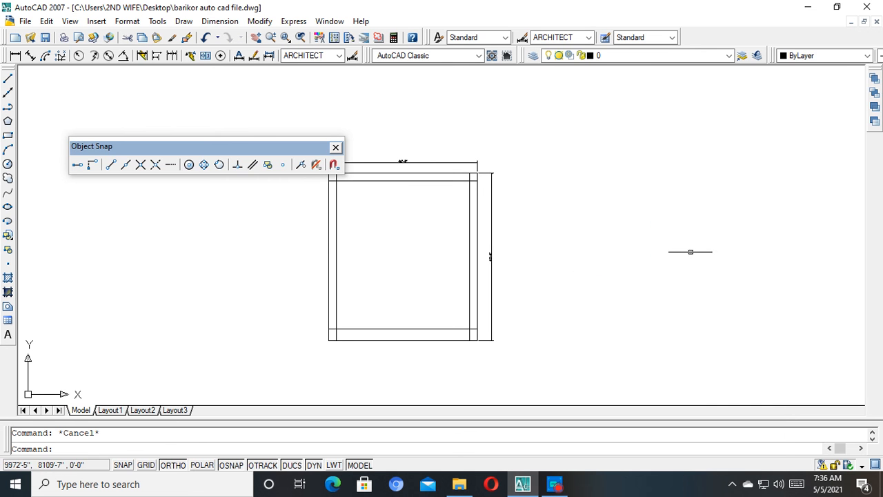
pyautogui.click(335, 148)
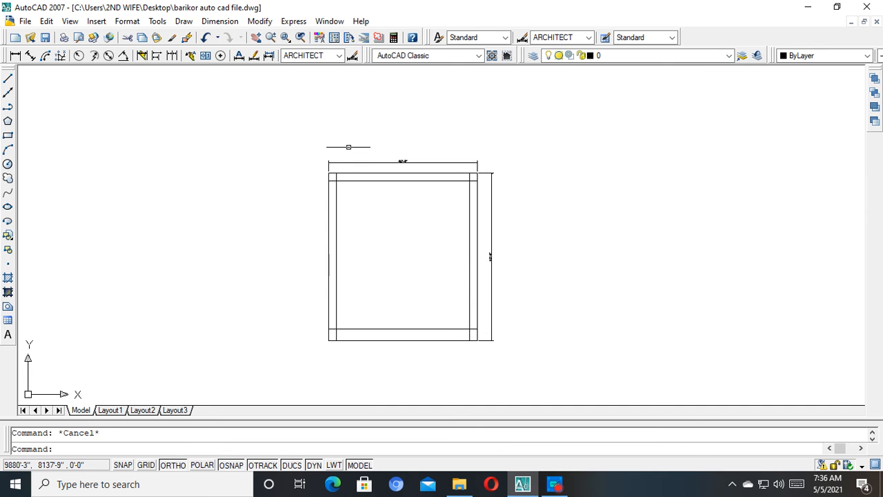
pyautogui.rightClick(802, 35)
pyautogui.moveTo(807, 38)
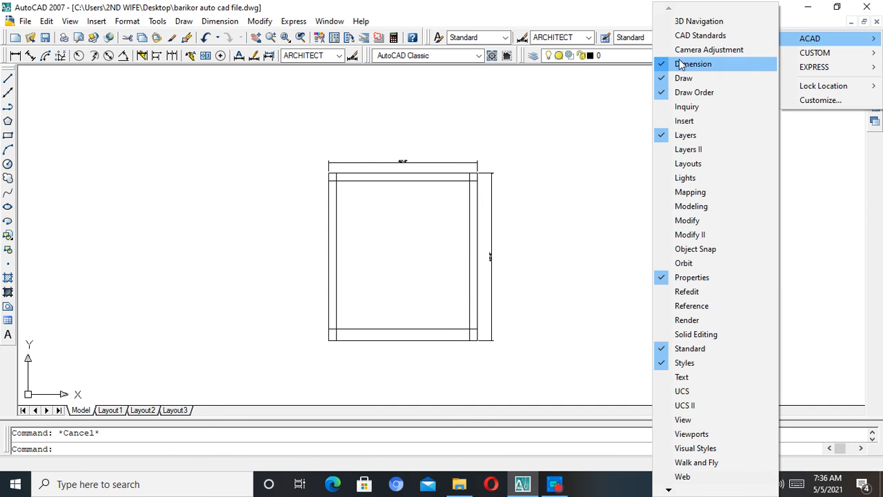
pyautogui.click(672, 37)
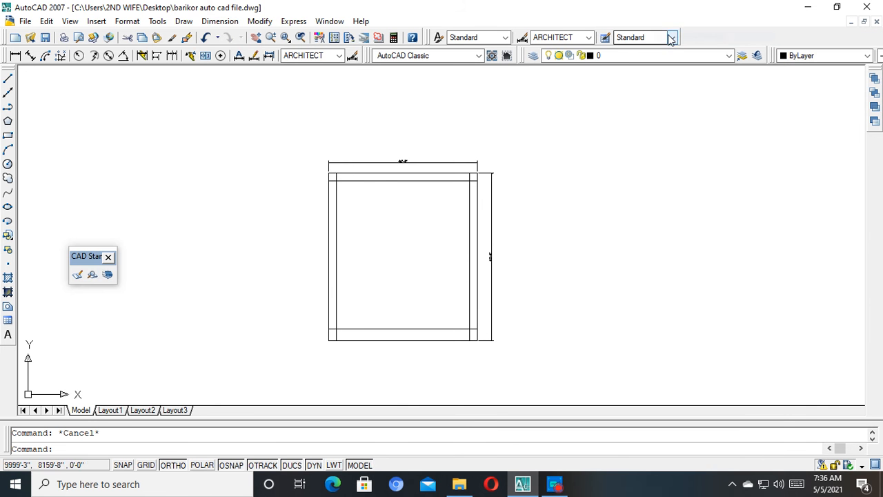
pyautogui.click(108, 257)
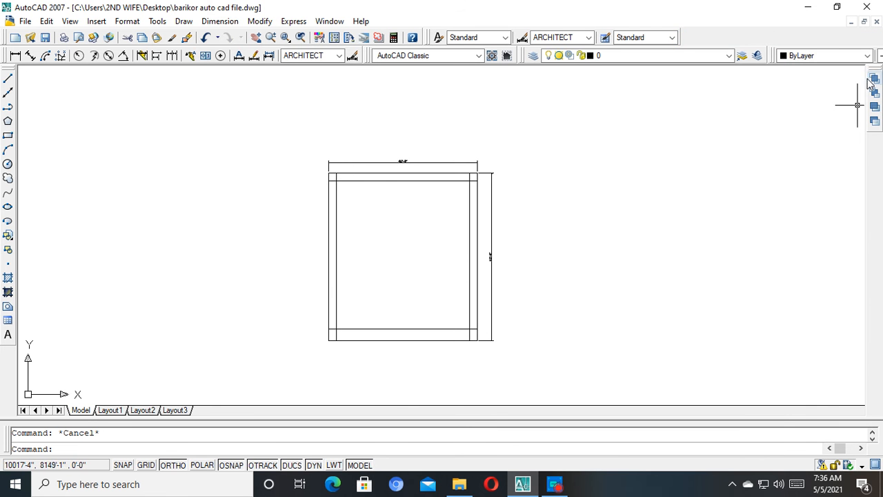
pyautogui.rightClick(819, 47)
pyautogui.moveTo(807, 49)
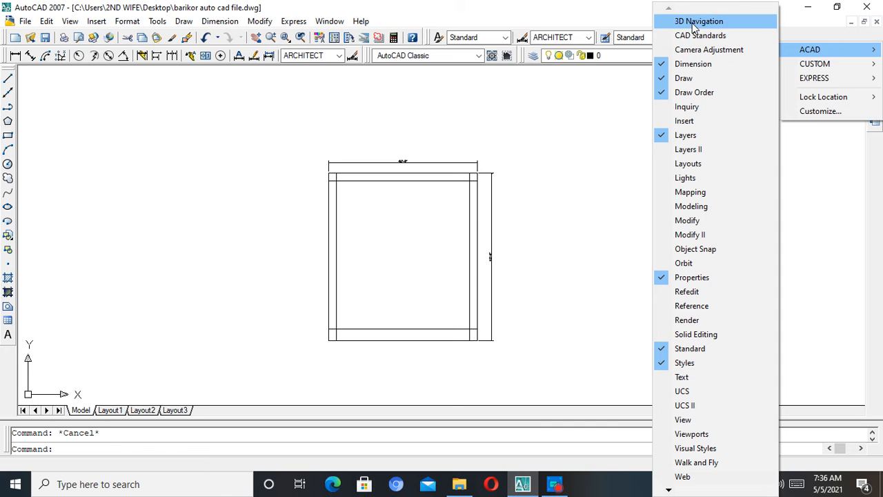
pyautogui.click(694, 164)
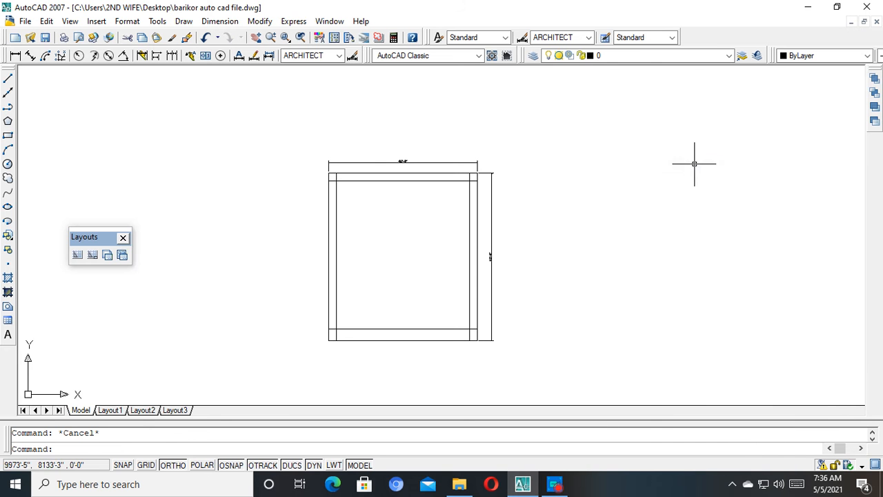
pyautogui.click(124, 238)
pyautogui.rightClick(836, 40)
pyautogui.moveTo(811, 45)
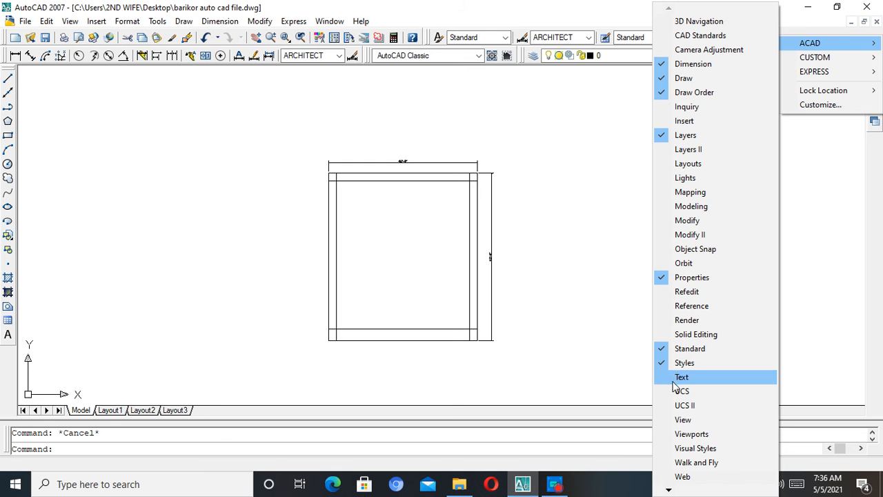
pyautogui.click(684, 420)
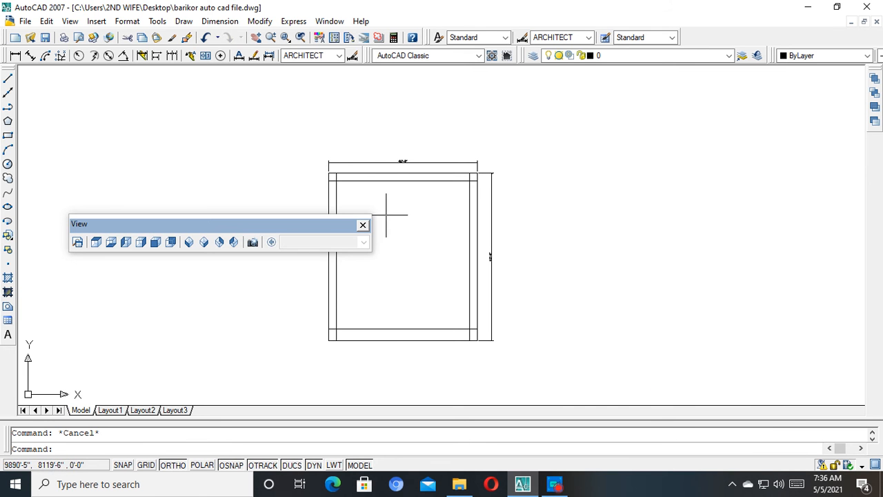
pyautogui.click(363, 225)
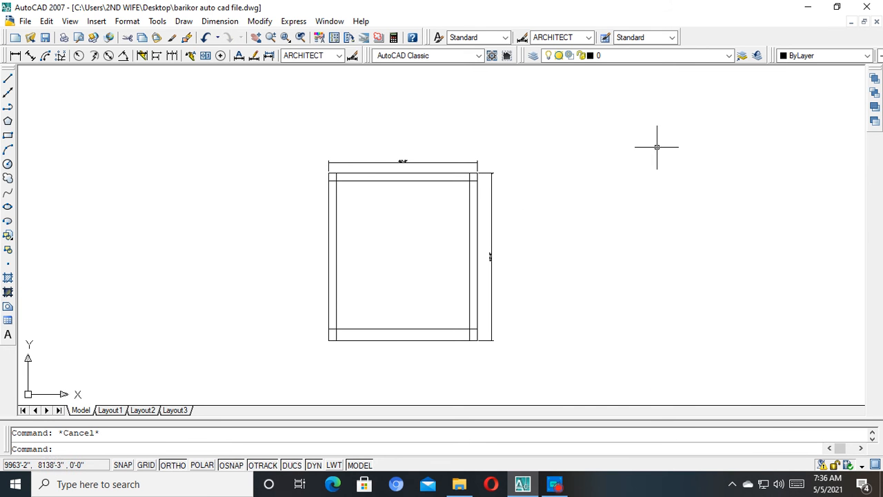
# Erase the offset lines inside the rectangle's top and left edges.
pyautogui.moveTo(508, 195); pyautogui.dragTo(542, 160, button='middle')
pyautogui.scroll(2, 527, 164)
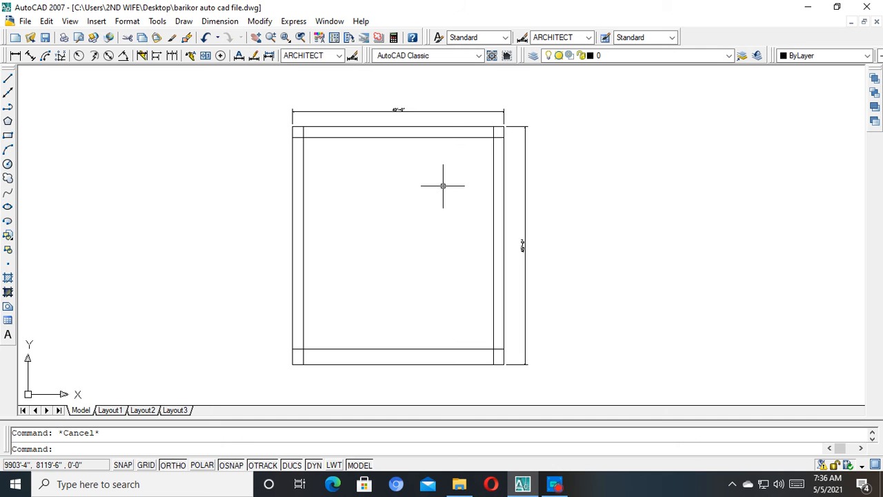
pyautogui.moveTo(390, 175); pyautogui.dragTo(485, 153, button='middle')
pyautogui.scroll(-5, 470, 149)
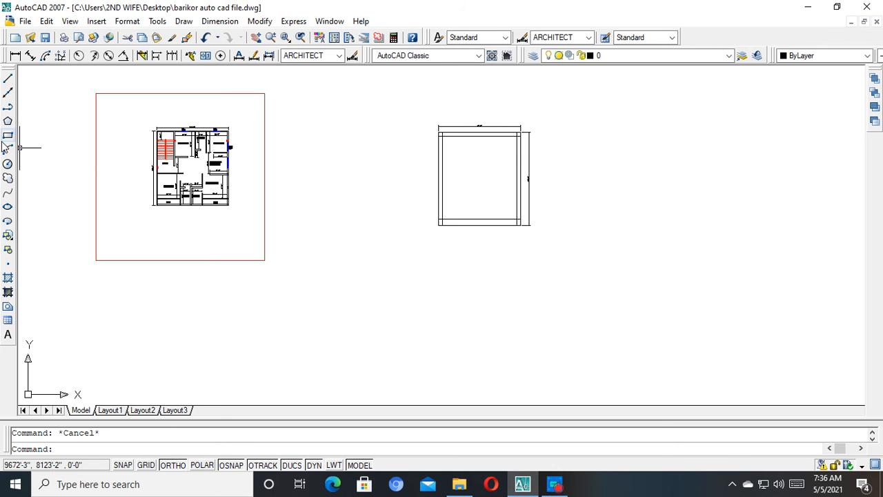
pyautogui.scroll(4, 552, 115)
pyautogui.scroll(5, 374, 170)
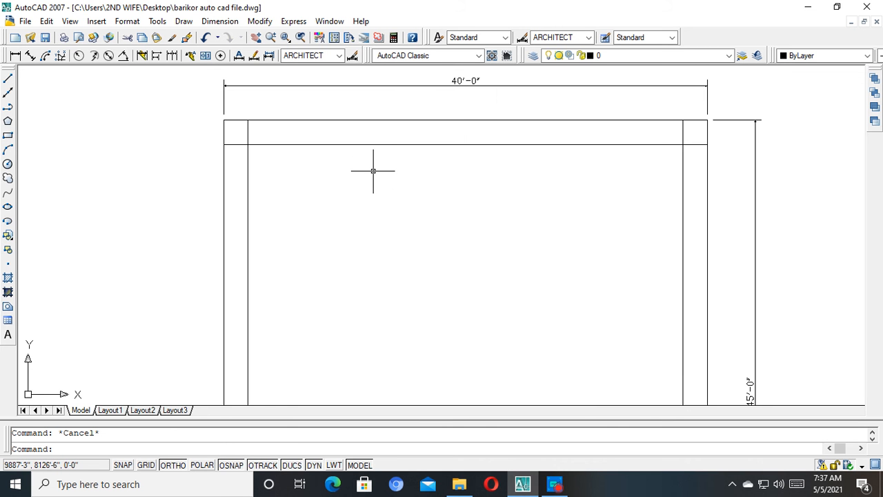
pyautogui.click(410, 153)
pyautogui.click(376, 138)
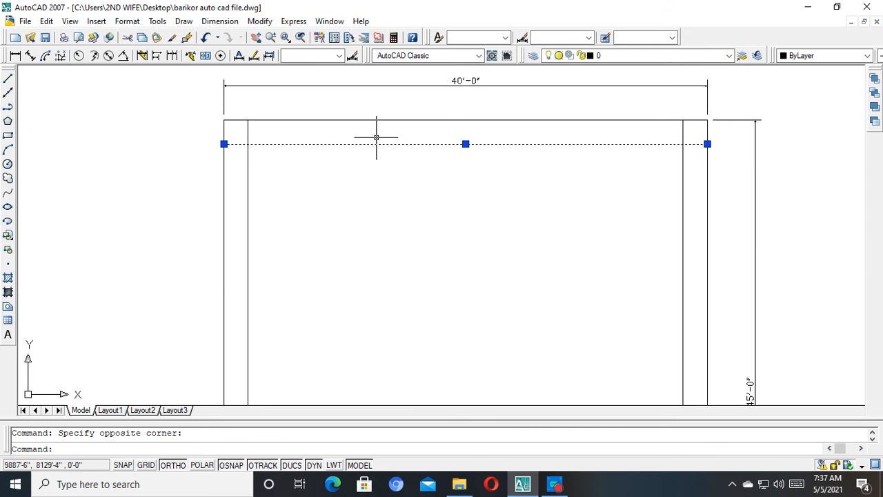
pyautogui.click(286, 157)
pyautogui.click(235, 257)
pyautogui.press('Delete')
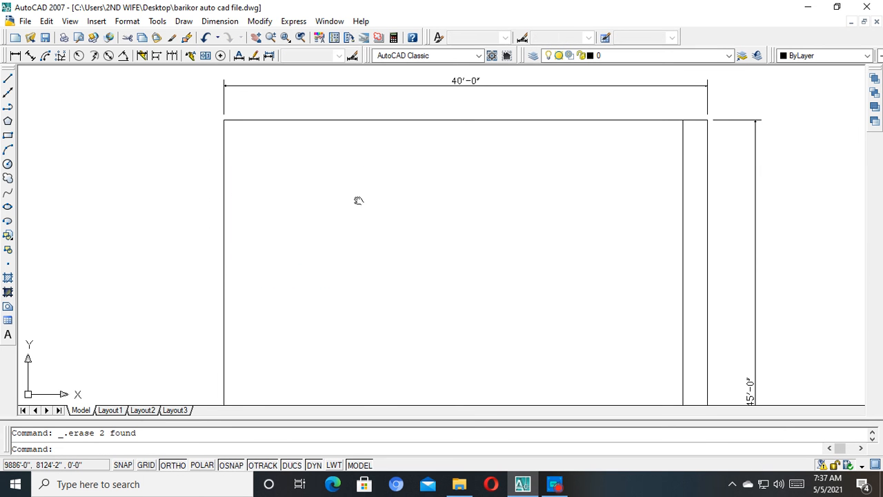
pyautogui.press('Escape')
# Offset the rectangle's top and left edges 2' inward and end the Offset command.
pyautogui.write('o')
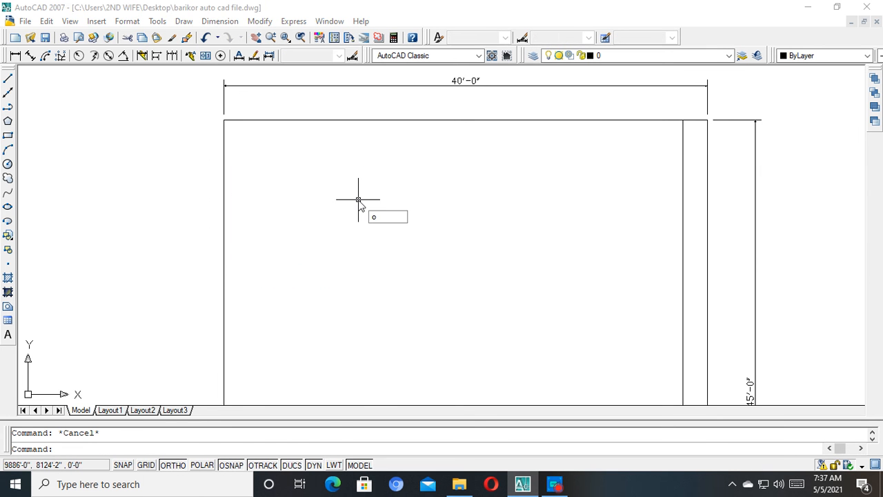
pyautogui.press('Return')
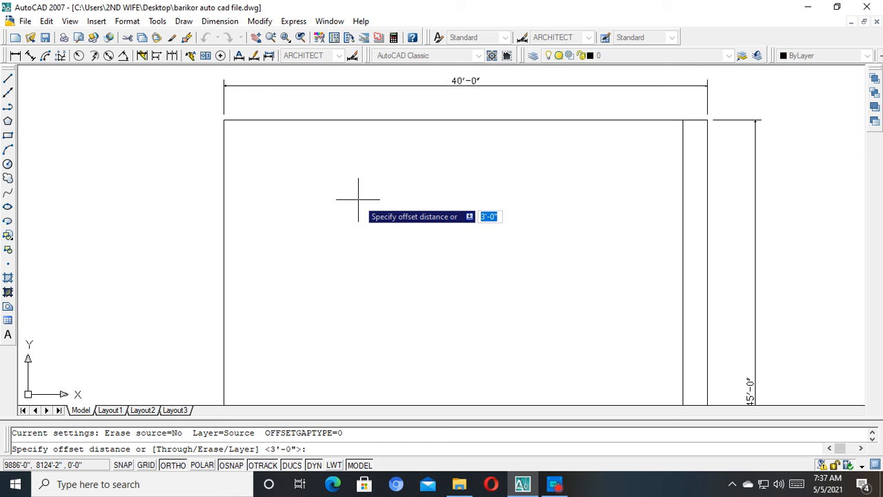
pyautogui.write('2')
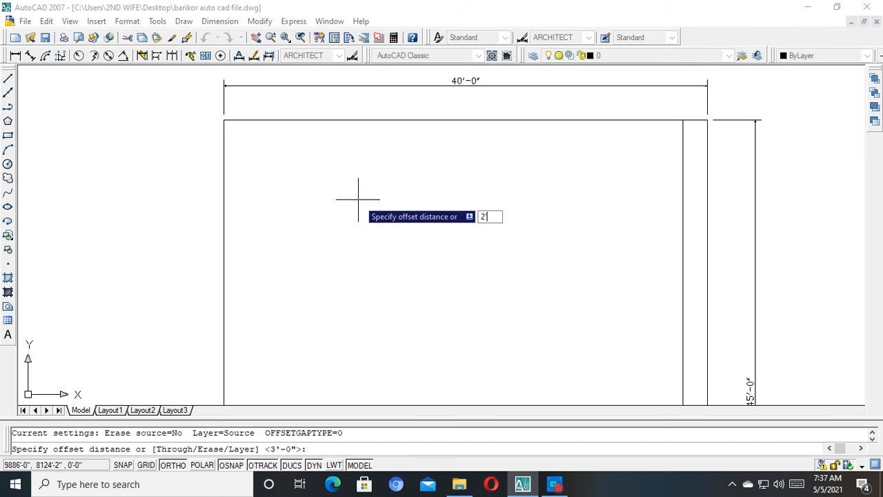
pyautogui.press('Return')
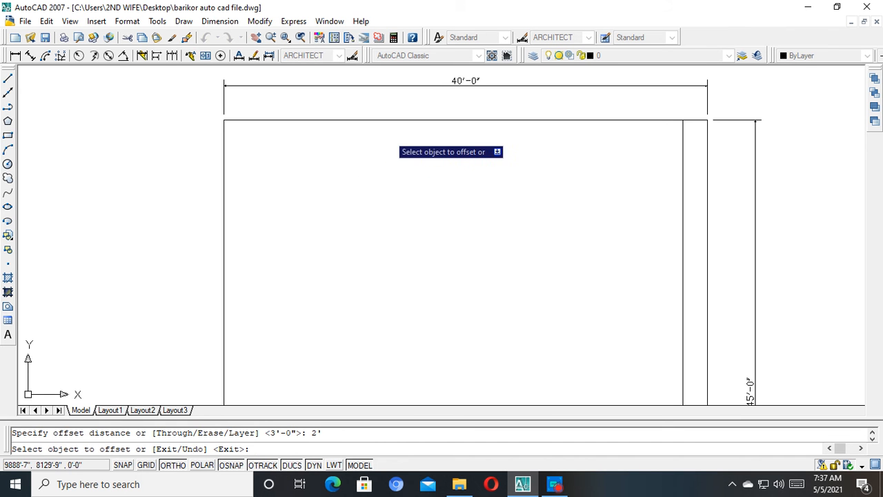
pyautogui.click(397, 121)
pyautogui.click(412, 201)
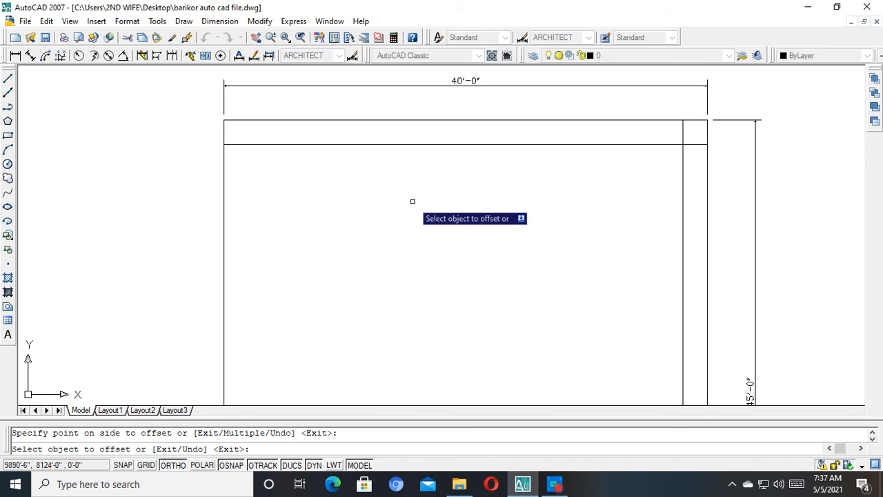
pyautogui.click(224, 198)
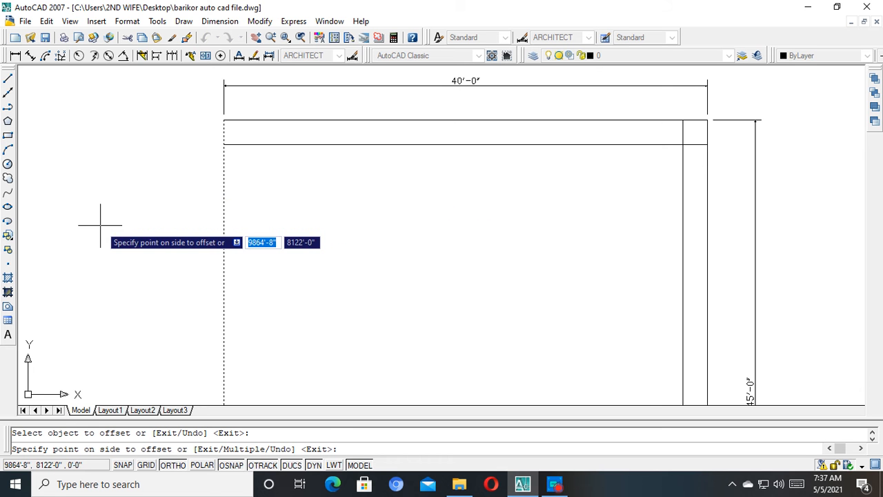
pyautogui.click(372, 259)
pyautogui.scroll(-2, 276, 221)
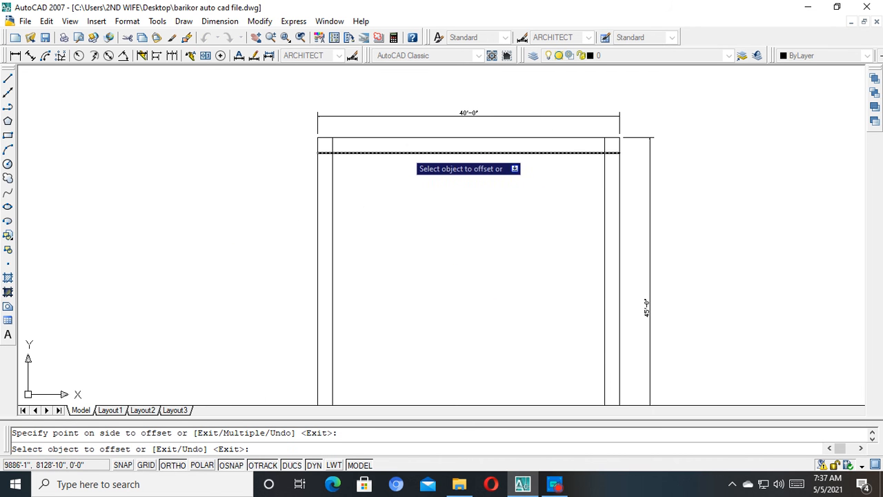
pyautogui.scroll(3, 448, 166)
pyautogui.scroll(-6, 534, 224)
pyautogui.press('Escape')
pyautogui.scroll(2, 525, 238)
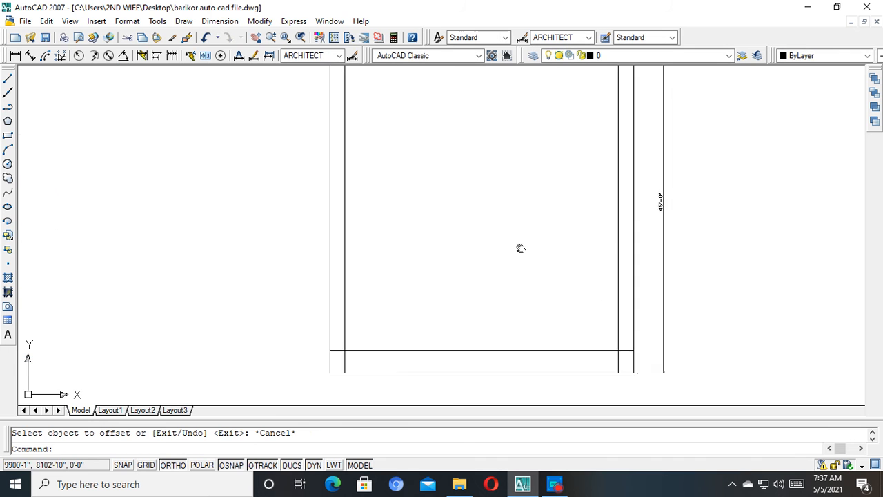
pyautogui.scroll(-2, 518, 248)
pyautogui.click(670, 211)
pyautogui.press('Escape')
pyautogui.scroll(2, 421, 135)
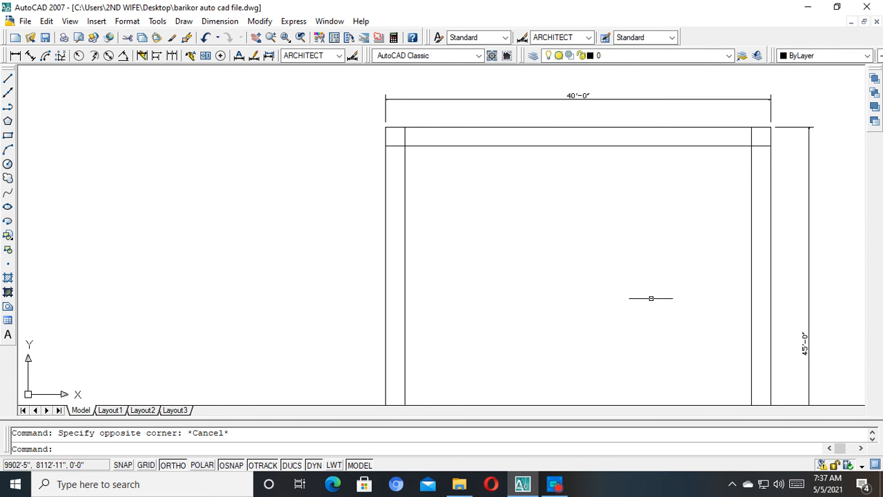
# Trim the overhanging ends of the offset lines at the upper-left and upper-right corners of the inner rectangle.
pyautogui.scroll(4, 363, 199)
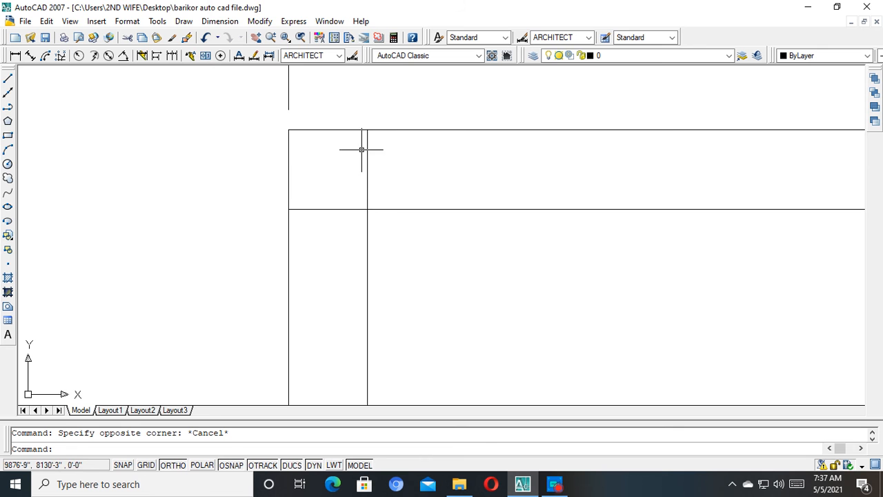
pyautogui.write('tr')
pyautogui.press('Return')
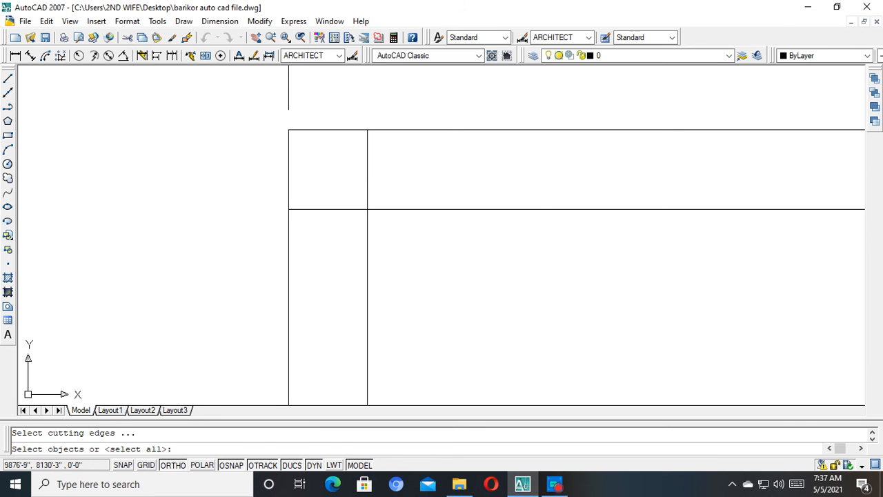
pyautogui.press('Return')
pyautogui.click(394, 145)
pyautogui.click(350, 177)
pyautogui.click(331, 209)
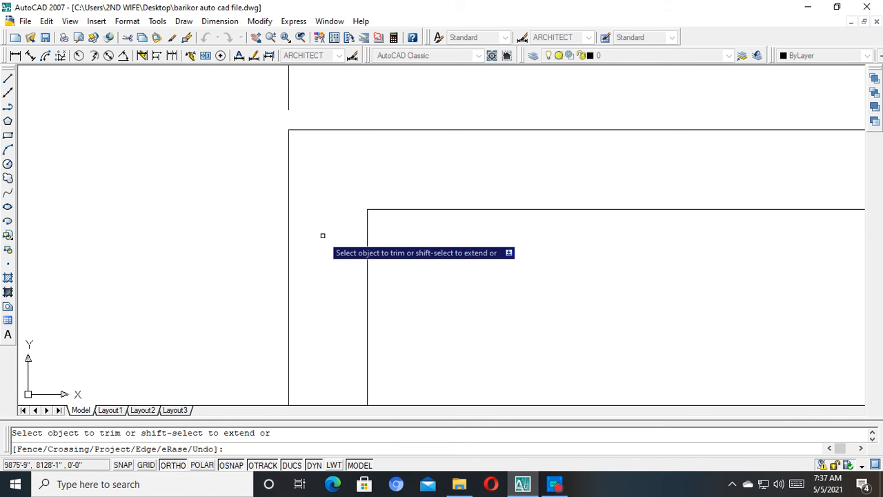
pyautogui.scroll(-3, 413, 233)
pyautogui.scroll(3, 684, 221)
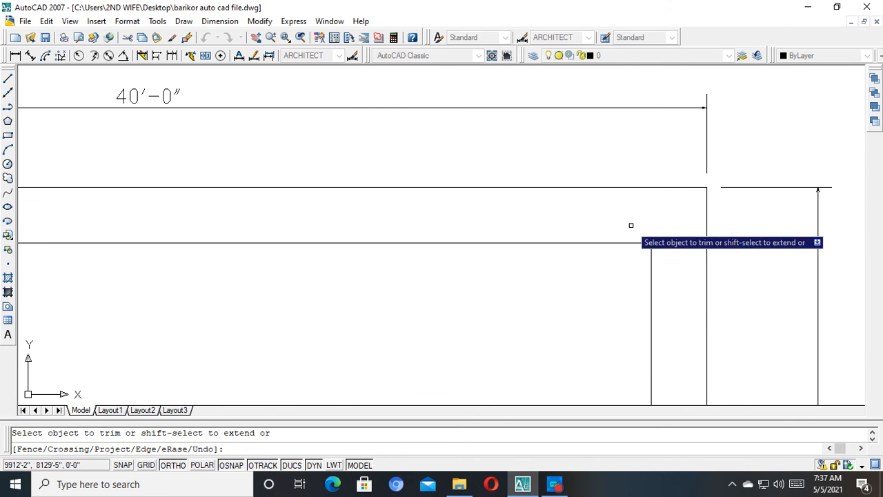
# Trim the overhanging ends of the offset lines at the inner rectangle's lower-right corner.
pyautogui.scroll(-4, 657, 191)
pyautogui.moveTo(656, 191); pyautogui.dragTo(652, 157, button='middle')
pyautogui.moveTo(636, 294); pyautogui.dragTo(631, 159, button='middle')
pyautogui.scroll(3, 649, 332)
pyautogui.scroll(4, 654, 276)
pyautogui.click(650, 263)
pyautogui.click(631, 185)
pyautogui.click(592, 255)
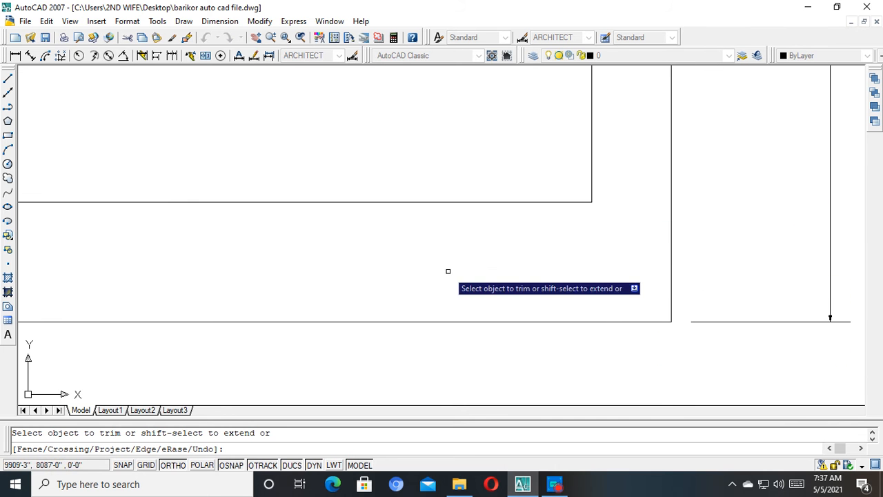
# Trim the overhanging ends of the offset lines at the inner rectangle's lower-left corner and end the Trim command.
pyautogui.scroll(-4, 444, 288)
pyautogui.moveTo(232, 314); pyautogui.dragTo(629, 330, button='middle')
pyautogui.scroll(3, 328, 293)
pyautogui.scroll(1, 326, 293)
pyautogui.click(366, 281)
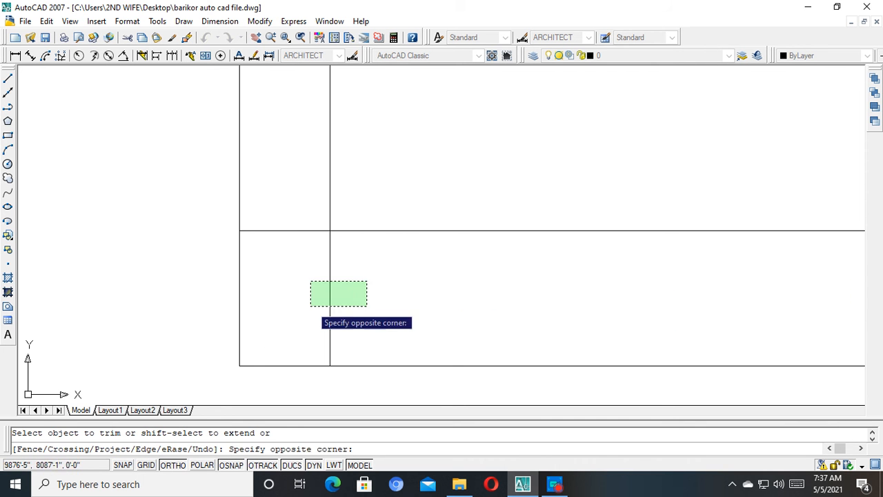
pyautogui.click(310, 305)
pyautogui.click(297, 281)
pyautogui.click(278, 199)
pyautogui.scroll(-3, 308, 240)
pyautogui.scroll(-4, 414, 290)
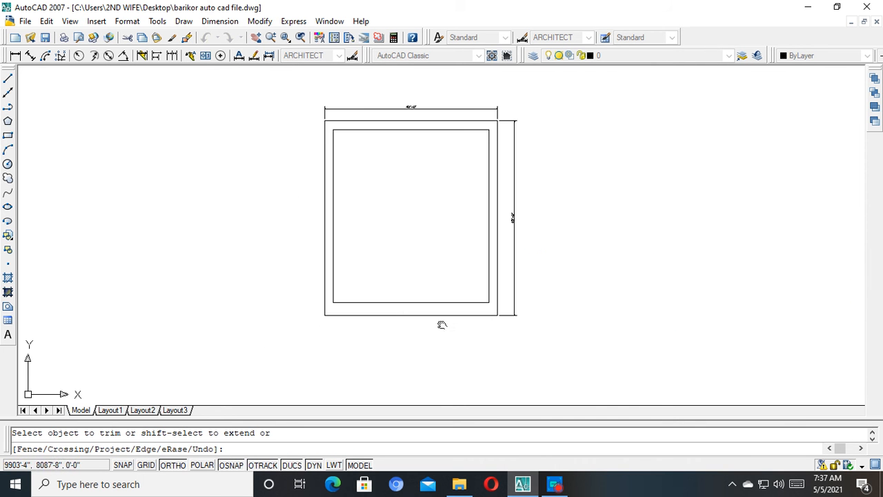
pyautogui.scroll(2, 489, 252)
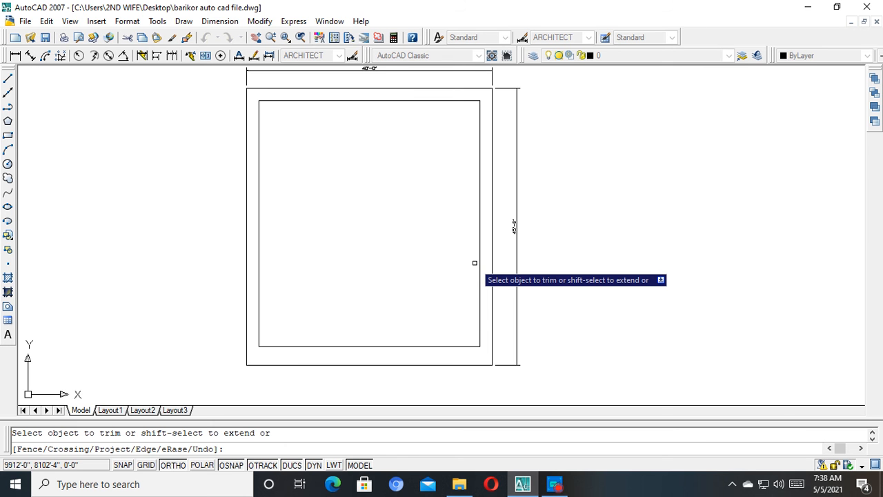
pyautogui.press('Escape')
pyautogui.moveTo(418, 266); pyautogui.dragTo(465, 292, button='middle')
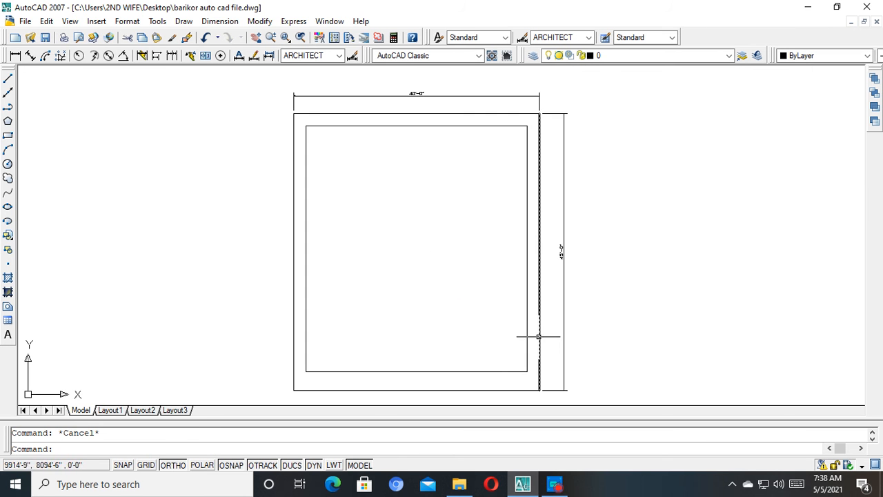
pyautogui.moveTo(522, 316); pyautogui.dragTo(405, 299, button='middle')
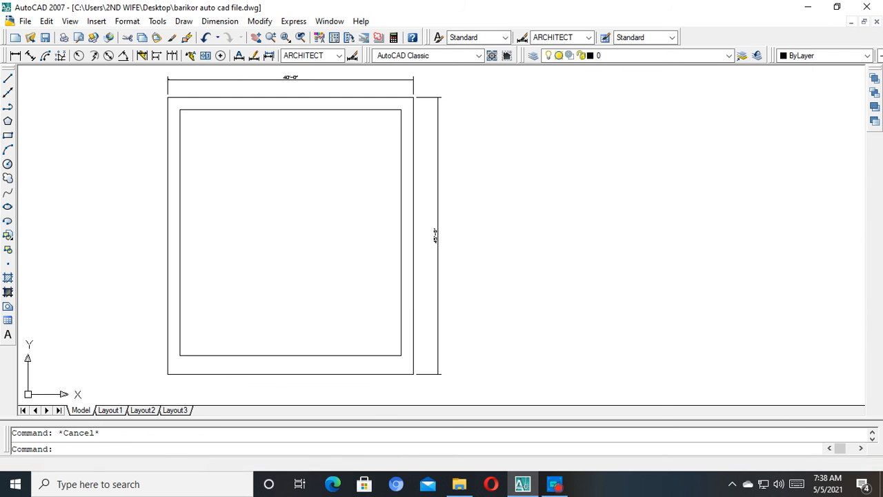
pyautogui.write('tr')
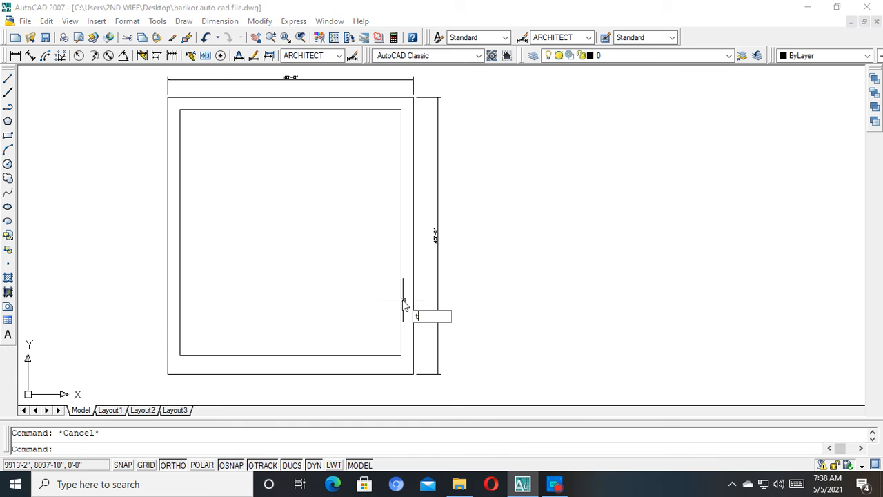
pyautogui.press('Return')
pyautogui.press('Return')
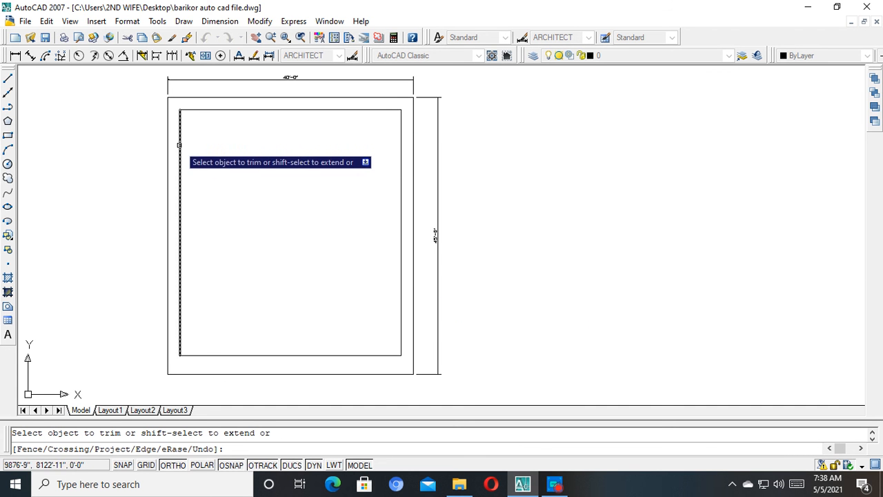
pyautogui.click(314, 360)
pyautogui.click(320, 332)
pyautogui.scroll(5, 400, 356)
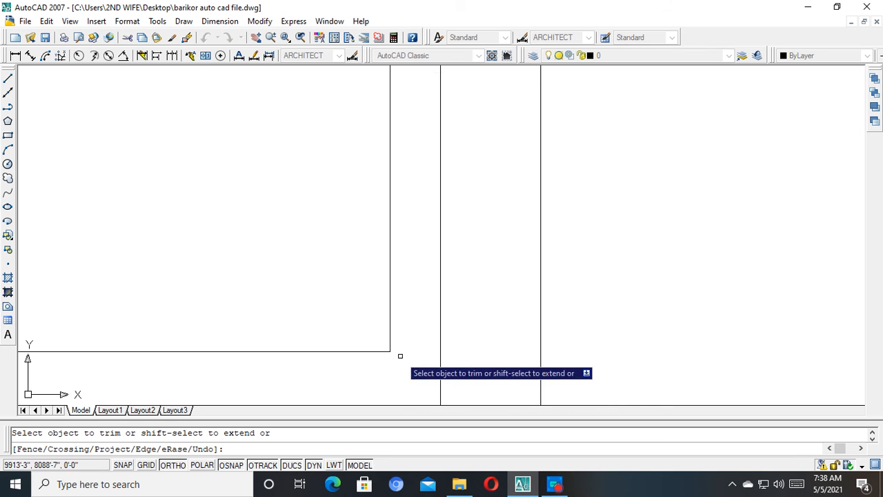
pyautogui.click(403, 348)
pyautogui.click(362, 321)
pyautogui.click(392, 325)
pyautogui.click(351, 352)
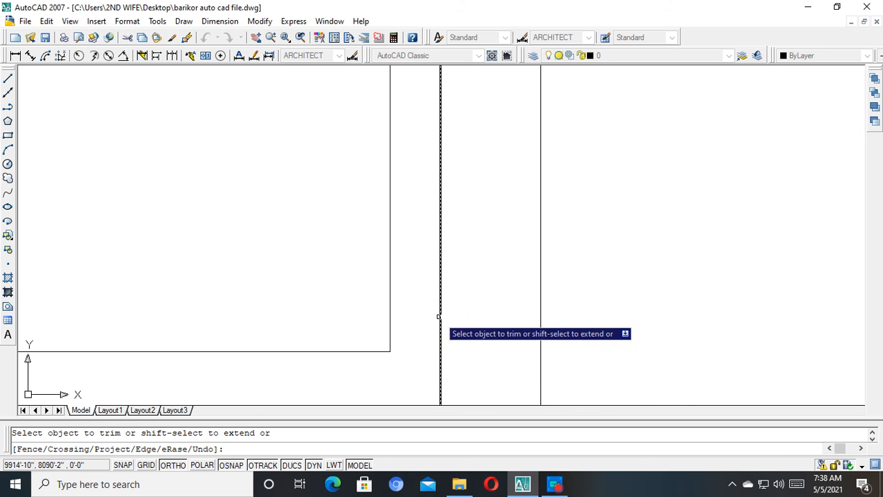
pyautogui.press('Escape')
# Extend the inner rectangle's bottom line to the outline's right edge and end the Extend command.
pyautogui.moveTo(393, 331); pyautogui.dragTo(449, 317, button='middle')
pyautogui.write('e')
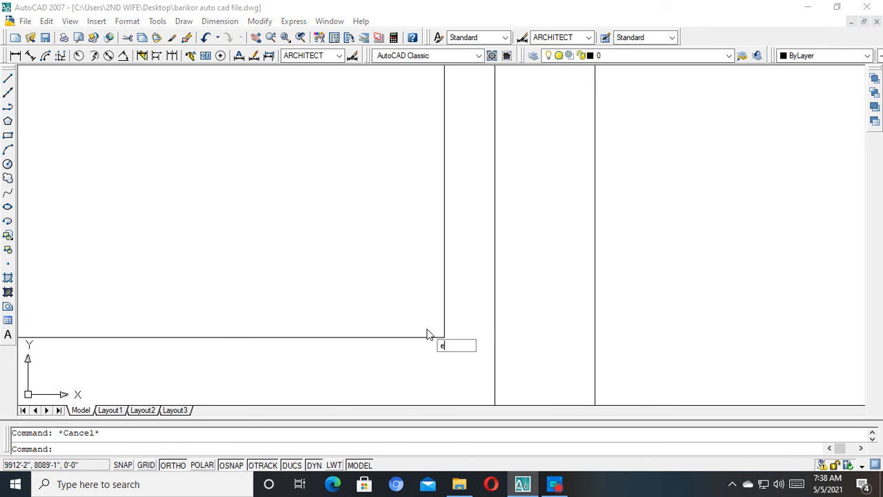
pyautogui.write('x')
pyautogui.press('Return')
pyautogui.press('Return')
pyautogui.click(423, 354)
pyautogui.click(337, 281)
pyautogui.press('Escape')
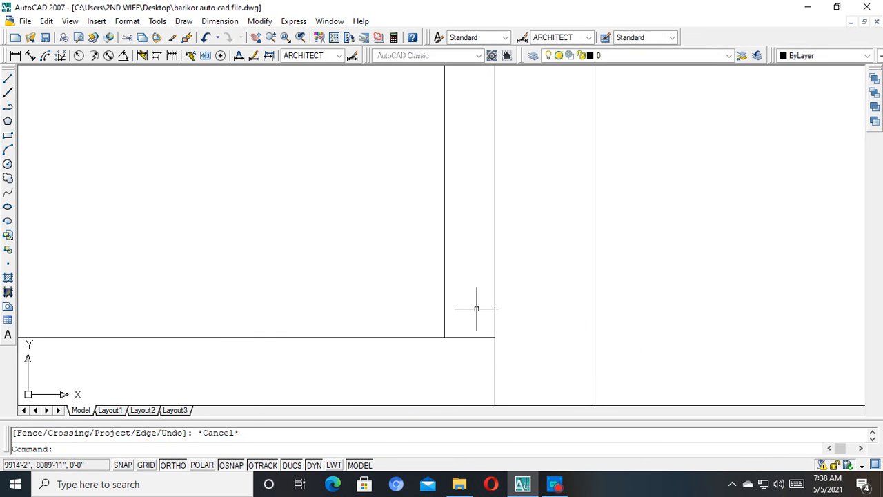
pyautogui.press('Escape')
# Trim the inner bottom line back to the inner rectangle's right line and end the Trim command.
pyautogui.scroll(4, 463, 335)
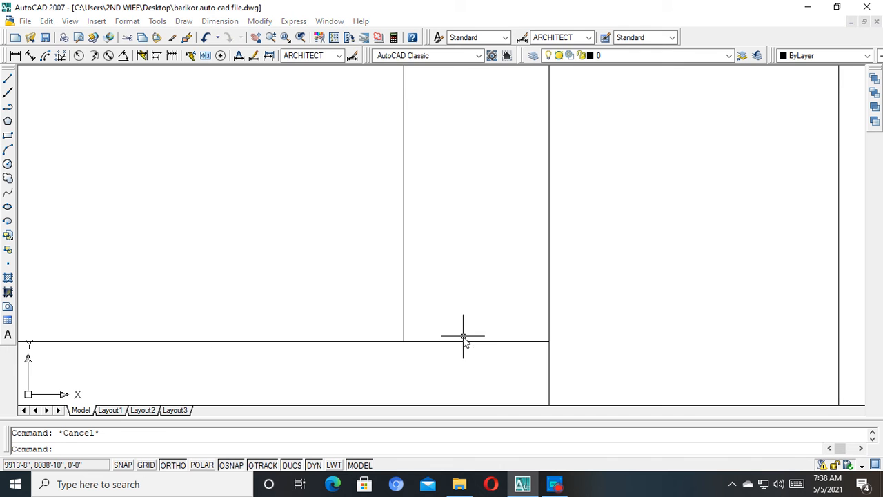
pyautogui.write('tr')
pyautogui.press('Return')
pyautogui.press('Return')
pyautogui.click(493, 340)
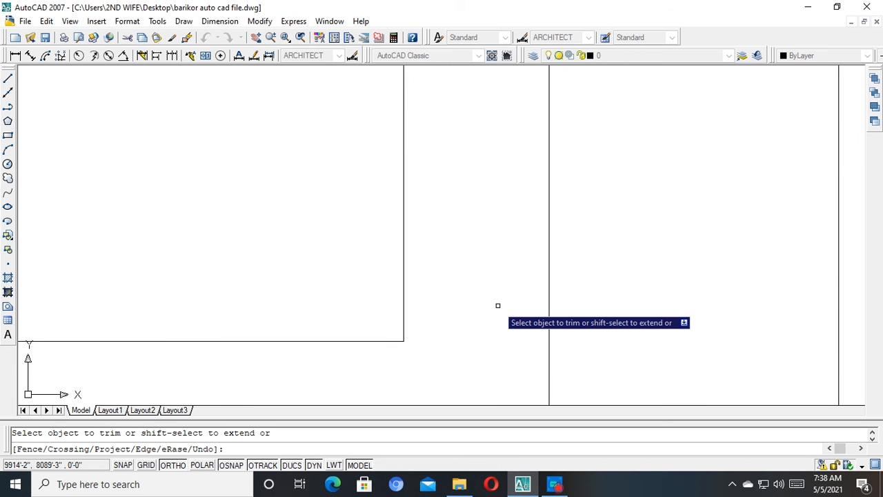
pyautogui.scroll(-5, 497, 305)
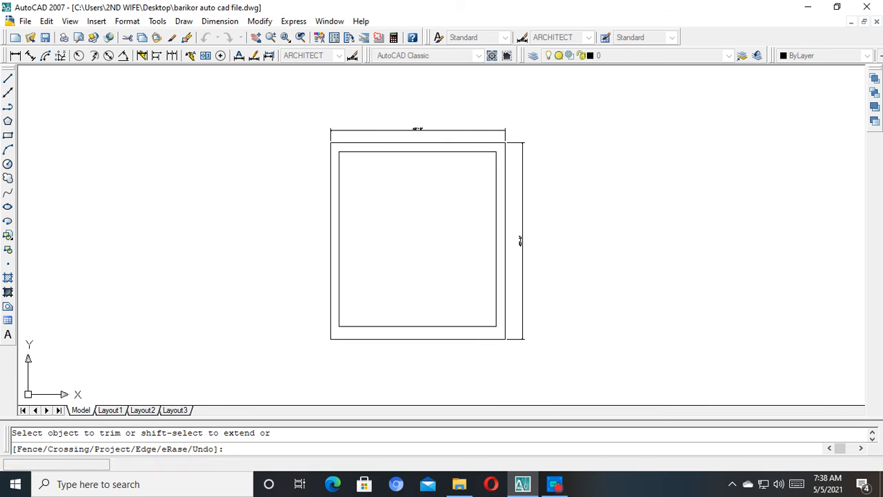
pyautogui.scroll(3, 517, 305)
pyautogui.press('Escape')
# Erase the inner rectangle's right line, and undo the erasure.
pyautogui.click(494, 258)
pyautogui.click(437, 269)
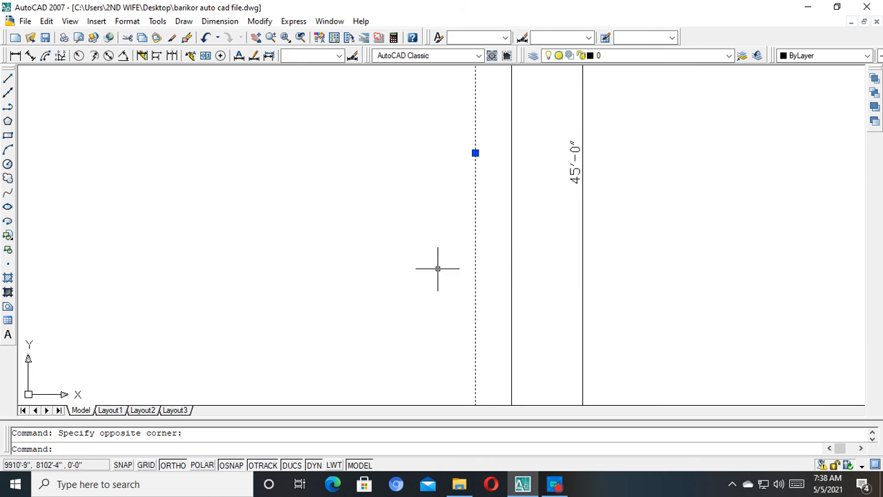
pyautogui.scroll(-4, 478, 258)
pyautogui.press('Delete')
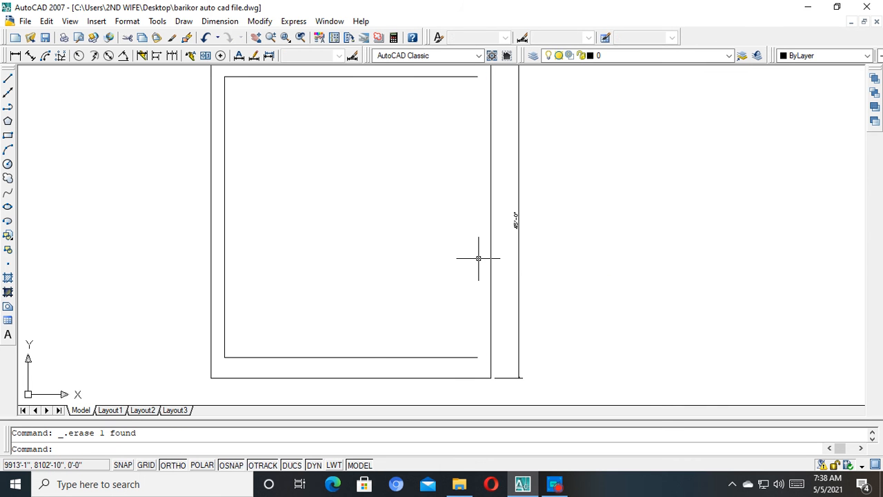
pyautogui.hotkey('ctrl', 'z')
pyautogui.scroll(-4, 477, 256)
pyautogui.scroll(3, 543, 304)
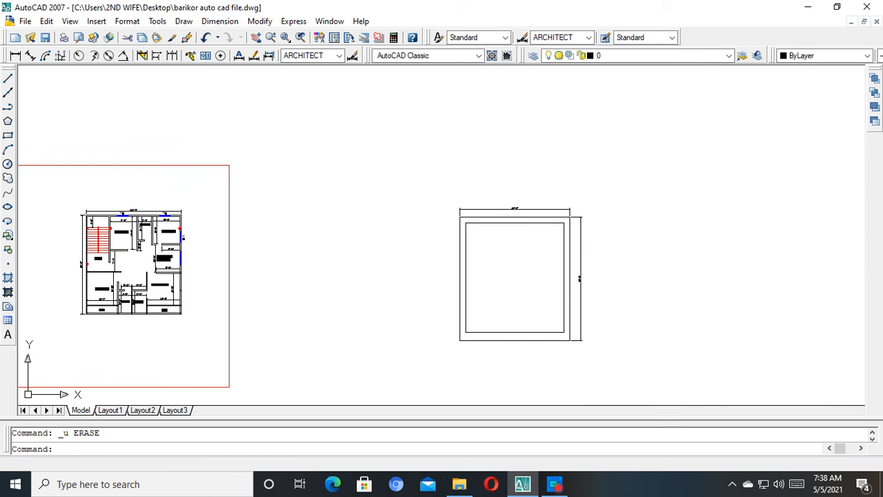
pyautogui.moveTo(543, 304); pyautogui.dragTo(522, 316, button='middle')
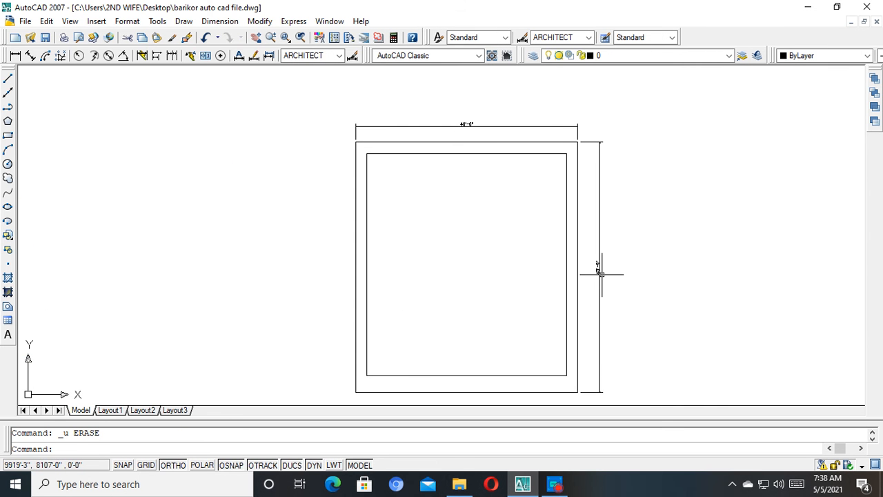
pyautogui.scroll(3, 527, 192)
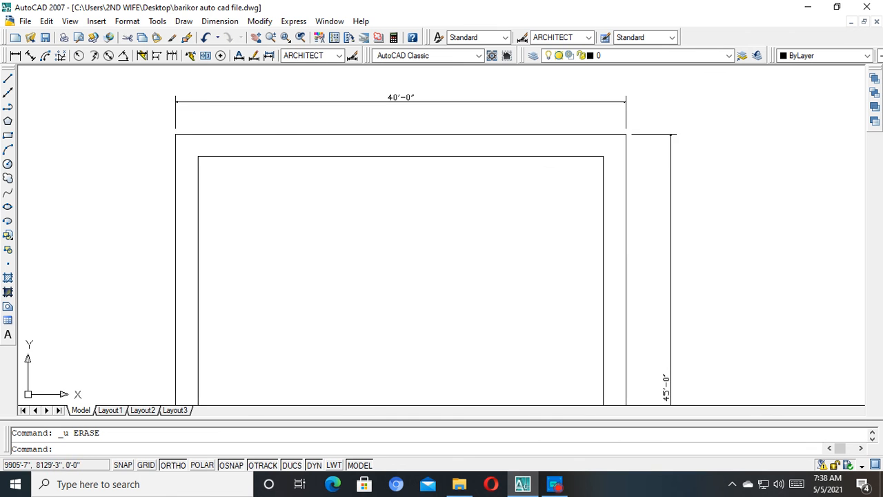
pyautogui.scroll(-3, 483, 180)
pyautogui.scroll(2, 452, 166)
pyautogui.press('Escape')
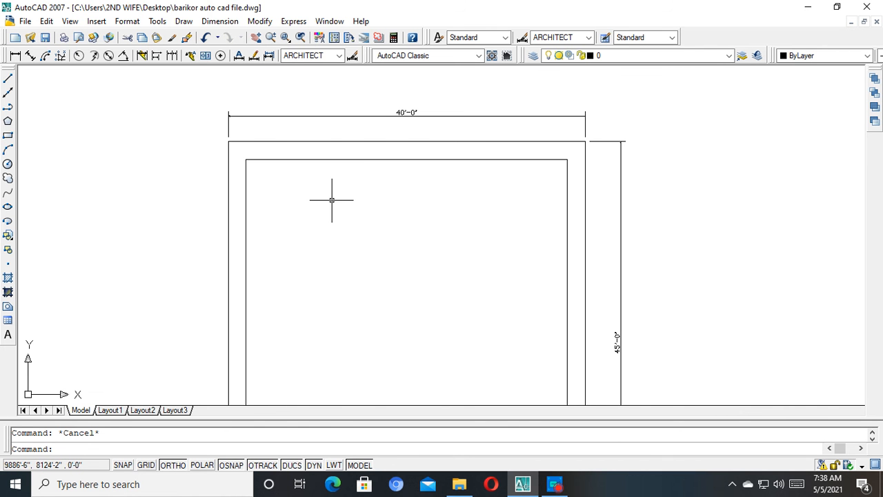
# Offset the inner rectangle's top, right and left lines inward by 5 inches.
pyautogui.write('o')
pyautogui.press('Return')
pyautogui.write('5')
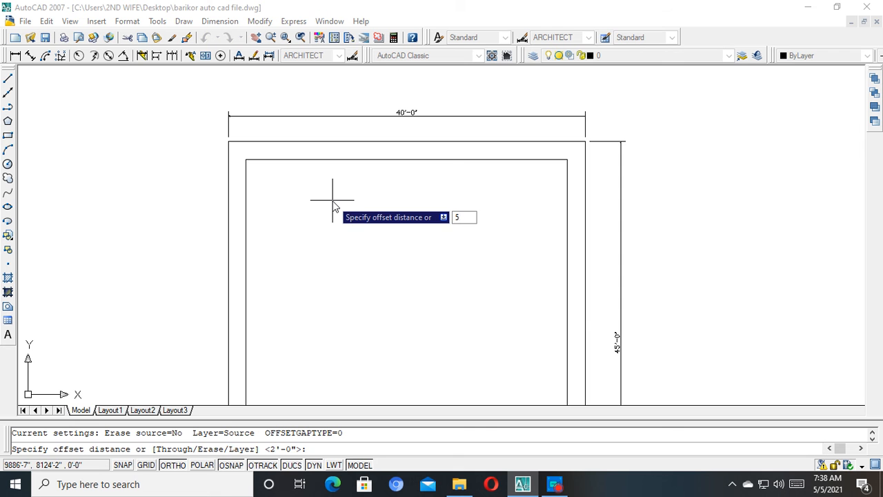
pyautogui.press('Return')
pyautogui.click(384, 160)
pyautogui.click(367, 232)
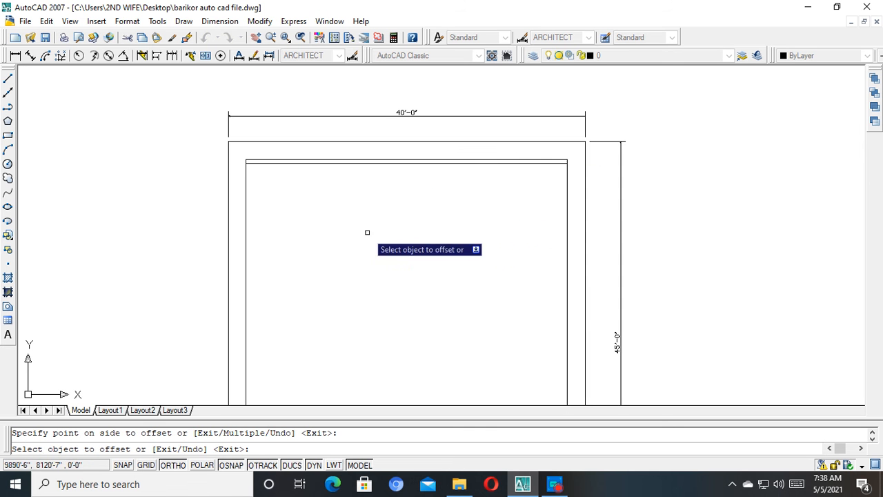
pyautogui.click(569, 213)
pyautogui.click(476, 222)
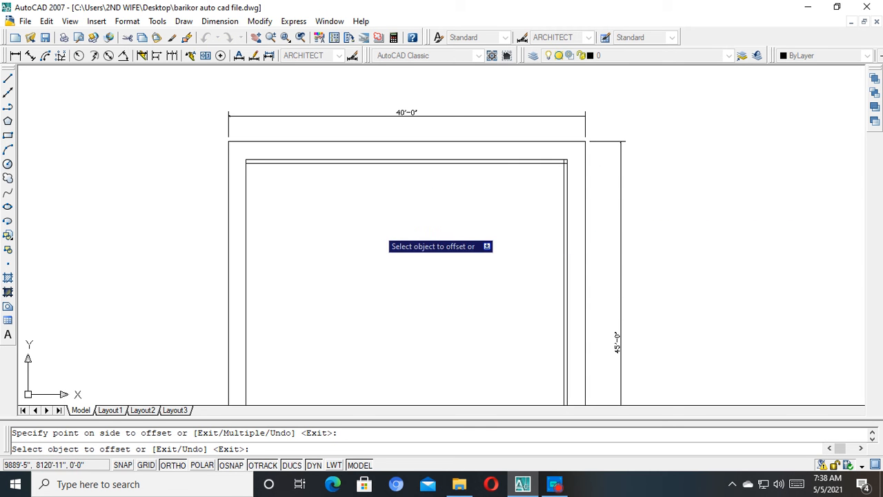
pyautogui.click(245, 228)
pyautogui.click(305, 228)
# Offset the inner rectangle's bottom line inward by 5 inches and end the Offset command.
pyautogui.scroll(-2, 351, 150)
pyautogui.scroll(3, 397, 311)
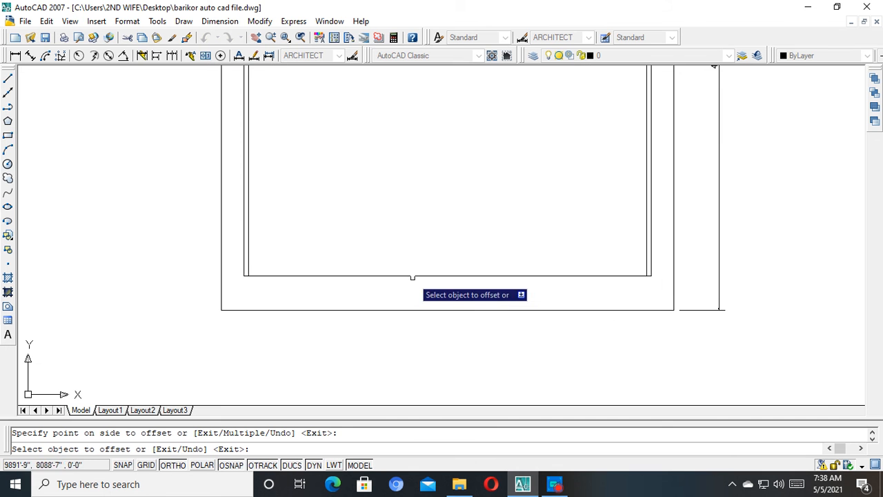
pyautogui.click(414, 274)
pyautogui.click(418, 244)
pyautogui.moveTo(653, 273); pyautogui.dragTo(635, 337, button='middle')
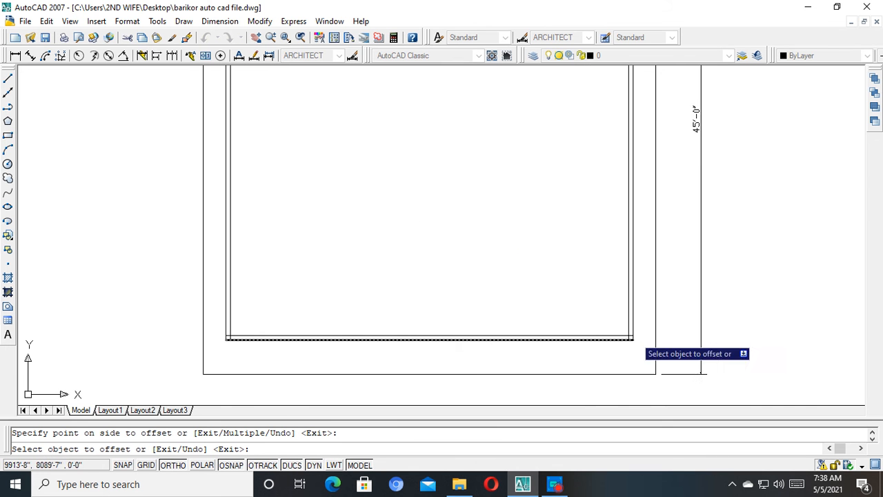
pyautogui.scroll(5, 651, 333)
pyautogui.press('Escape')
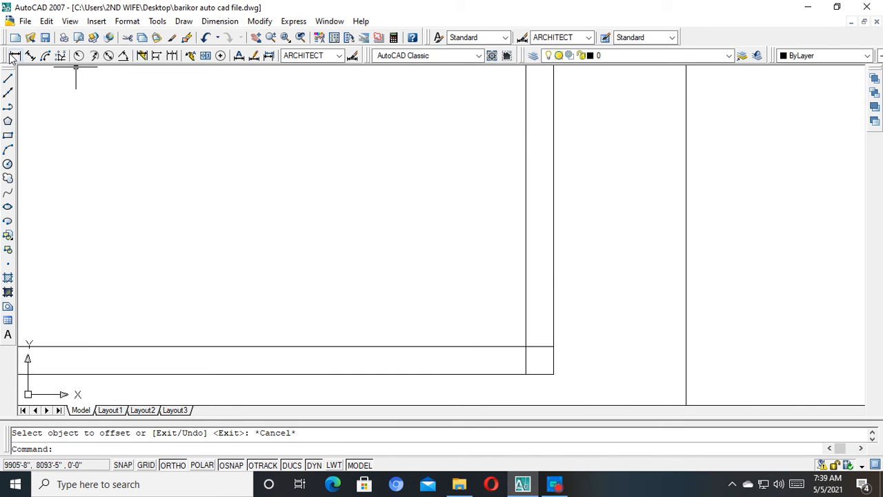
# Add a linear dimension across the gap between the two right wall lines at the lower-right corner.
pyautogui.click(15, 55)
pyautogui.scroll(5, 552, 289)
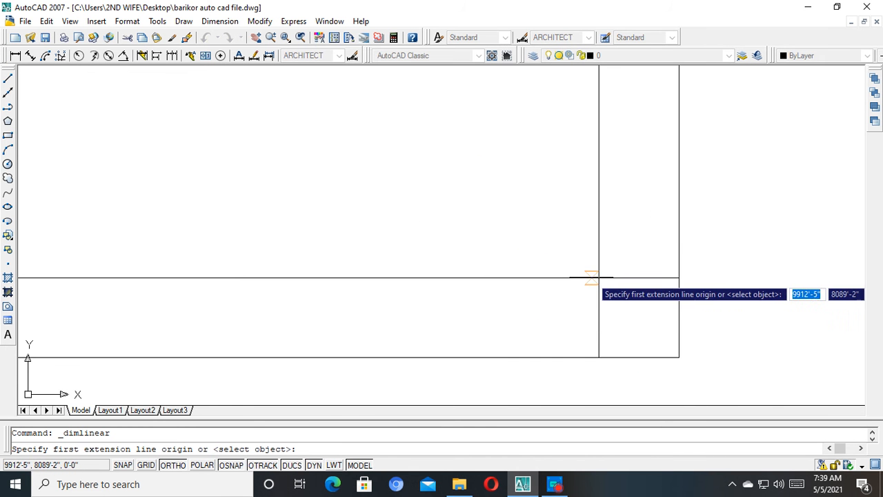
pyautogui.click(599, 278)
pyautogui.click(678, 278)
pyautogui.click(641, 237)
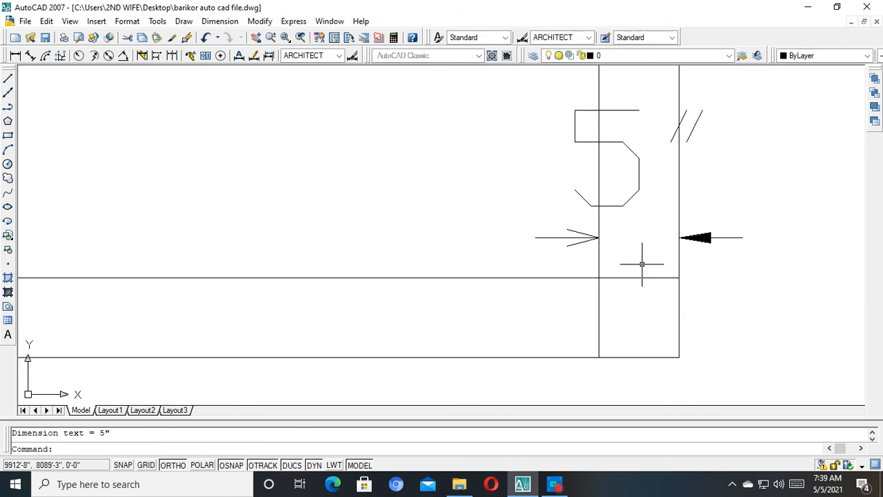
# Add a vertical linear dimension across the gap between the two bottom wall lines.
pyautogui.press('space')
pyautogui.click(598, 278)
pyautogui.click(599, 357)
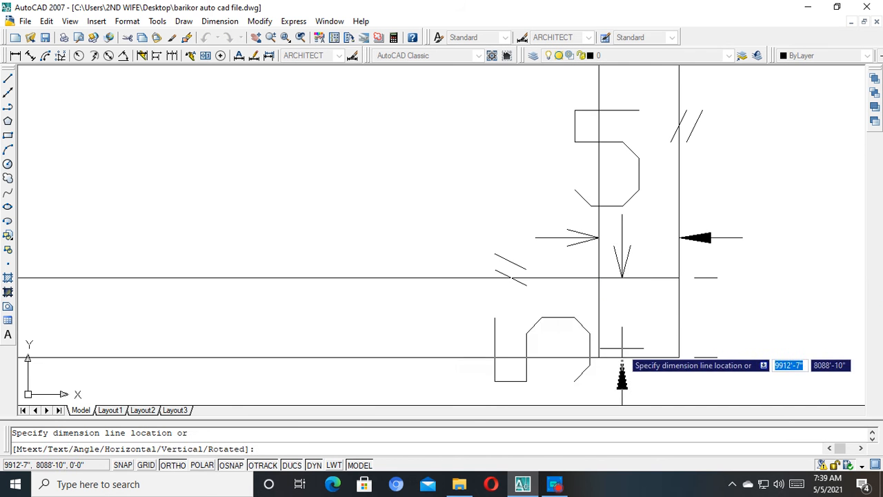
pyautogui.click(535, 350)
pyautogui.press('Escape')
# Erase the two wall-thickness dimensions at the lower-right corner.
pyautogui.click(529, 309)
pyautogui.click(476, 324)
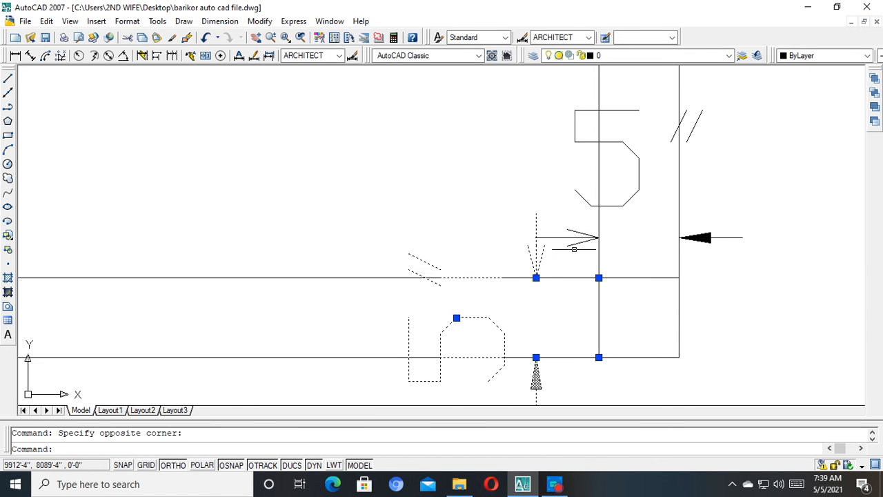
pyautogui.click(629, 238)
pyautogui.click(611, 178)
pyautogui.press('Delete')
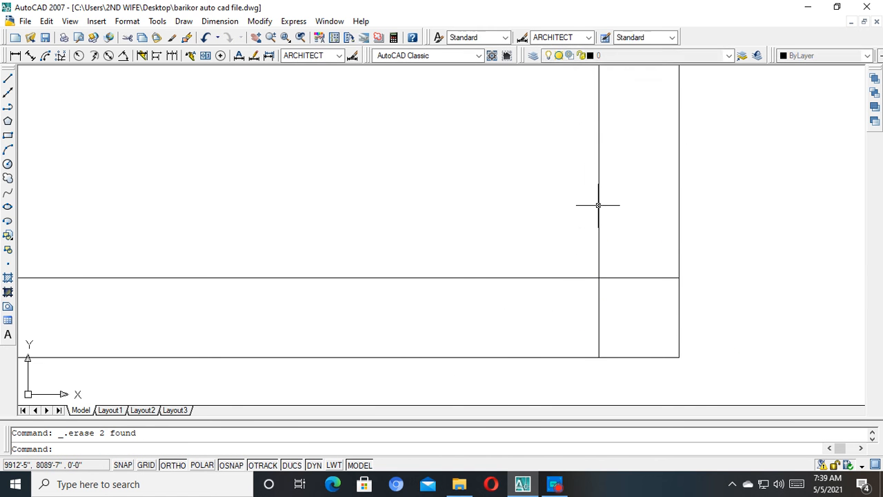
pyautogui.scroll(-10, 592, 260)
pyautogui.press('Escape')
# Trim the overhanging ends of the inner wall lines at the lower-right corner.
pyautogui.moveTo(598, 278); pyautogui.dragTo(597, 333, button='middle')
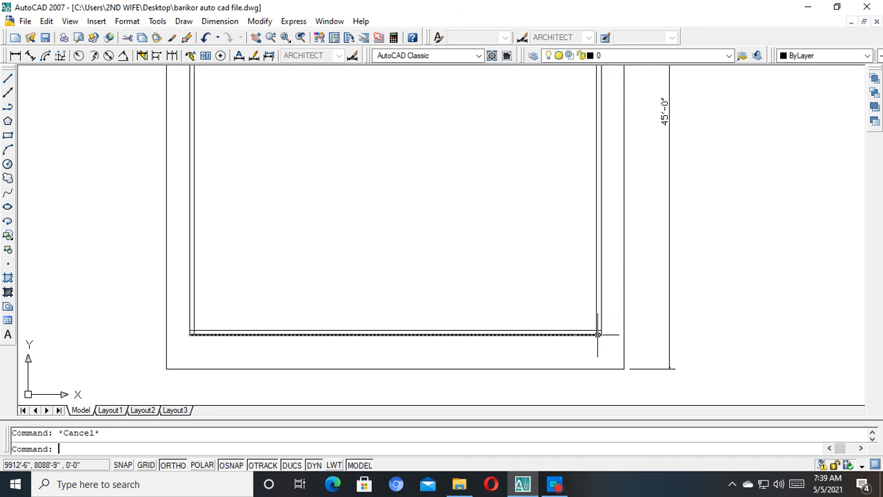
pyautogui.write('tr')
pyautogui.press('Return')
pyautogui.press('Return')
pyautogui.scroll(10, 599, 333)
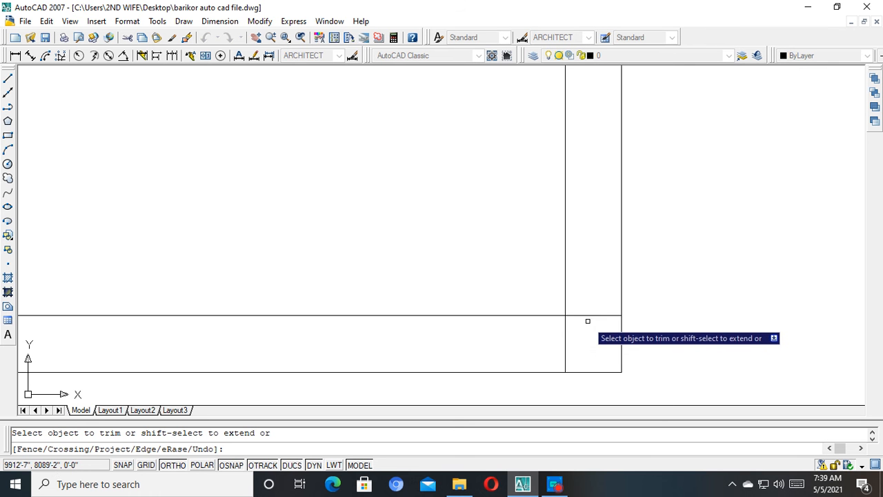
pyautogui.click(588, 320)
pyautogui.click(592, 288)
pyautogui.click(591, 343)
pyautogui.click(556, 343)
# Trim the overhanging ends of the inner wall lines at the lower-left corner.
pyautogui.scroll(-9, 476, 355)
pyautogui.moveTo(504, 359); pyautogui.dragTo(619, 355, button='middle')
pyautogui.scroll(1, 445, 356)
pyautogui.scroll(8, 386, 339)
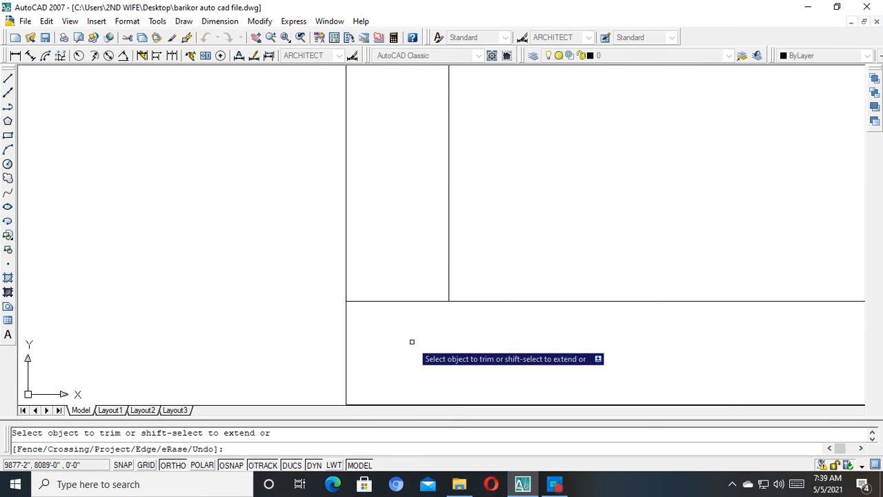
pyautogui.scroll(-6, 395, 273)
# Trim the overhanging ends of the inner wall lines at the upper-left corner.
pyautogui.scroll(8, 407, 162)
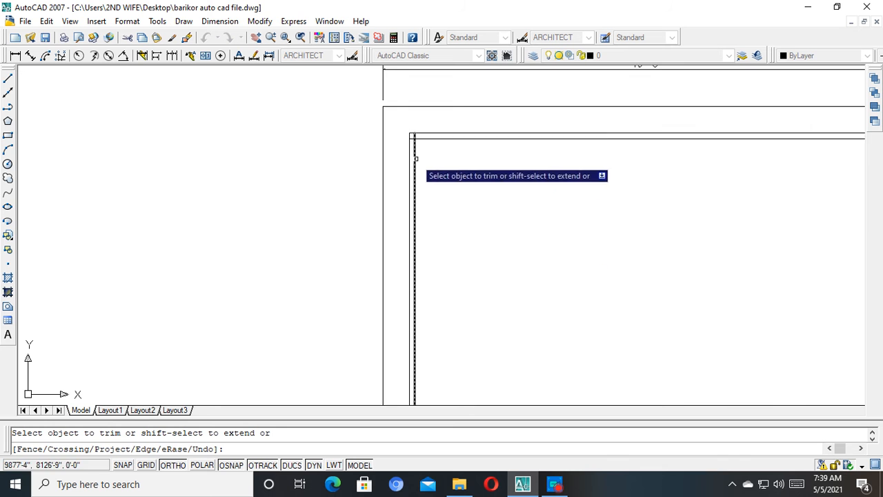
pyautogui.scroll(5, 396, 178)
pyautogui.click(369, 158)
pyautogui.click(283, 201)
pyautogui.click(247, 208)
pyautogui.click(192, 291)
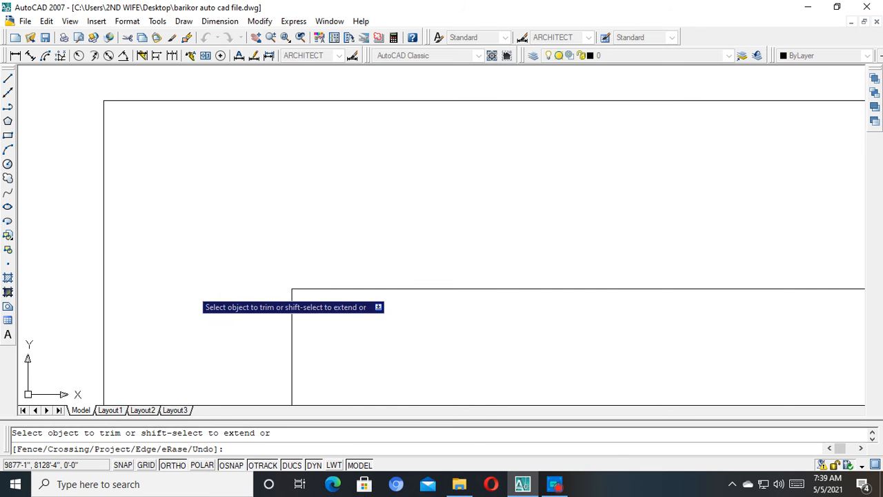
# Trim the overhanging ends of the inner wall lines at the upper-right corner and end the Trim command.
pyautogui.scroll(-12, 254, 280)
pyautogui.scroll(10, 291, 284)
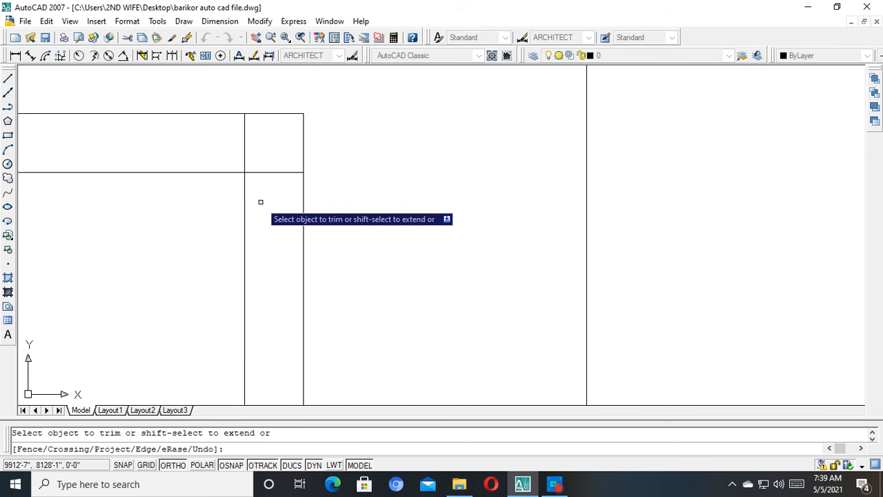
pyautogui.click(282, 142)
pyautogui.click(263, 142)
pyautogui.click(272, 138)
pyautogui.click(193, 153)
pyautogui.scroll(-10, 269, 195)
pyautogui.moveTo(297, 215); pyautogui.dragTo(396, 191, button='middle')
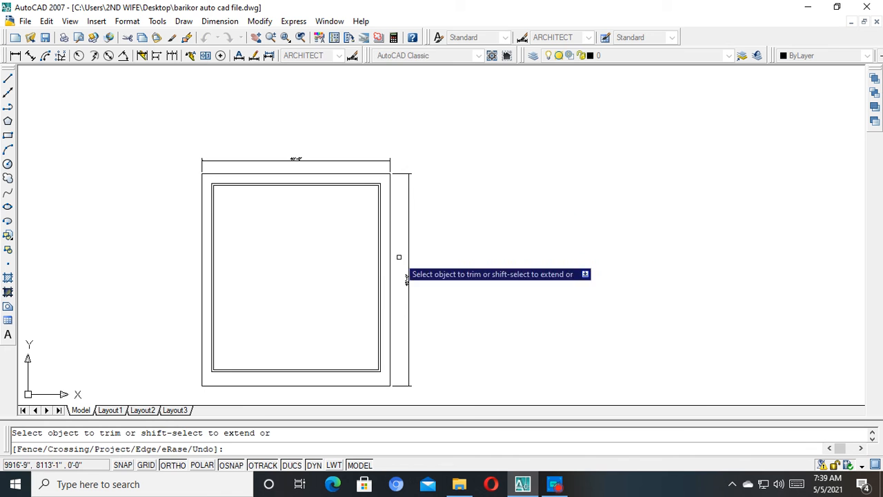
pyautogui.press('Escape')
pyautogui.moveTo(375, 266); pyautogui.dragTo(494, 207, button='middle')
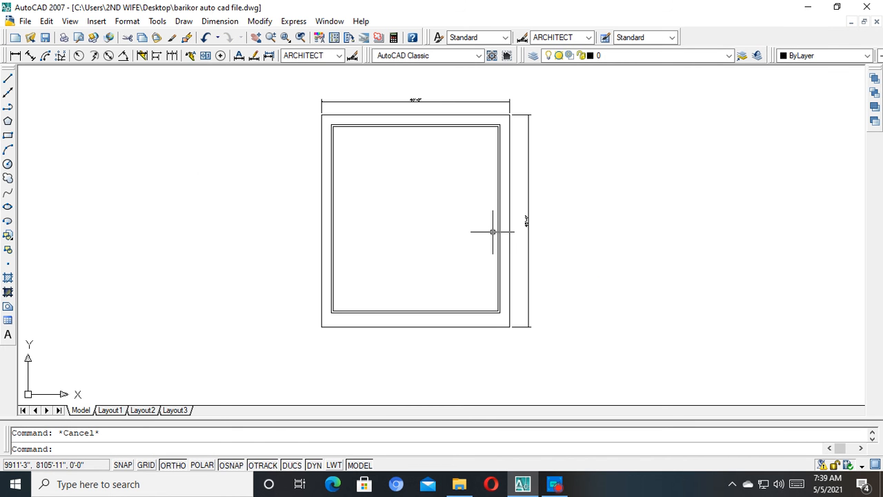
pyautogui.write('o')
pyautogui.press('Return')
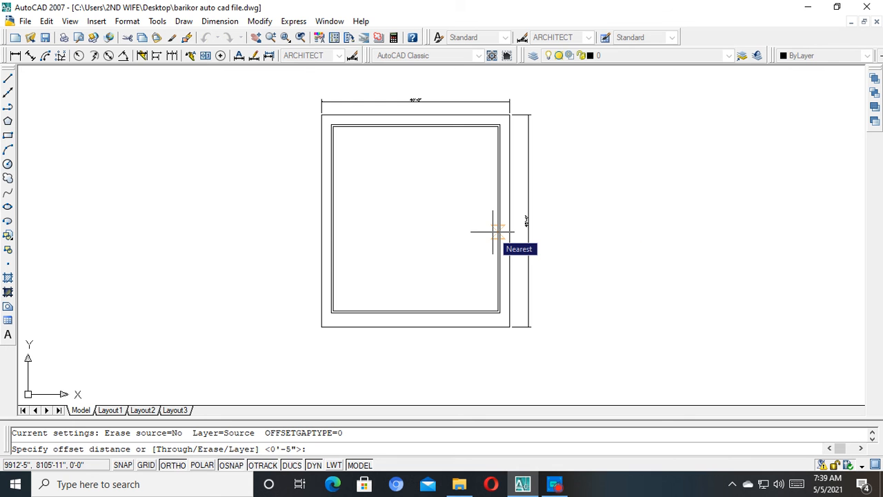
pyautogui.press('Escape')
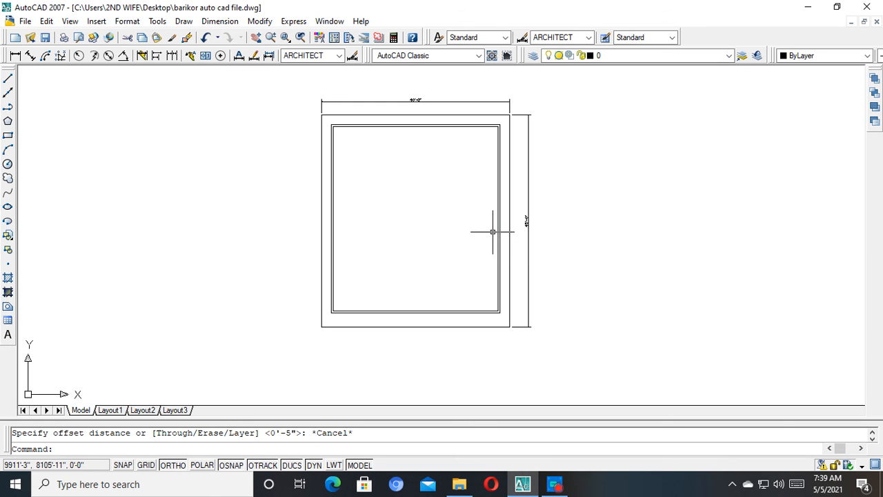
# Examine the new outline, and the stair, room layout and dimensions of the existing floor plan inside the red frame.
pyautogui.moveTo(492, 232)
pyautogui.mouseDown(button='middle')
pyautogui.moveTo(612, 282)
pyautogui.moveTo(591, 257)
pyautogui.moveTo(572, 175)
pyautogui.moveTo(483, 177)
pyautogui.mouseUp(button='middle')
pyautogui.scroll(4, 426, 113)
pyautogui.scroll(-5, 554, 167)
pyautogui.scroll(2, 600, 153)
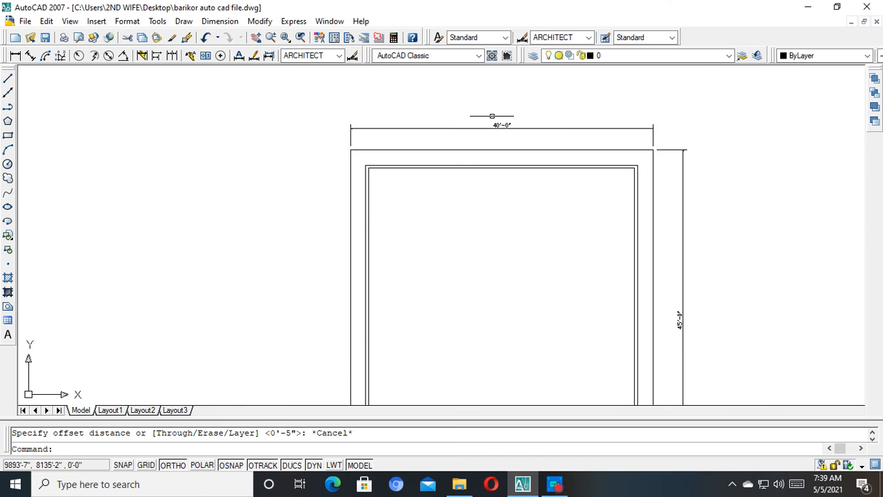
pyautogui.scroll(3, 492, 116)
pyautogui.scroll(-6, 497, 128)
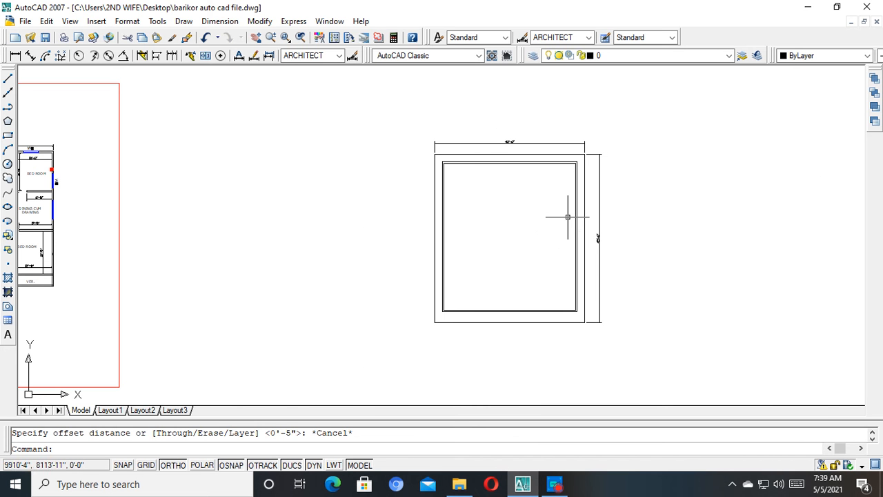
pyautogui.scroll(-4, 568, 192)
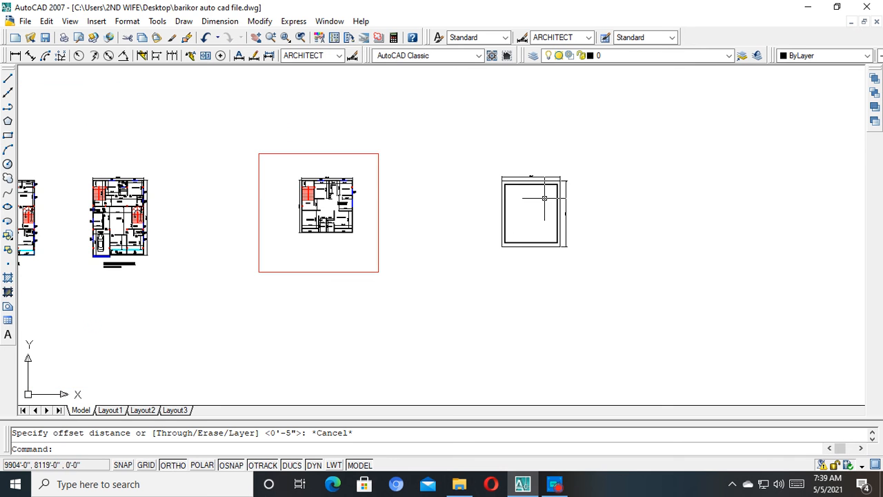
pyautogui.scroll(2, 550, 190)
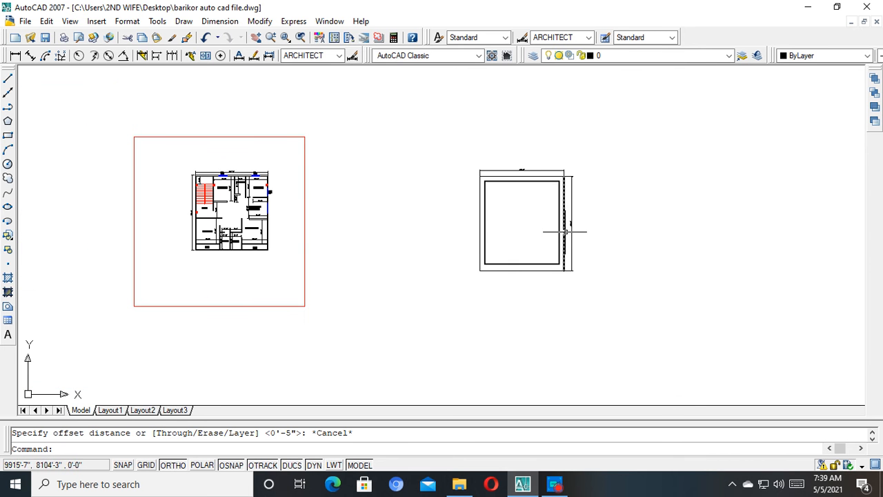
pyautogui.moveTo(340, 216); pyautogui.dragTo(441, 180, button='middle')
pyautogui.scroll(5, 461, 149)
pyautogui.scroll(5, 400, 135)
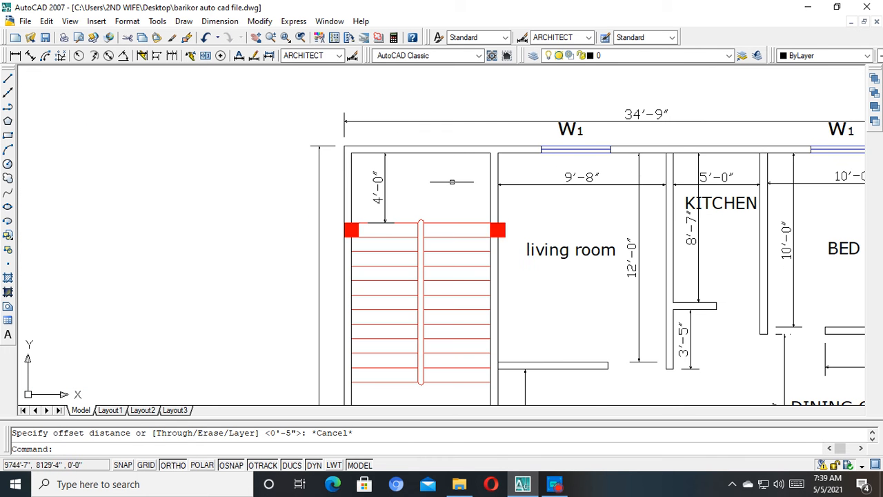
pyautogui.scroll(-2, 424, 230)
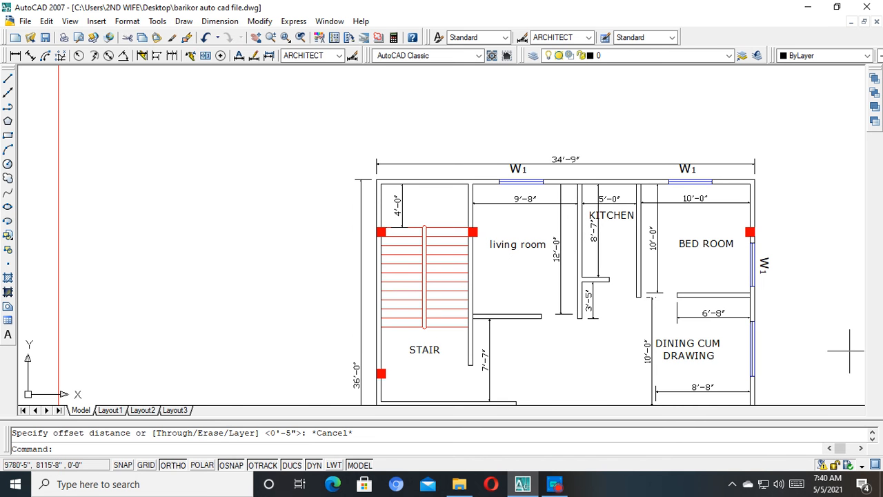
pyautogui.moveTo(613, 356); pyautogui.dragTo(557, 295, button='middle')
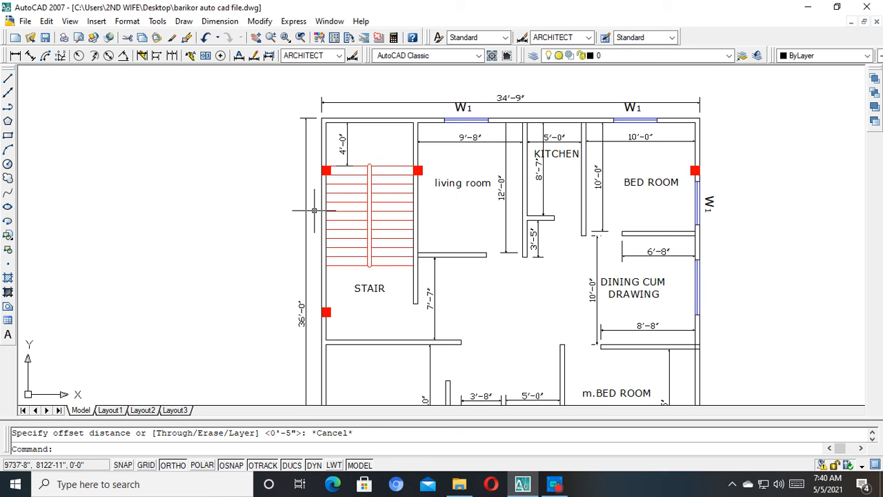
pyautogui.scroll(-5, 380, 200)
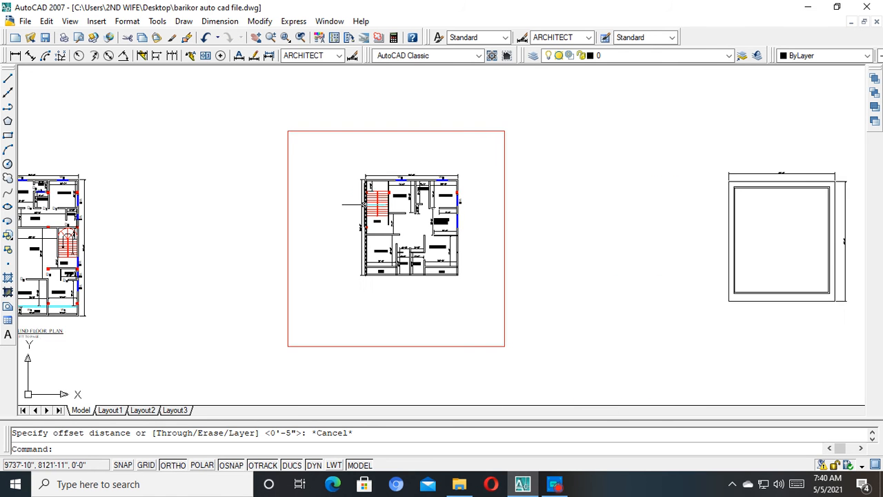
pyautogui.moveTo(546, 227); pyautogui.dragTo(394, 238, button='middle')
pyautogui.scroll(4, 621, 286)
pyautogui.moveTo(621, 285); pyautogui.dragTo(536, 292, button='middle')
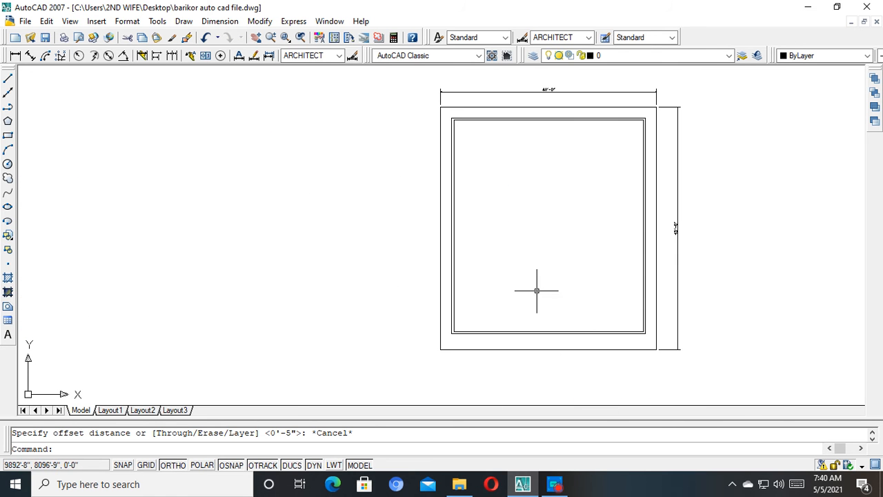
pyautogui.scroll(3, 545, 297)
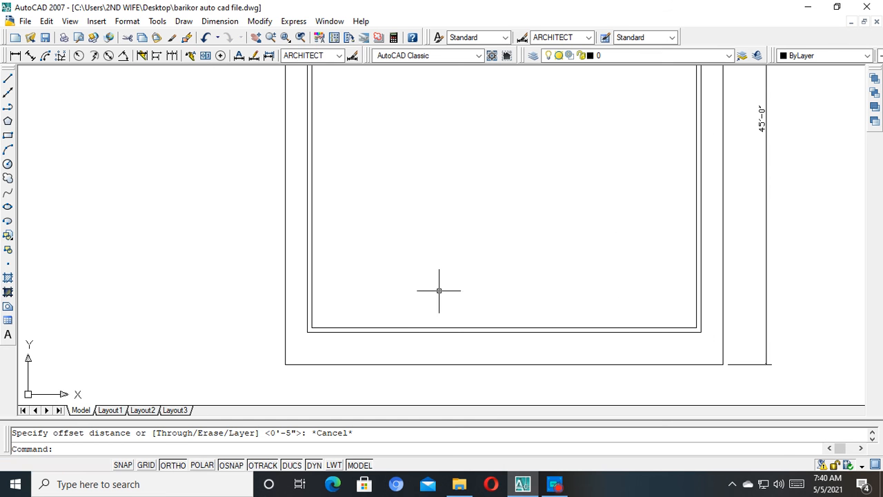
pyautogui.press('Escape')
pyautogui.click(8, 79)
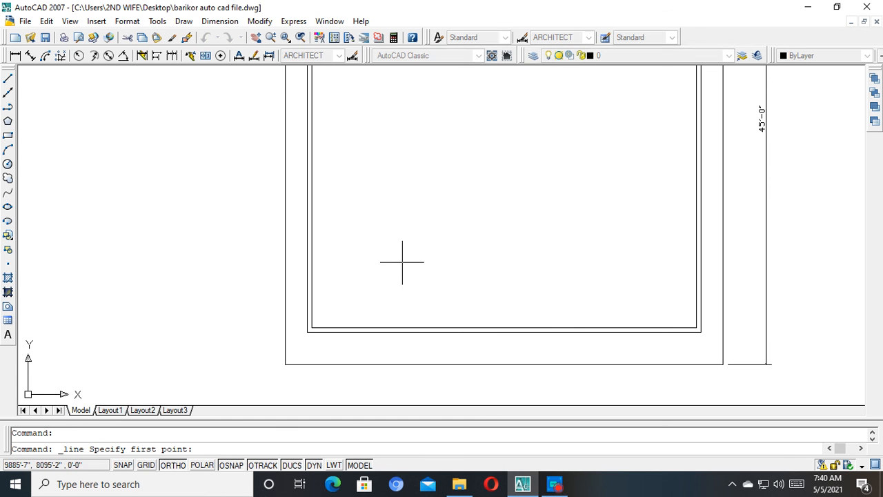
pyautogui.moveTo(497, 295); pyautogui.dragTo(453, 339, button='middle')
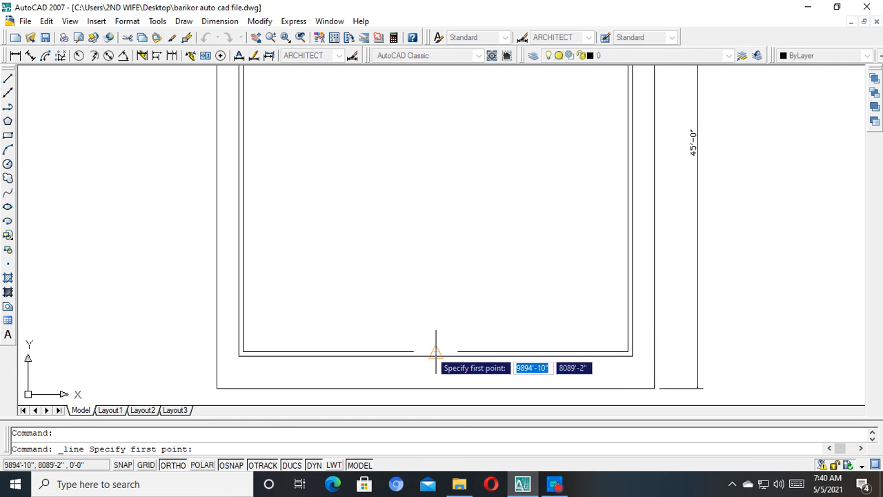
pyautogui.click(435, 352)
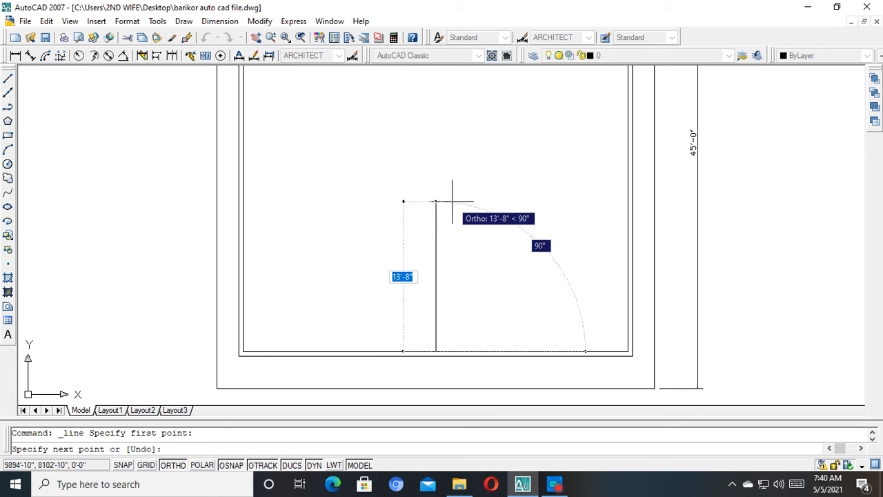
pyautogui.write('1')
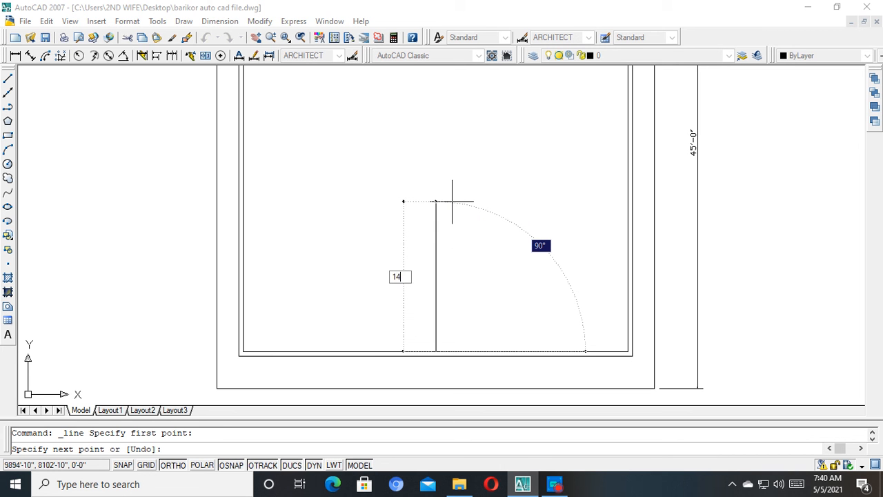
pyautogui.press('Escape')
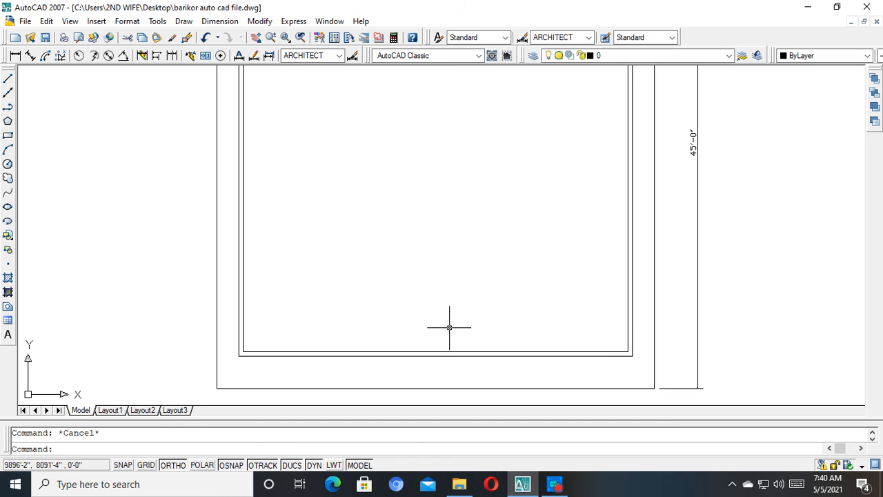
# Draw a 15' vertical line upward from the midpoint of the new plan's inner bottom wall line.
pyautogui.write('l')
pyautogui.press('Return')
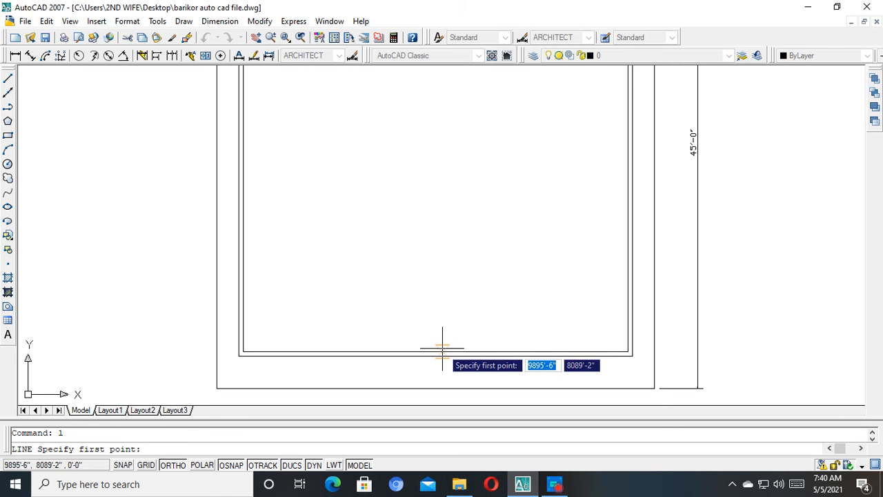
pyautogui.click(436, 352)
pyautogui.write("15'")
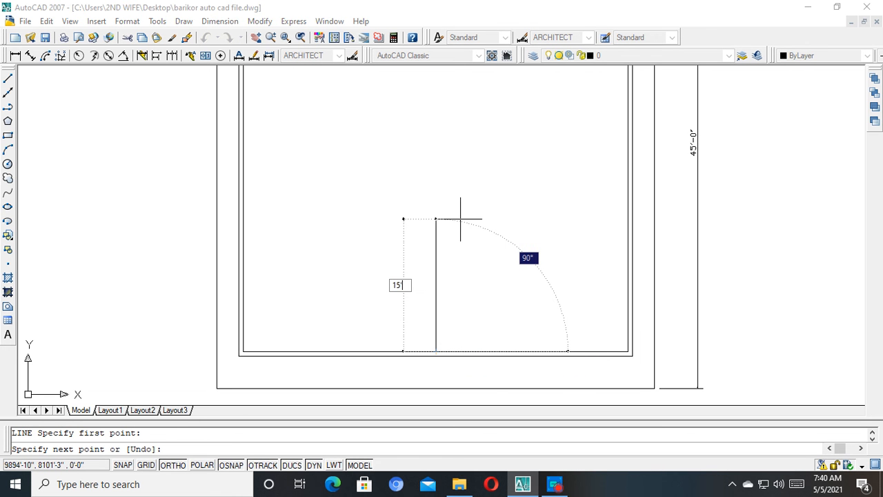
pyautogui.press('Return')
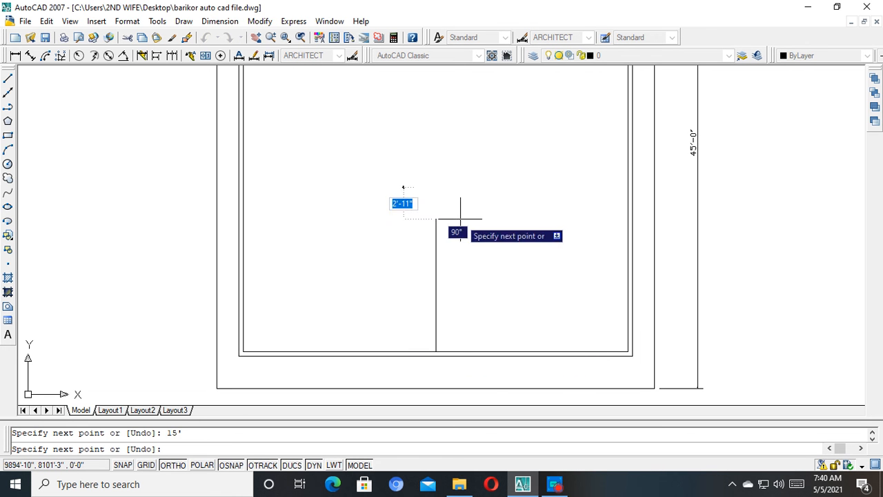
pyautogui.press('Escape')
pyautogui.scroll(-2, 437, 264)
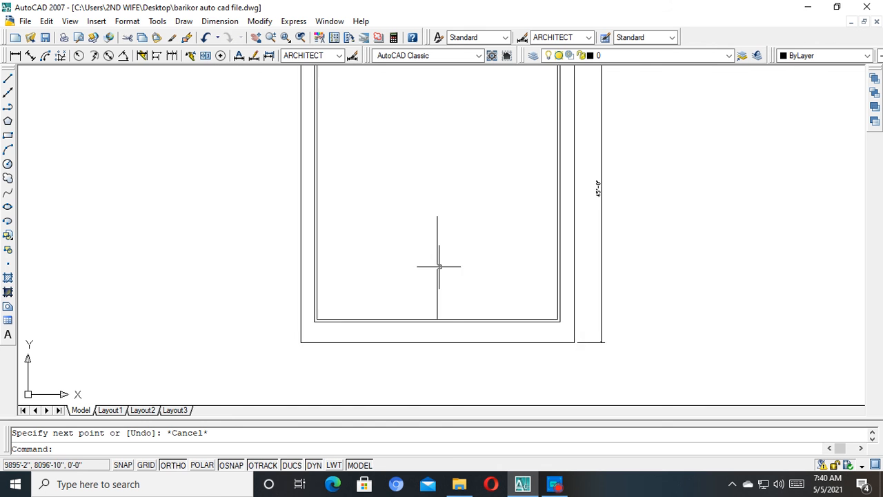
pyautogui.scroll(1, 438, 267)
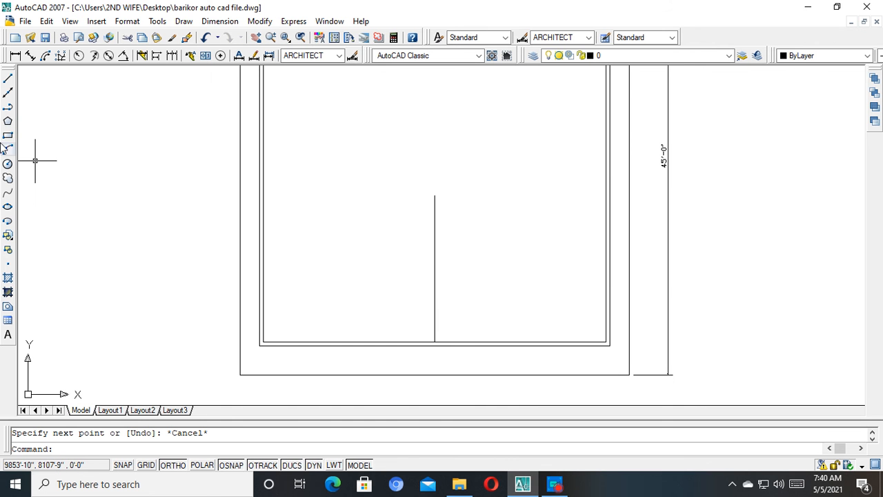
pyautogui.click(9, 77)
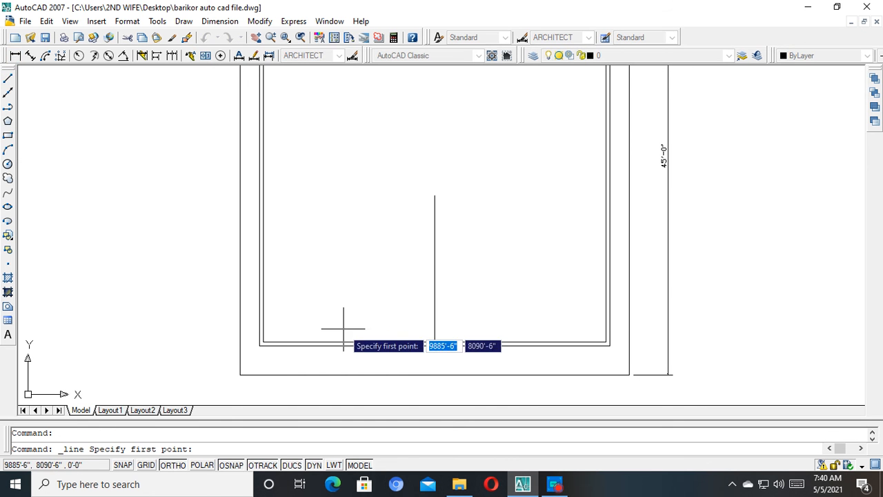
pyautogui.scroll(2, 438, 308)
pyautogui.press('Escape')
# Move the vertical partition line straight up, away from the bottom wall.
pyautogui.click(444, 307)
pyautogui.click(343, 306)
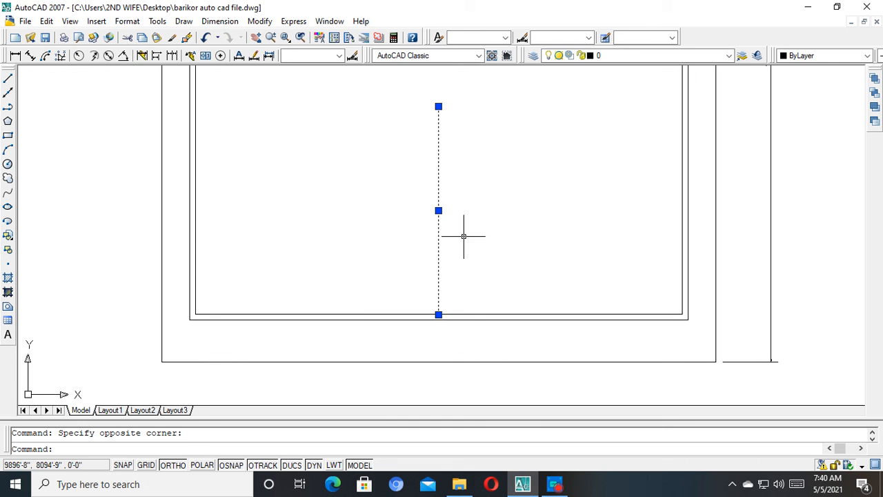
pyautogui.write('m')
pyautogui.press('Return')
pyautogui.click(464, 235)
pyautogui.click(464, 194)
pyautogui.press('Escape')
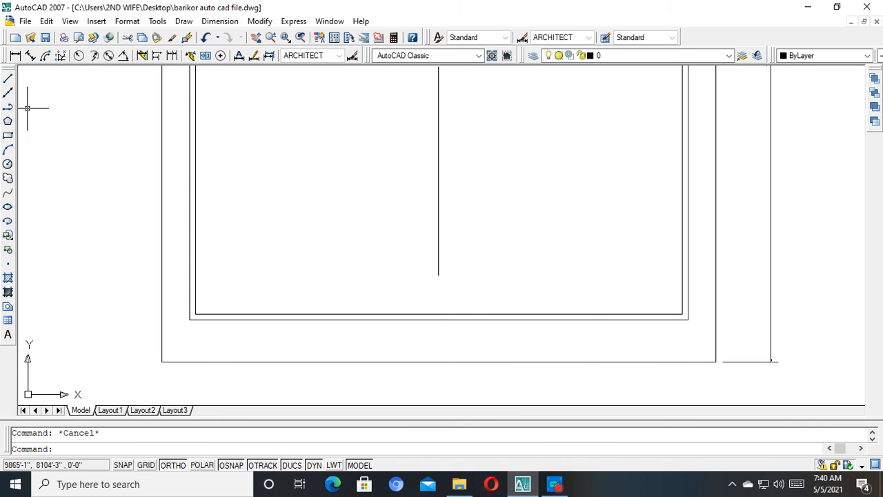
# Undo the last move of the vertical partition line.
pyautogui.click(15, 56)
pyautogui.press('Escape')
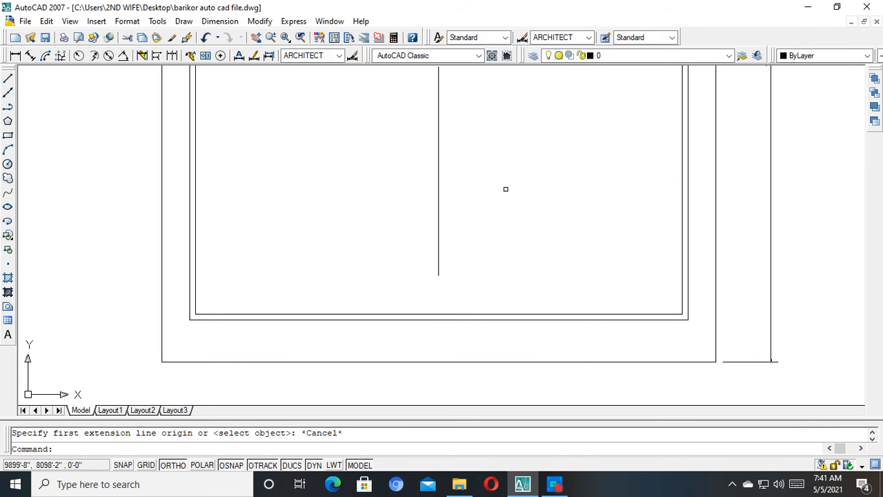
pyautogui.hotkey('ctrl', 'z')
pyautogui.hotkey('ctrl', 'z')
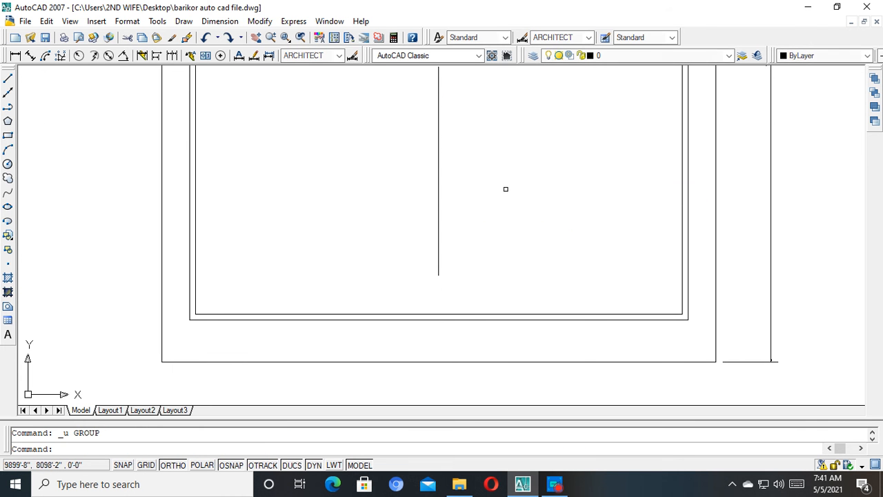
pyautogui.hotkey('ctrl', 'z')
# Move the 15' vertical line straight up so a gap separates it from the inner bottom wall line.
pyautogui.click(483, 235)
pyautogui.click(395, 299)
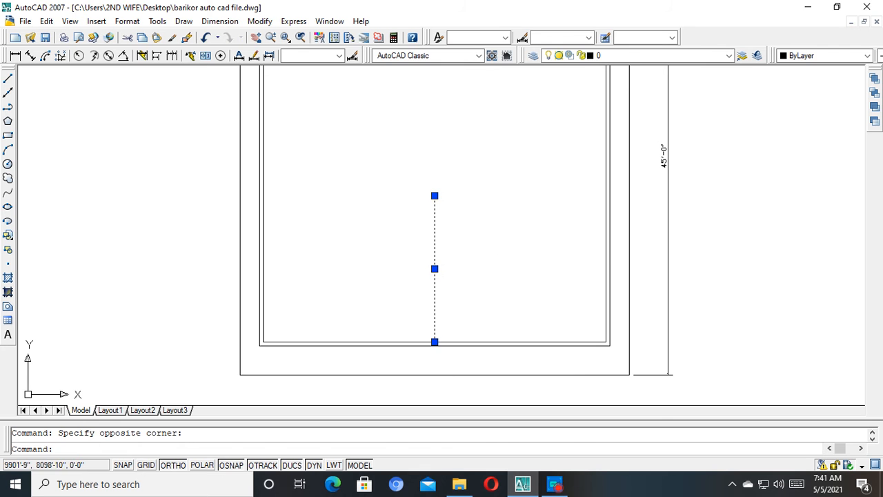
pyautogui.write('m')
pyautogui.press('Return')
pyautogui.click(505, 249)
pyautogui.click(509, 190)
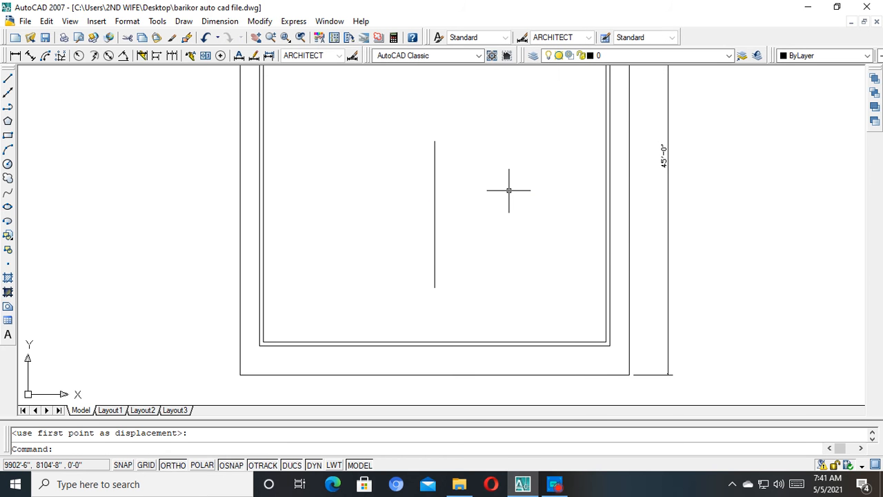
pyautogui.press('Escape')
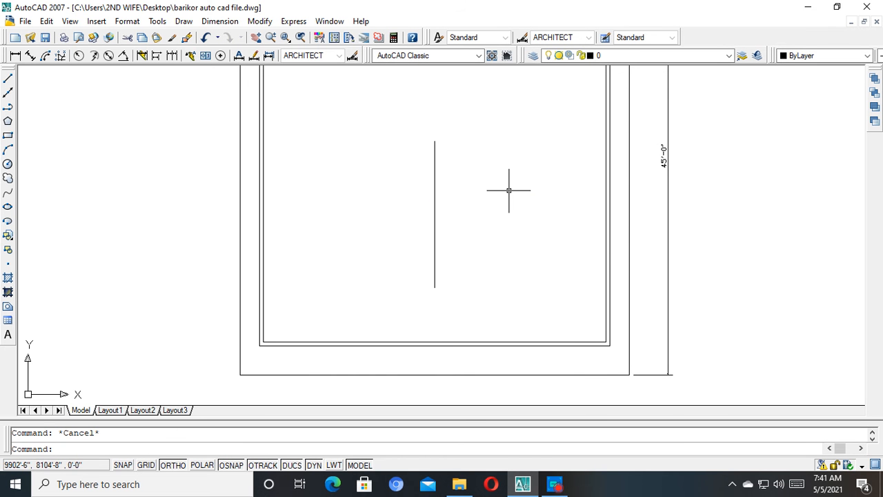
# Copy the vertical partition line four times horizontally towards the right outer wall.
pyautogui.click(488, 204)
pyautogui.click(417, 256)
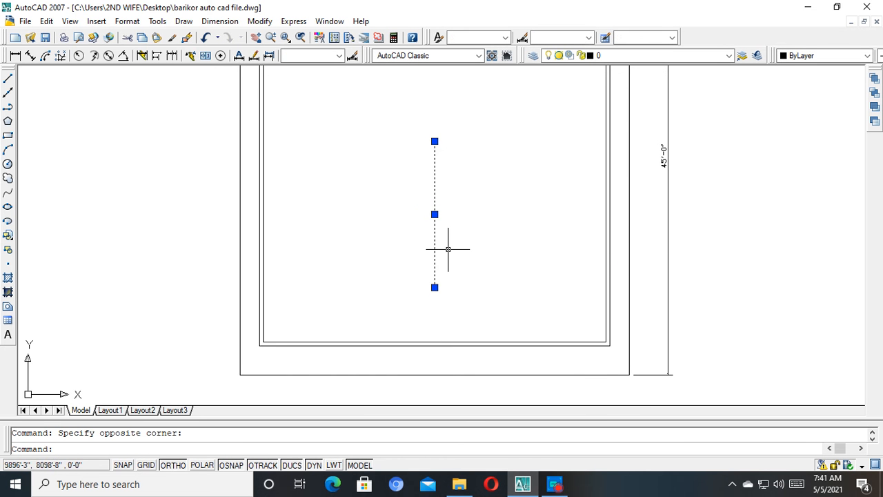
pyautogui.write('co')
pyautogui.press('Return')
pyautogui.click(458, 245)
pyautogui.click(495, 244)
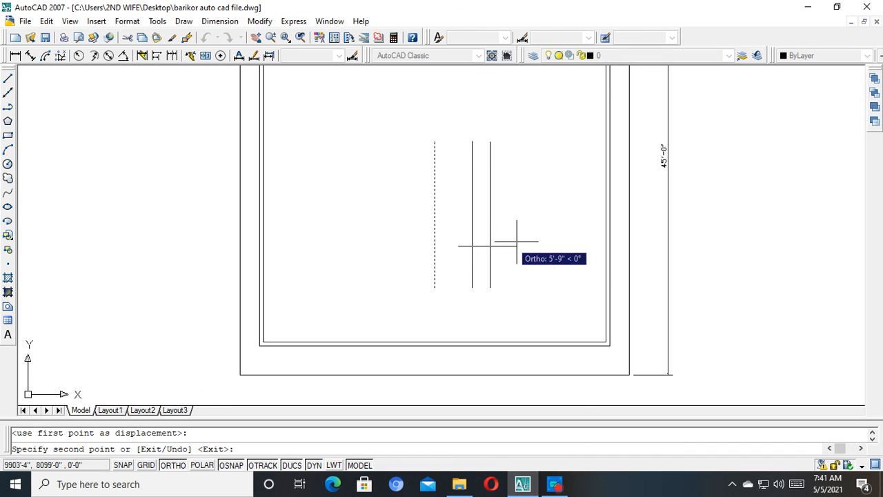
pyautogui.click(529, 245)
pyautogui.click(552, 245)
pyautogui.press('Escape')
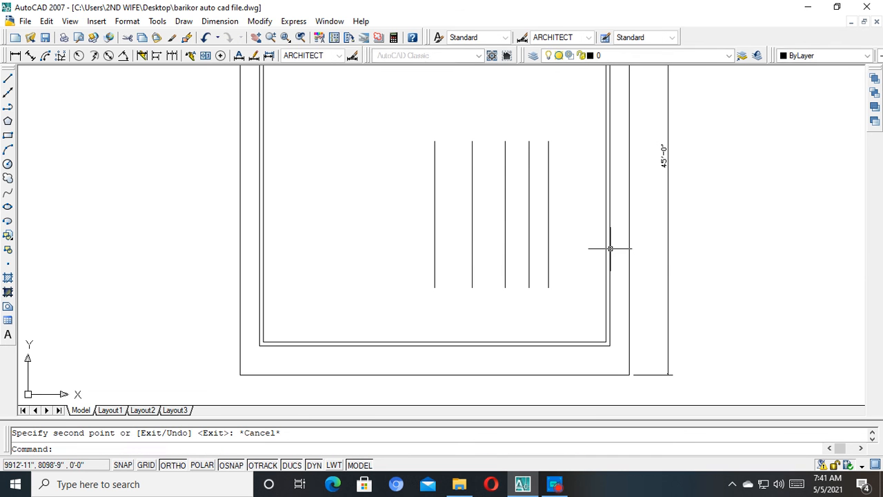
# Erase the four copied vertical lines, keeping the original centre line.
pyautogui.click(581, 241)
pyautogui.click(453, 313)
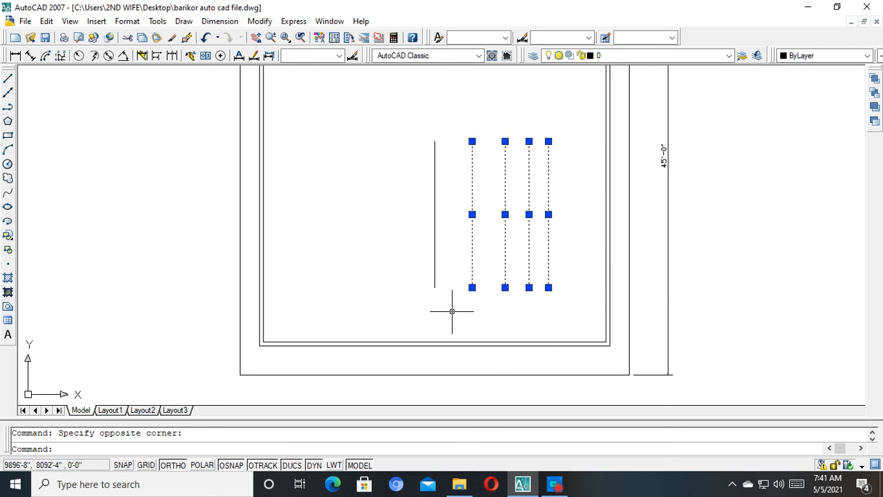
pyautogui.press('Delete')
# Draw a short vertical line up from the midpoint of the inner bottom wall line, ending below the long centre line.
pyautogui.click(8, 78)
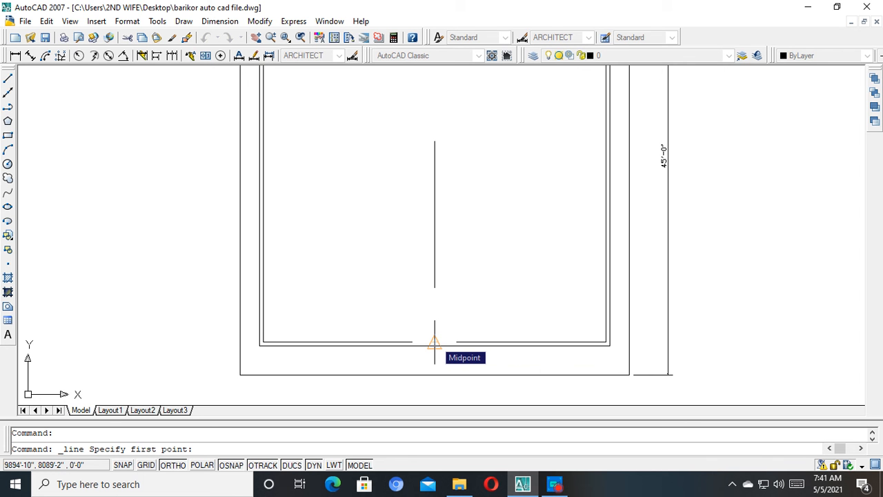
pyautogui.click(434, 343)
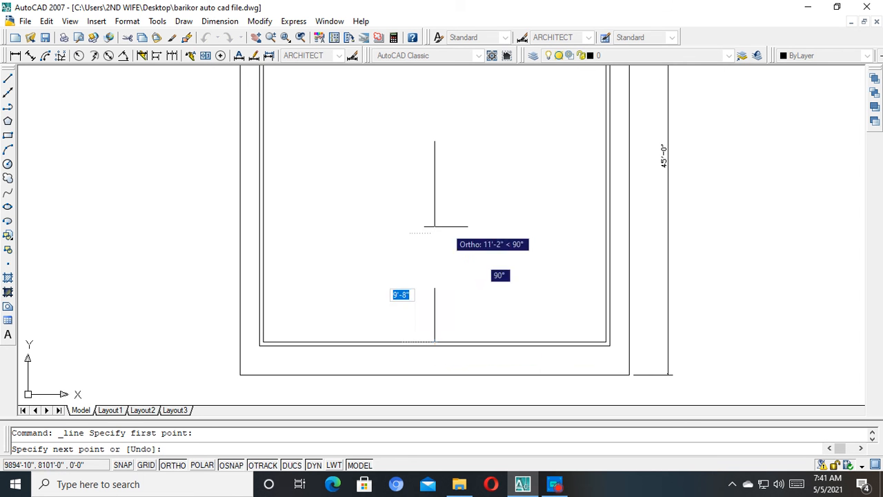
pyautogui.click(442, 301)
pyautogui.press('Escape')
pyautogui.scroll(4, 441, 301)
pyautogui.moveTo(441, 301); pyautogui.dragTo(459, 236, button='middle')
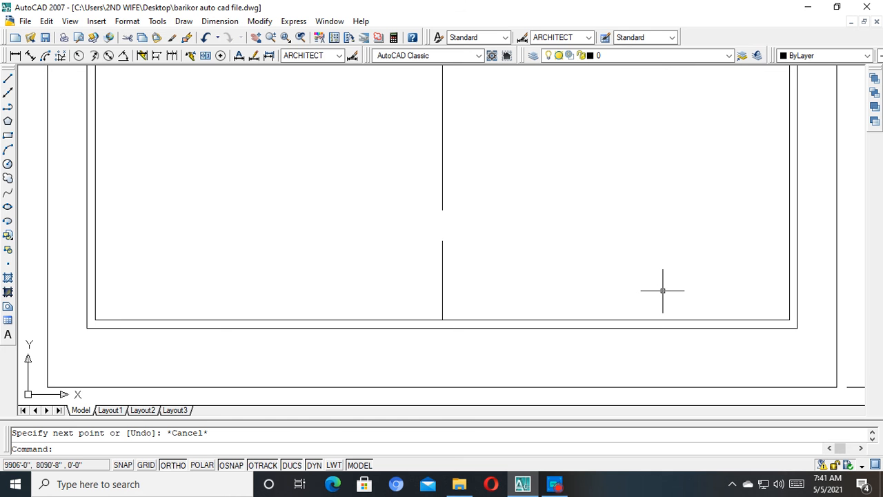
# Add a linear dimension across the inside width of the stair room at the top of the existing framed plan.
pyautogui.scroll(-8, 662, 290)
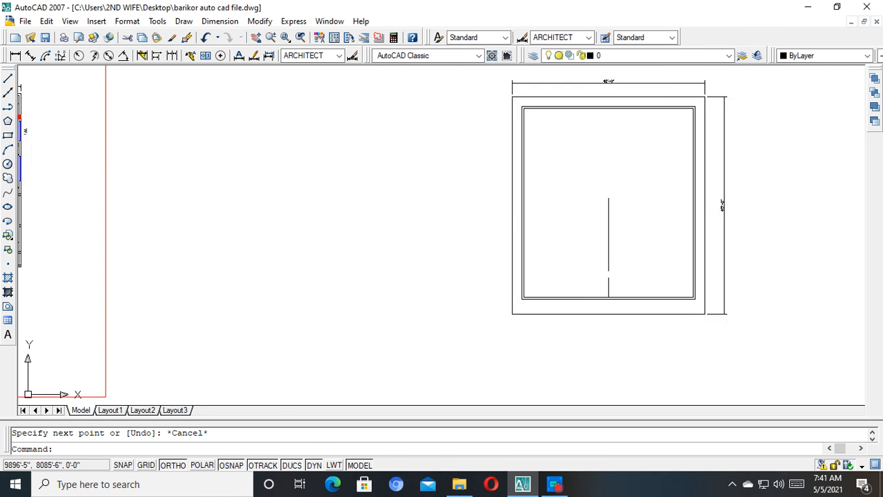
pyautogui.scroll(8, 429, 276)
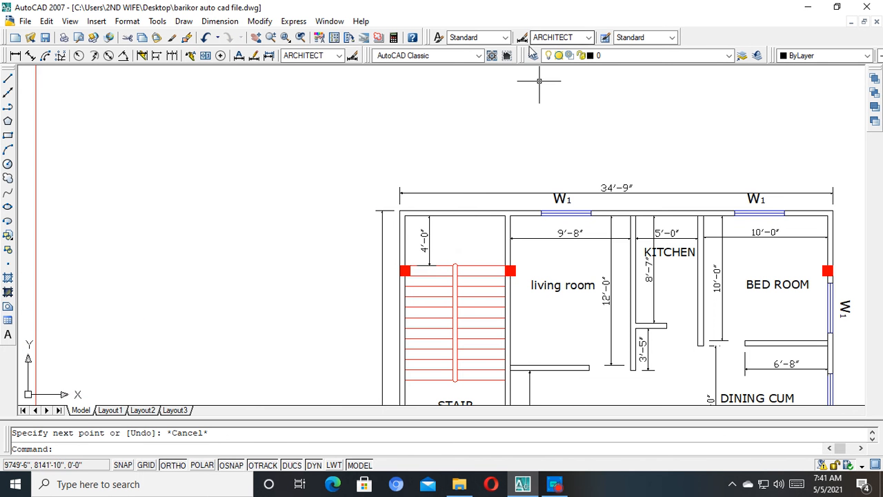
pyautogui.click(15, 55)
pyautogui.scroll(2, 385, 239)
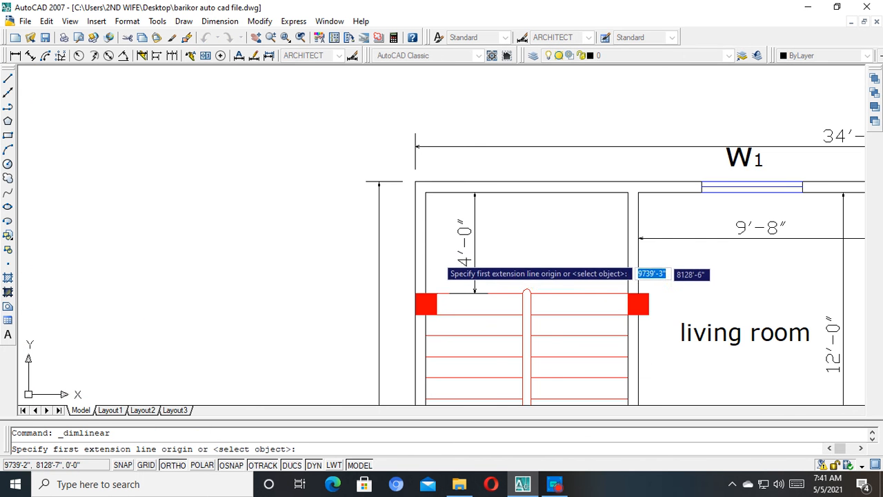
pyautogui.click(631, 194)
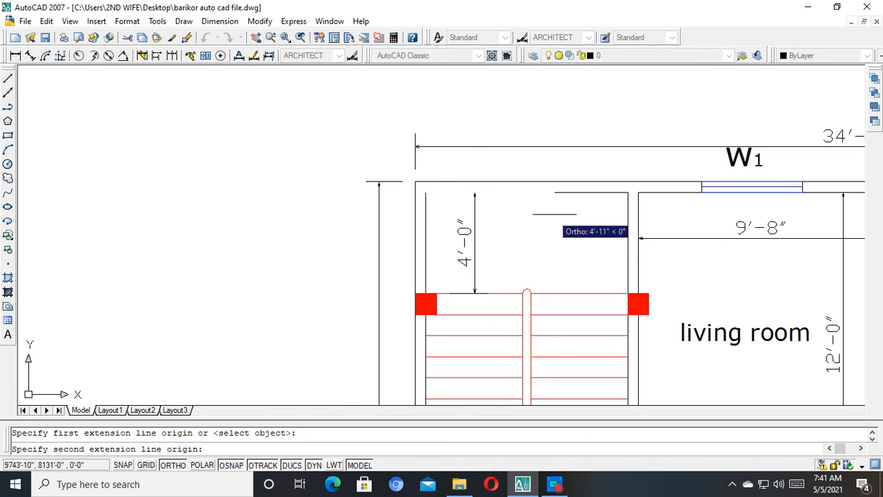
pyautogui.click(628, 192)
pyautogui.click(598, 211)
# Offset the short vertical line at the middle of the new plan's bottom wall by 4' to both sides.
pyautogui.scroll(-12, 544, 240)
pyautogui.moveTo(734, 272); pyautogui.dragTo(391, 232, button='middle')
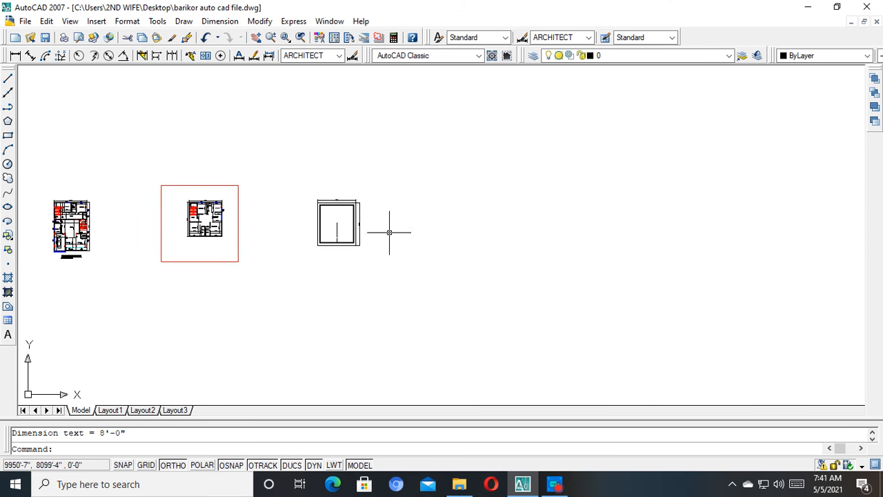
pyautogui.scroll(3, 343, 222)
pyautogui.moveTo(294, 252); pyautogui.dragTo(414, 285, button='middle')
pyautogui.scroll(3, 414, 285)
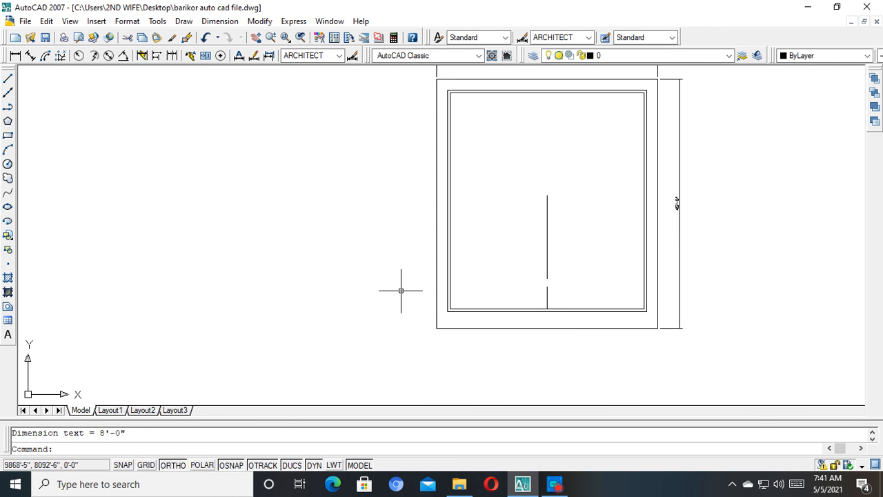
pyautogui.scroll(3, 572, 297)
pyautogui.press('Escape')
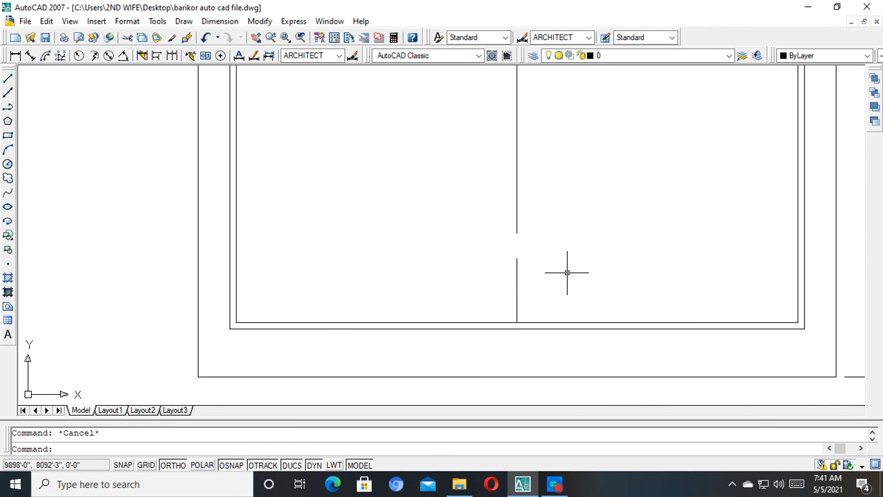
pyautogui.click(532, 267)
pyautogui.click(469, 286)
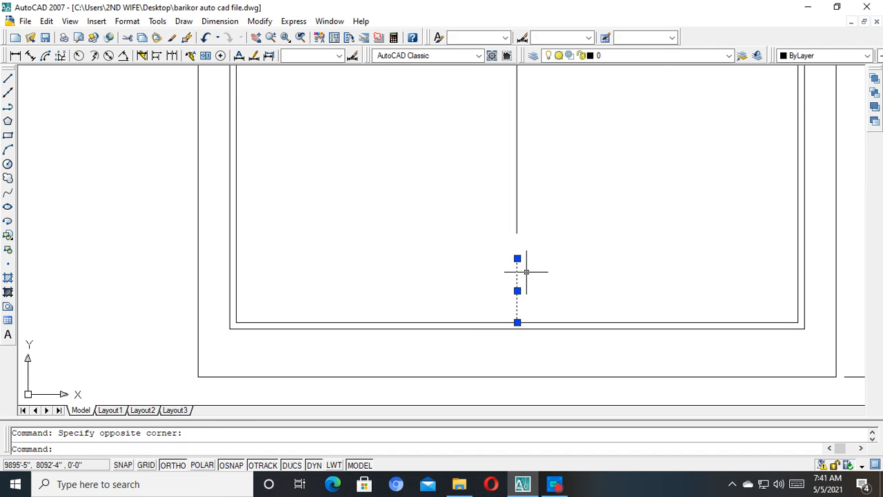
pyautogui.press('Escape')
pyautogui.write('o')
pyautogui.press('Return')
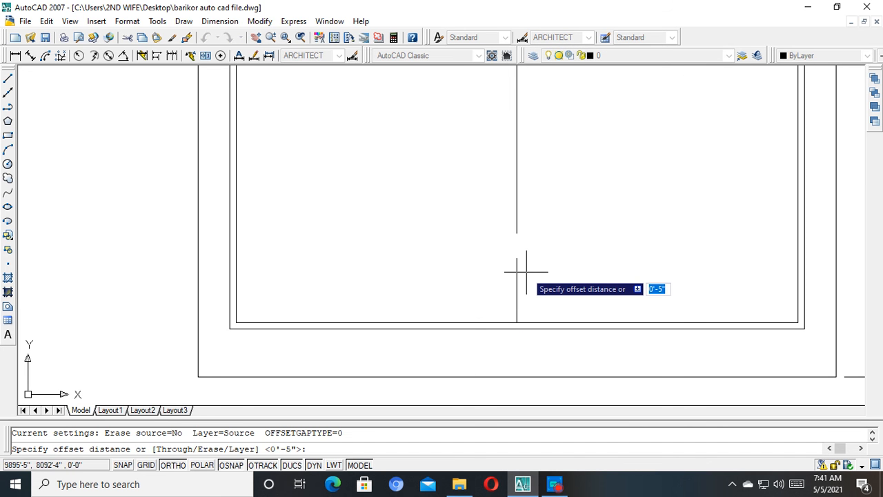
pyautogui.write('4')
pyautogui.write("'")
pyautogui.press('Return')
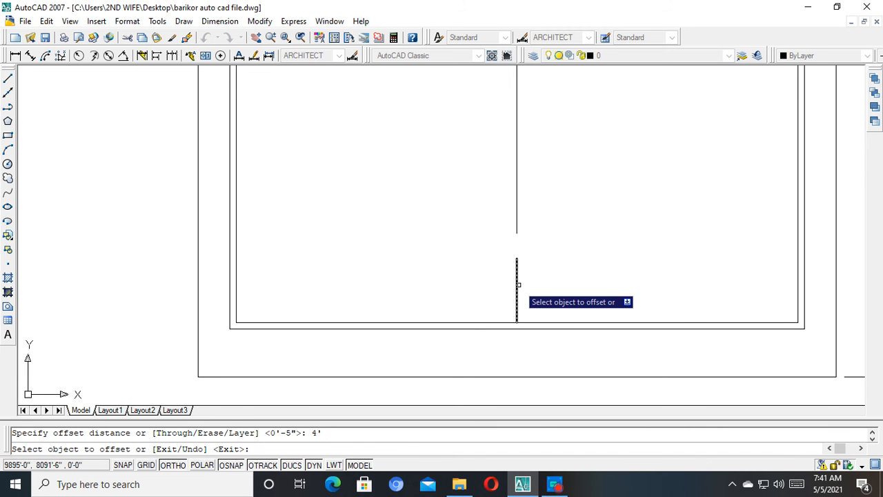
pyautogui.click(518, 284)
pyautogui.click(487, 295)
pyautogui.click(517, 287)
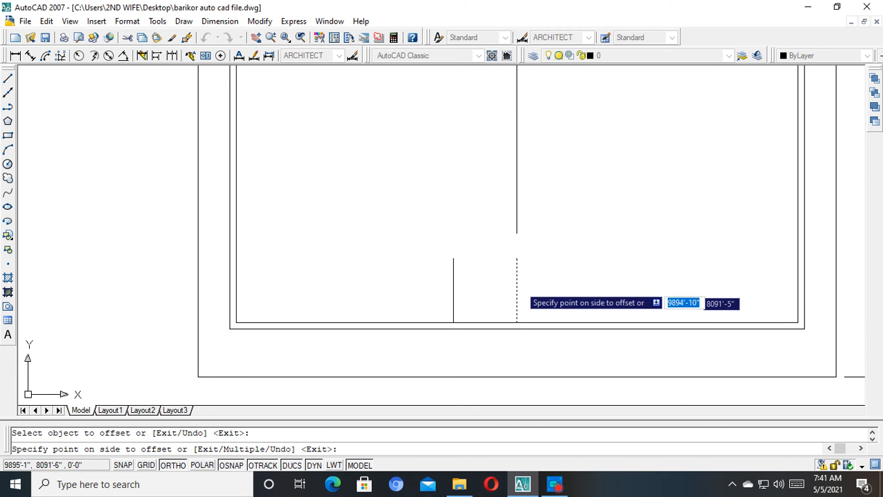
pyautogui.click(560, 277)
pyautogui.press('Escape')
# Erase the original short vertical line between the two offsets and the long vertical centre line above it.
pyautogui.click(543, 275)
pyautogui.click(499, 288)
pyautogui.press('Delete')
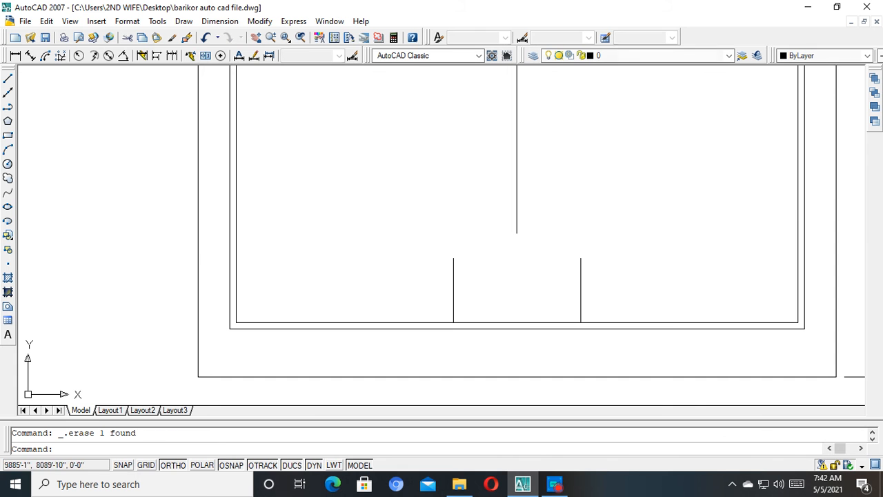
pyautogui.scroll(-4, 531, 225)
pyautogui.press('Escape')
pyautogui.click(528, 217)
pyautogui.click(423, 221)
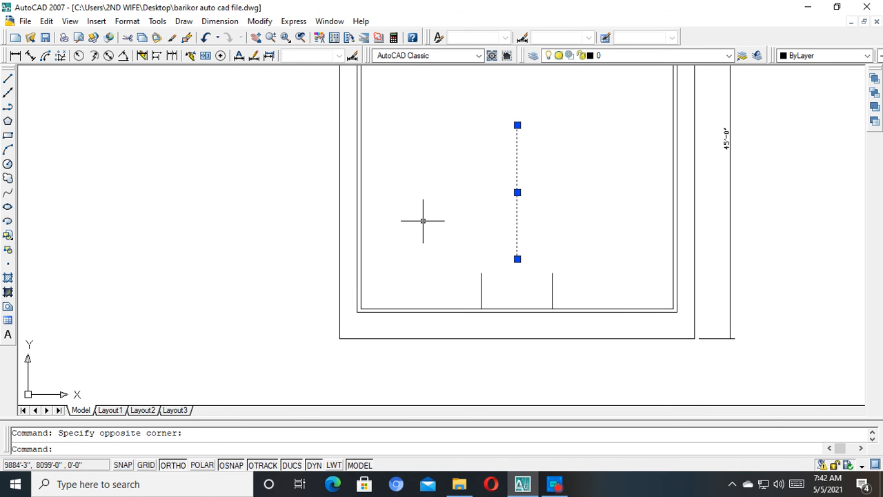
pyautogui.press('Delete')
pyautogui.scroll(-2, 479, 236)
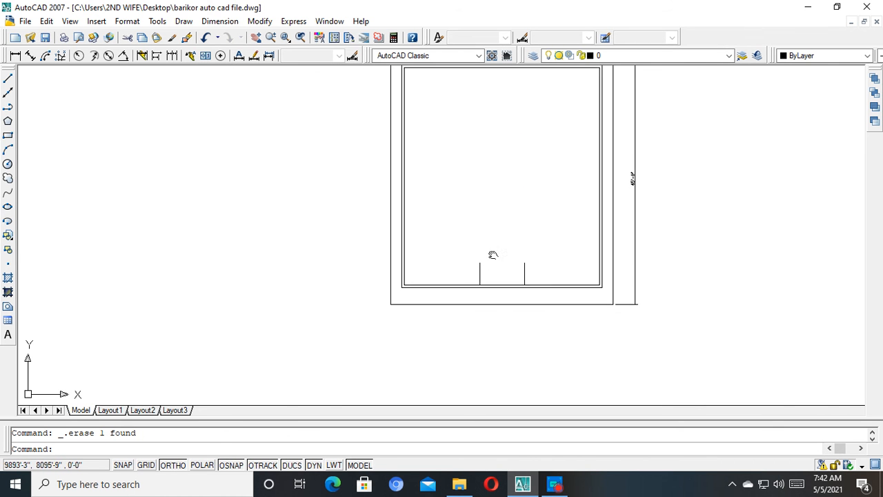
pyautogui.press('Escape')
# Extend the two short vertical lines up to the inner top wall line and down to the outer boundary.
pyautogui.scroll(2, 503, 311)
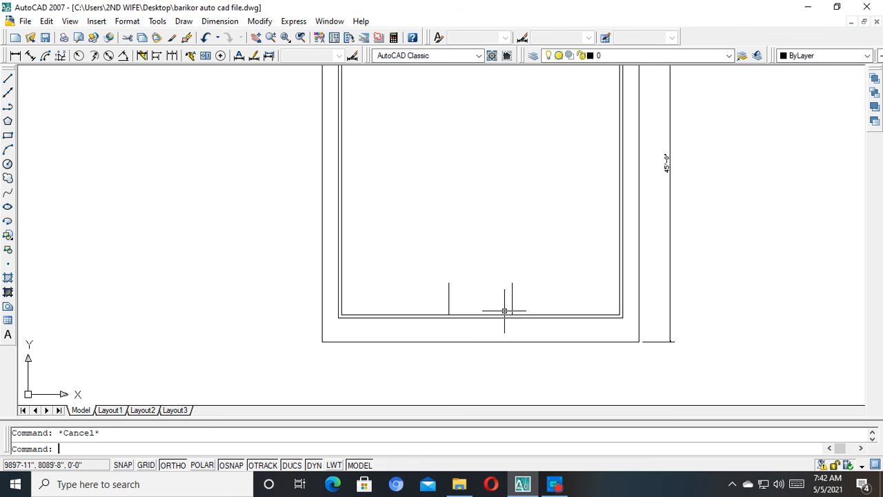
pyautogui.write('ex')
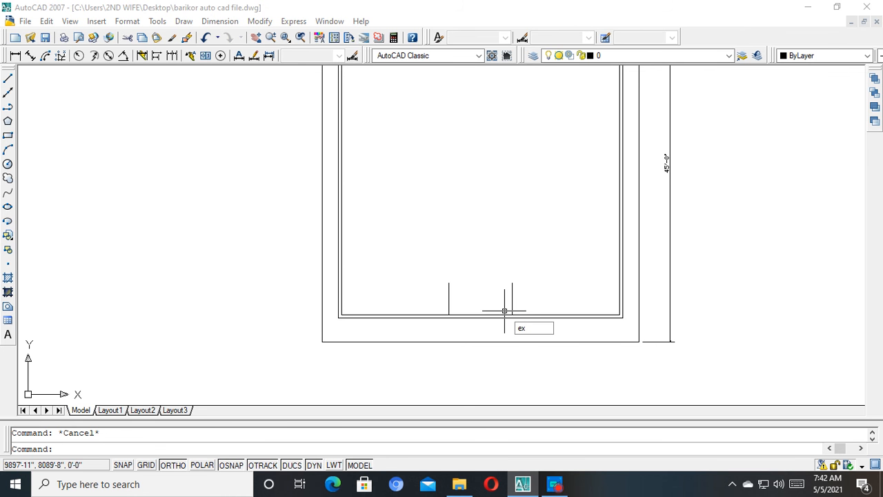
pyautogui.press('Return')
pyautogui.click(559, 266)
pyautogui.click(435, 298)
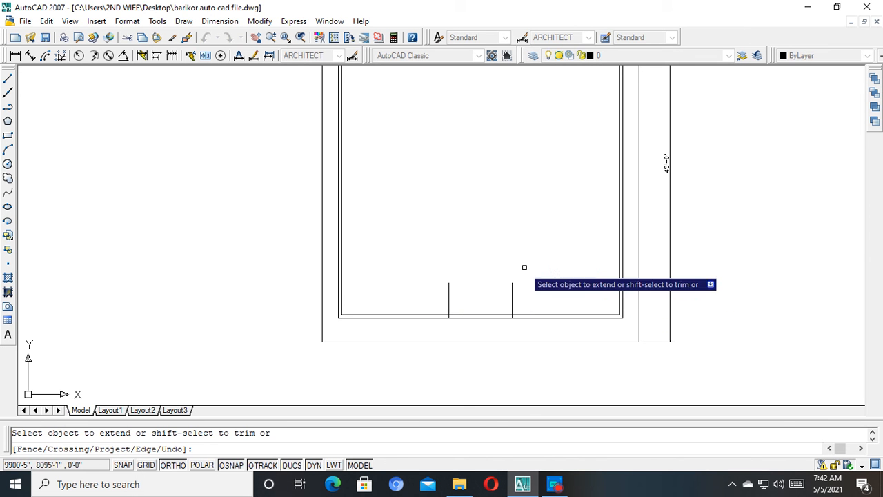
pyautogui.press('Escape')
pyautogui.write('ex')
pyautogui.press('Return')
pyautogui.click(551, 259)
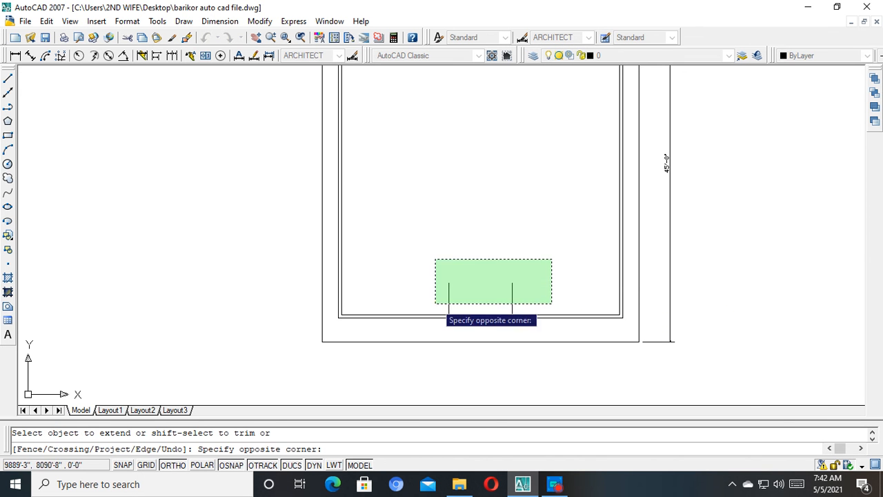
pyautogui.click(434, 304)
pyautogui.scroll(-4, 435, 304)
pyautogui.click(473, 283)
pyautogui.click(441, 292)
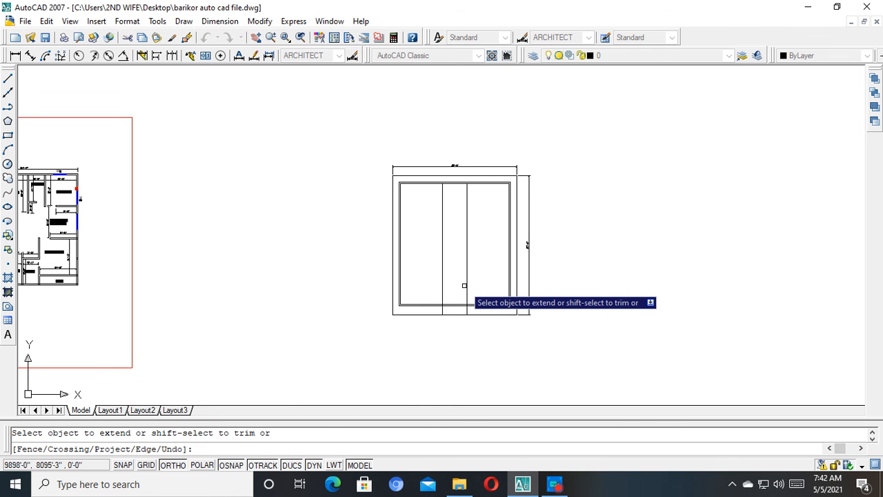
pyautogui.scroll(3, 464, 285)
pyautogui.press('Escape')
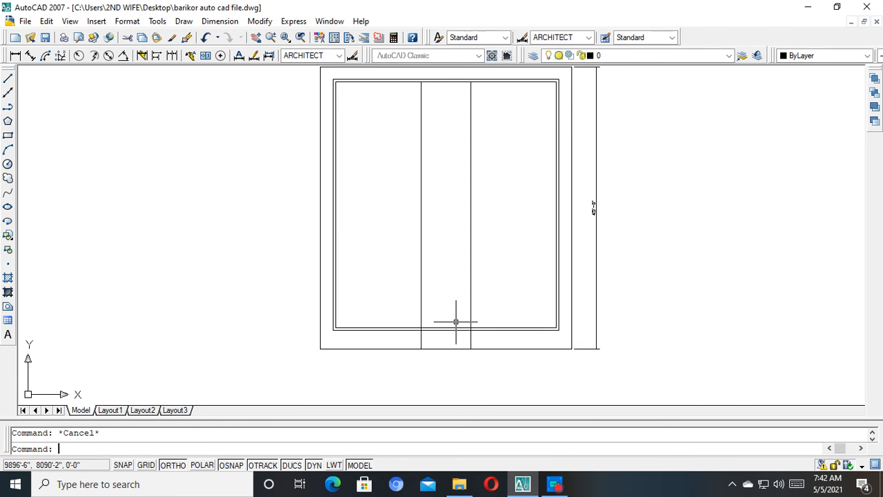
# Trim both vertical lines where they run past the inner bottom wall line down to the outer boundary.
pyautogui.write('t')
pyautogui.press('Return')
pyautogui.press('Return')
pyautogui.scroll(4, 458, 322)
pyautogui.click(509, 323)
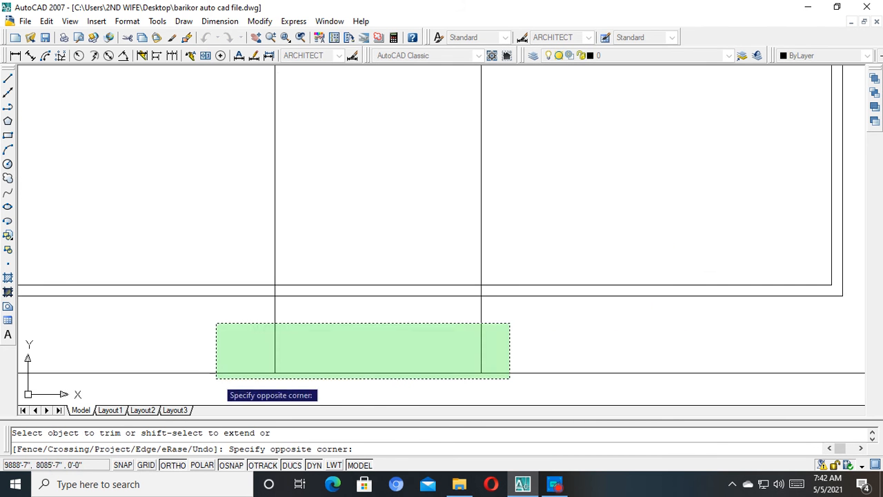
pyautogui.click(216, 377)
pyautogui.scroll(3, 478, 289)
pyautogui.click(496, 290)
pyautogui.click(466, 293)
pyautogui.moveTo(85, 318); pyautogui.dragTo(311, 327, button='middle')
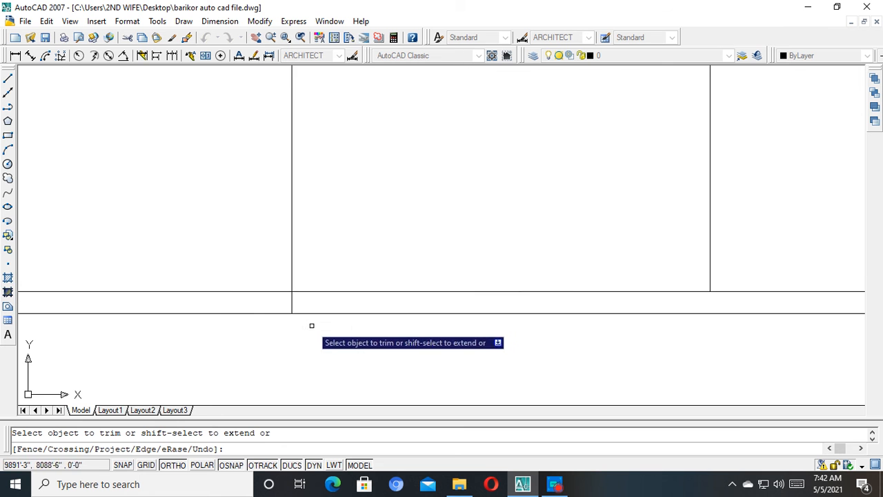
pyautogui.scroll(5, 312, 323)
pyautogui.click(302, 273)
pyautogui.click(58, 271)
pyautogui.scroll(-10, 249, 268)
pyautogui.moveTo(263, 292); pyautogui.dragTo(337, 373, button='middle')
pyautogui.press('Escape')
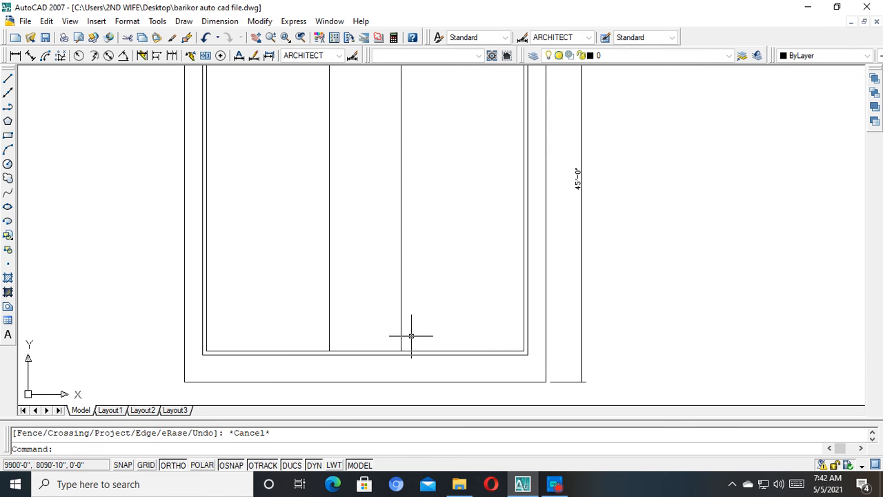
pyautogui.press('Escape')
pyautogui.write('o')
pyautogui.press('Return')
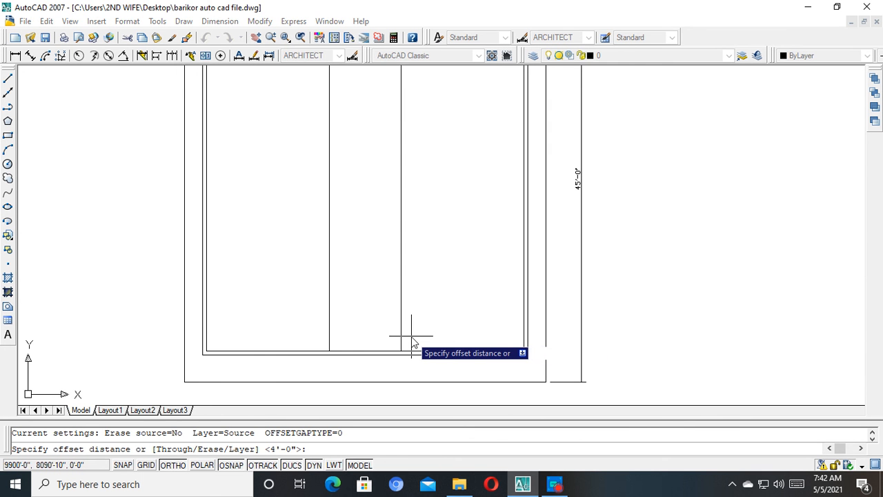
pyautogui.write('16')
pyautogui.press('Escape')
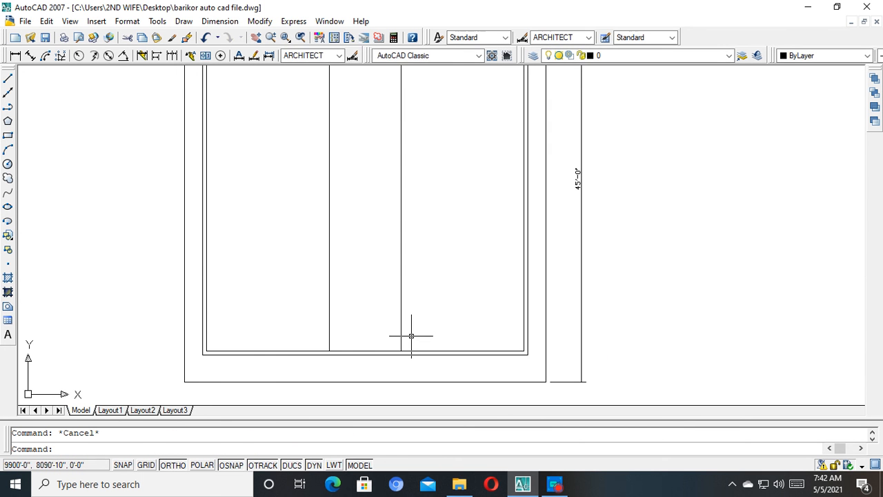
# Offset the inner bottom wall line 15' upward into the plan.
pyautogui.write('o')
pyautogui.press('Return')
pyautogui.write("15'")
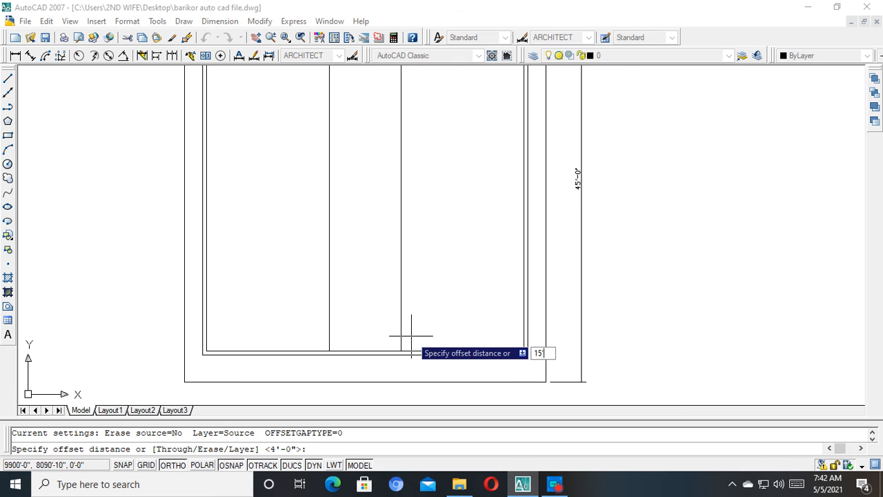
pyautogui.press('Return')
pyautogui.scroll(3, 411, 351)
pyautogui.click(411, 350)
pyautogui.click(442, 251)
pyautogui.scroll(-2, 442, 252)
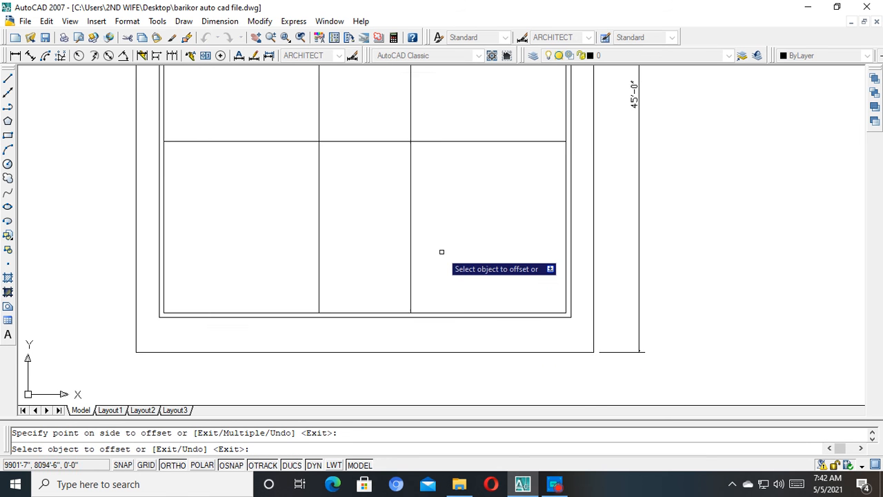
pyautogui.moveTo(442, 252); pyautogui.dragTo(456, 331, button='middle')
pyautogui.press('Escape')
# Trim the vertical lines above the offset line and its outer ends, leaving a rectangle against the bottom wall.
pyautogui.press('Escape')
pyautogui.write('tr')
pyautogui.press('Return')
pyautogui.press('Return')
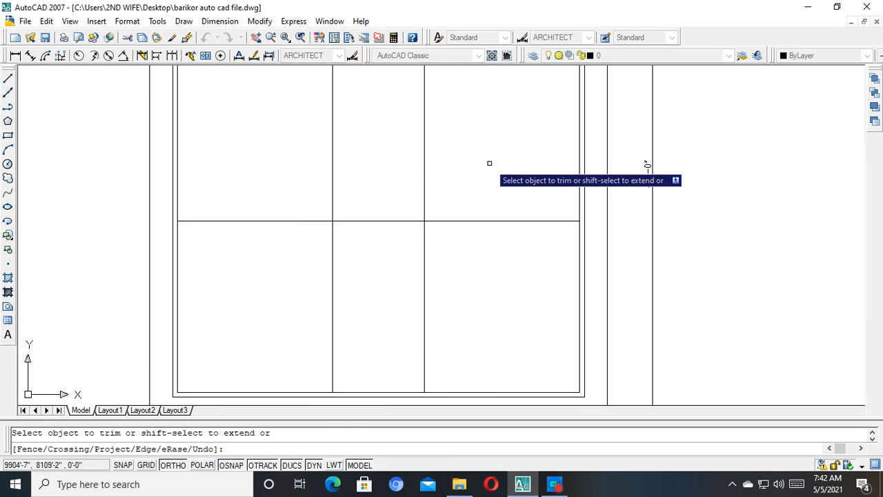
pyautogui.click(424, 164)
pyautogui.click(332, 175)
pyautogui.click(247, 221)
pyautogui.click(502, 221)
pyautogui.scroll(-5, 499, 209)
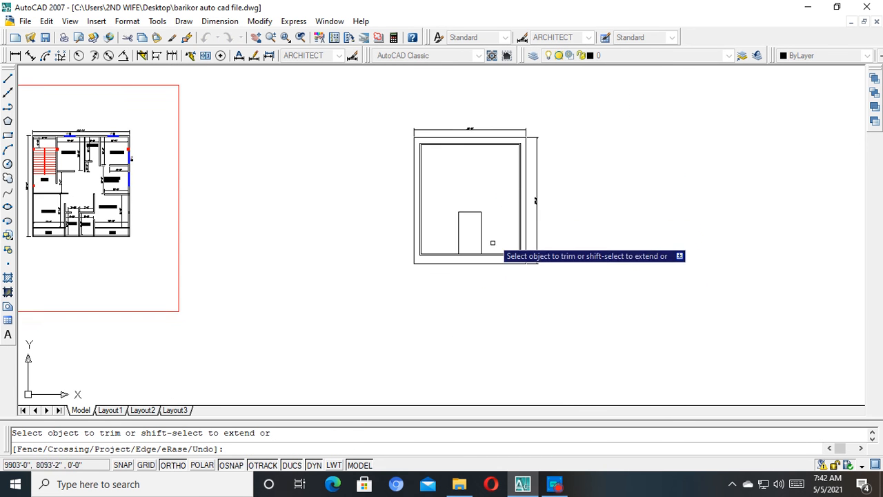
pyautogui.moveTo(493, 243); pyautogui.dragTo(497, 275, button='middle')
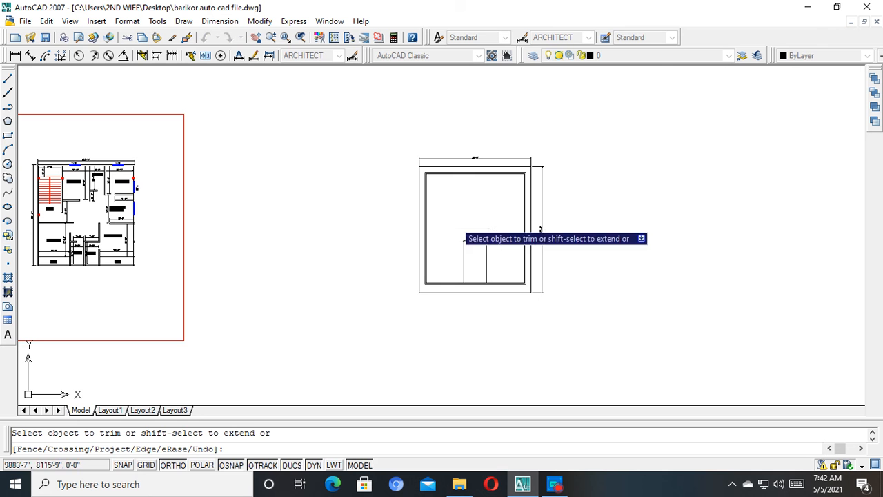
pyautogui.press('Escape')
# Add a linear dimension across the rectangle's width just above the inner bottom wall line.
pyautogui.click(15, 55)
pyautogui.scroll(5, 436, 233)
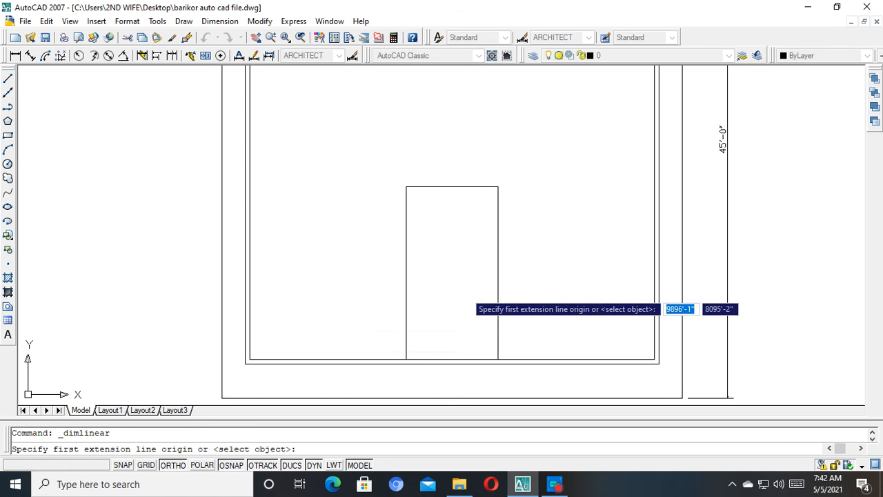
pyautogui.scroll(2, 406, 369)
pyautogui.click(543, 359)
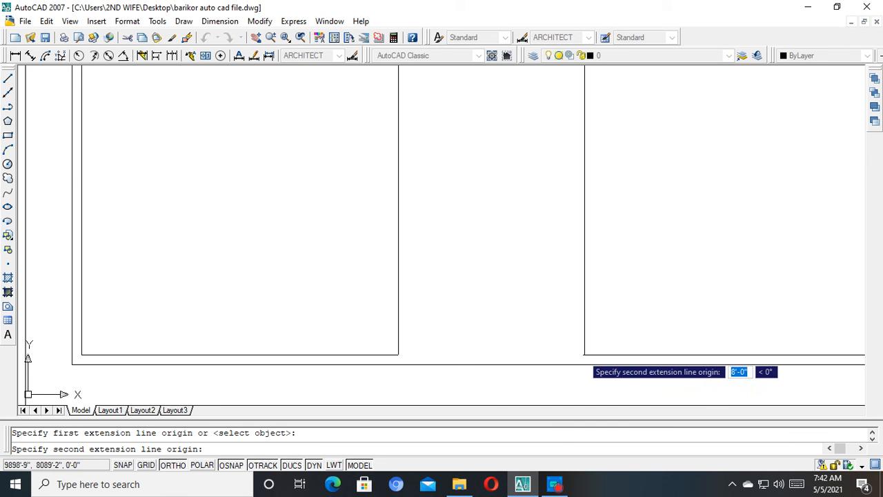
pyautogui.click(584, 354)
pyautogui.click(546, 322)
# Add a vertical linear dimension for the rectangle's height, placed inside its left line.
pyautogui.press('Return')
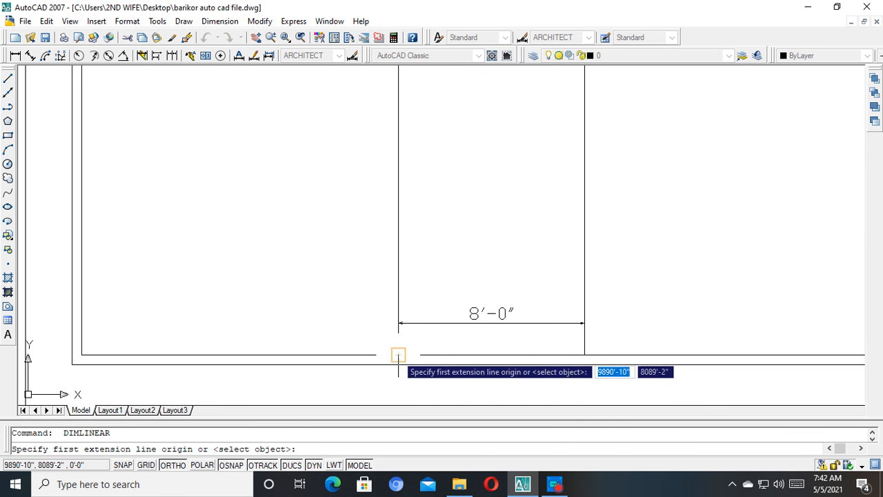
pyautogui.click(398, 354)
pyautogui.moveTo(422, 256); pyautogui.dragTo(420, 380, button='middle')
pyautogui.click(398, 133)
pyautogui.click(433, 148)
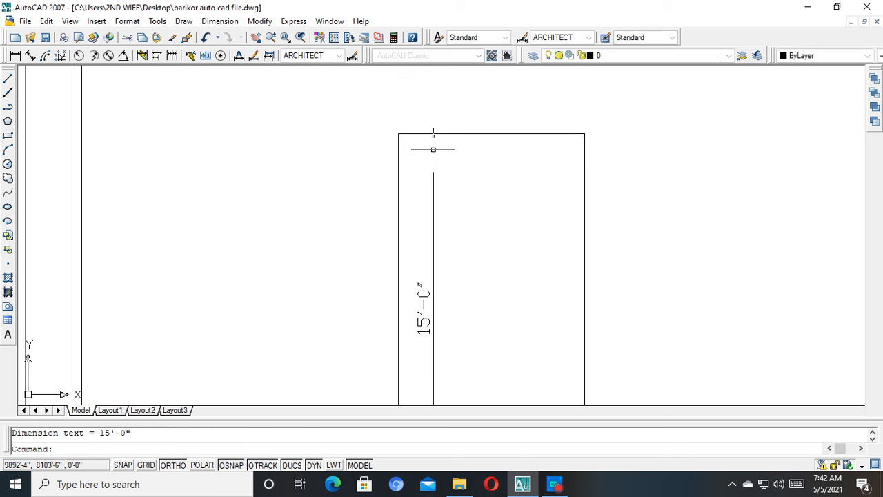
pyautogui.press('Escape')
# Erase the width and height dimensions inside the rectangle.
pyautogui.click(487, 279)
pyautogui.click(415, 322)
pyautogui.moveTo(439, 305); pyautogui.dragTo(428, 210, button='middle')
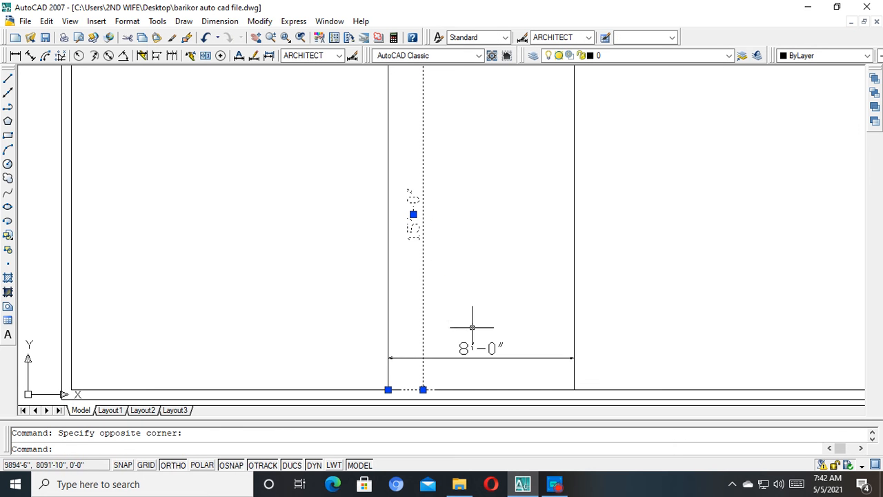
pyautogui.click(479, 349)
pyautogui.press('Delete')
pyautogui.scroll(-5, 469, 317)
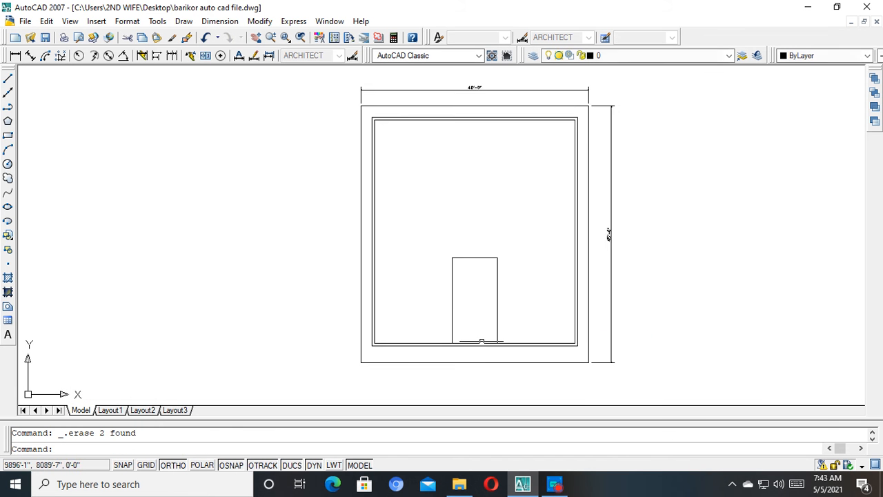
pyautogui.scroll(3, 205, 276)
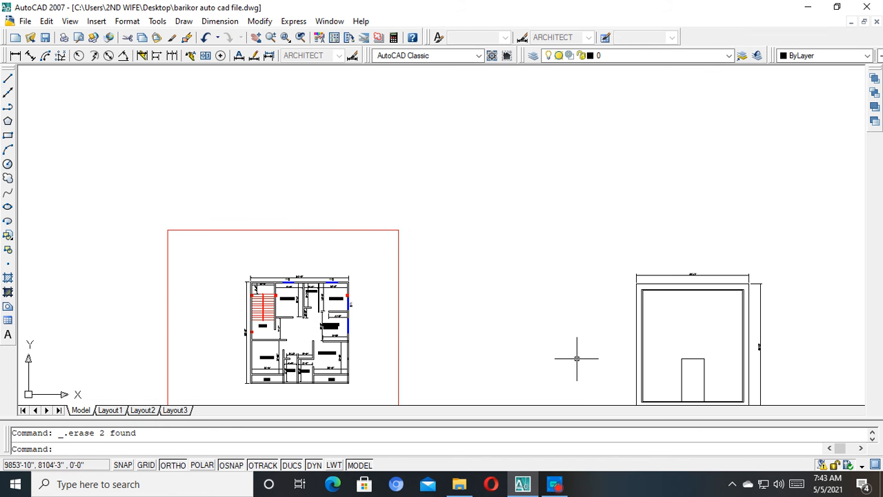
pyautogui.moveTo(576, 355); pyautogui.dragTo(558, 311, button='middle')
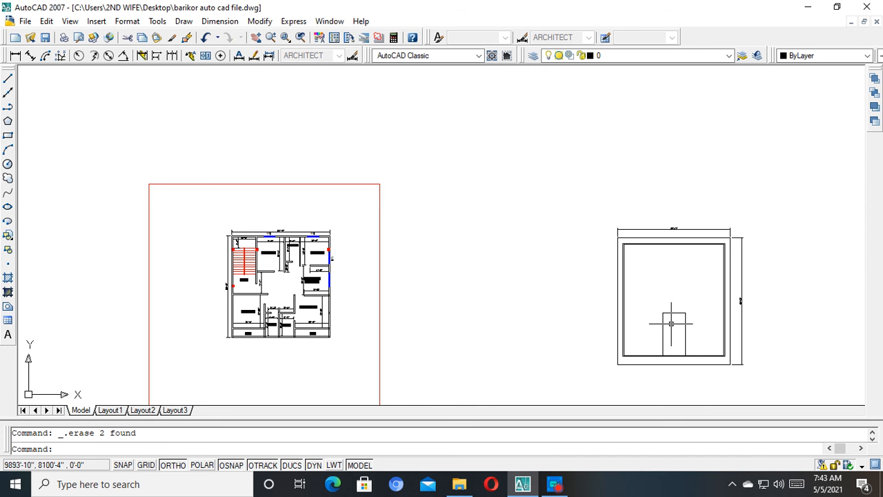
pyautogui.scroll(2, 706, 337)
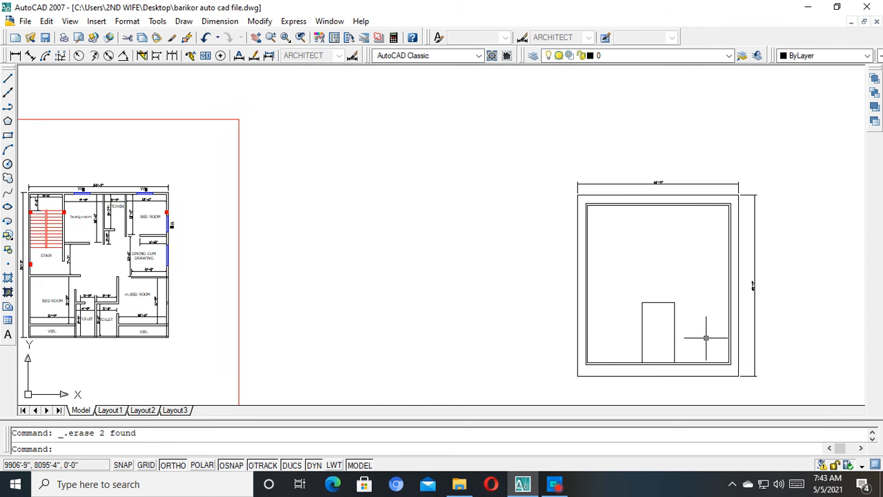
# Offset the stair rectangle's right, top and left lines 5" outward.
pyautogui.scroll(3, 607, 338)
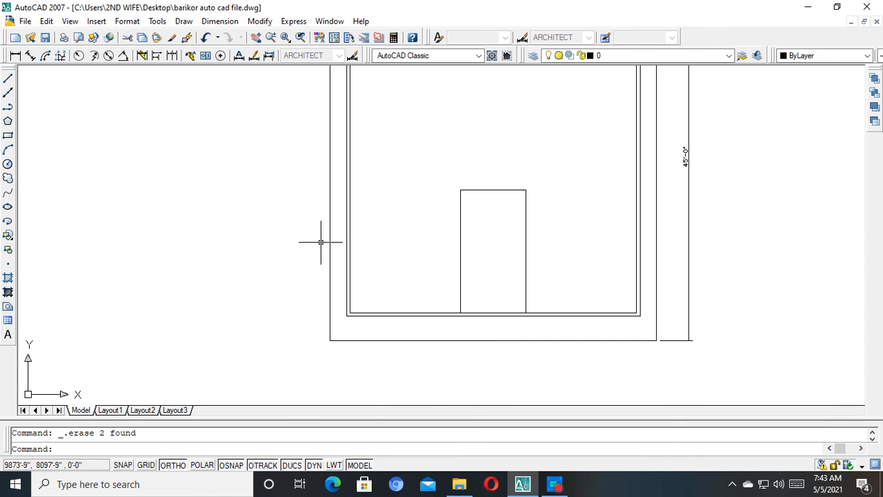
pyautogui.scroll(1, 359, 228)
pyautogui.press('Escape')
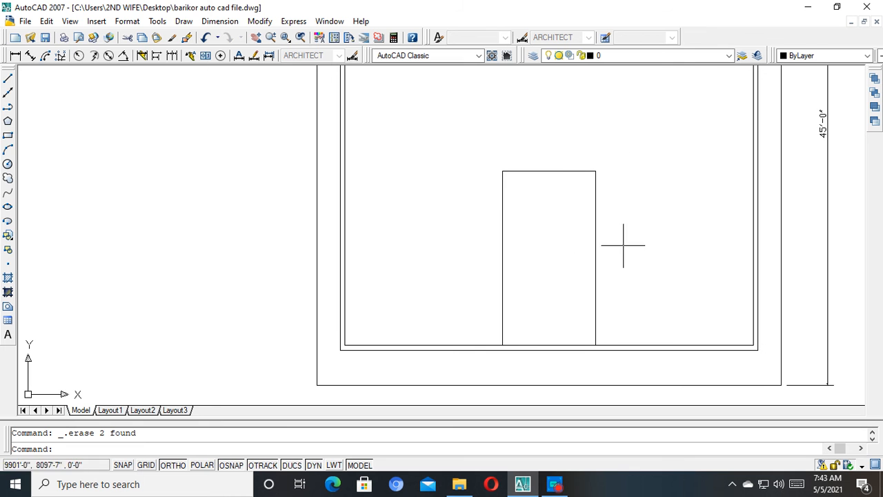
pyautogui.write('o')
pyautogui.press('Return')
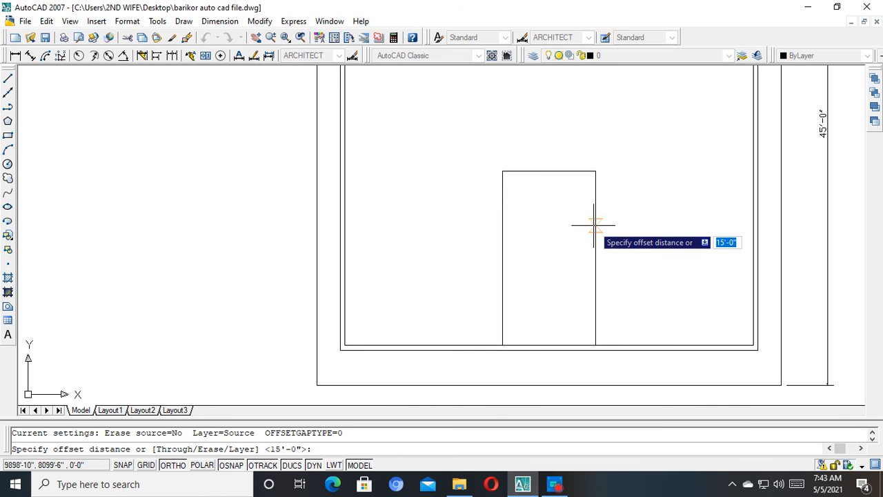
pyautogui.write('5')
pyautogui.press('Return')
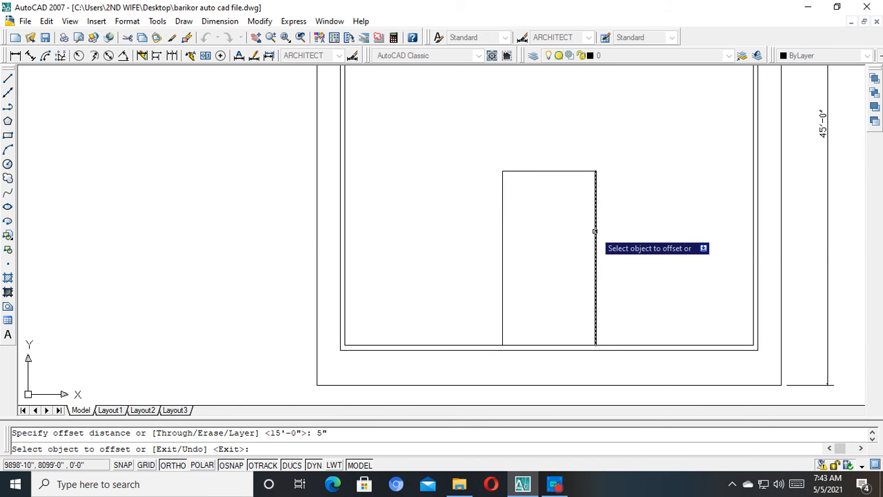
pyautogui.click(595, 232)
pyautogui.click(617, 229)
pyautogui.click(545, 170)
pyautogui.click(545, 152)
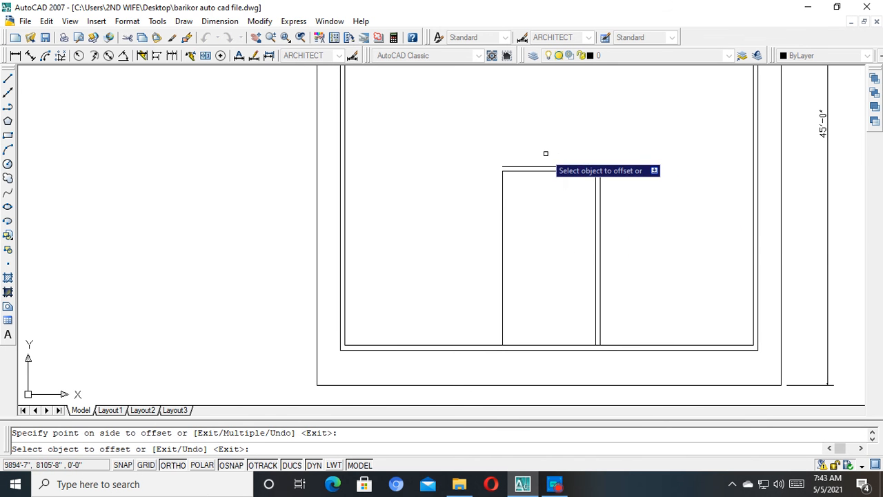
pyautogui.click(500, 237)
pyautogui.click(493, 238)
pyautogui.scroll(3, 549, 191)
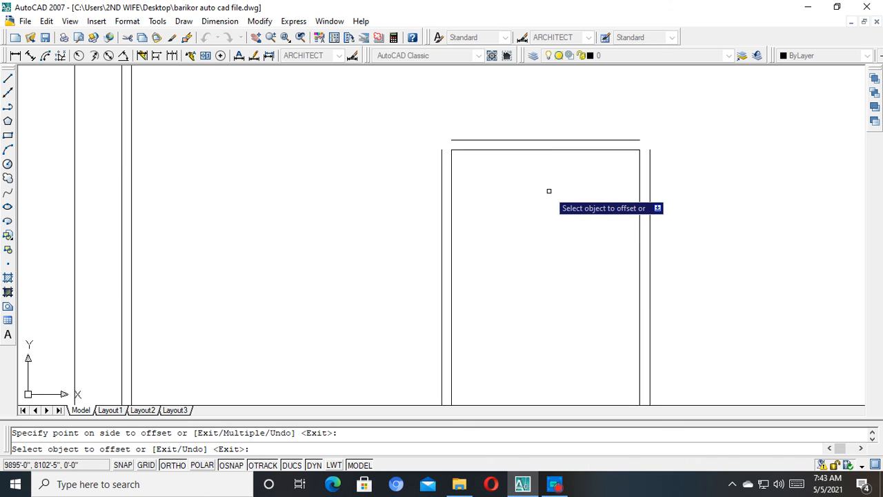
pyautogui.press('Escape')
# Try to join the outer offset lines with fillets at the stair room's upper-left and upper-right corners.
pyautogui.scroll(4, 469, 166)
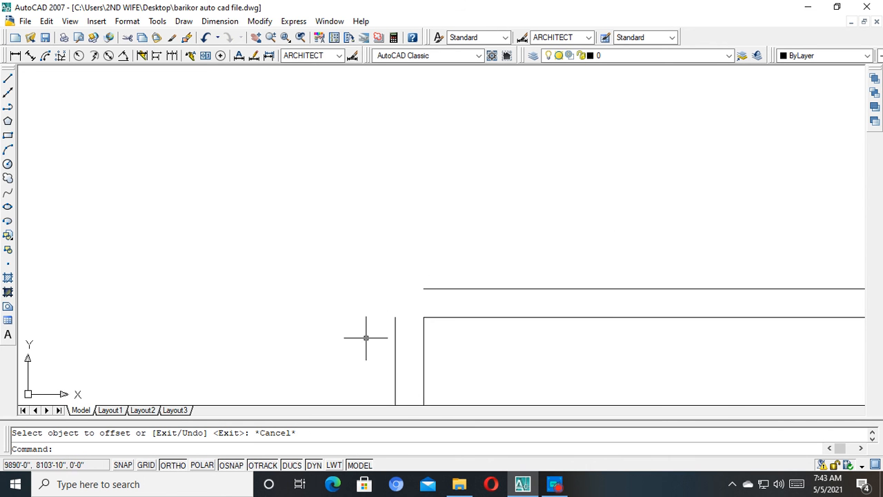
pyautogui.press('Escape')
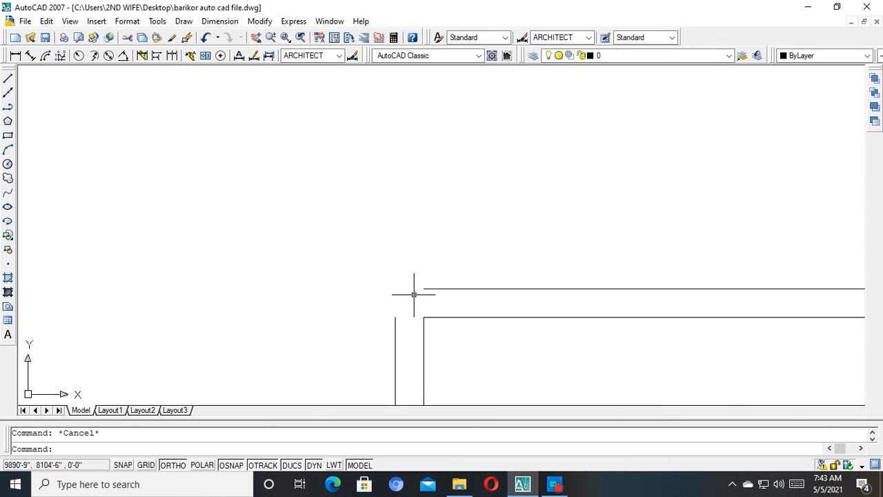
pyautogui.write('f')
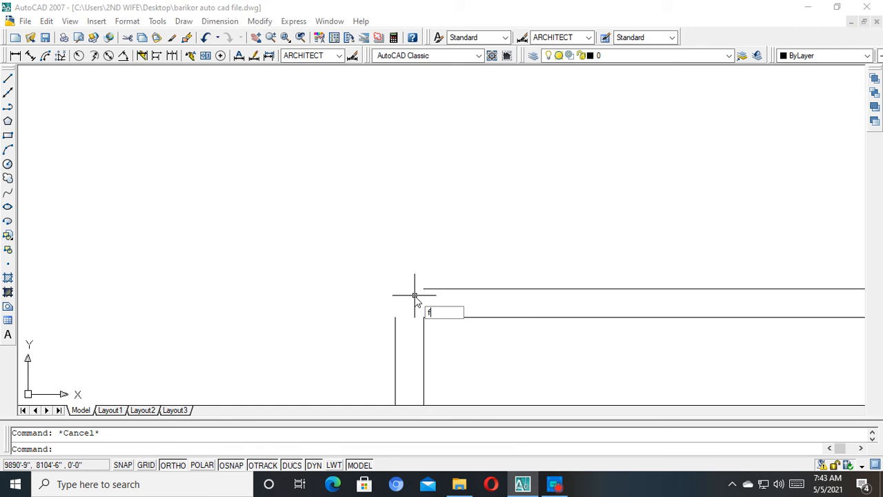
pyautogui.press('Return')
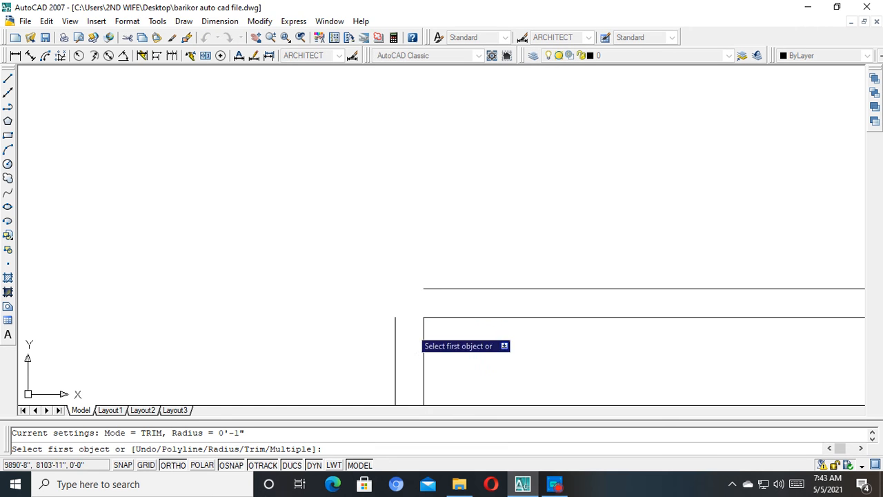
pyautogui.click(394, 355)
pyautogui.click(437, 289)
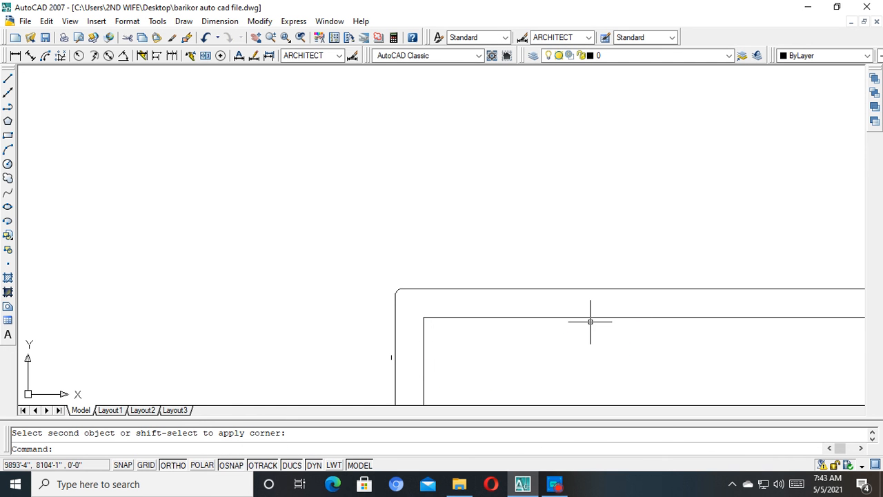
pyautogui.scroll(-6, 590, 322)
pyautogui.moveTo(648, 317); pyautogui.dragTo(619, 314, button='middle')
pyautogui.scroll(3, 647, 308)
pyautogui.press('Return')
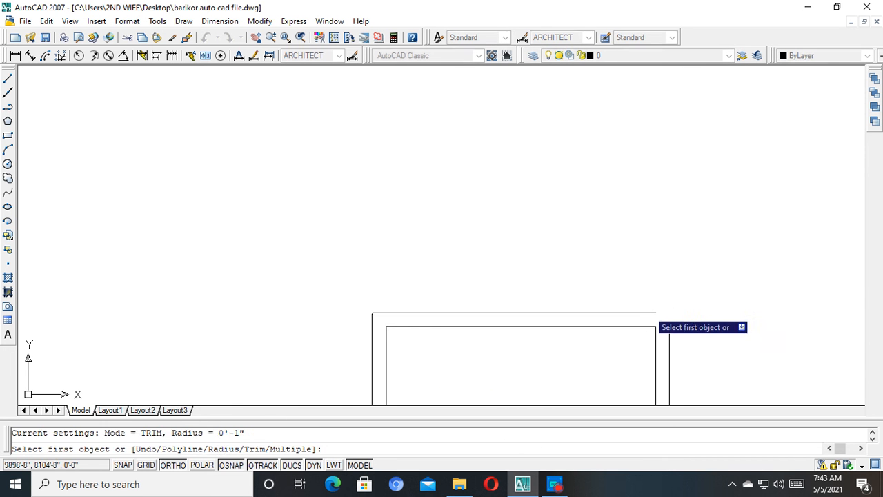
pyautogui.click(649, 313)
pyautogui.click(667, 341)
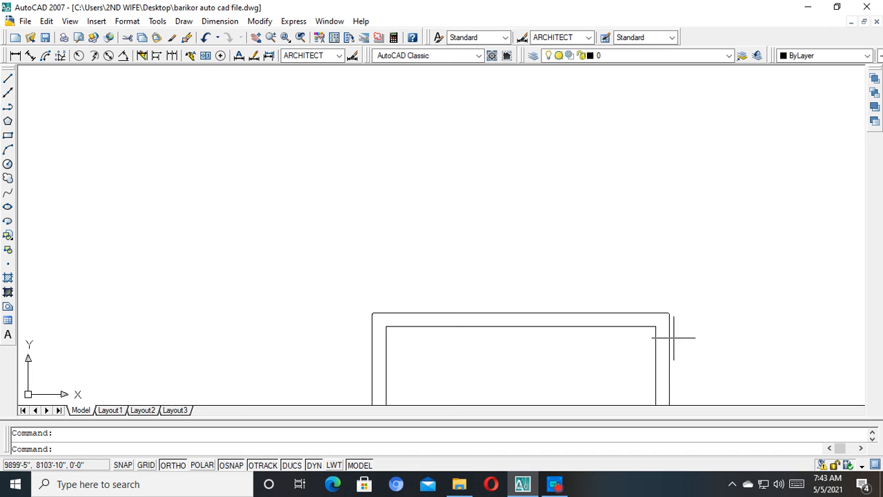
pyautogui.scroll(3, 672, 324)
pyautogui.scroll(-8, 666, 316)
pyautogui.scroll(3, 607, 267)
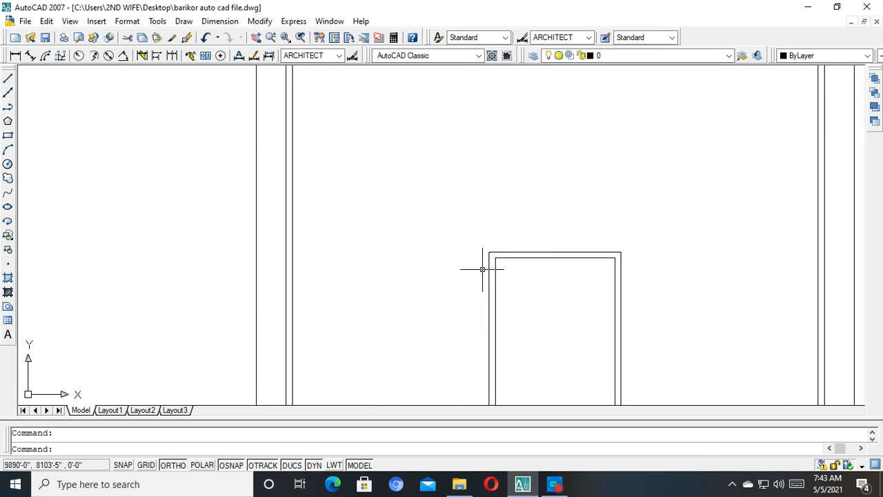
# Undo the two corner fillets on the stair room's outer lines.
pyautogui.scroll(6, 492, 262)
pyautogui.press('Escape')
pyautogui.hotkey('ctrl', 'z')
pyautogui.hotkey('ctrl', 'z')
pyautogui.hotkey('ctrl', 'z')
pyautogui.hotkey('ctrl', 'z')
pyautogui.hotkey('ctrl', 'z')
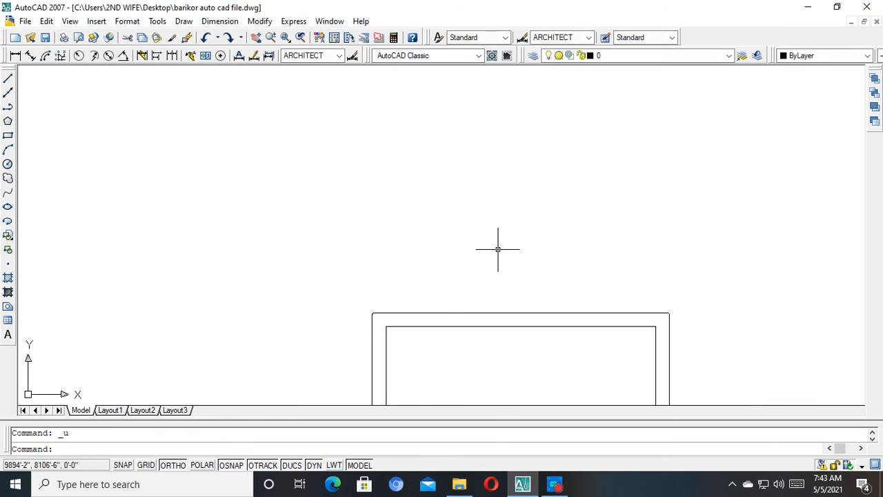
pyautogui.hotkey('ctrl', 'z')
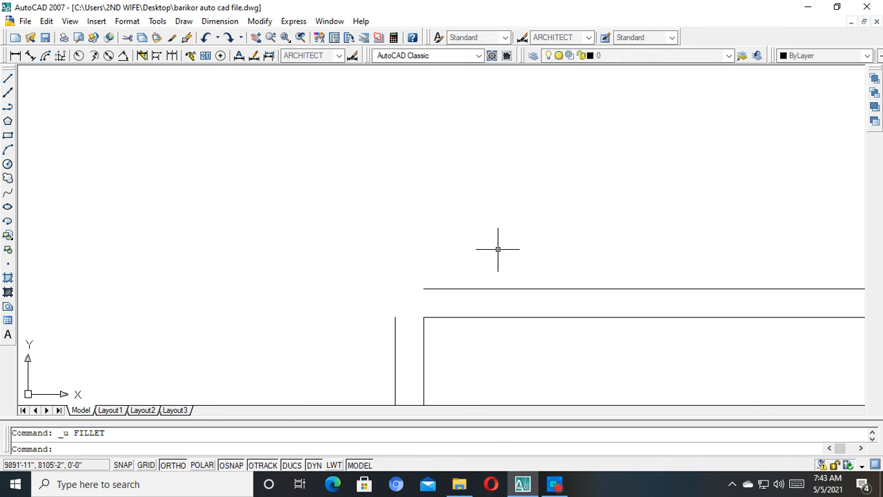
# Extend both ends of the stair room's outer top line to the inner faces of the side walls.
pyautogui.scroll(-5, 497, 267)
pyautogui.press('Escape')
pyautogui.scroll(2, 474, 284)
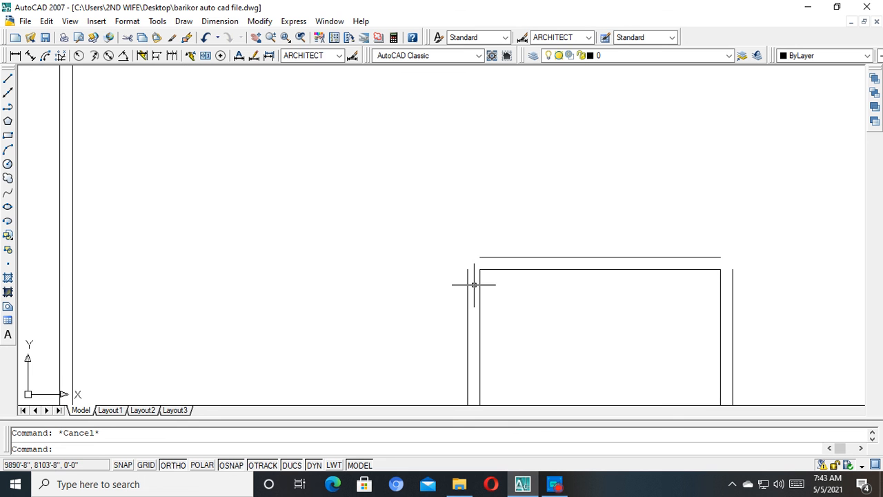
pyautogui.write('ex')
pyautogui.press('Return')
pyautogui.press('Return')
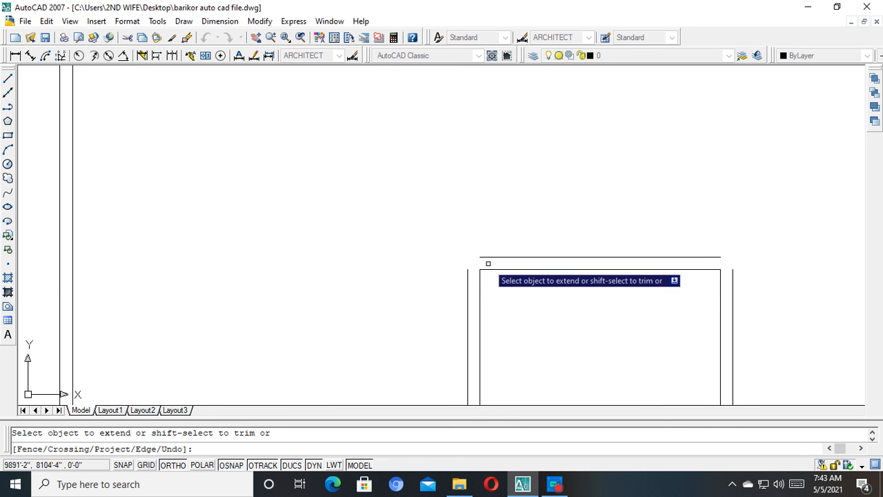
pyautogui.click(491, 258)
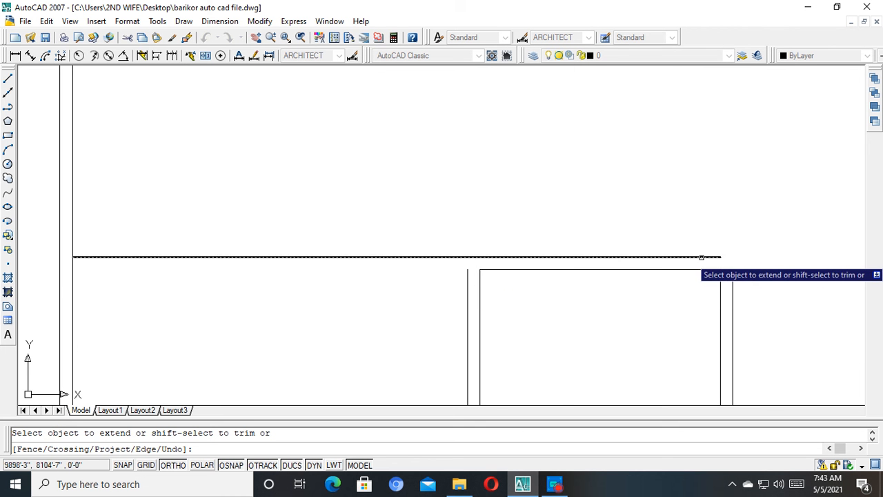
pyautogui.scroll(-1, 701, 257)
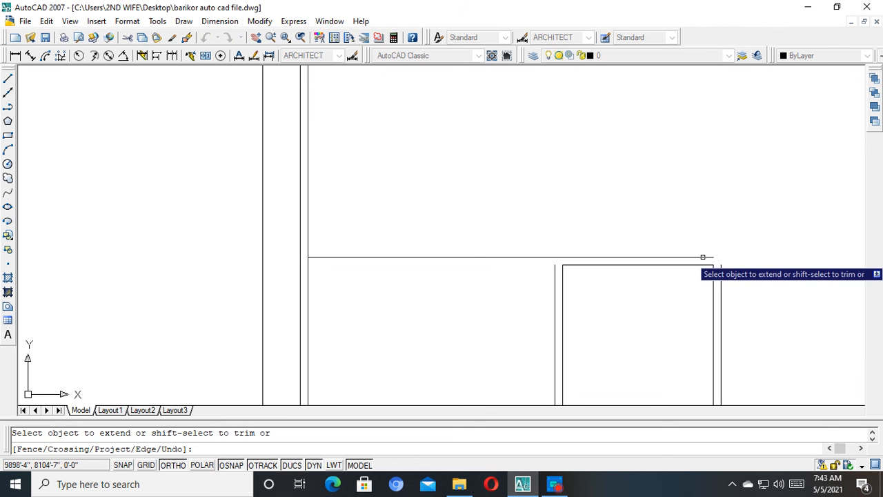
pyautogui.scroll(-2, 554, 273)
pyautogui.click(538, 271)
pyautogui.press('Escape')
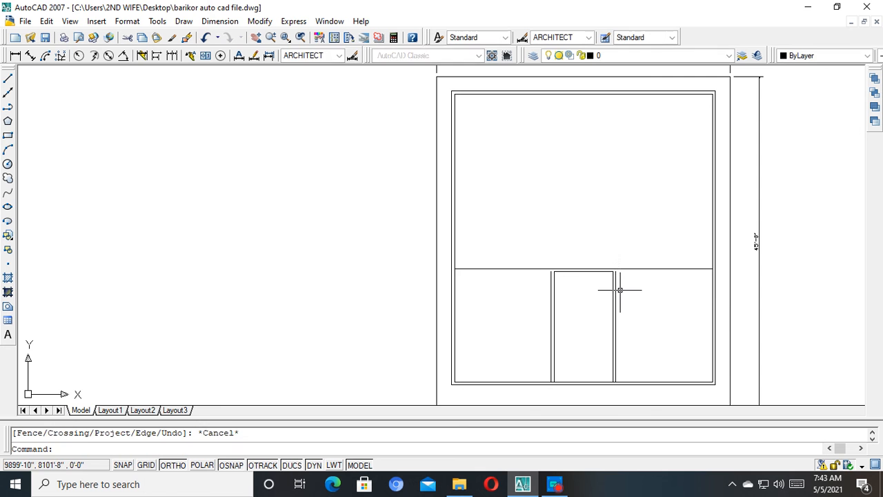
# Extend the stair room's vertical wall lines up to the outer top line.
pyautogui.write('ex')
pyautogui.press('Return')
pyautogui.press('Return')
pyautogui.scroll(3, 595, 290)
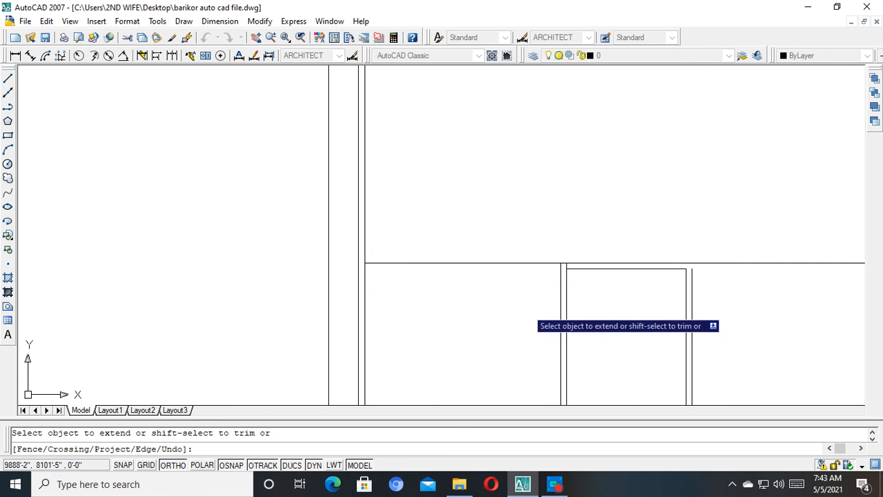
pyautogui.moveTo(676, 301); pyautogui.dragTo(565, 308, button='middle')
pyautogui.press('Escape')
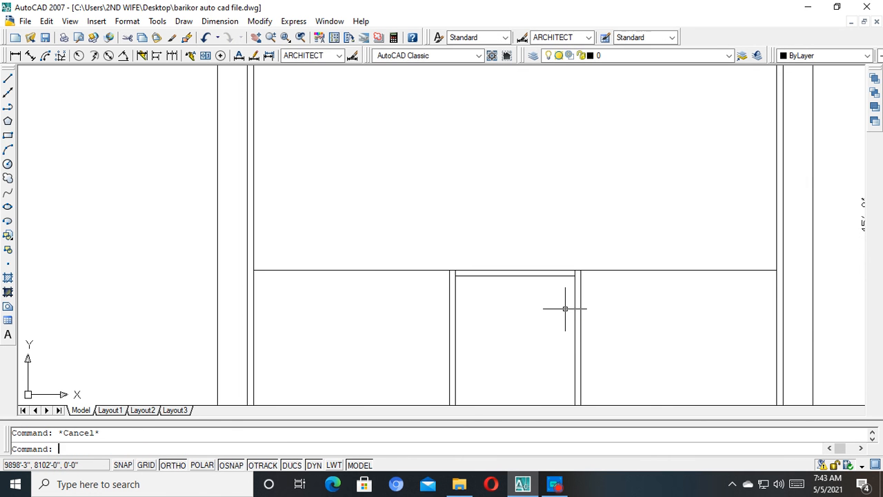
# Trim the outer top line's overhangs beyond the stair walls and the leftover line ends inside both upper corners.
pyautogui.write('tr')
pyautogui.press('Return')
pyautogui.press('Return')
pyautogui.click(360, 270)
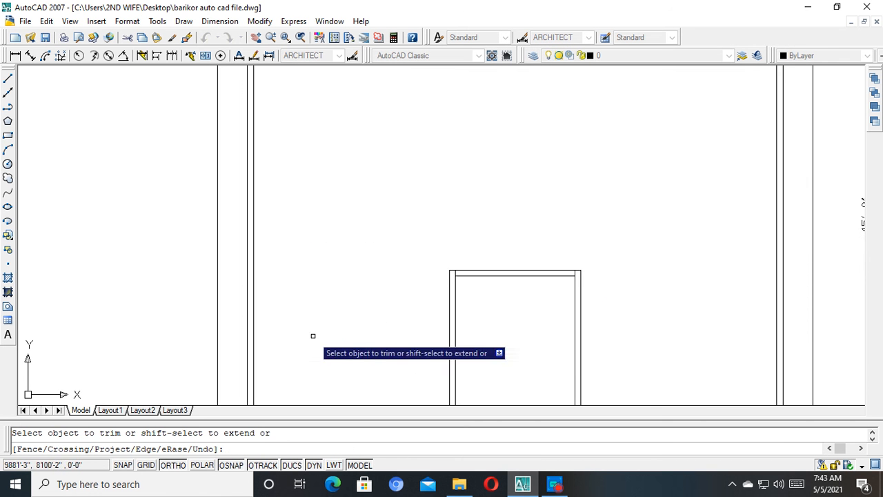
pyautogui.scroll(10, 468, 279)
pyautogui.scroll(-8, 479, 280)
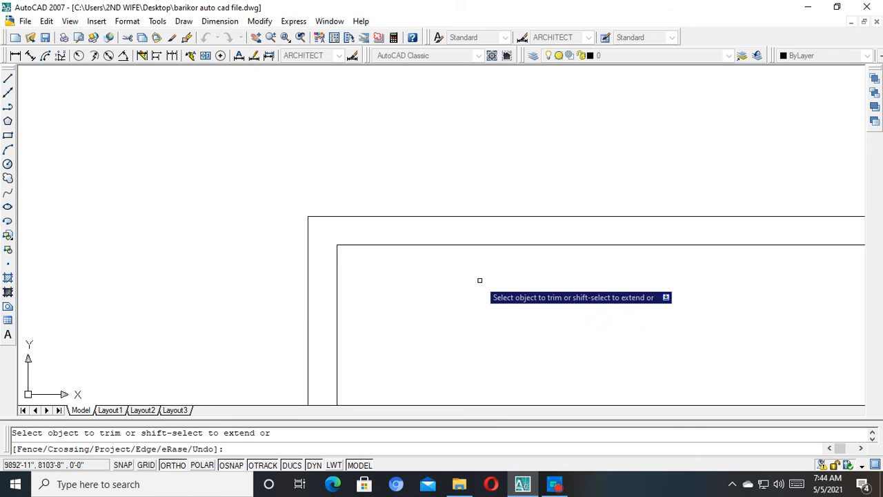
pyautogui.scroll(3, 578, 263)
pyautogui.scroll(3, 592, 263)
pyautogui.click(584, 287)
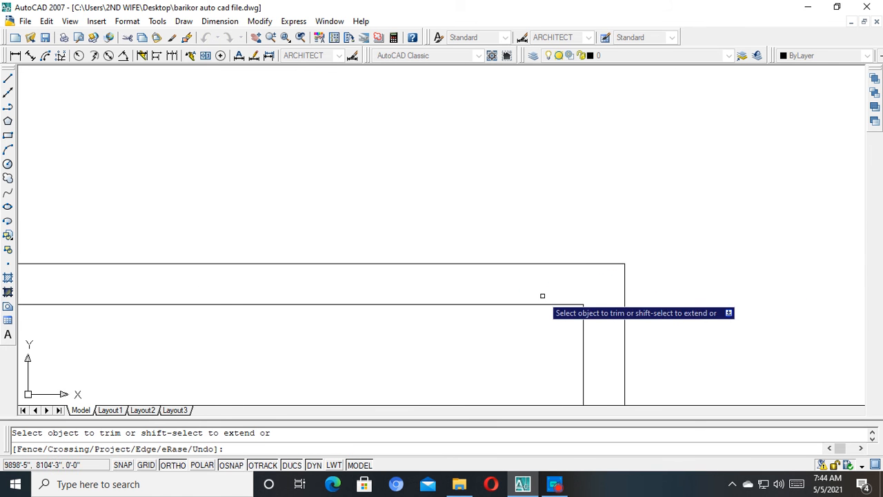
pyautogui.scroll(-4, 546, 269)
pyautogui.moveTo(546, 259); pyautogui.dragTo(567, 152, button='middle')
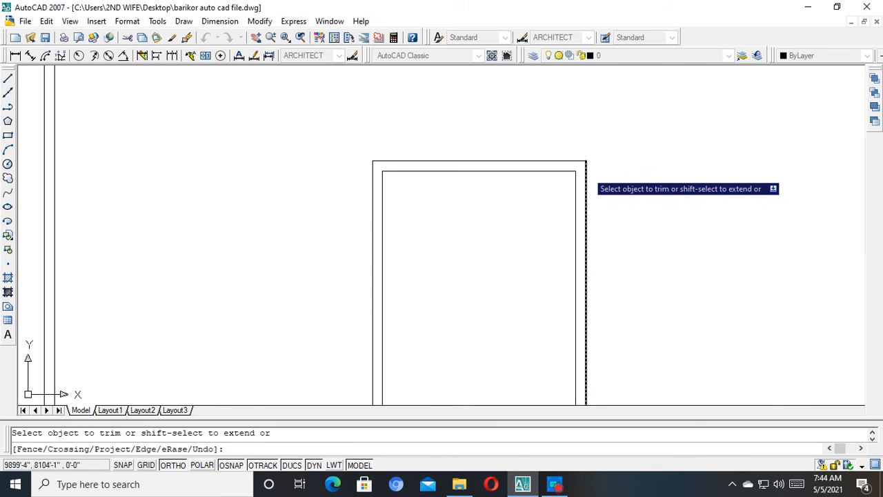
pyautogui.press('Escape')
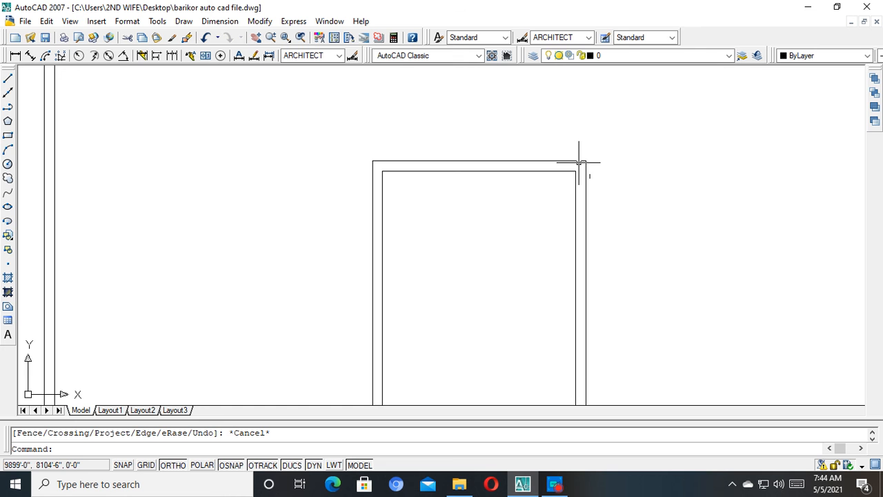
# Try a fillet on the stair room's upper-right outer corner, and undo it together with the preceding trims.
pyautogui.write('f')
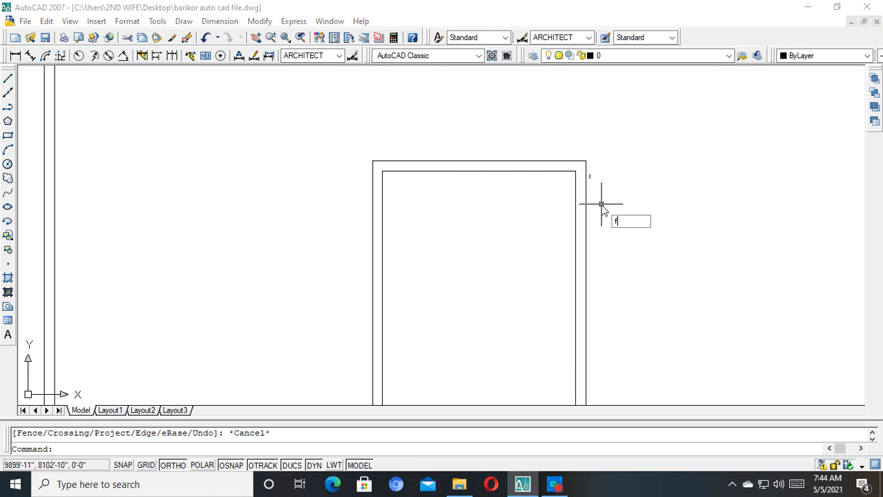
pyautogui.press('Return')
pyautogui.click(586, 192)
pyautogui.click(580, 163)
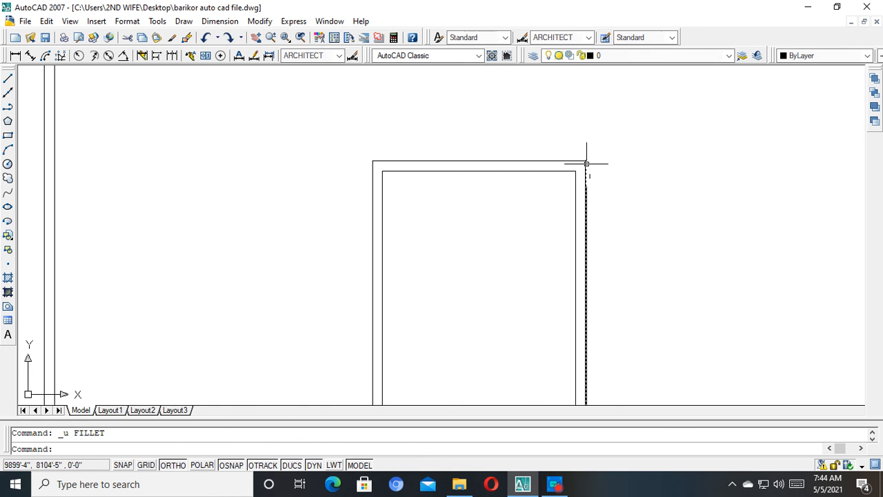
pyautogui.scroll(-5, 587, 163)
pyautogui.scroll(6, 590, 218)
pyautogui.press('Escape')
# Trim the outer top line where it runs past the stair walls on both sides.
pyautogui.write('t')
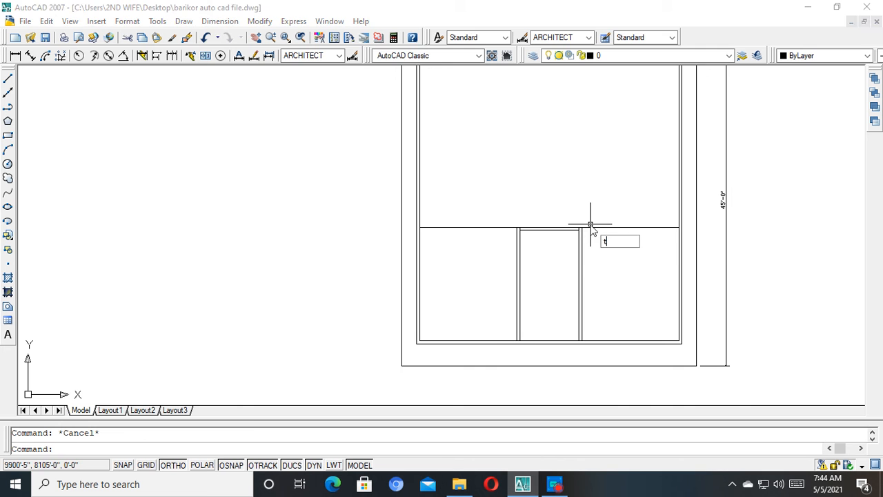
pyautogui.press('Return')
pyautogui.press('Return')
pyautogui.click(644, 247)
pyautogui.click(622, 205)
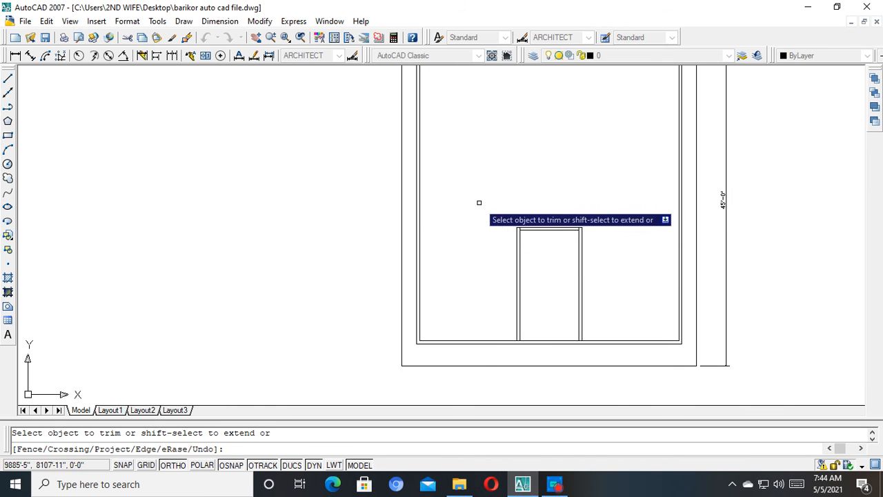
# Trim the inner wall line ends crossing the wall thickness at the stair room's upper-left and upper-right corners.
pyautogui.scroll(5, 477, 201)
pyautogui.click(621, 292)
pyautogui.click(554, 312)
pyautogui.scroll(-6, 586, 305)
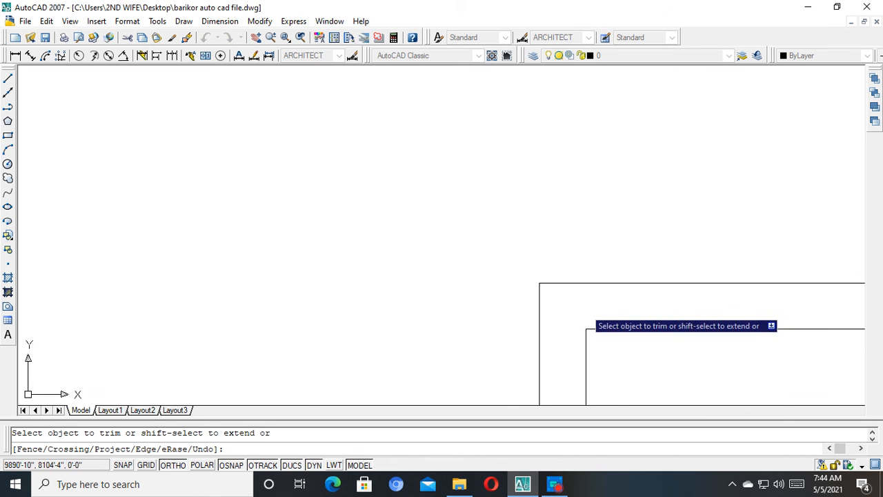
pyautogui.moveTo(676, 309); pyautogui.dragTo(416, 296, button='middle')
pyautogui.scroll(3, 682, 298)
pyautogui.click(682, 281)
pyautogui.click(610, 283)
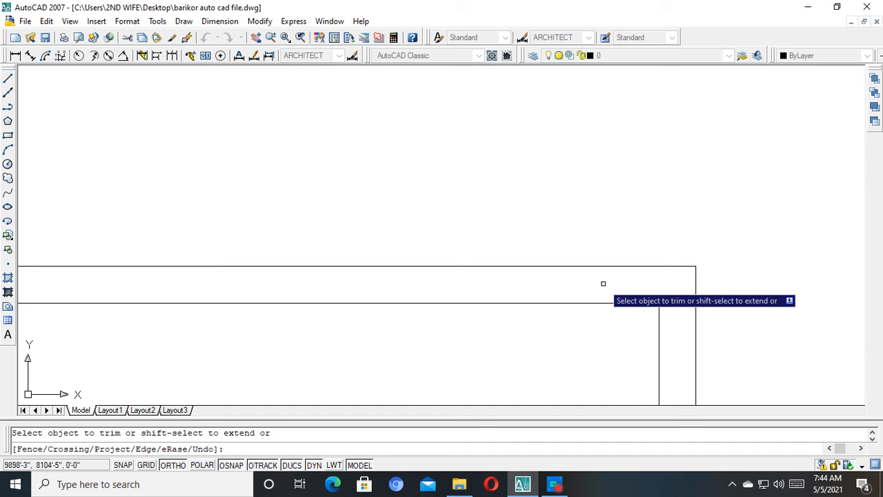
pyautogui.scroll(-4, 602, 284)
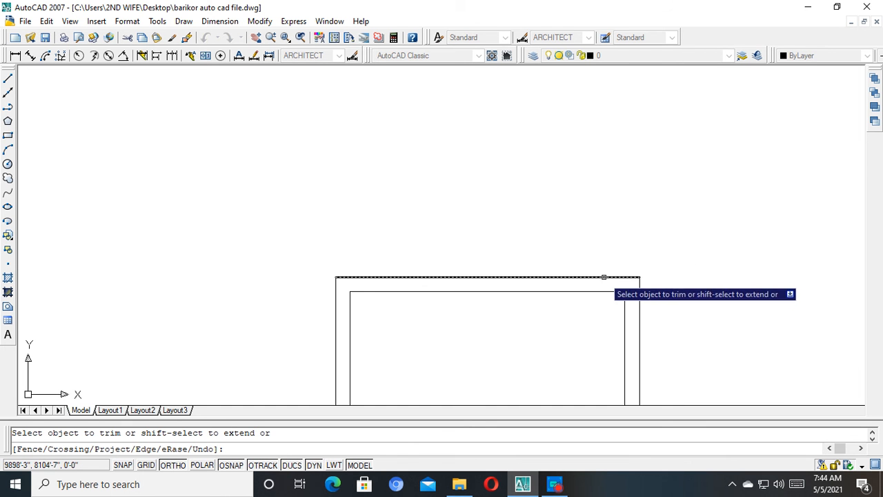
# Finish trimming the stair room's upper corners and save the drawing.
pyautogui.moveTo(603, 284)
pyautogui.mouseDown(button='middle')
pyautogui.moveTo(601, 194)
pyautogui.moveTo(590, 201)
pyautogui.moveTo(580, 129)
pyautogui.mouseUp(button='middle')
pyautogui.press('Escape')
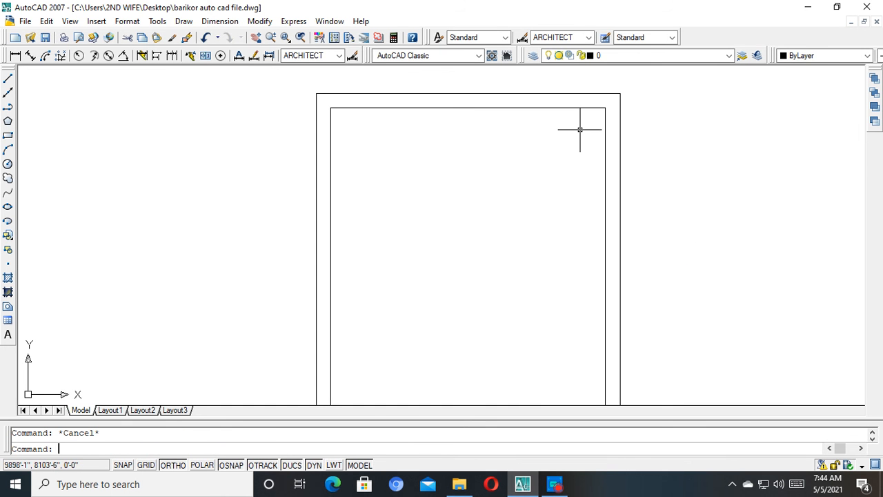
pyautogui.hotkey('ctrl', 's')
# Trim the plan's inner bottom wall line across the thickness of both stair room side walls, and save the drawing.
pyautogui.scroll(-5, 579, 129)
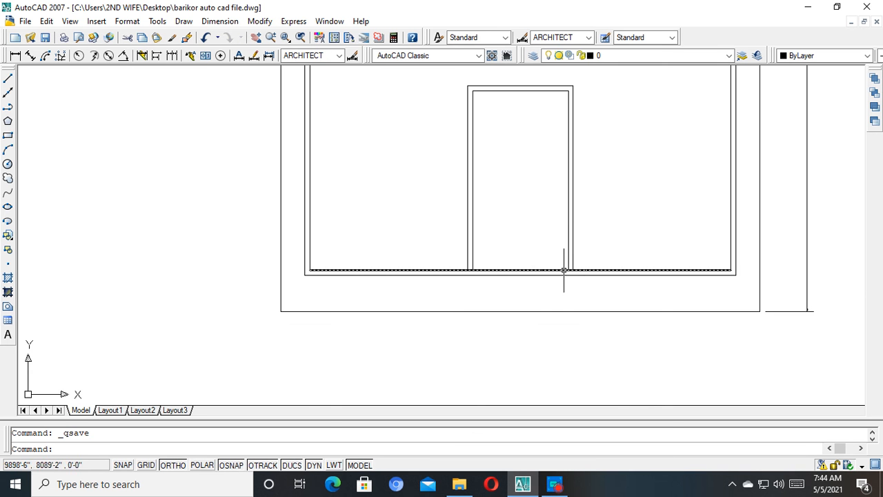
pyautogui.scroll(5, 565, 266)
pyautogui.moveTo(565, 267); pyautogui.dragTo(573, 285, button='middle')
pyautogui.press('Escape')
pyautogui.write('tr')
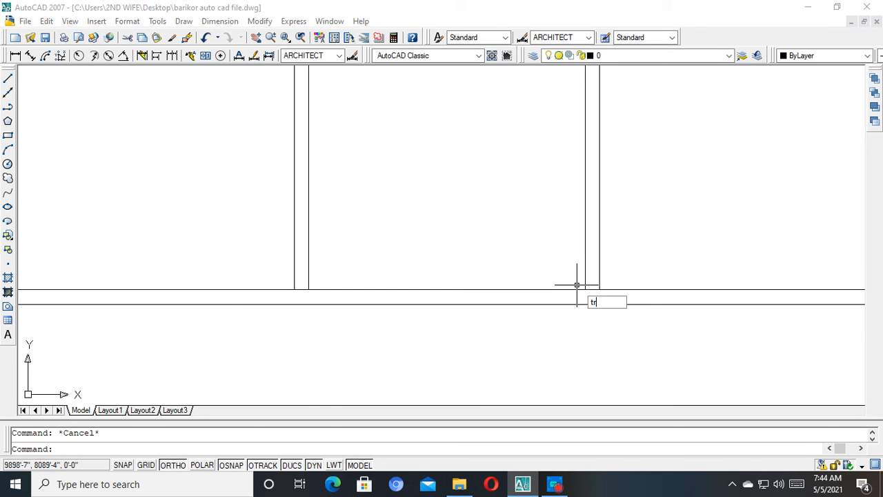
pyautogui.press('Return')
pyautogui.press('Return')
pyautogui.scroll(4, 572, 286)
pyautogui.scroll(-4, 545, 273)
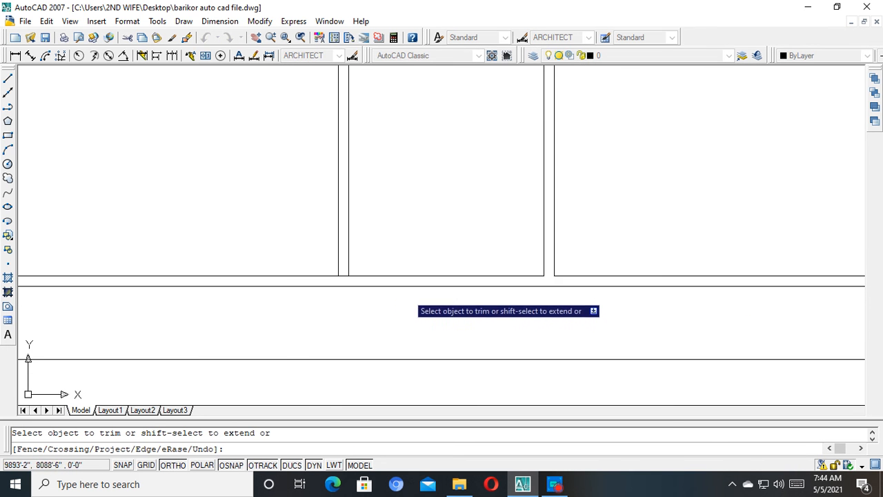
pyautogui.scroll(6, 332, 278)
pyautogui.click(340, 279)
pyautogui.click(317, 229)
pyautogui.scroll(-3, 343, 224)
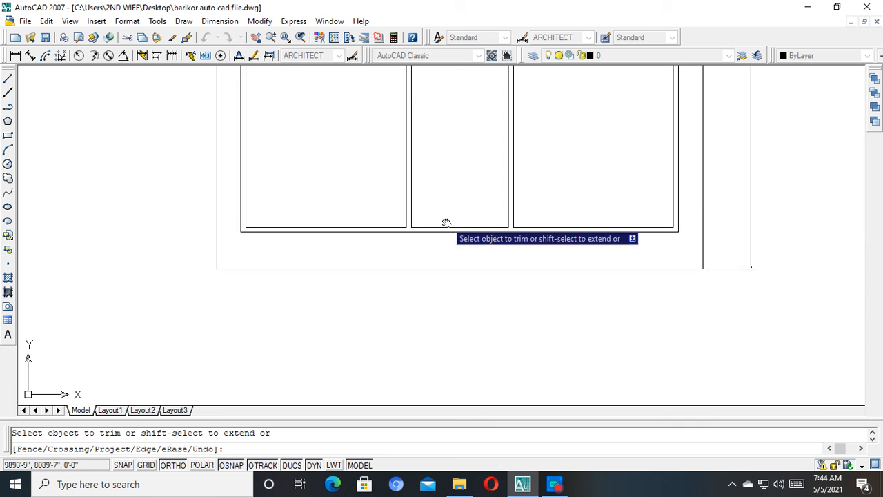
pyautogui.moveTo(444, 223); pyautogui.dragTo(442, 299, button='middle')
pyautogui.press('Escape')
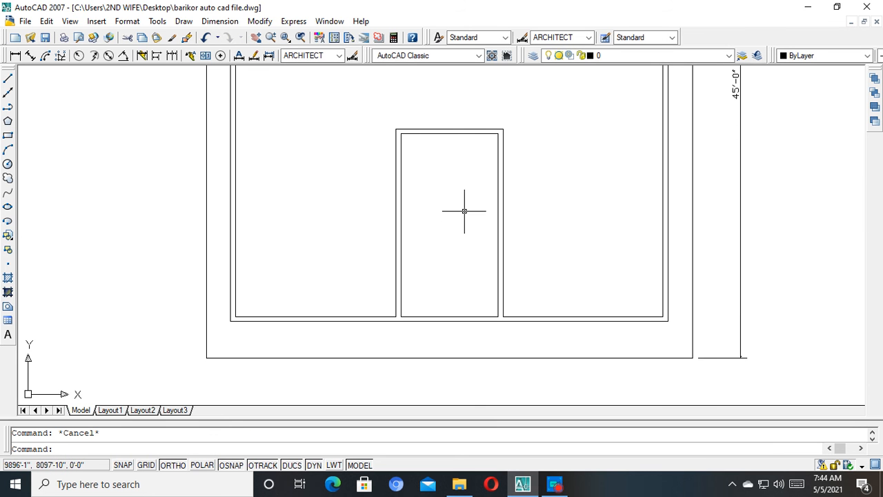
pyautogui.hotkey('ctrl', 's')
# Examine the stair layout and landing dimensions in the existing plan inside the red frame.
pyautogui.scroll(-6, 455, 213)
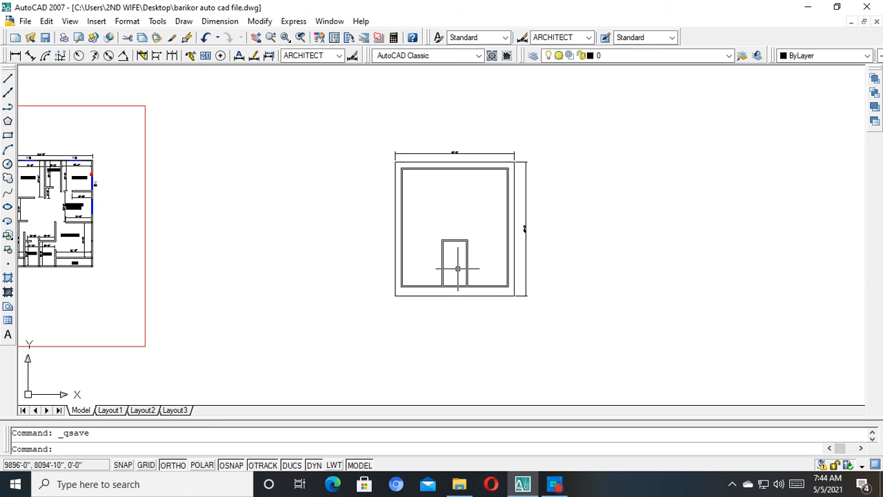
pyautogui.scroll(-2, 458, 269)
pyautogui.moveTo(360, 275); pyautogui.dragTo(544, 278, button='middle')
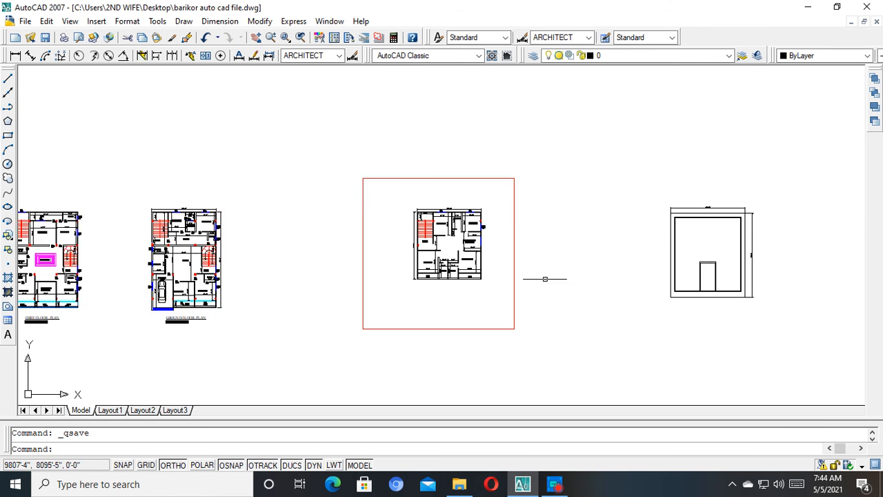
pyautogui.scroll(5, 408, 205)
pyautogui.scroll(3, 387, 199)
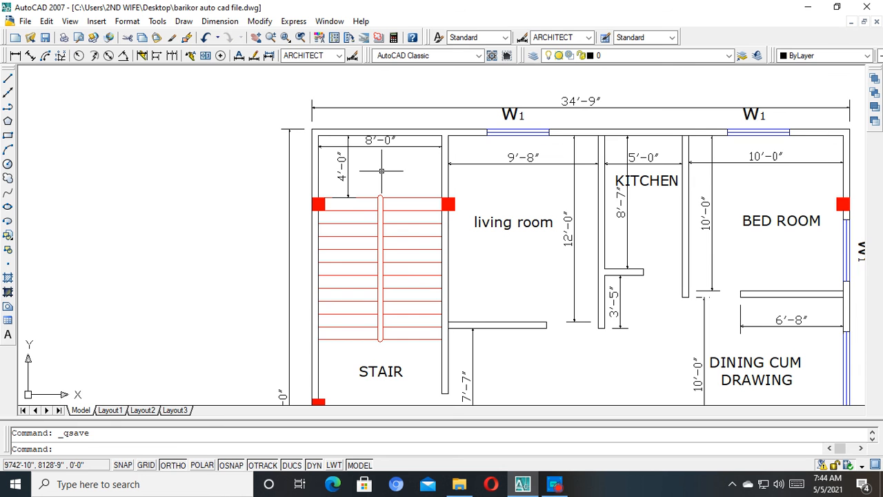
pyautogui.scroll(-3, 381, 171)
pyautogui.moveTo(414, 269); pyautogui.dragTo(323, 269, button='middle')
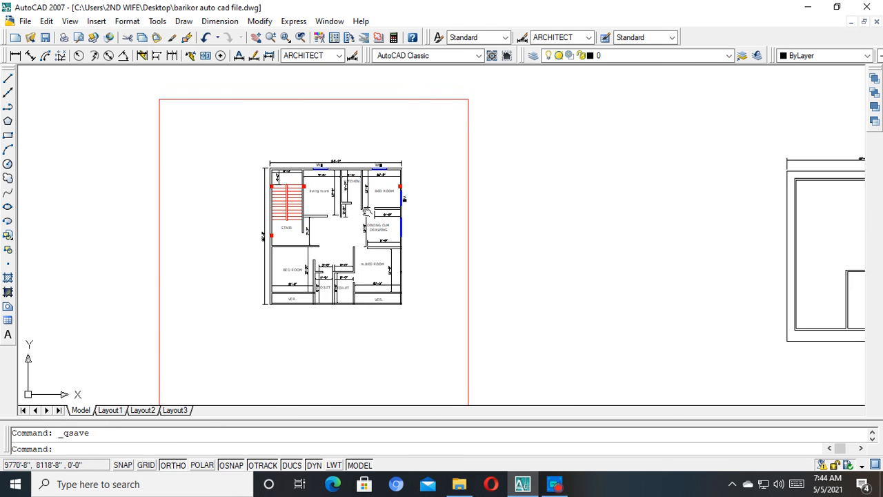
pyautogui.moveTo(729, 270); pyautogui.dragTo(640, 270, button='middle')
pyautogui.moveTo(754, 289); pyautogui.dragTo(585, 290, button='middle')
pyautogui.scroll(4, 601, 302)
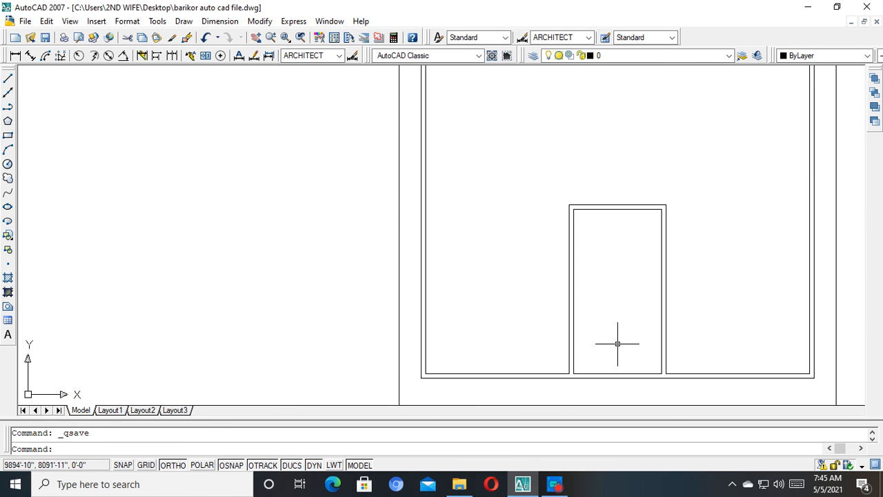
# Offset the stair room's inner bottom line 4' upward into the room to mark the lower landing.
pyautogui.moveTo(621, 407); pyautogui.dragTo(510, 366, button='middle')
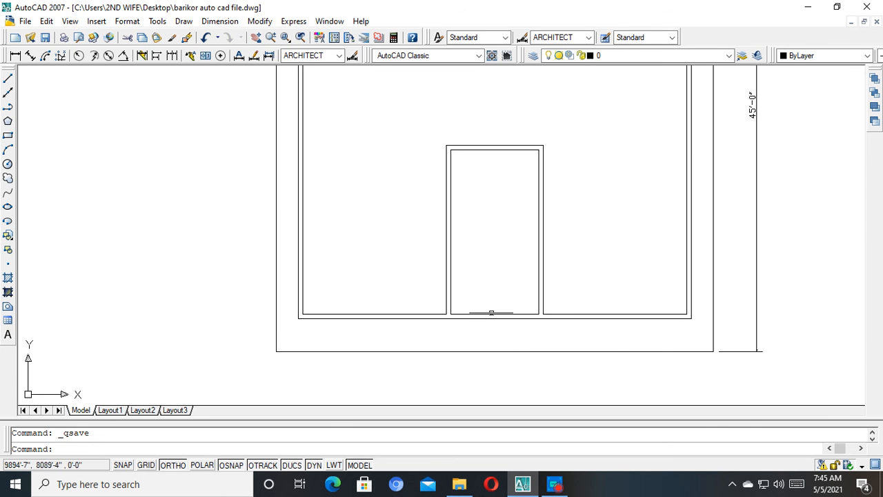
pyautogui.scroll(1, 491, 312)
pyautogui.press('Escape')
pyautogui.write('o')
pyautogui.press('Return')
pyautogui.write('4')
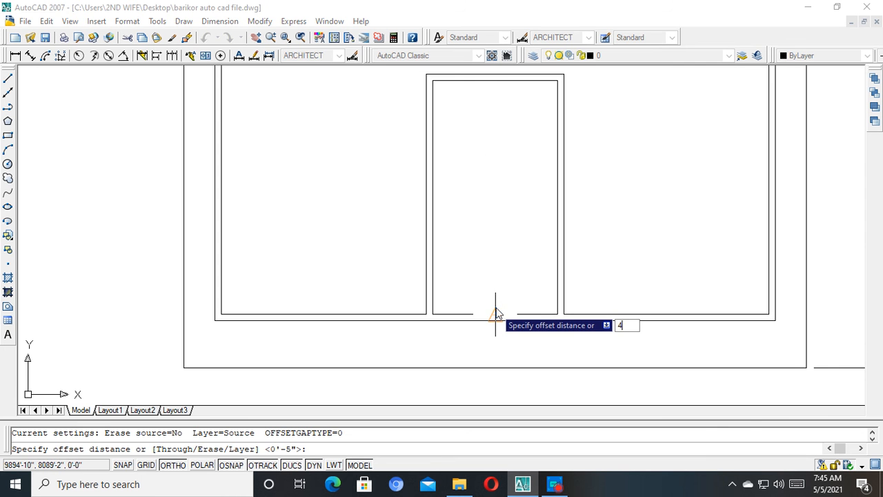
pyautogui.press('Return')
pyautogui.scroll(1, 495, 309)
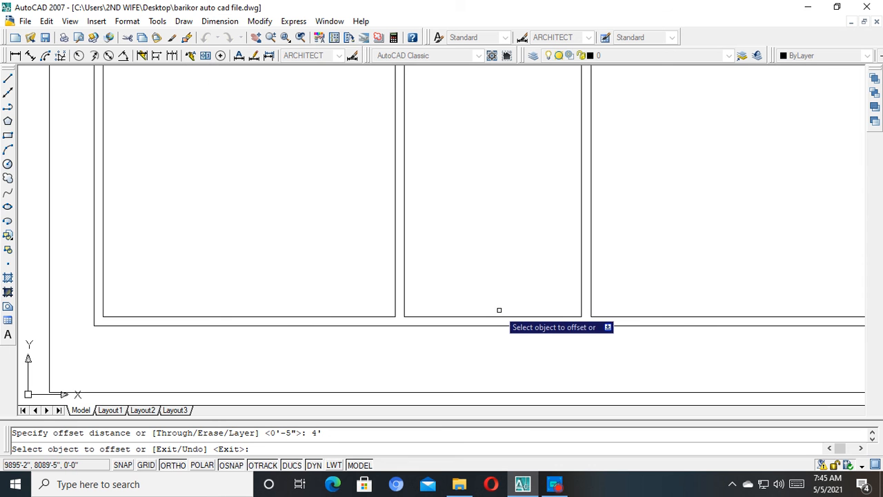
pyautogui.click(499, 316)
pyautogui.click(499, 267)
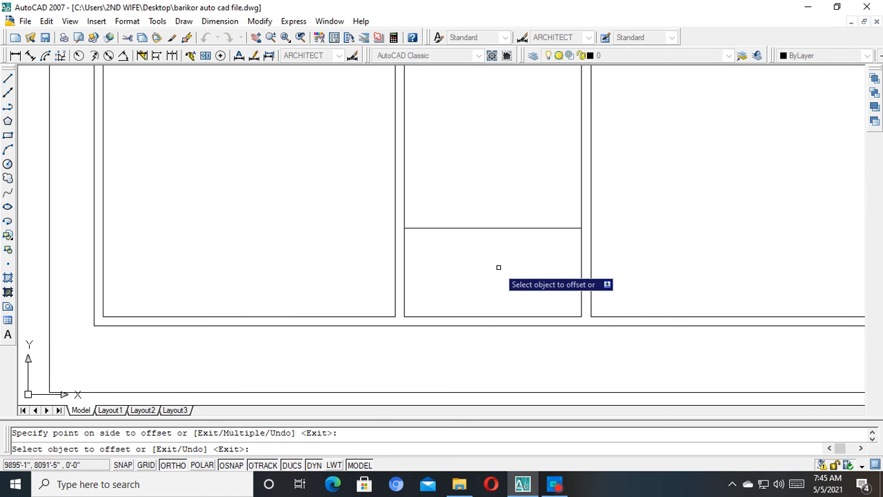
# Dimension the spacing between the two lowest tread lines of the stair in the existing plan.
pyautogui.moveTo(499, 267); pyautogui.dragTo(499, 337, button='middle')
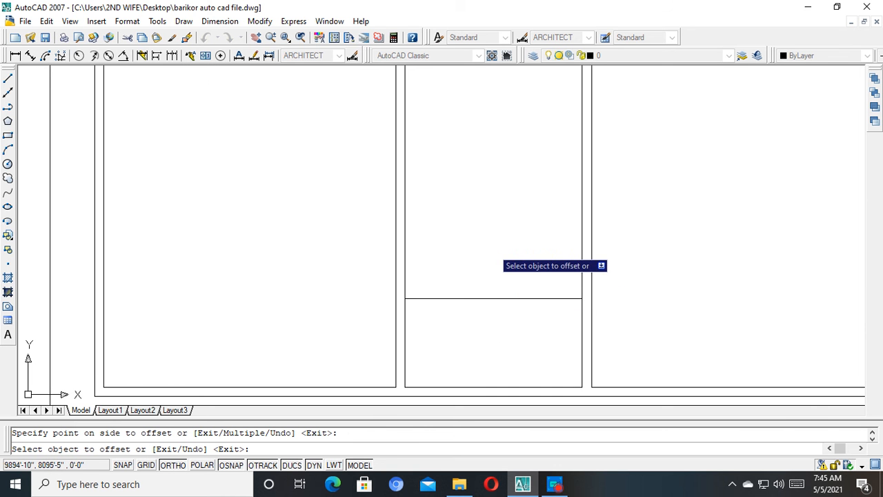
pyautogui.scroll(-3, 493, 249)
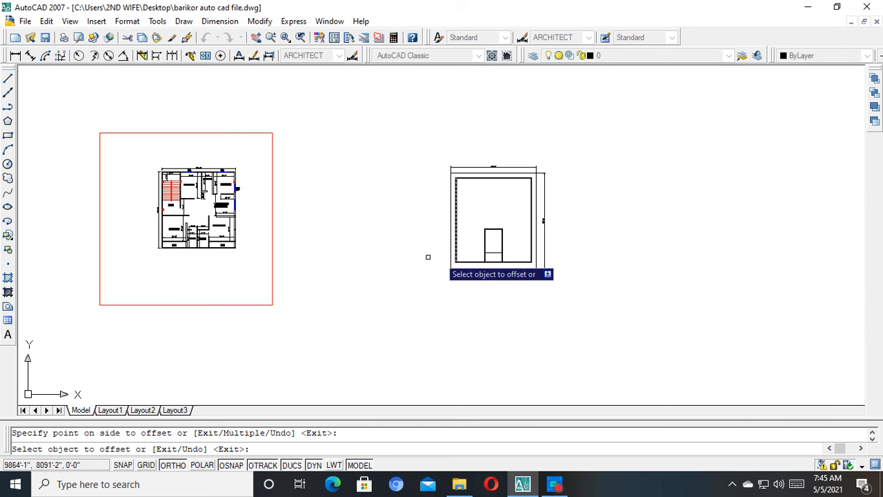
pyautogui.scroll(5, 267, 244)
pyautogui.press('Escape')
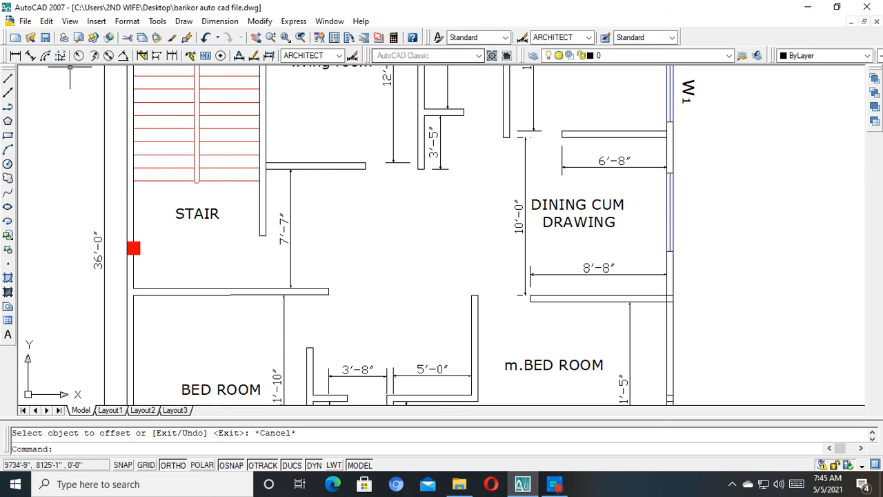
pyautogui.click(15, 55)
pyautogui.scroll(5, 234, 167)
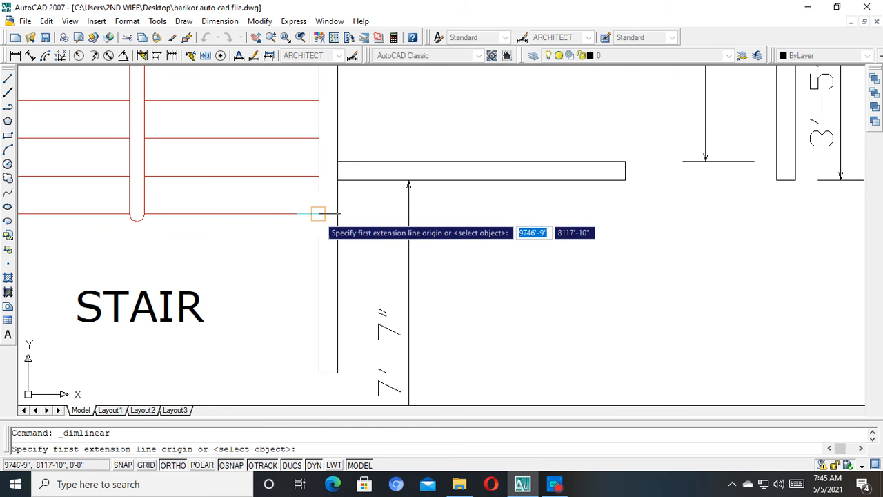
pyautogui.click(317, 214)
pyautogui.click(318, 176)
pyautogui.click(260, 197)
pyautogui.scroll(-4, 254, 198)
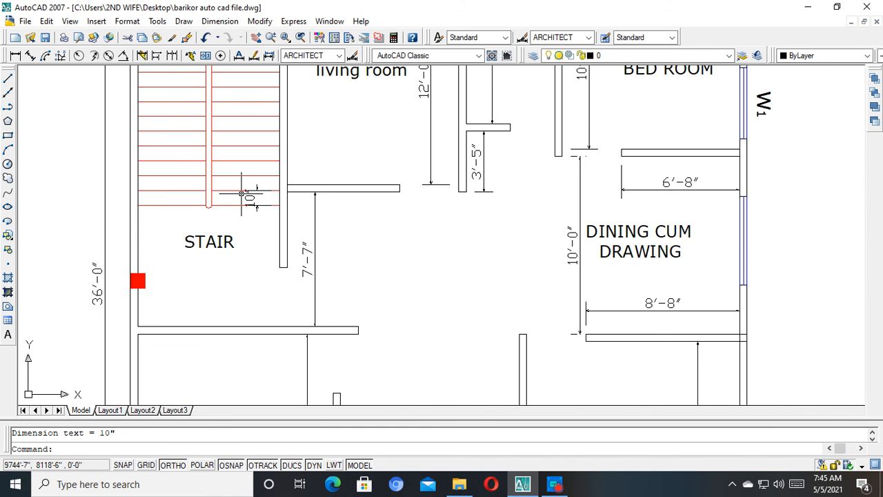
# Offset the new stair's landing line upward nine times in succession at 10" spacing to form the treads.
pyautogui.scroll(-6, 248, 198)
pyautogui.scroll(5, 581, 260)
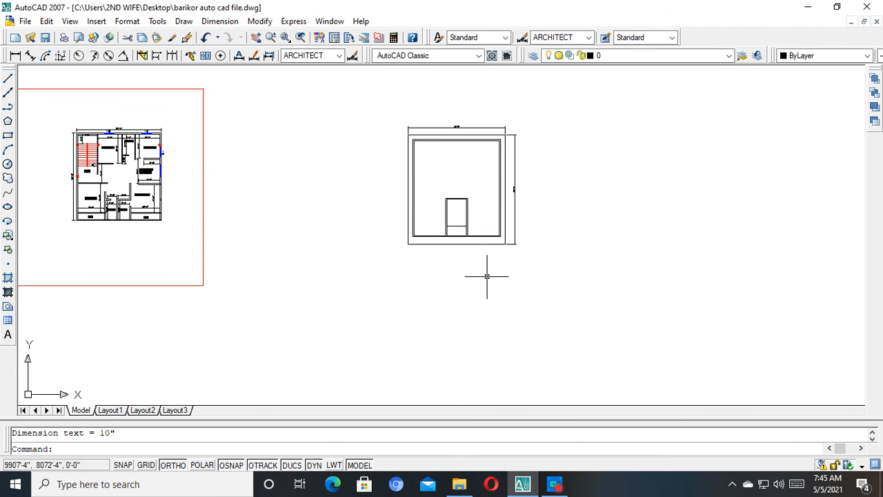
pyautogui.scroll(8, 486, 276)
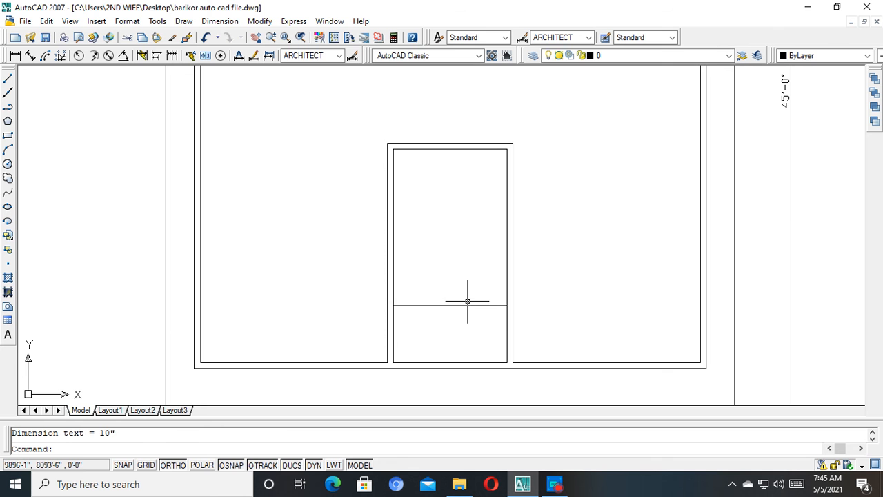
pyautogui.write('o')
pyautogui.press('Return')
pyautogui.write('10')
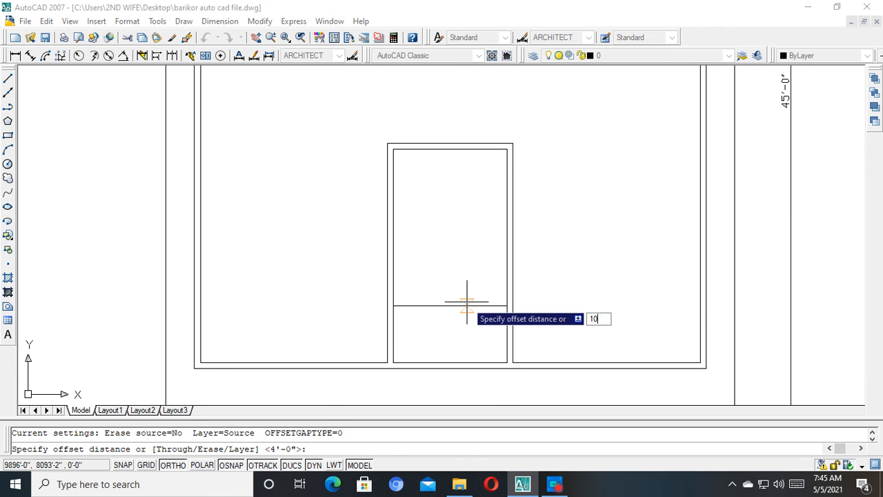
pyautogui.press('Return')
pyautogui.click(467, 305)
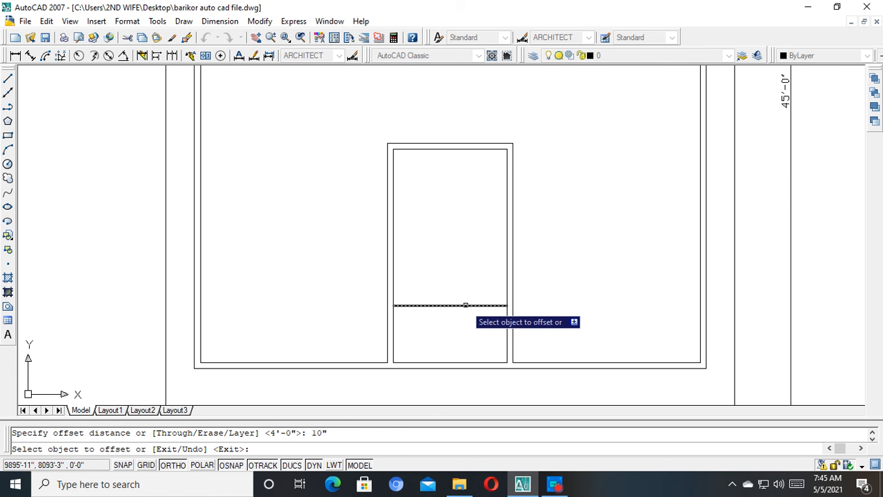
pyautogui.click(466, 298)
pyautogui.click(455, 294)
pyautogui.click(458, 261)
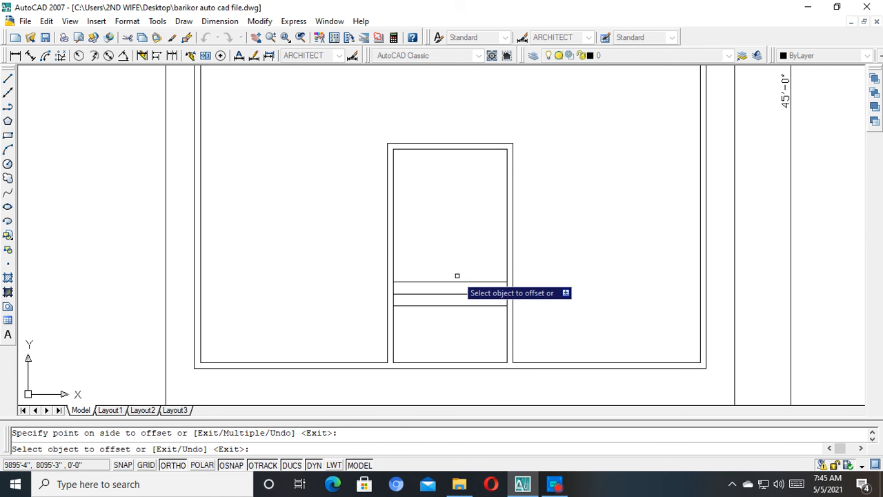
pyautogui.click(455, 282)
pyautogui.click(459, 257)
pyautogui.click(460, 270)
pyautogui.click(459, 256)
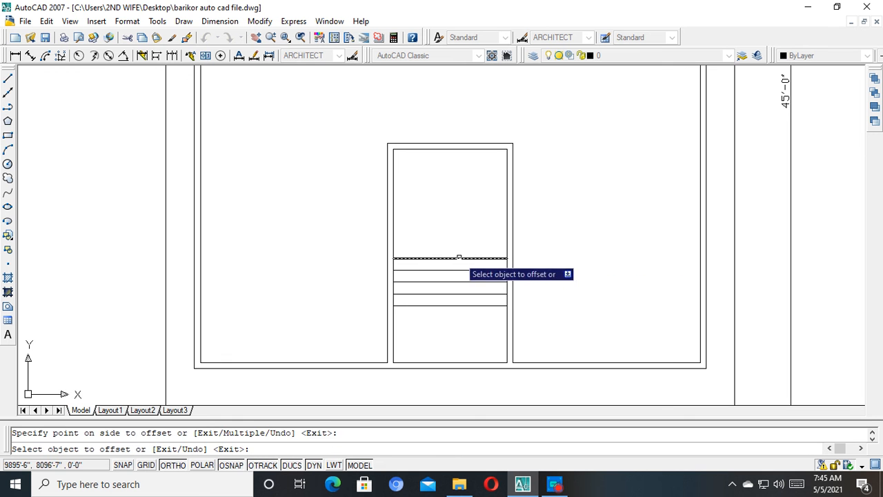
pyautogui.click(459, 258)
pyautogui.click(459, 235)
pyautogui.click(460, 246)
pyautogui.click(465, 218)
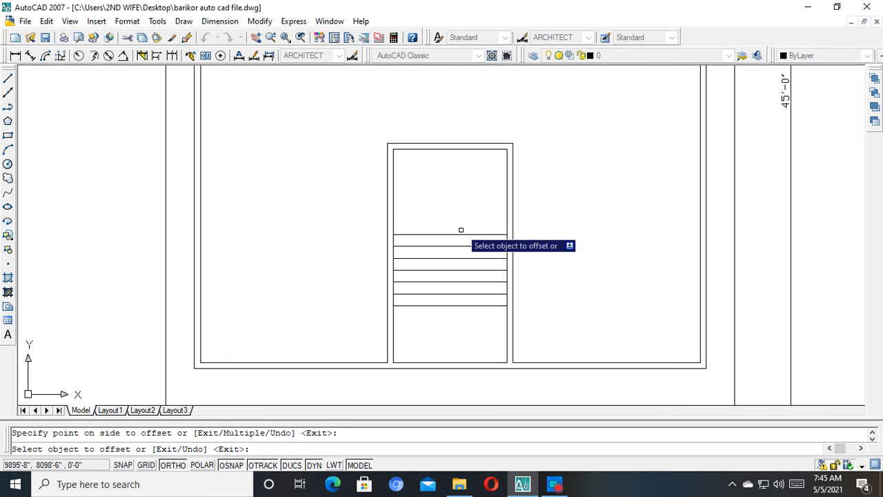
pyautogui.click(460, 234)
pyautogui.click(462, 220)
pyautogui.click(462, 223)
pyautogui.click(463, 207)
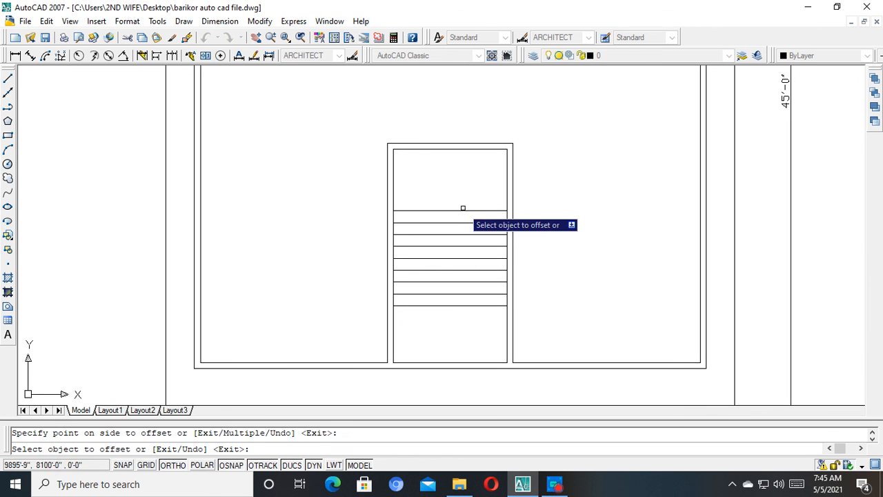
pyautogui.click(461, 211)
pyautogui.click(465, 194)
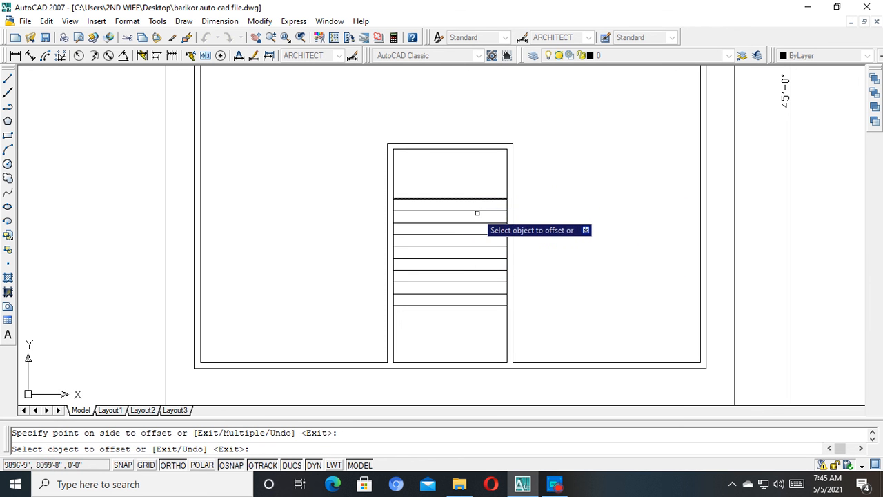
pyautogui.press('Escape')
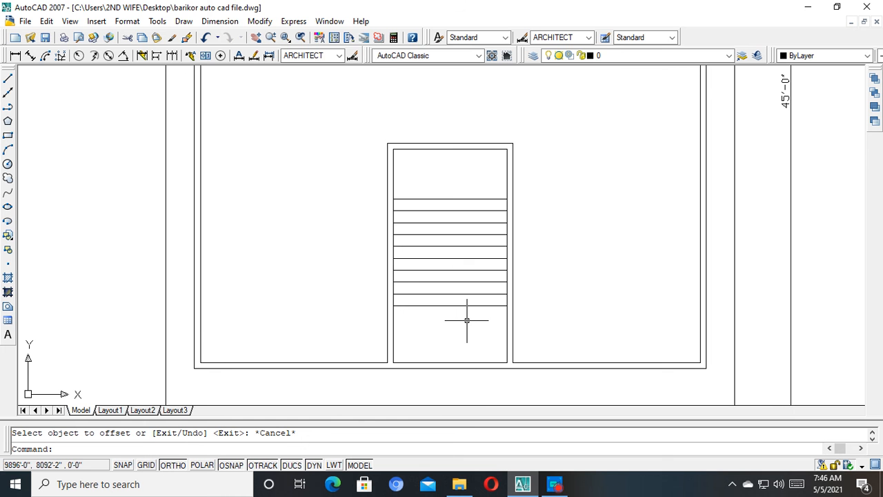
# Dimension the upper landing's depth from the topmost tread line to the stair room's inner top wall line.
pyautogui.moveTo(491, 268); pyautogui.dragTo(494, 280, button='middle')
pyautogui.press('Escape')
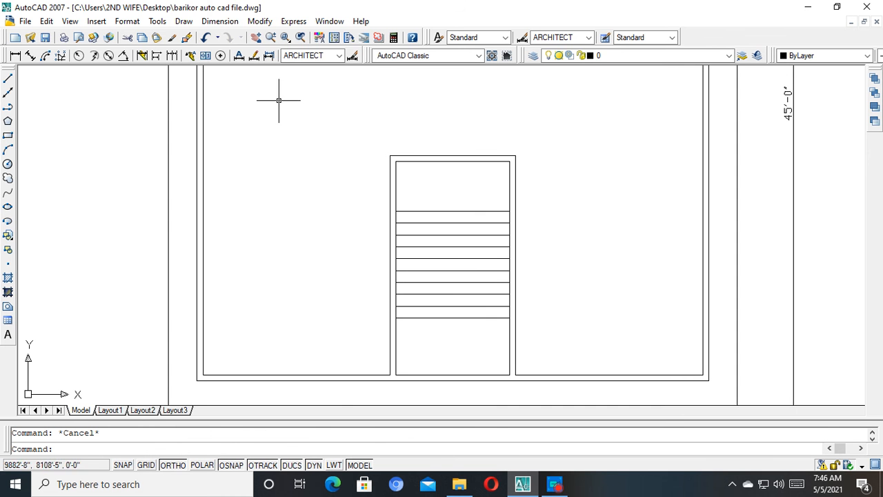
pyautogui.click(16, 55)
pyautogui.scroll(5, 420, 155)
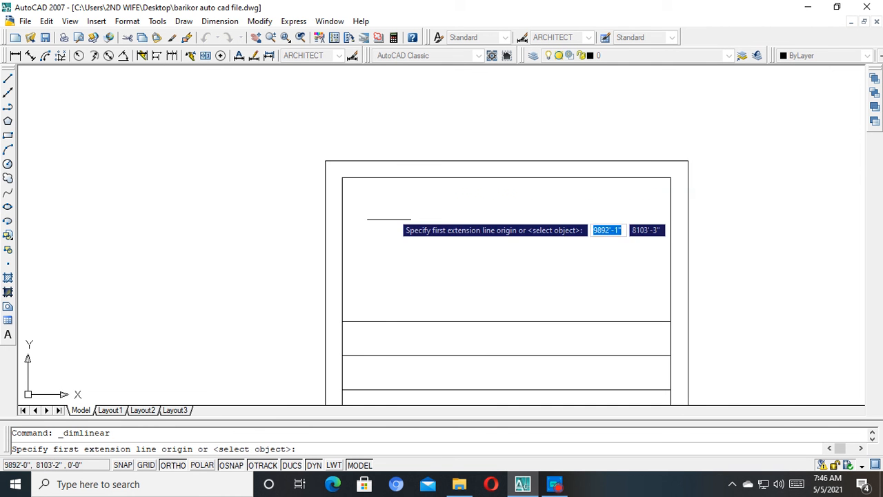
pyautogui.click(338, 322)
pyautogui.click(342, 178)
pyautogui.click(251, 227)
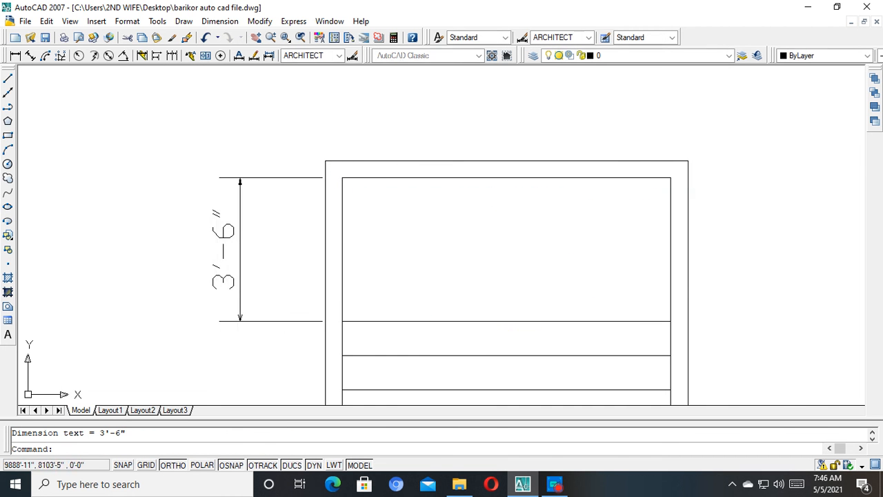
pyautogui.scroll(-5, 311, 166)
pyautogui.moveTo(315, 168); pyautogui.dragTo(319, 162, button='middle')
pyautogui.scroll(2, 365, 239)
pyautogui.moveTo(366, 239); pyautogui.dragTo(371, 307, button='middle')
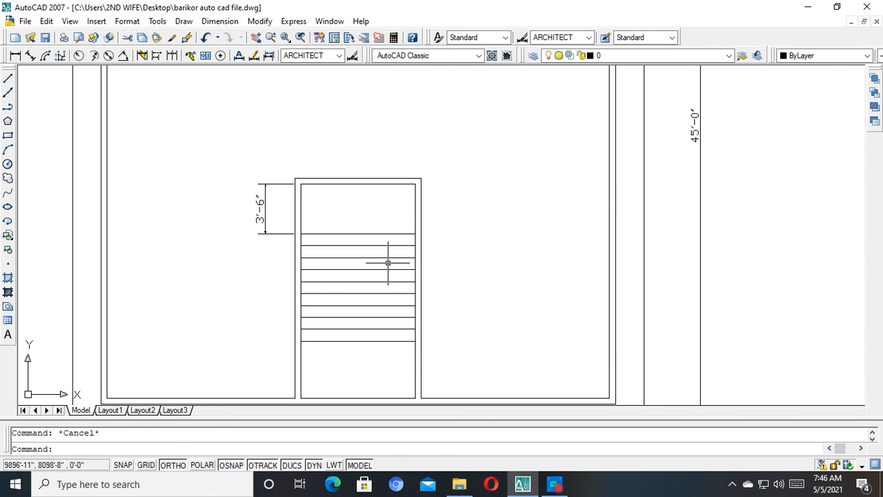
# Delete the upper landing's depth dimension beside the stair room.
pyautogui.click(276, 213)
pyautogui.click(236, 231)
pyautogui.press('Delete')
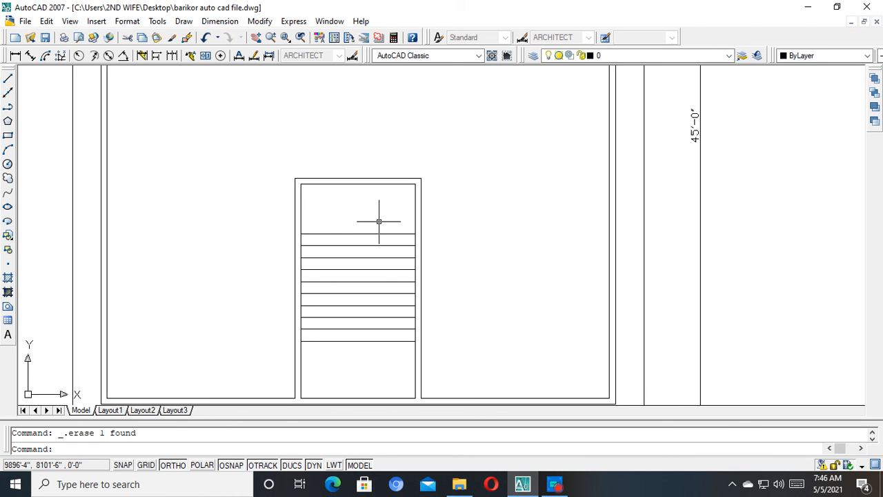
# Draw a vertical centre line through the new stair from the lowest tread line's midpoint to the topmost tread line's midpoint.
pyautogui.scroll(-2, 380, 283)
pyautogui.moveTo(380, 283); pyautogui.dragTo(418, 301, button='middle')
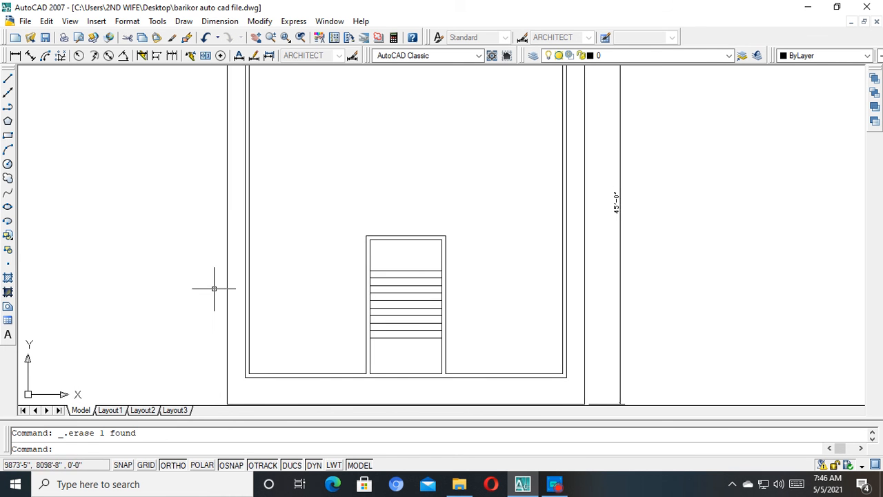
pyautogui.scroll(-8, 389, 297)
pyautogui.scroll(5, 414, 310)
pyautogui.scroll(4, 350, 293)
pyautogui.press('Escape')
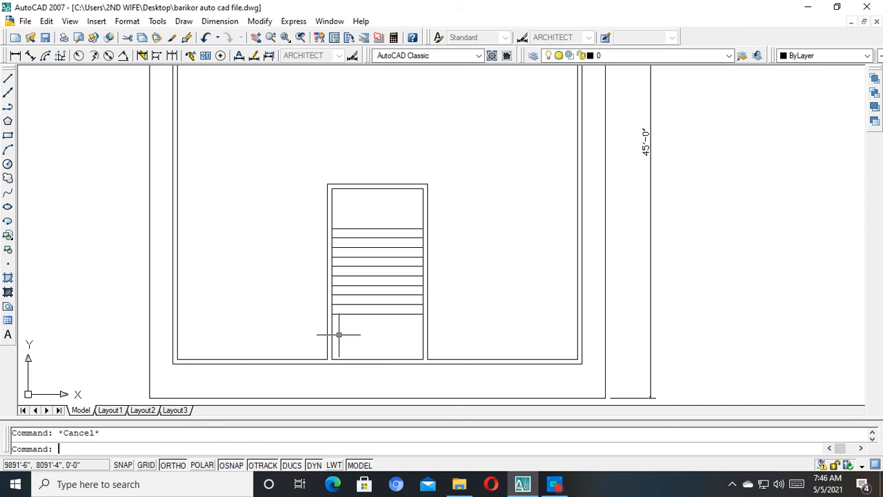
pyautogui.write('l')
pyautogui.press('Return')
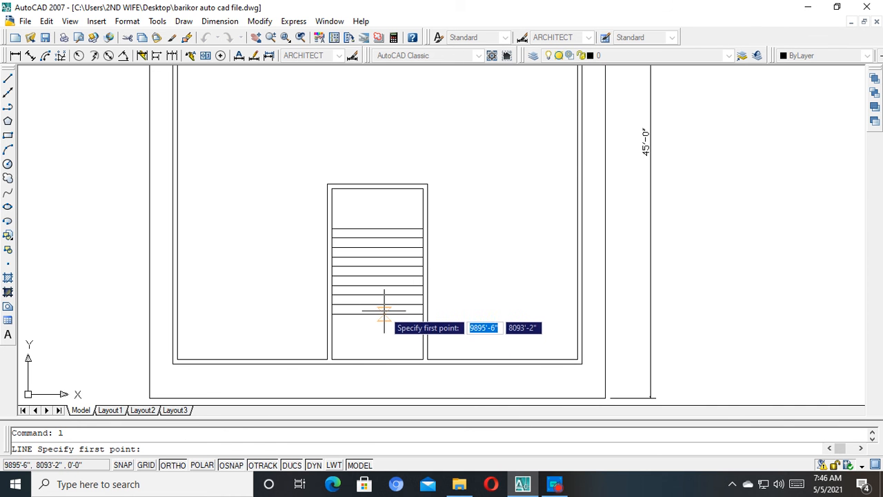
pyautogui.click(376, 314)
pyautogui.click(377, 228)
pyautogui.press('Escape')
pyautogui.scroll(2, 375, 218)
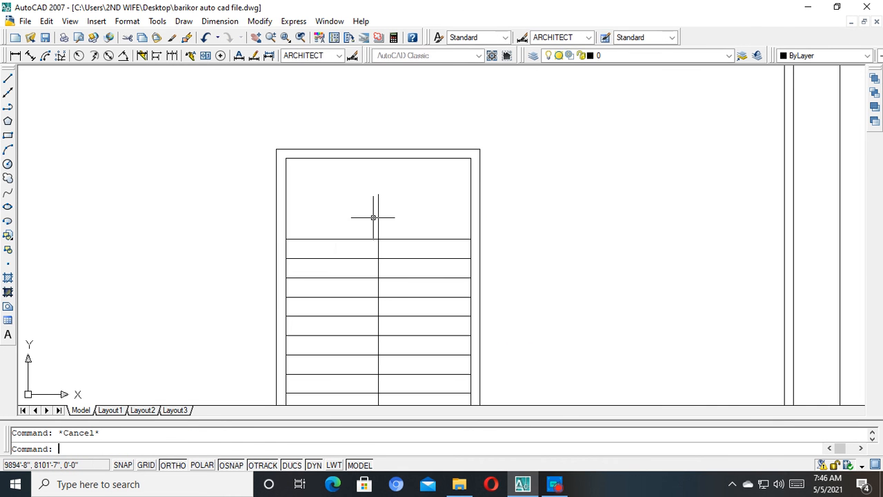
pyautogui.write('tr')
pyautogui.press('Return')
pyautogui.press('Return')
pyautogui.scroll(-3, 374, 230)
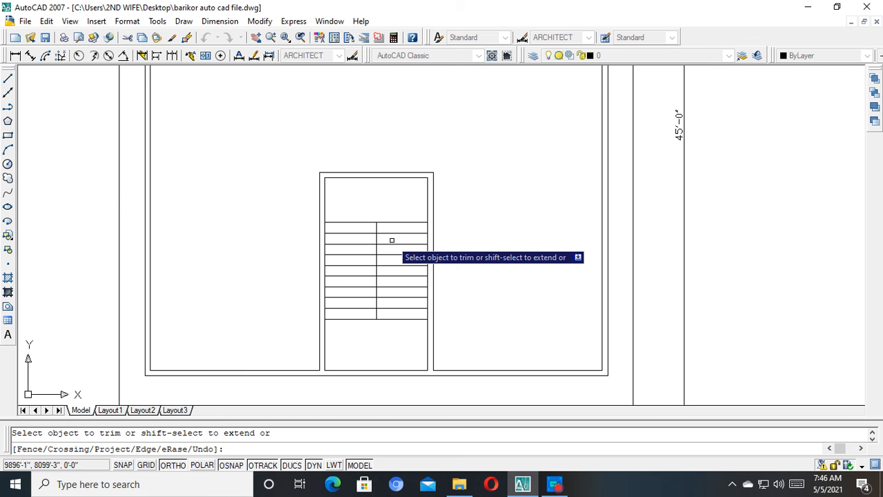
pyautogui.scroll(-5, 392, 241)
pyautogui.scroll(5, 69, 193)
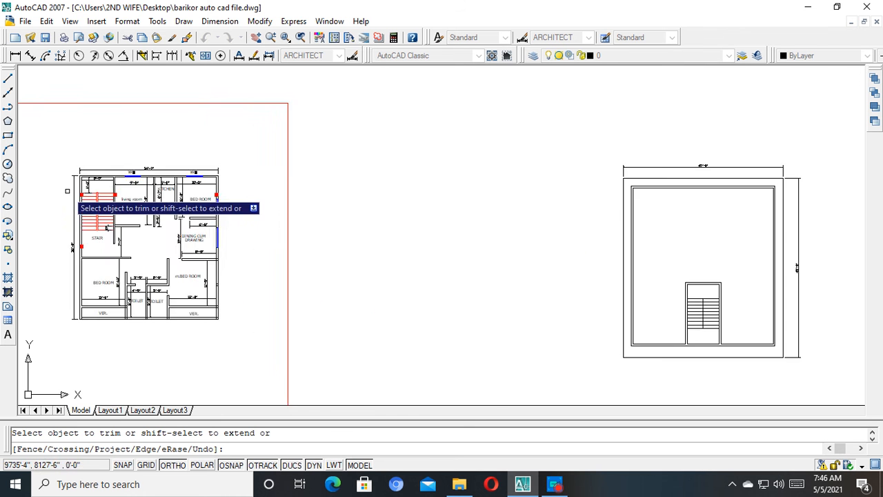
pyautogui.scroll(-4, 378, 326)
pyautogui.moveTo(450, 321); pyautogui.dragTo(301, 321, button='middle')
pyautogui.scroll(3, 598, 351)
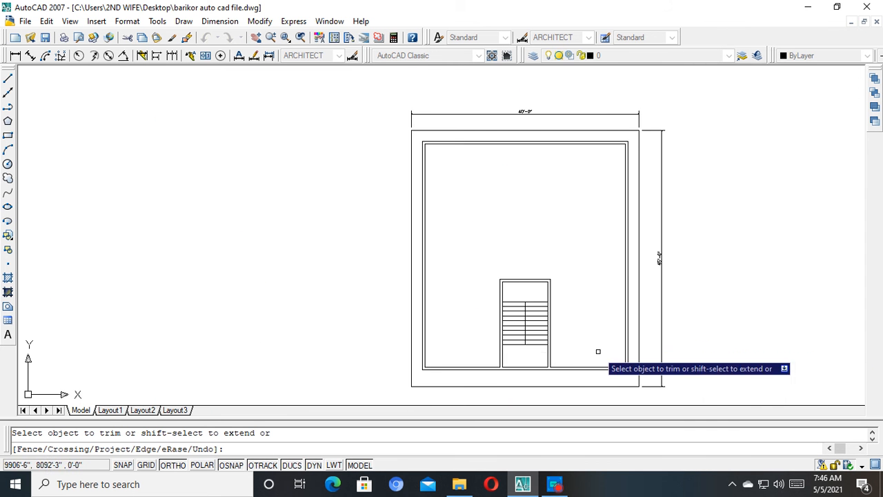
pyautogui.scroll(3, 536, 329)
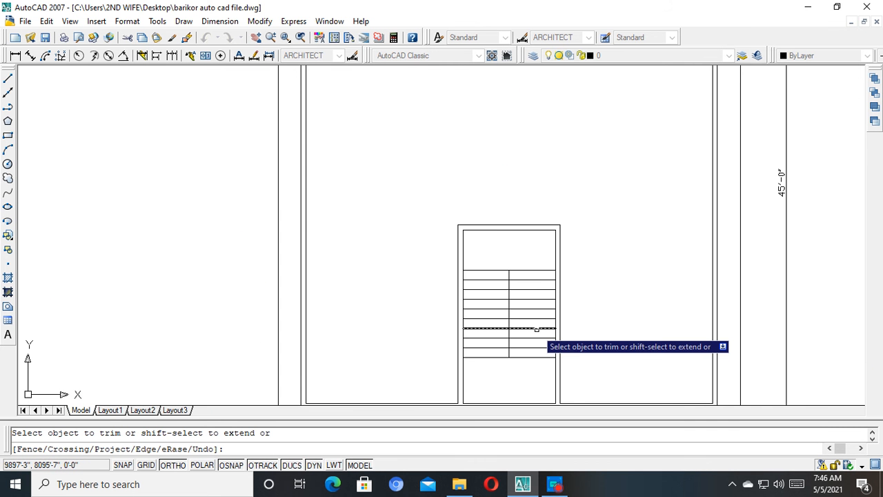
pyautogui.press('Escape')
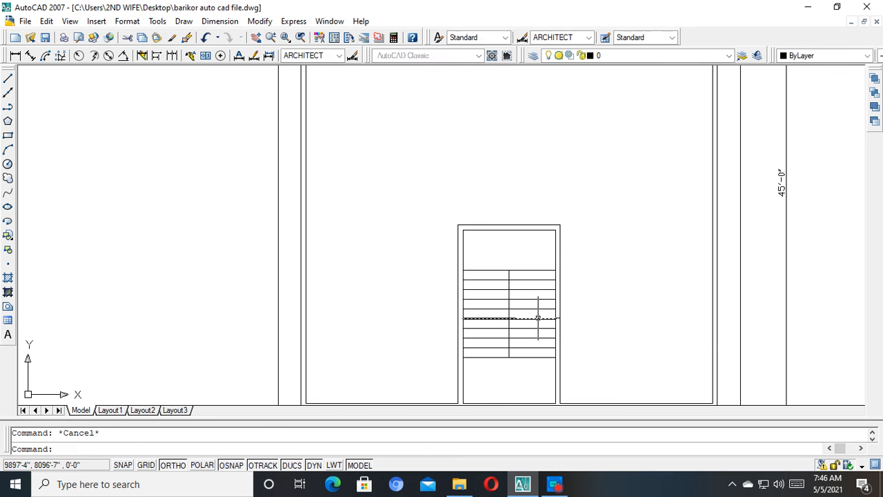
# Save the drawing, and offset the staircase's vertical centre line by 1 inch to both sides.
pyautogui.hotkey('ctrl', 's')
pyautogui.scroll(5, 522, 250)
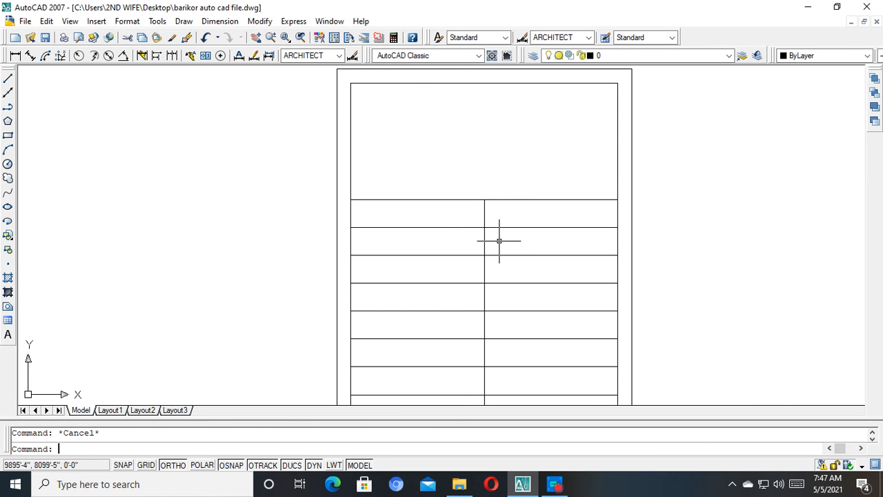
pyautogui.write('o')
pyautogui.press('Return')
pyautogui.write('1')
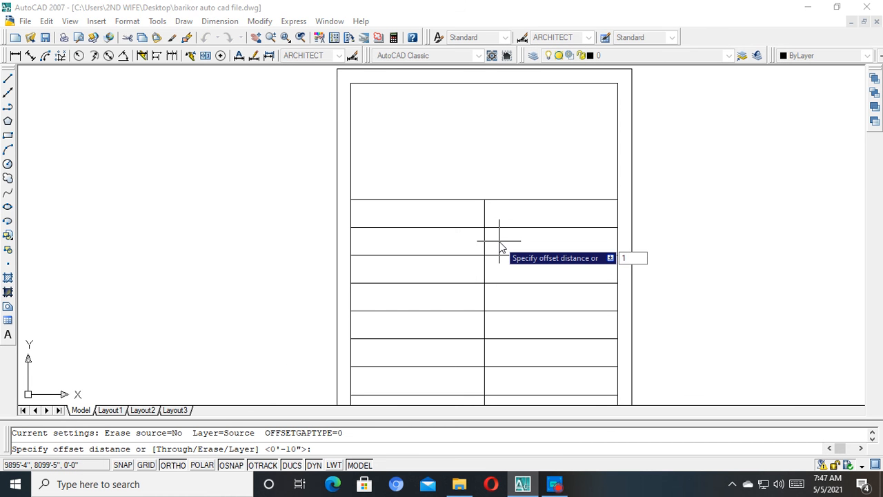
pyautogui.press('Return')
pyautogui.scroll(3, 496, 238)
pyautogui.click(482, 211)
pyautogui.click(476, 225)
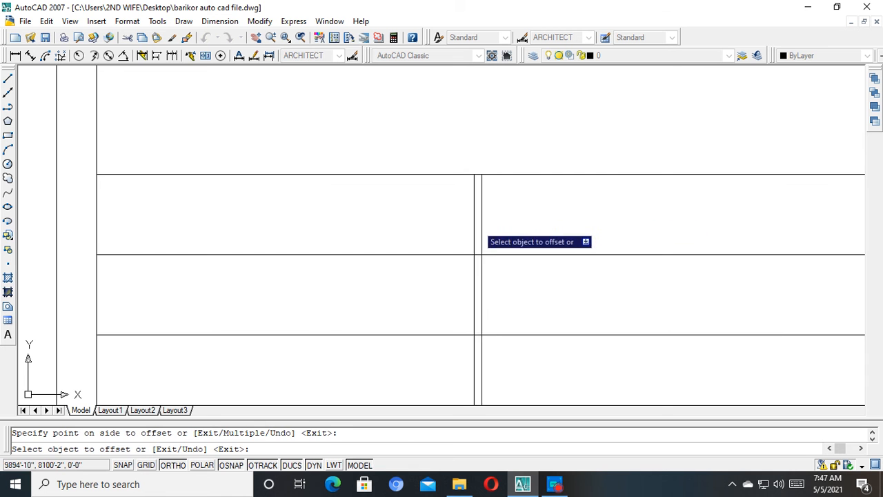
pyautogui.click(481, 221)
pyautogui.click(515, 218)
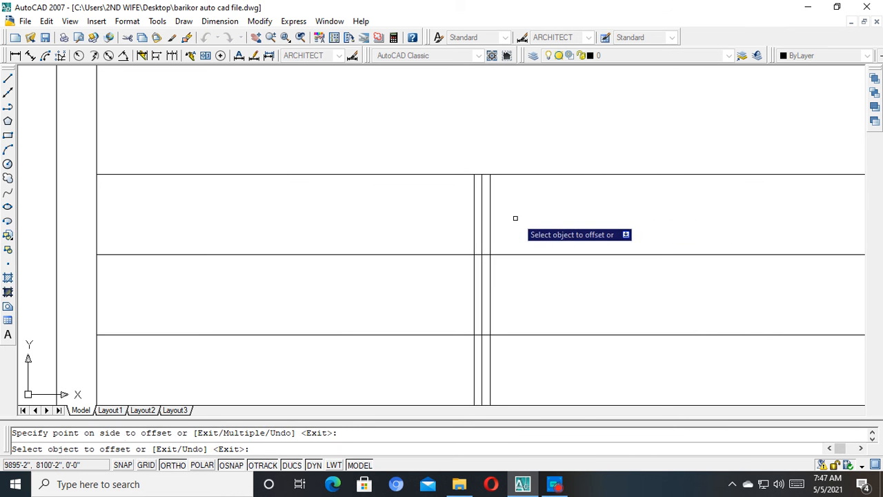
pyautogui.scroll(3, 514, 218)
pyautogui.press('Escape')
# Delete the original centre line between the two offset lines of the staircase.
pyautogui.click(493, 204)
pyautogui.click(471, 229)
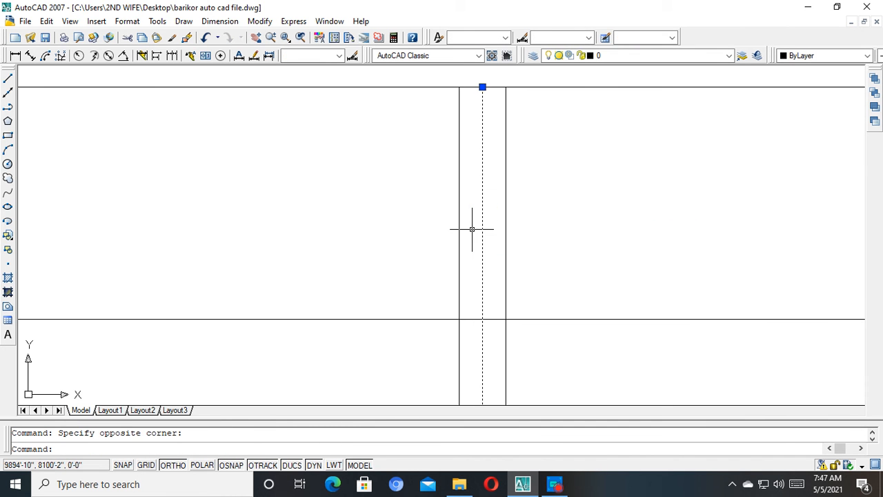
pyautogui.press('Delete')
# Trim the upper tread lines where they cross the gap between the staircase's two centre lines.
pyautogui.scroll(-4, 472, 229)
pyautogui.press('Escape')
pyautogui.write('tr')
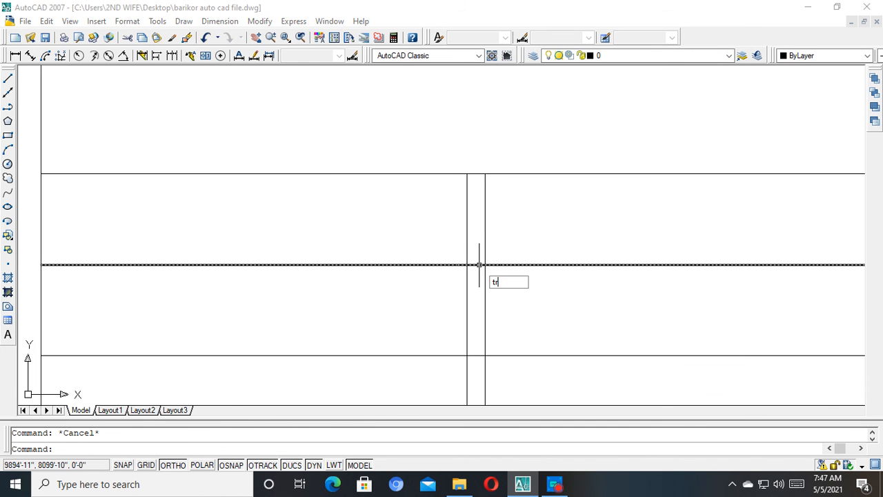
pyautogui.press('Return')
pyautogui.press('Return')
pyautogui.scroll(3, 485, 284)
pyautogui.click(476, 282)
pyautogui.click(466, 233)
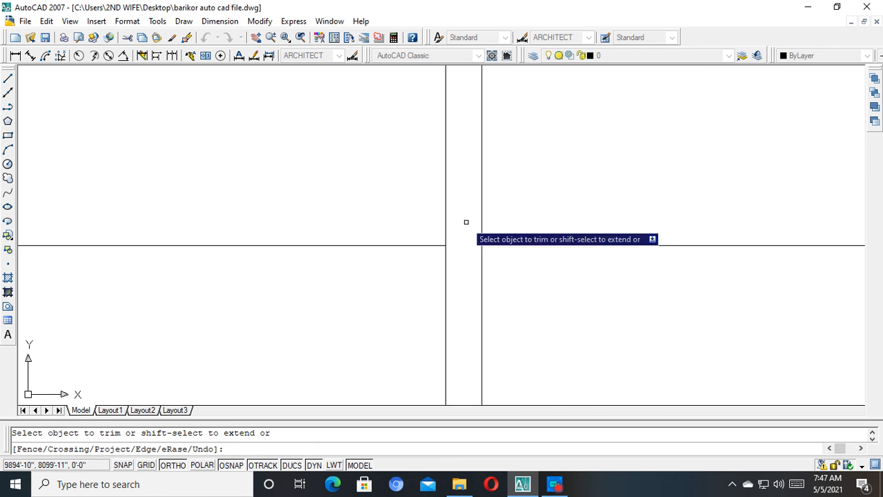
pyautogui.scroll(-8, 463, 262)
pyautogui.scroll(5, 456, 315)
pyautogui.click(469, 324)
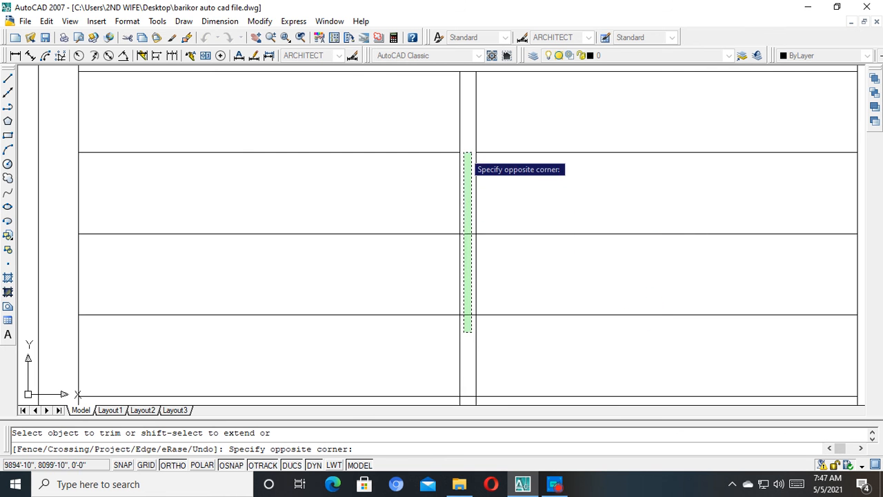
pyautogui.click(469, 148)
# Trim the remaining lower tread lines out of the gap between the two centre lines and save the drawing.
pyautogui.scroll(-4, 455, 207)
pyautogui.scroll(3, 448, 289)
pyautogui.click(450, 271)
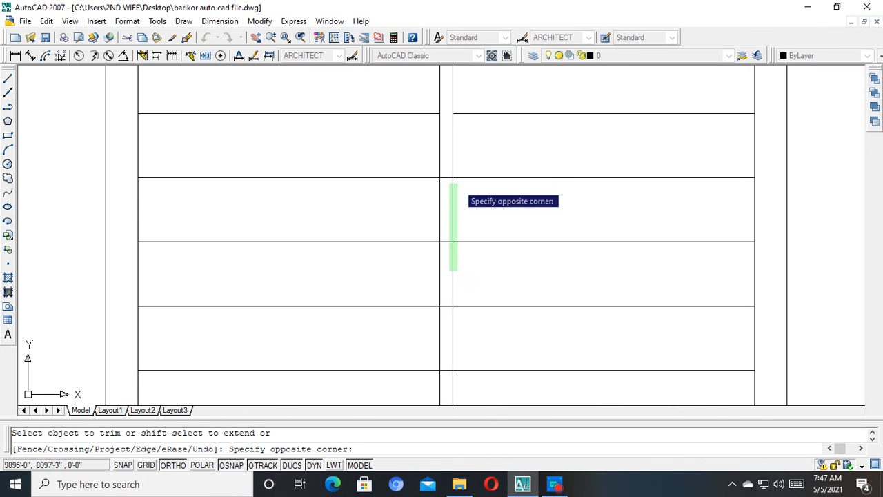
pyautogui.click(448, 159)
pyautogui.moveTo(449, 243); pyautogui.dragTo(442, 108, button='middle')
pyautogui.click(439, 253)
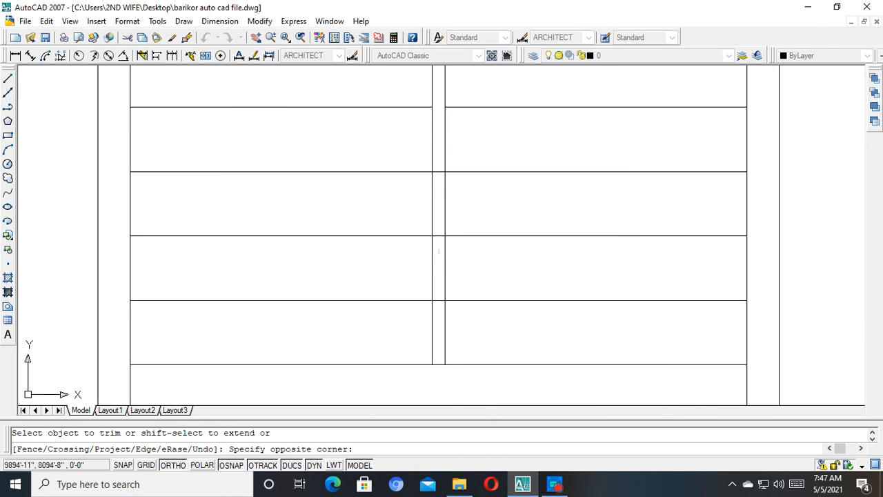
pyautogui.click(441, 163)
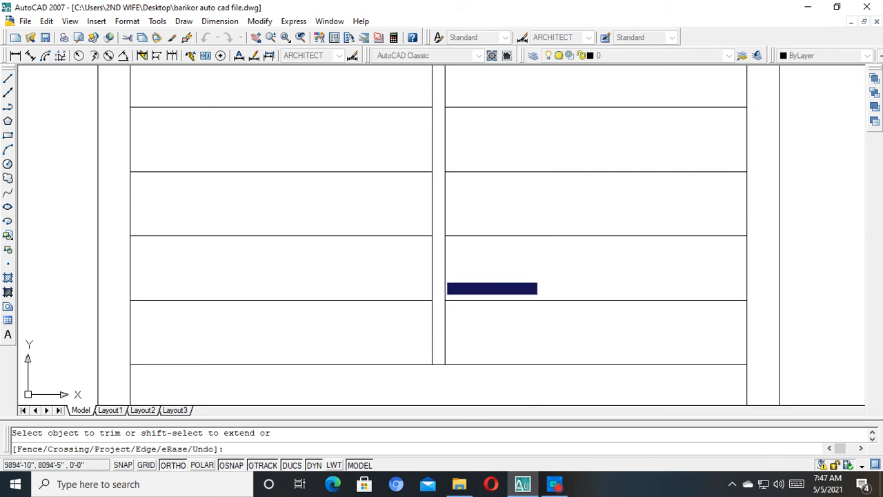
pyautogui.scroll(-5, 445, 276)
pyautogui.moveTo(445, 274); pyautogui.dragTo(446, 315, button='middle')
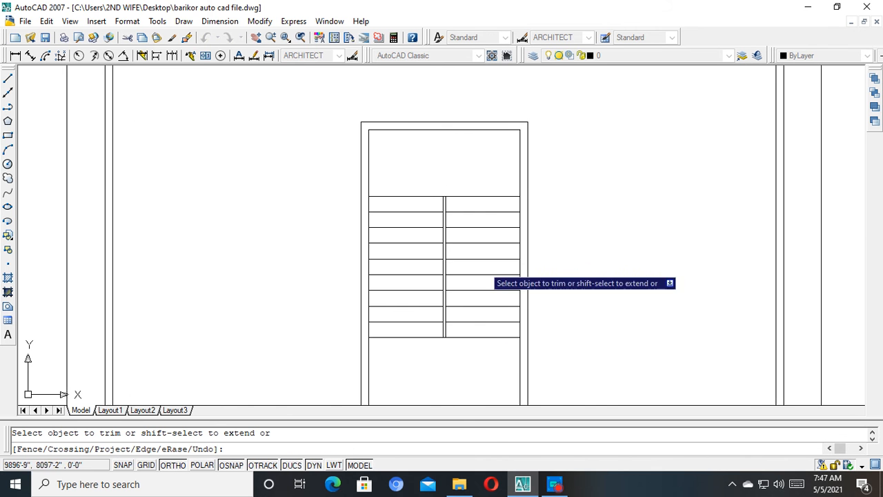
pyautogui.scroll(-1, 449, 217)
pyautogui.scroll(-4, 457, 218)
pyautogui.scroll(3, 453, 256)
pyautogui.scroll(-12, 453, 257)
pyautogui.moveTo(433, 258); pyautogui.dragTo(511, 282, button='middle')
pyautogui.scroll(3, 535, 274)
pyautogui.press('Escape')
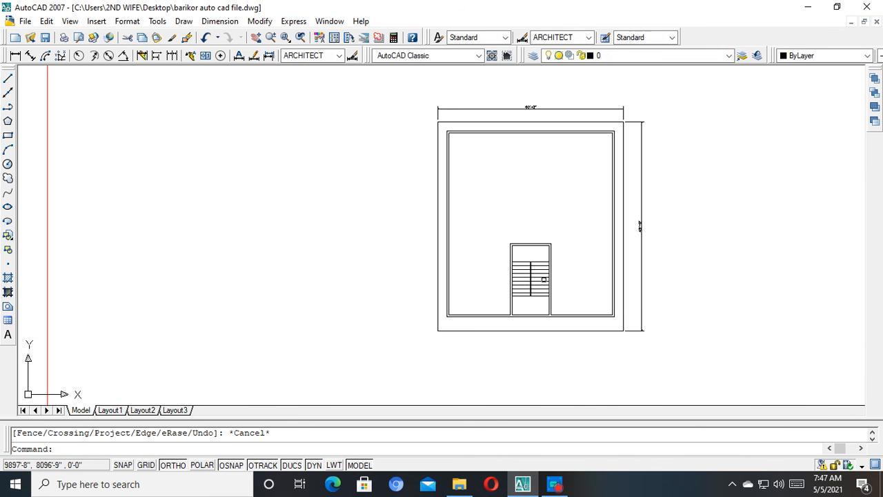
pyautogui.hotkey('ctrl', 's')
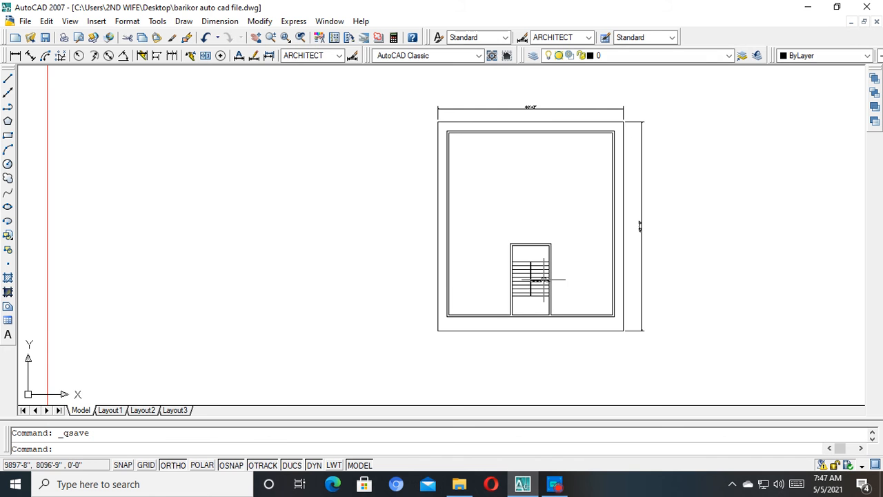
# Place a linear dimension on the depth of the landing above the treads and erase it again.
pyautogui.scroll(4, 522, 259)
pyautogui.click(15, 55)
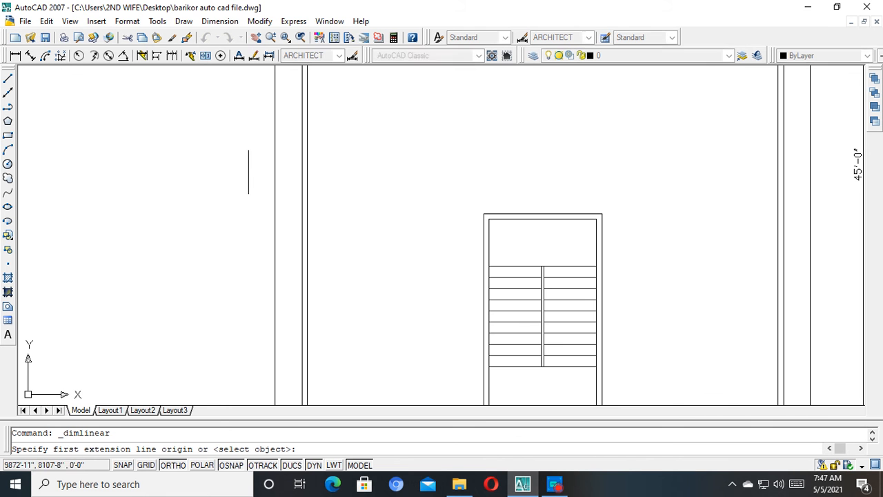
pyautogui.scroll(2, 539, 254)
pyautogui.click(466, 275)
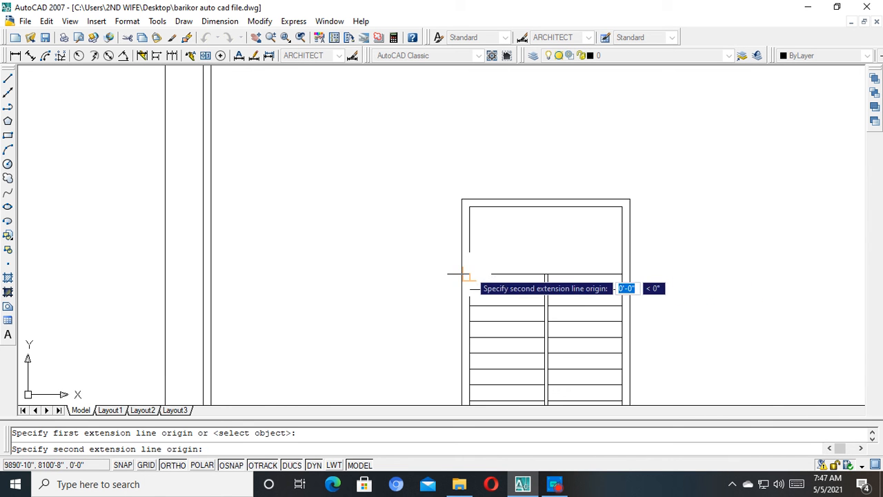
pyautogui.click(469, 206)
pyautogui.click(405, 220)
pyautogui.press('Escape')
pyautogui.scroll(3, 413, 233)
pyautogui.click(424, 232)
pyautogui.click(348, 249)
pyautogui.press('Delete')
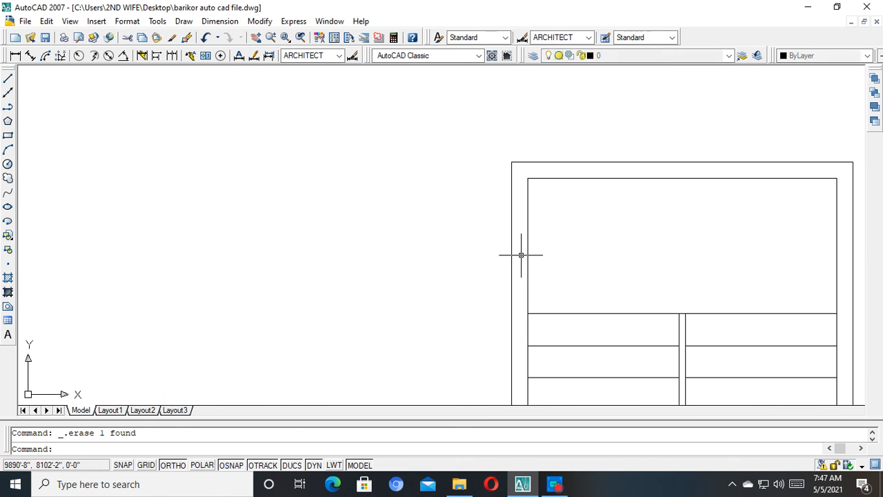
# Save the drawing.
pyautogui.scroll(-4, 598, 276)
pyautogui.scroll(-6, 598, 276)
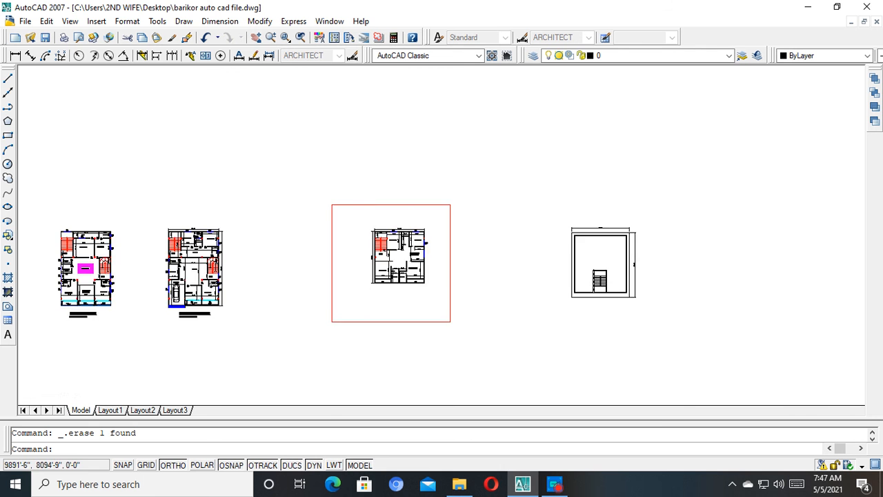
pyautogui.scroll(3, 601, 282)
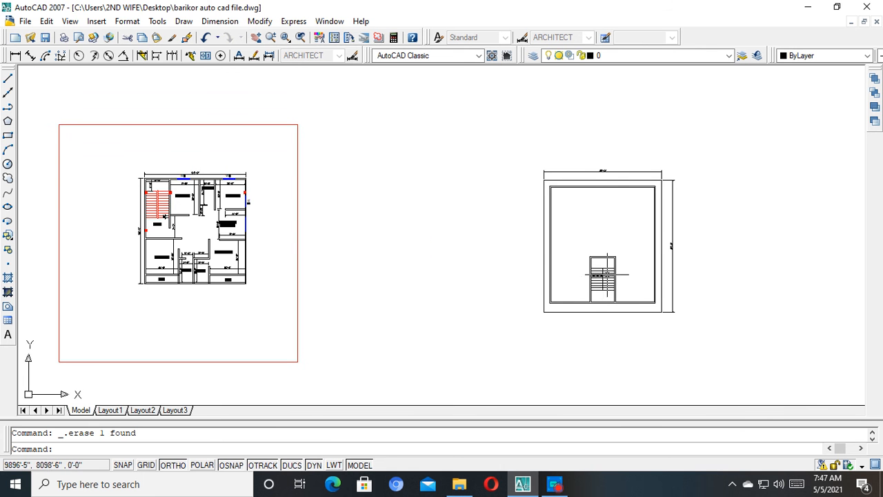
pyautogui.scroll(5, 608, 274)
pyautogui.moveTo(623, 297); pyautogui.dragTo(597, 272, button='middle')
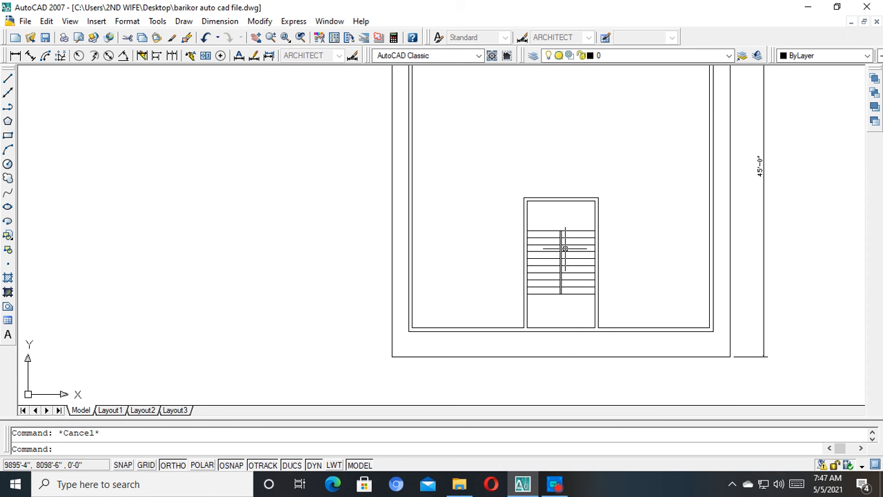
pyautogui.hotkey('ctrl', 's')
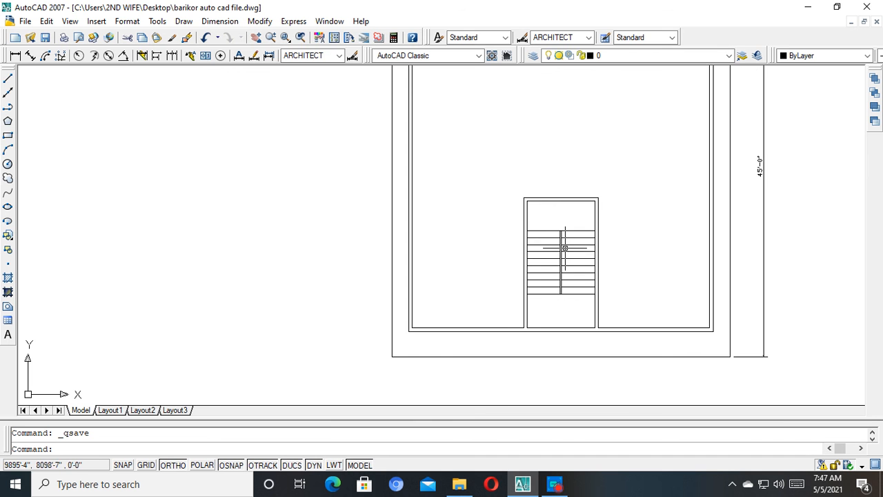
pyautogui.scroll(-1, 569, 264)
pyautogui.moveTo(568, 264); pyautogui.dragTo(507, 329, button='middle')
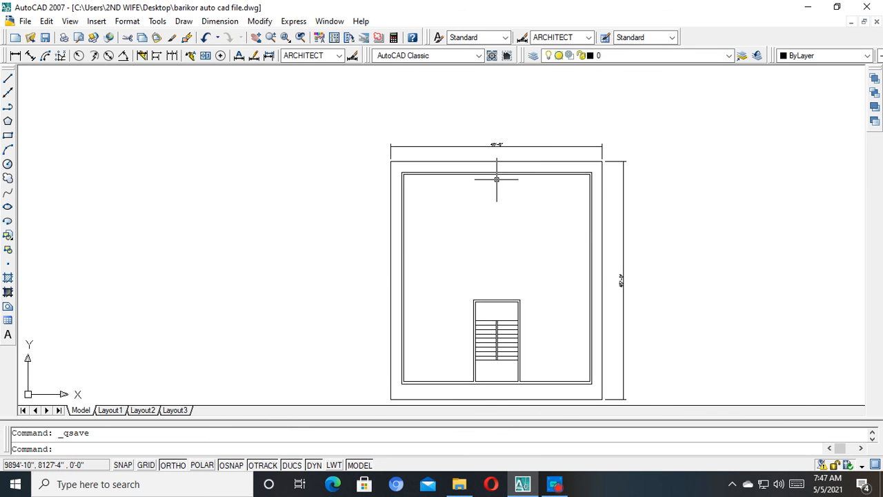
pyautogui.moveTo(480, 203); pyautogui.dragTo(476, 149, button='middle')
pyautogui.scroll(2, 494, 255)
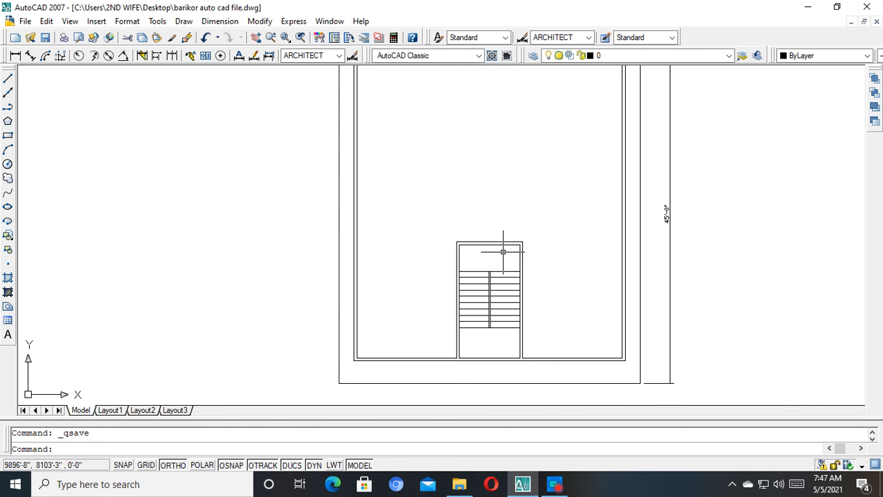
pyautogui.scroll(2, 501, 252)
pyautogui.scroll(-4, 498, 252)
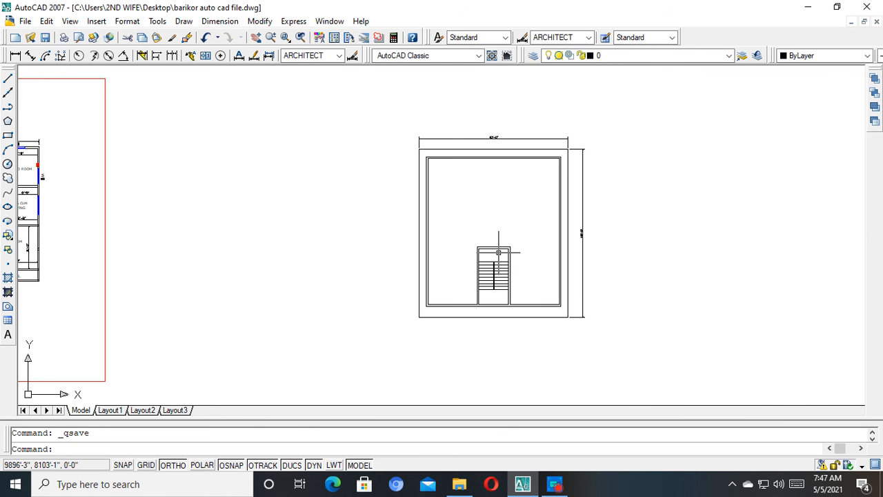
# Copy the STAIR label from the existing floor plan onto the upper landing of the new plan's staircase, with Ortho off.
pyautogui.moveTo(273, 286); pyautogui.dragTo(573, 288, button='middle')
pyautogui.scroll(3, 370, 259)
pyautogui.click(344, 222)
pyautogui.press('Escape')
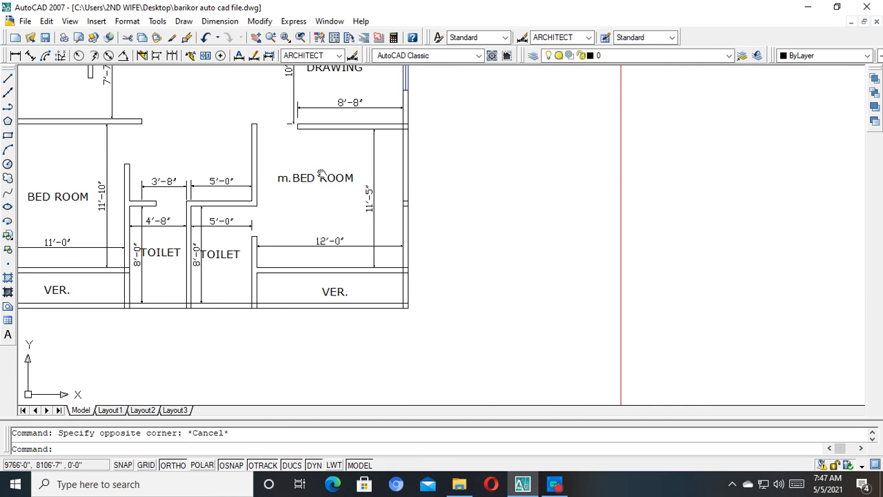
pyautogui.moveTo(325, 181)
pyautogui.mouseDown(button='middle')
pyautogui.moveTo(440, 263)
pyautogui.moveTo(474, 338)
pyautogui.mouseUp(button='middle')
pyautogui.click(172, 214)
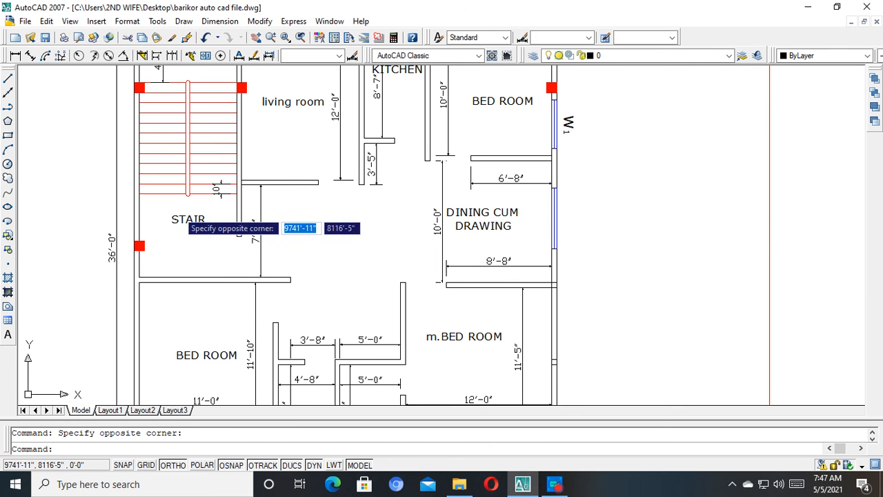
pyautogui.write('co')
pyautogui.press('Return')
pyautogui.click(172, 215)
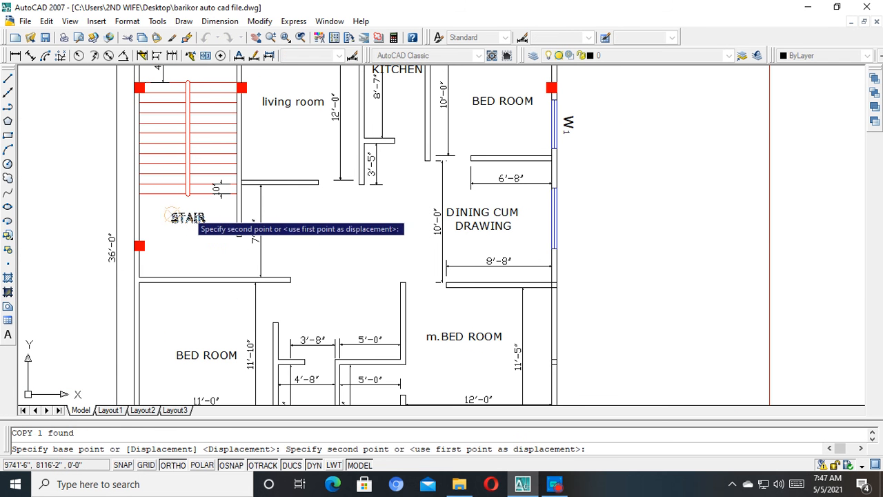
pyautogui.scroll(-6, 326, 253)
pyautogui.moveTo(538, 279); pyautogui.dragTo(406, 286, button='middle')
pyautogui.press('F8')
pyautogui.scroll(8, 441, 283)
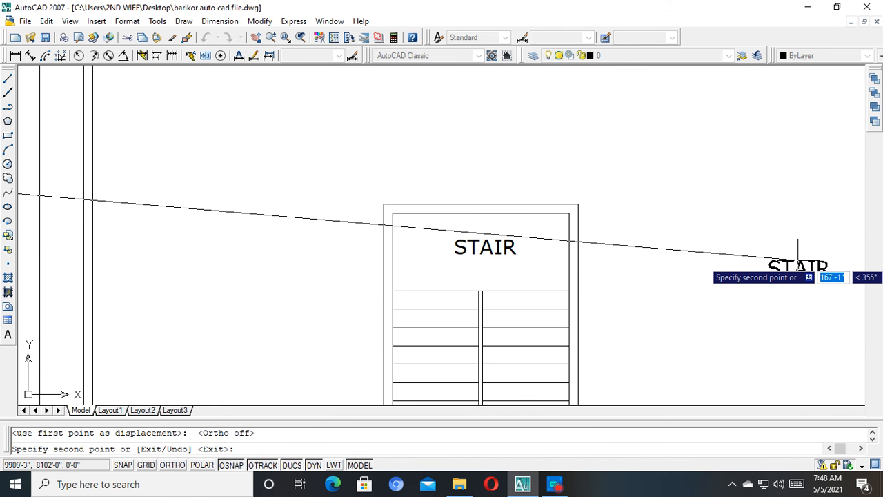
pyautogui.press('Escape')
pyautogui.scroll(-8, 554, 279)
pyautogui.moveTo(213, 276); pyautogui.dragTo(457, 274, button='middle')
pyautogui.scroll(3, 350, 254)
pyautogui.scroll(5, 358, 225)
pyautogui.click(360, 222)
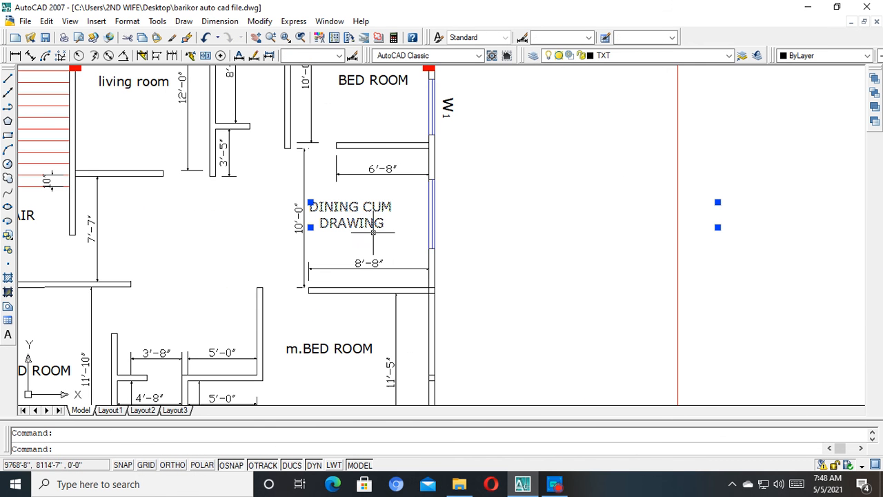
pyautogui.press('Escape')
pyautogui.scroll(-3, 372, 235)
pyautogui.scroll(2, 349, 341)
pyautogui.scroll(-5, 311, 311)
pyautogui.moveTo(535, 301); pyautogui.dragTo(311, 271, button='middle')
pyautogui.scroll(4, 555, 330)
pyautogui.moveTo(374, 293); pyautogui.dragTo(473, 320, button='middle')
pyautogui.scroll(3, 429, 232)
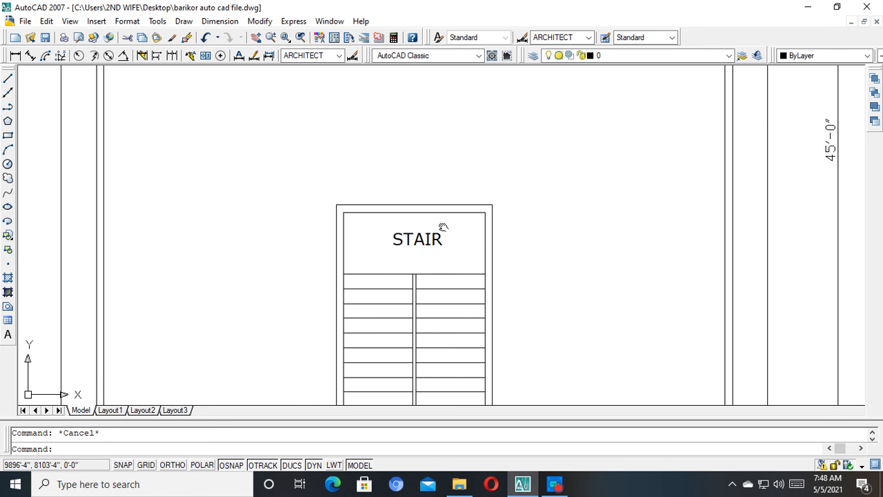
pyautogui.moveTo(442, 227); pyautogui.dragTo(478, 201, button='middle')
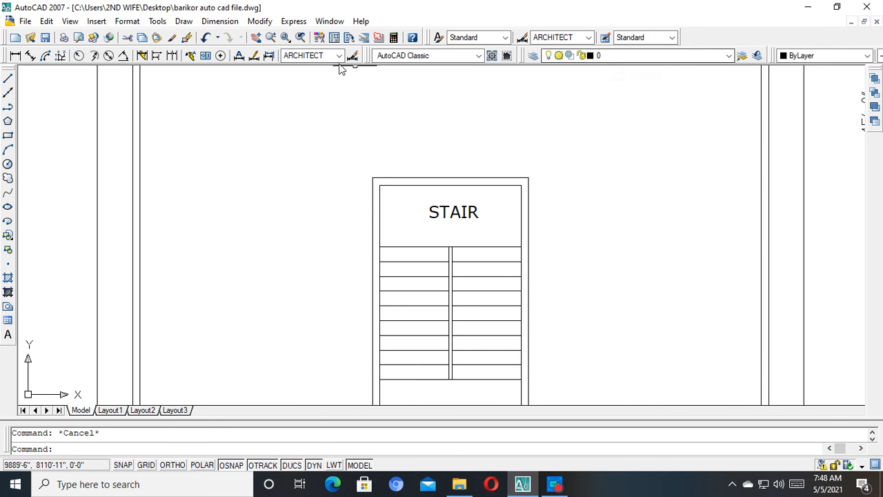
pyautogui.click(313, 57)
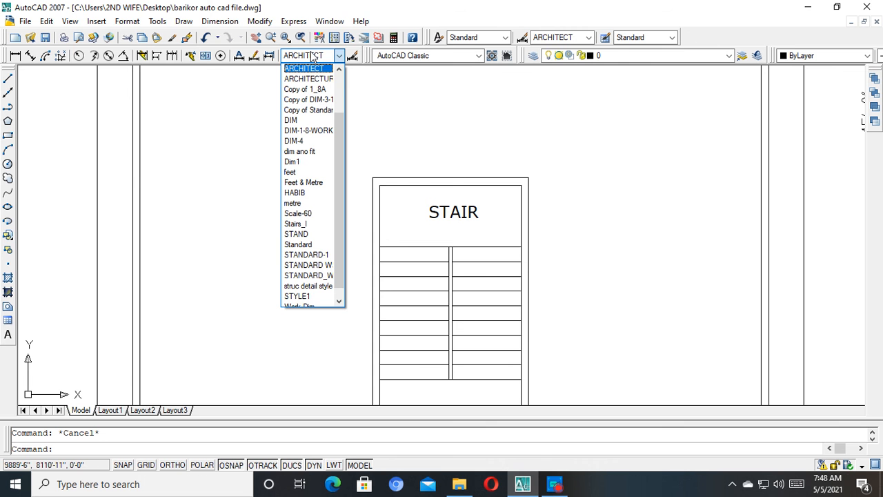
pyautogui.click(312, 56)
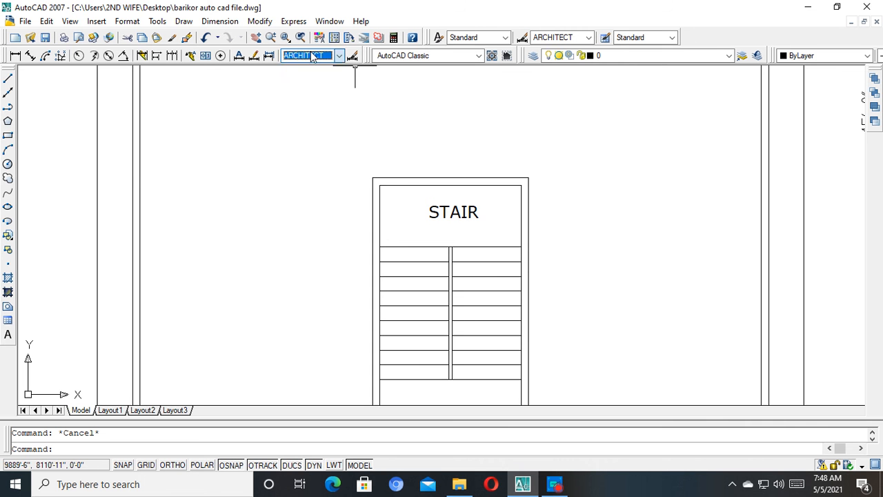
pyautogui.click(423, 56)
pyautogui.click(423, 59)
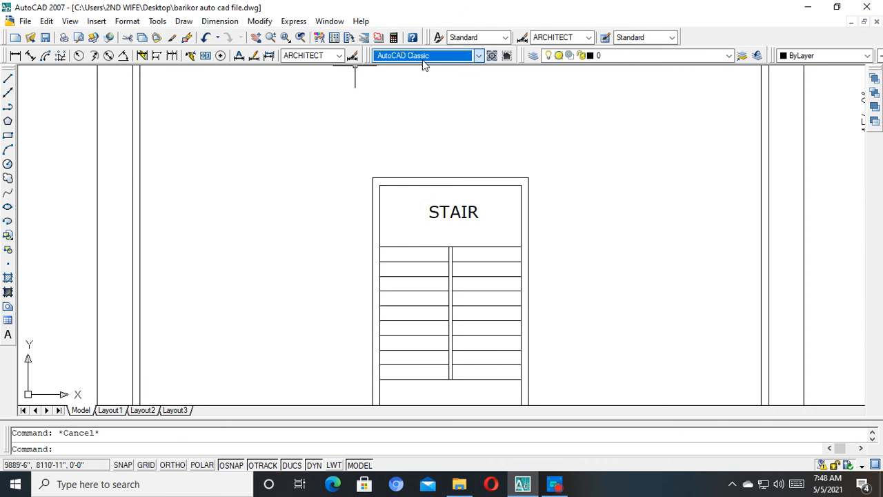
pyautogui.click(429, 58)
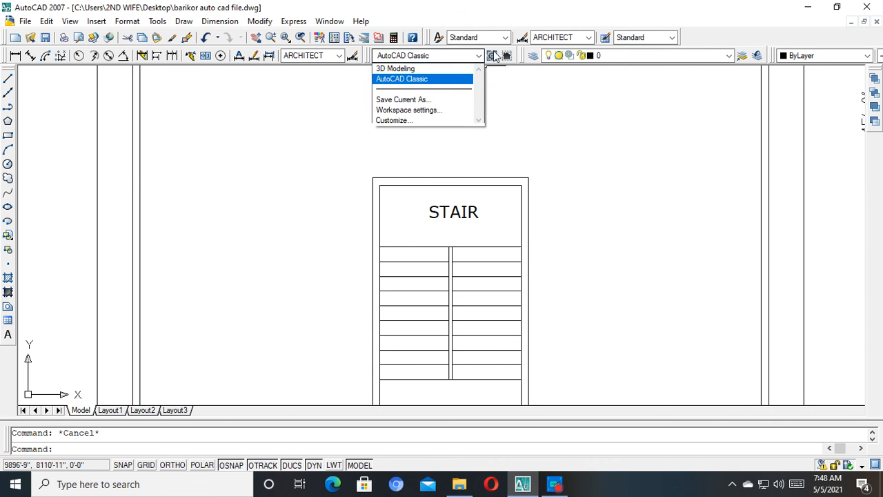
pyautogui.click(430, 60)
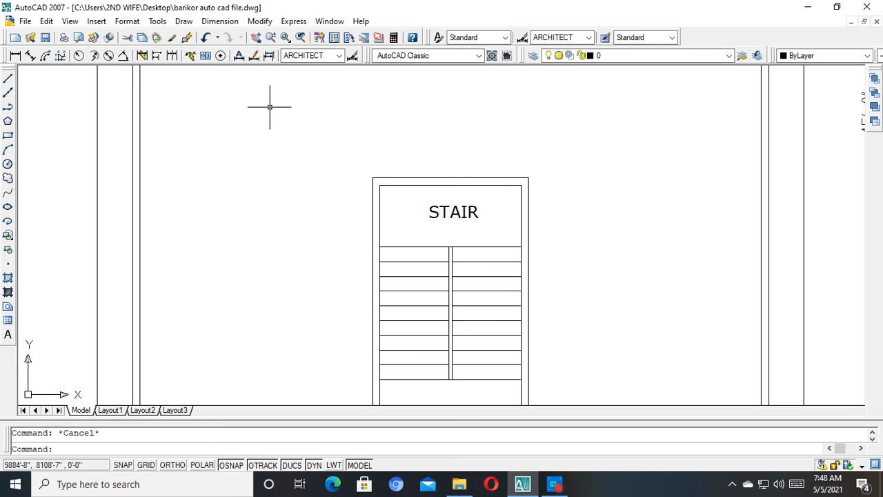
pyautogui.scroll(-5, 481, 206)
pyautogui.scroll(3, 467, 233)
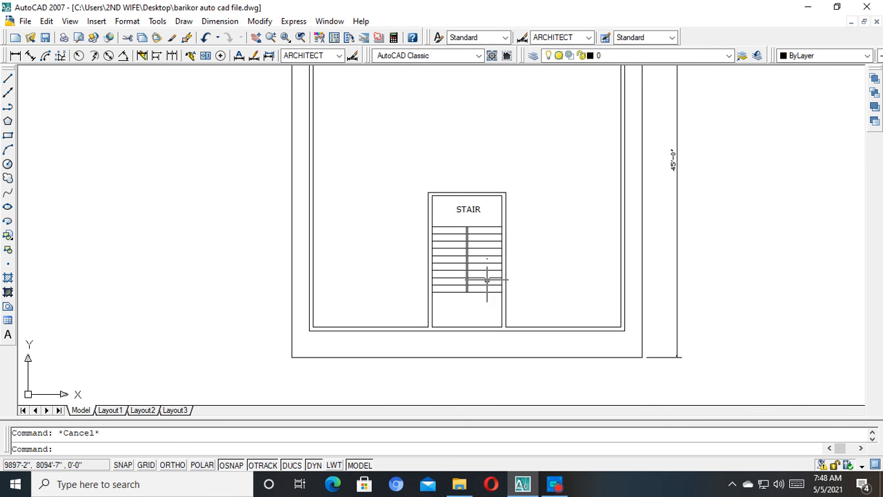
pyautogui.click(822, 55)
pyautogui.click(823, 55)
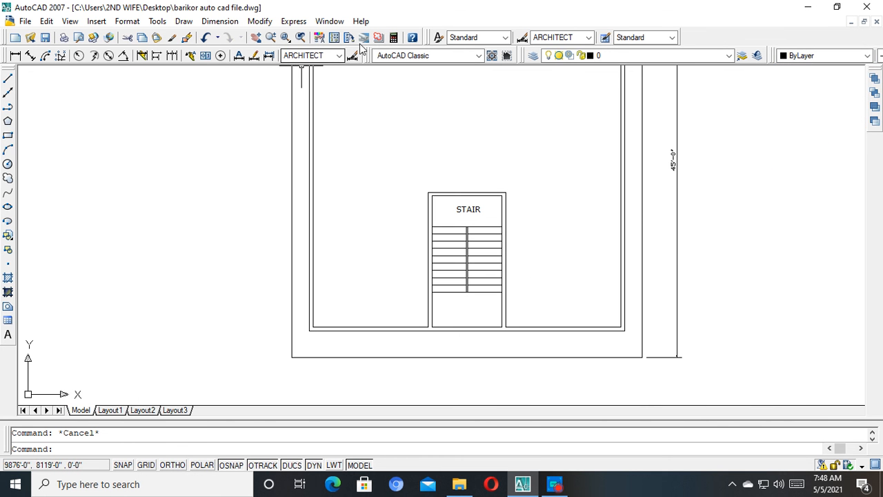
pyautogui.click(481, 37)
pyautogui.click(479, 35)
pyautogui.click(558, 39)
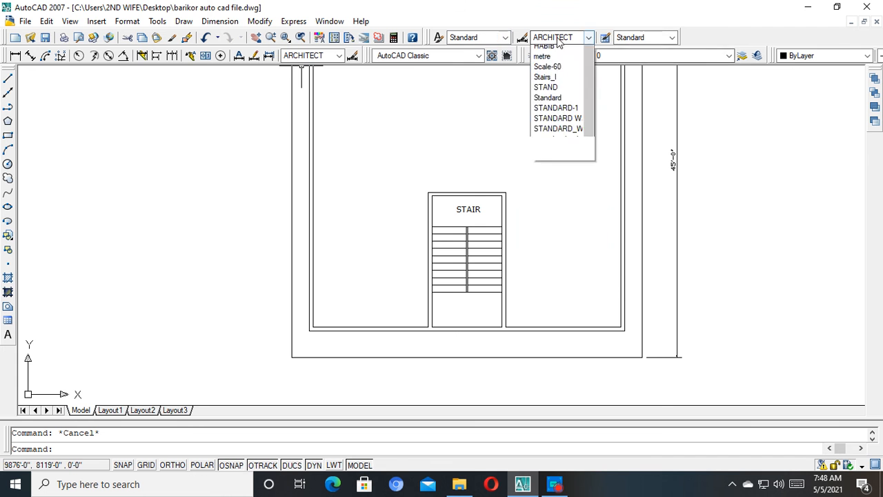
pyautogui.click(560, 39)
pyautogui.click(639, 39)
pyautogui.click(638, 38)
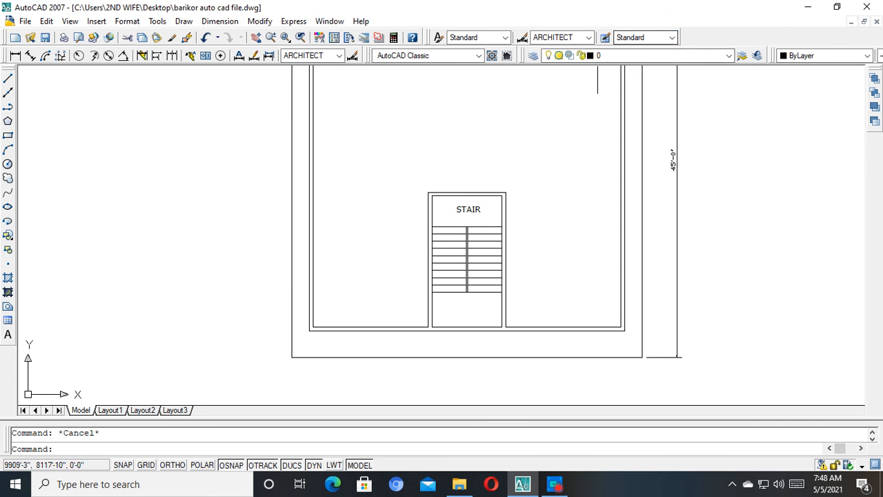
# Examine the existing floor plans in the drawing and the new plan's layout around its staircase.
pyautogui.scroll(-5, 524, 194)
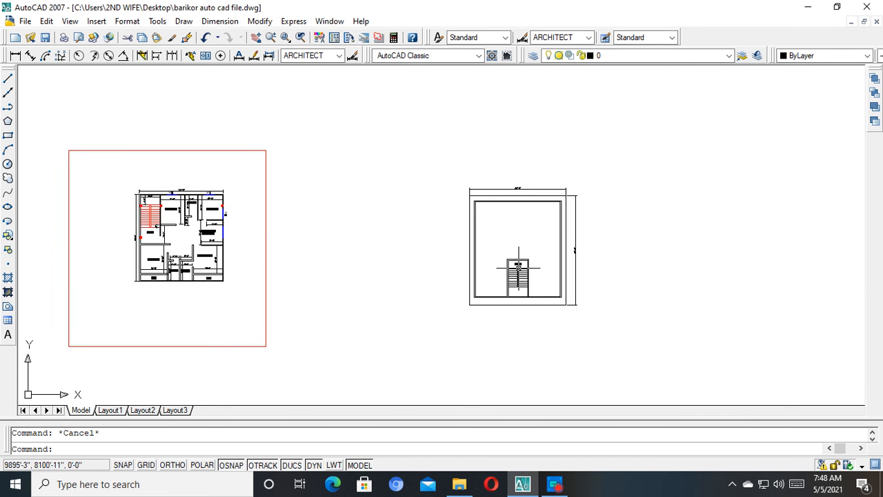
pyautogui.moveTo(518, 265); pyautogui.dragTo(583, 265, button='middle')
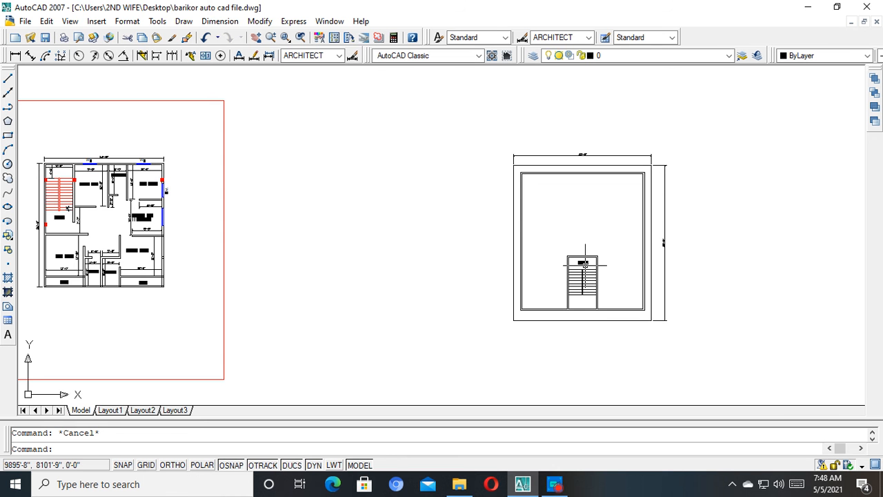
pyautogui.moveTo(261, 324); pyautogui.dragTo(469, 313, button='middle')
pyautogui.scroll(3, 336, 258)
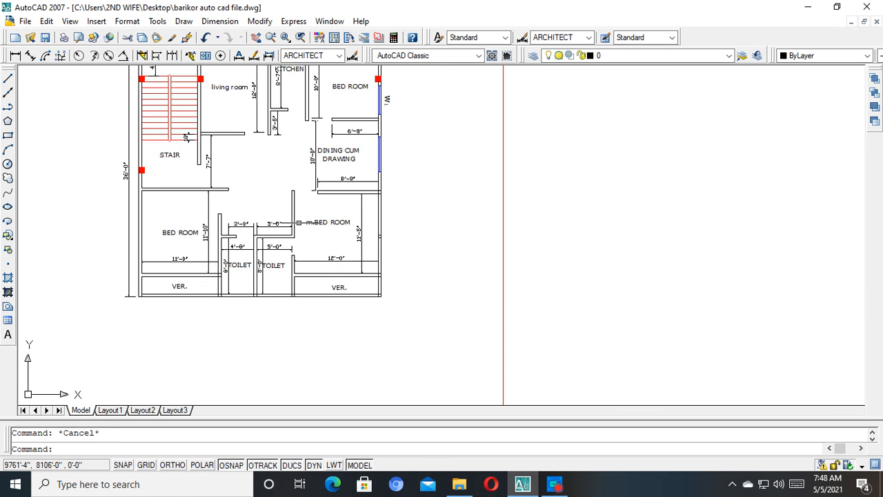
pyautogui.scroll(-6, 361, 211)
pyautogui.scroll(3, 361, 211)
pyautogui.scroll(-2, 323, 238)
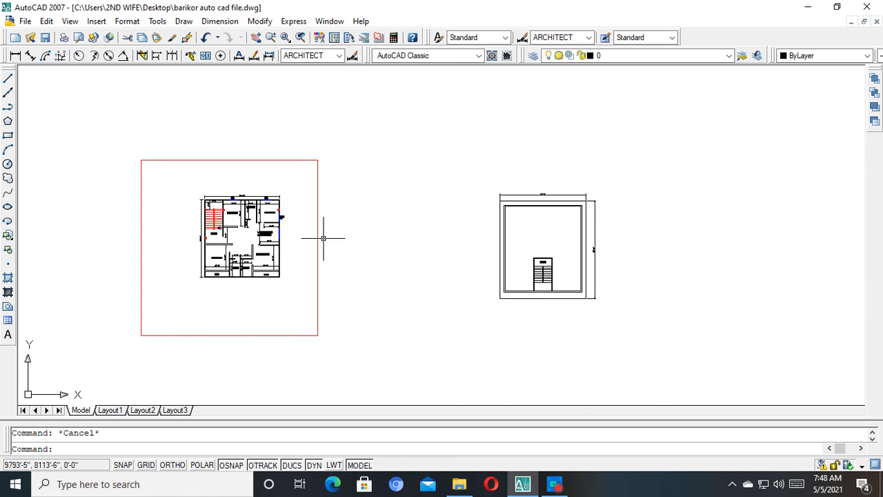
pyautogui.scroll(-3, 486, 224)
pyautogui.scroll(7, 169, 228)
pyautogui.scroll(-9, 278, 265)
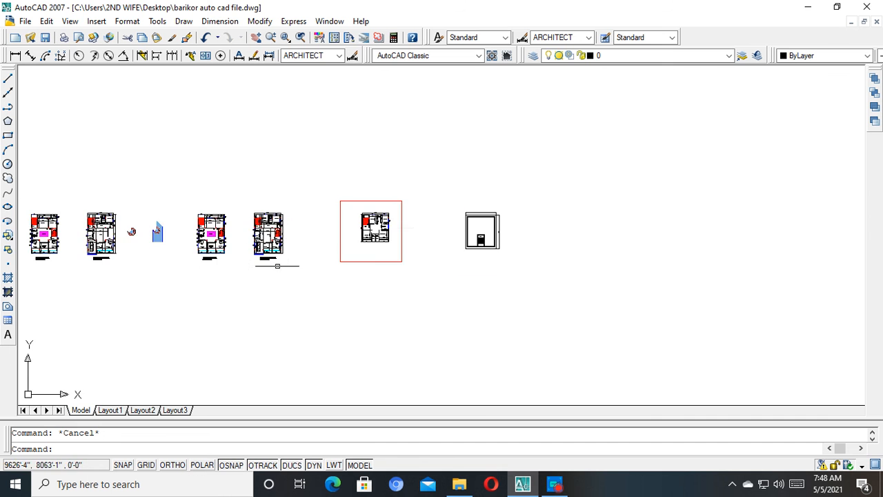
pyautogui.moveTo(277, 266); pyautogui.dragTo(619, 266, button='middle')
pyautogui.scroll(5, 381, 277)
pyautogui.scroll(-3, 338, 247)
pyautogui.scroll(-8, 521, 248)
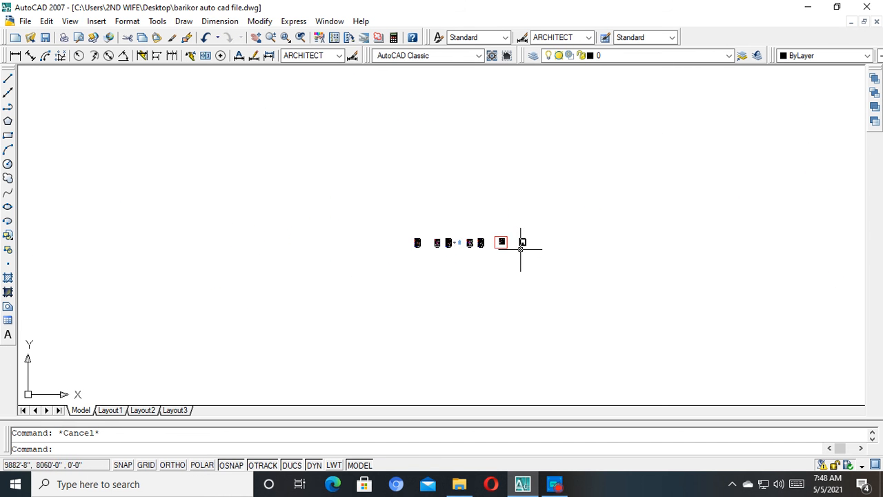
pyautogui.scroll(8, 520, 248)
pyautogui.moveTo(521, 249); pyautogui.dragTo(448, 284, button='middle')
pyautogui.scroll(5, 502, 247)
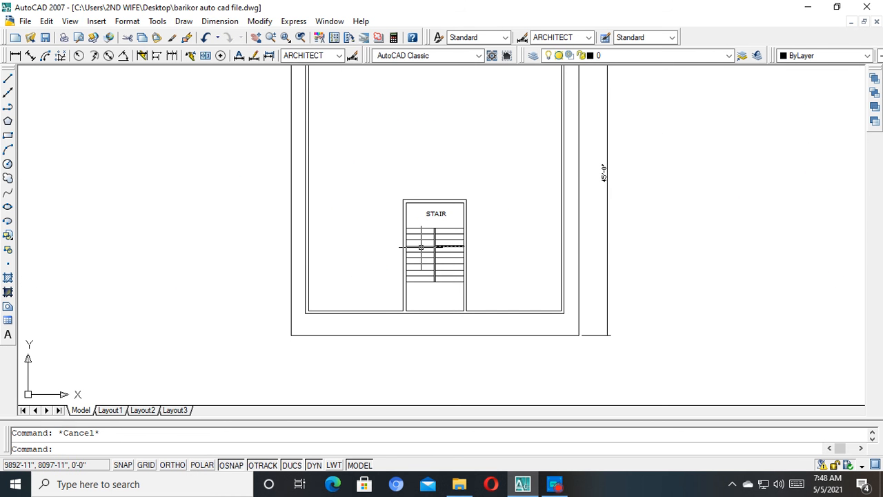
pyautogui.moveTo(438, 205)
pyautogui.mouseDown(button='middle')
pyautogui.moveTo(463, 263)
pyautogui.moveTo(625, 309)
pyautogui.mouseUp(button='middle')
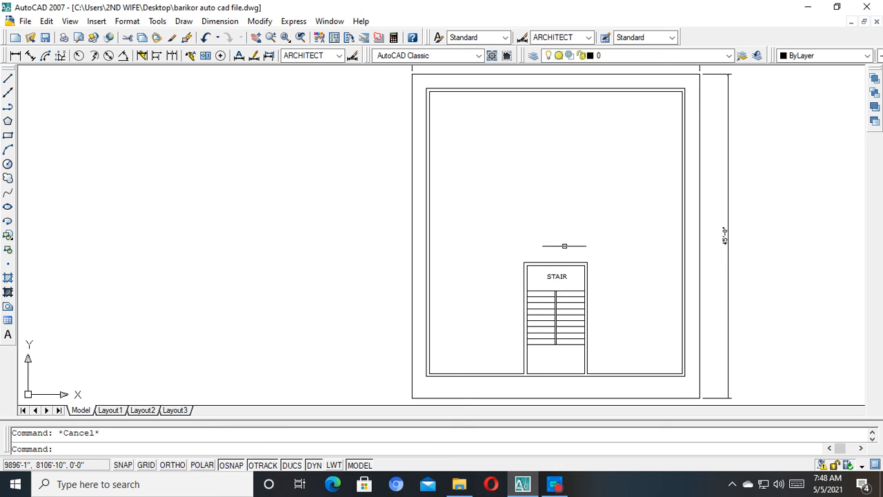
pyautogui.moveTo(575, 288); pyautogui.dragTo(515, 261, button='middle')
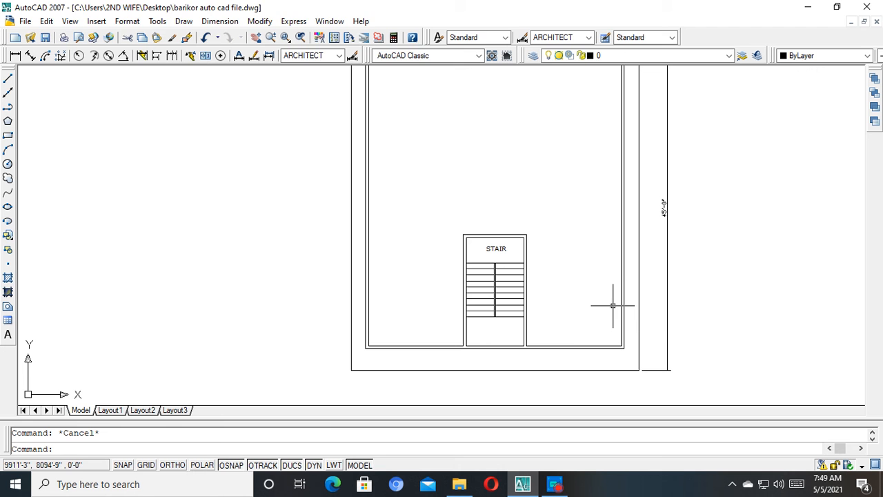
pyautogui.write('o')
pyautogui.press('Return')
pyautogui.write('10')
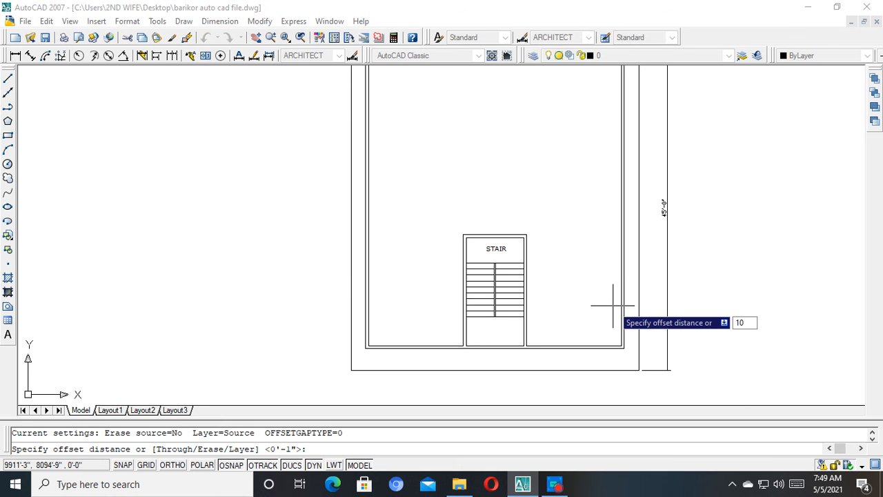
pyautogui.write("'")
pyautogui.press('Return')
pyautogui.scroll(3, 599, 339)
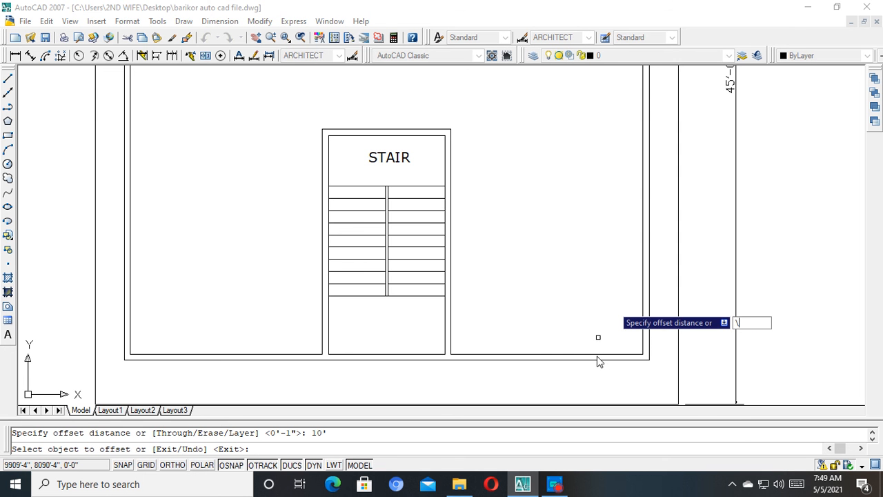
pyautogui.press('Escape')
# Offset the inner face line of the lower outer wall, on the right side of the staircase, 10' upward into the plan.
pyautogui.write('o')
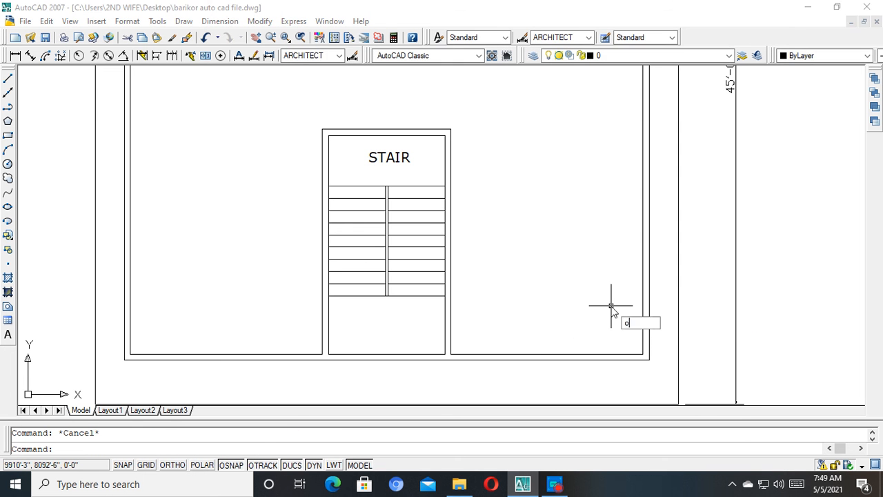
pyautogui.press('Return')
pyautogui.write("10'")
pyautogui.press('Return')
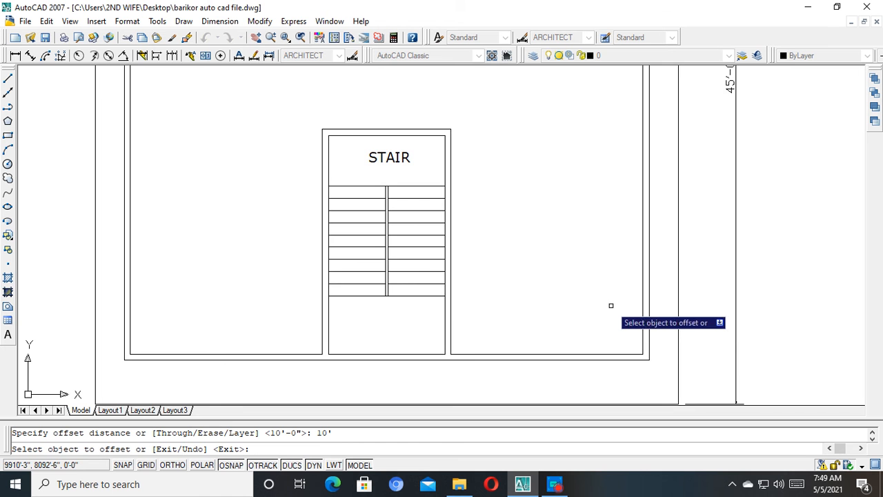
pyautogui.scroll(1, 576, 352)
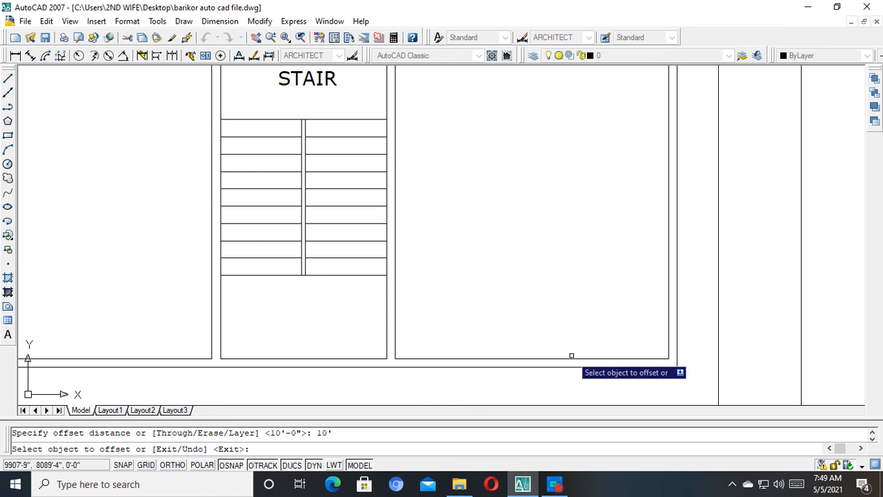
pyautogui.click(571, 355)
pyautogui.click(554, 260)
pyautogui.scroll(-3, 545, 297)
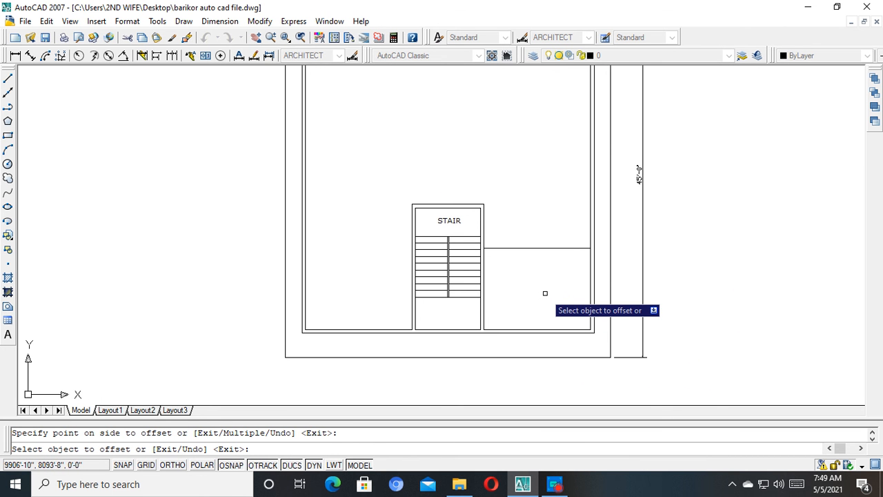
pyautogui.moveTo(544, 293); pyautogui.dragTo(497, 308, button='middle')
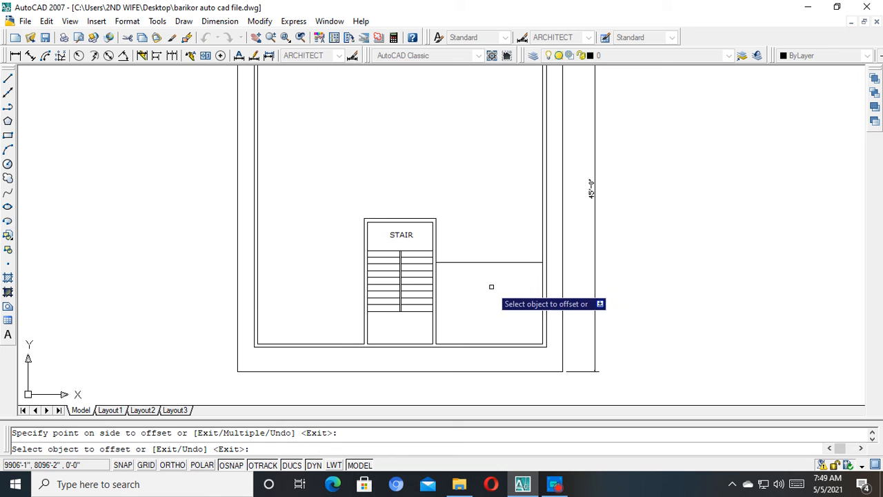
pyautogui.press('Escape')
# Move the offset line between the staircase and the right outer wall 2' upward at a free angle of about 77°.
pyautogui.scroll(-9, 491, 287)
pyautogui.scroll(7, 515, 207)
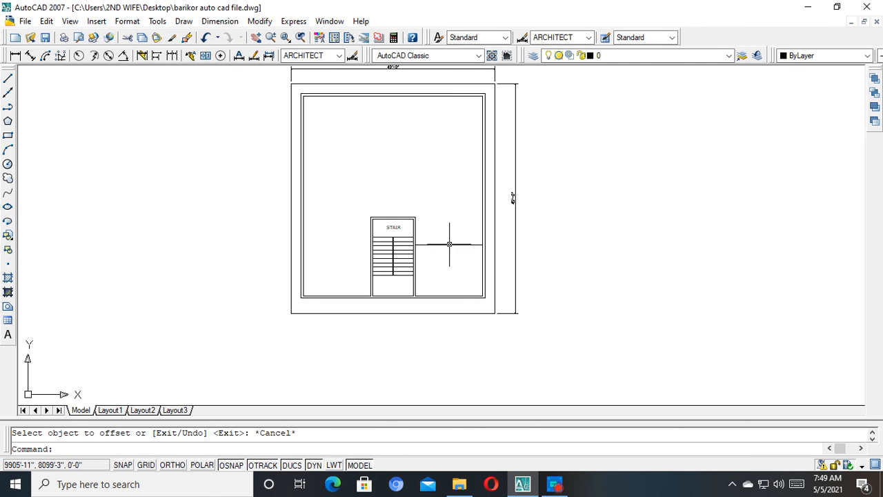
pyautogui.press('Escape')
pyautogui.click(453, 261)
pyautogui.click(451, 238)
pyautogui.scroll(5, 450, 224)
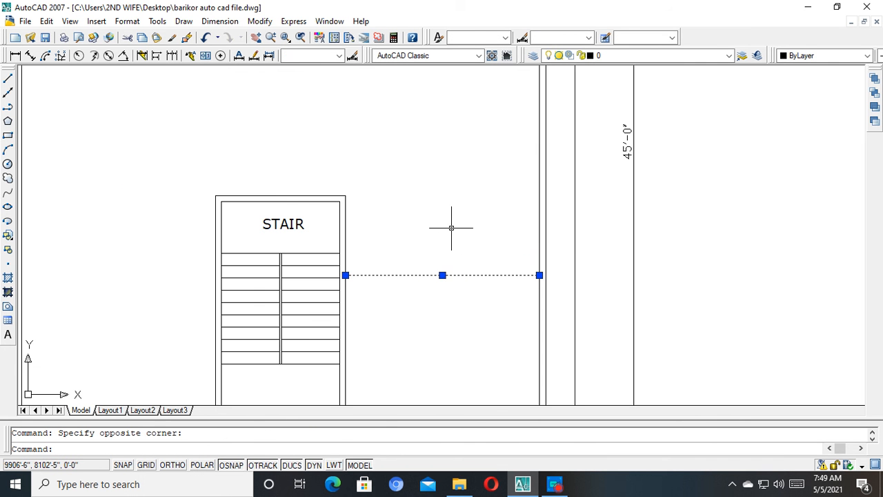
pyautogui.write('m')
pyautogui.press('Return')
pyautogui.click(452, 226)
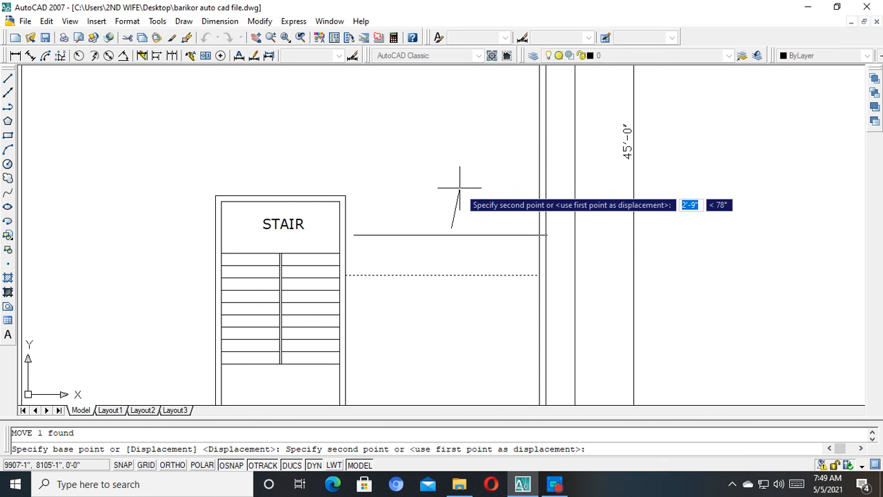
pyautogui.write('2')
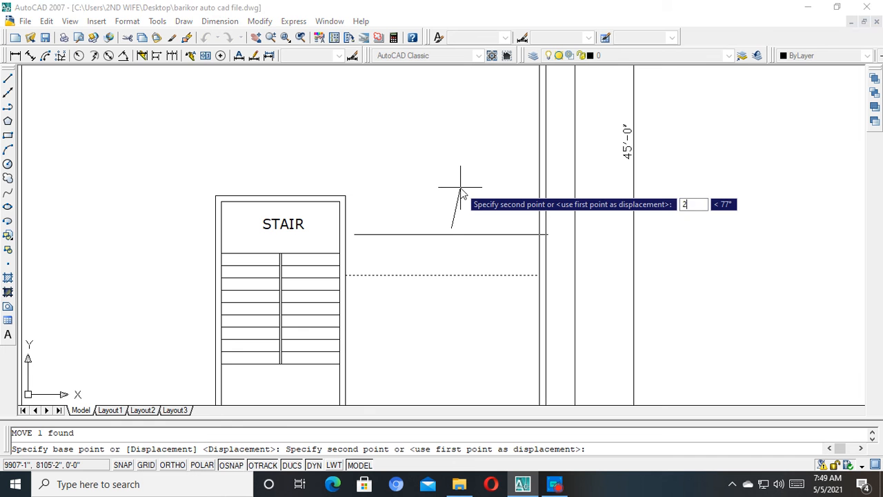
pyautogui.write("'")
pyautogui.press('Return')
pyautogui.press('Escape')
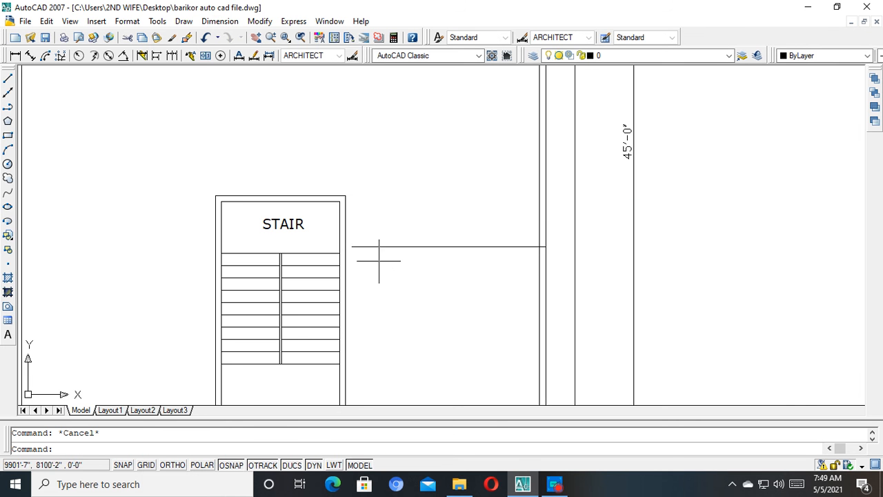
# Extend the inner line of the staircase's upper wall and the topmost tread line to the stair's right outer wall line.
pyautogui.scroll(3, 351, 251)
pyautogui.write('ex')
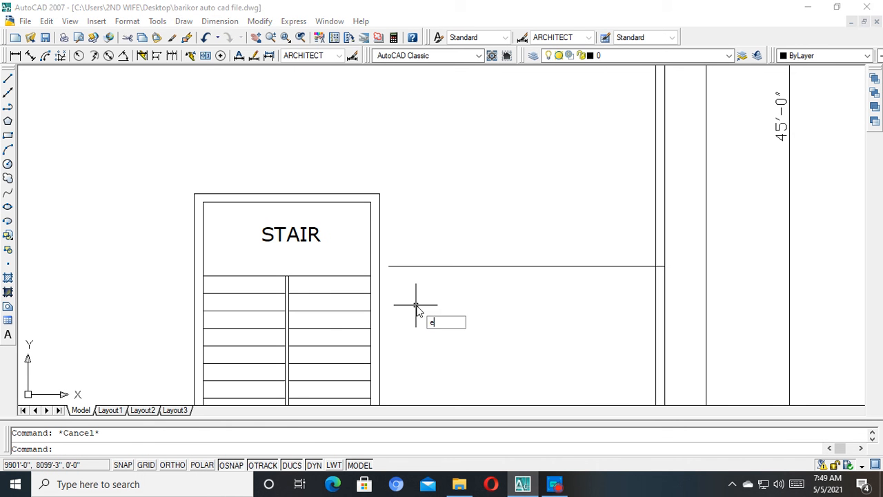
pyautogui.press('Return')
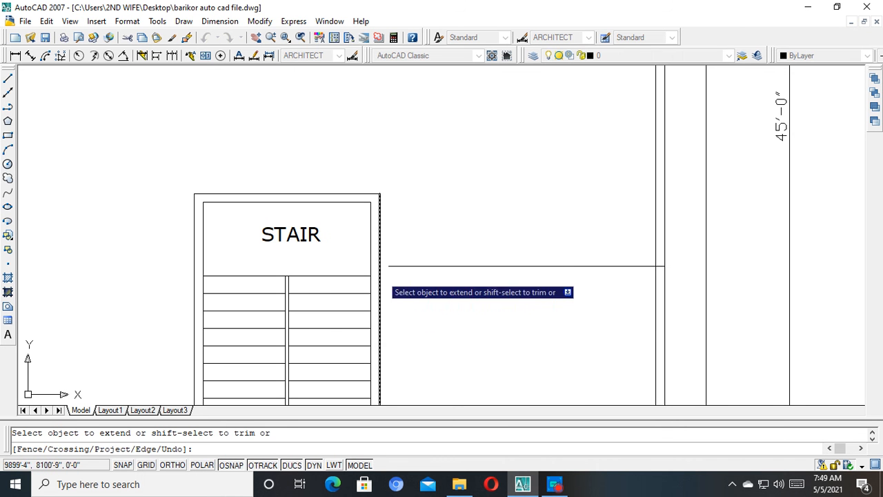
pyautogui.click(358, 203)
pyautogui.click(360, 275)
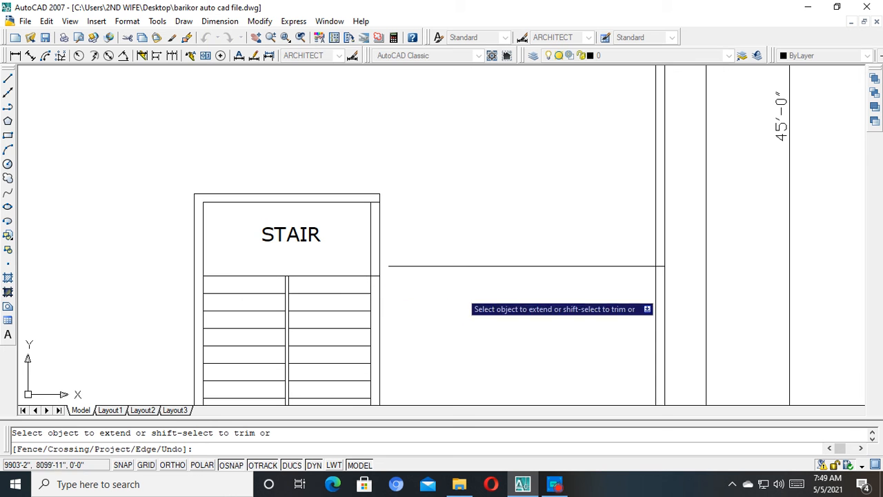
pyautogui.press('Escape')
pyautogui.click(461, 291)
pyautogui.click(425, 252)
pyautogui.write('m')
pyautogui.press('Return')
pyautogui.scroll(3, 388, 270)
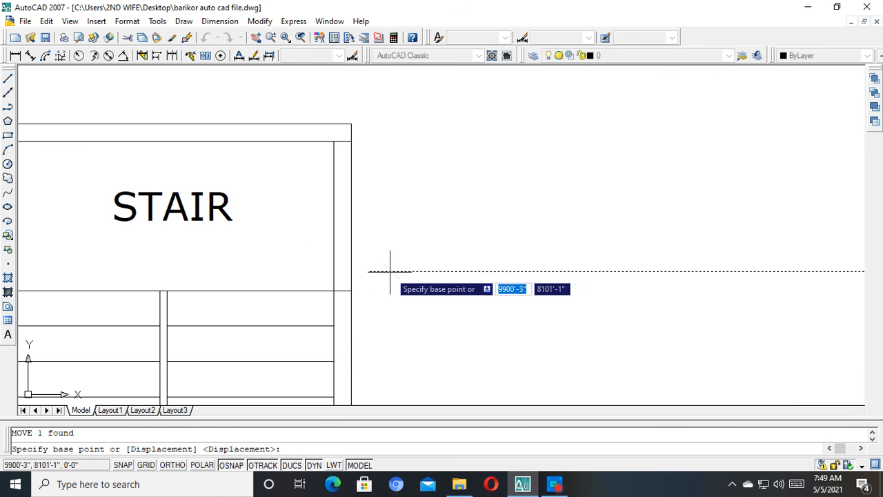
pyautogui.press('Escape')
# Extend the left end of the moved room line to the staircase's right outer wall line.
pyautogui.write('ex')
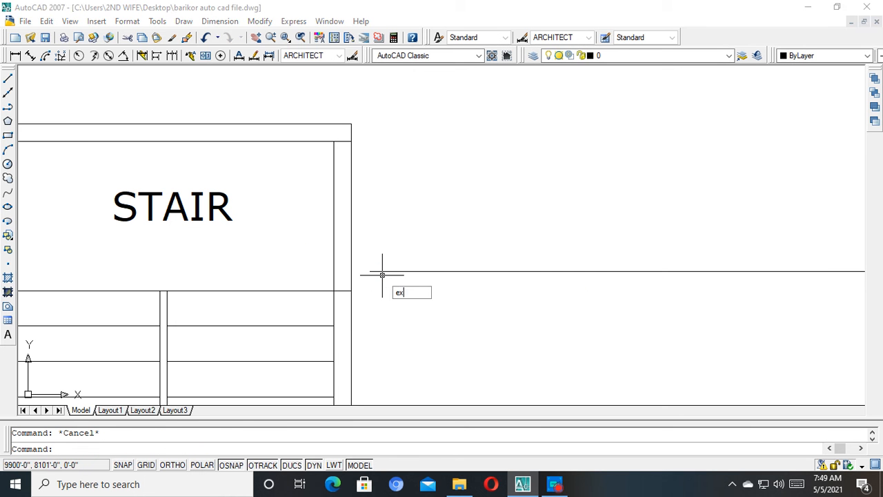
pyautogui.press('Return')
pyautogui.press('Return')
pyautogui.click(407, 271)
pyautogui.press('Escape')
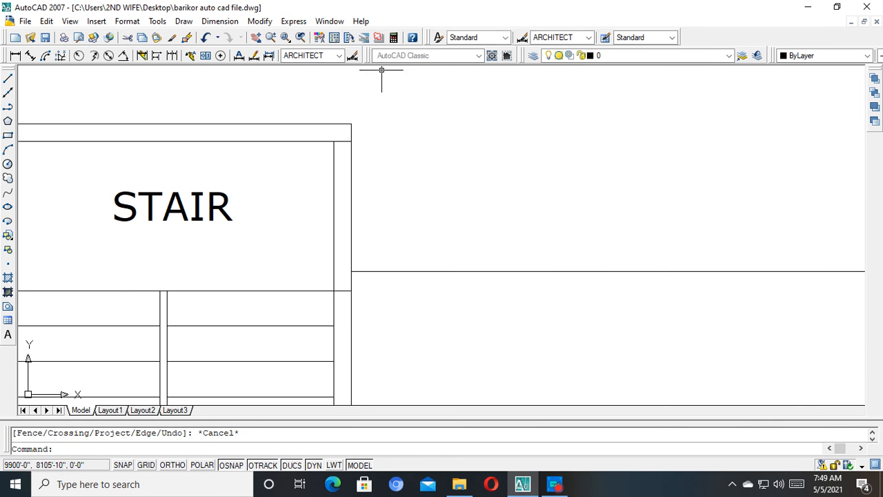
pyautogui.write('ex')
pyautogui.press('Return')
pyautogui.click(458, 298)
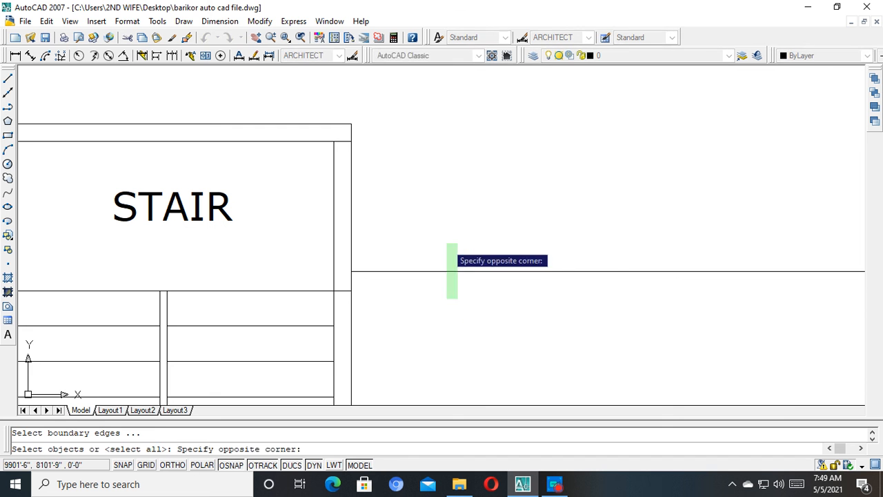
pyautogui.press('Escape')
pyautogui.press('Escape')
pyautogui.write('ex')
pyautogui.press('Return')
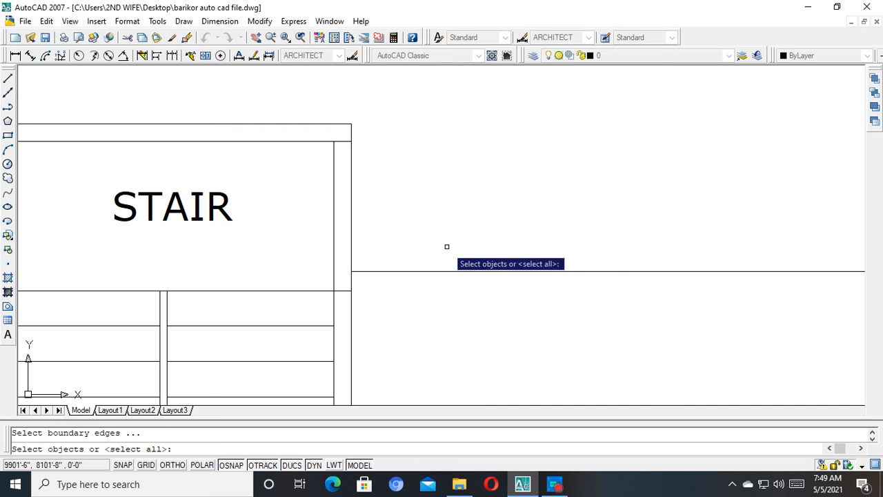
pyautogui.click(454, 291)
pyautogui.click(407, 227)
pyautogui.press('Escape')
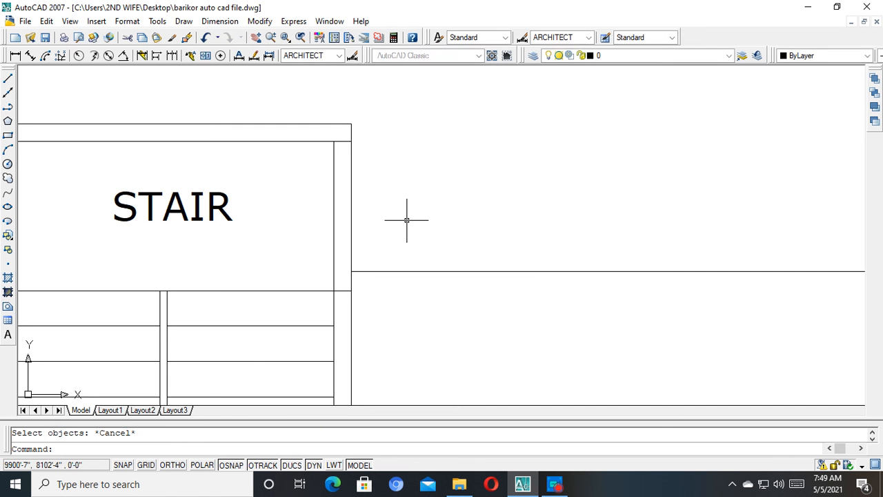
# Extend the left end of the room line across the staircase's right wall to the wall's inner line.
pyautogui.write('ex')
pyautogui.press('Return')
pyautogui.press('Return')
pyautogui.scroll(-2, 398, 251)
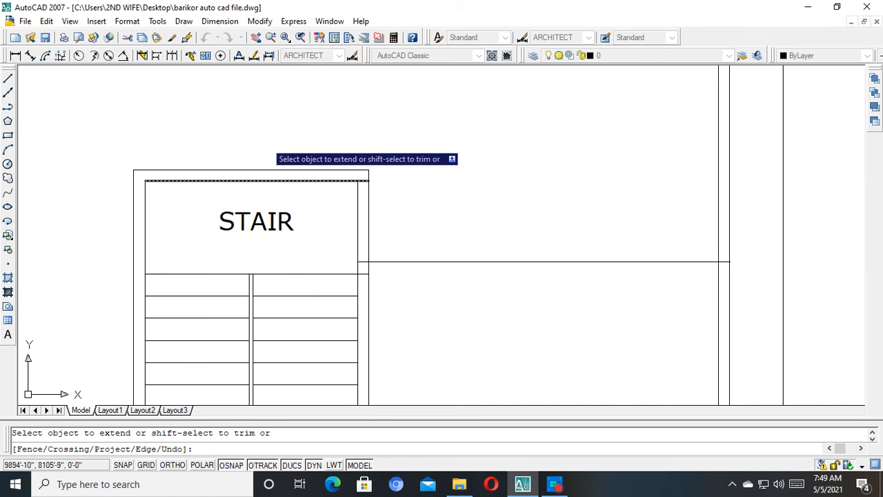
pyautogui.press('Escape')
# Measure vertically from the room line to the inner line of the staircase's upper wall, outside the stair, and erase the dimension.
pyautogui.click(15, 55)
pyautogui.scroll(3, 323, 197)
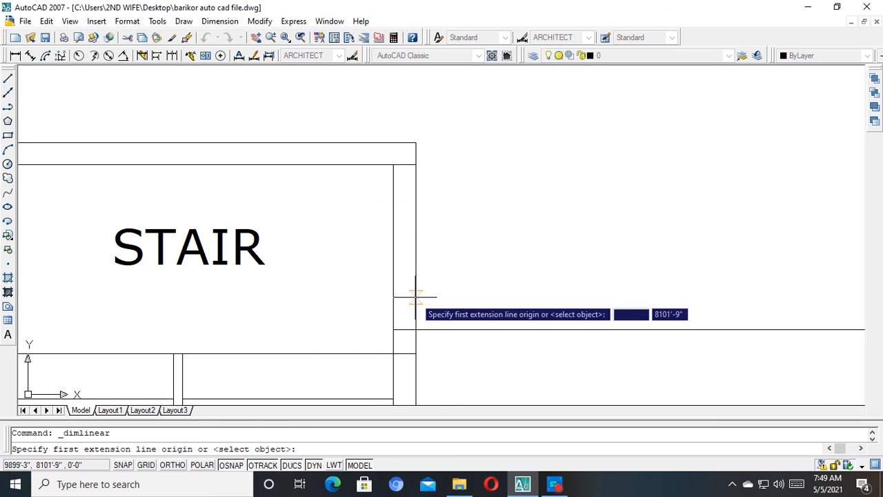
pyautogui.click(416, 329)
pyautogui.click(418, 164)
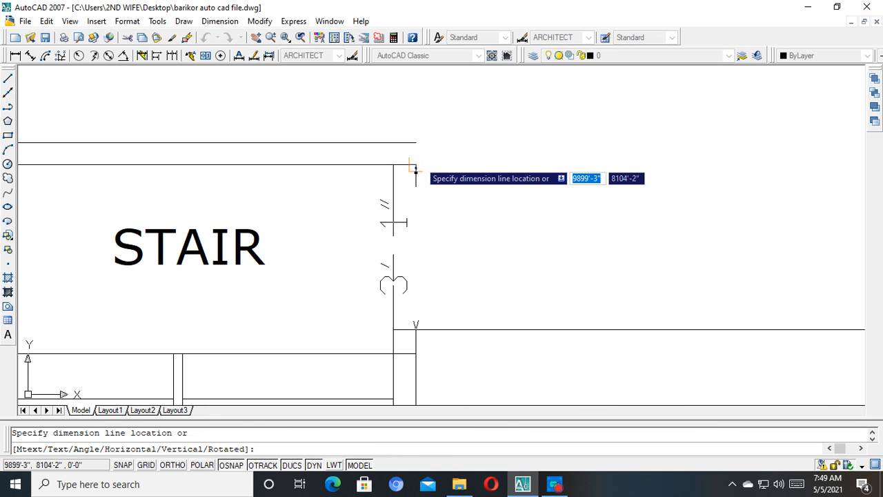
pyautogui.click(480, 200)
pyautogui.press('Escape')
pyautogui.click(523, 188)
pyautogui.click(439, 248)
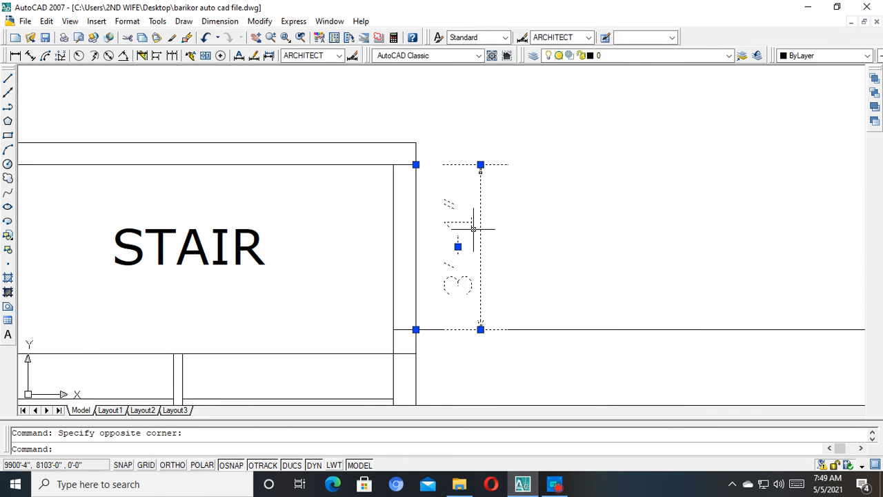
pyautogui.click(508, 213)
pyautogui.click(448, 259)
pyautogui.press('Delete')
pyautogui.scroll(-4, 452, 252)
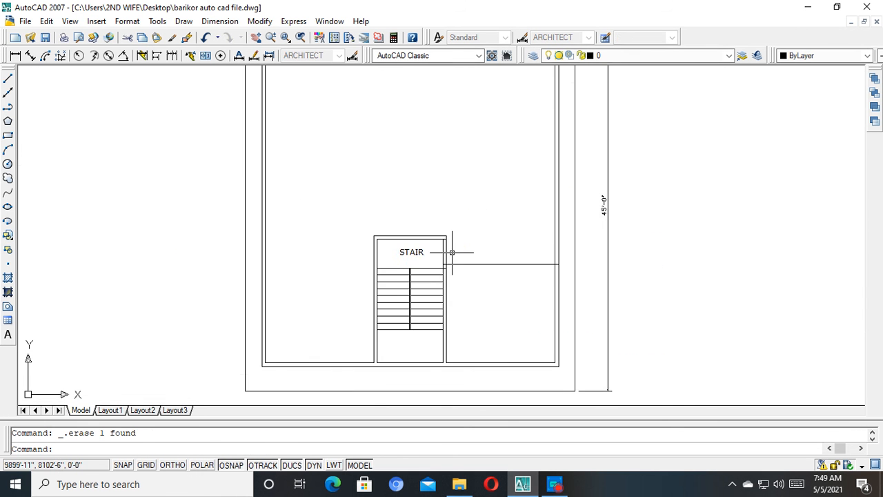
pyautogui.scroll(3, 444, 228)
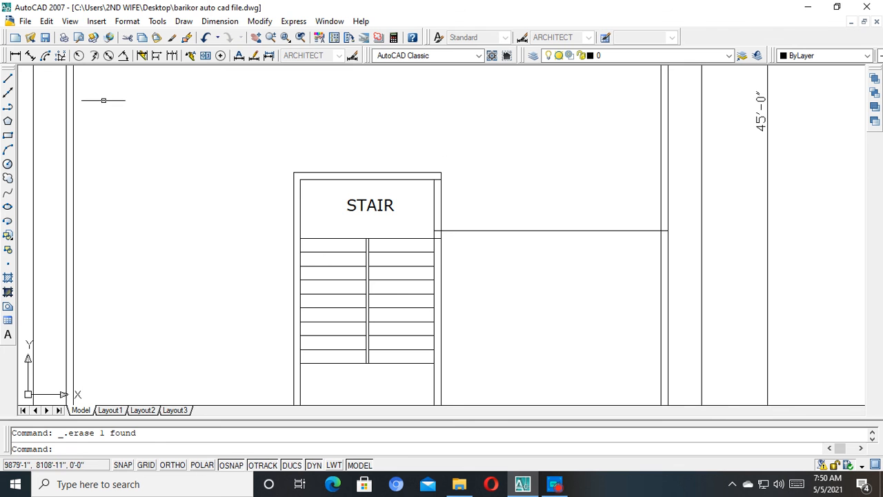
# Measure the stair landing's depth from the topmost tread line to the upper wall's inner line and erase the dimension.
pyautogui.click(15, 56)
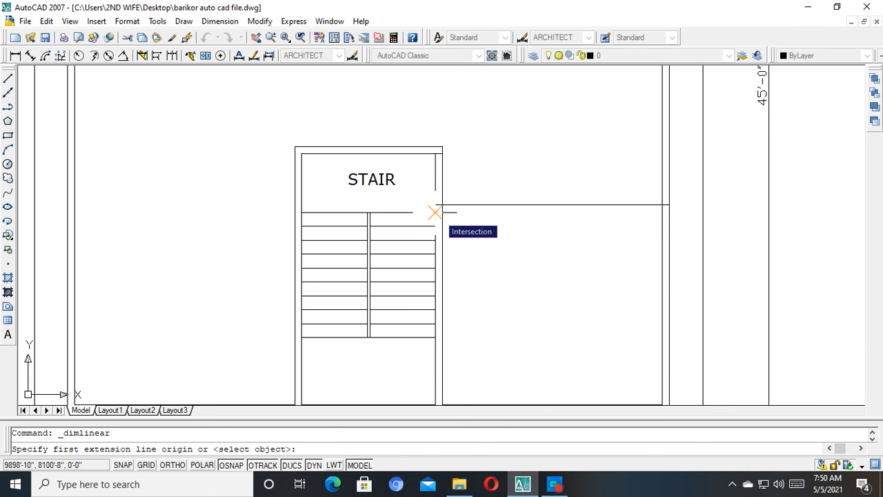
pyautogui.scroll(5, 435, 210)
pyautogui.click(437, 306)
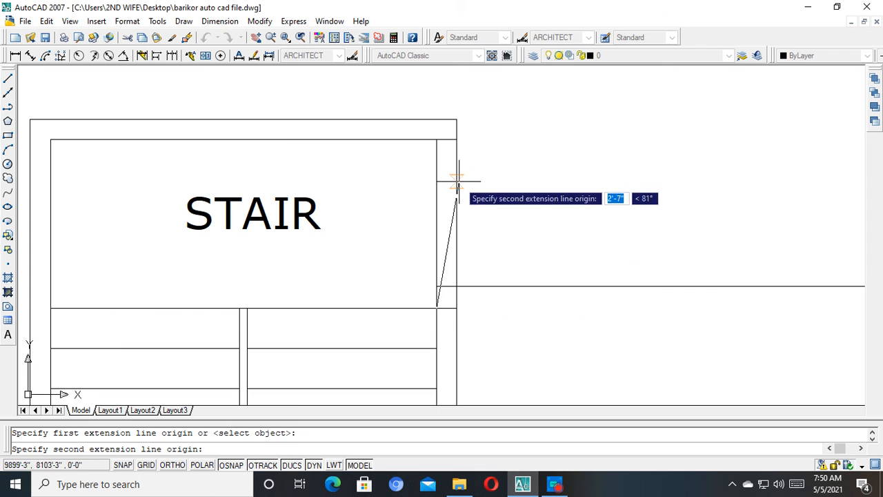
pyautogui.click(437, 139)
pyautogui.click(395, 193)
pyautogui.press('Escape')
pyautogui.click(404, 187)
pyautogui.click(360, 222)
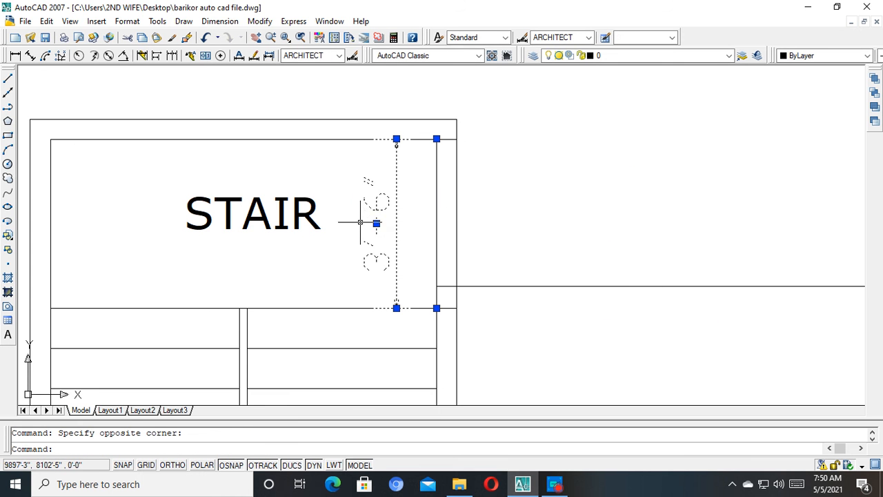
pyautogui.press('Delete')
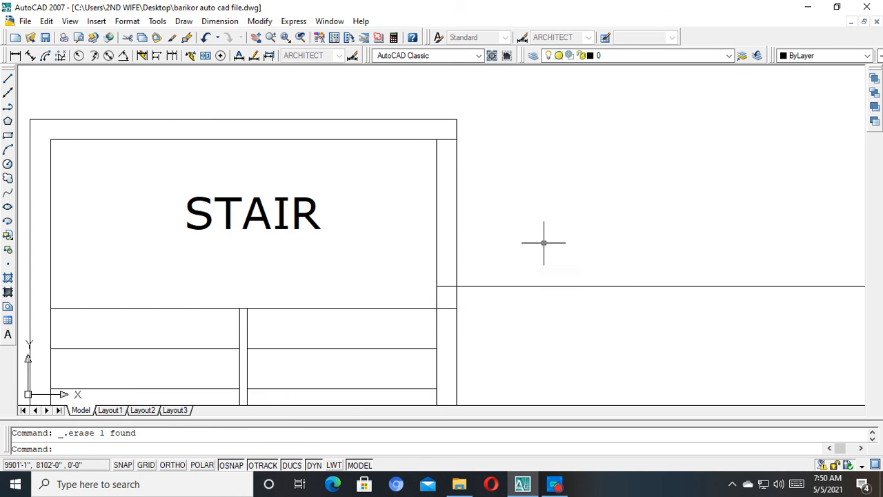
pyautogui.moveTo(543, 243); pyautogui.dragTo(485, 246, button='middle')
pyautogui.write('o')
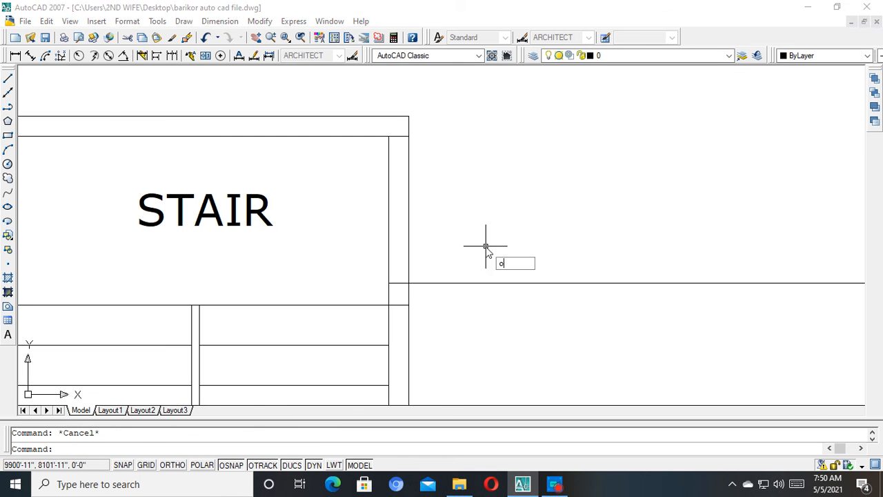
pyautogui.press('Return')
pyautogui.press('Escape')
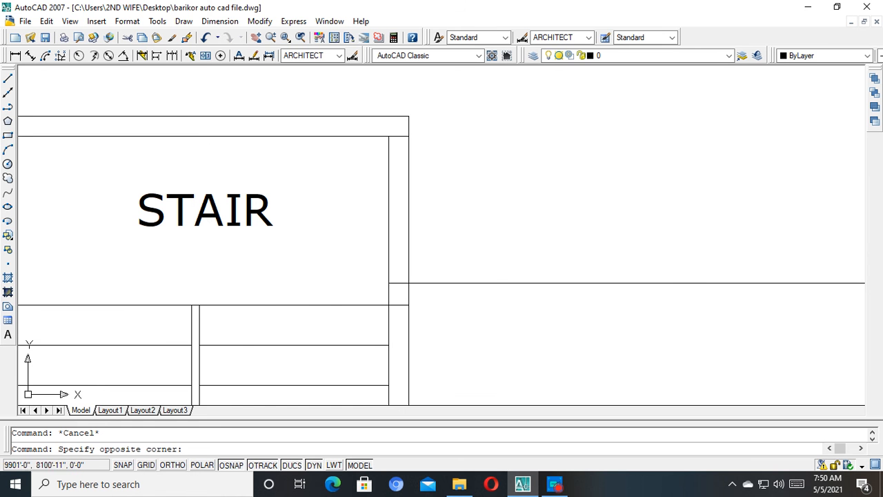
pyautogui.press('Escape')
# Measure from the room line's left end up to the landing's upper inner corner with a linear dimension and erase it.
pyautogui.click(16, 55)
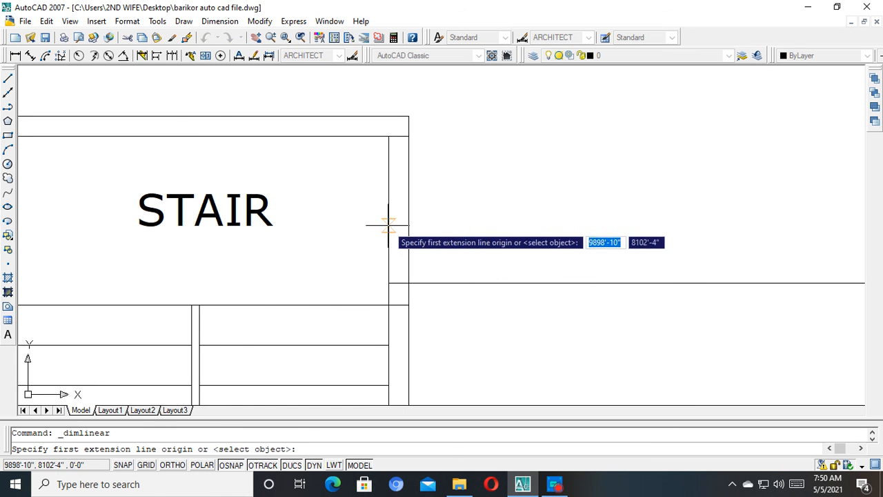
pyautogui.click(389, 283)
pyautogui.click(389, 136)
pyautogui.click(364, 191)
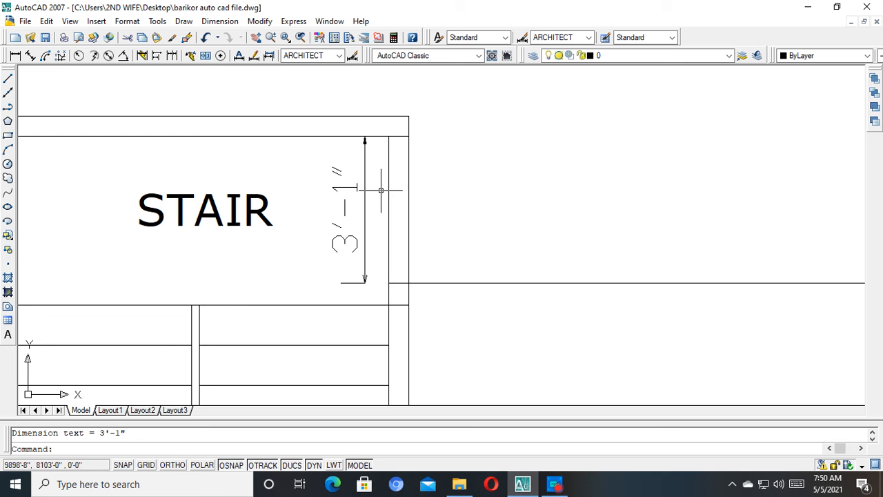
pyautogui.click(381, 190)
pyautogui.click(351, 233)
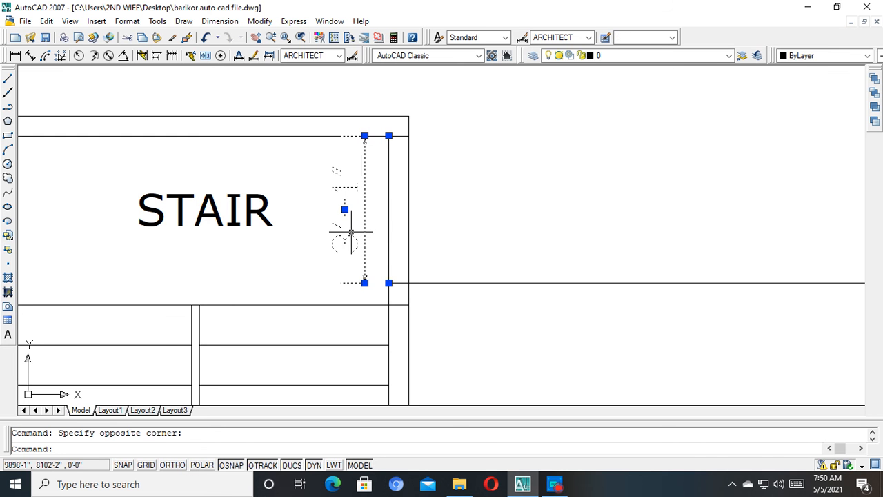
pyautogui.press('Delete')
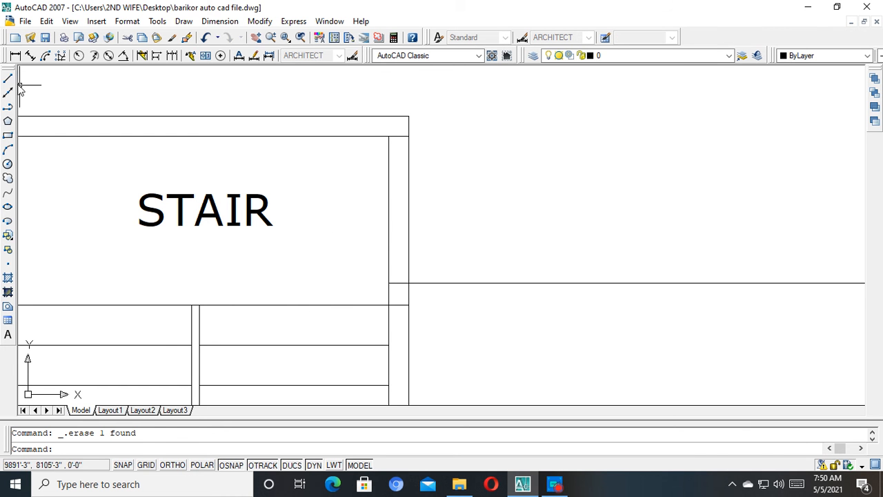
# Measure the landing's depth along the stair's right inner wall line once more and erase the dimension.
pyautogui.click(16, 55)
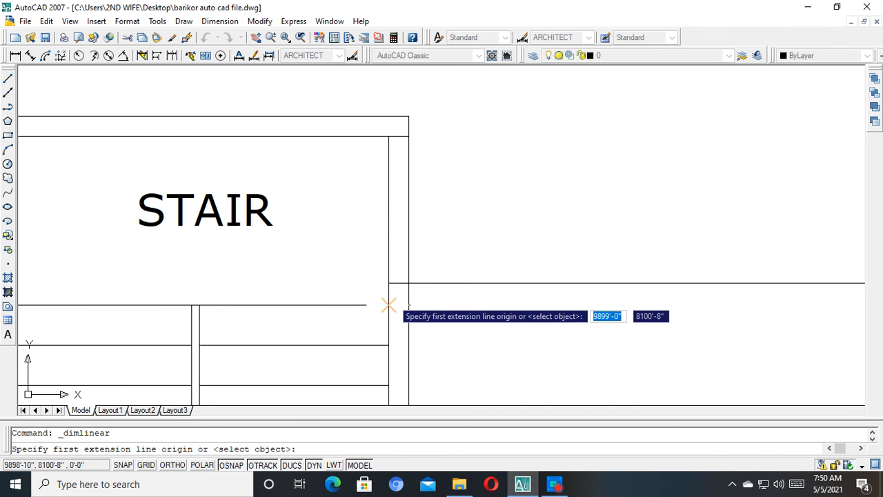
pyautogui.click(388, 290)
pyautogui.click(388, 142)
pyautogui.click(346, 163)
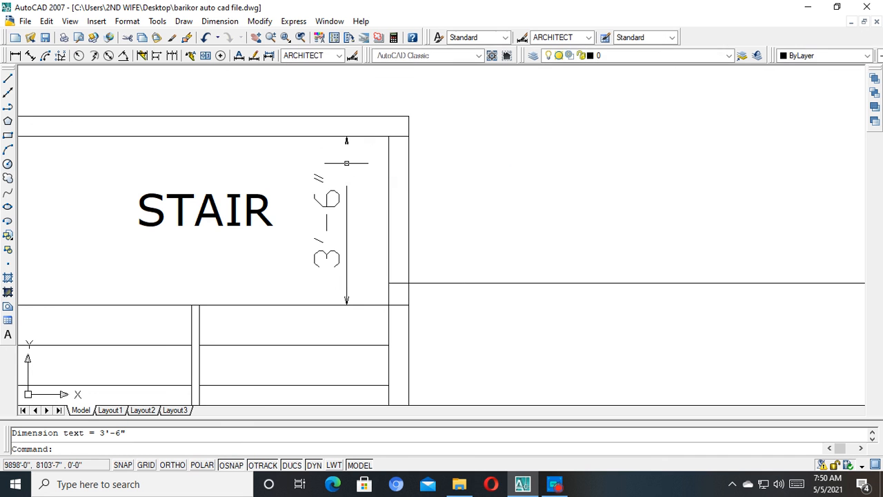
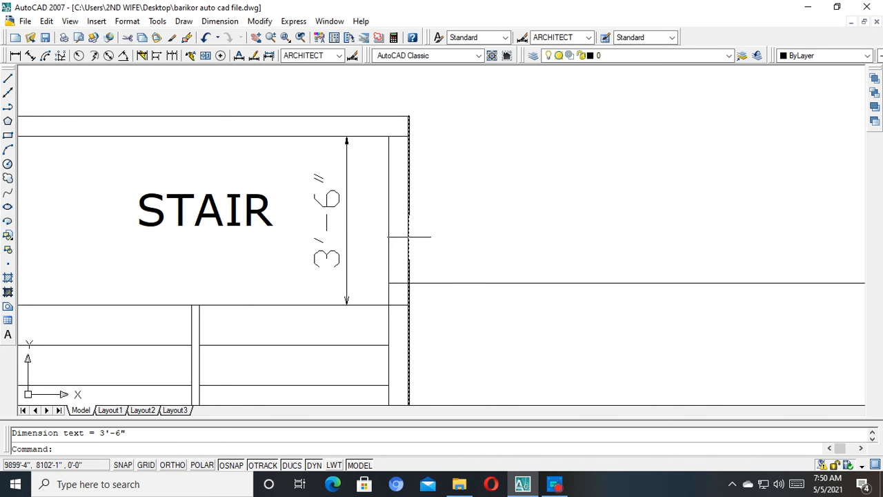
pyautogui.click(365, 228)
pyautogui.click(291, 255)
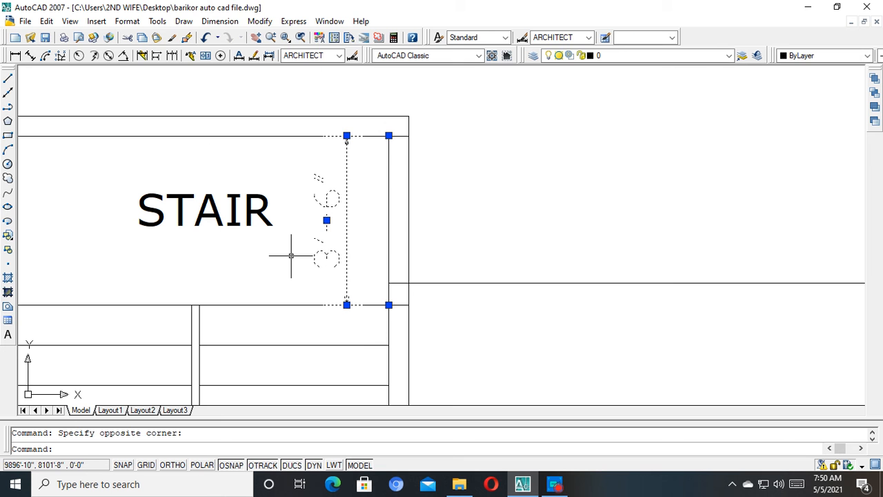
pyautogui.press('Delete')
# Offset the inner line of the staircase's upper wall 40" downward as a guide across the landing.
pyautogui.write('o')
pyautogui.press('Return')
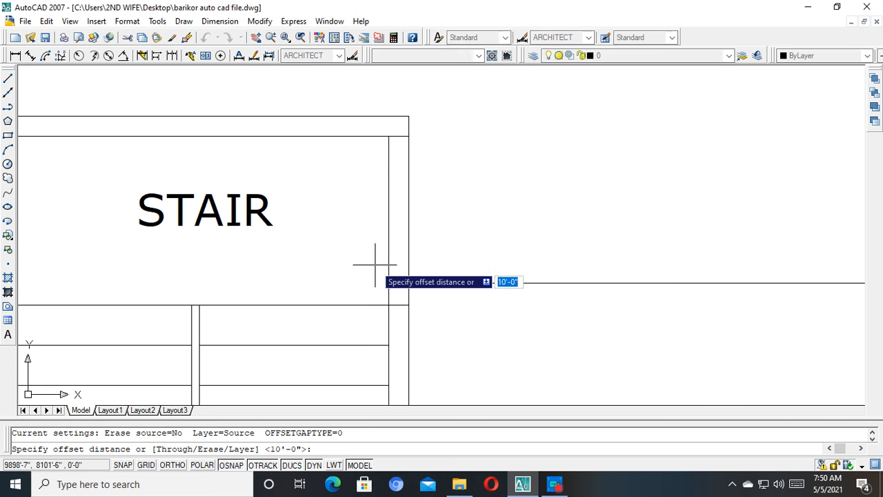
pyautogui.write('40')
pyautogui.press('Return')
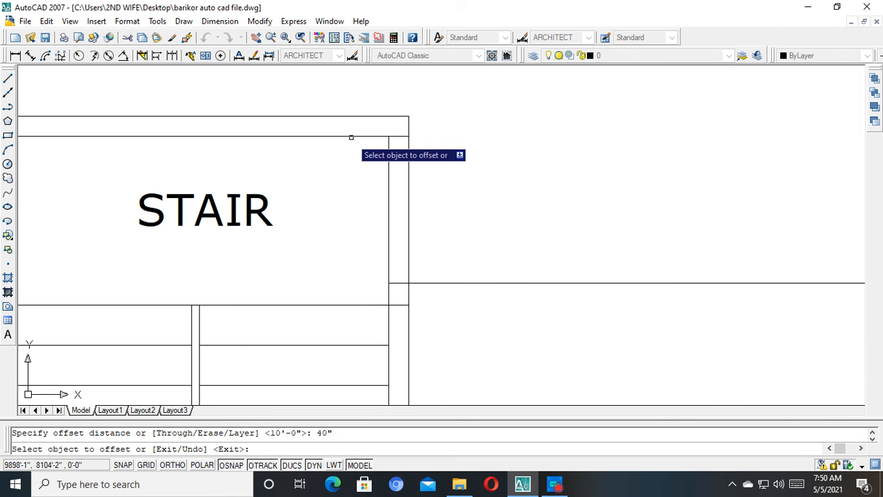
pyautogui.click(351, 135)
pyautogui.click(353, 207)
pyautogui.scroll(3, 404, 294)
pyautogui.press('Escape')
# Move the room line down from its left end onto the 40" guide line and erase the guide.
pyautogui.click(434, 295)
pyautogui.click(415, 247)
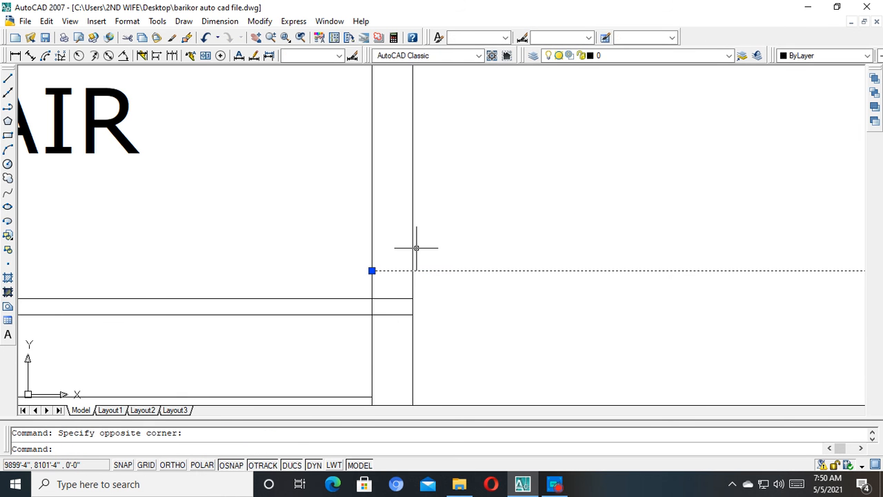
pyautogui.write('m')
pyautogui.press('Return')
pyautogui.click(371, 271)
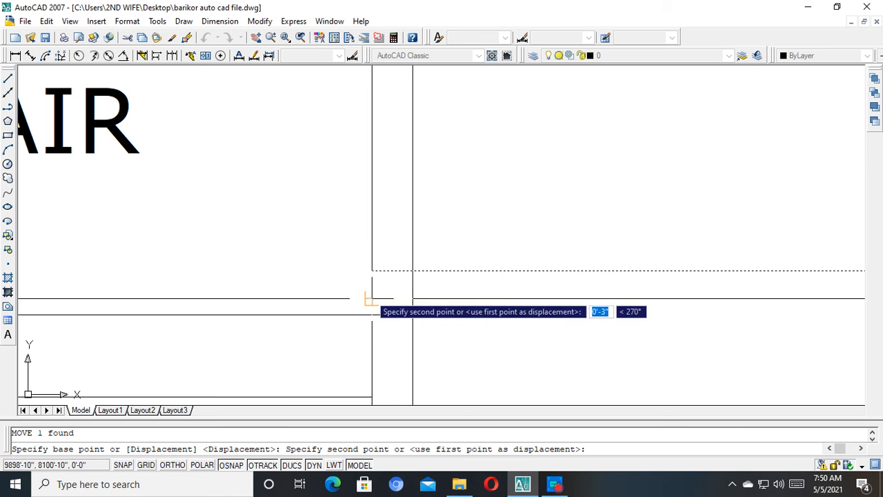
pyautogui.click(359, 299)
pyautogui.press('Escape')
pyautogui.click(357, 308)
pyautogui.click(309, 266)
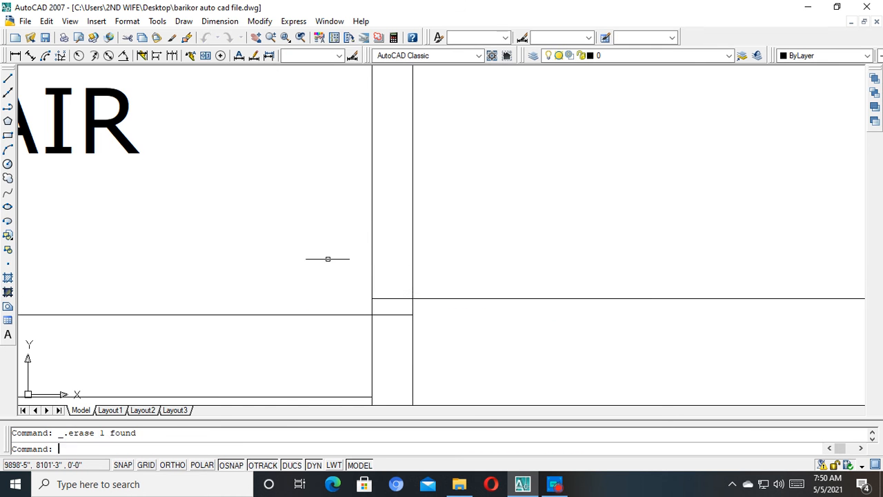
# Trim the part of the room line that lies between the two lines of the staircase's right wall.
pyautogui.scroll(-4, 400, 259)
pyautogui.write('tr')
pyautogui.press('Return')
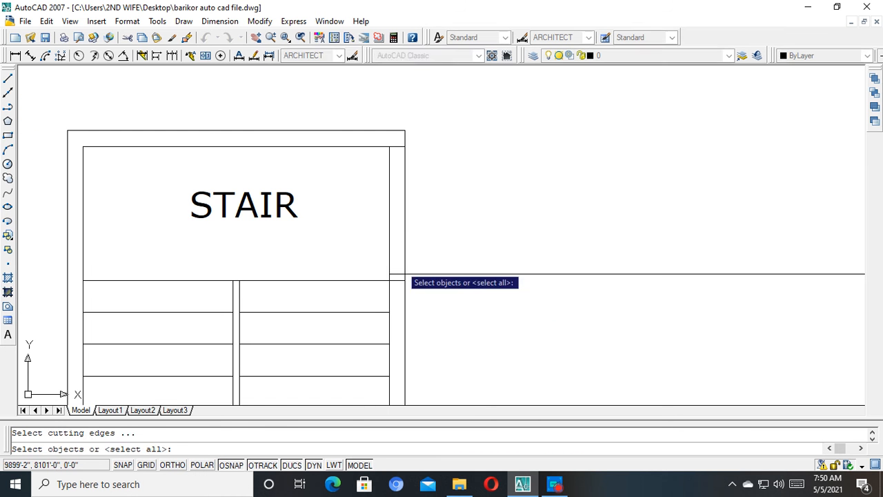
pyautogui.press('Return')
pyautogui.scroll(3, 412, 280)
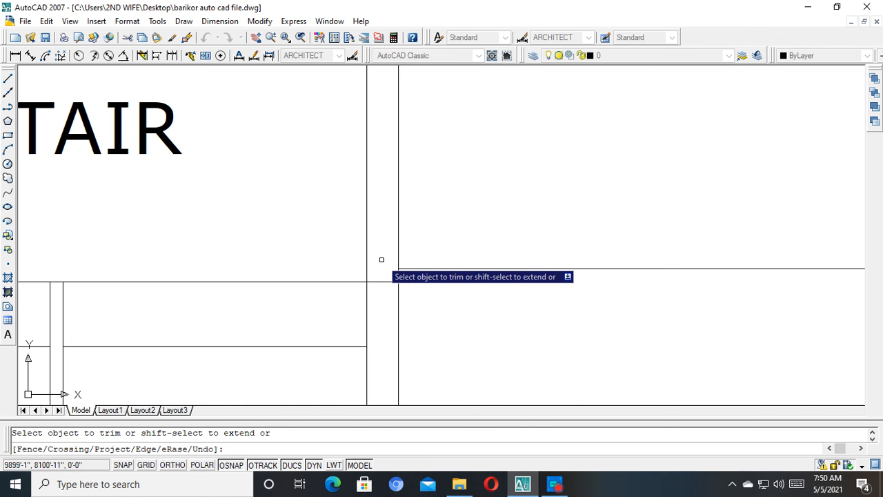
pyautogui.scroll(-5, 387, 257)
pyautogui.moveTo(443, 276); pyautogui.dragTo(418, 176, button='middle')
pyautogui.press('Escape')
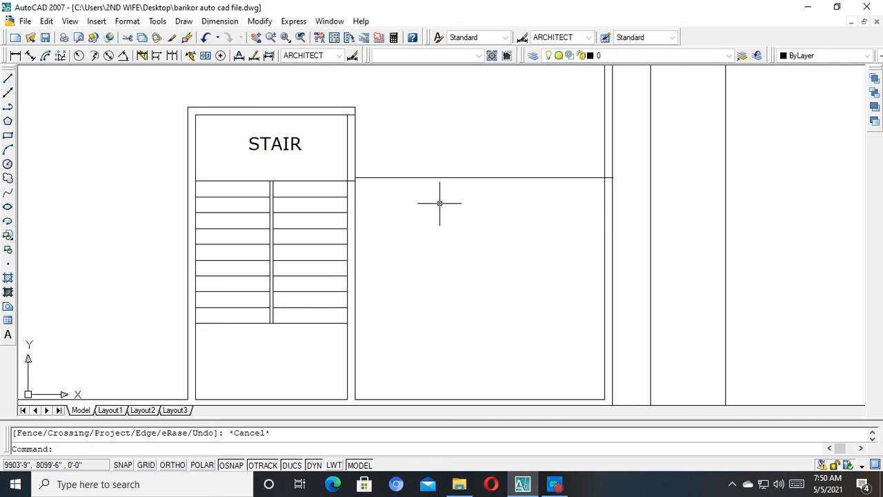
pyautogui.press('Escape')
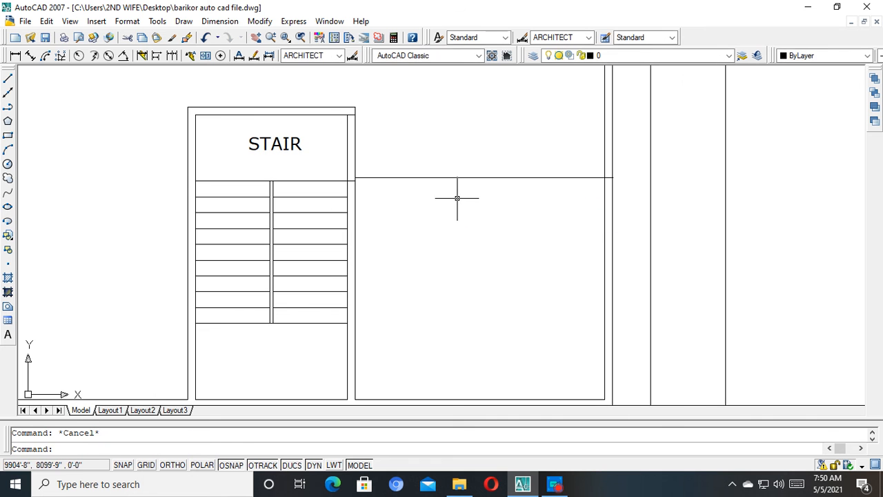
# Measure the room's depth along the right outer wall from its lower inner corner to the room line and erase the dimension.
pyautogui.click(15, 55)
pyautogui.scroll(2, 591, 367)
pyautogui.moveTo(593, 366); pyautogui.dragTo(590, 336, button='middle')
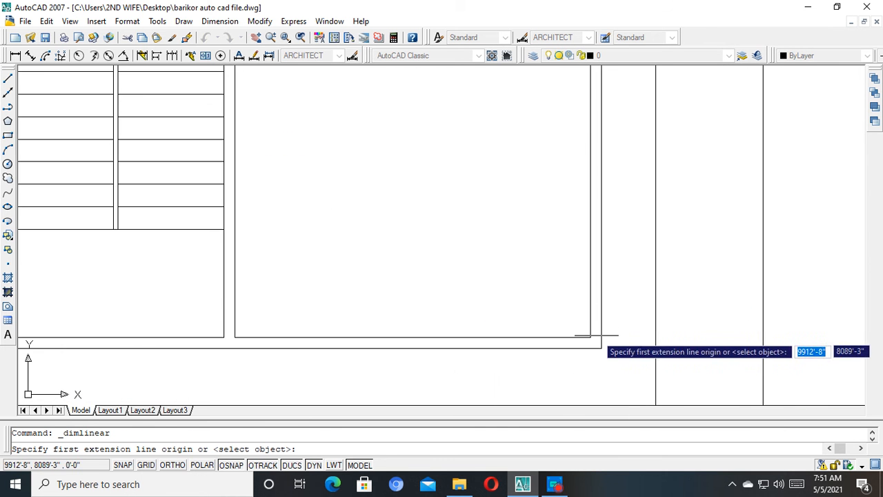
pyautogui.click(590, 336)
pyautogui.moveTo(591, 97); pyautogui.dragTo(591, 248, button='middle')
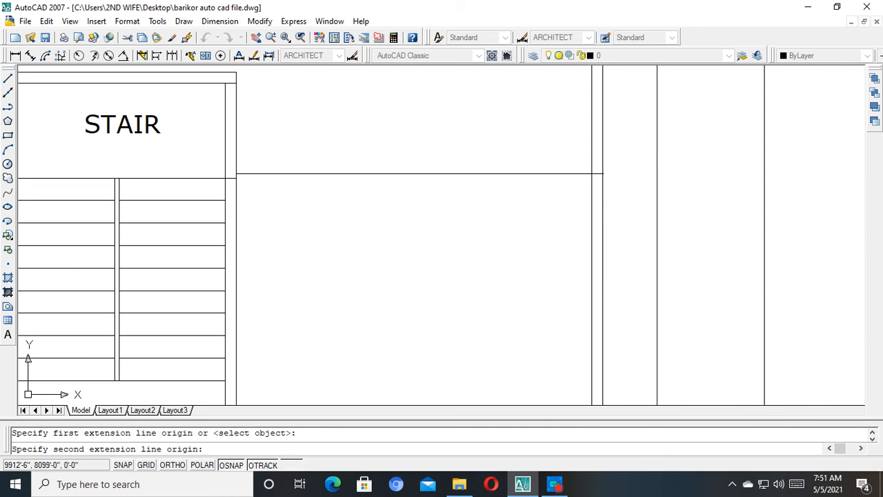
pyautogui.click(591, 173)
pyautogui.click(527, 212)
pyautogui.press('Escape')
pyautogui.moveTo(534, 245); pyautogui.dragTo(534, 188, button='middle')
pyautogui.click(535, 187)
pyautogui.click(483, 235)
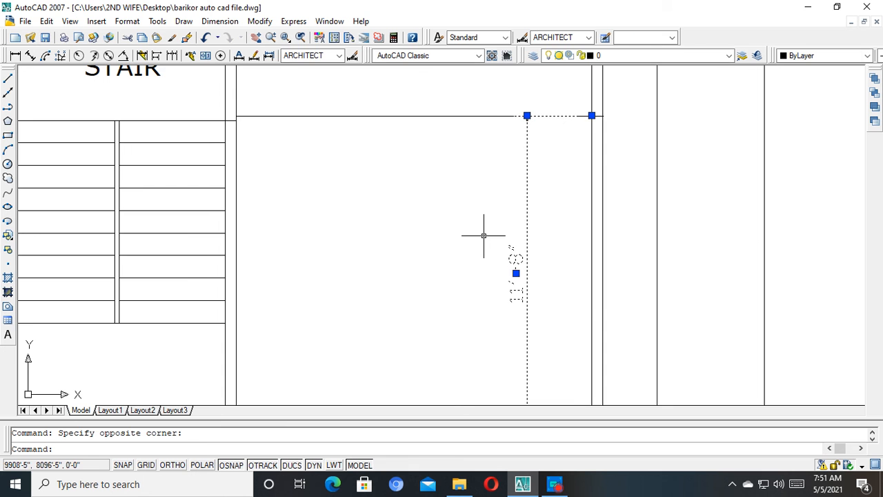
pyautogui.press('Delete')
pyautogui.press('Escape')
# Offset the inner line of the room's lower wall 10' upward, between the staircase and the right outer wall.
pyautogui.scroll(-1, 483, 235)
pyautogui.write('o')
pyautogui.press('Return')
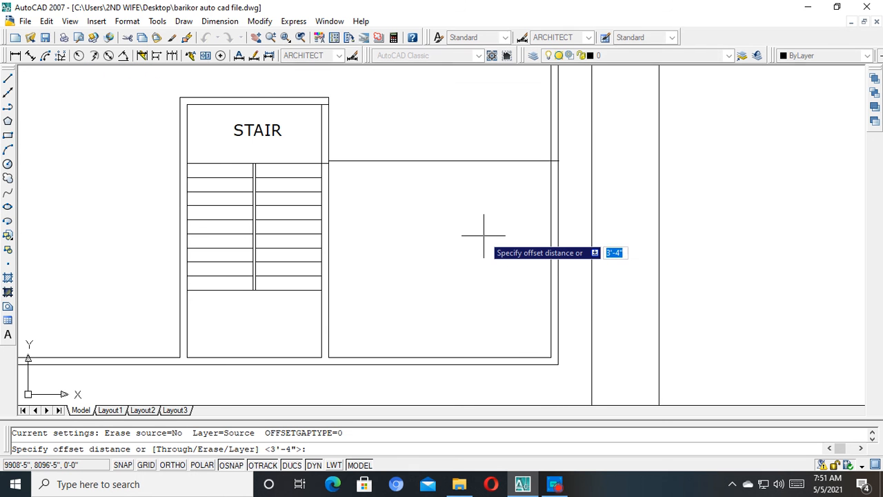
pyautogui.write('10')
pyautogui.press('Return')
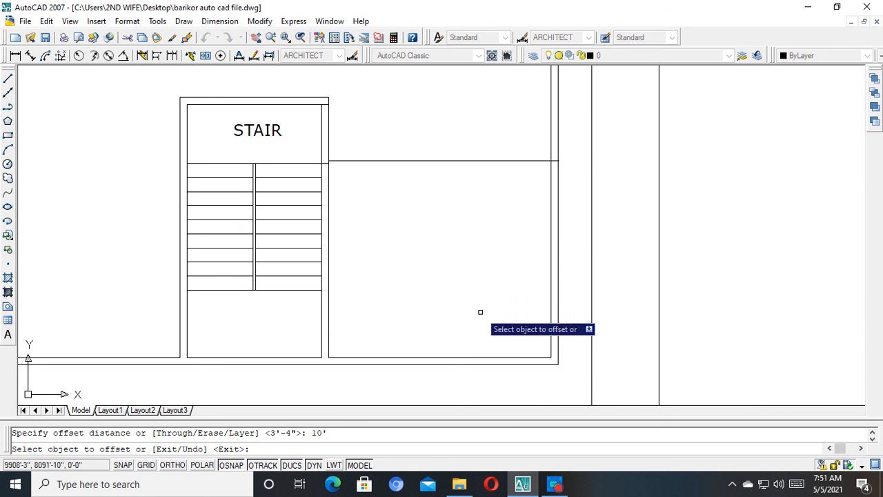
pyautogui.click(482, 358)
pyautogui.click(453, 191)
pyautogui.press('Escape')
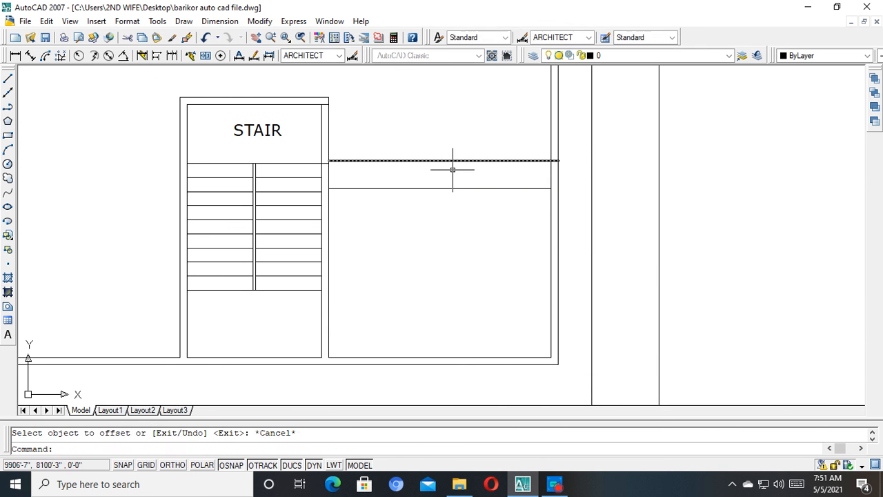
# Erase the upper of the two horizontal room lines between the staircase and the right outer wall.
pyautogui.moveTo(453, 167); pyautogui.dragTo(426, 142)
pyautogui.press('Delete')
pyautogui.moveTo(426, 140); pyautogui.dragTo(472, 204, button='middle')
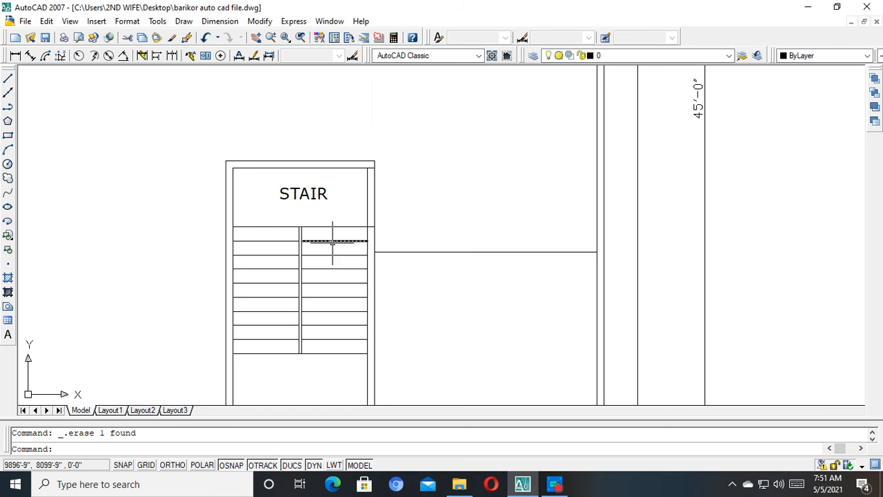
# Trim the end of the top stair-tread line where it crosses the staircase's right wall.
pyautogui.press('Escape')
pyautogui.scroll(3, 349, 239)
pyautogui.write('tr')
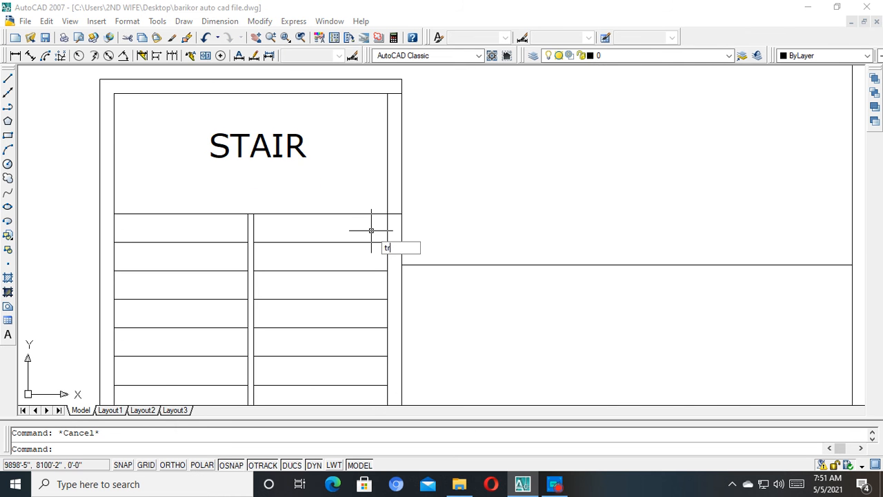
pyautogui.press('Return')
pyautogui.press('Return')
pyautogui.scroll(6, 391, 223)
pyautogui.click(404, 215)
pyautogui.click(391, 134)
pyautogui.scroll(-6, 393, 145)
pyautogui.scroll(-6, 406, 225)
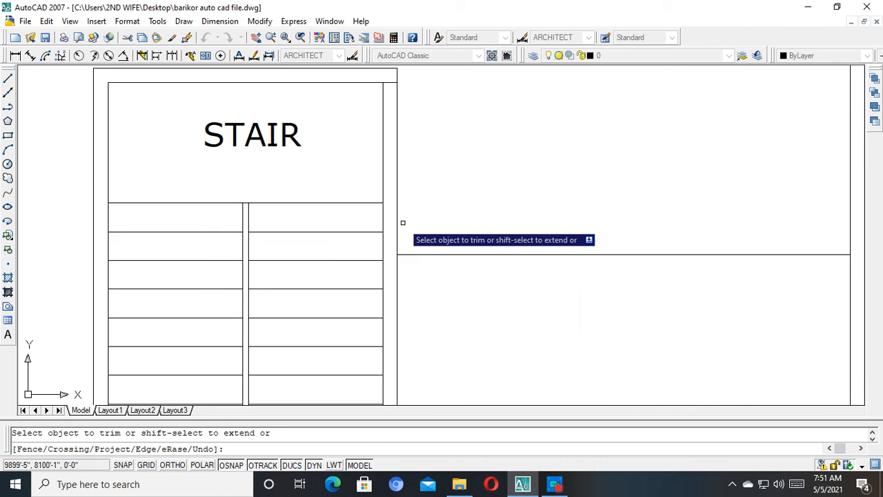
pyautogui.press('Escape')
# Offset the remaining room line 5" upward to form the room's upper wall.
pyautogui.scroll(3, 427, 229)
pyautogui.write('o')
pyautogui.press('Return')
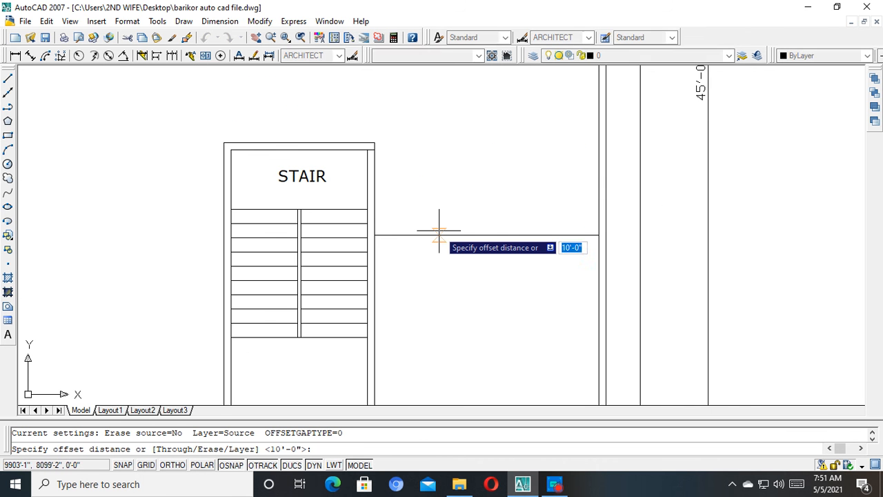
pyautogui.write('5')
pyautogui.press('Return')
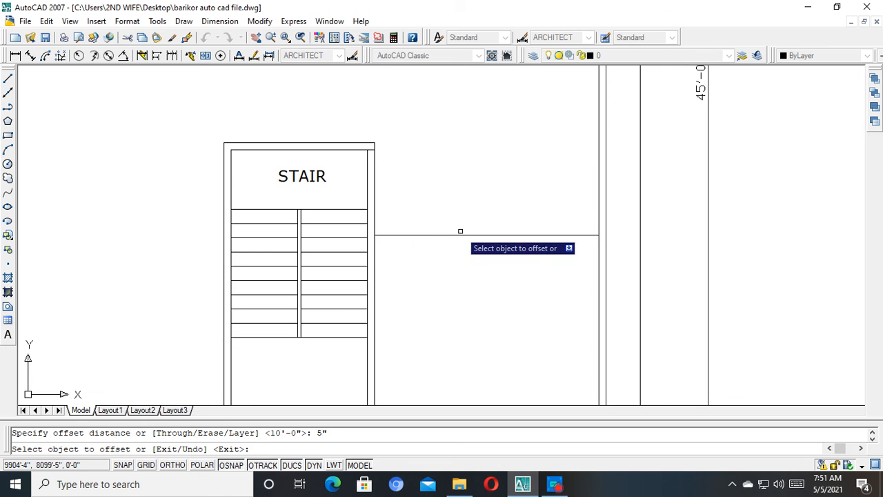
pyautogui.click(455, 235)
pyautogui.click(433, 202)
pyautogui.moveTo(364, 199); pyautogui.dragTo(351, 222, button='middle')
pyautogui.scroll(3, 351, 222)
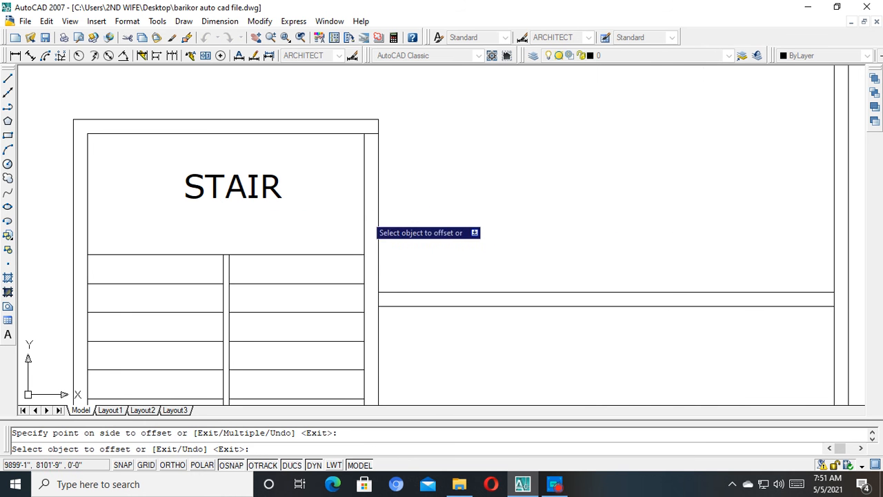
pyautogui.press('Escape')
# Try to offset the inner line of the staircase's top wall downward by 440'.
pyautogui.write('o')
pyautogui.press('Return')
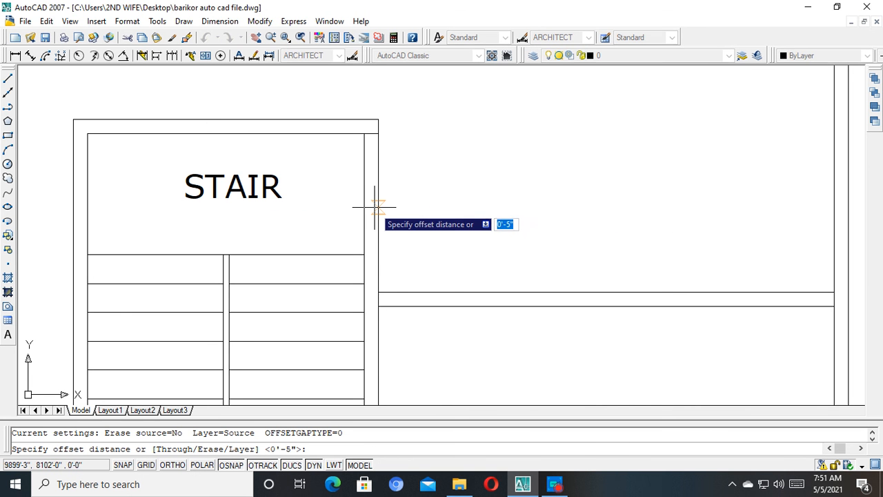
pyautogui.write('44')
pyautogui.press('Return')
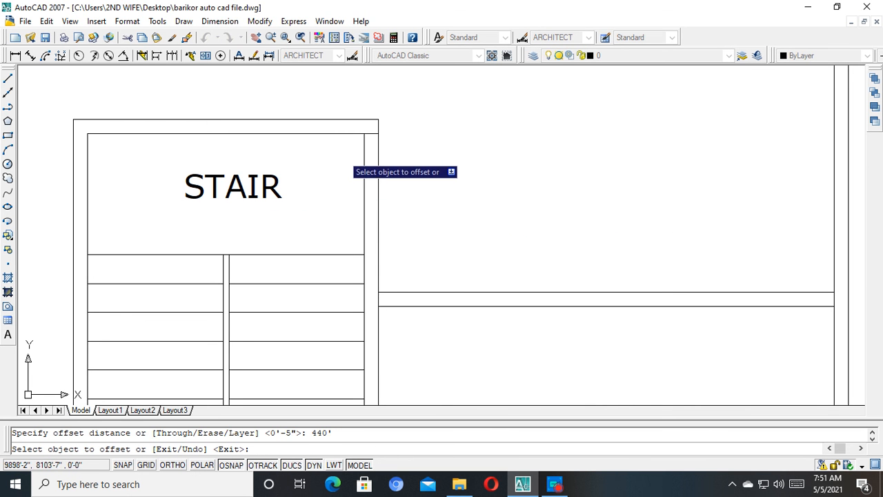
pyautogui.click(343, 134)
pyautogui.click(342, 186)
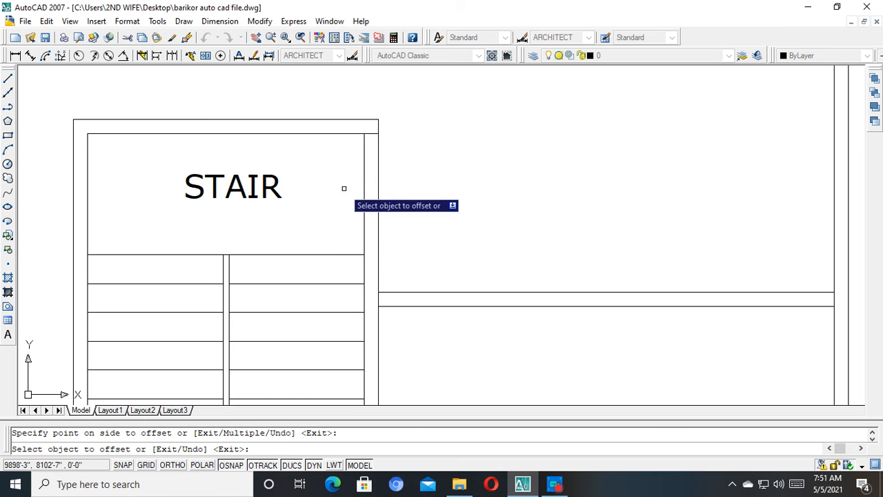
pyautogui.click(343, 136)
pyautogui.press('Escape')
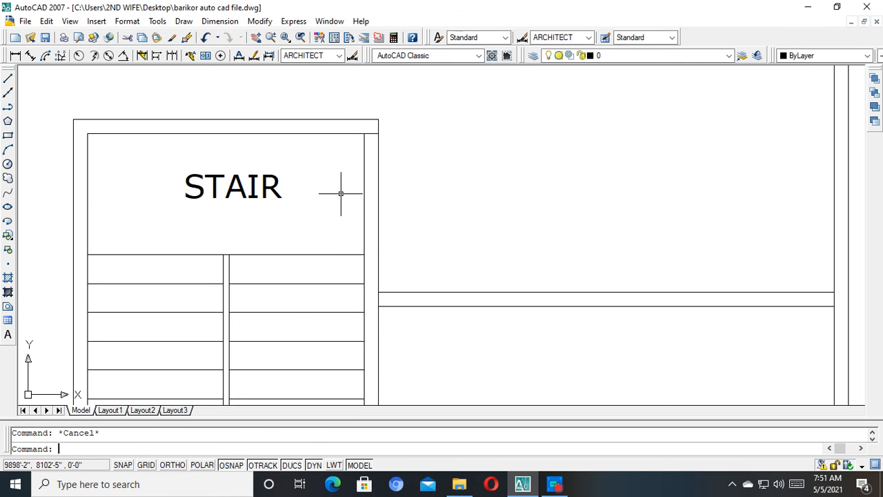
# Offset the inner line of the staircase's top wall 40" downward as a guide for the door opening.
pyautogui.press('Return')
pyautogui.write('40')
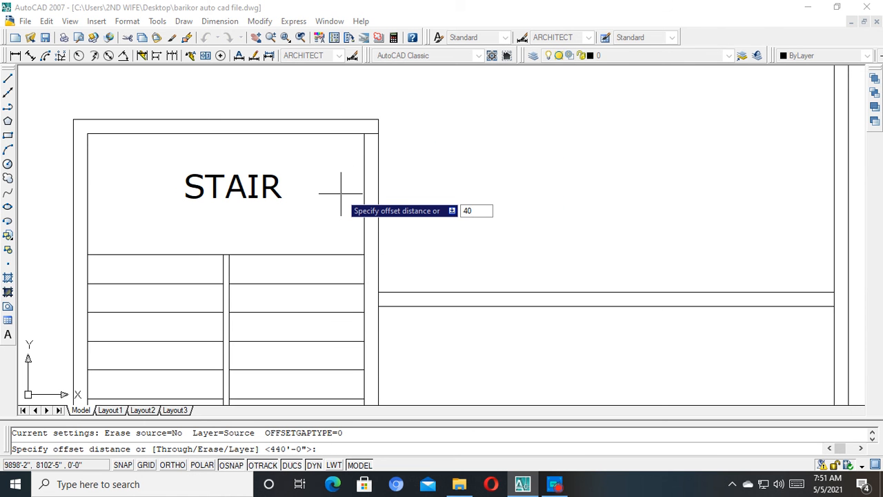
pyautogui.write('"')
pyautogui.press('Return')
pyautogui.click(341, 134)
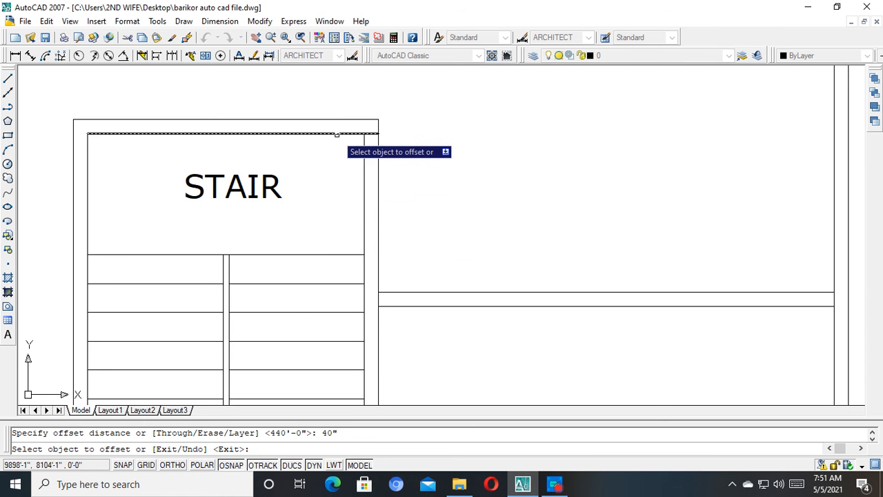
pyautogui.click(346, 209)
pyautogui.press('Escape')
pyautogui.press('Escape')
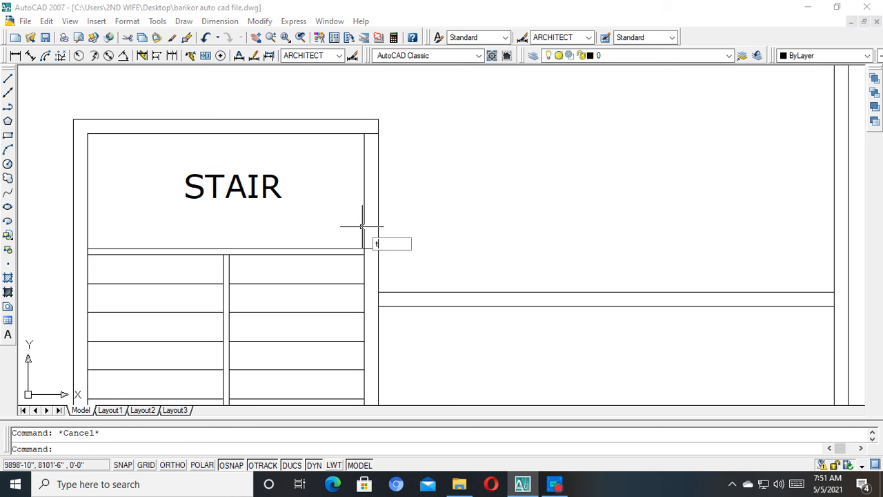
# Open the staircase's right wall between the top wall and the 40" guide line by trimming the wall lines and erasing the leftover stubs.
pyautogui.write('tr')
pyautogui.press('Return')
pyautogui.press('Return')
pyautogui.click(412, 173)
pyautogui.click(321, 199)
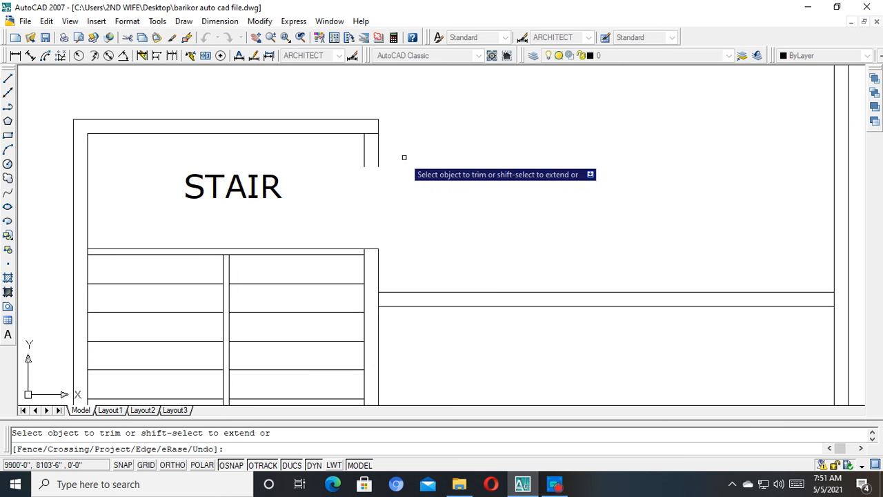
pyautogui.press('Escape')
pyautogui.click(386, 153)
pyautogui.click(348, 172)
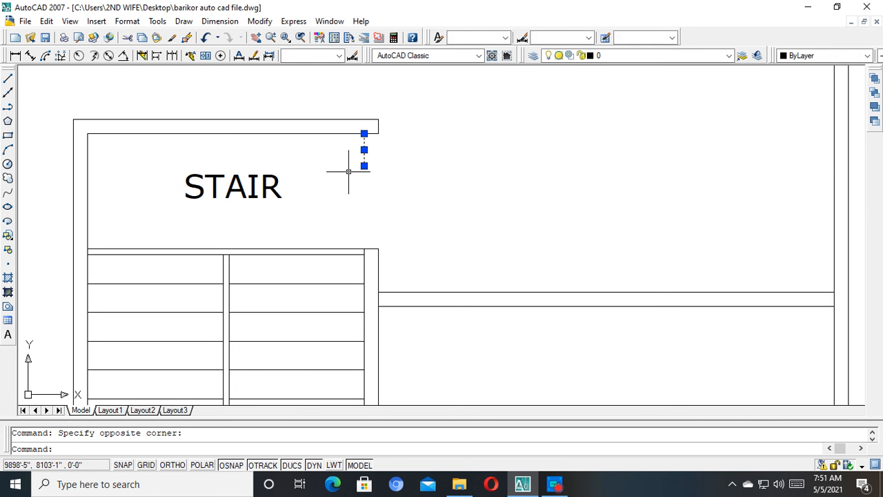
pyautogui.press('Delete')
# Erase the 40" guide line and close the upper end of the staircase's right wall with a short line.
pyautogui.scroll(3, 332, 237)
pyautogui.click(342, 208)
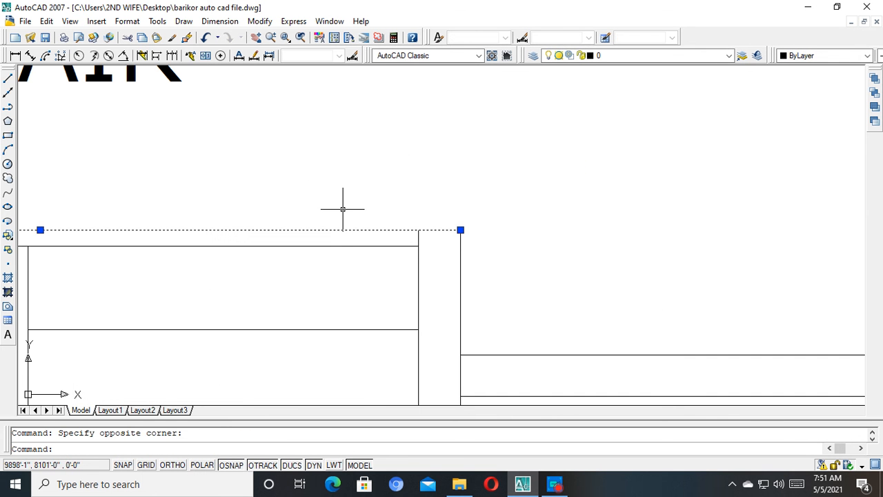
pyautogui.scroll(-3, 428, 230)
pyautogui.scroll(2, 415, 229)
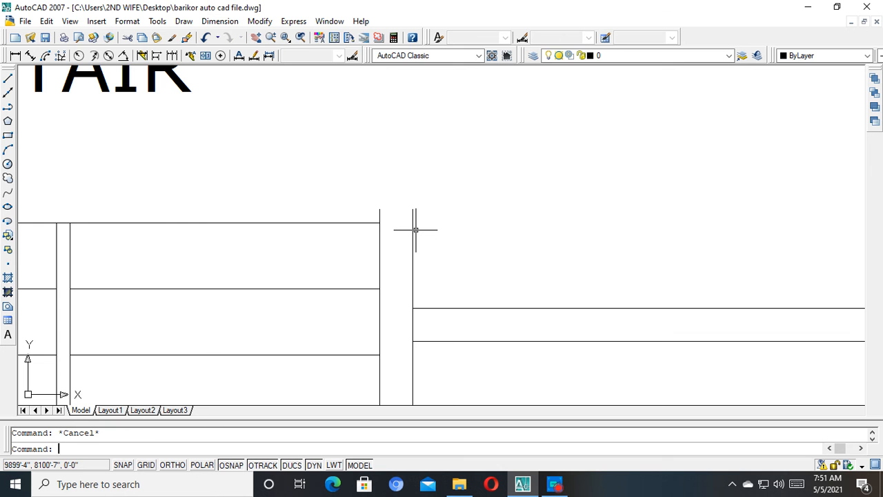
pyautogui.write('l')
pyautogui.press('Return')
pyautogui.click(379, 209)
pyautogui.click(412, 209)
pyautogui.press('Escape')
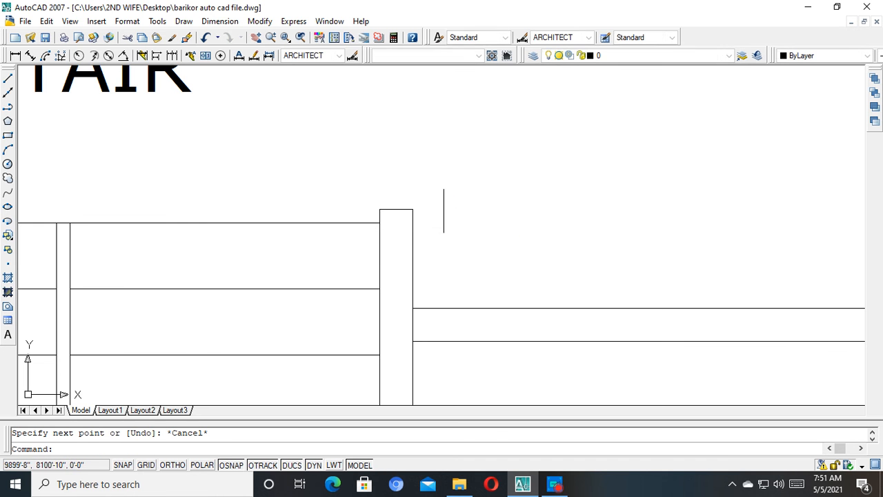
pyautogui.scroll(-3, 471, 242)
pyautogui.moveTo(536, 266); pyautogui.dragTo(451, 272, button='middle')
pyautogui.scroll(1, 304, 225)
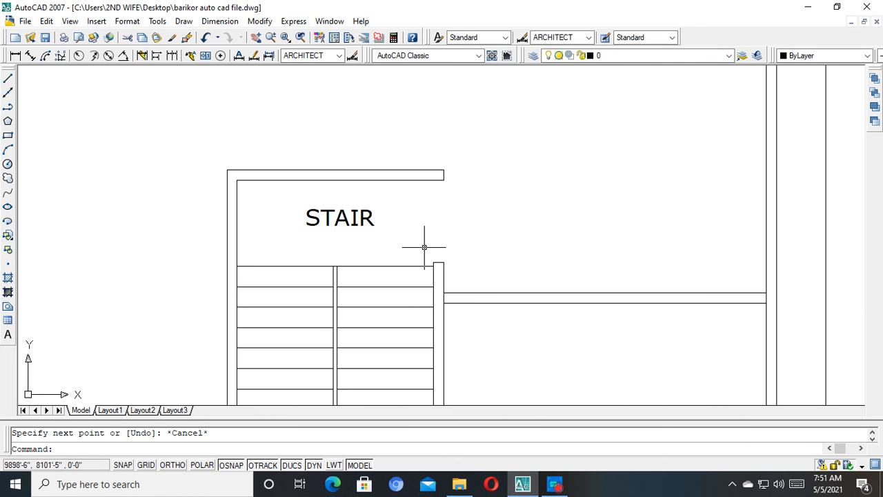
pyautogui.moveTo(536, 300)
pyautogui.mouseDown(button='middle')
pyautogui.moveTo(478, 238)
pyautogui.moveTo(499, 248)
pyautogui.moveTo(443, 248)
pyautogui.mouseUp(button='middle')
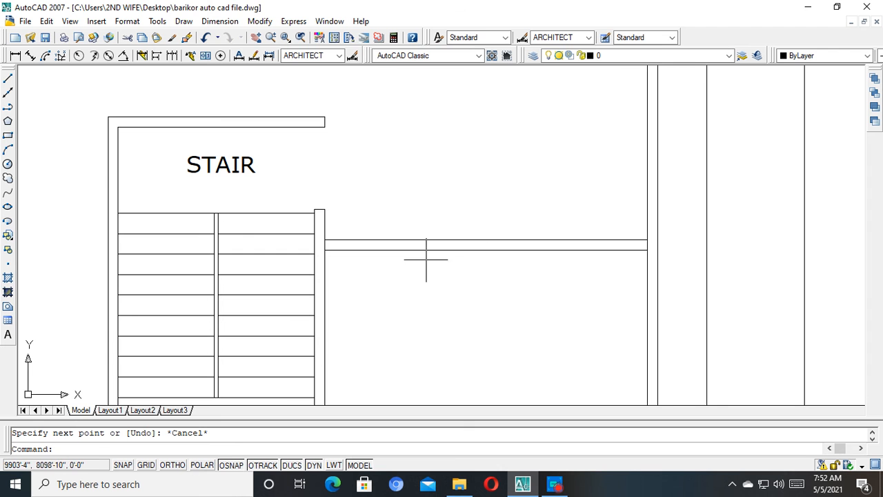
pyautogui.write('l')
pyautogui.press('Return')
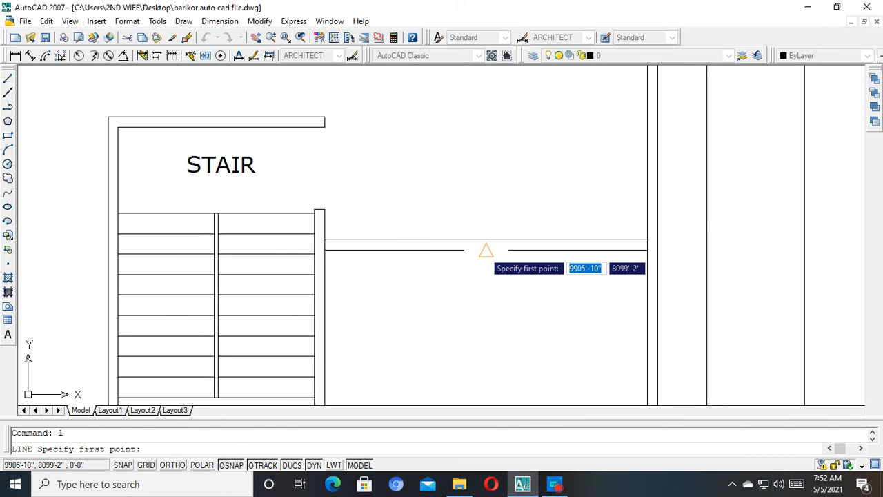
pyautogui.click(487, 249)
pyautogui.click(489, 211)
pyautogui.press('Escape')
pyautogui.click(511, 209)
pyautogui.click(438, 220)
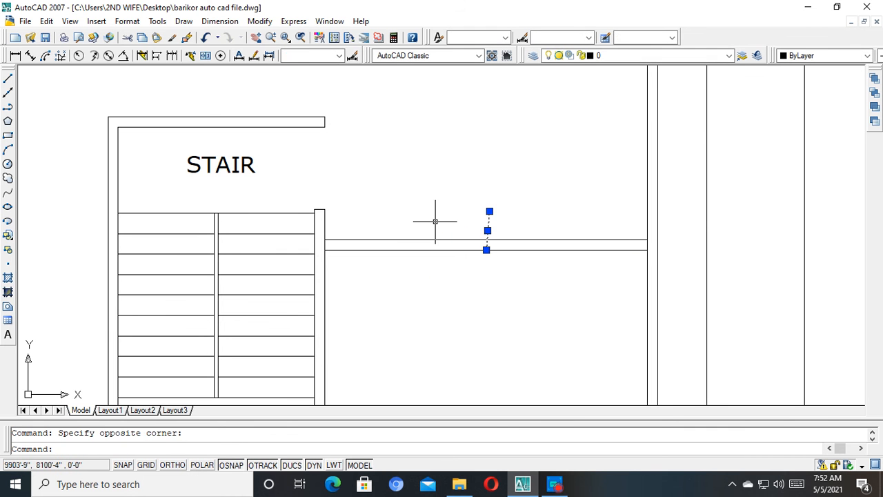
pyautogui.press('Delete')
# With Ortho on, draw a vertical line upward from the midpoint of the lower line of the room's upper wall, crossing the wall.
pyautogui.write('l')
pyautogui.press('Return')
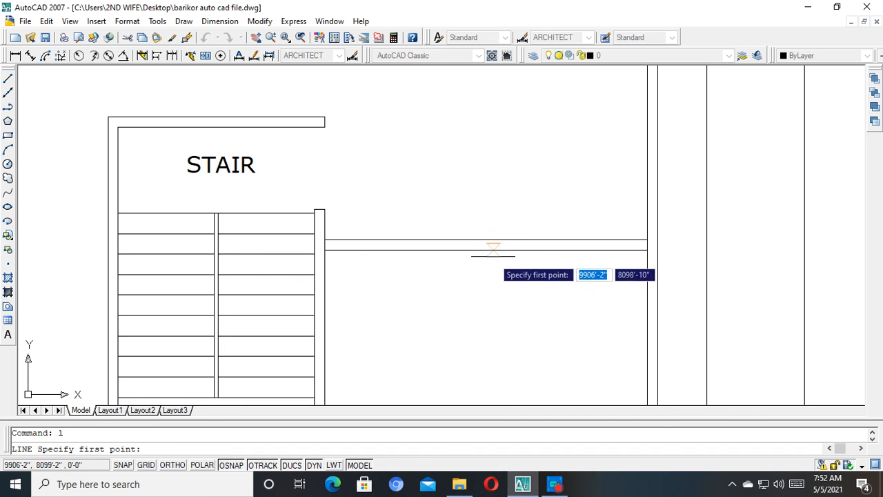
pyautogui.click(486, 249)
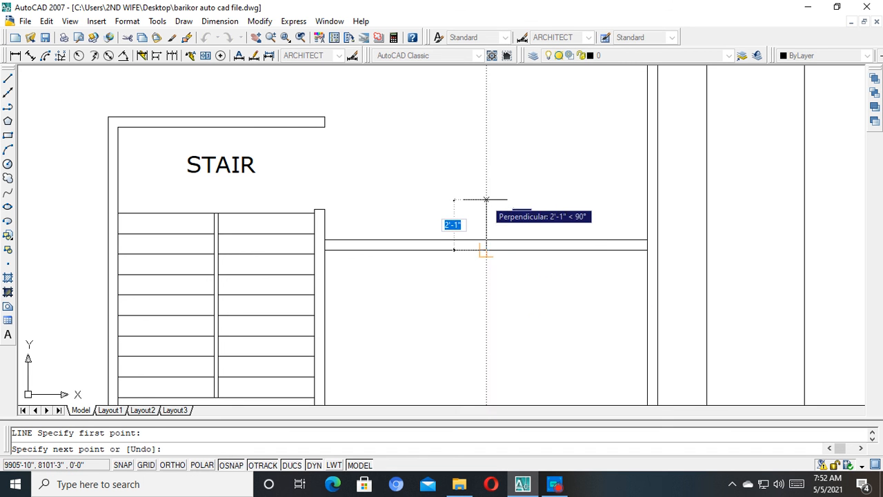
pyautogui.press('F8')
pyautogui.click(486, 181)
pyautogui.press('Escape')
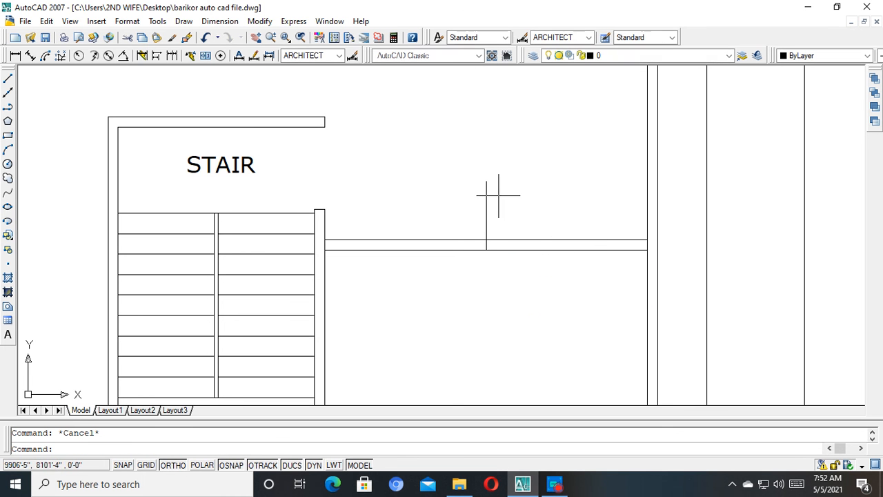
# Move the vertical line horizontally along the room's upper wall toward the staircase.
pyautogui.scroll(2, 507, 229)
pyautogui.click(524, 181)
pyautogui.click(395, 203)
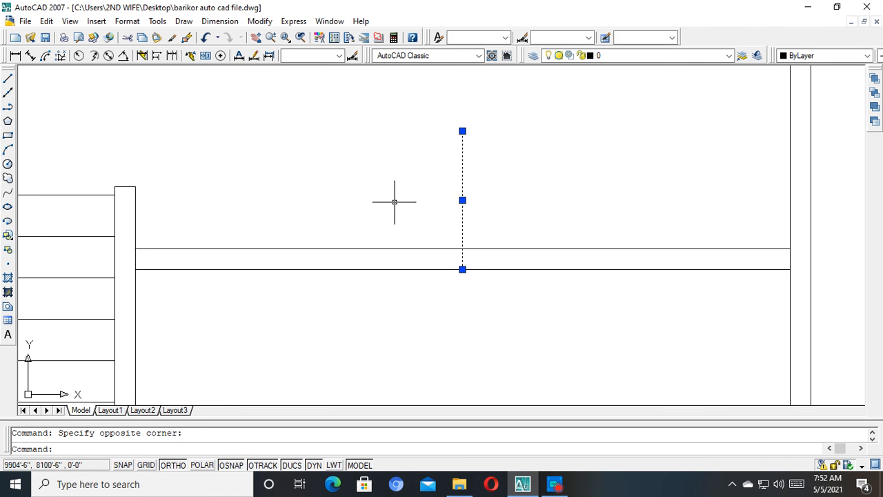
pyautogui.write('m')
pyautogui.press('Return')
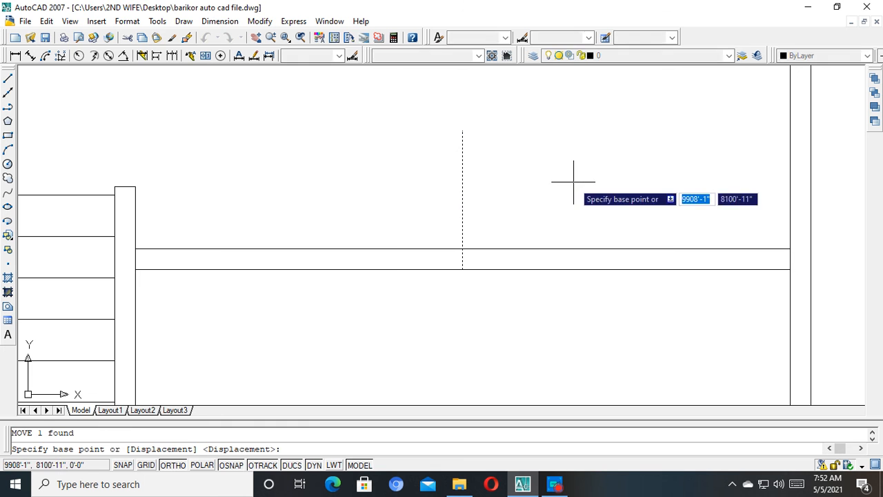
pyautogui.click(580, 180)
pyautogui.click(514, 174)
pyautogui.press('Escape')
pyautogui.click(447, 183)
pyautogui.click(407, 192)
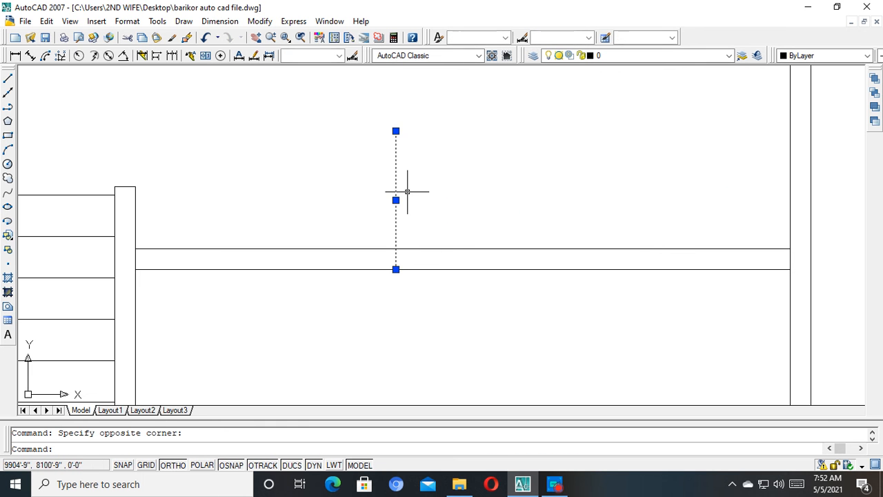
pyautogui.write('m')
pyautogui.press('Return')
pyautogui.press('Escape')
pyautogui.click(439, 186)
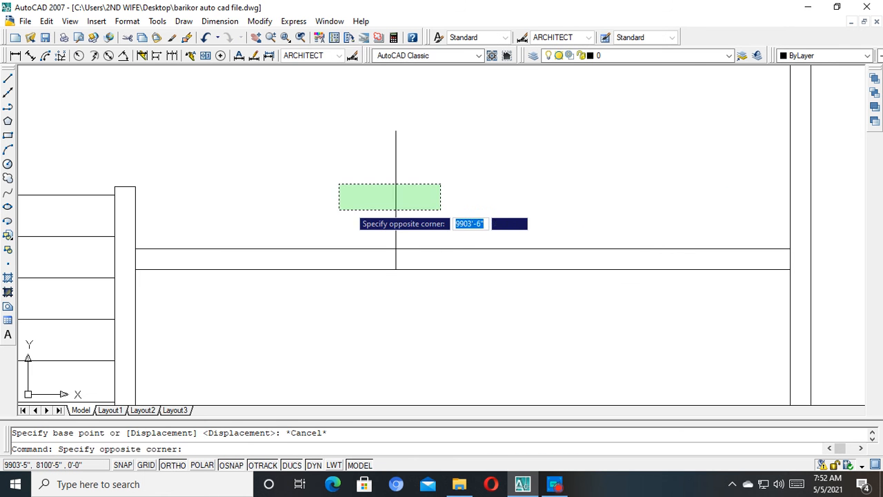
pyautogui.press('Escape')
# Offset the vertical line 4' to the right to mark the other side of the opening.
pyautogui.write('o')
pyautogui.press('Return')
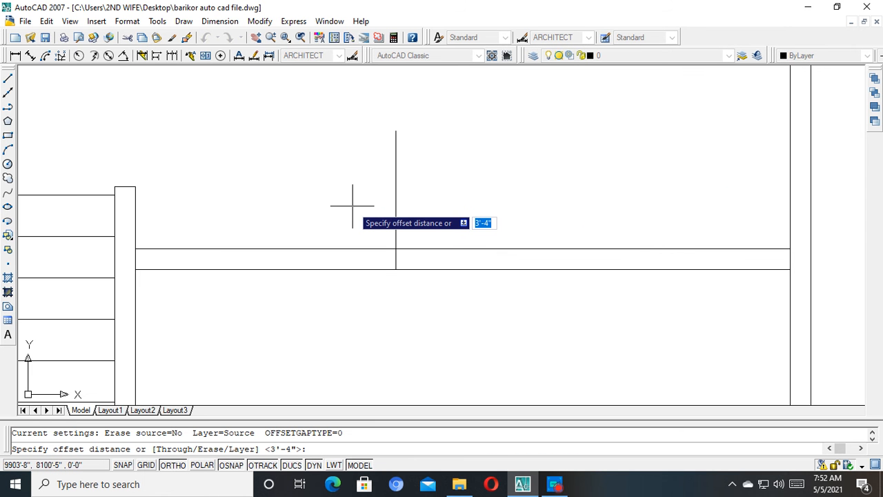
pyautogui.write('4')
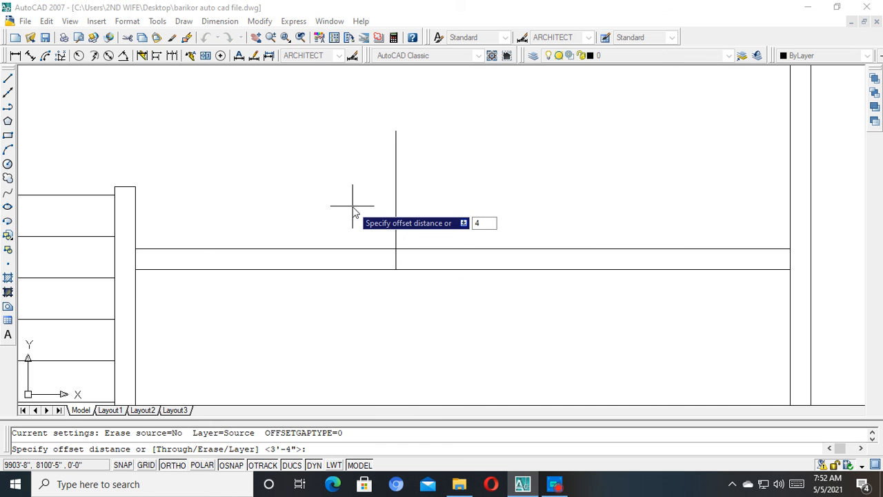
pyautogui.press('Return')
pyautogui.click(395, 211)
pyautogui.click(603, 196)
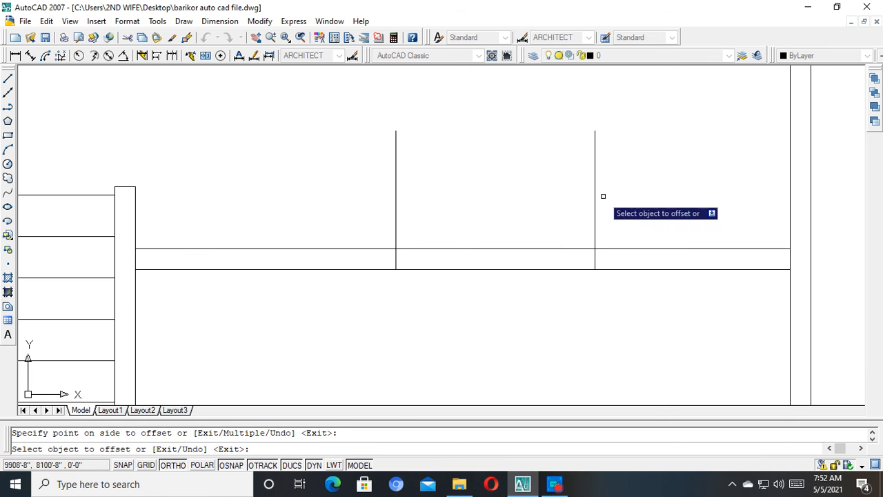
pyautogui.press('Escape')
# Move both vertical opening lines together slightly toward the staircase to position the opening in the room's upper wall.
pyautogui.click(663, 140)
pyautogui.click(354, 168)
pyautogui.scroll(-2, 400, 191)
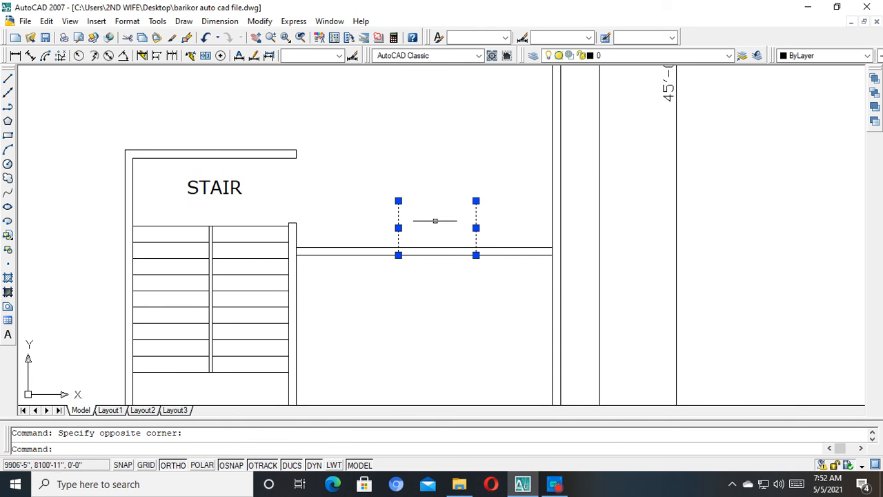
pyautogui.write('m')
pyautogui.press('Return')
pyautogui.click(481, 162)
pyautogui.click(475, 162)
pyautogui.press('Escape')
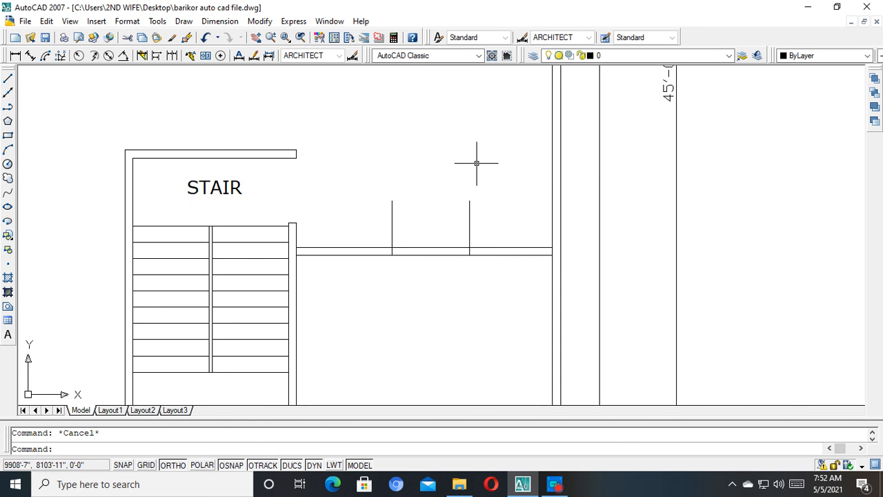
# Trim both lines of the room's upper wall between the two vertical opening lines.
pyautogui.write('tr')
pyautogui.press('Return')
pyautogui.press('Return')
pyautogui.click(443, 290)
pyautogui.click(433, 216)
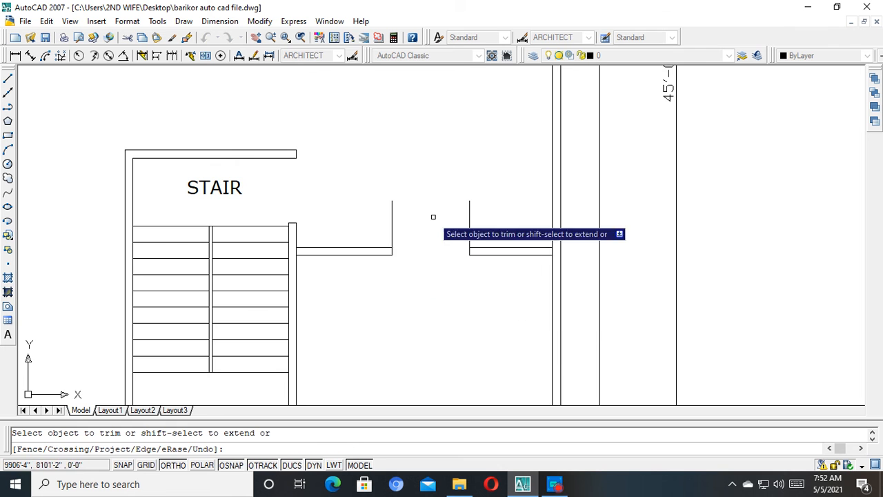
# Trim the ends of both vertical opening lines that project above the room's upper wall.
pyautogui.click(494, 181)
pyautogui.click(368, 233)
pyautogui.press('Escape')
# Extend both lines of the room's upper wall across the opening to close the gap.
pyautogui.scroll(-4, 517, 269)
pyautogui.scroll(3, 501, 217)
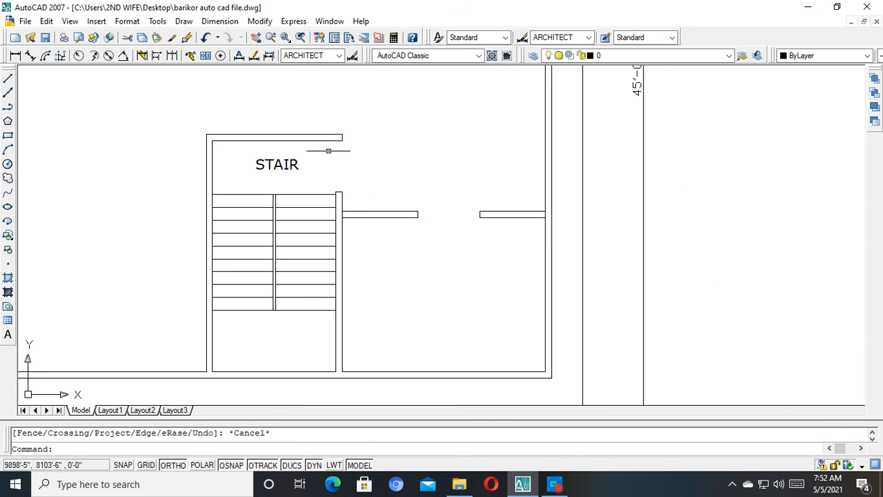
pyautogui.write('ex')
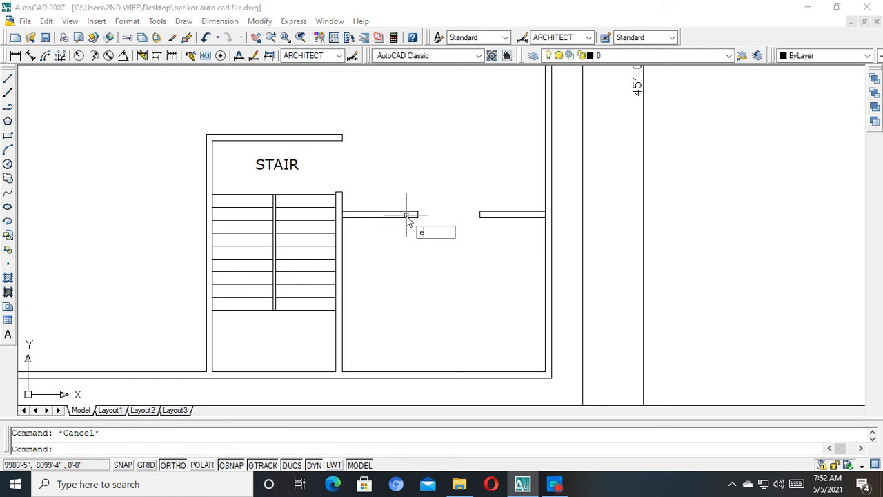
pyautogui.press('Return')
pyautogui.press('Return')
pyautogui.click(502, 265)
pyautogui.click(401, 172)
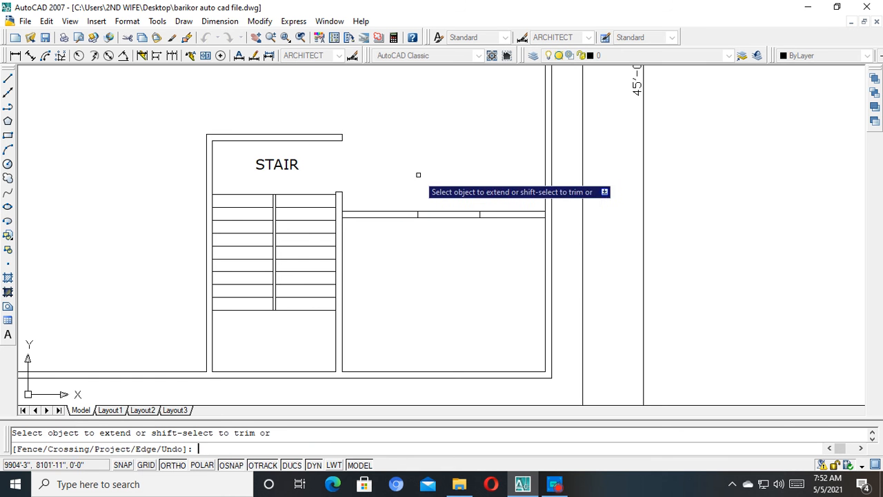
pyautogui.press('Escape')
# Erase the two short vertical opening lines left inside the room's upper wall.
pyautogui.click(386, 182)
pyautogui.click(530, 255)
pyautogui.press('Delete')
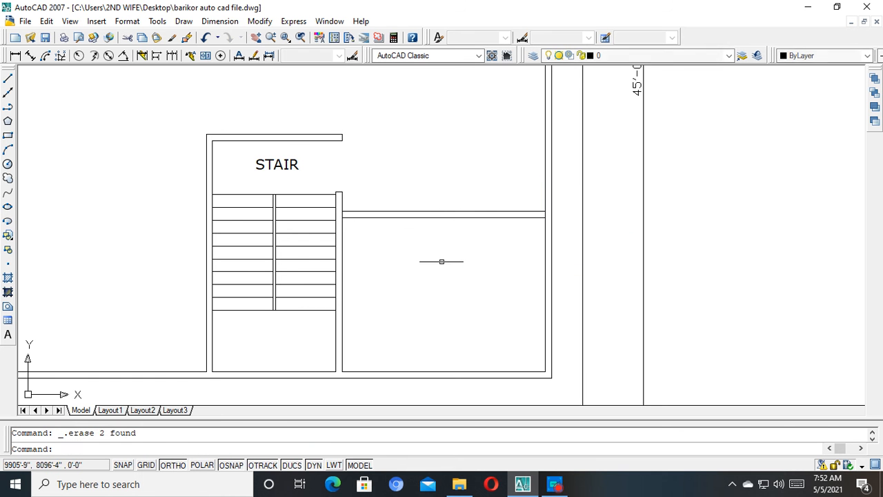
# Offset the right face of the staircase's right wall 40" to the right to mark a new opening.
pyautogui.write('o')
pyautogui.press('Return')
pyautogui.write('4')
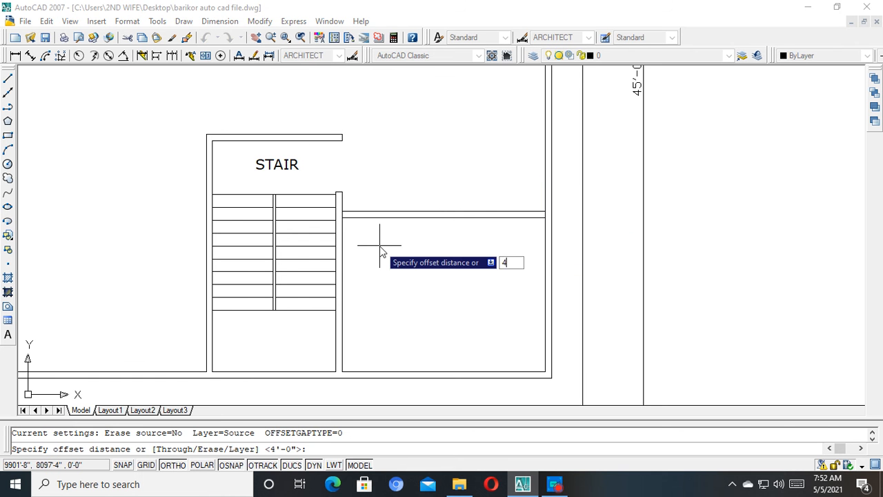
pyautogui.write('0')
pyautogui.press('Return')
pyautogui.scroll(6, 379, 244)
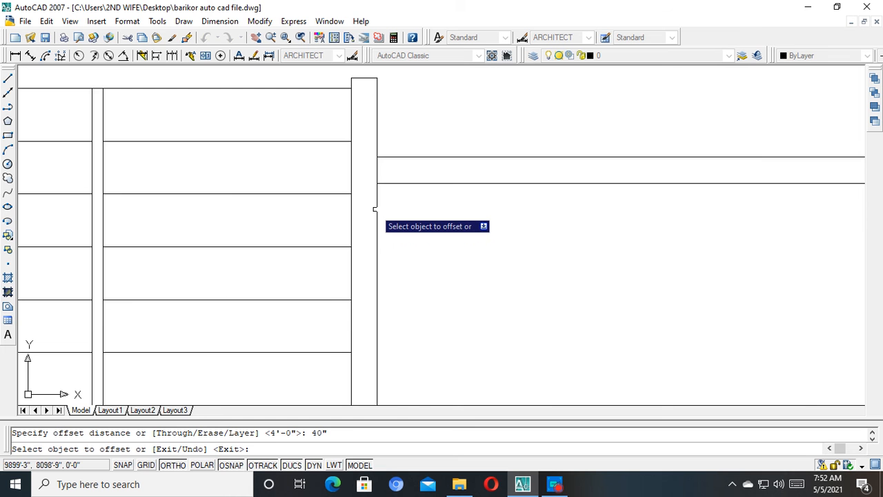
pyautogui.click(375, 208)
pyautogui.click(545, 234)
pyautogui.scroll(-5, 545, 234)
pyautogui.press('Escape')
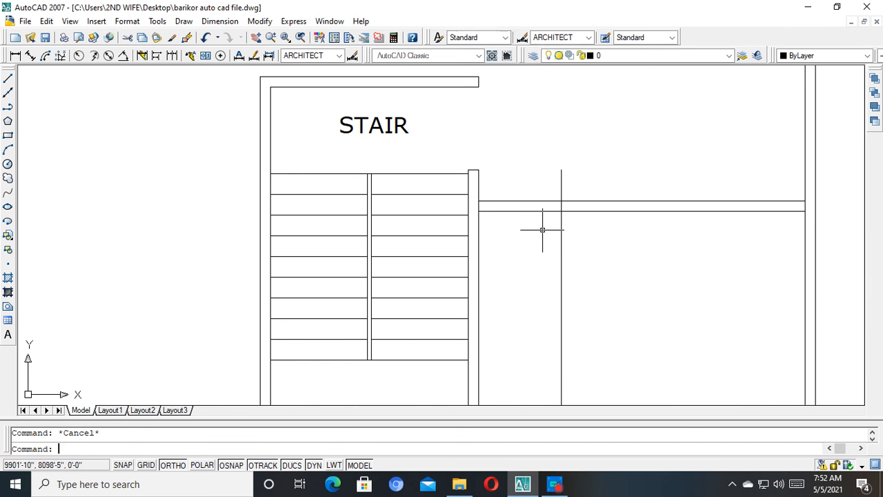
# Trim the room's upper wall between the staircase and the offset line, and trim that line above and below the wall.
pyautogui.write('tr')
pyautogui.press('Return')
pyautogui.press('Return')
pyautogui.click(537, 242)
pyautogui.click(516, 160)
pyautogui.click(582, 147)
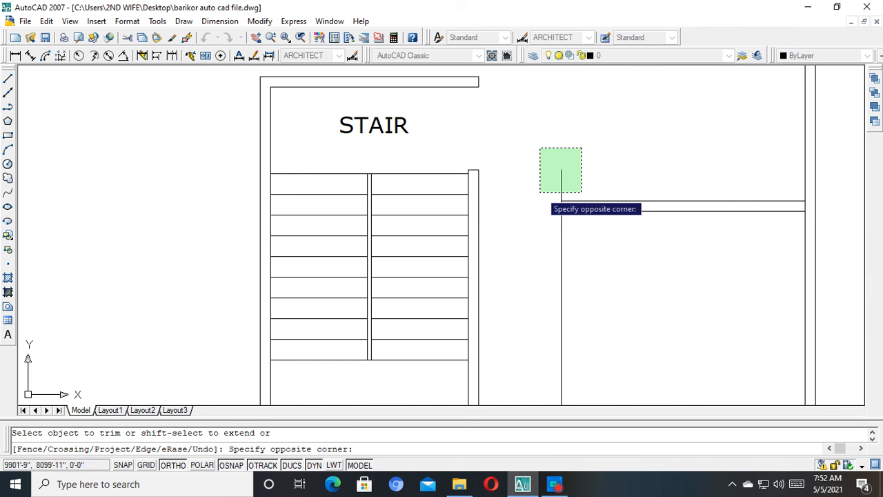
pyautogui.click(540, 194)
pyautogui.click(606, 248)
pyautogui.click(540, 333)
pyautogui.scroll(-4, 552, 324)
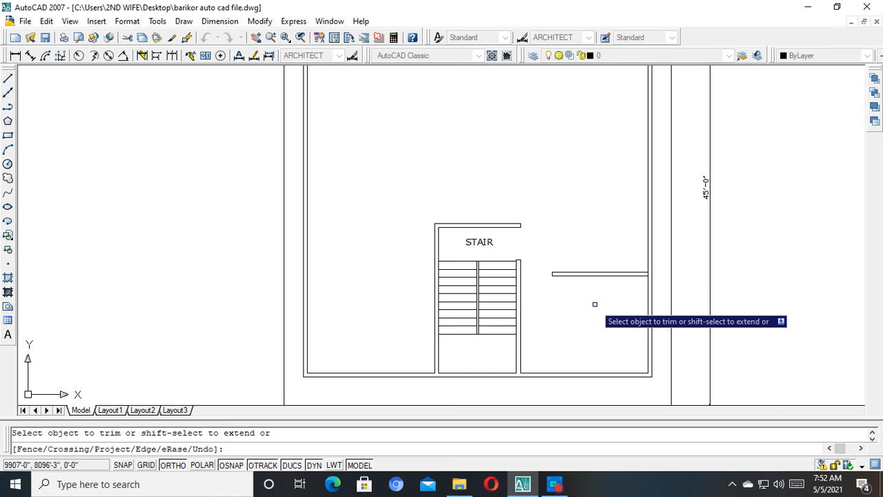
pyautogui.press('Escape')
pyautogui.scroll(3, 578, 272)
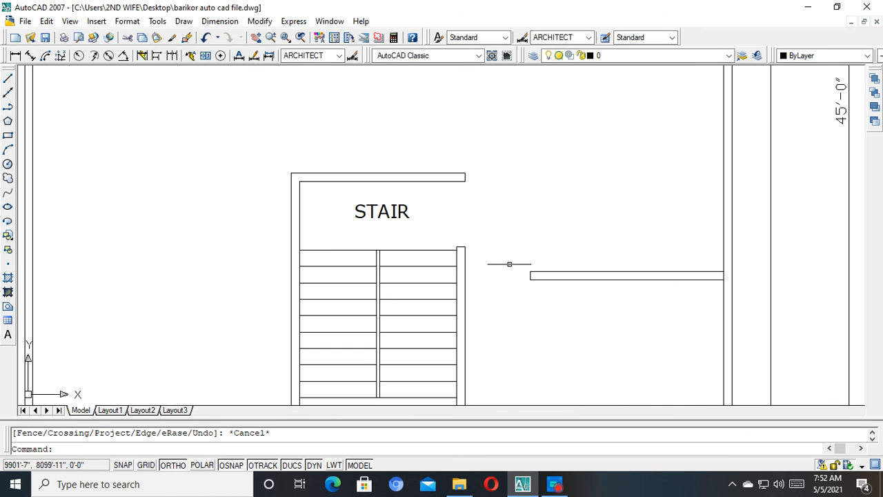
pyautogui.moveTo(517, 287); pyautogui.dragTo(501, 229, button='middle')
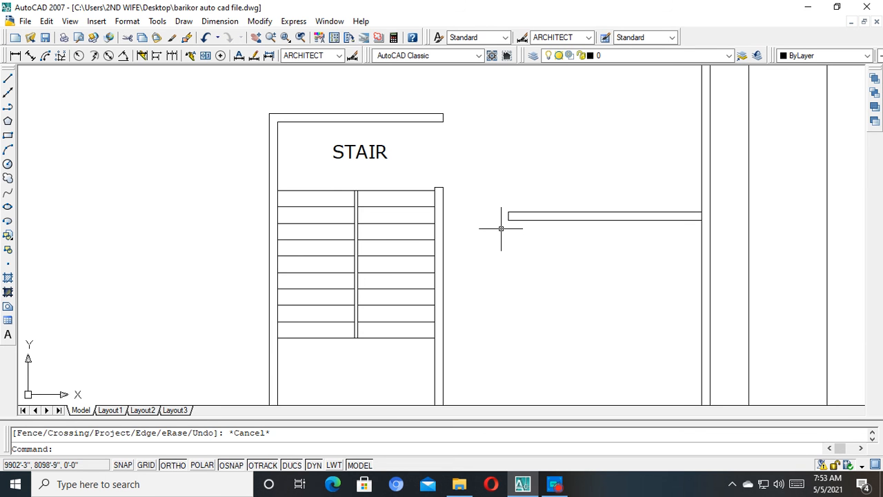
pyautogui.scroll(-2, 544, 270)
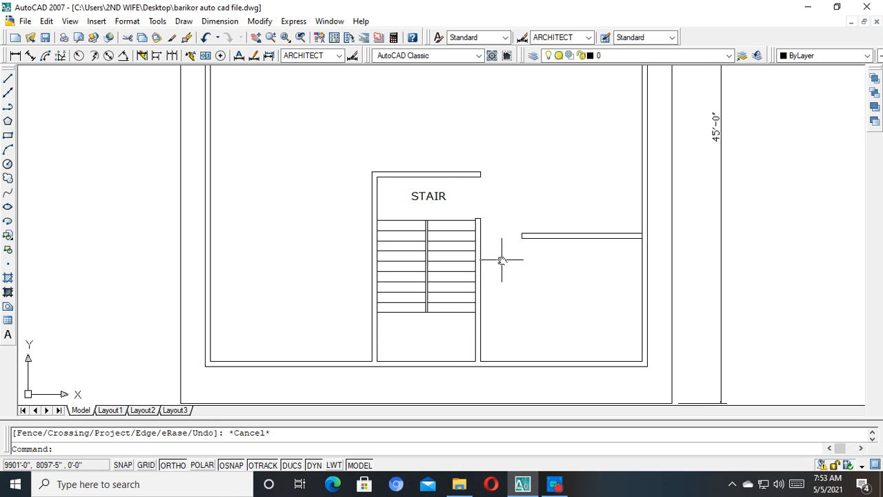
pyautogui.moveTo(501, 259); pyautogui.dragTo(503, 299, button='middle')
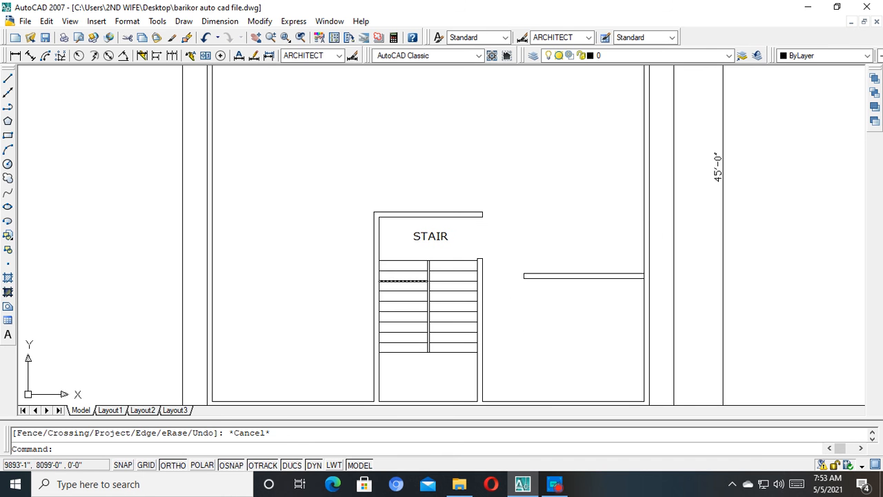
pyautogui.moveTo(405, 265)
pyautogui.mouseDown(button='middle')
pyautogui.moveTo(461, 182)
pyautogui.moveTo(521, 200)
pyautogui.mouseUp(button='middle')
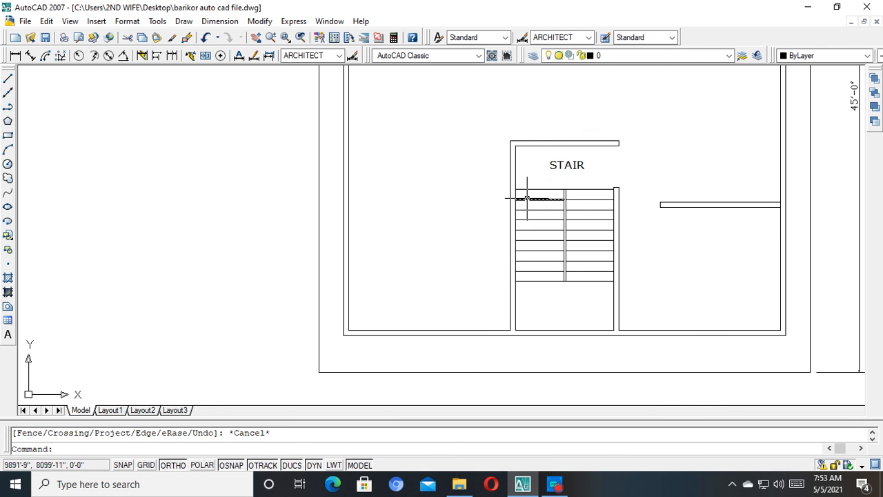
pyautogui.moveTo(569, 269); pyautogui.dragTo(514, 338, button='middle')
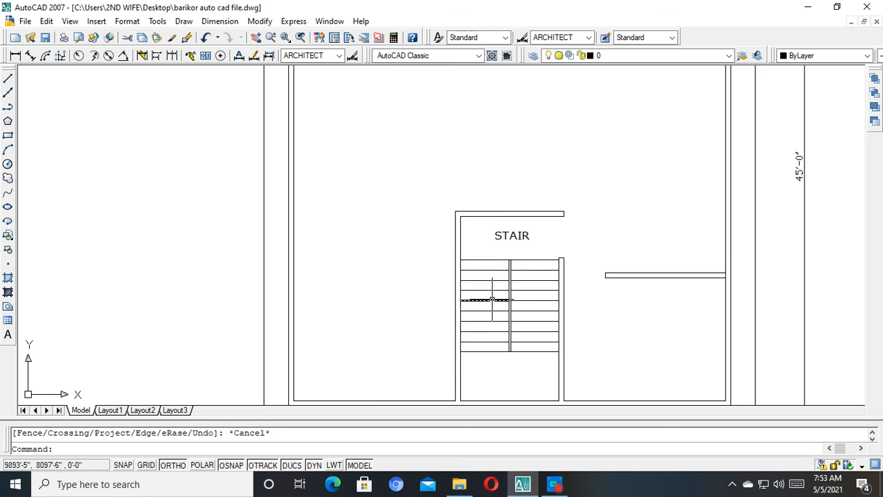
pyautogui.moveTo(492, 299); pyautogui.dragTo(497, 251, button='middle')
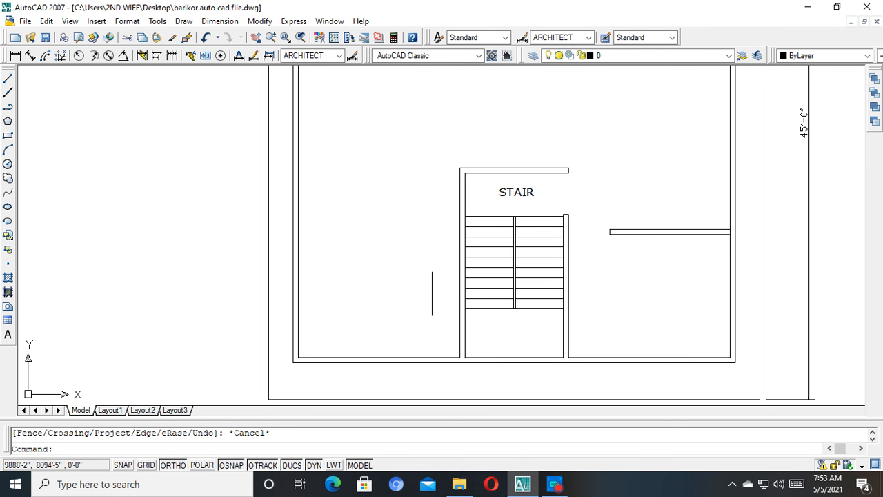
pyautogui.press('Escape')
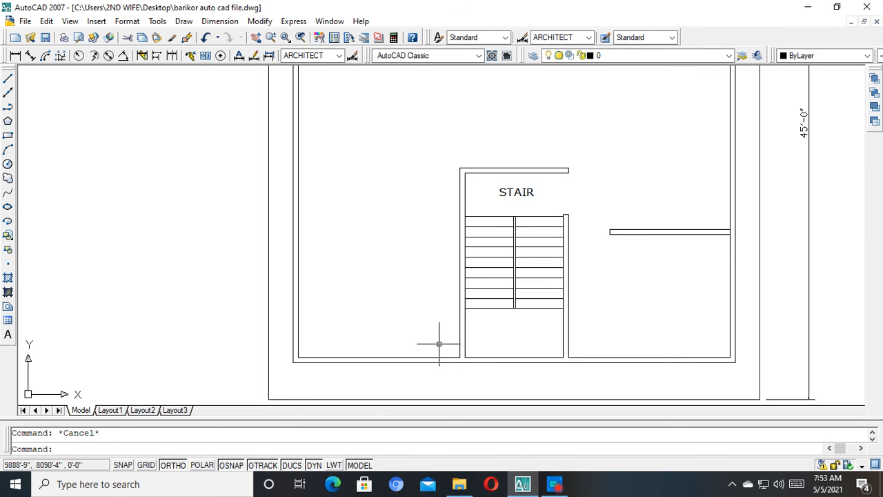
# Offset the inner line of the lower outer wall, left of the staircase, 25" upward.
pyautogui.moveTo(438, 343); pyautogui.dragTo(426, 276, button='middle')
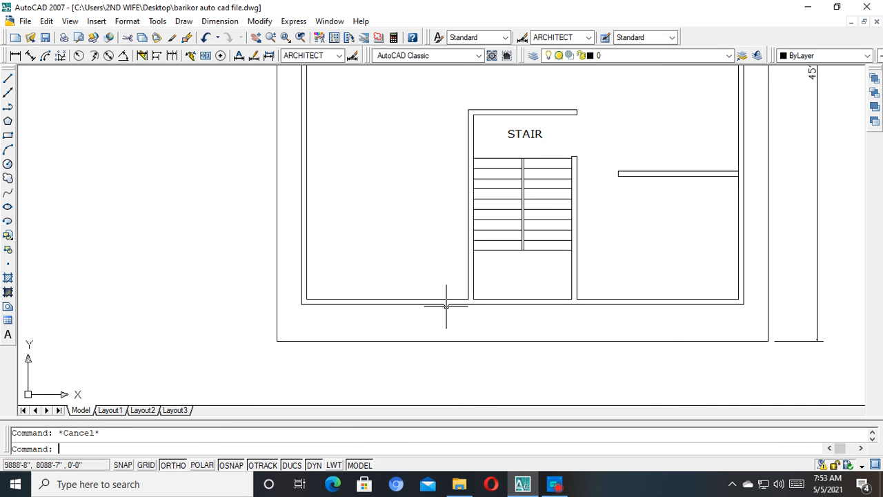
pyautogui.write('o')
pyautogui.press('Return')
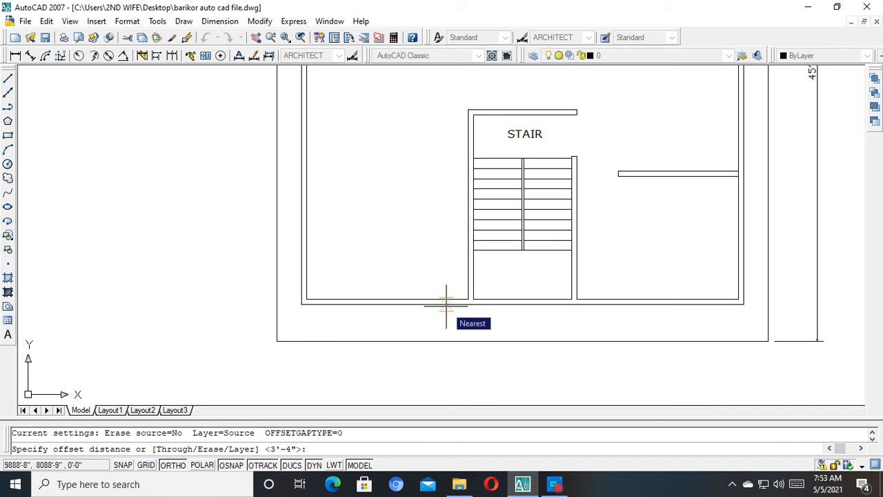
pyautogui.write('25"')
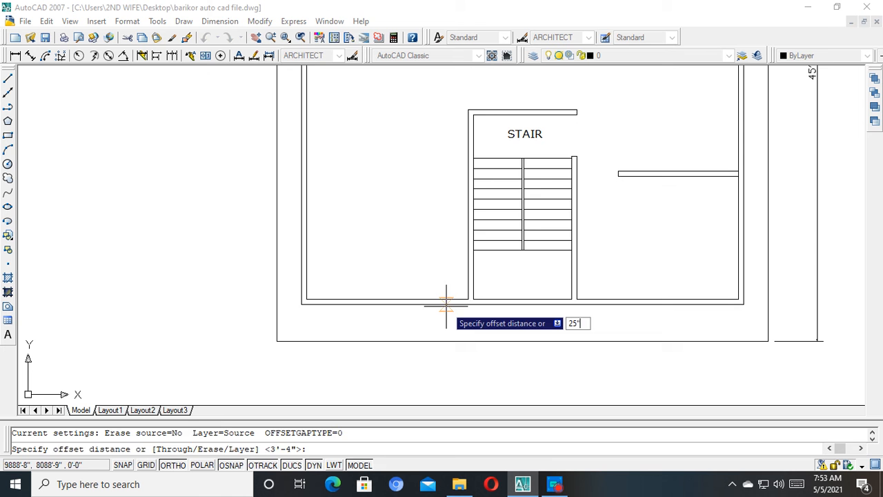
pyautogui.press('Return')
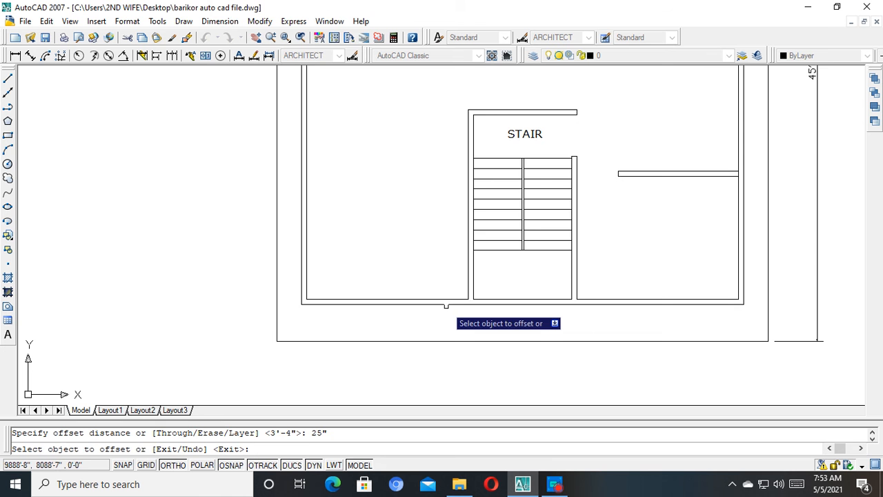
pyautogui.click(445, 299)
pyautogui.click(439, 248)
pyautogui.press('Escape')
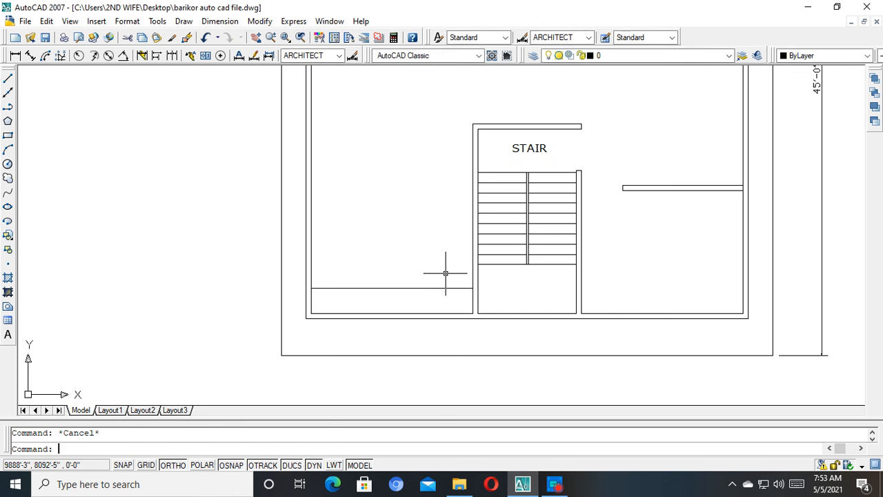
# Offset the new horizontal line left of the staircase 5' upward.
pyautogui.write('o')
pyautogui.press('Return')
pyautogui.write('5')
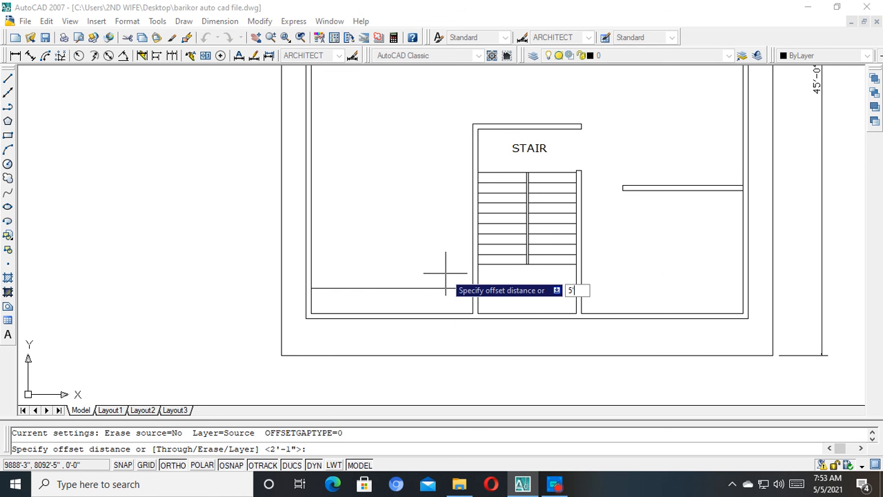
pyautogui.press('Return')
pyautogui.click(441, 288)
pyautogui.click(437, 275)
pyautogui.press('Escape')
# Erase the upper of the two horizontal offset lines left of the staircase.
pyautogui.click(442, 257)
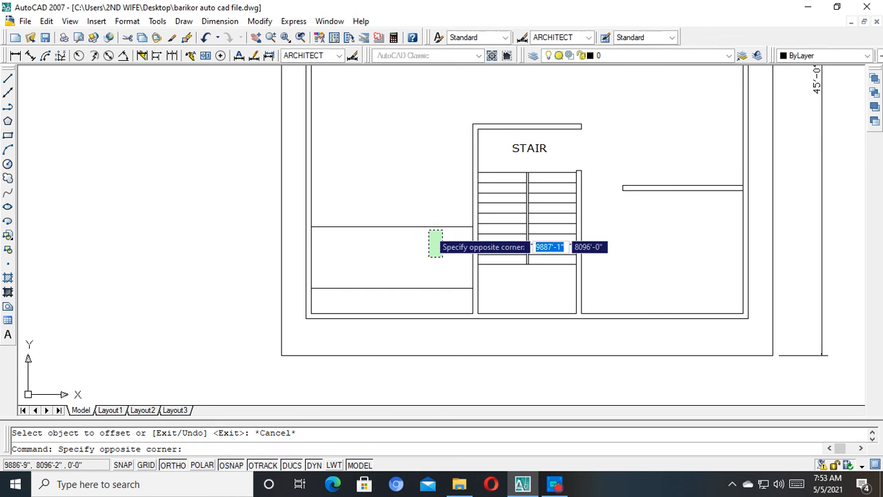
pyautogui.click(428, 232)
pyautogui.press('Delete')
pyautogui.press('Escape')
pyautogui.scroll(3, 436, 295)
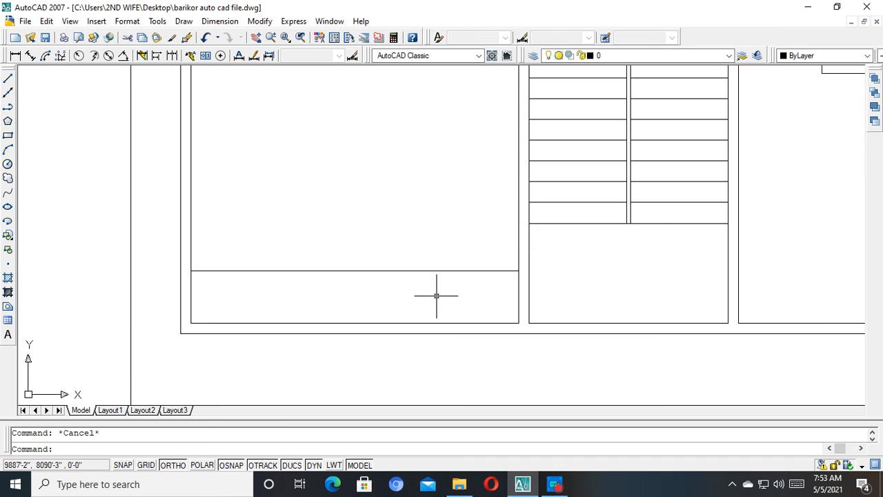
pyautogui.click(436, 295)
pyautogui.click(398, 246)
pyautogui.write('m')
pyautogui.press('Return')
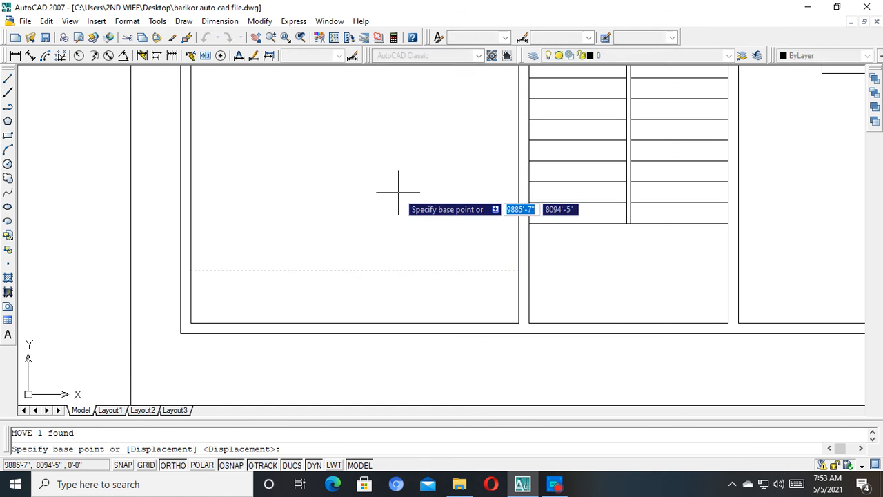
pyautogui.press('Escape')
# Erase the remaining horizontal offset line above the lower wall, left of the staircase.
pyautogui.click(427, 278)
pyautogui.click(376, 226)
pyautogui.press('Delete')
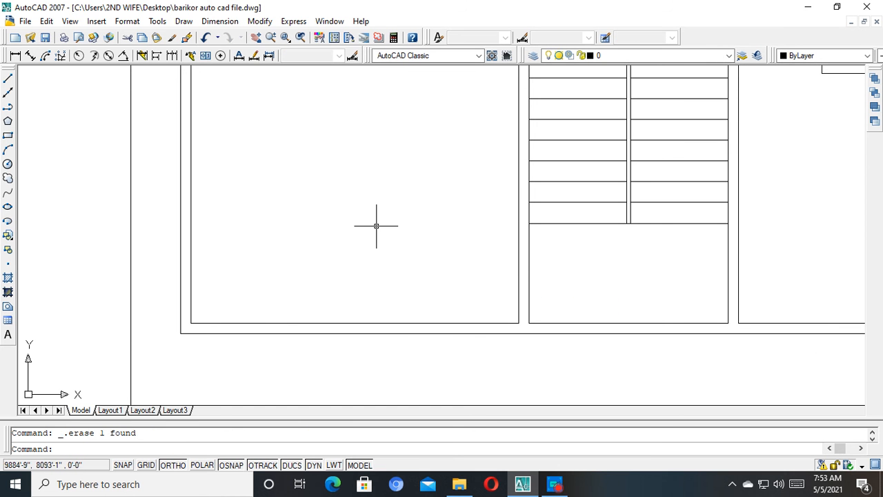
# Offset the lower wall's inner line, left of the staircase, 30' upward.
pyautogui.write('o')
pyautogui.press('Return')
pyautogui.write('3')
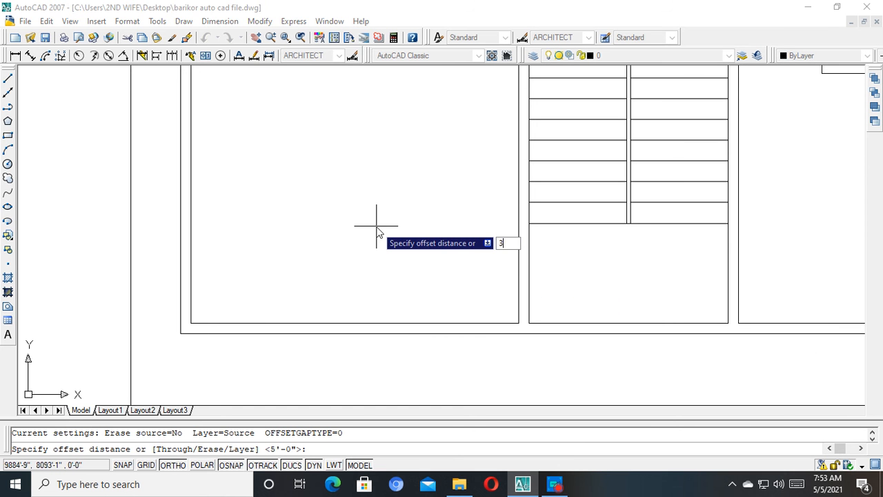
pyautogui.write("0'")
pyautogui.press('Return')
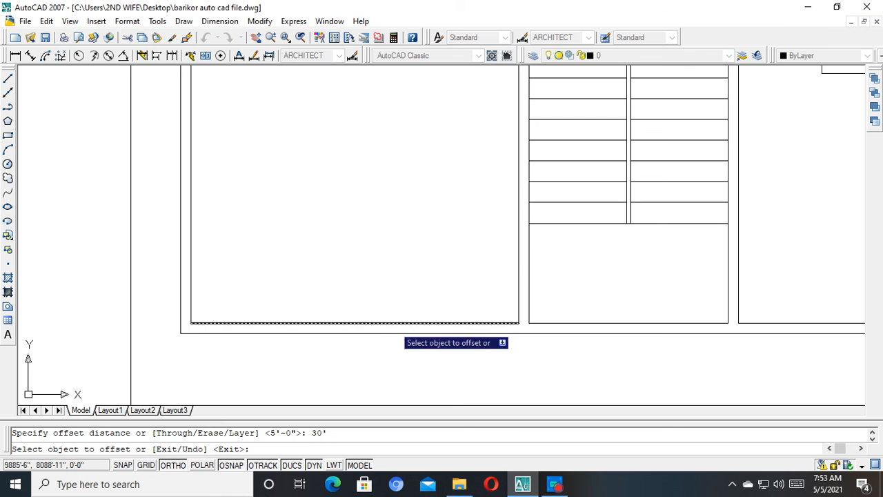
pyautogui.click(396, 322)
pyautogui.click(395, 261)
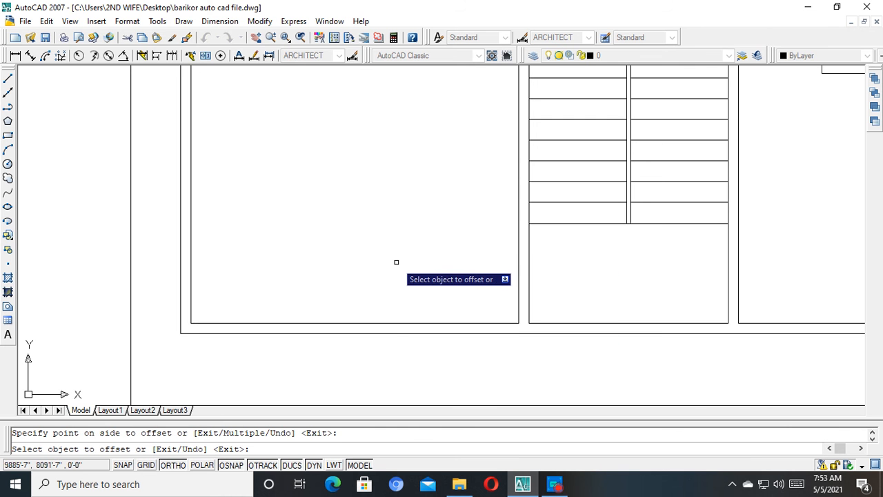
pyautogui.scroll(-3, 396, 235)
pyautogui.press('Escape')
# Erase the horizontal line offset too far up, above the staircase level.
pyautogui.click(384, 102)
pyautogui.click(376, 89)
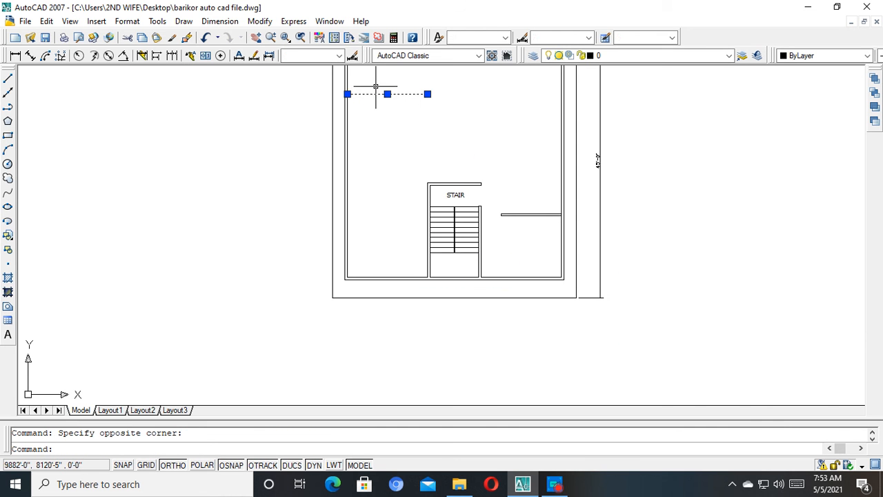
pyautogui.press('Delete')
# Offset the lower wall's inner line, left of the staircase, 30" upward.
pyautogui.scroll(2, 381, 264)
pyautogui.scroll(1, 381, 264)
pyautogui.press('Escape')
pyautogui.write('o')
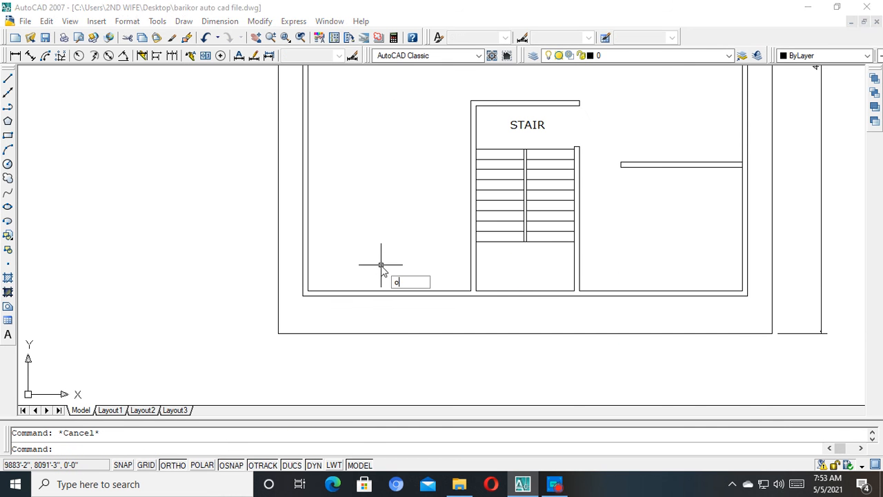
pyautogui.press('Return')
pyautogui.write('3')
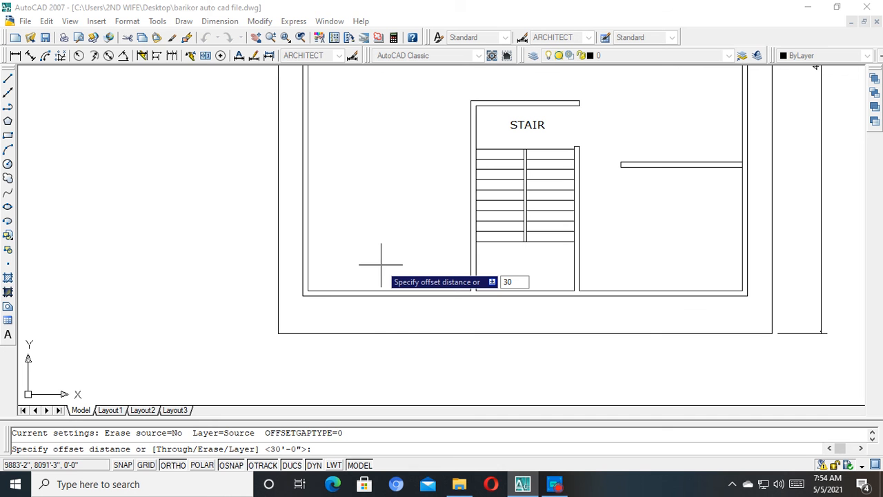
pyautogui.write('0')
pyautogui.press('Return')
pyautogui.click(394, 292)
pyautogui.click(406, 250)
pyautogui.press('Escape')
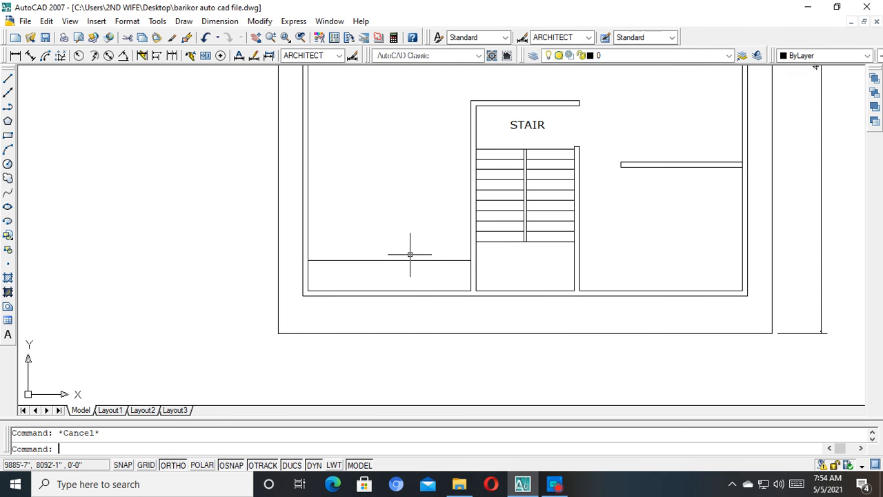
# Offset the horizontal line above the lower wall, left of the staircase, 5" upward to form a double-line partition wall.
pyautogui.write('o')
pyautogui.press('Return')
pyautogui.write('5')
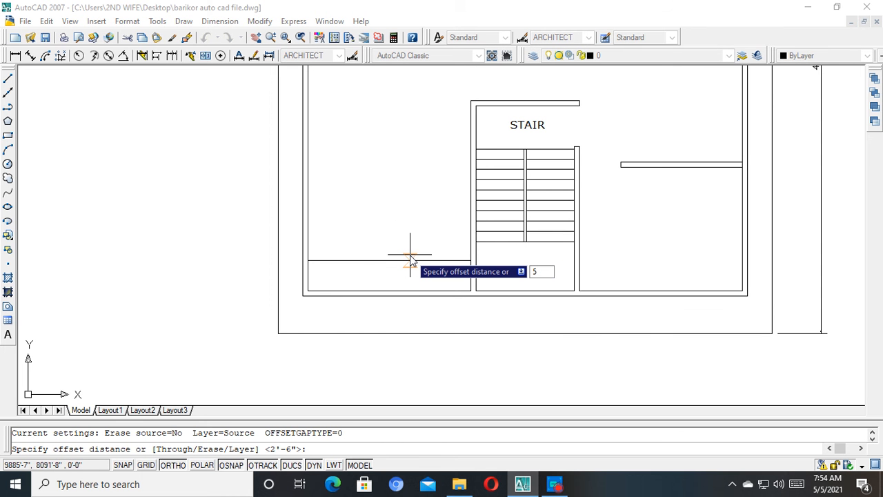
pyautogui.press('Return')
pyautogui.click(408, 260)
pyautogui.click(403, 223)
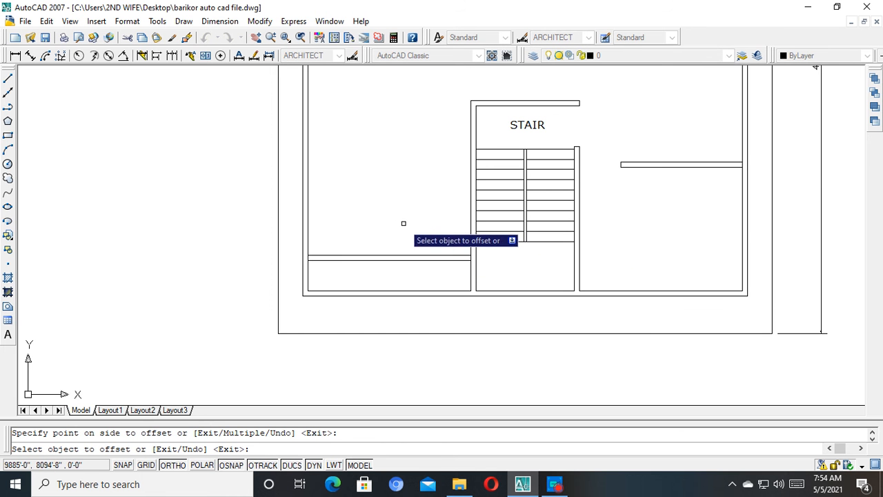
pyautogui.scroll(-2, 403, 222)
pyautogui.scroll(1, 406, 262)
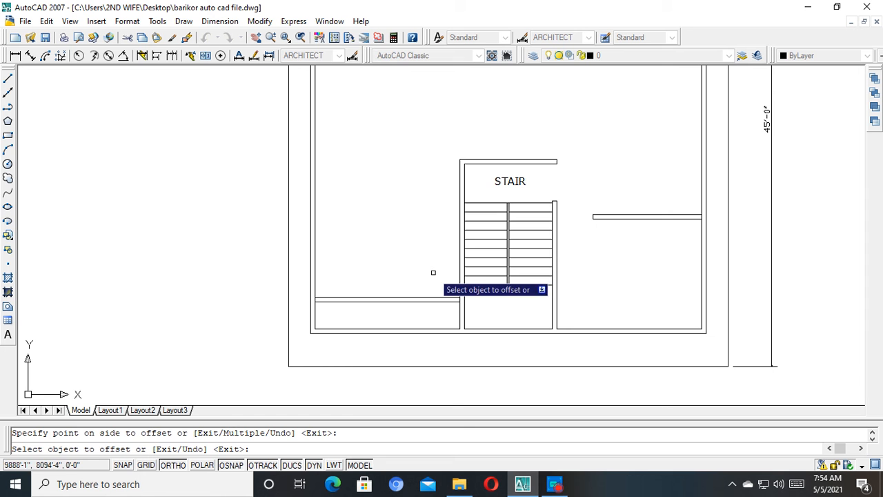
pyautogui.press('Escape')
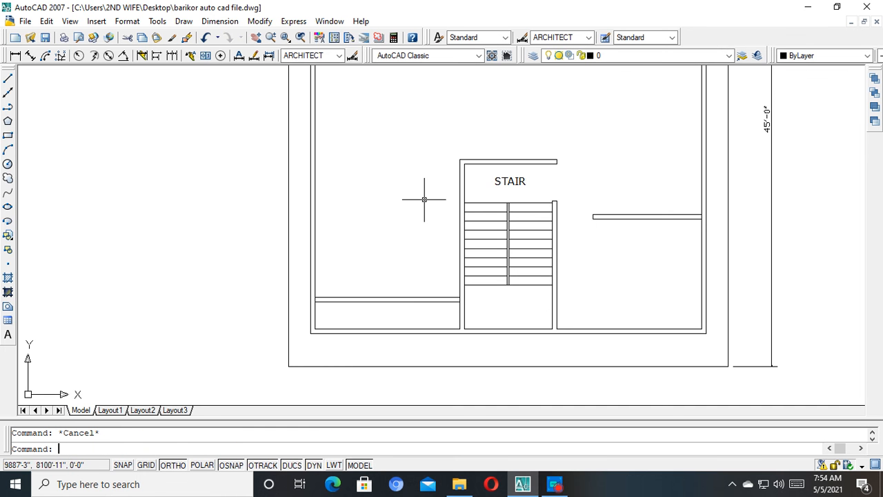
# Copy the two partition lines left of the staircase straight up to the upper corner of the staircase wall.
pyautogui.click(422, 298)
pyautogui.click(417, 269)
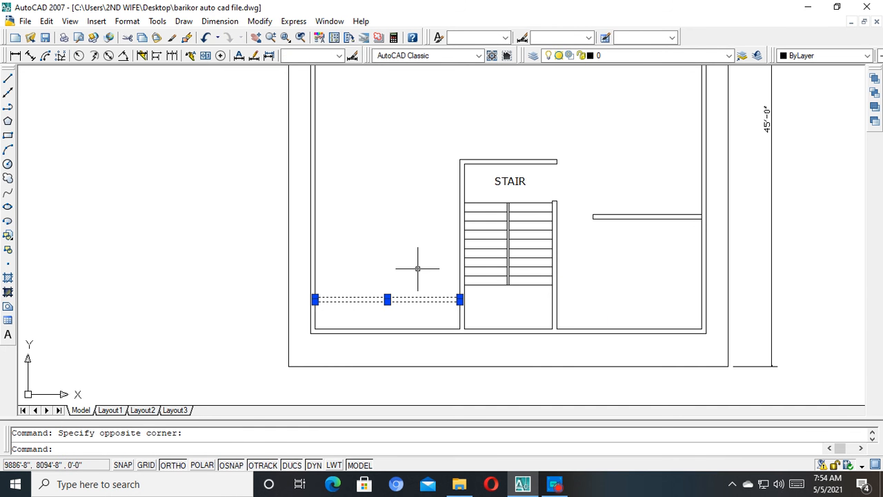
pyautogui.write('co')
pyautogui.press('Return')
pyautogui.scroll(4, 470, 306)
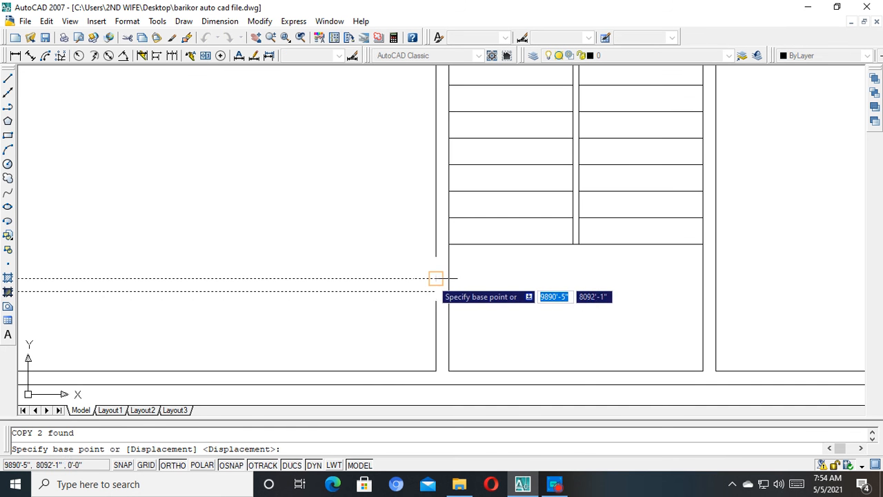
pyautogui.click(436, 277)
pyautogui.scroll(-3, 438, 227)
pyautogui.moveTo(437, 234); pyautogui.dragTo(438, 381, button='middle')
pyautogui.click(436, 156)
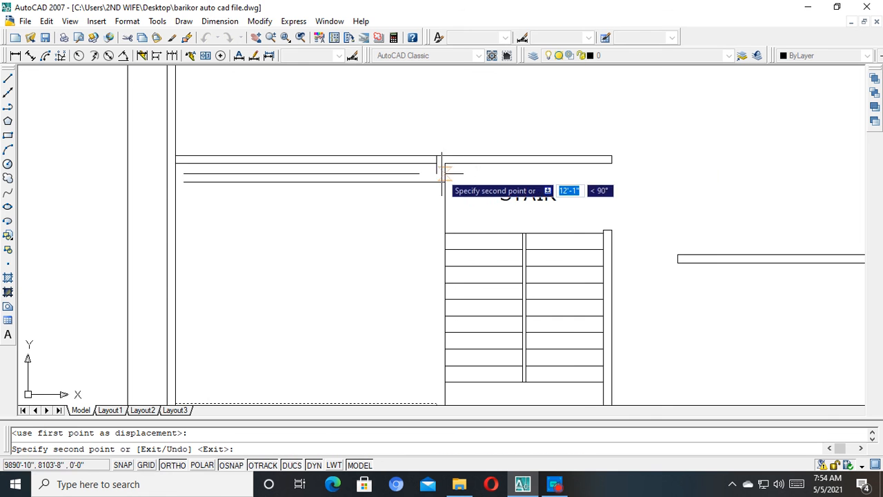
pyautogui.scroll(-4, 441, 165)
pyautogui.press('Escape')
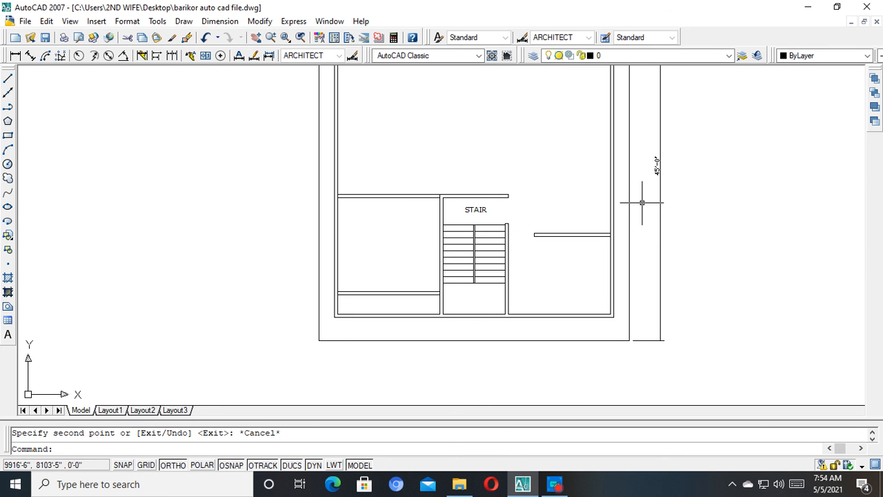
pyautogui.press('Escape')
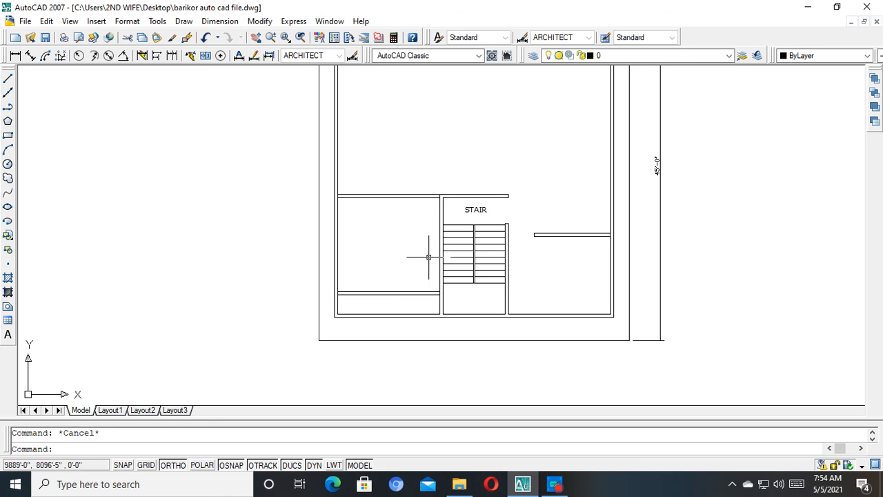
# Offset the outer line of the staircase's left wall 30" to the left, across the lower partition.
pyautogui.scroll(5, 411, 297)
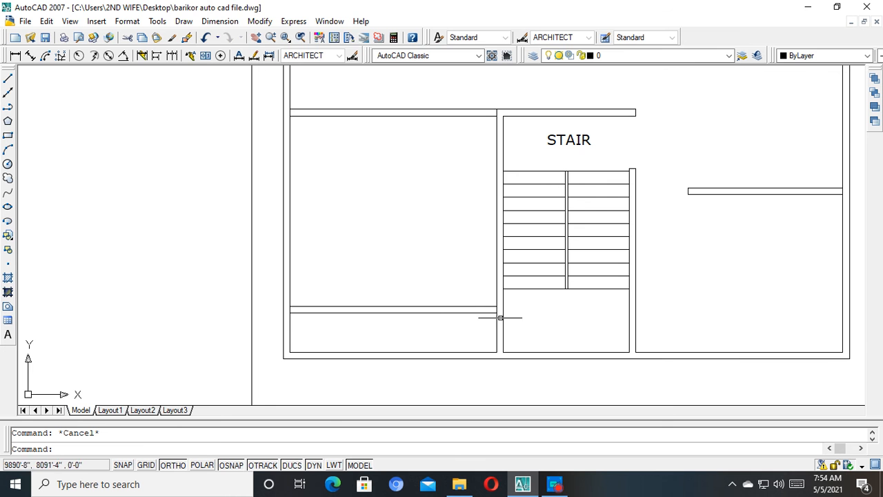
pyautogui.write('o')
pyautogui.press('Return')
pyautogui.write('30')
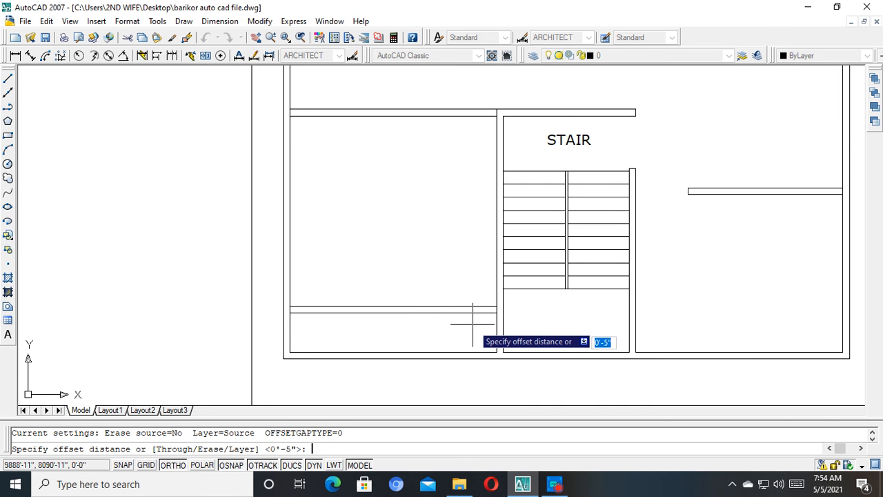
pyautogui.press('Return')
pyautogui.scroll(3, 485, 319)
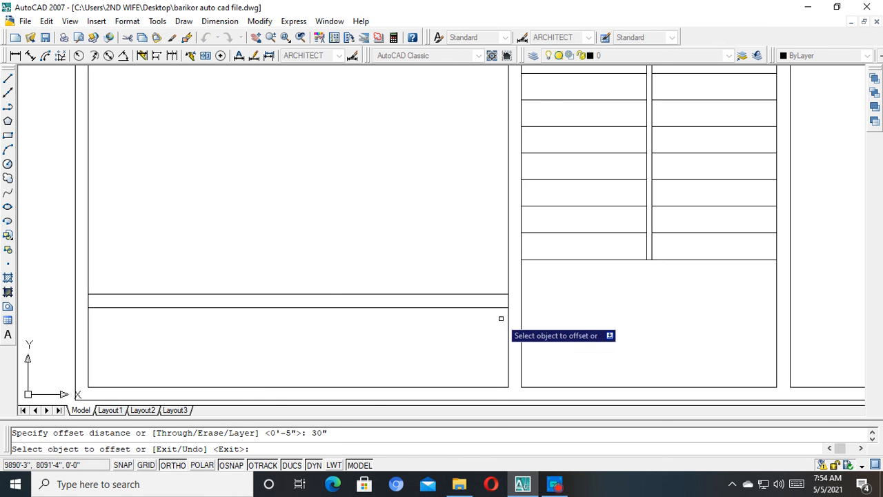
pyautogui.click(509, 313)
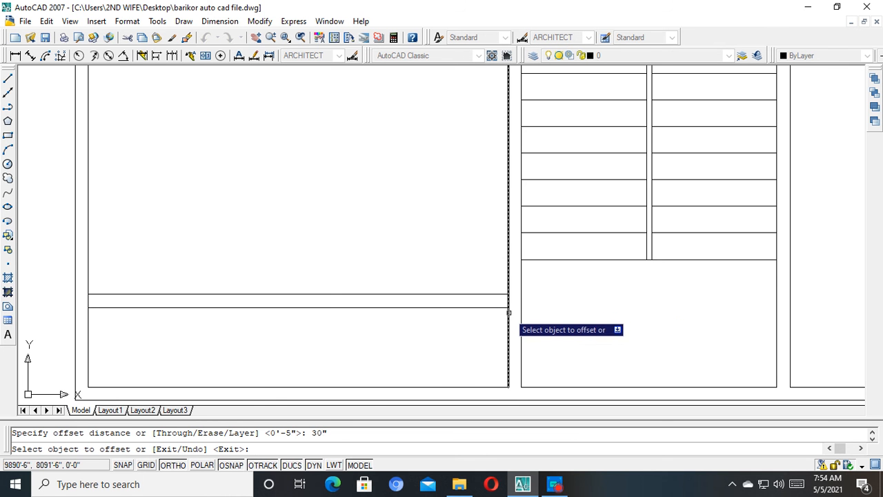
pyautogui.click(455, 329)
pyautogui.press('Escape')
pyautogui.click(480, 338)
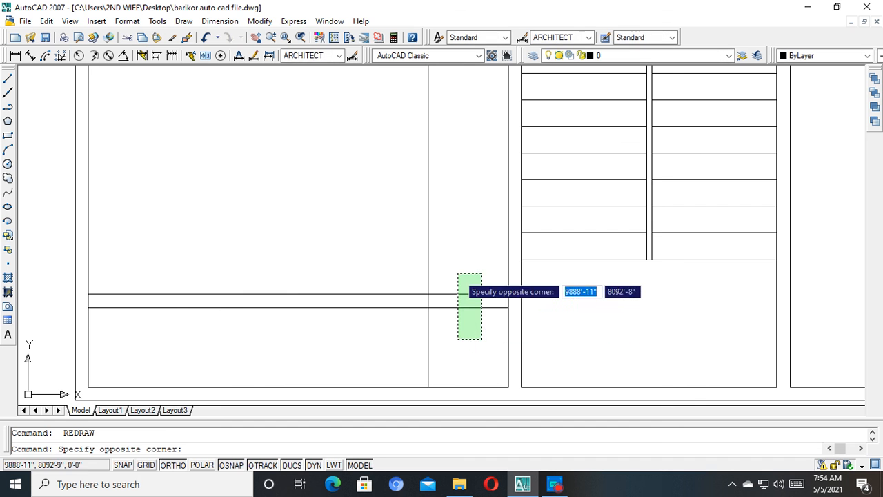
pyautogui.click(457, 270)
pyautogui.press('Escape')
pyautogui.write('t')
pyautogui.press('Return')
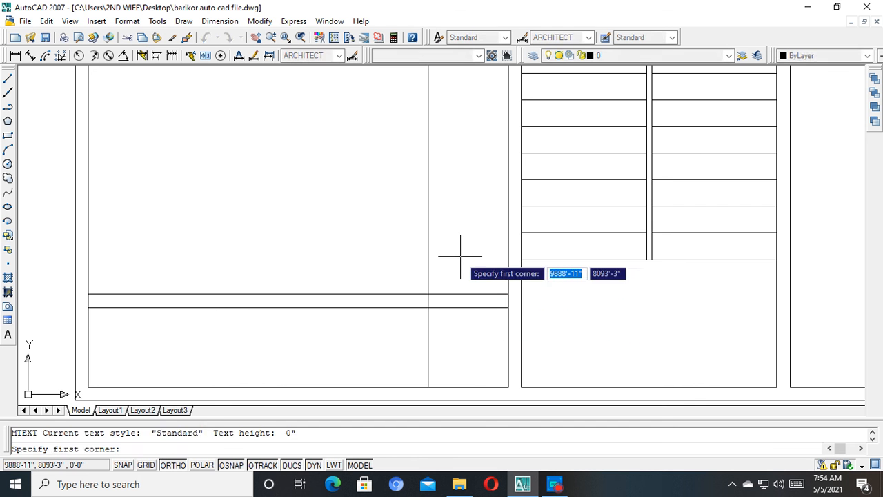
pyautogui.press('Return')
pyautogui.press('Escape')
pyautogui.press('Escape')
# Trim the lower partition beside the staircase to form a 30" opening, and trim the surplus offset line around its end cap.
pyautogui.write('tr')
pyautogui.press('Return')
pyautogui.press('Return')
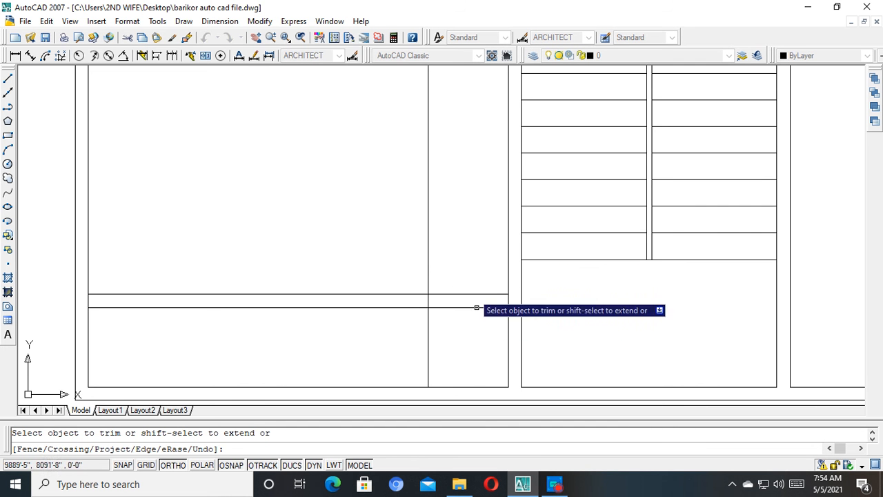
pyautogui.click(477, 316)
pyautogui.click(463, 281)
pyautogui.click(476, 232)
pyautogui.click(362, 250)
pyautogui.moveTo(408, 284)
pyautogui.mouseDown(button='middle')
pyautogui.moveTo(430, 224)
pyautogui.moveTo(433, 326)
pyautogui.mouseUp(button='middle')
pyautogui.click(489, 279)
pyautogui.click(405, 287)
pyautogui.scroll(-3, 421, 248)
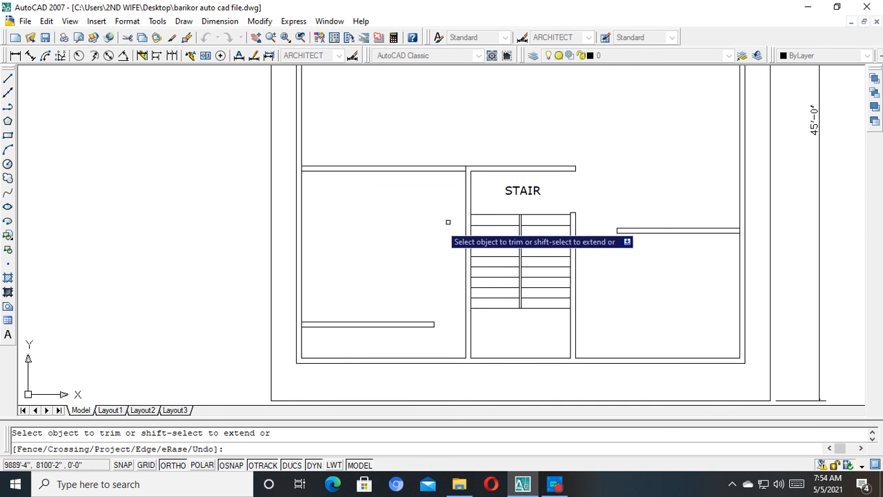
pyautogui.moveTo(446, 271); pyautogui.dragTo(455, 236, button='middle')
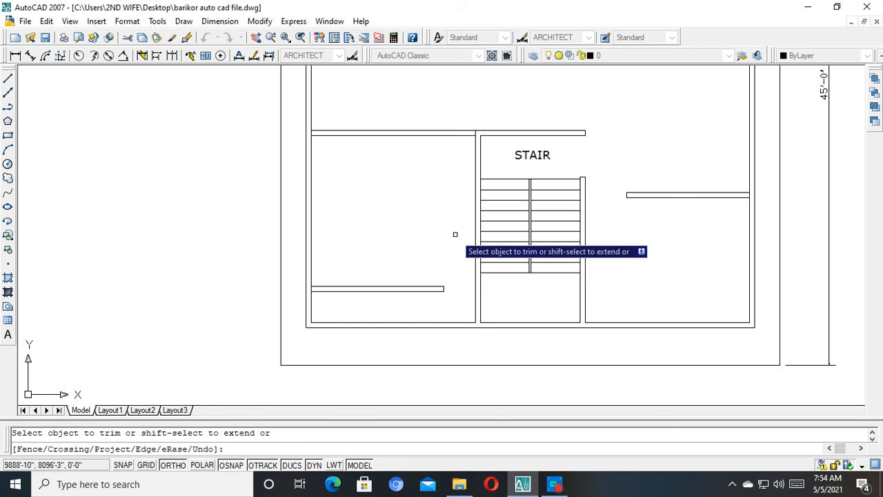
pyautogui.moveTo(455, 152); pyautogui.dragTo(463, 211, button='middle')
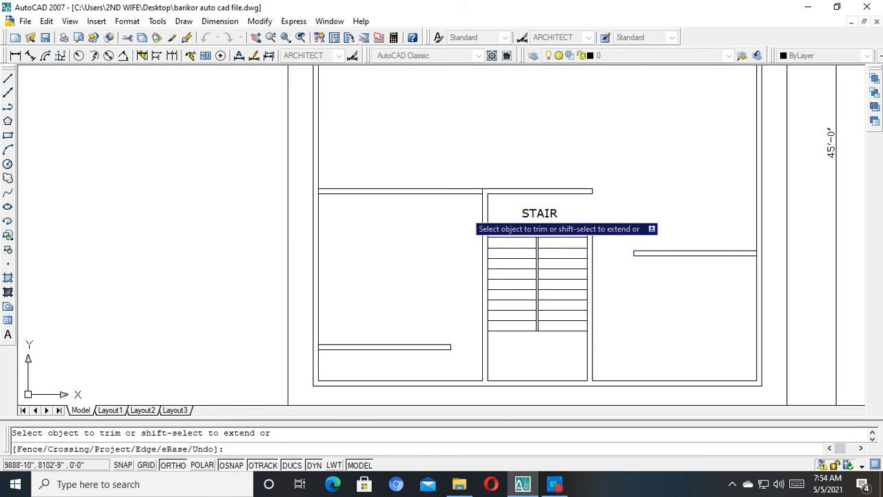
pyautogui.press('Escape')
# Offset the outer line of the staircase's left wall 40' to the left.
pyautogui.write('o')
pyautogui.press('Return')
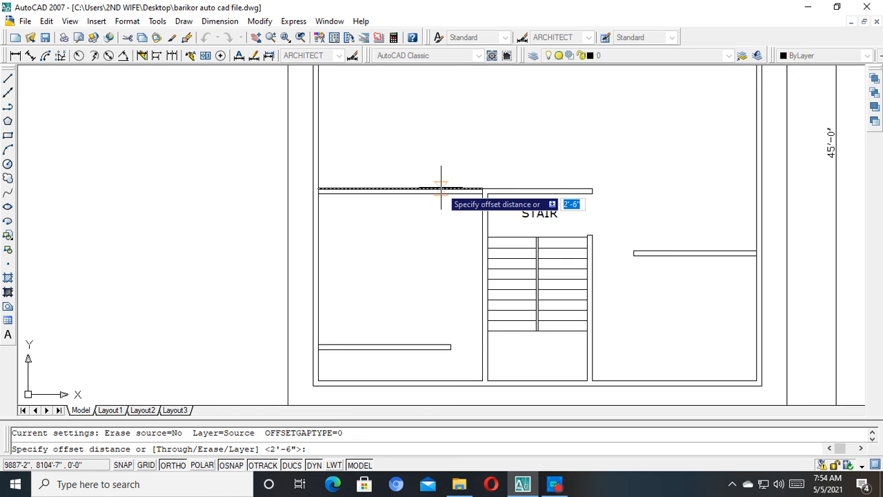
pyautogui.write("40'")
pyautogui.press('Return')
pyautogui.scroll(5, 488, 199)
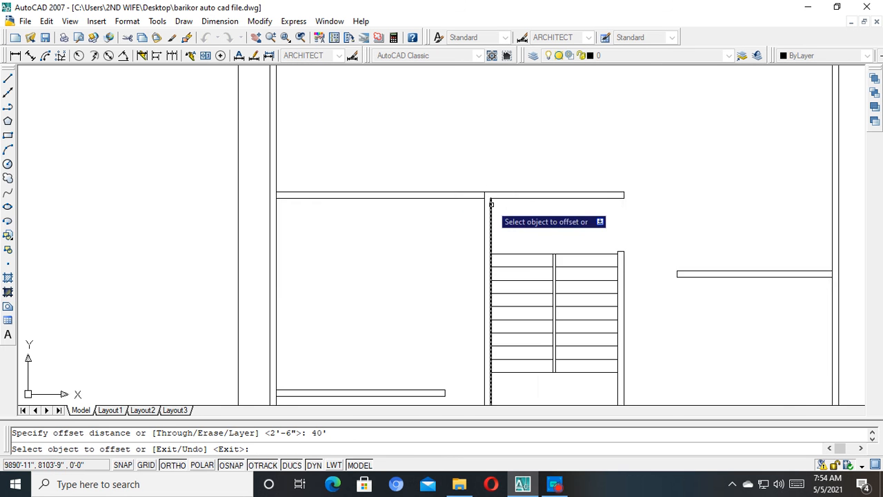
pyautogui.click(488, 200)
pyautogui.click(410, 197)
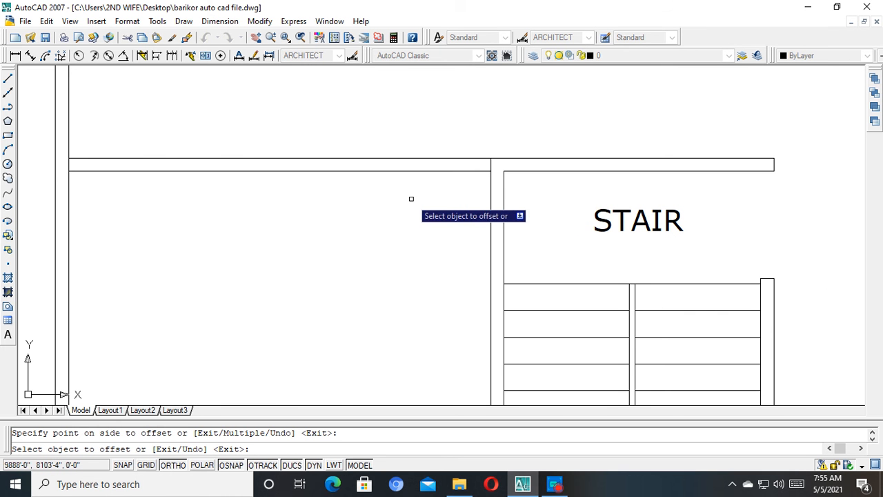
pyautogui.press('Escape')
pyautogui.press('Escape')
# Offset the outer line of the staircase's left wall 40" to the left, across the upper partition.
pyautogui.press('Return')
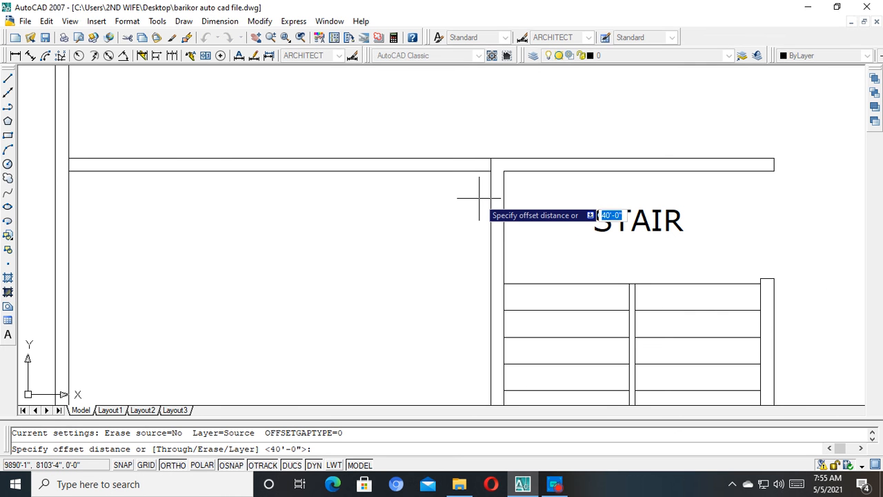
pyautogui.write('40')
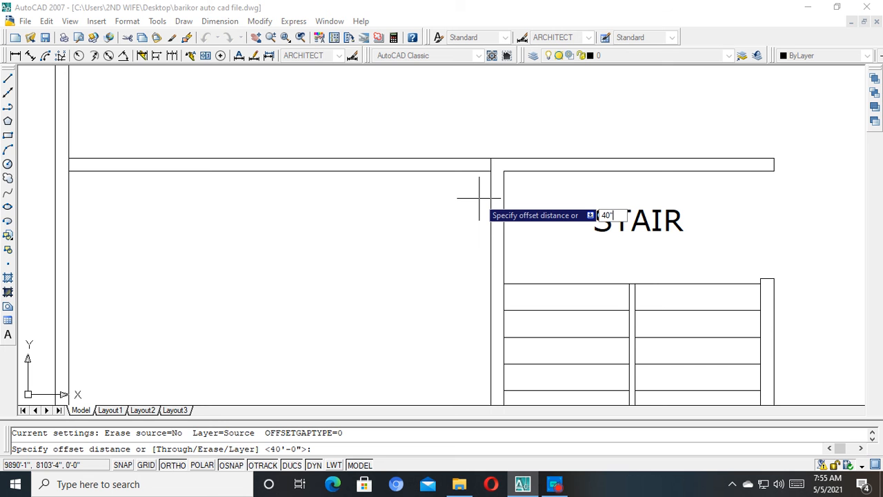
pyautogui.press('Return')
pyautogui.click(490, 190)
pyautogui.click(433, 201)
pyautogui.press('Escape')
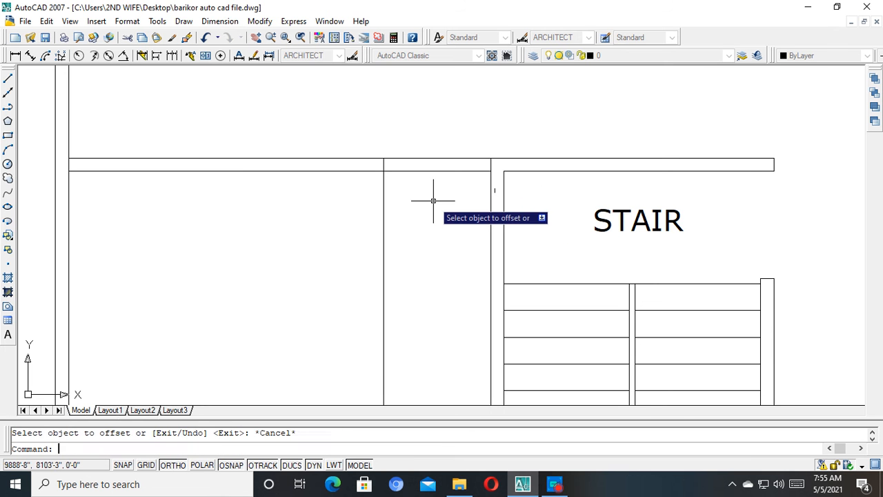
pyautogui.press('Escape')
# Trim the upper partition beside the staircase to form a 40" opening, and remove the surplus offset line below it.
pyautogui.write('tr')
pyautogui.press('Return')
pyautogui.press('Return')
pyautogui.click(434, 201)
pyautogui.click(408, 131)
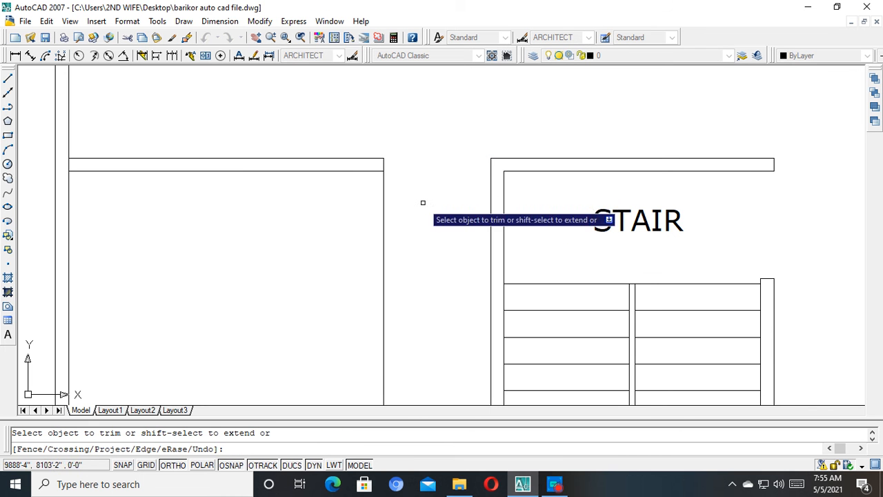
pyautogui.scroll(-5, 422, 202)
pyautogui.press('Escape')
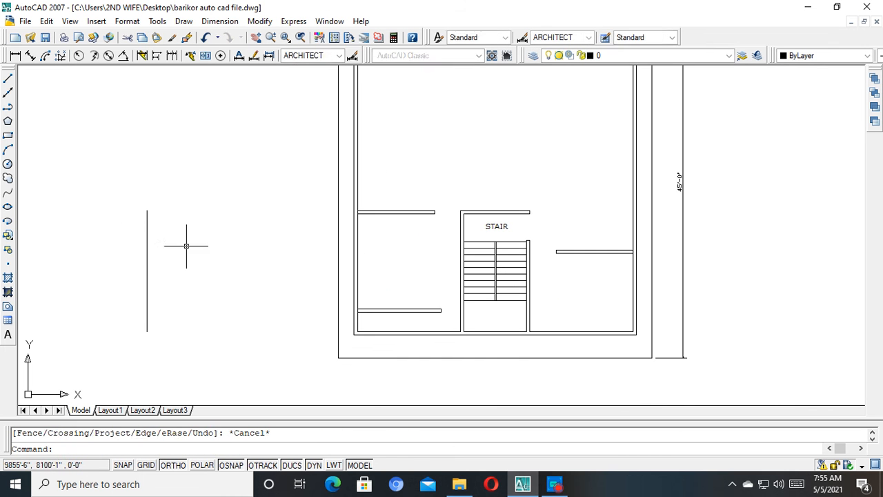
# Erase the stray vertical line far outside the plan's left boundary.
pyautogui.click(186, 245)
pyautogui.click(143, 270)
pyautogui.press('Delete')
pyautogui.scroll(4, 416, 251)
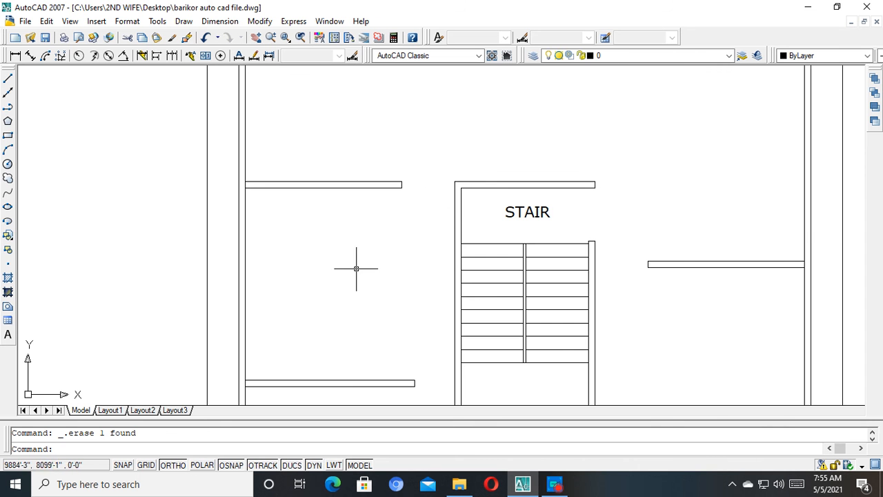
pyautogui.moveTo(357, 279); pyautogui.dragTo(354, 222, button='middle')
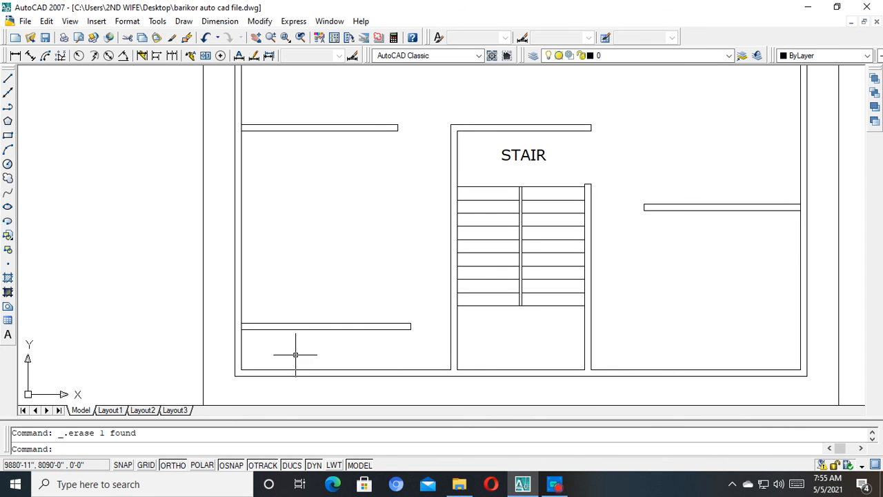
pyautogui.moveTo(356, 216); pyautogui.dragTo(358, 234, button='middle')
pyautogui.scroll(-4, 373, 220)
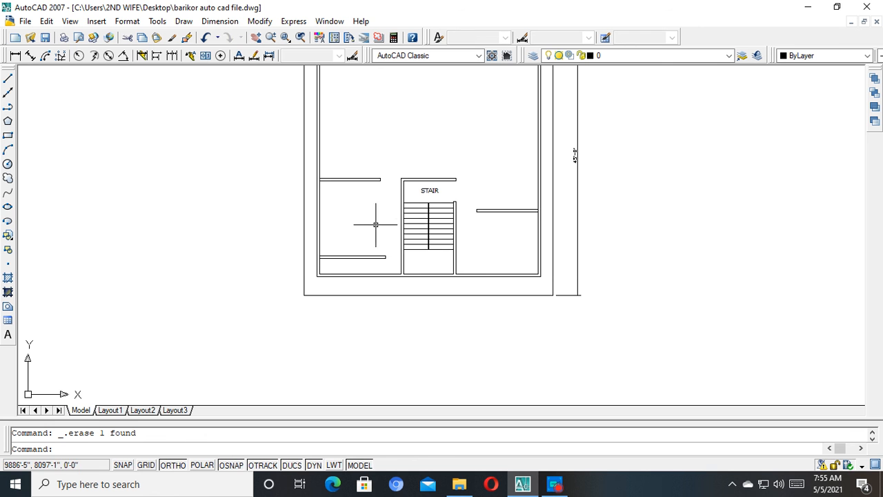
pyautogui.scroll(2, 363, 208)
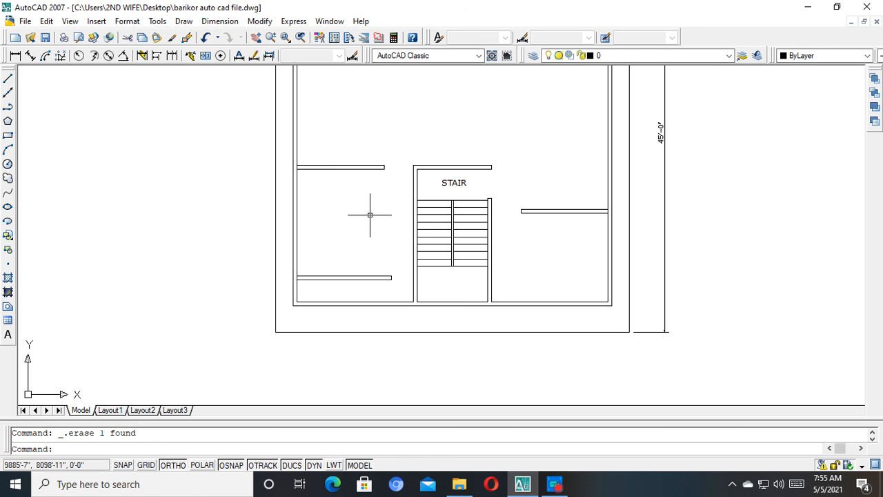
pyautogui.moveTo(386, 221); pyautogui.dragTo(383, 304, button='middle')
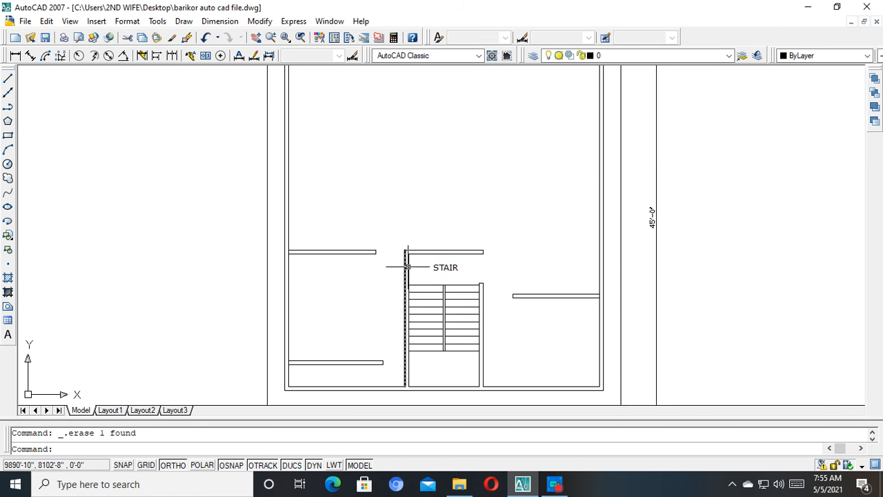
# Move the STAIR label slightly downward, closer to the top of the stair treads.
pyautogui.scroll(2, 439, 261)
pyautogui.scroll(2, 439, 260)
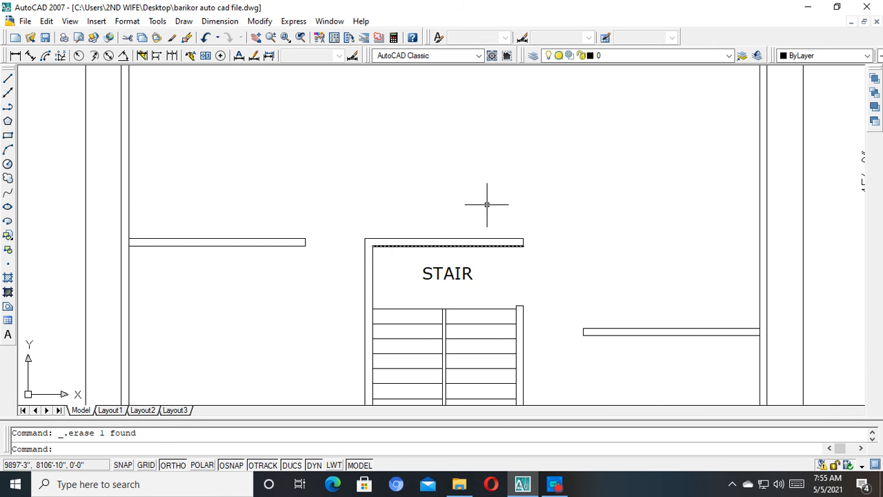
pyautogui.press('Escape')
pyautogui.click(415, 282)
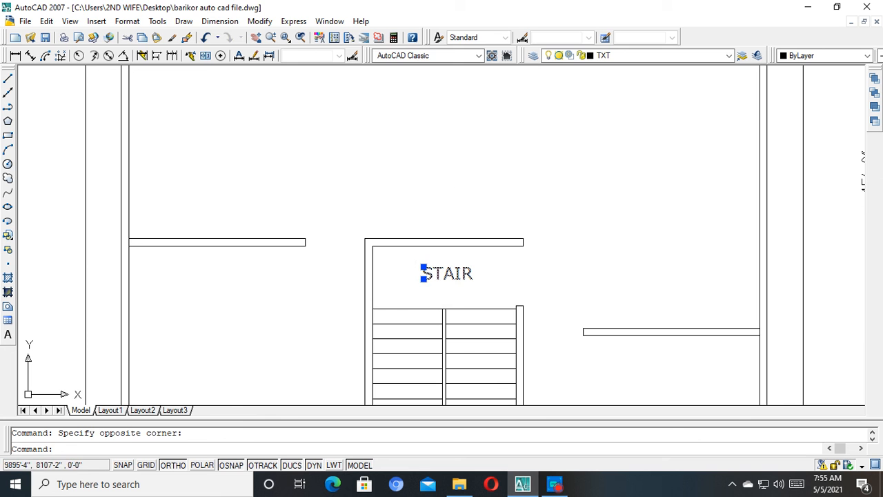
pyautogui.write('m')
pyautogui.press('Return')
pyautogui.click(449, 176)
pyautogui.click(437, 181)
pyautogui.press('Escape')
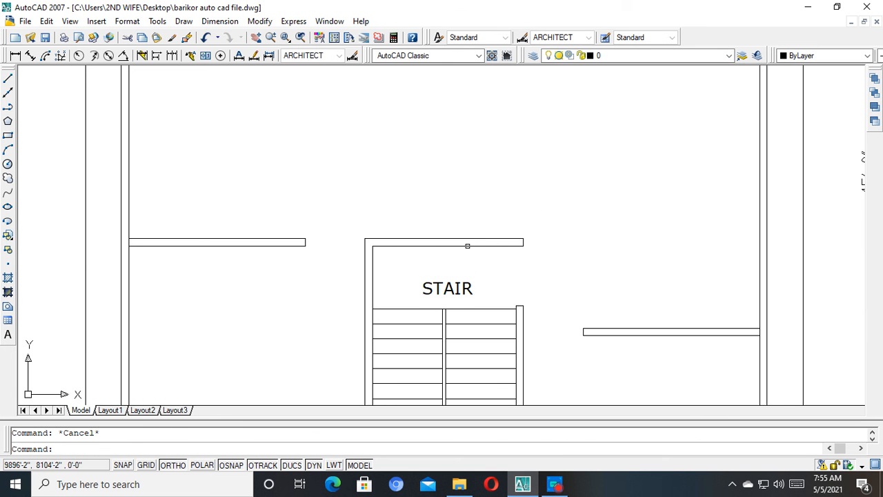
# Draw a vertical line about 3'-11" long upward from the middle of the wall above the STAIR label.
pyautogui.write('l')
pyautogui.press('Return')
pyautogui.click(449, 242)
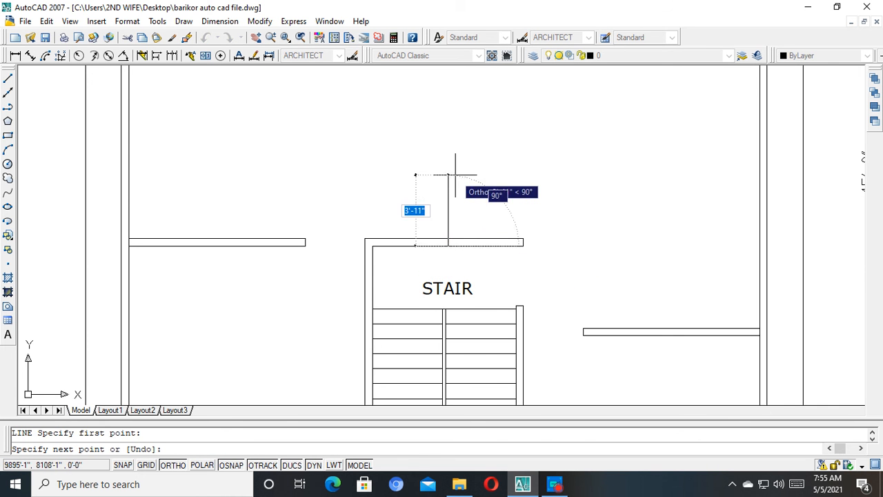
pyautogui.click(456, 175)
pyautogui.press('Escape')
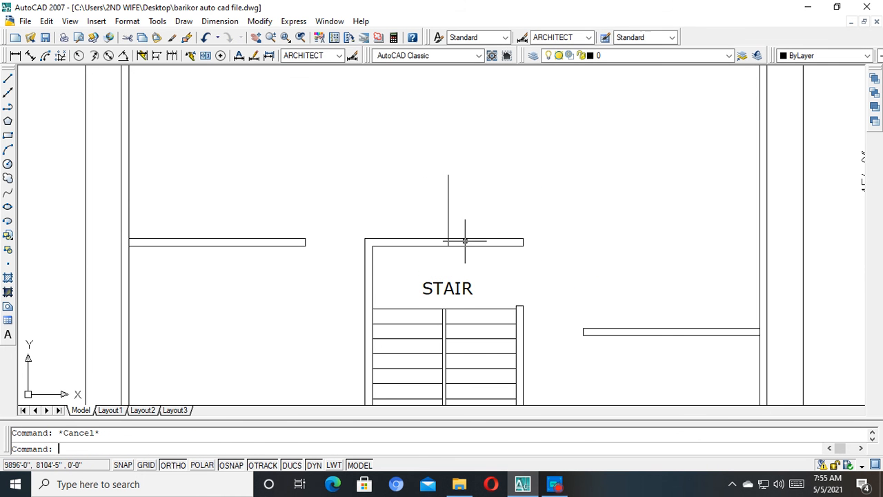
# Offset the vertical line above the staircase 20" to both sides and erase the original centre line.
pyautogui.write('o')
pyautogui.press('Return')
pyautogui.write('2')
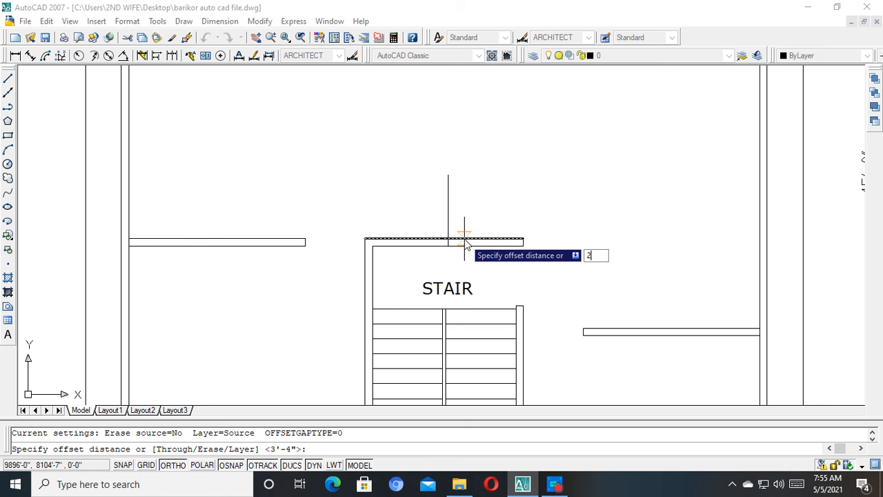
pyautogui.write('0"')
pyautogui.press('Return')
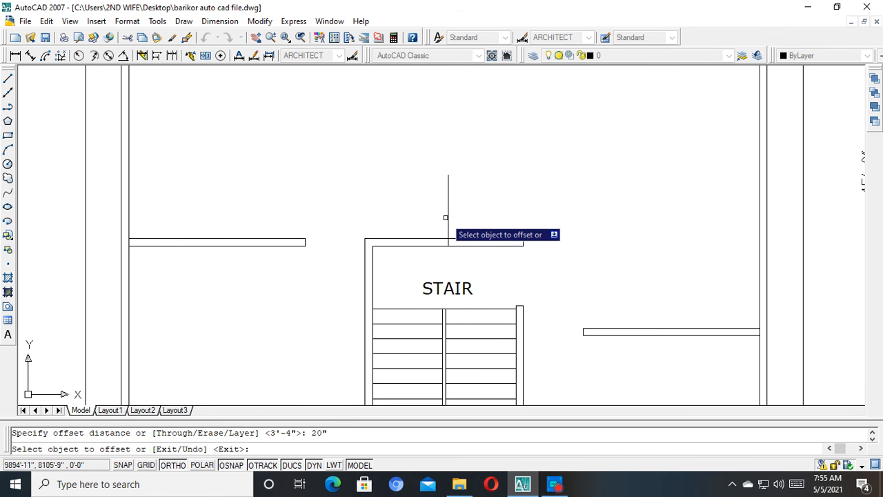
pyautogui.click(448, 220)
pyautogui.click(442, 219)
pyautogui.click(449, 200)
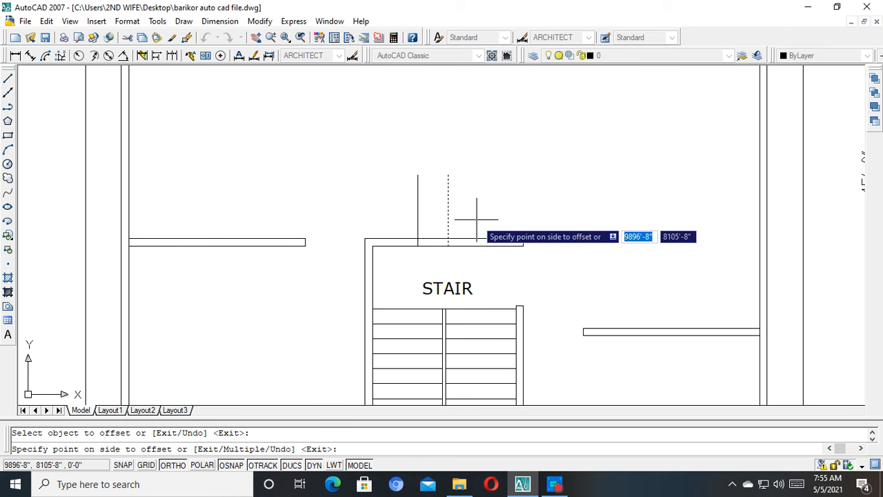
pyautogui.click(473, 213)
pyautogui.press('Escape')
pyautogui.click(466, 201)
pyautogui.click(445, 215)
pyautogui.press('Delete')
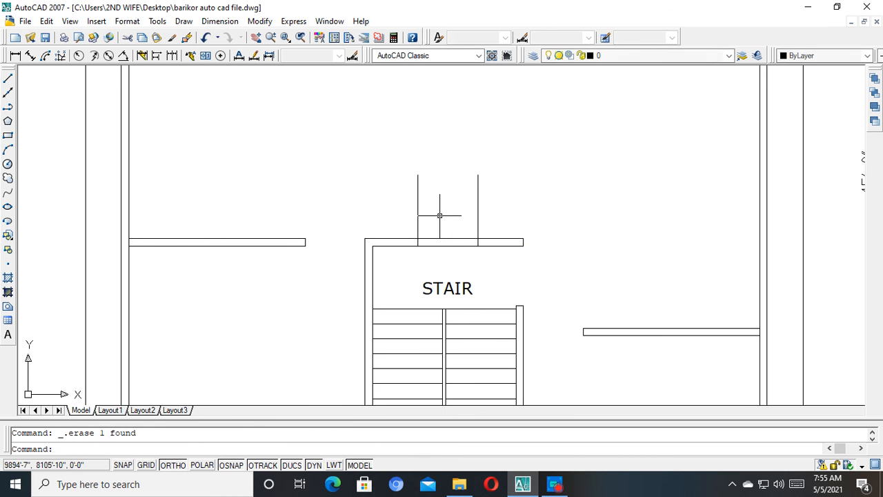
# Trim the staircase's upper wall between the two offset lines to form an opening, and remove their surplus parts above it.
pyautogui.press('Escape')
pyautogui.write('tr')
pyautogui.press('Return')
pyautogui.press('Return')
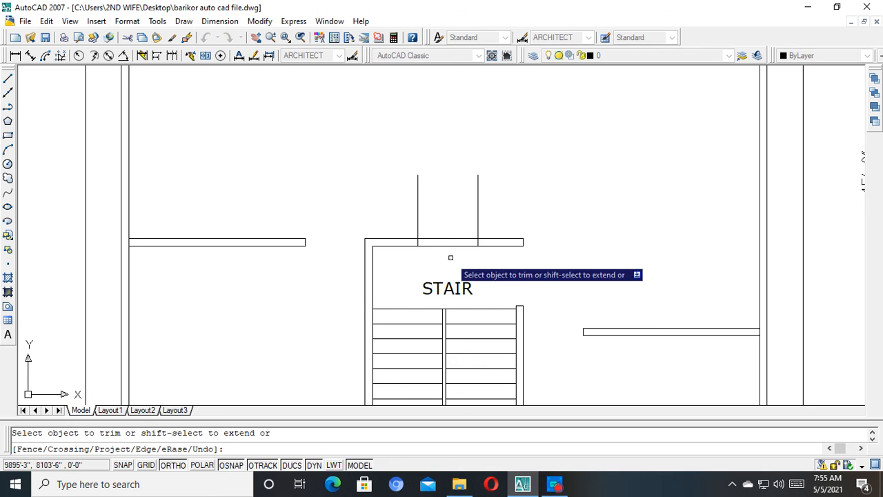
pyautogui.click(451, 257)
pyautogui.click(440, 209)
pyautogui.click(509, 175)
pyautogui.click(335, 213)
pyautogui.scroll(-2, 483, 216)
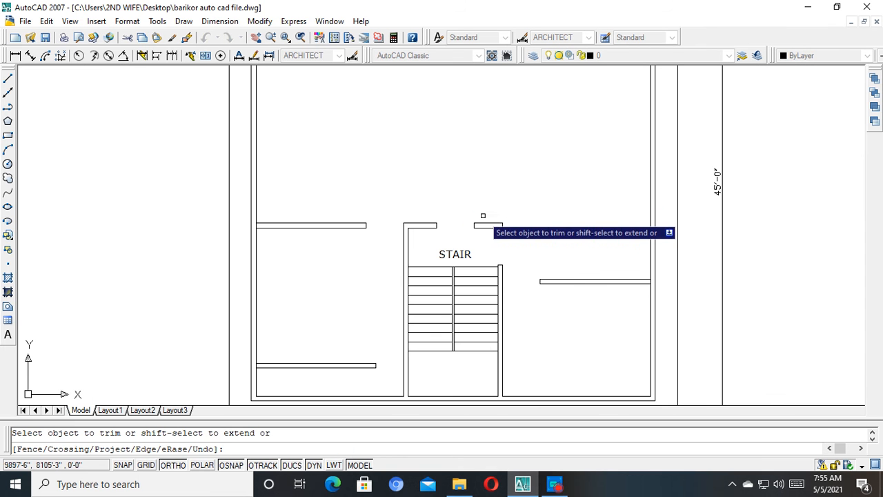
pyautogui.press('Escape')
pyautogui.scroll(-2, 483, 215)
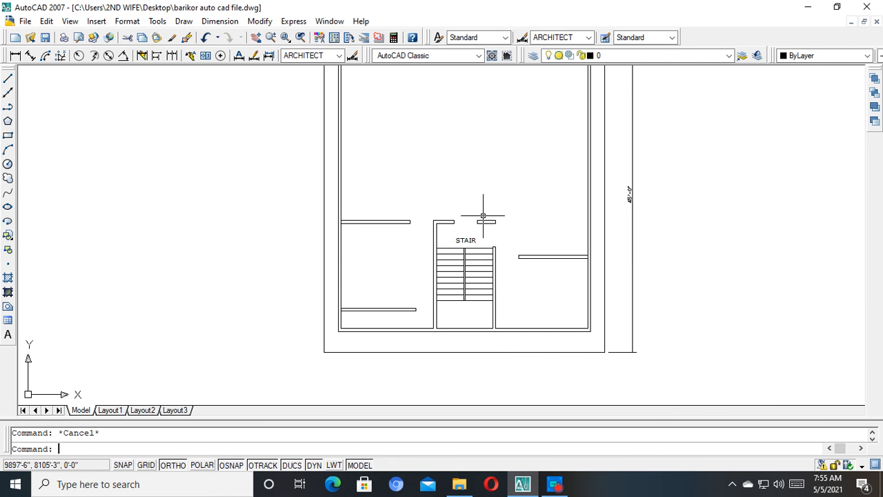
# Draw a line across the outer edge of the staircase's upper opening and another closing the gap above its right wall.
pyautogui.moveTo(483, 218); pyautogui.dragTo(480, 307, button='middle')
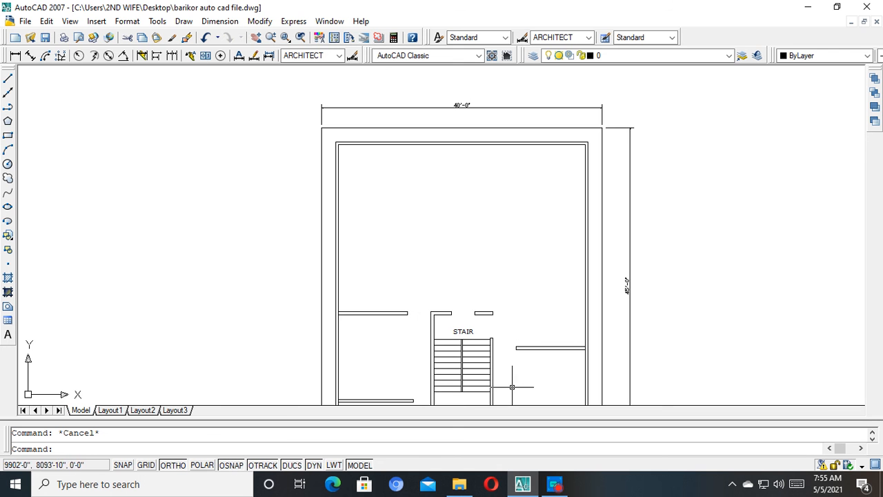
pyautogui.moveTo(512, 387); pyautogui.dragTo(487, 267, button='middle')
pyautogui.scroll(3, 489, 263)
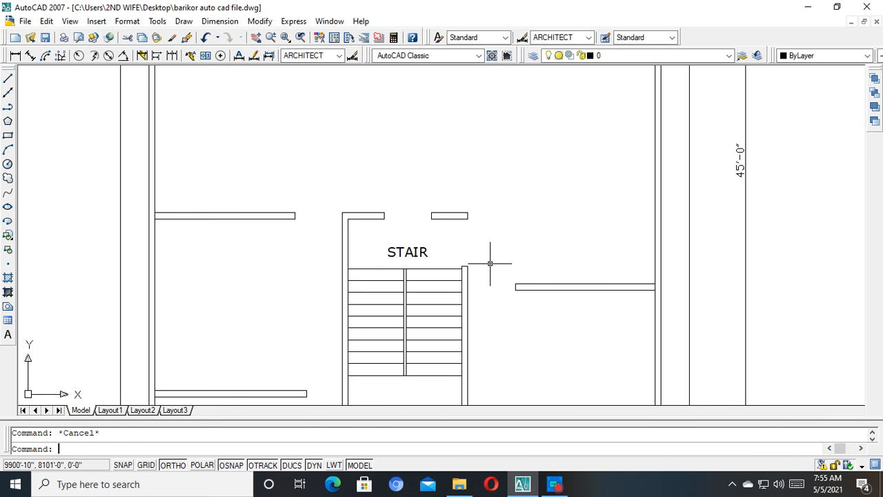
pyautogui.write('l')
pyautogui.press('Return')
pyautogui.scroll(4, 404, 214)
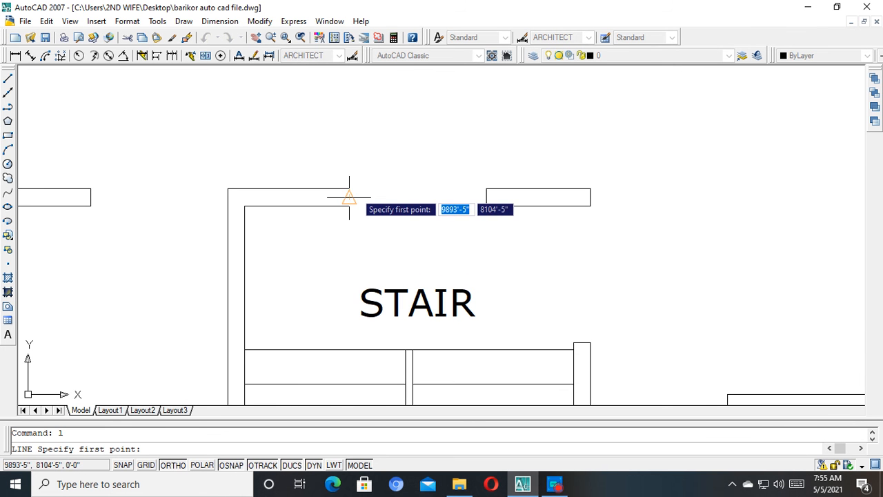
pyautogui.click(356, 189)
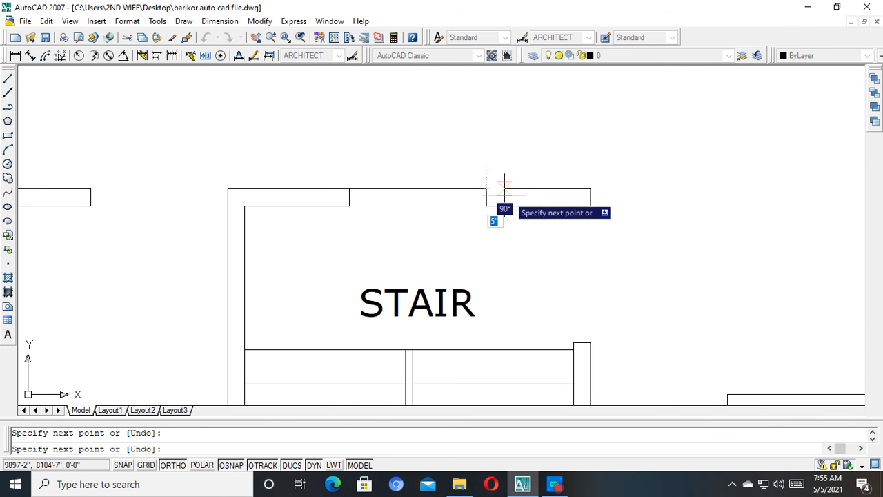
pyautogui.press('Escape')
pyautogui.press('Return')
pyautogui.click(591, 342)
pyautogui.click(590, 205)
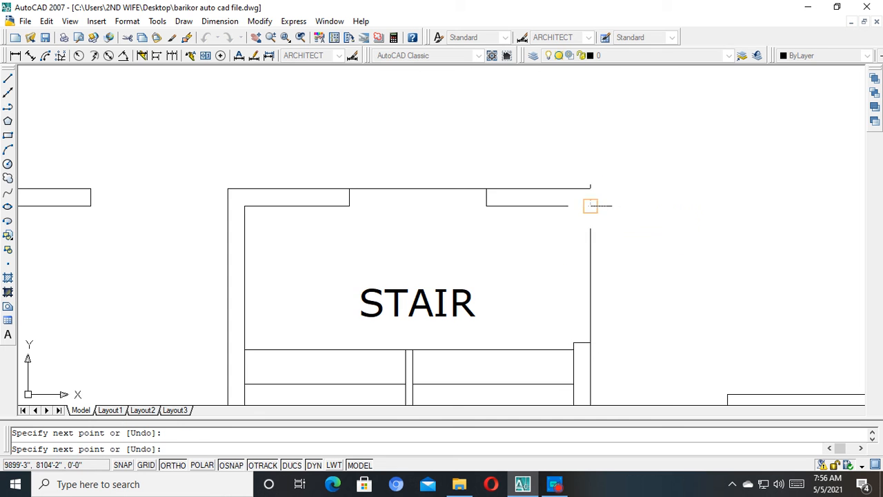
pyautogui.press('Escape')
# Examine the overall floor plan around the staircase and the partitions on both sides.
pyautogui.scroll(-4, 521, 219)
pyautogui.scroll(-4, 558, 241)
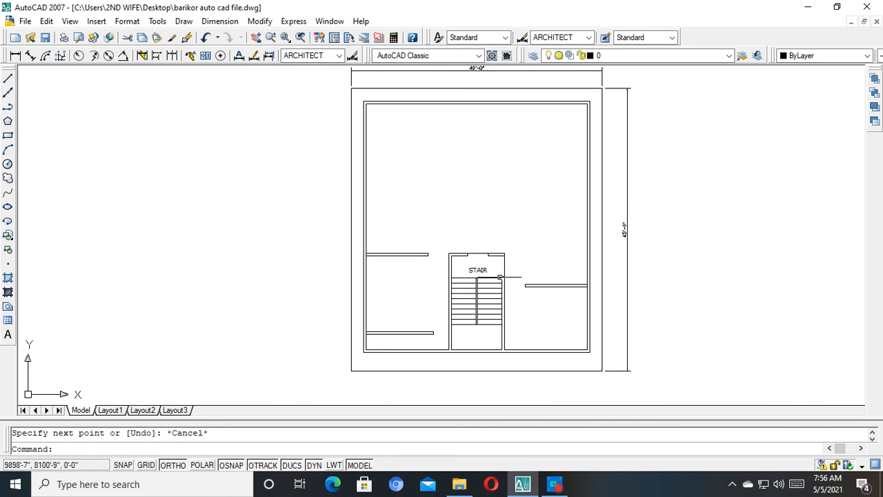
pyautogui.scroll(2, 488, 265)
pyautogui.scroll(-4, 420, 248)
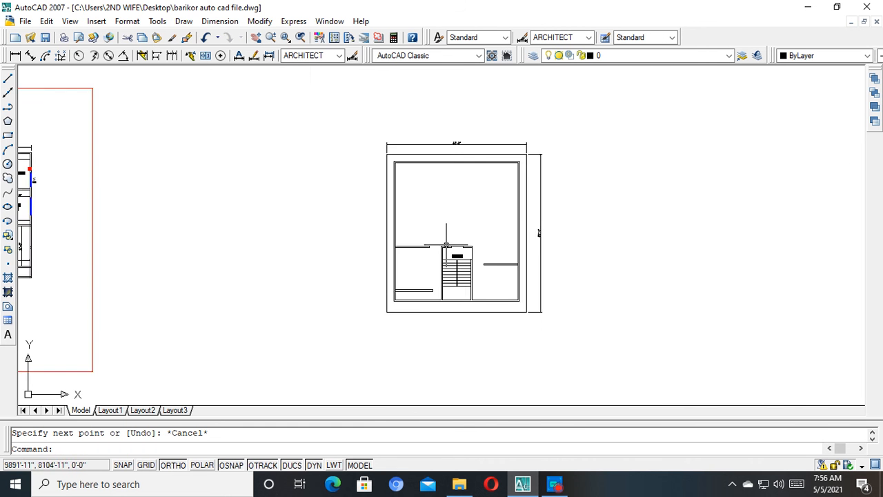
pyautogui.scroll(2, 453, 245)
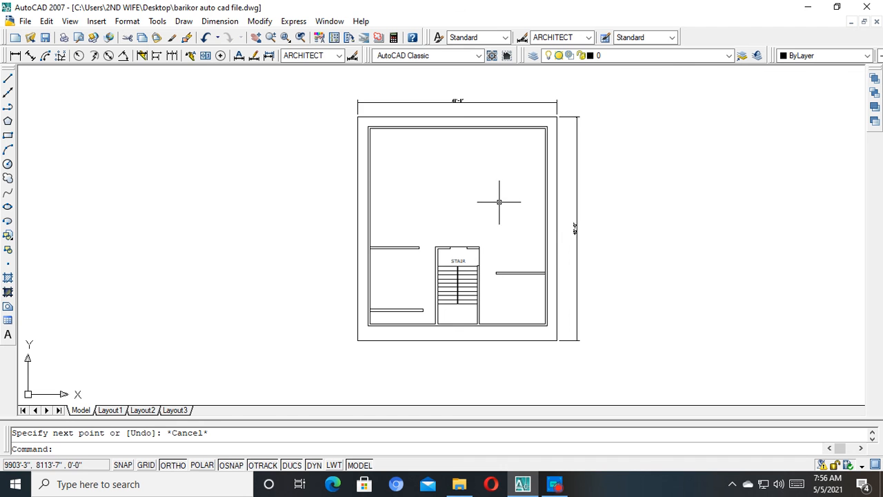
pyautogui.press('Escape')
pyautogui.scroll(3, 469, 238)
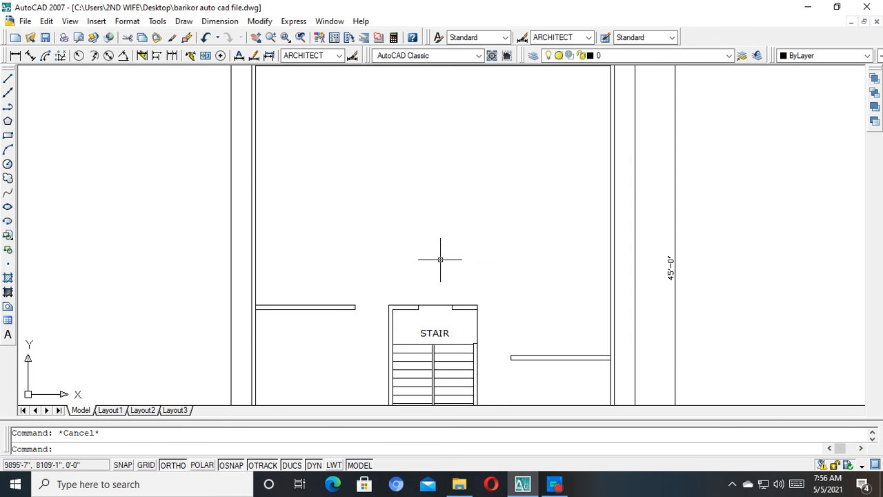
pyautogui.moveTo(440, 259); pyautogui.dragTo(475, 240, button='middle')
pyautogui.scroll(-2, 508, 180)
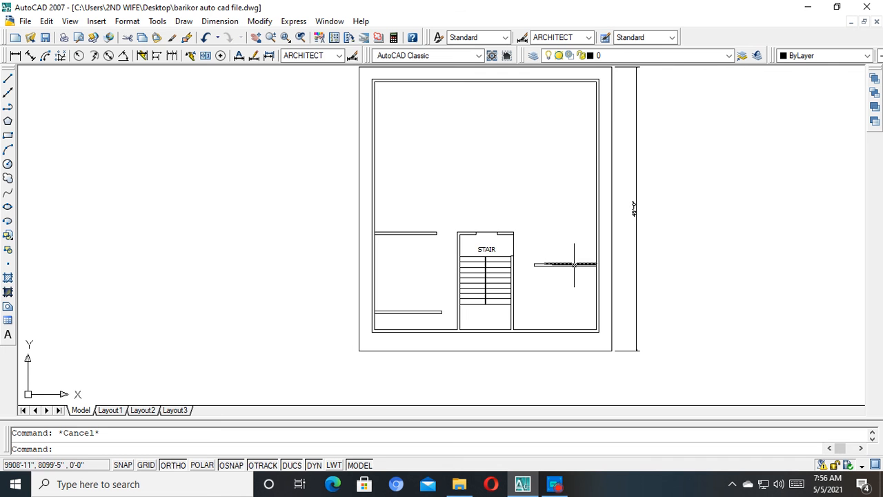
# Offset the inner line of the house's right outer wall 4' to the left, across the right partition.
pyautogui.scroll(2, 566, 258)
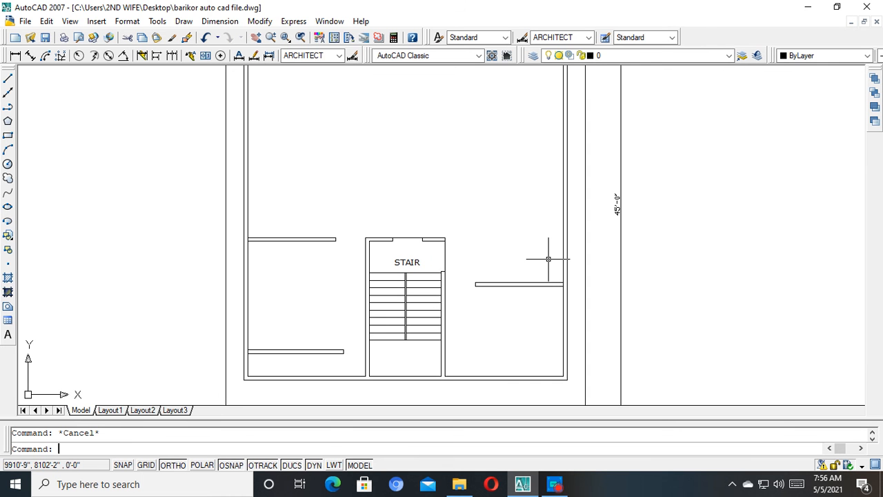
pyautogui.write('o')
pyautogui.press('Return')
pyautogui.write('4')
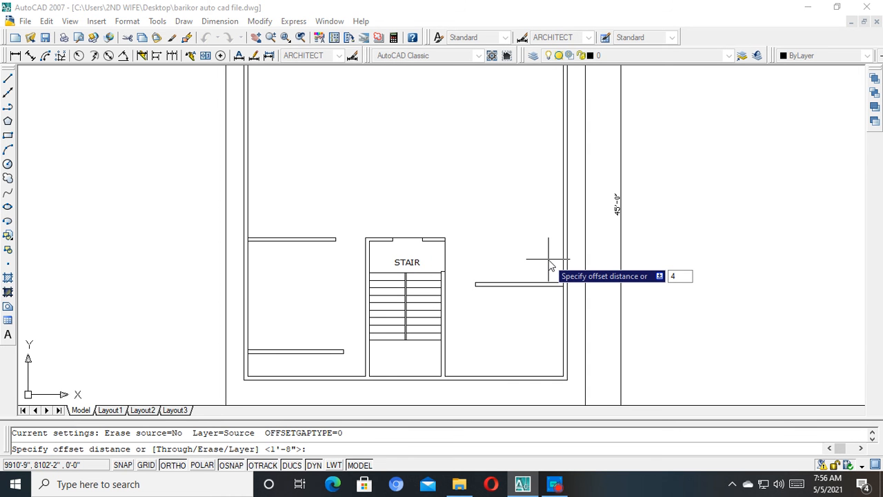
pyautogui.press('Return')
pyautogui.scroll(3, 552, 260)
pyautogui.click(564, 258)
pyautogui.click(493, 256)
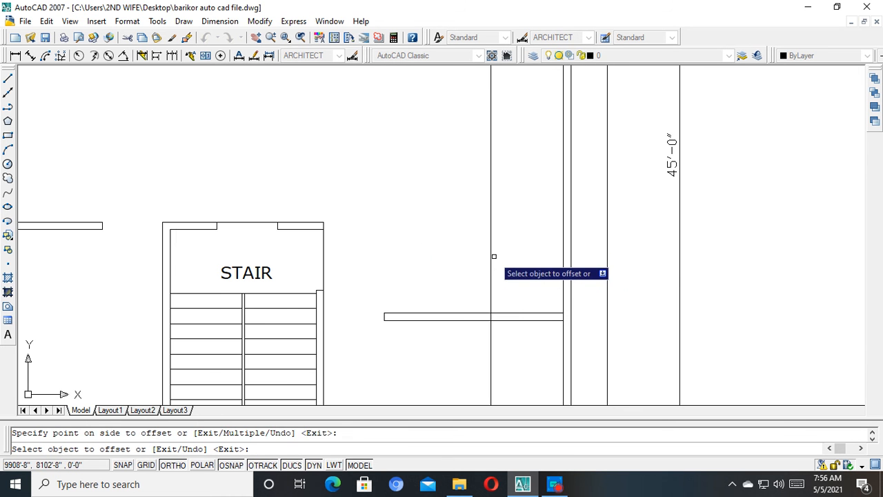
# Offset the new vertical line 5" to the left to give the wall its thickness.
pyautogui.press('Escape')
pyautogui.press('Return')
pyautogui.write('5')
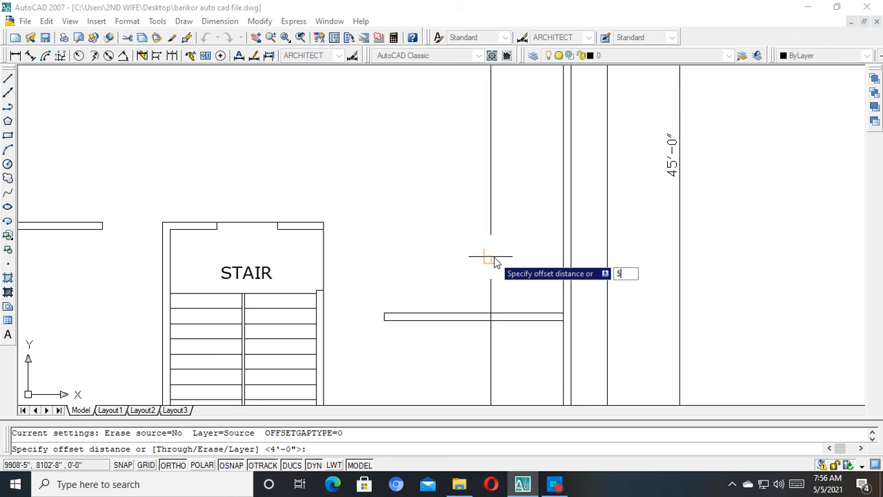
pyautogui.press('Return')
pyautogui.click(490, 254)
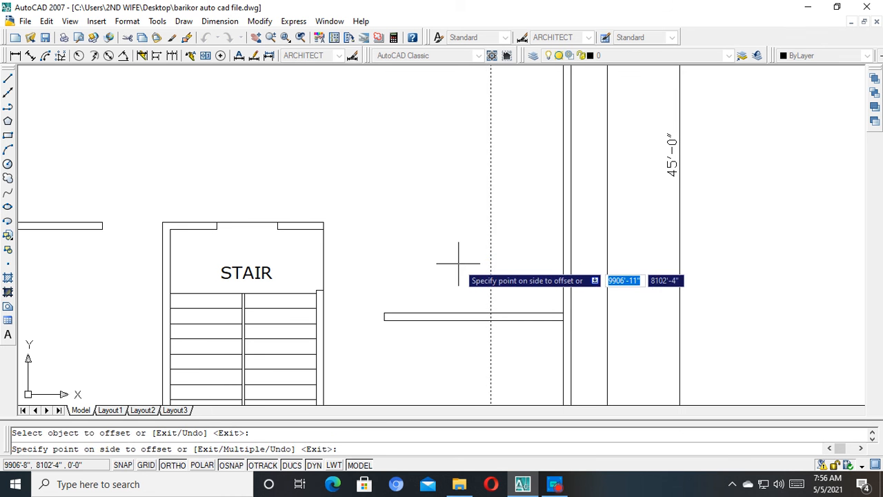
pyautogui.click(458, 263)
pyautogui.press('Escape')
pyautogui.press('Escape')
# Trim both lines of the new vertical wall below the right partition.
pyautogui.write('tr')
pyautogui.press('Return')
pyautogui.press('Return')
pyautogui.moveTo(460, 262); pyautogui.dragTo(467, 198, button='middle')
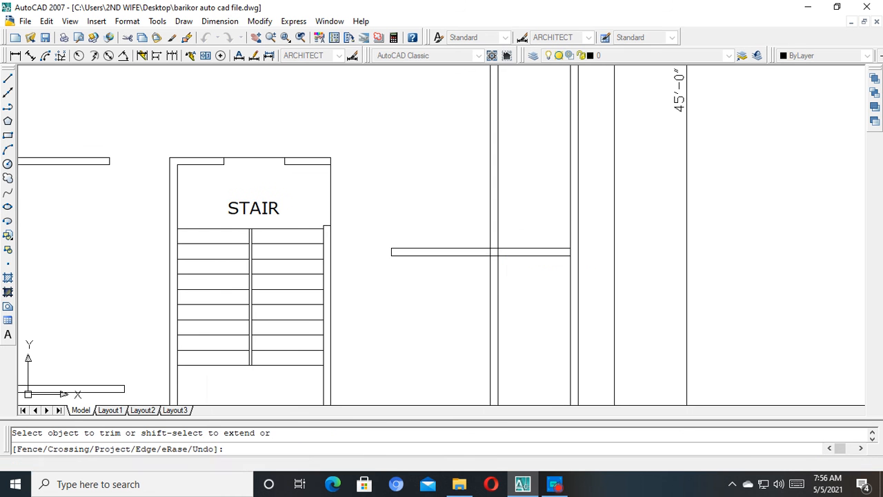
pyautogui.click(525, 296)
pyautogui.click(442, 328)
pyautogui.moveTo(475, 298); pyautogui.dragTo(475, 339, button='middle')
pyautogui.press('Escape')
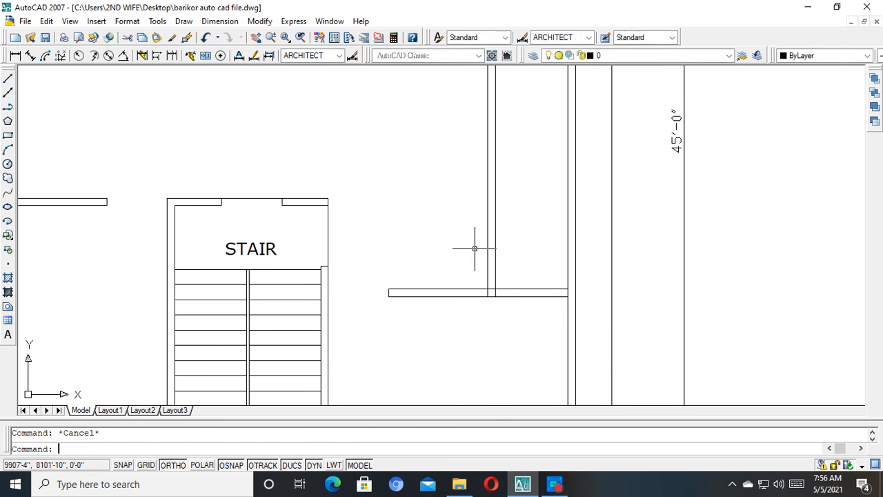
pyautogui.write('o')
pyautogui.press('Return')
pyautogui.press('Escape')
pyautogui.press('Escape')
# Move both lines of the new vertical wall 6" to the left.
pyautogui.click(511, 229)
pyautogui.click(476, 247)
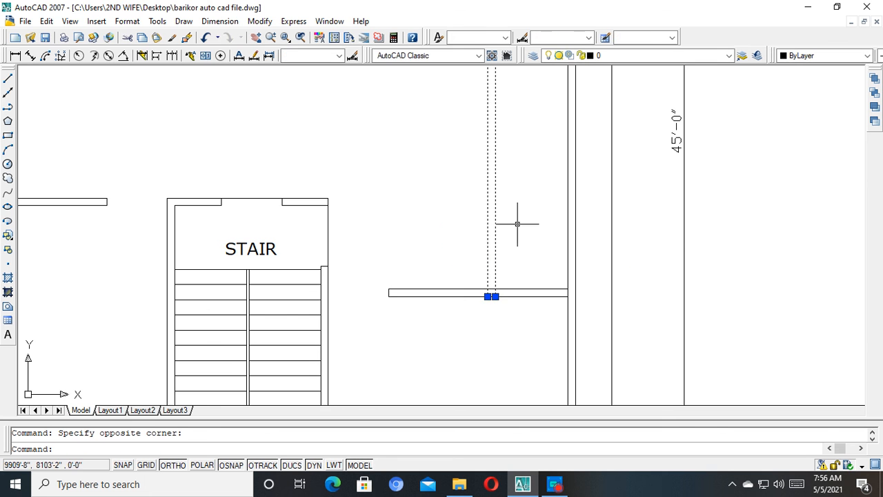
pyautogui.write('m')
pyautogui.press('Return')
pyautogui.click(527, 221)
pyautogui.write('6')
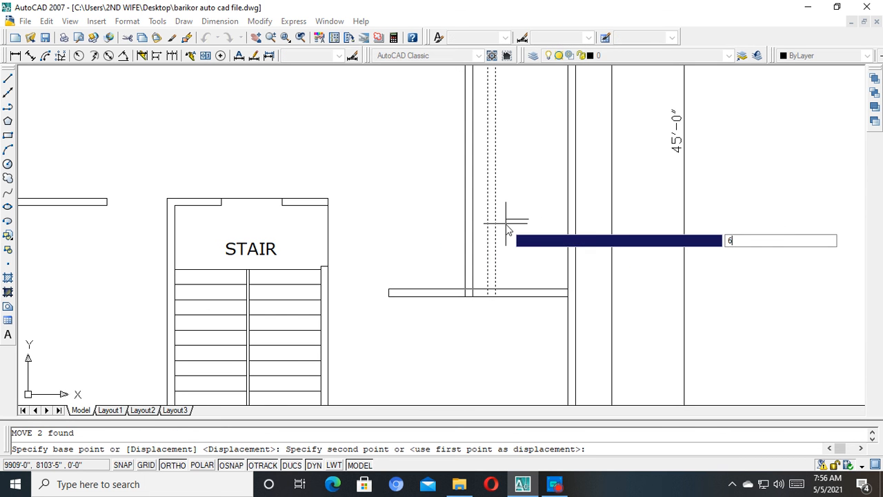
pyautogui.write('"')
pyautogui.press('Return')
pyautogui.press('Escape')
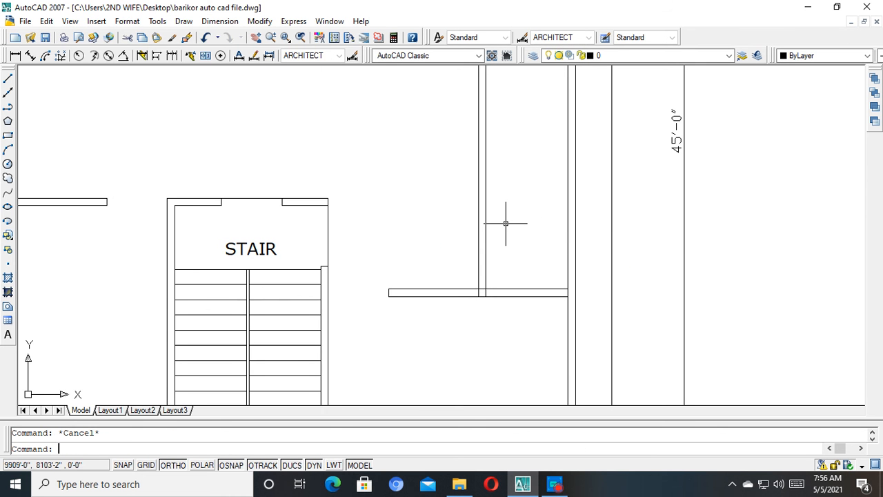
# Offset the right partition's upper line 6' upward, across the new vertical wall.
pyautogui.write('o')
pyautogui.press('Return')
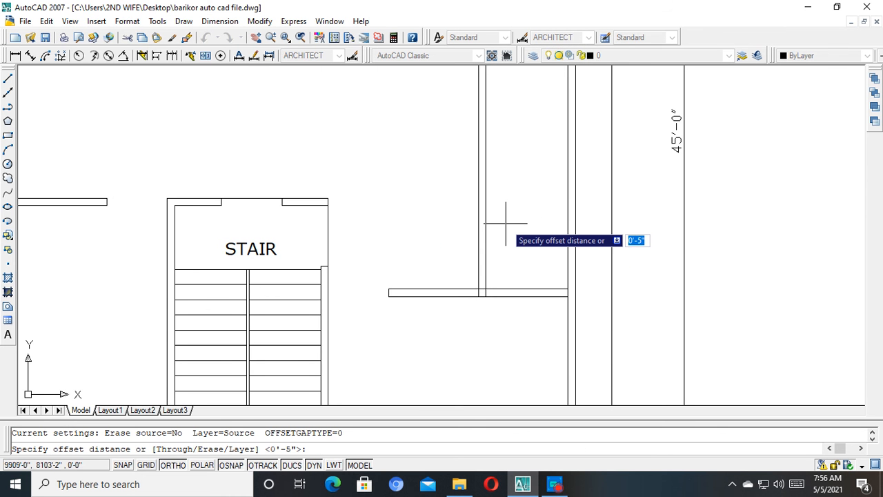
pyautogui.write('6')
pyautogui.write("'")
pyautogui.press('Return')
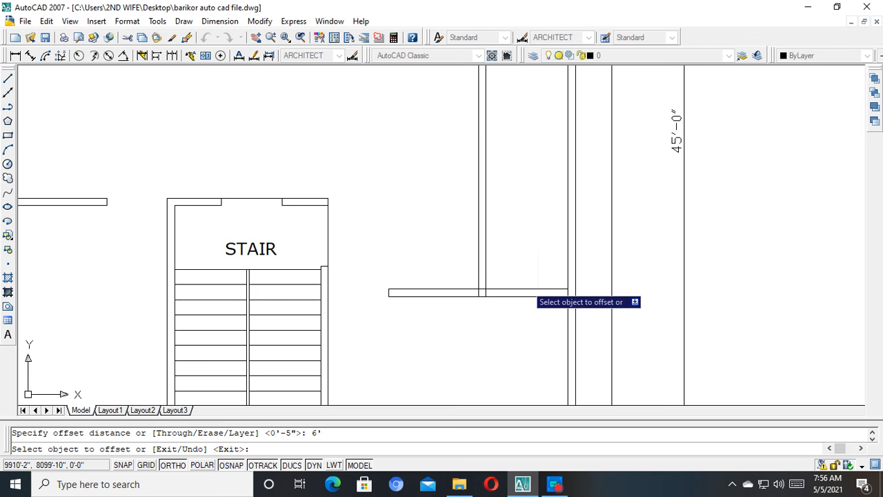
pyautogui.click(520, 288)
pyautogui.click(524, 214)
pyautogui.moveTo(524, 213); pyautogui.dragTo(522, 282, button='middle')
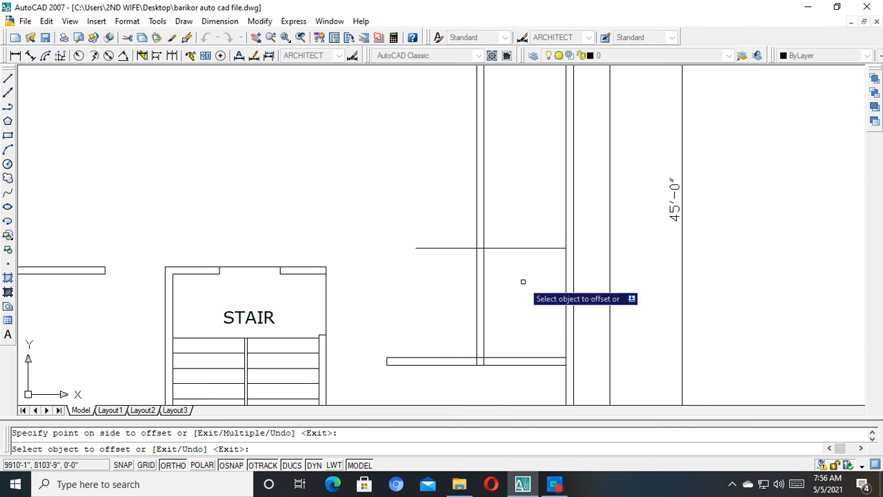
pyautogui.press('Escape')
pyautogui.press('Return')
pyautogui.write('5')
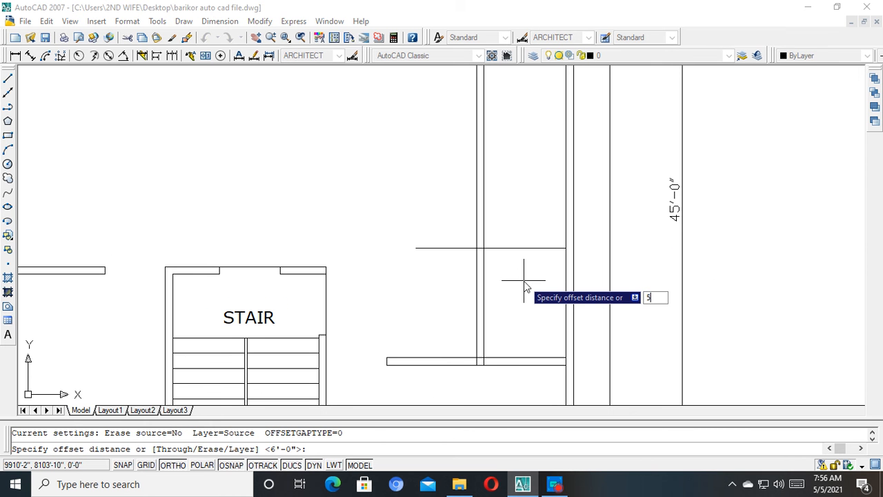
pyautogui.write("''")
pyautogui.press('Return')
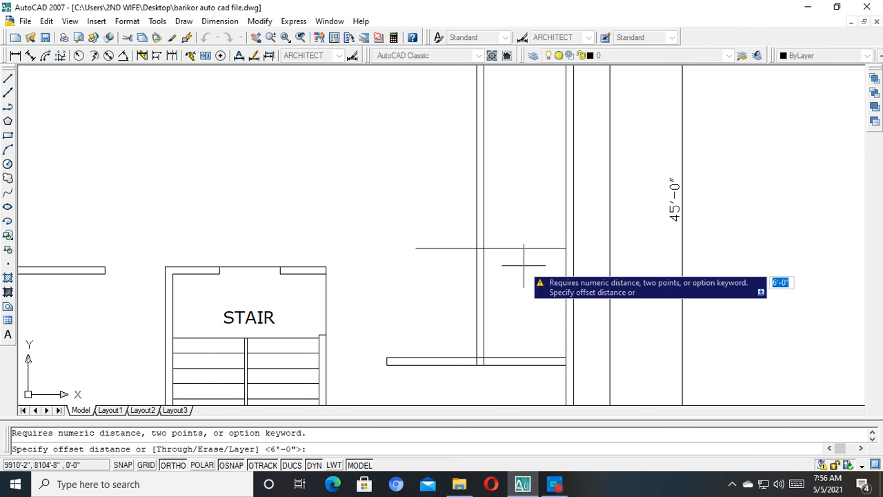
pyautogui.press('Escape')
# Offset the horizontal line crossing the new vertical wall 5" upward to give the upper wall its thickness.
pyautogui.press('Return')
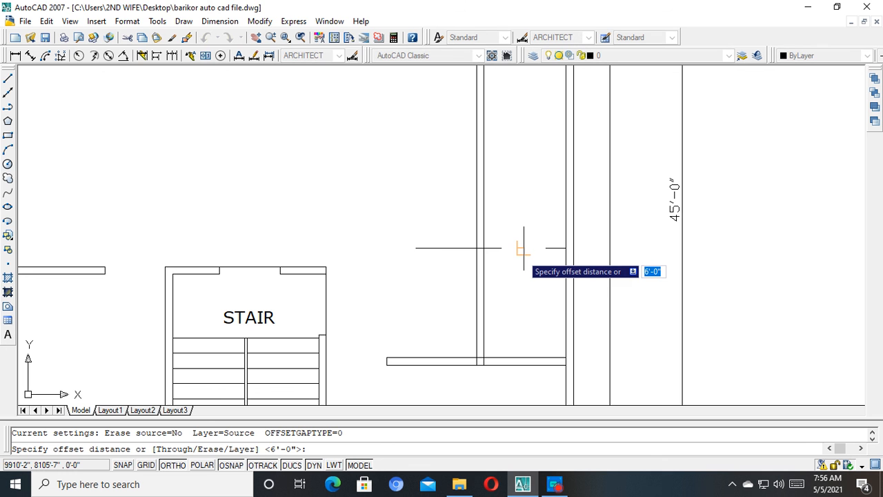
pyautogui.write('5')
pyautogui.write("'")
pyautogui.press('Return')
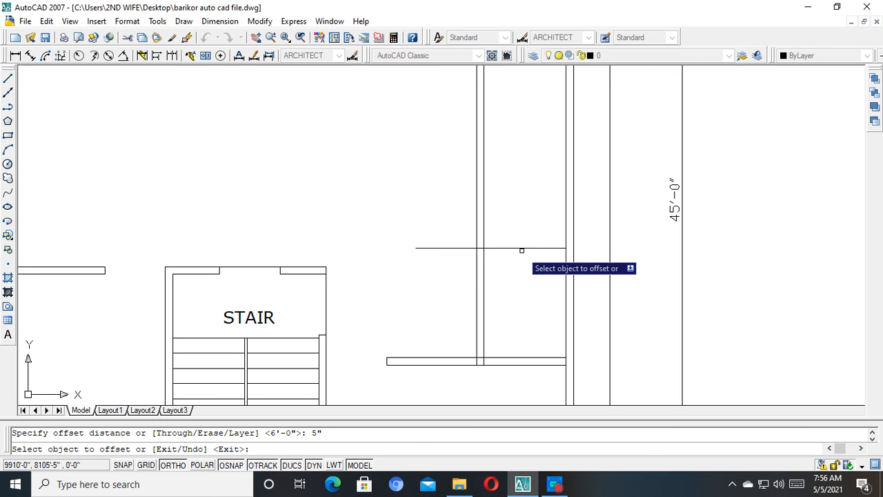
pyautogui.click(521, 248)
pyautogui.click(519, 228)
pyautogui.press('Escape')
# Trim the vertical wall's lines above the new horizontal wall and the horizontal wall's lines left of the vertical wall.
pyautogui.write('tr')
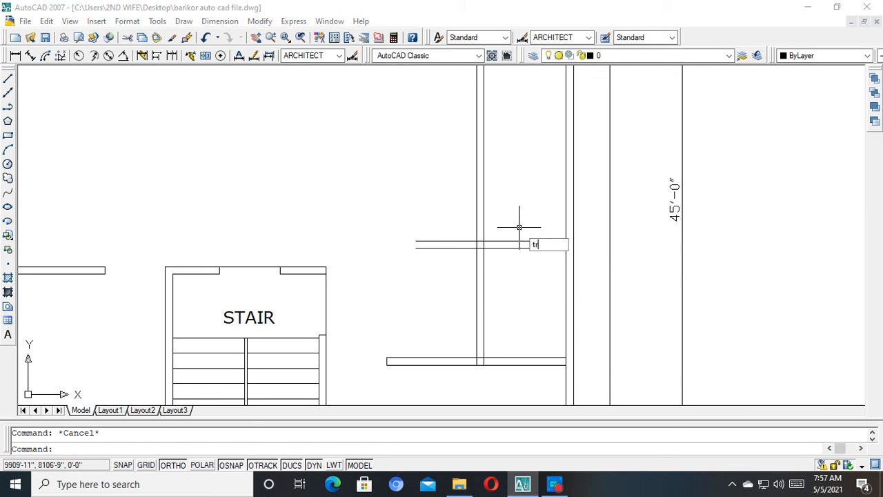
pyautogui.press('Return')
pyautogui.press('Return')
pyautogui.click(516, 188)
pyautogui.click(437, 204)
pyautogui.click(442, 205)
pyautogui.click(416, 267)
pyautogui.scroll(-3, 463, 290)
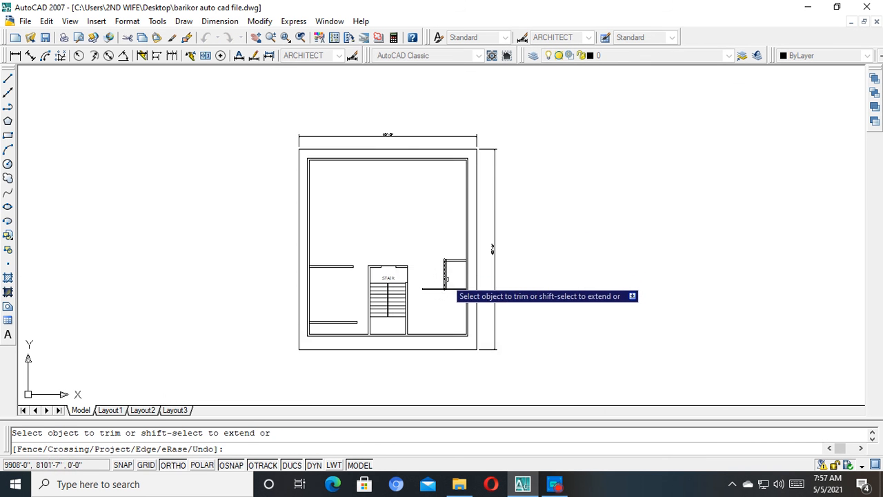
pyautogui.scroll(1, 459, 308)
pyautogui.press('Escape')
pyautogui.scroll(2, 463, 273)
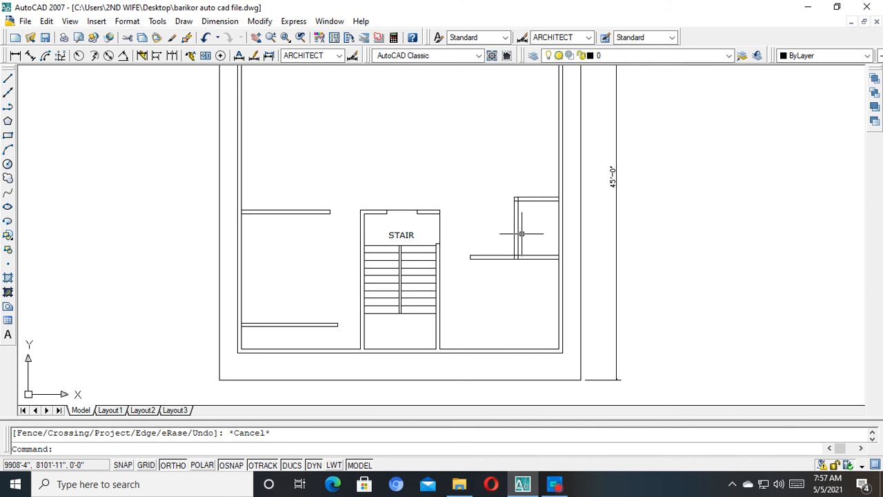
pyautogui.moveTo(470, 249); pyautogui.dragTo(451, 227, button='middle')
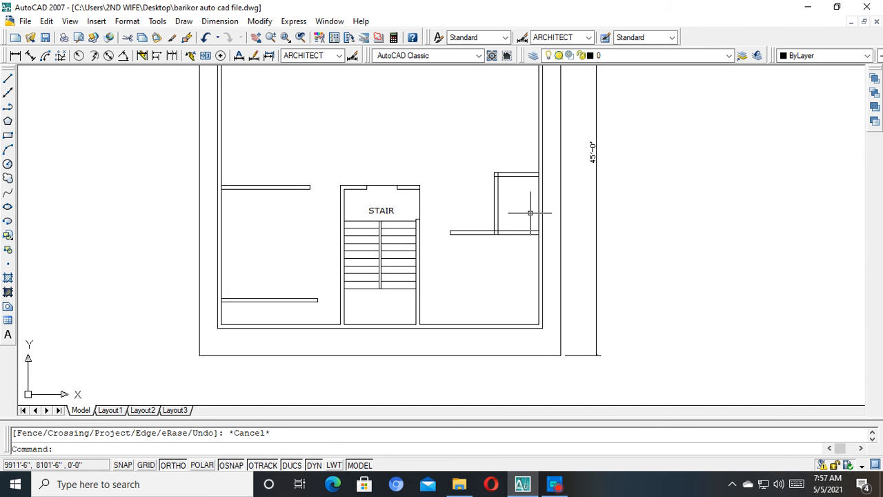
# Offset the lower line of the small room's upper wall 30" downward to mark the door opening.
pyautogui.scroll(5, 529, 213)
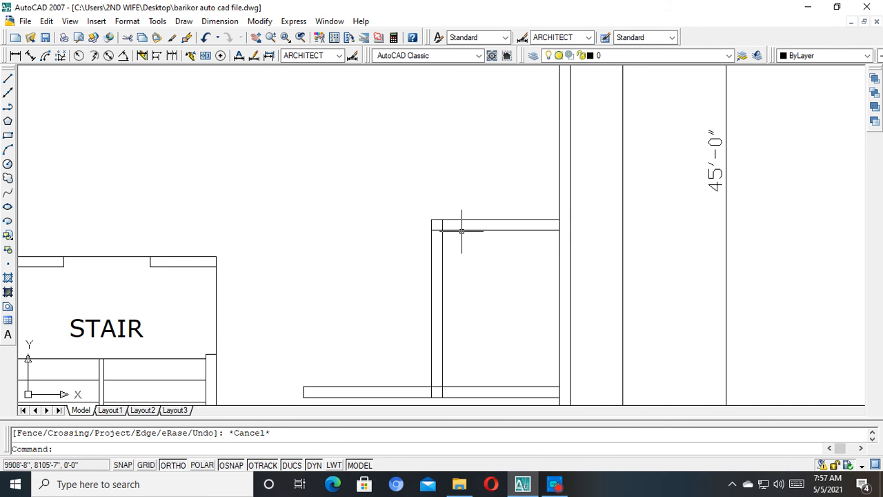
pyautogui.press('Escape')
pyautogui.write('o')
pyautogui.press('Return')
pyautogui.write('30')
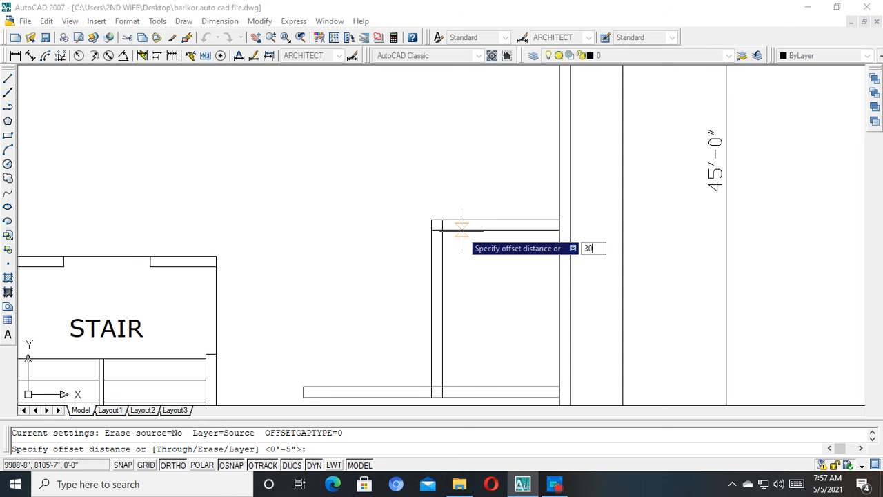
pyautogui.press('Return')
pyautogui.scroll(2, 453, 234)
pyautogui.scroll(-3, 450, 247)
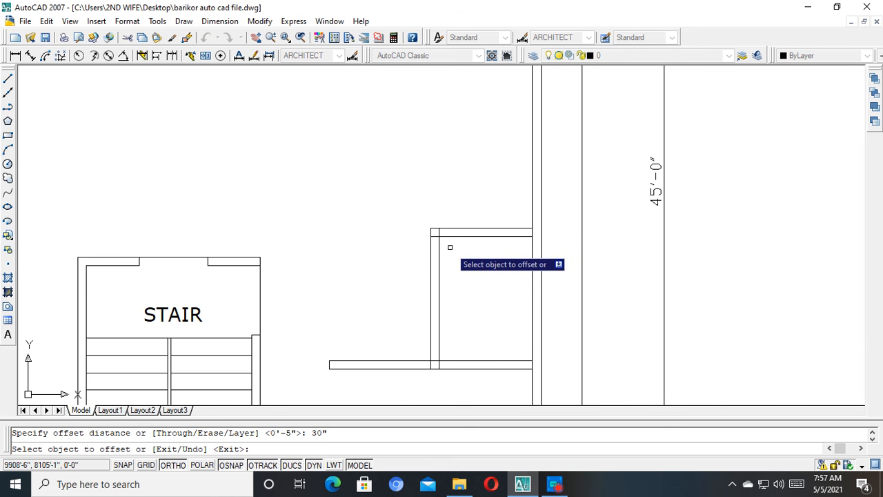
pyautogui.moveTo(341, 285); pyautogui.dragTo(332, 212, button='middle')
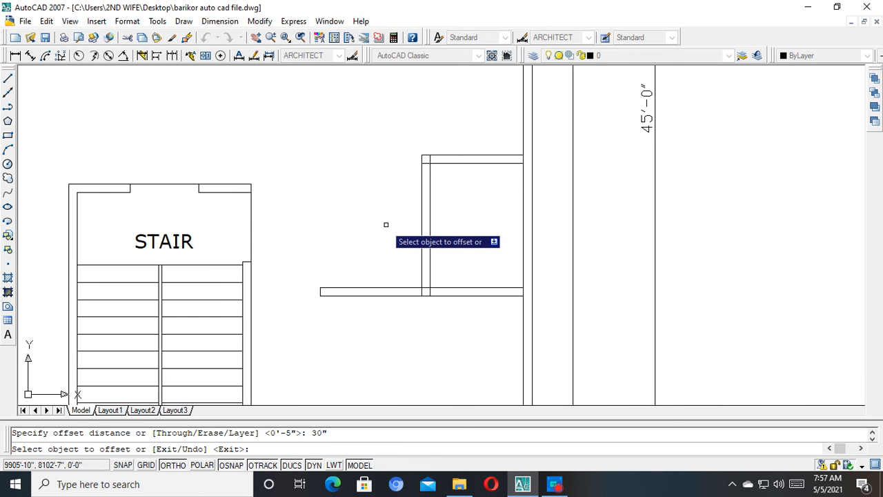
pyautogui.click(442, 160)
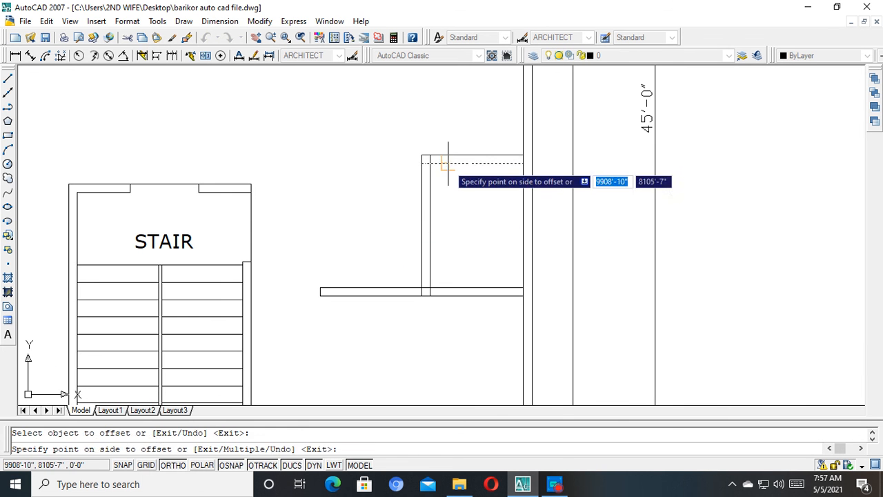
pyautogui.click(454, 224)
pyautogui.press('Escape')
# Trim both lines of the vertical wall between the upper wall and the 30" offset line to cut the door opening.
pyautogui.write('t')
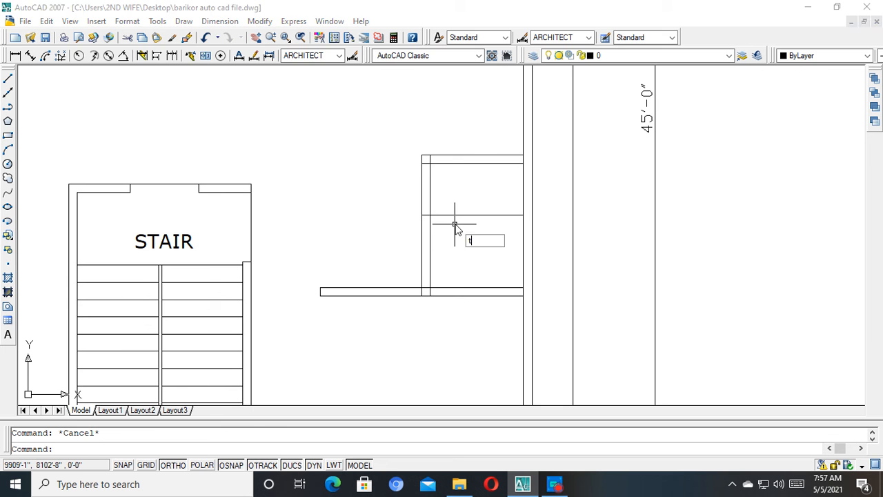
pyautogui.press('Return')
pyautogui.press('Return')
pyautogui.click(458, 191)
pyautogui.click(357, 190)
pyautogui.moveTo(416, 214); pyautogui.dragTo(407, 245, button='middle')
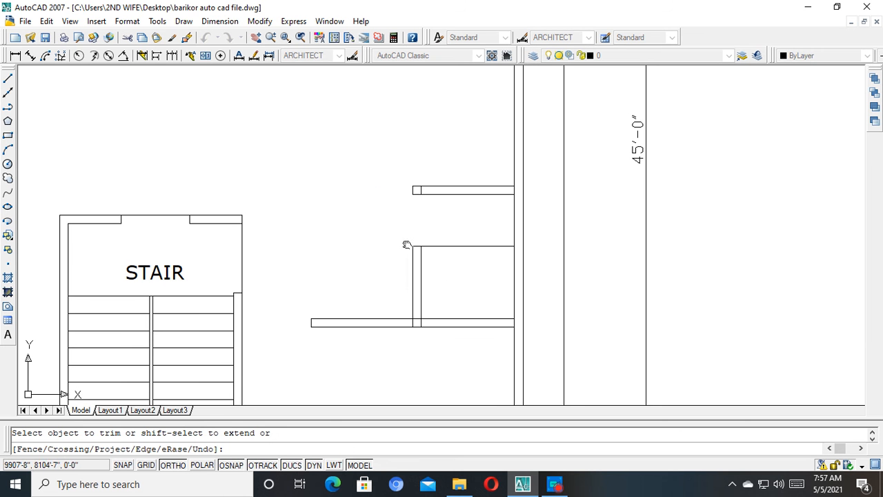
pyautogui.press('Escape')
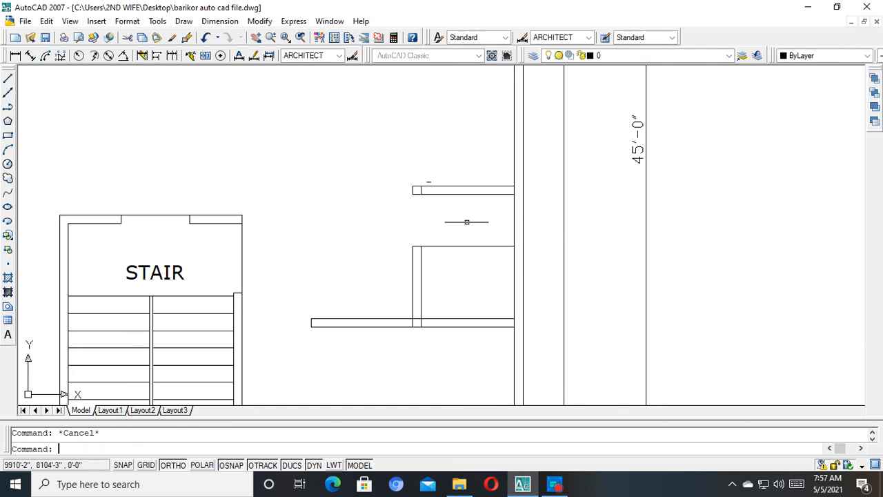
# Trim the 30" offset line inside the small room so only the vertical wall's end cap is left.
pyautogui.write('tr')
pyautogui.press('Return')
pyautogui.press('Return')
pyautogui.click(477, 276)
pyautogui.click(460, 230)
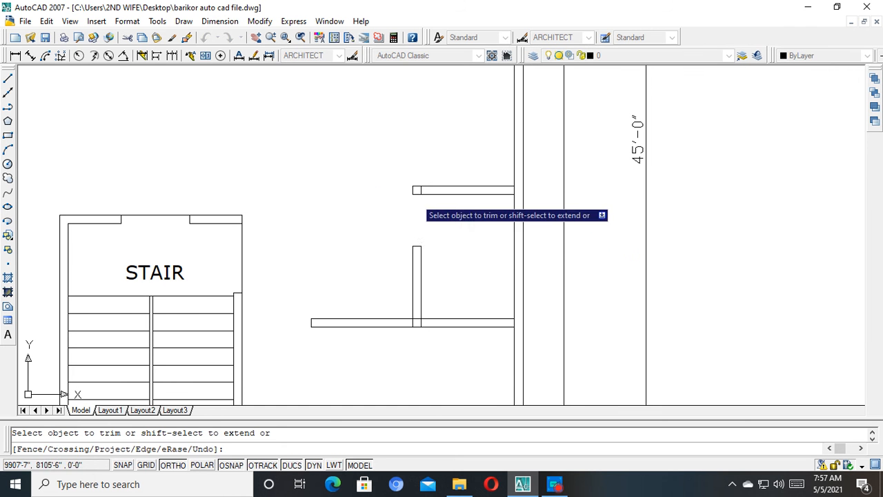
pyautogui.press('Escape')
# Delete the leftover short vertical line inside the left end of the small room's upper wall.
pyautogui.scroll(3, 421, 183)
pyautogui.click(419, 183)
pyautogui.click(448, 235)
pyautogui.press('Delete')
pyautogui.scroll(-4, 448, 234)
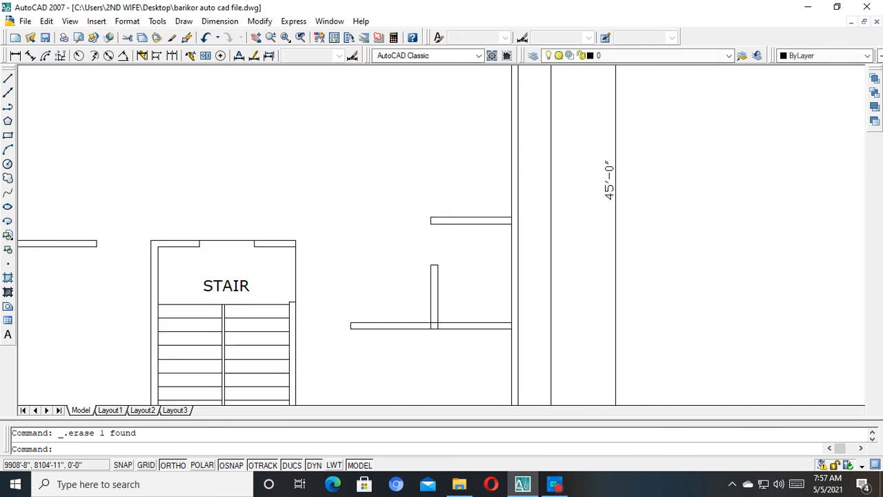
# Trim the crossing lines where the vertical wall meets the right partition so the junction is open.
pyautogui.scroll(2, 445, 271)
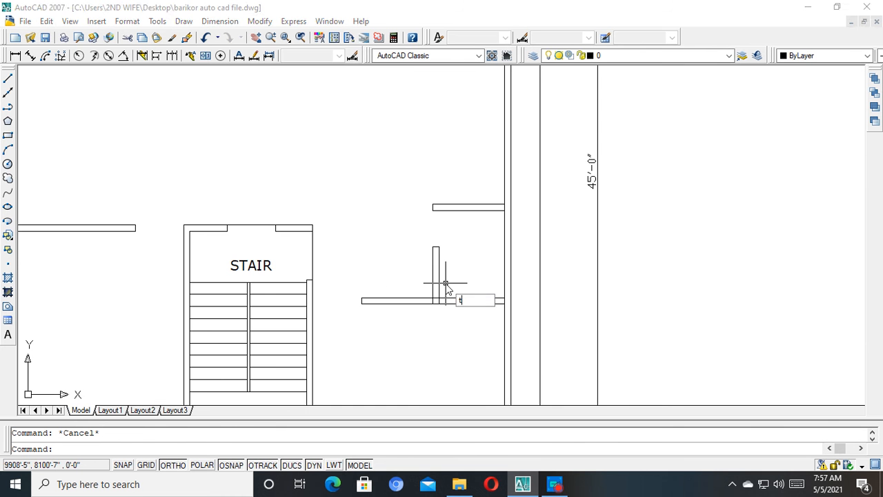
pyautogui.write('tr')
pyautogui.press('Return')
pyautogui.press('Return')
pyautogui.scroll(3, 446, 283)
pyautogui.click(446, 298)
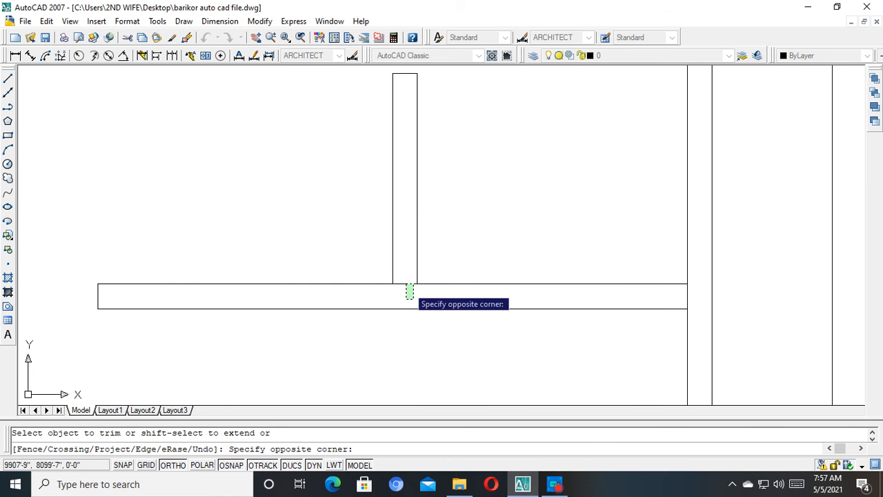
pyautogui.click(407, 288)
pyautogui.scroll(-5, 400, 294)
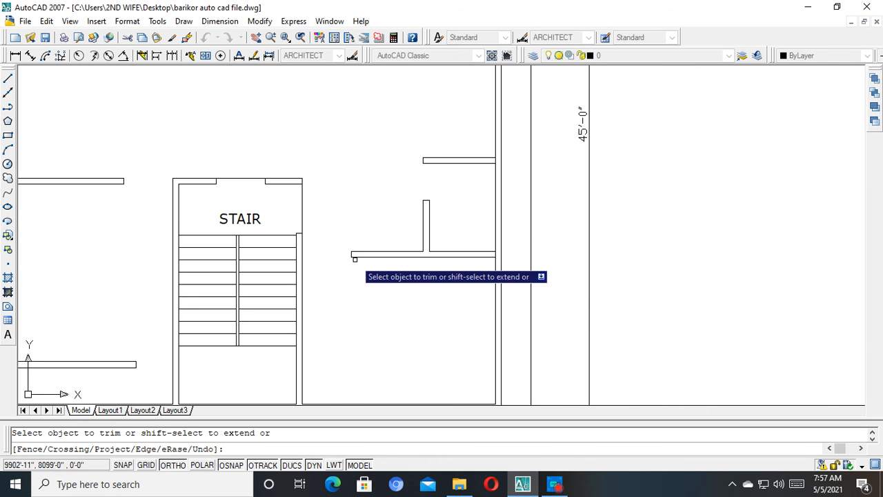
pyautogui.scroll(-5, 228, 157)
pyautogui.scroll(2, 242, 183)
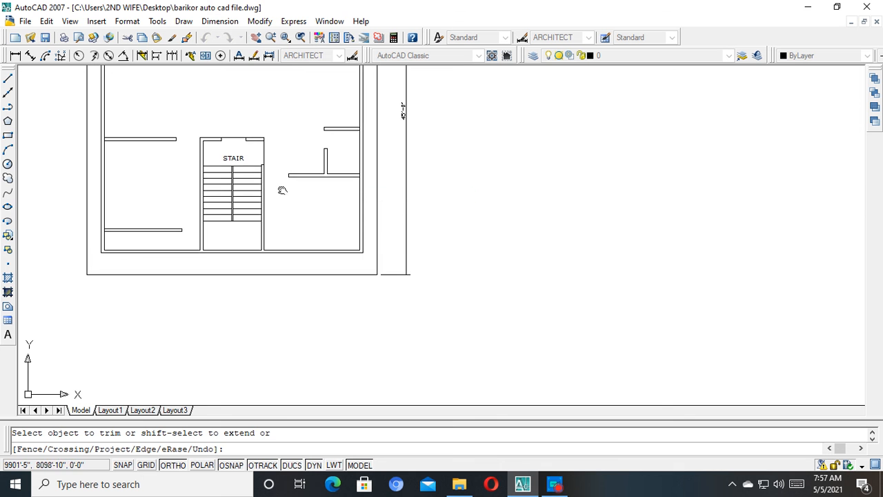
pyautogui.moveTo(287, 171); pyautogui.dragTo(319, 238, button='middle')
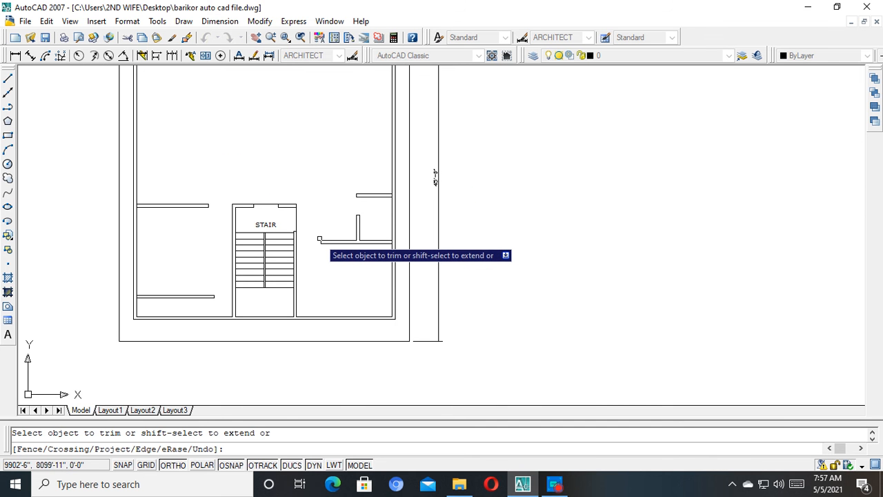
pyautogui.press('Escape')
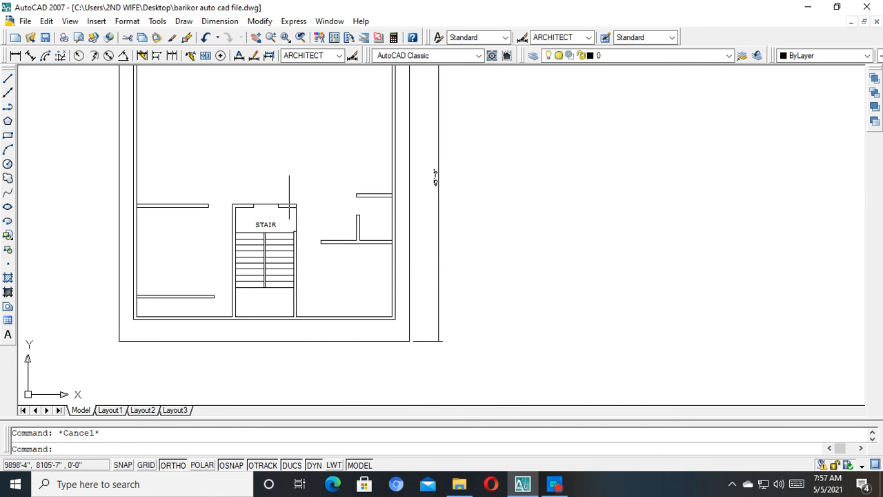
# Try to dimension the small room's inner width above the right partition, and erase that dimension.
pyautogui.click(15, 56)
pyautogui.scroll(5, 338, 207)
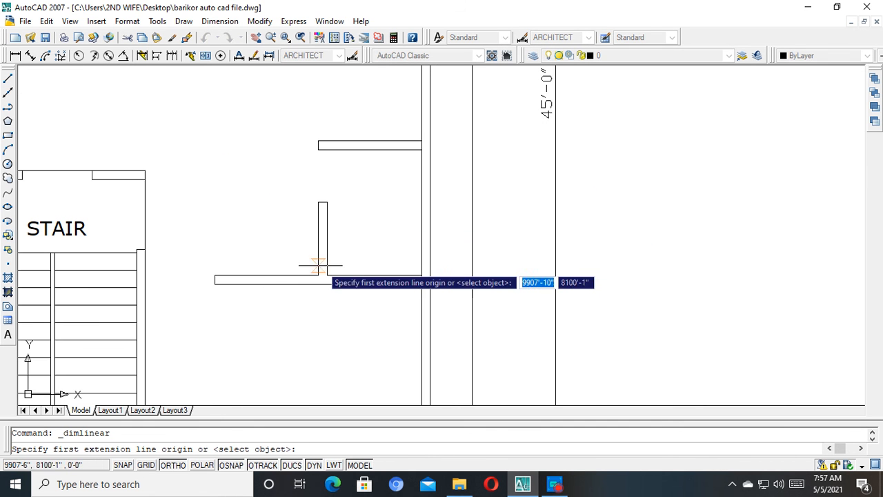
pyautogui.click(332, 274)
pyautogui.scroll(3, 359, 273)
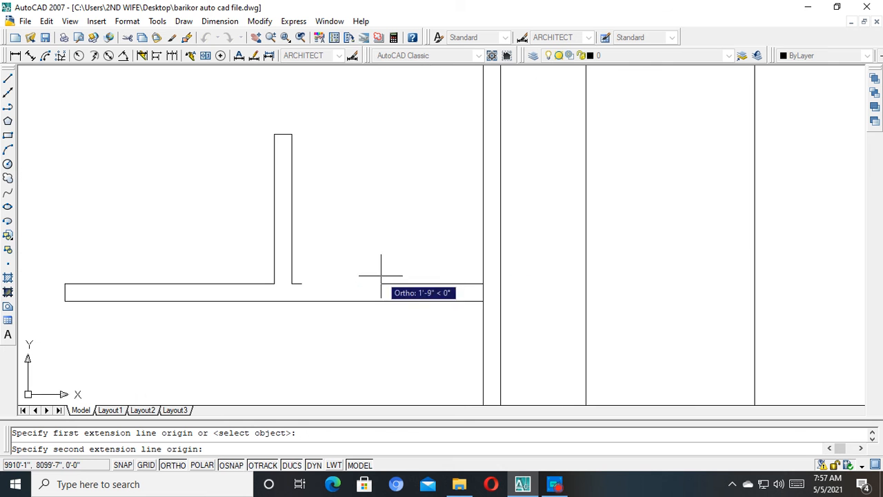
pyautogui.click(482, 282)
pyautogui.click(473, 247)
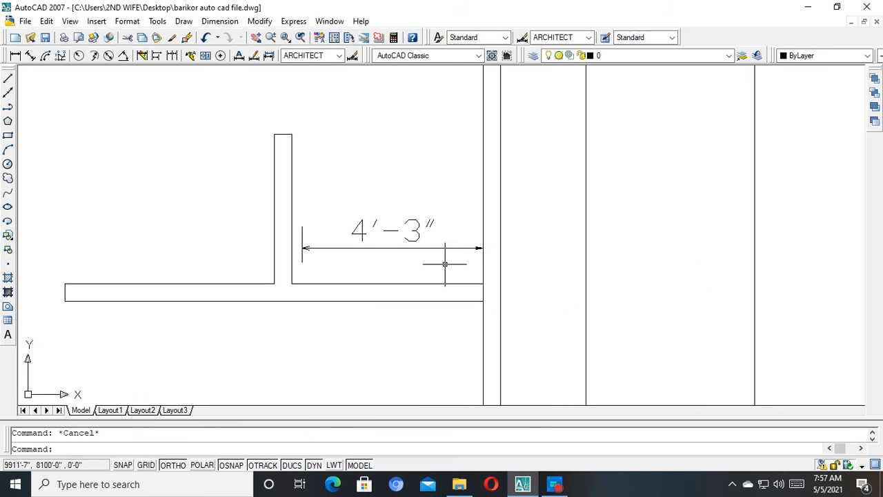
pyautogui.moveTo(449, 262); pyautogui.dragTo(391, 218)
pyautogui.press('Delete')
pyautogui.scroll(-2, 391, 219)
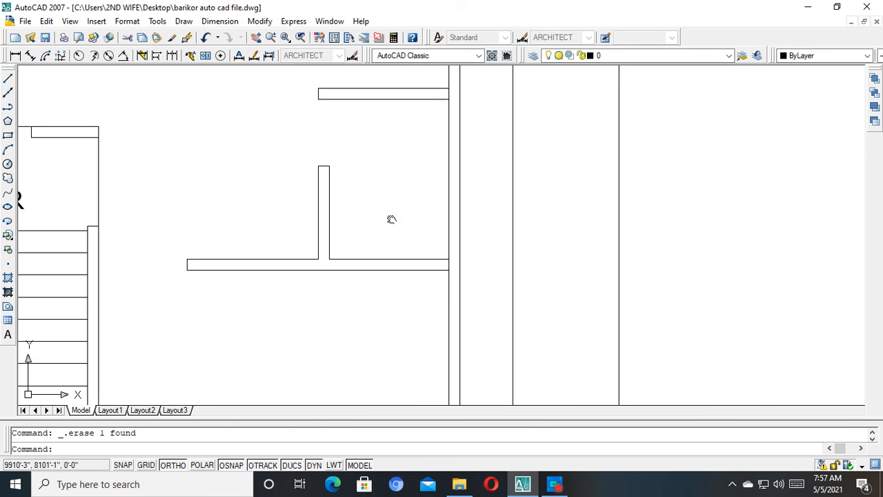
# Measure the small room's inner width from the vertical wall's inner corner to the outer wall with a temporary dimension, and erase it.
pyautogui.click(15, 56)
pyautogui.scroll(2, 311, 254)
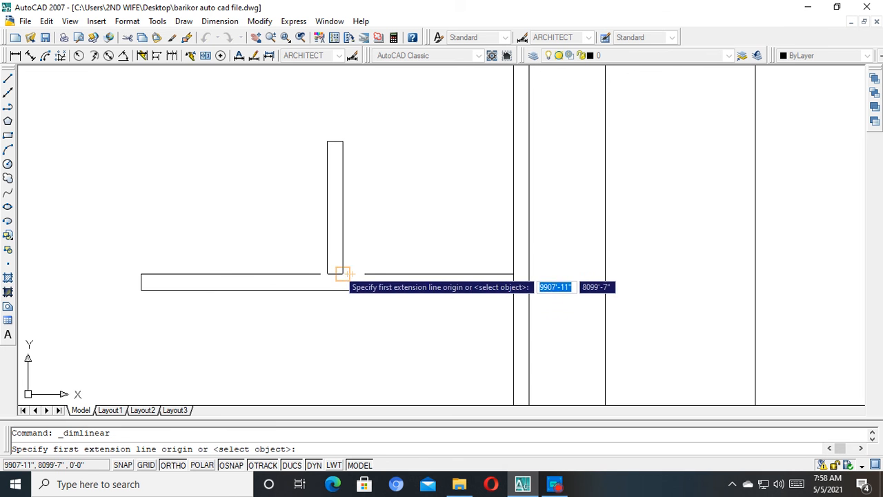
pyautogui.click(343, 274)
pyautogui.click(513, 274)
pyautogui.click(480, 237)
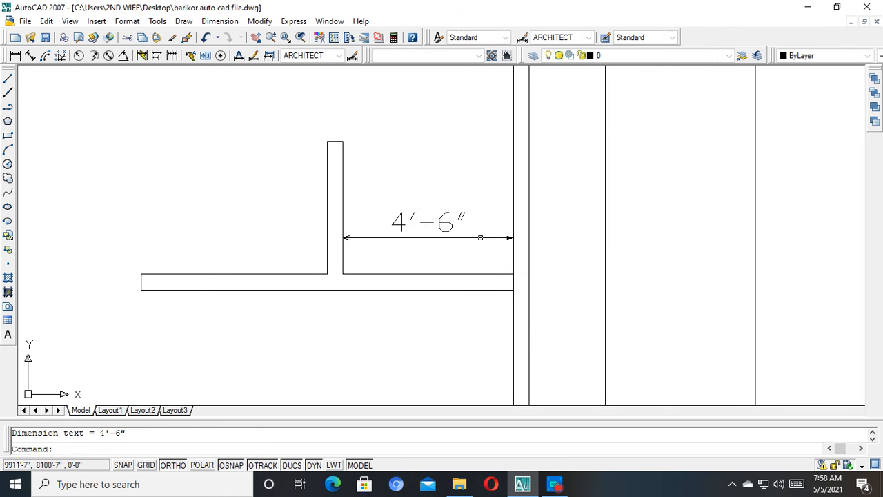
pyautogui.click(523, 255)
pyautogui.click(420, 193)
pyautogui.press('Delete')
pyautogui.scroll(-5, 420, 192)
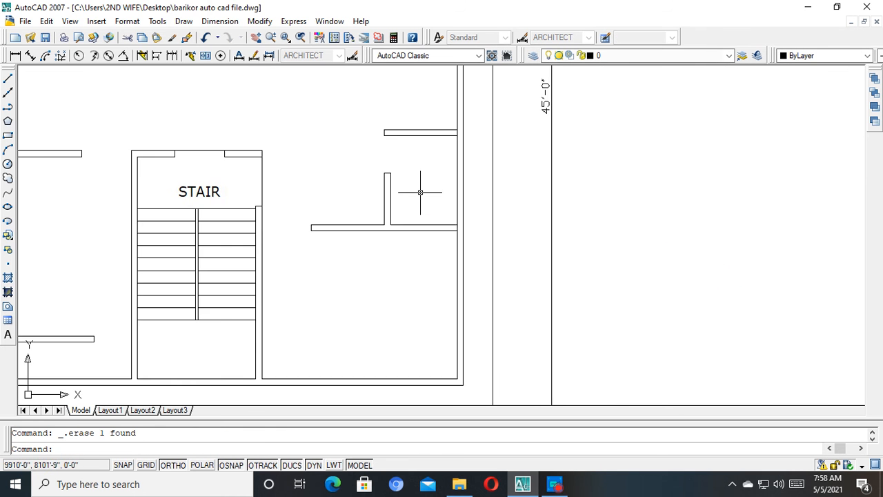
pyautogui.scroll(2, 424, 231)
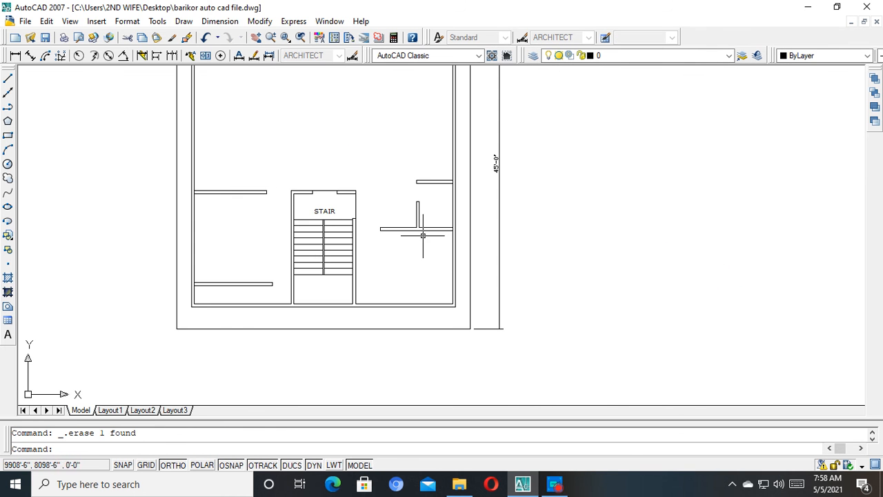
pyautogui.scroll(3, 423, 236)
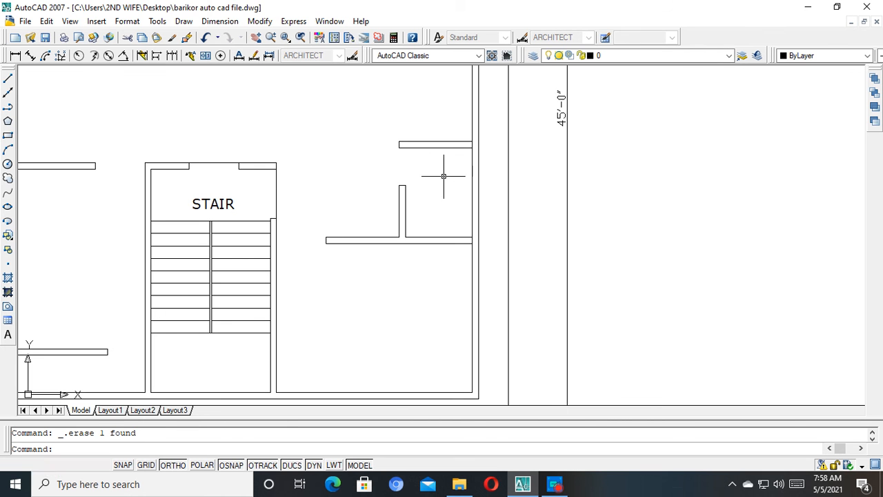
pyautogui.scroll(-3, 379, 201)
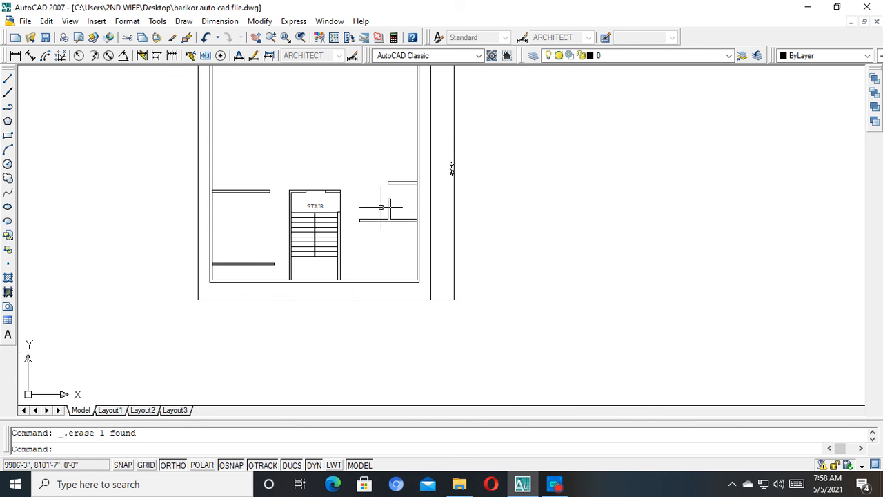
pyautogui.moveTo(405, 212); pyautogui.dragTo(479, 261, button='middle')
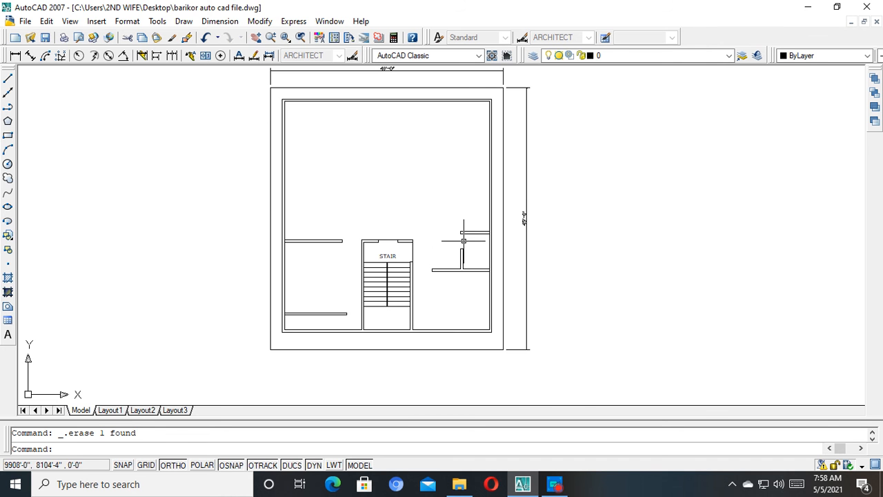
pyautogui.scroll(3, 466, 235)
pyautogui.scroll(-4, 465, 230)
pyautogui.moveTo(444, 226); pyautogui.dragTo(452, 289, button='middle')
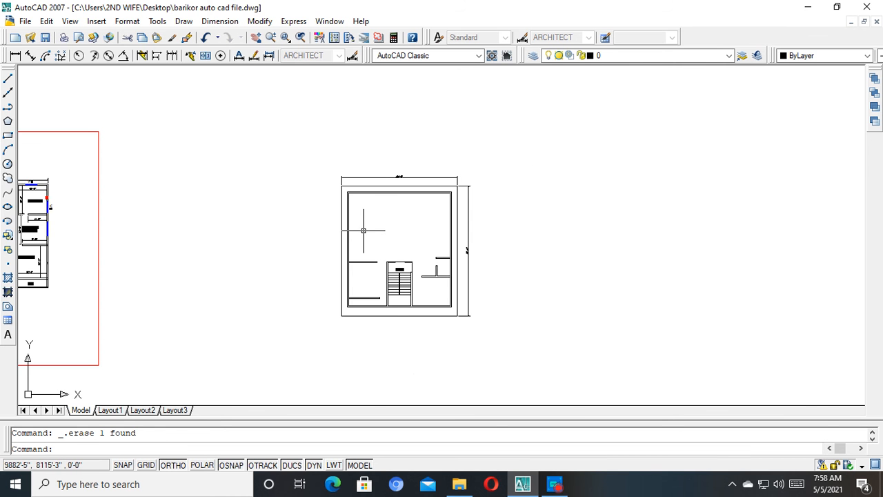
pyautogui.scroll(1, 364, 231)
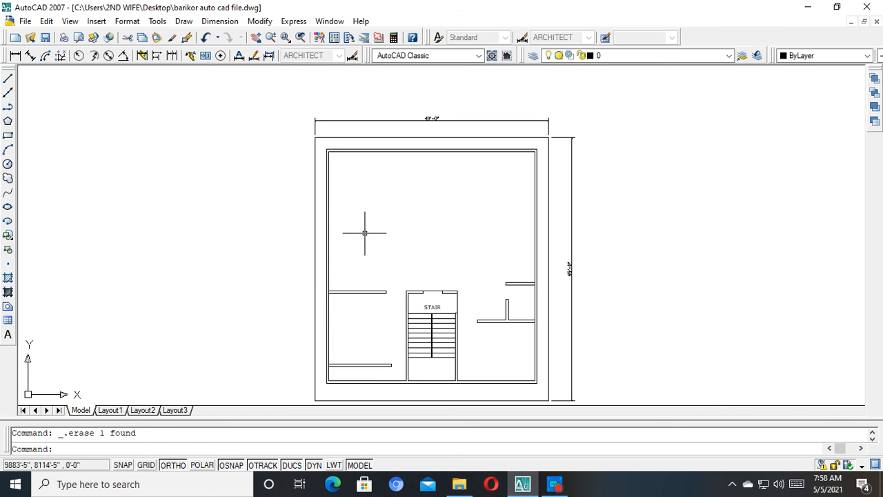
pyautogui.scroll(4, 354, 258)
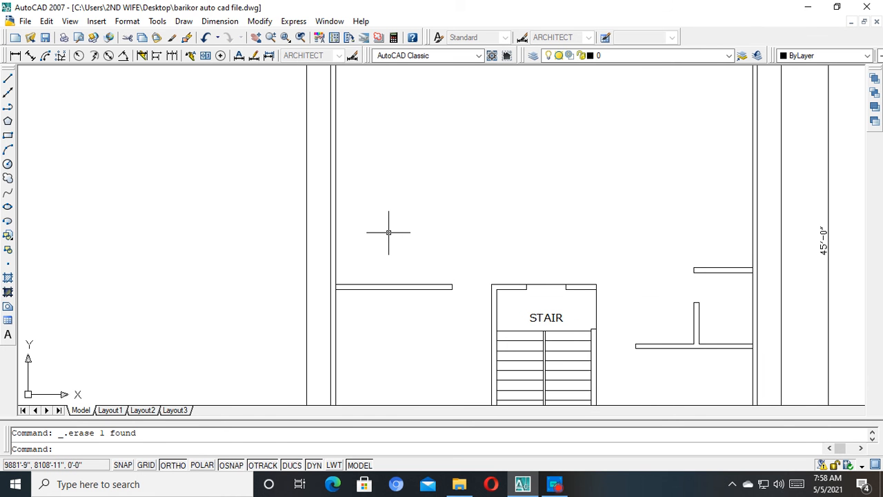
pyautogui.write('o')
pyautogui.press('Return')
pyautogui.write('4')
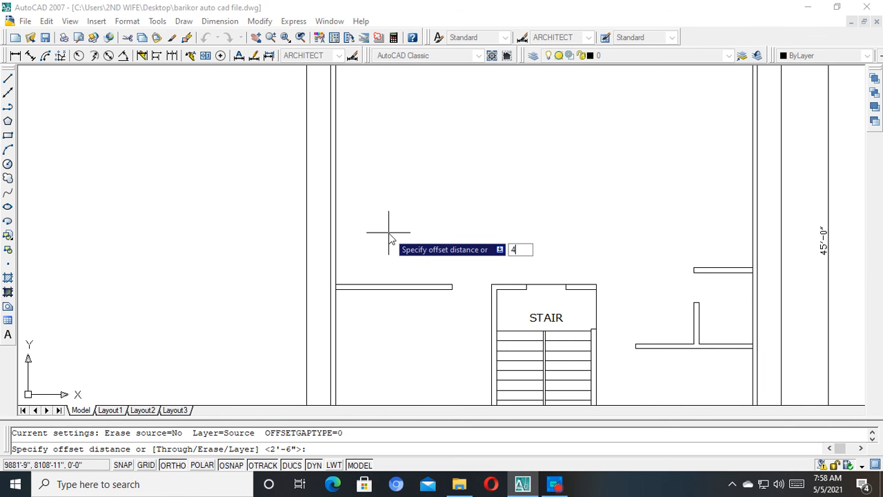
pyautogui.write("'")
pyautogui.press('Return')
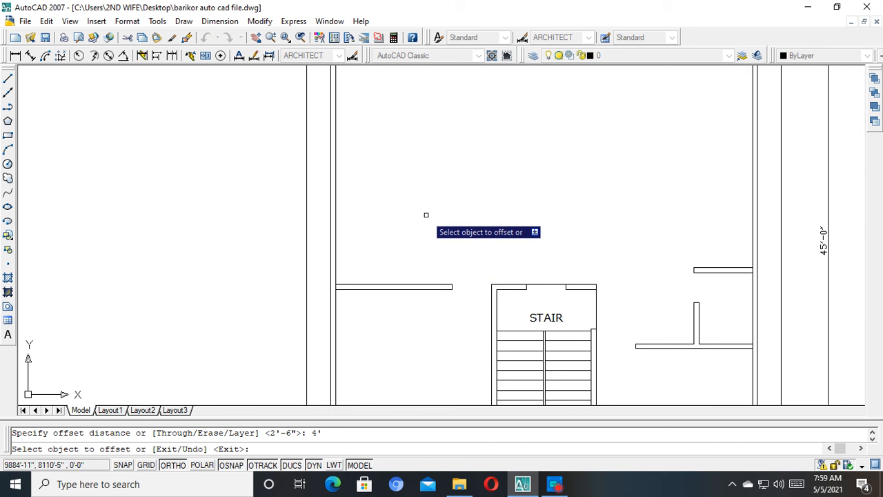
pyautogui.press('Escape')
# Offset the upper line of the left partition beside the stair 11' upward for the new room's upper wall.
pyautogui.press('Return')
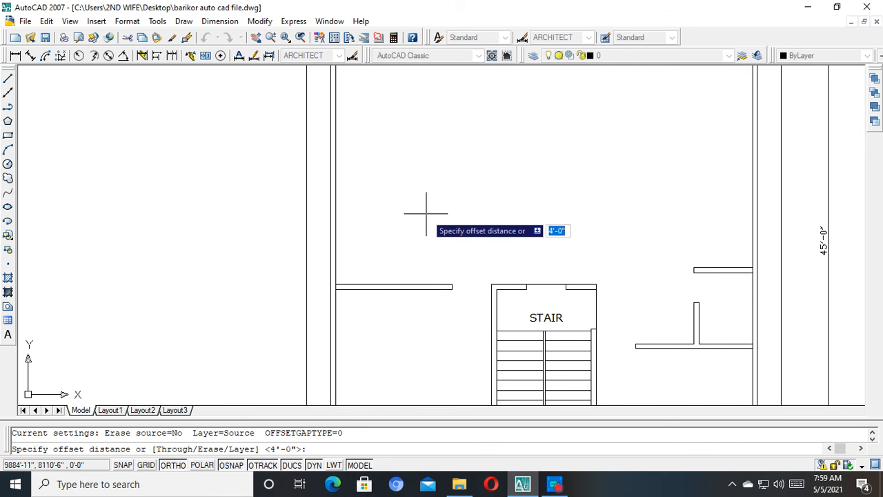
pyautogui.write('1')
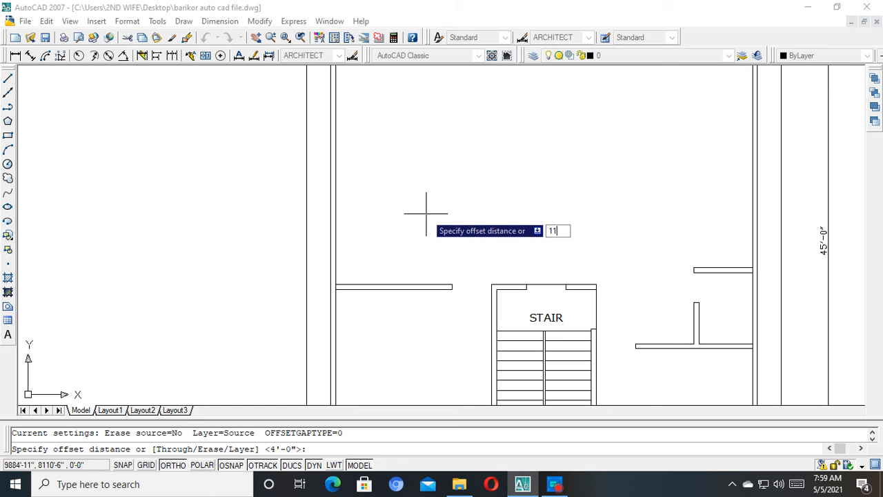
pyautogui.write("1'")
pyautogui.press('Return')
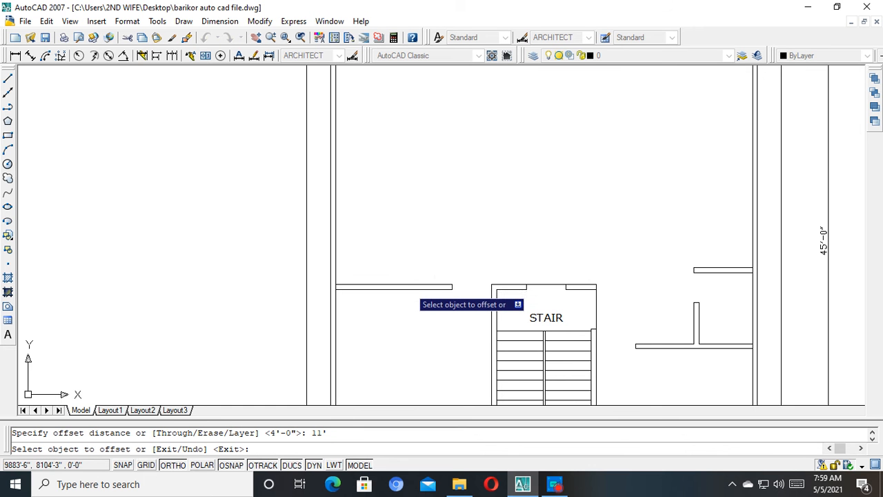
pyautogui.click(410, 286)
pyautogui.click(416, 193)
pyautogui.press('Escape')
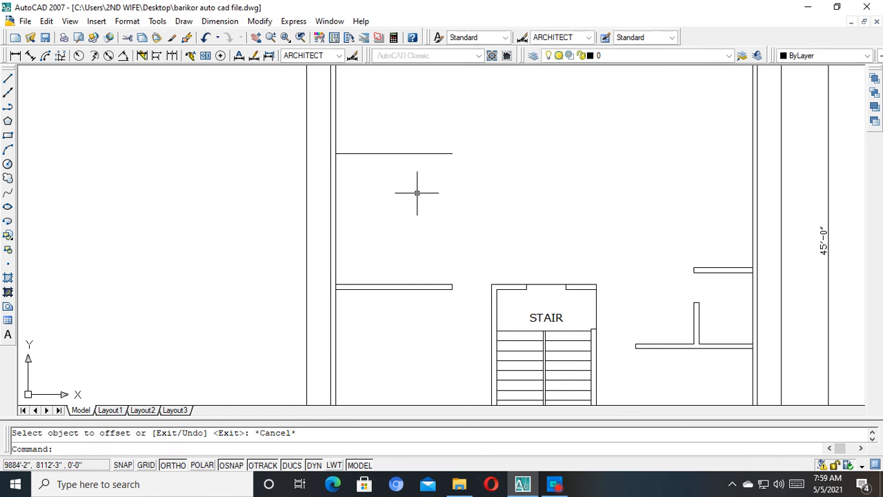
# Try to offset the new upper wall line upward by 5', and erase the copy.
pyautogui.press('Return')
pyautogui.write("5'")
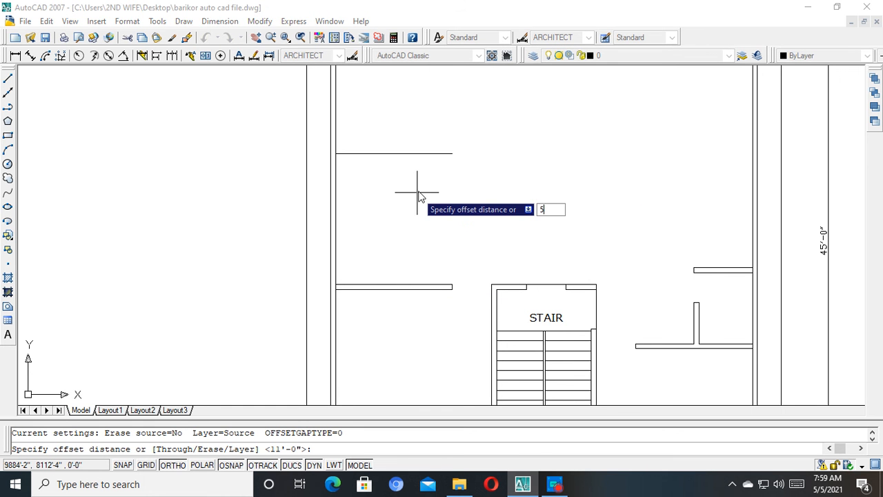
pyautogui.press('Return')
pyautogui.click(399, 153)
pyautogui.click(401, 132)
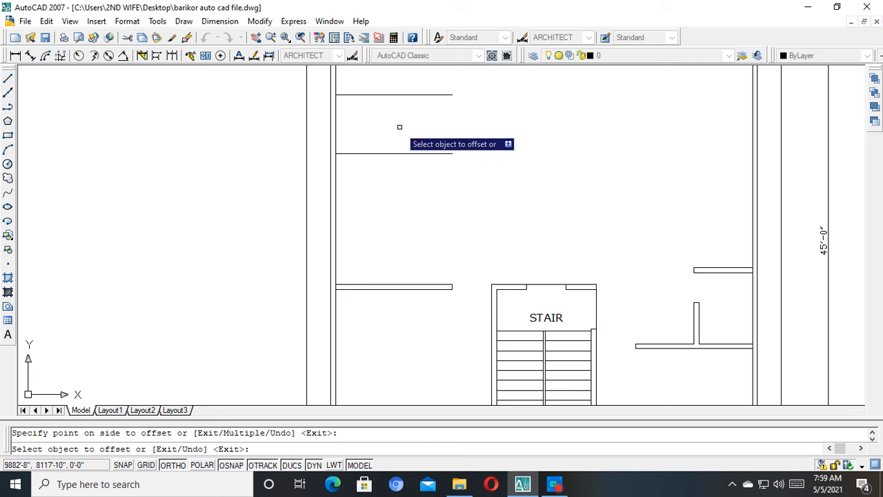
pyautogui.press('Escape')
pyautogui.click(403, 116)
pyautogui.click(392, 88)
pyautogui.press('Delete')
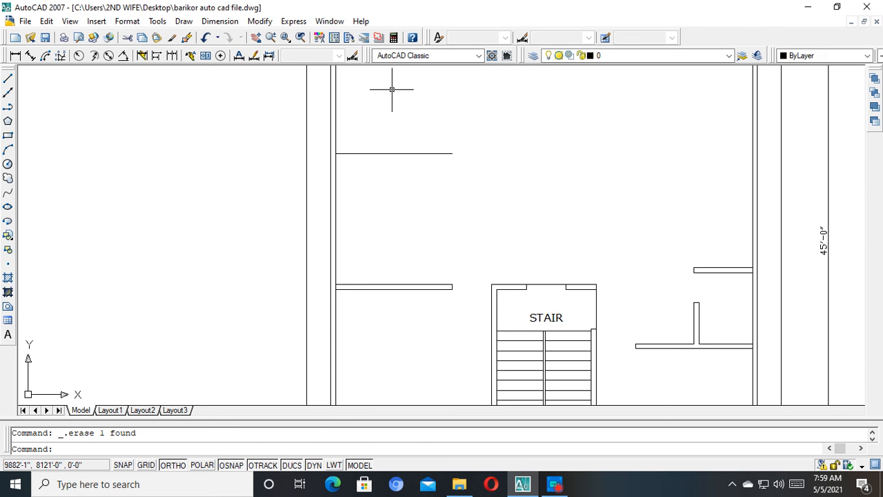
# Offset the new upper wall line 5" upward to give the wall its thickness.
pyautogui.write('o')
pyautogui.press('Return')
pyautogui.write('5')
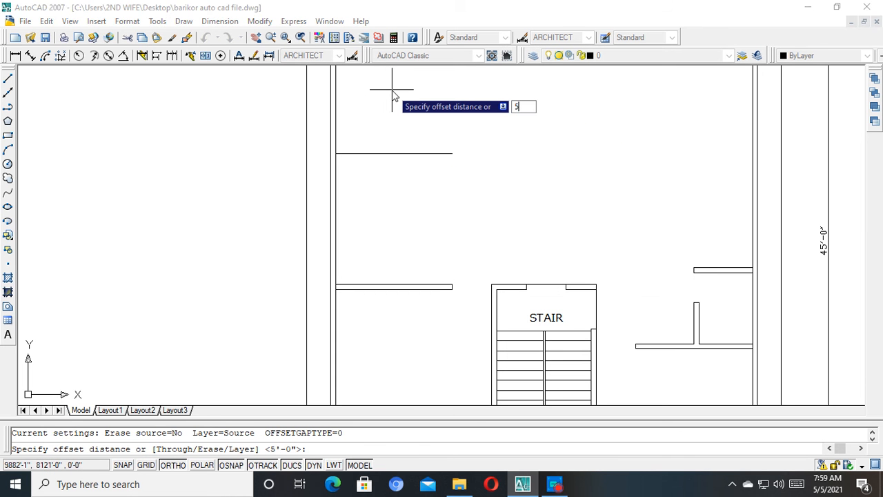
pyautogui.press('Return')
pyautogui.click(395, 152)
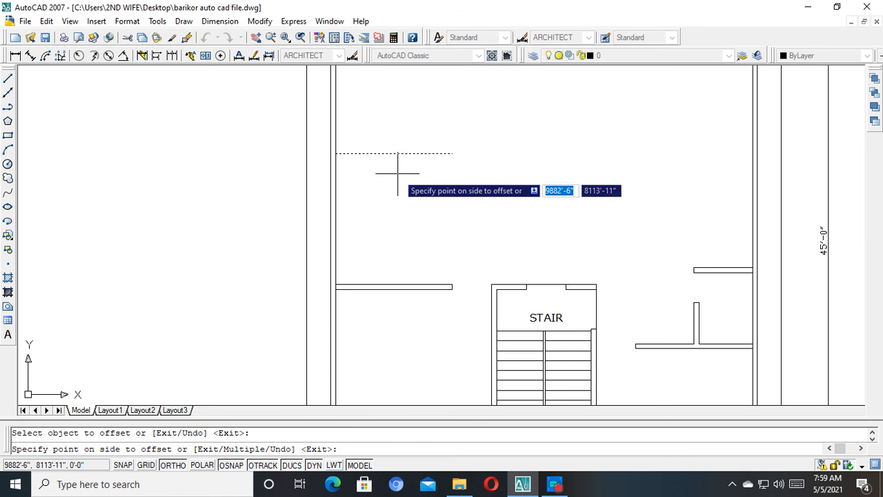
pyautogui.click(397, 143)
pyautogui.press('Escape')
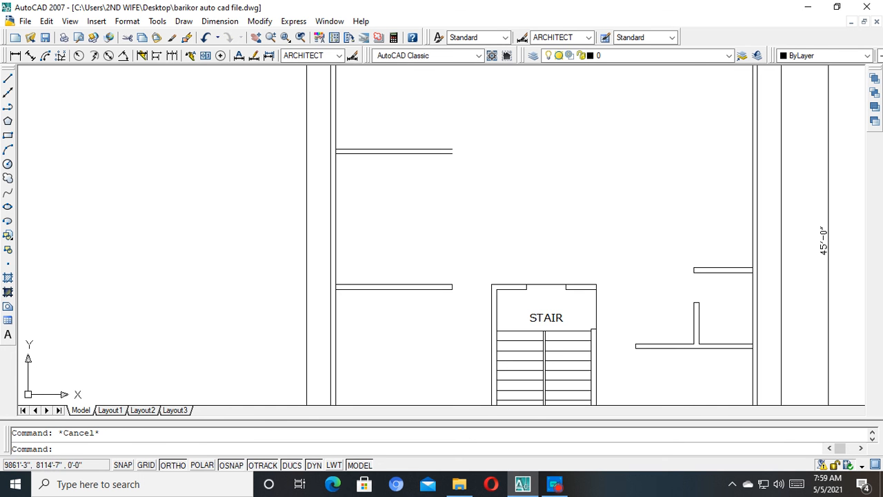
# Measure the clear height between the left room's lower and upper walls with a temporary linear dimension, and erase it.
pyautogui.click(15, 58)
pyautogui.scroll(2, 345, 256)
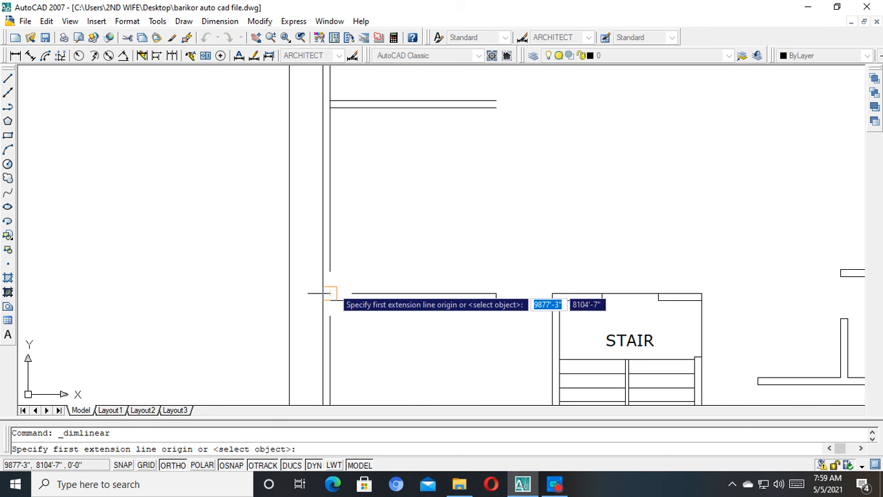
pyautogui.click(338, 195)
pyautogui.click(331, 108)
pyautogui.click(387, 133)
pyautogui.press('Escape')
pyautogui.click(460, 157)
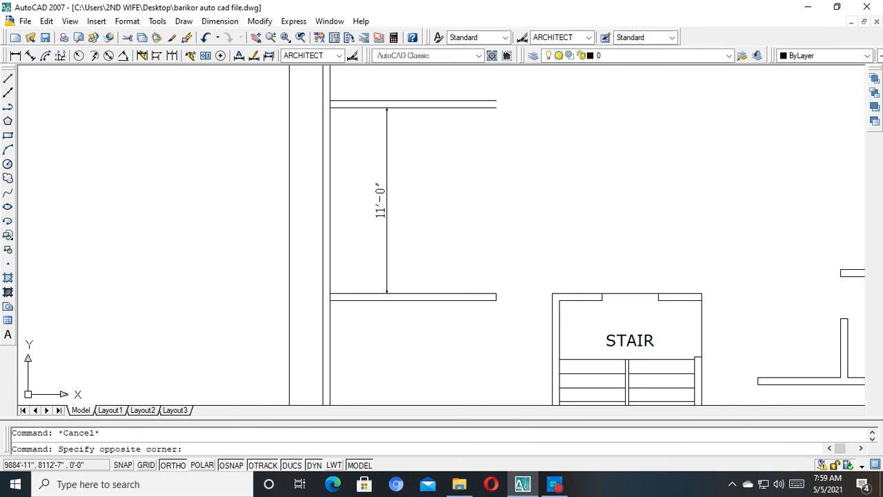
pyautogui.click(349, 238)
pyautogui.press('Delete')
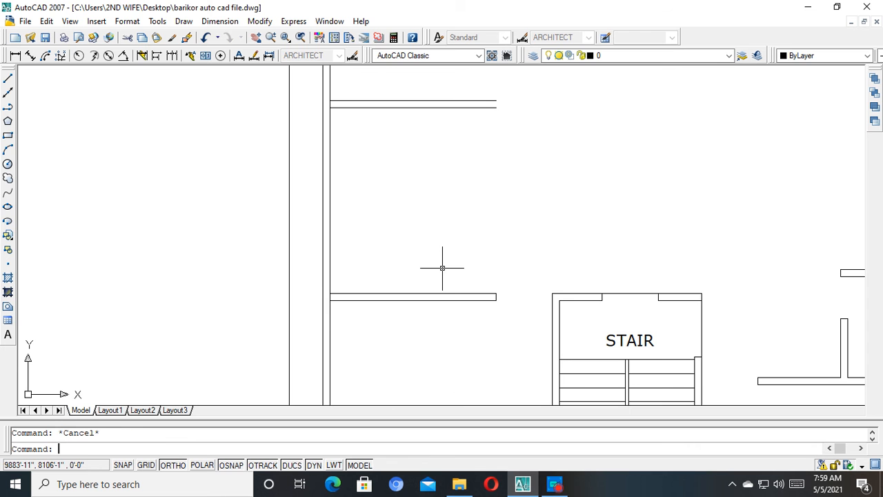
# Draw a vertical line from the right end of the left room's lower wall up past its upper wall.
pyautogui.press('Return')
pyautogui.press('Escape')
pyautogui.write('l')
pyautogui.press('Return')
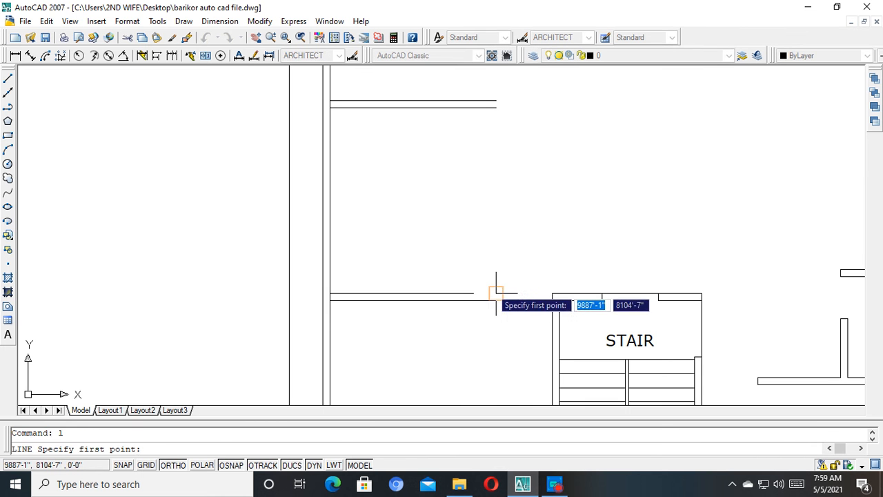
pyautogui.click(496, 294)
pyautogui.click(496, 72)
pyautogui.press('Escape')
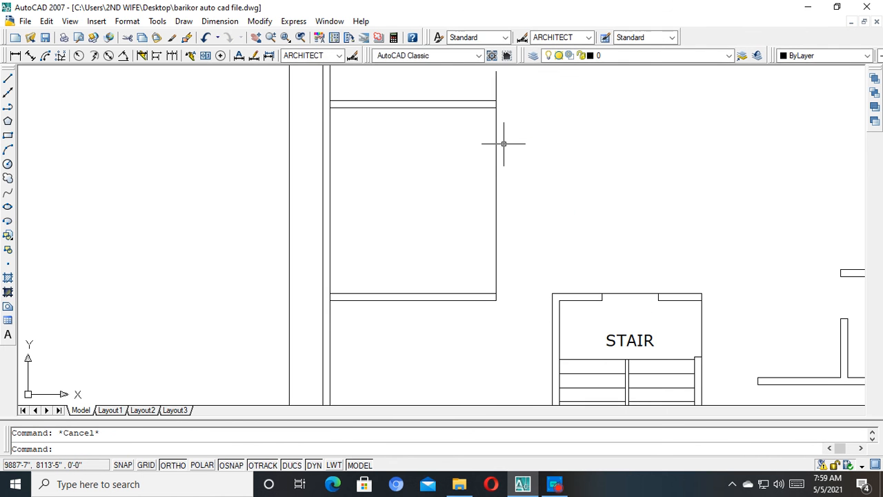
# Offset the vertical line 5" toward the inside of the left room to form its right wall.
pyautogui.write('o')
pyautogui.press('Return')
pyautogui.write('5')
pyautogui.press('Return')
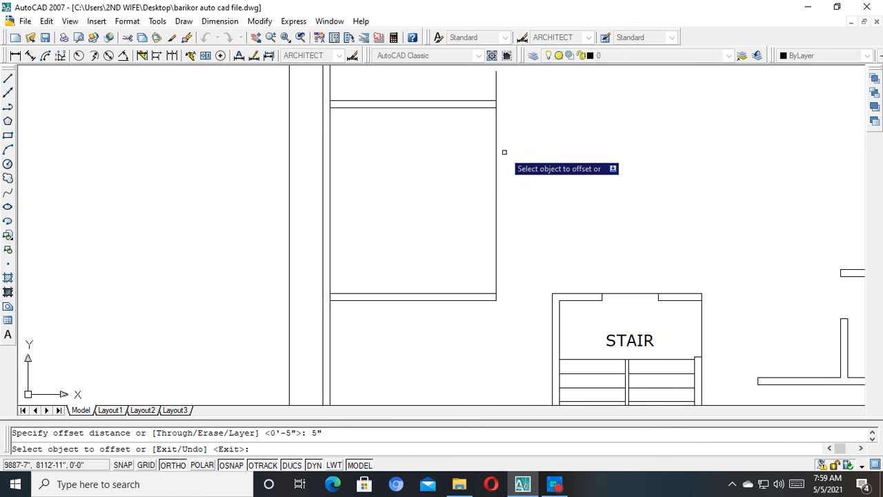
pyautogui.press('Escape')
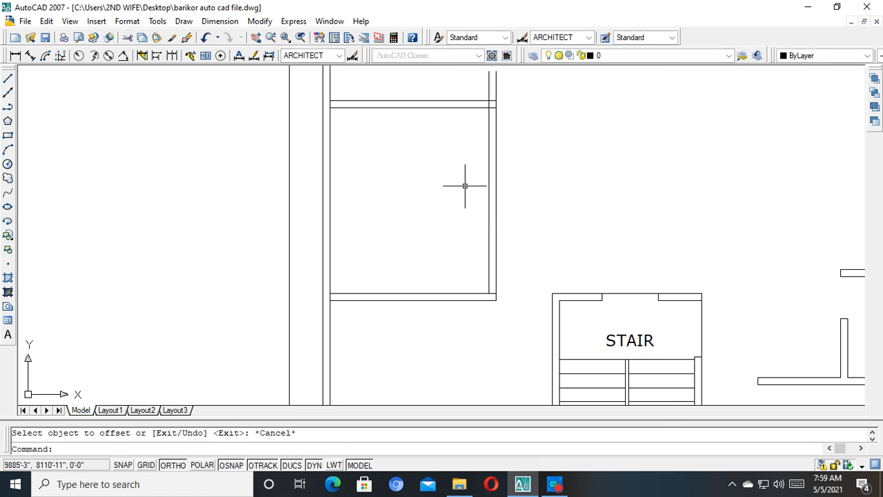
# Trim the two vertical line ends that project above the left room's upper wall.
pyautogui.write('tr')
pyautogui.press('Return')
pyautogui.press('Return')
pyautogui.moveTo(465, 187); pyautogui.dragTo(481, 262, button='middle')
pyautogui.click(529, 147)
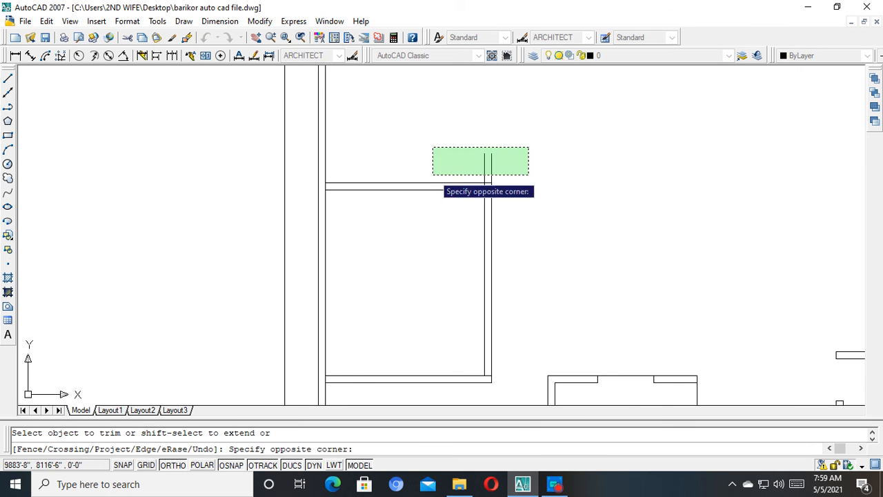
pyautogui.click(432, 175)
pyautogui.moveTo(486, 331)
pyautogui.mouseDown(button='middle')
pyautogui.moveTo(487, 251)
pyautogui.moveTo(452, 256)
pyautogui.mouseUp(button='middle')
pyautogui.scroll(-2, 488, 253)
pyautogui.scroll(-2, 487, 253)
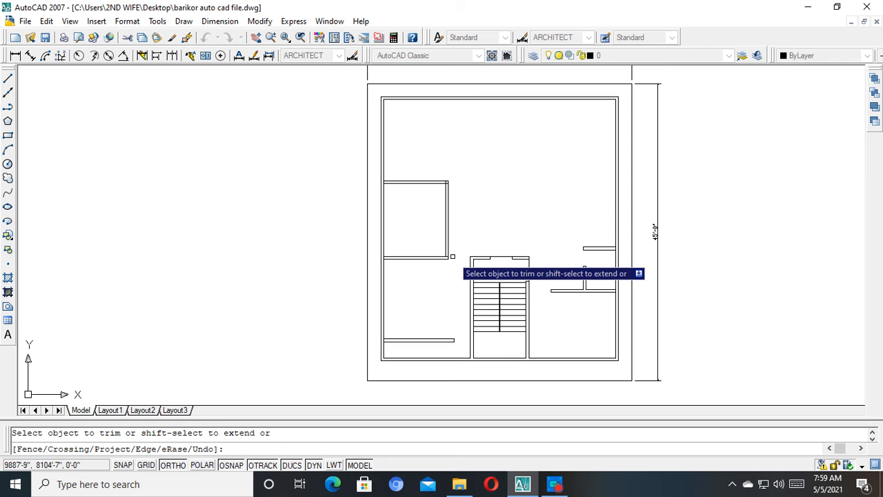
pyautogui.scroll(3, 452, 257)
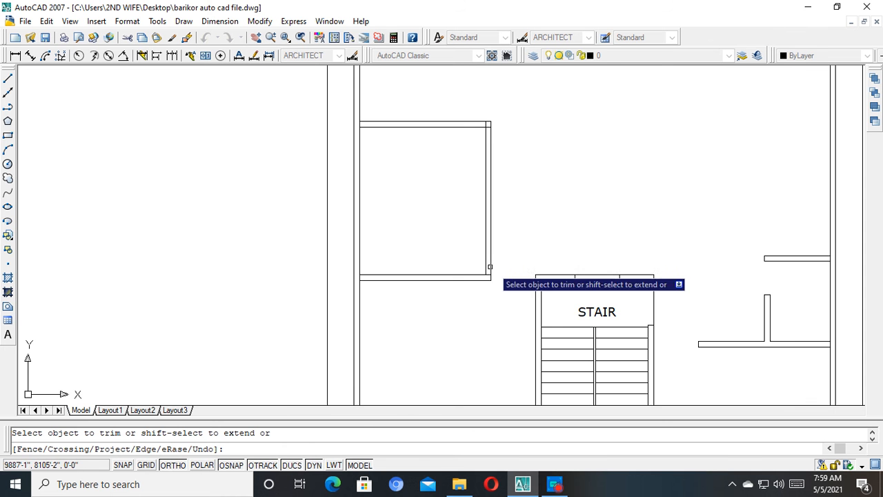
pyautogui.scroll(-3, 524, 214)
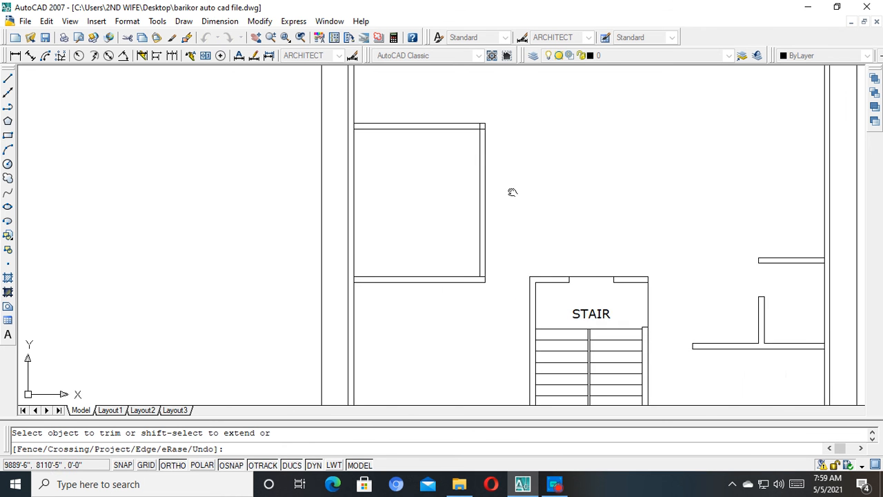
pyautogui.press('Escape')
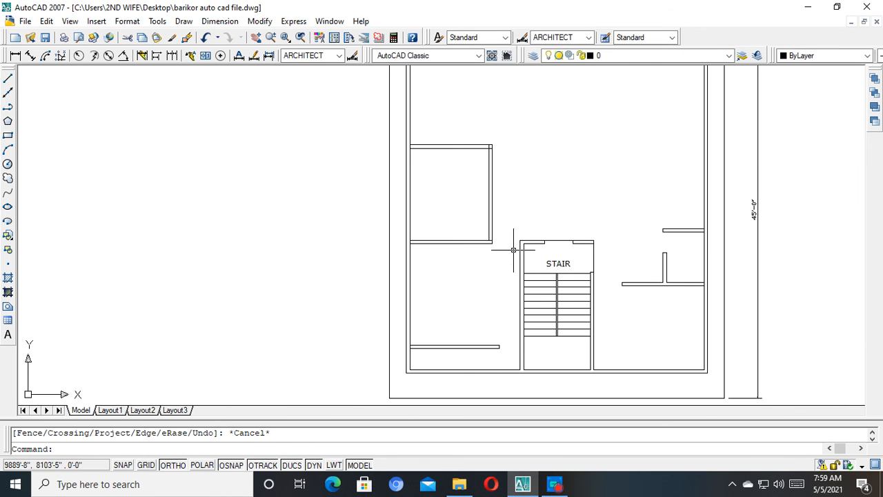
# Measure the left room's inner width along its lower wall with a temporary linear dimension, and erase it.
pyautogui.click(21, 56)
pyautogui.scroll(3, 397, 235)
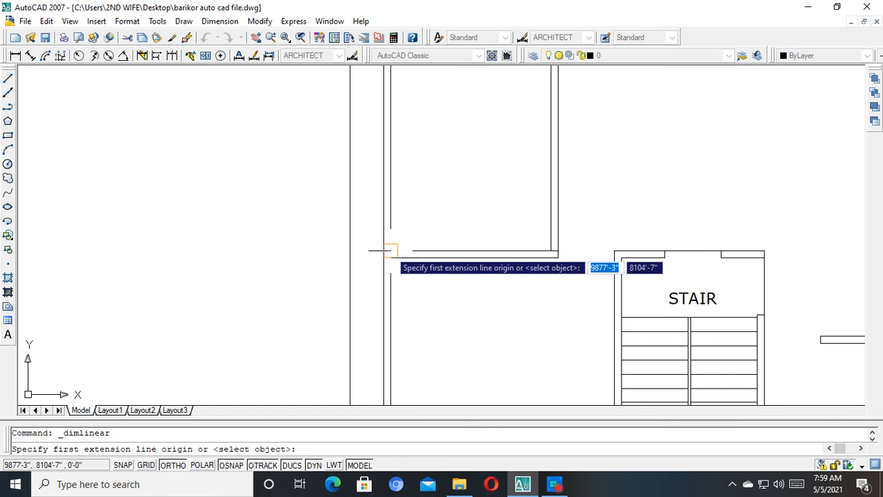
pyautogui.click(390, 251)
pyautogui.scroll(3, 524, 251)
pyautogui.click(582, 260)
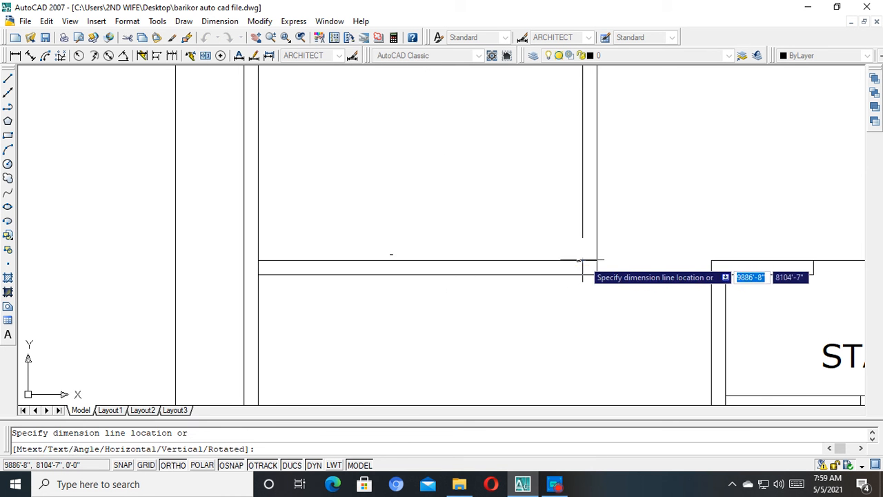
pyautogui.click(510, 208)
pyautogui.click(487, 235)
pyautogui.click(402, 154)
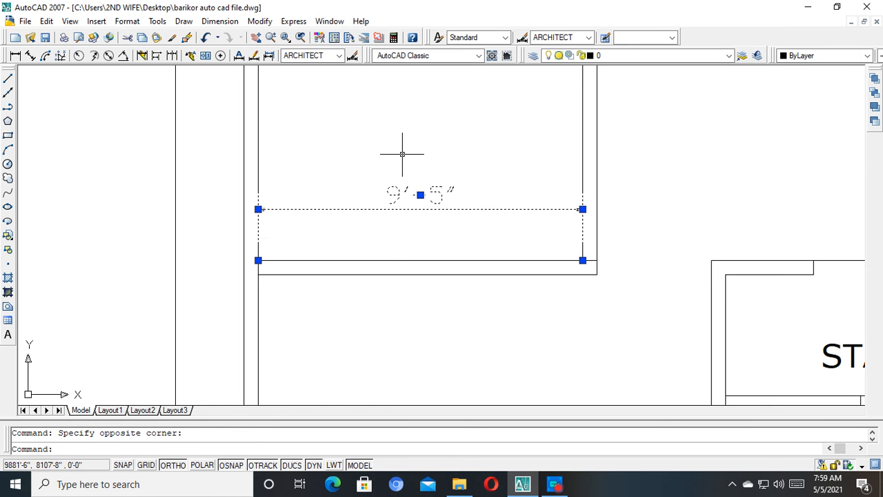
pyautogui.press('Delete')
pyautogui.scroll(-4, 492, 199)
pyautogui.moveTo(492, 199)
pyautogui.mouseDown(button='middle')
pyautogui.moveTo(486, 260)
pyautogui.moveTo(403, 259)
pyautogui.mouseUp(button='middle')
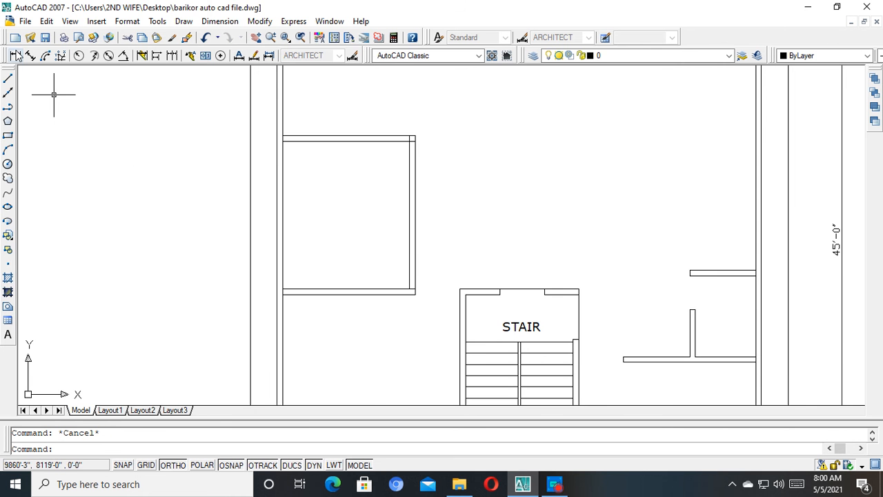
# Measure the gap between the left room's lower right corner and the stair wall with a temporary dimension, and erase it.
pyautogui.click(17, 55)
pyautogui.scroll(3, 338, 269)
pyautogui.click(492, 318)
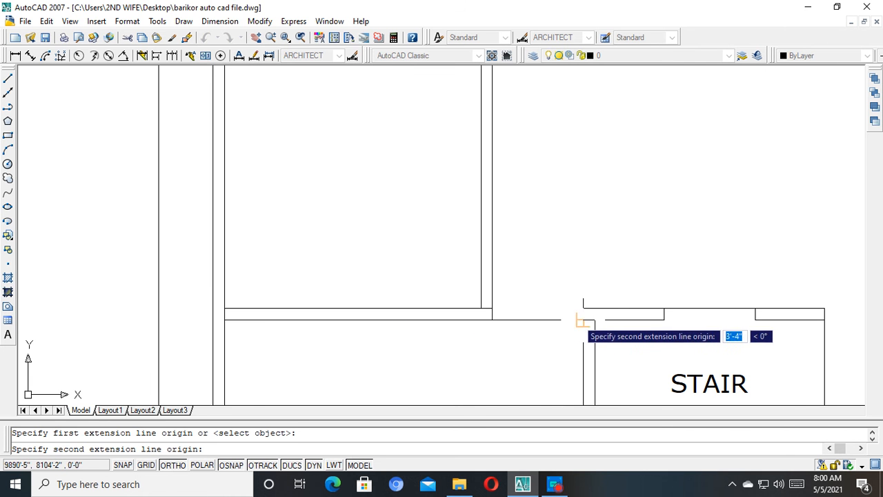
pyautogui.click(583, 319)
pyautogui.click(558, 301)
pyautogui.press('Escape')
pyautogui.click(558, 295)
pyautogui.click(536, 256)
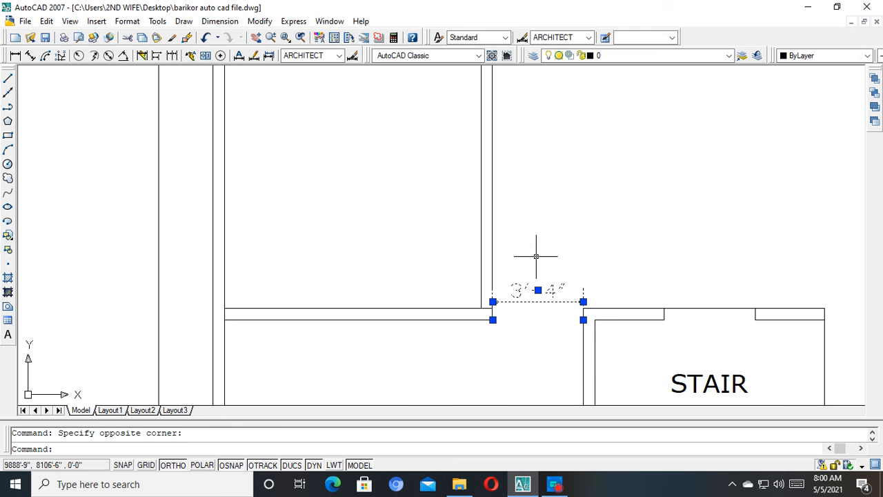
pyautogui.press('Delete')
pyautogui.scroll(-4, 536, 255)
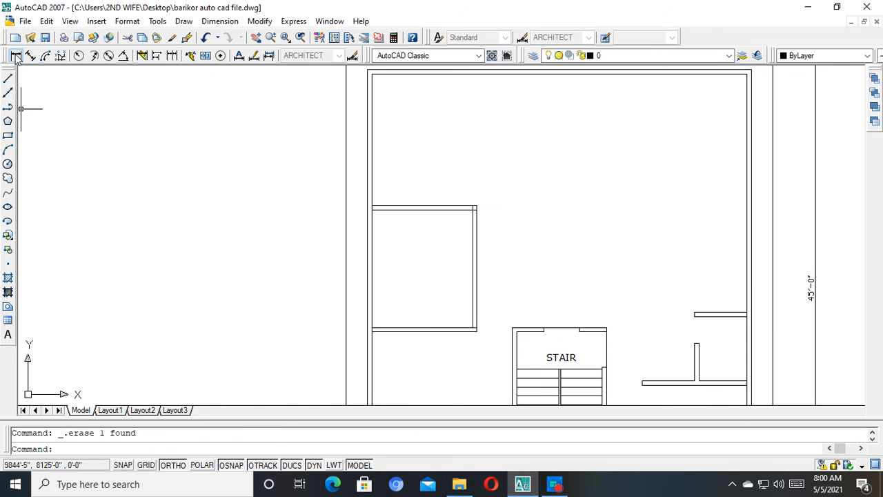
# Measure the left room's inner height and inner width with two temporary linear dimensions.
pyautogui.click(16, 56)
pyautogui.scroll(4, 406, 276)
pyautogui.click(299, 338)
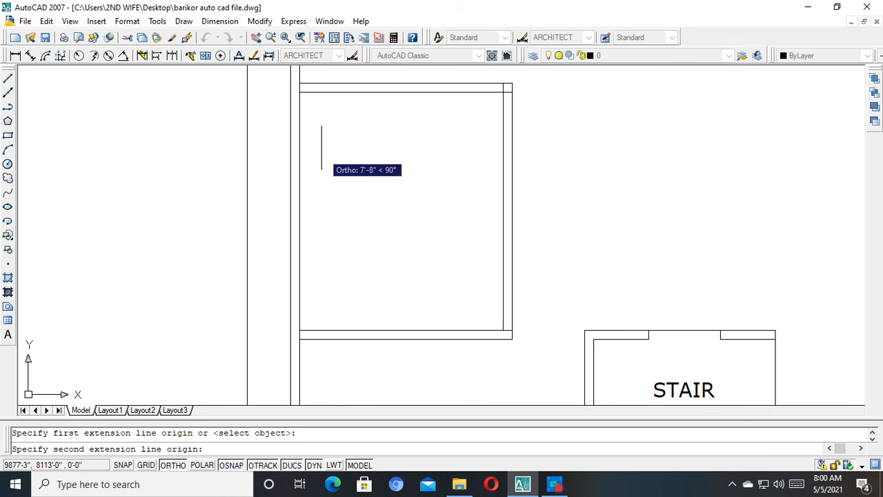
pyautogui.click(300, 91)
pyautogui.click(331, 131)
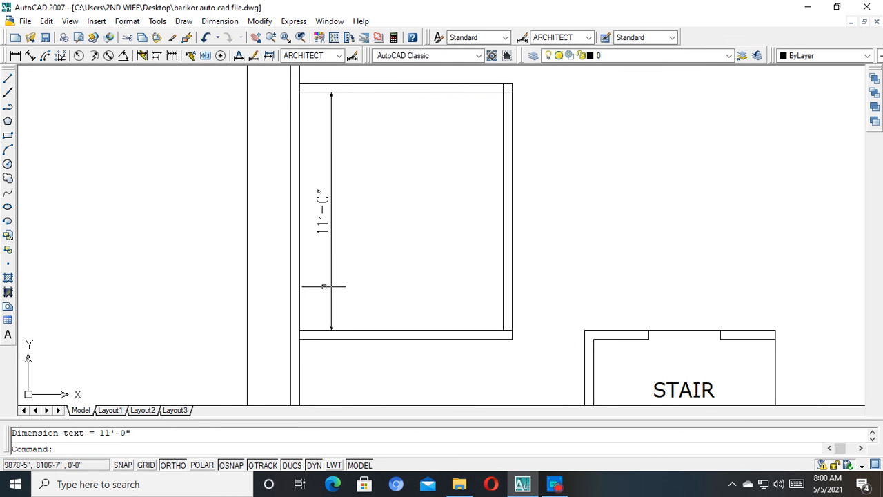
pyautogui.press('Return')
pyautogui.click(300, 338)
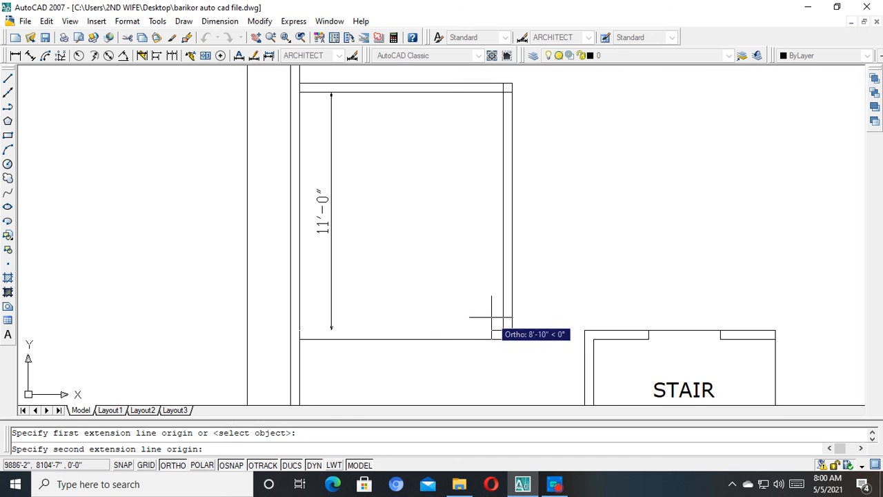
pyautogui.click(505, 331)
pyautogui.click(479, 307)
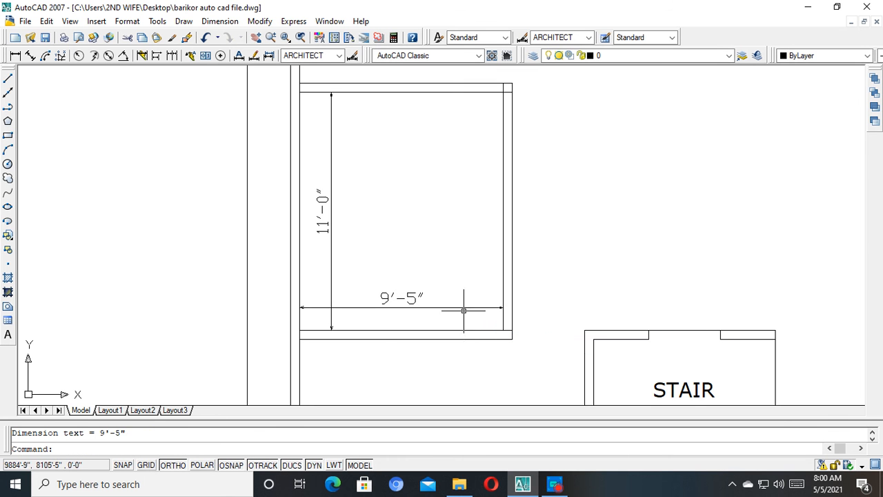
# Move the two lines of the left room's upper wall 1' upward.
pyautogui.moveTo(427, 103); pyautogui.dragTo(424, 219, button='middle')
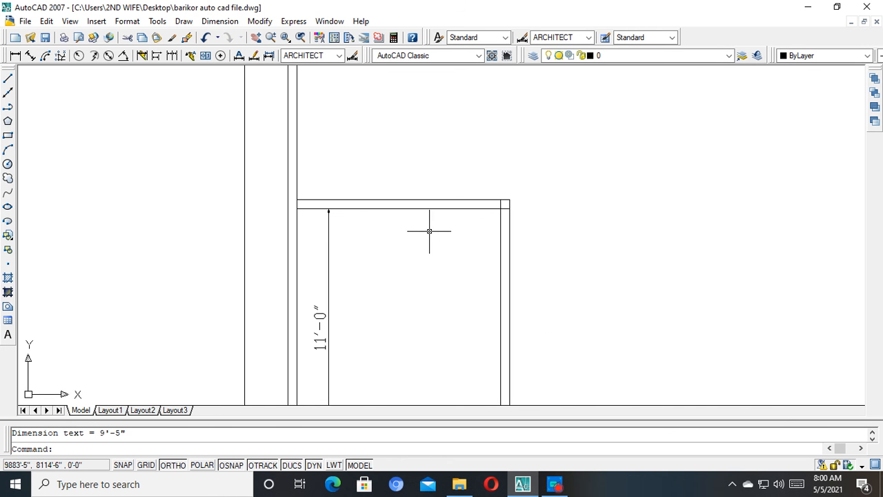
pyautogui.scroll(-4, 429, 231)
pyautogui.scroll(2, 402, 226)
pyautogui.click(424, 248)
pyautogui.click(412, 185)
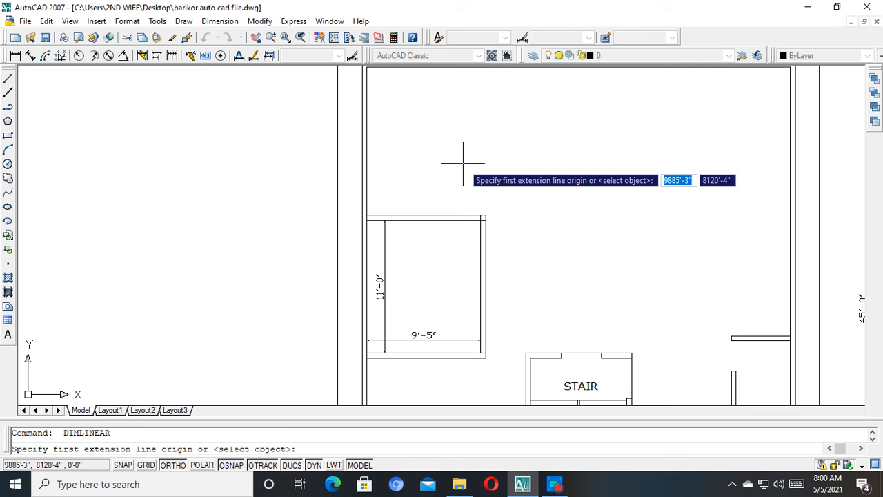
pyautogui.press('Escape')
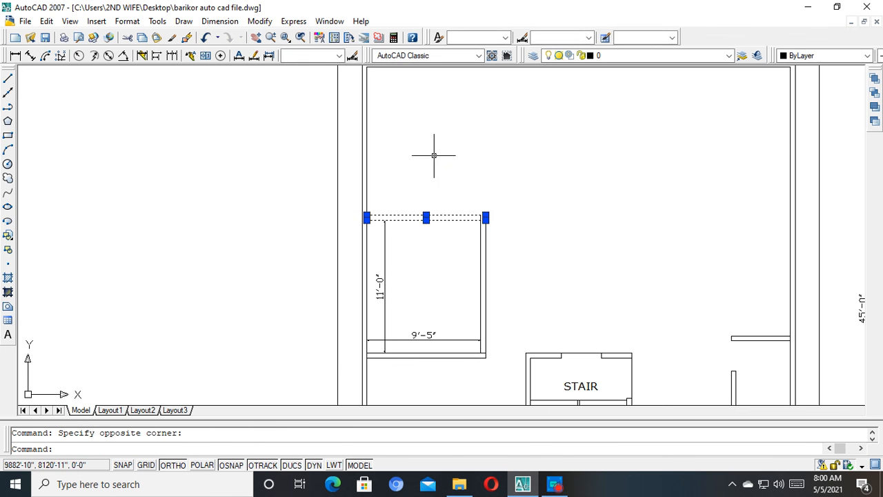
pyautogui.write('m')
pyautogui.press('Return')
pyautogui.click(433, 155)
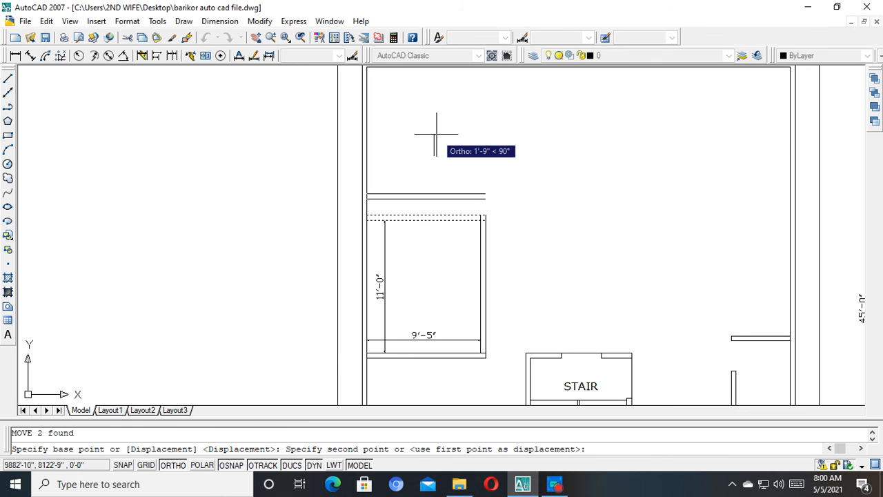
pyautogui.write("1'")
pyautogui.press('Return')
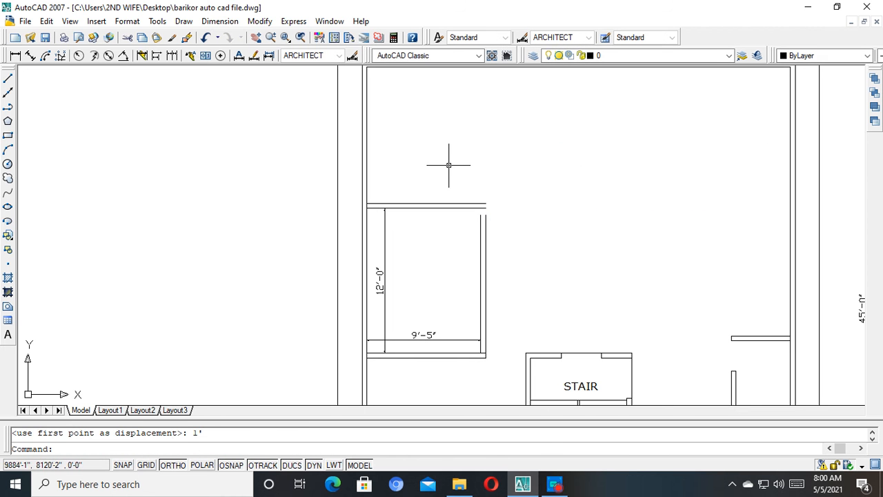
# Extend the left room's two right wall lines up to the moved upper wall.
pyautogui.write('ex')
pyautogui.press('Return')
pyautogui.press('Return')
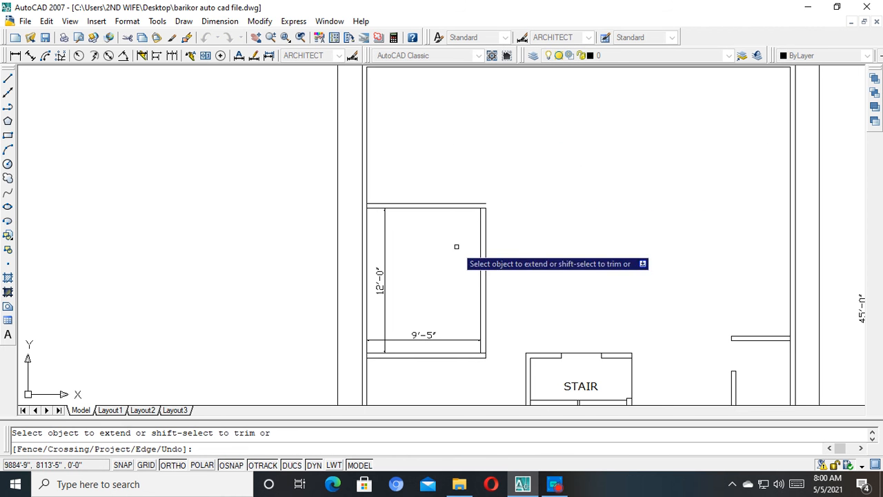
pyautogui.scroll(3, 390, 287)
pyautogui.press('Escape')
# Erase the temporary height and width dimensions inside the left room.
pyautogui.click(436, 256)
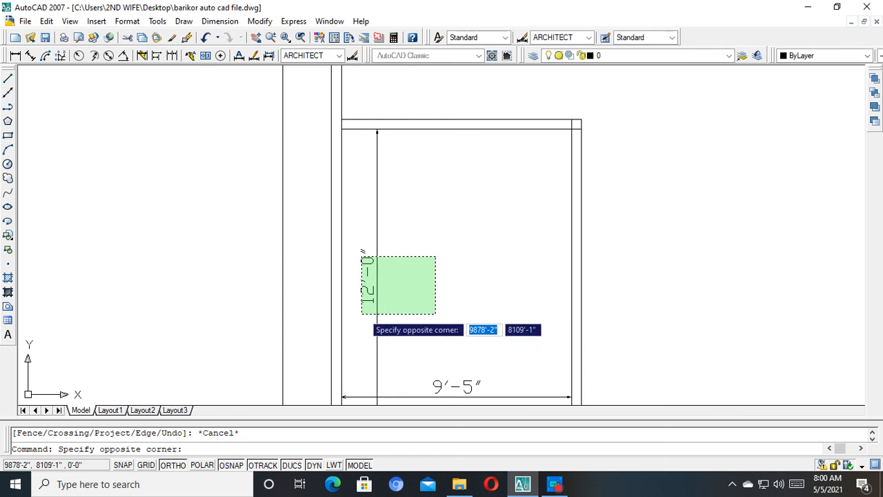
pyautogui.click(361, 315)
pyautogui.press('Delete')
pyautogui.moveTo(393, 292); pyautogui.dragTo(384, 167, button='middle')
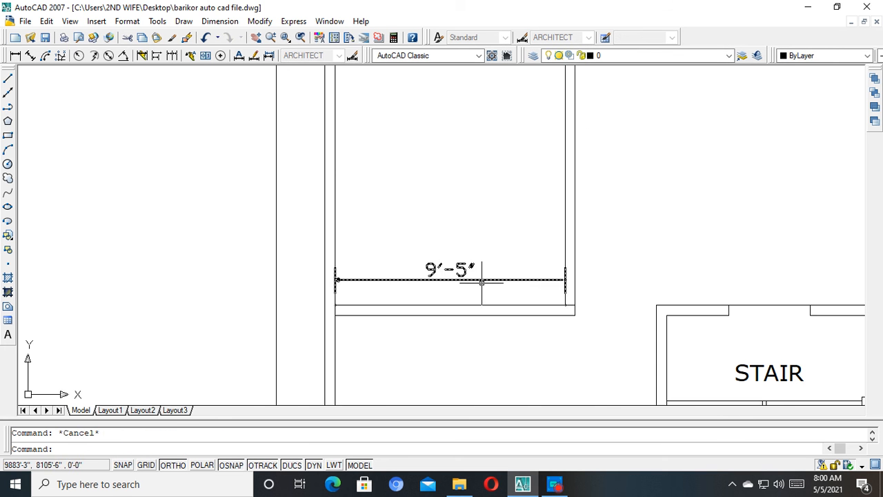
pyautogui.click(481, 288)
pyautogui.click(422, 230)
pyautogui.press('Delete')
pyautogui.scroll(-2, 487, 248)
pyautogui.scroll(1, 536, 262)
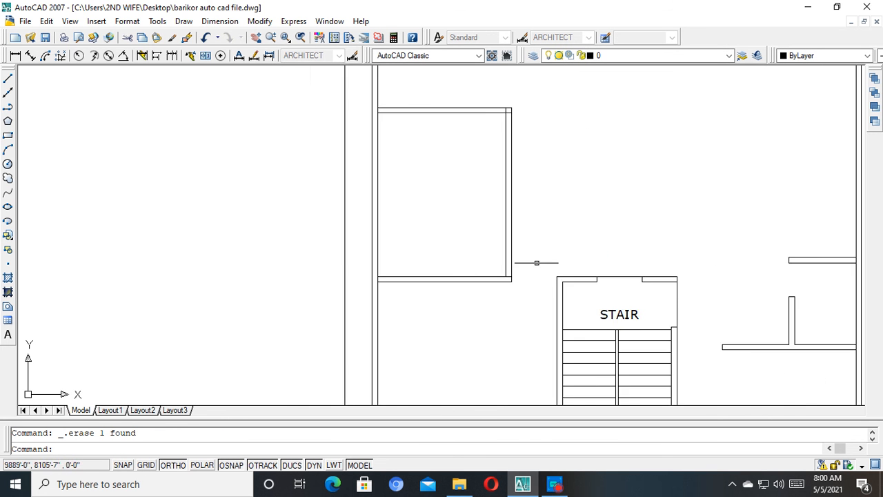
# Offset the lower line of the left room's upper wall 40" down into the room.
pyautogui.moveTo(536, 262); pyautogui.dragTo(470, 283, button='middle')
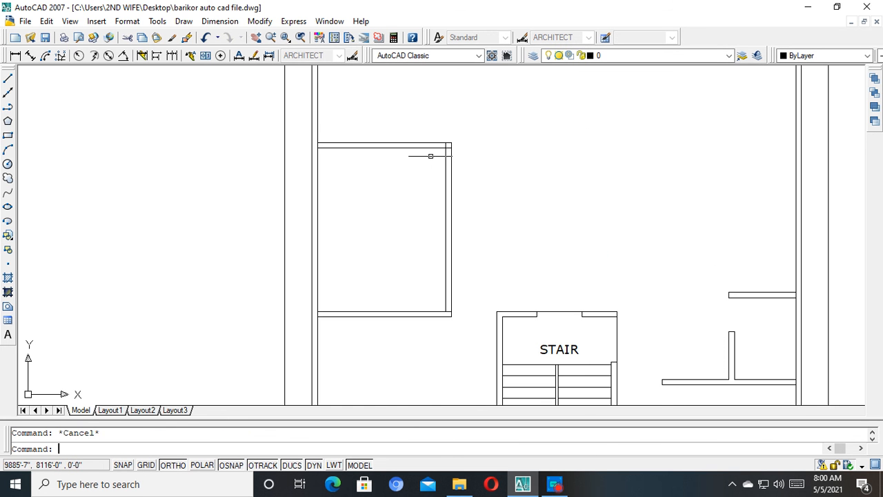
pyautogui.write('o')
pyautogui.press('Return')
pyautogui.write('40"')
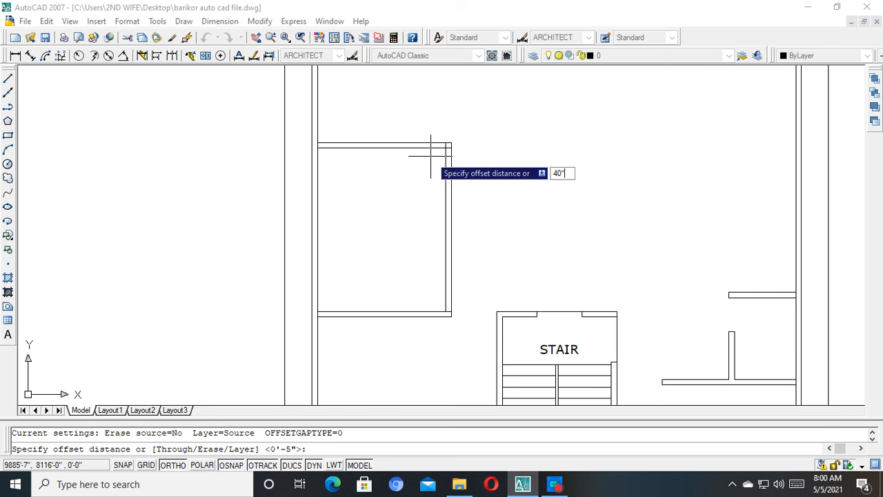
pyautogui.press('Return')
pyautogui.click(432, 145)
pyautogui.click(414, 216)
pyautogui.press('Escape')
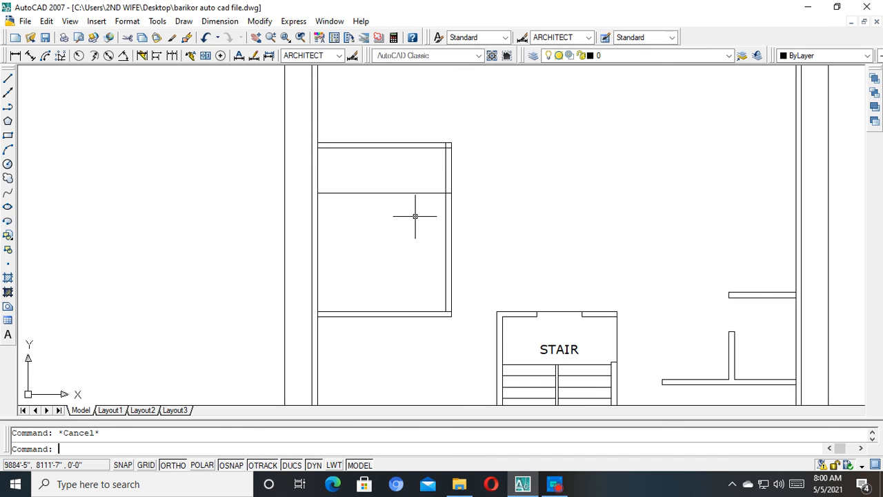
# Trim the left room's right wall below the upper wall into a 40" opening, and trim the offset line inside the room.
pyautogui.write('tr')
pyautogui.press('Return')
pyautogui.press('Return')
pyautogui.click(420, 179)
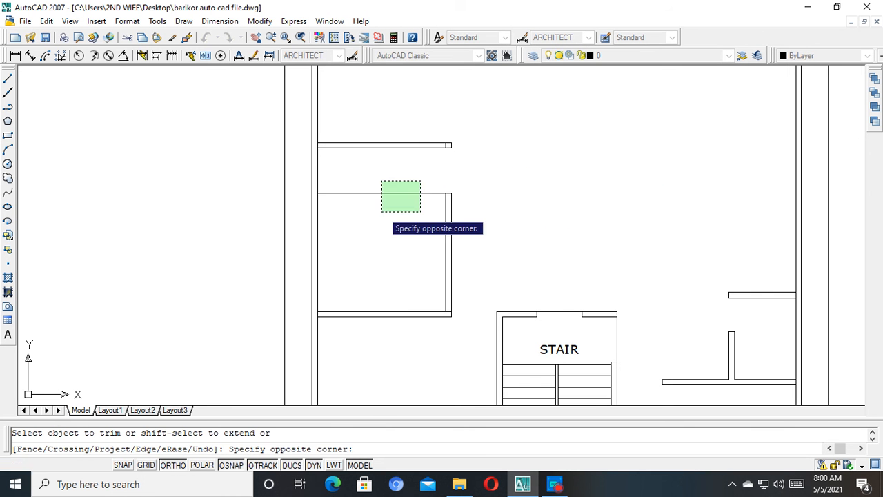
pyautogui.click(381, 213)
pyautogui.press('Escape')
pyautogui.scroll(2, 414, 124)
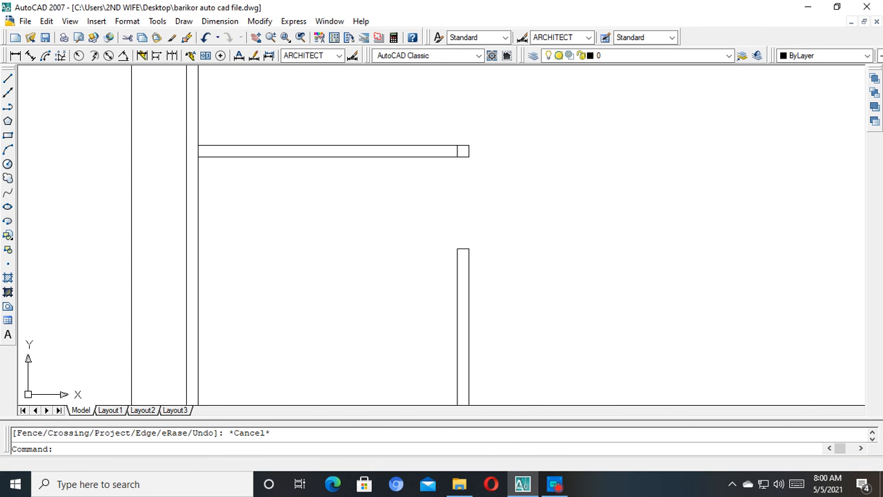
# Erase the short leftover vertical line in the right end of the left room's upper wall, and save the drawing.
pyautogui.click(432, 117)
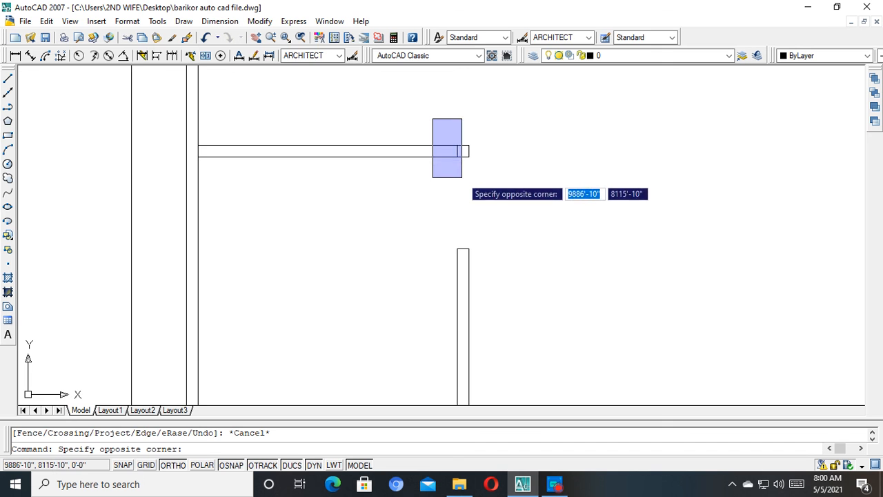
pyautogui.click(461, 177)
pyautogui.press('Delete')
pyautogui.scroll(-2, 465, 177)
pyautogui.press('Escape')
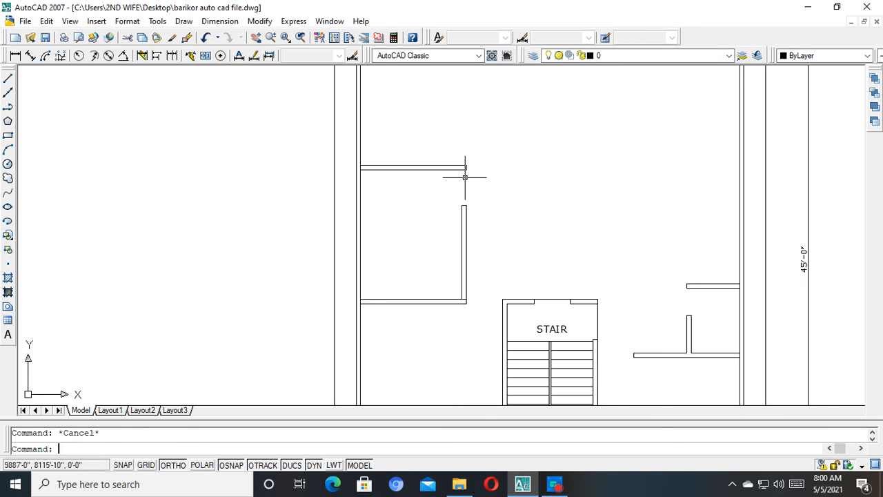
pyautogui.hotkey('ctrl', 's')
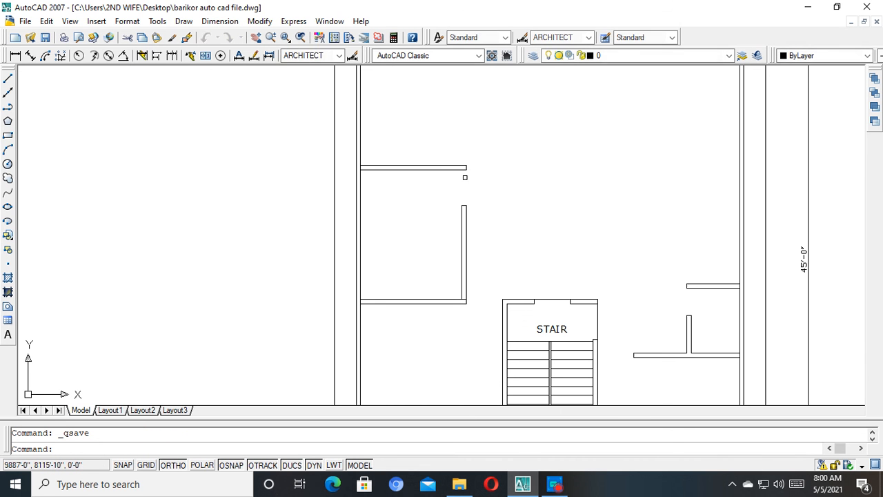
# Draw a large wide rectangle around the new floor plan, leaving plenty of empty space on its right.
pyautogui.scroll(-3, 465, 177)
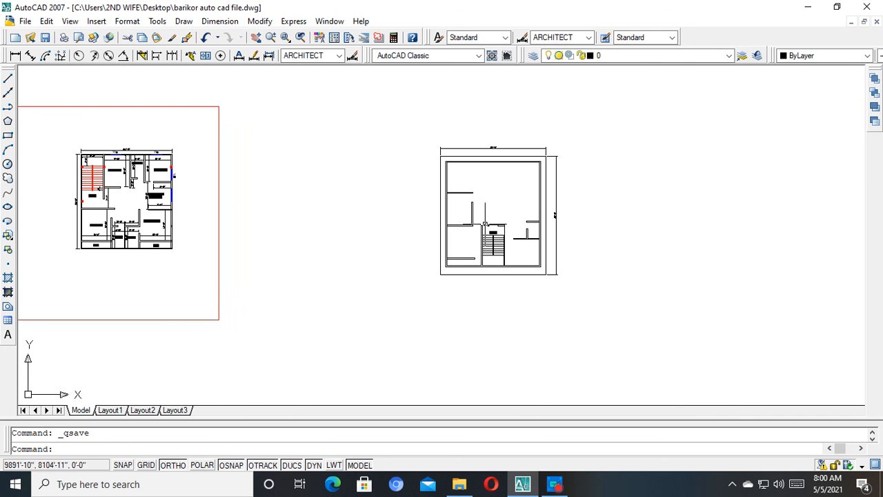
pyautogui.click(8, 135)
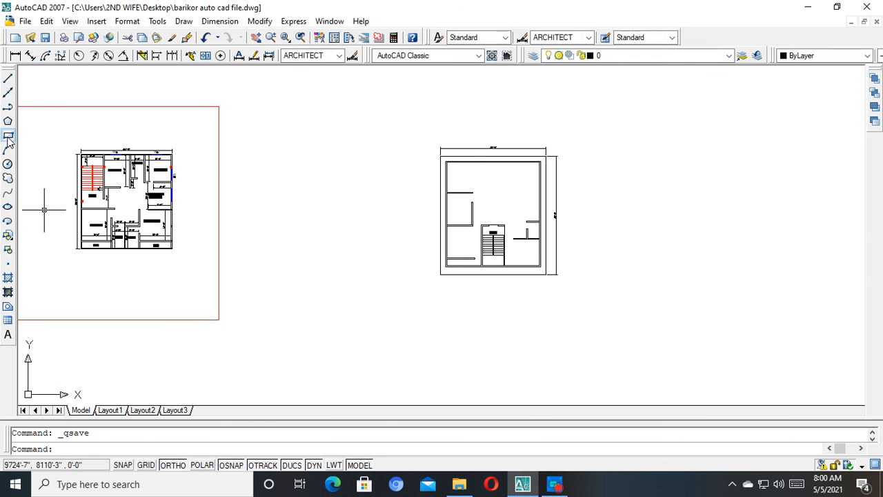
pyautogui.click(323, 97)
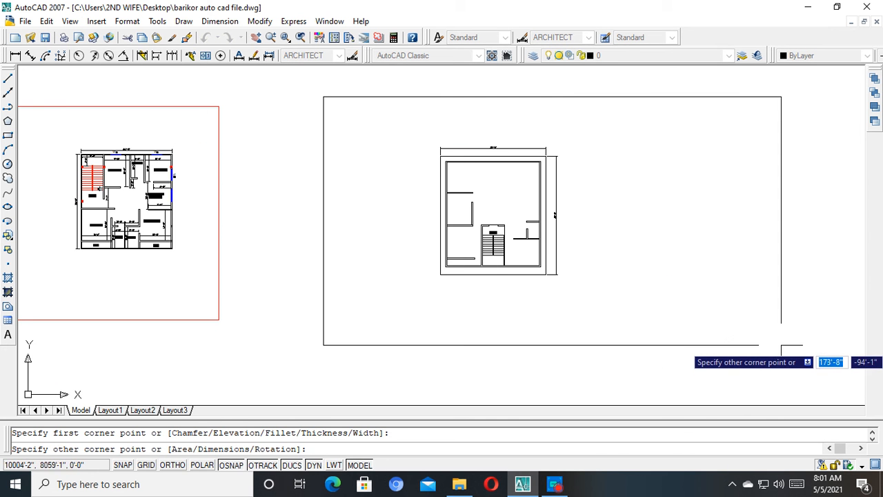
pyautogui.scroll(-2, 723, 347)
pyautogui.moveTo(724, 347); pyautogui.dragTo(356, 298, button='middle')
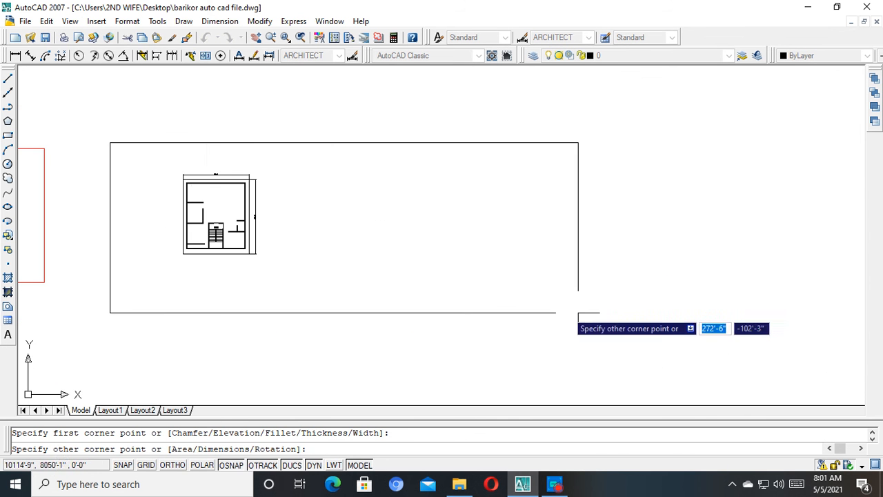
pyautogui.click(717, 301)
pyautogui.press('Escape')
pyautogui.moveTo(415, 255); pyautogui.dragTo(494, 261, button='middle')
pyautogui.scroll(2, 300, 231)
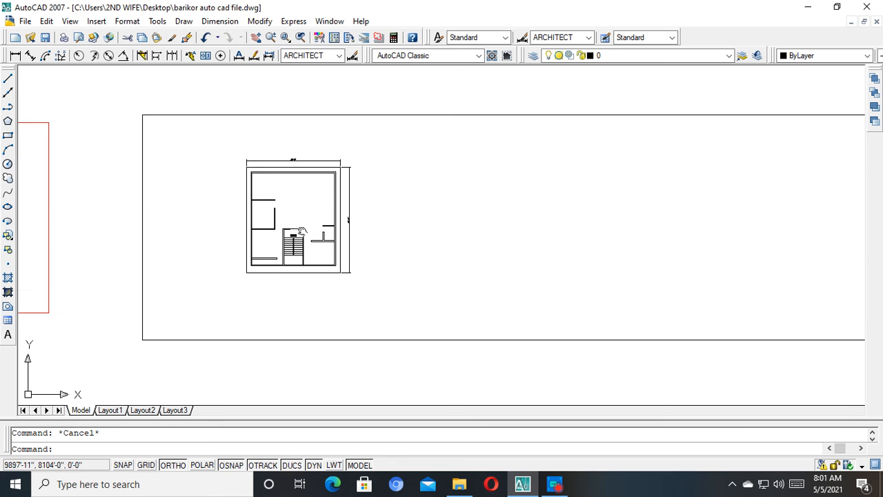
# Move the whole new floor plan with its dimensions straight left, closer to the surrounding rectangle's left edge.
pyautogui.moveTo(301, 231); pyautogui.dragTo(380, 210, button='middle')
pyautogui.click(459, 124)
pyautogui.click(312, 269)
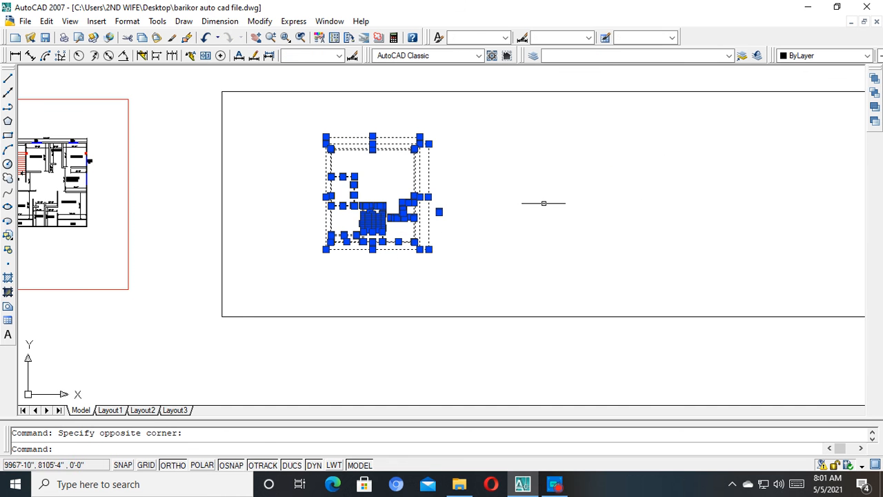
pyautogui.write('m')
pyautogui.press('Return')
pyautogui.click(631, 189)
pyautogui.click(577, 191)
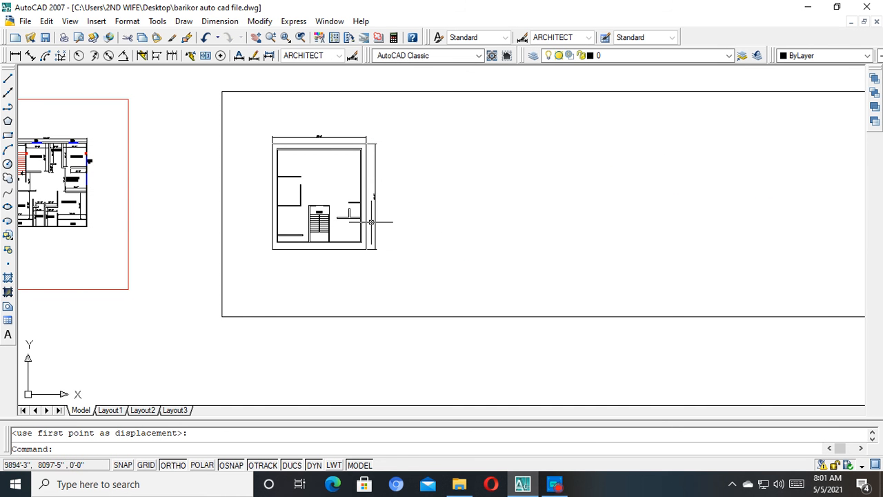
# Check the moved floor plan inside the rectangle, save the drawing and close the program.
pyautogui.scroll(-4, 376, 222)
pyautogui.scroll(9, 356, 230)
pyautogui.moveTo(279, 223); pyautogui.dragTo(398, 293, button='middle')
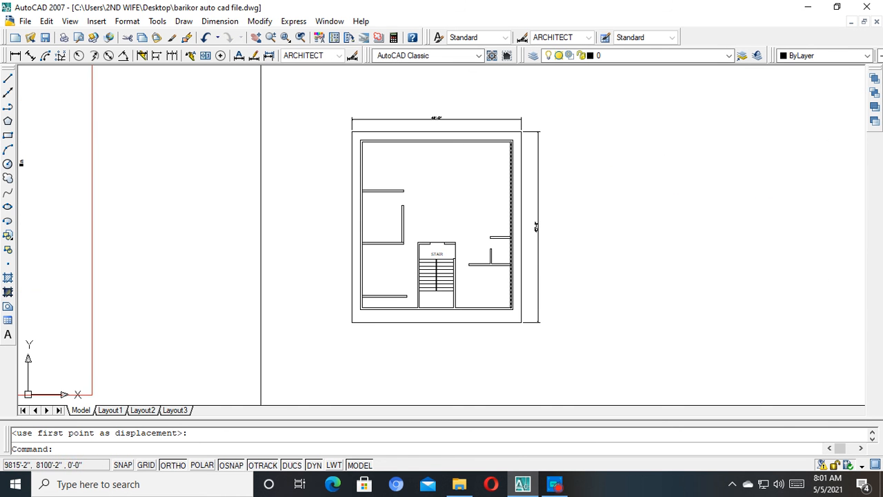
pyautogui.scroll(3, 436, 273)
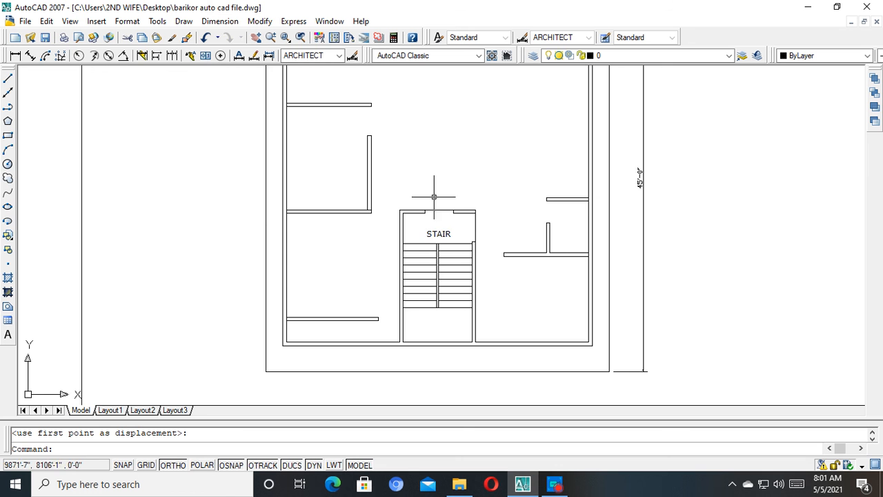
pyautogui.scroll(-3, 433, 196)
pyautogui.scroll(2, 422, 227)
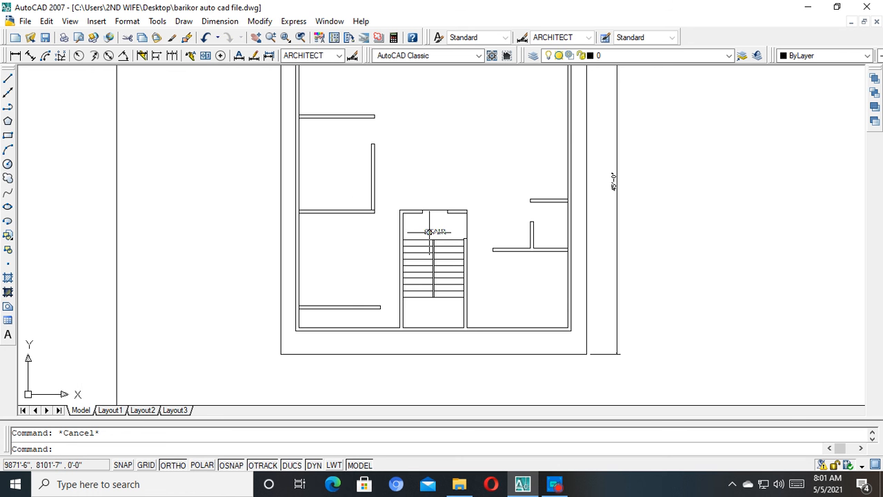
pyautogui.hotkey('ctrl', 's')
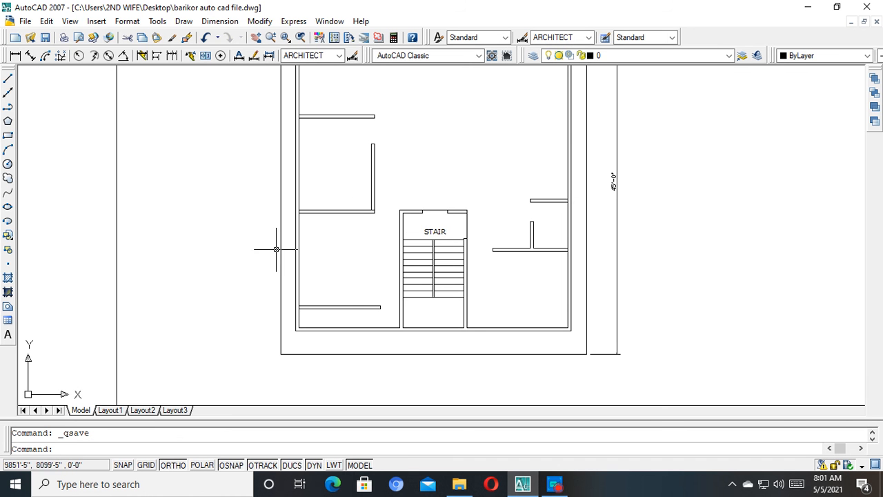
pyautogui.click(871, 9)
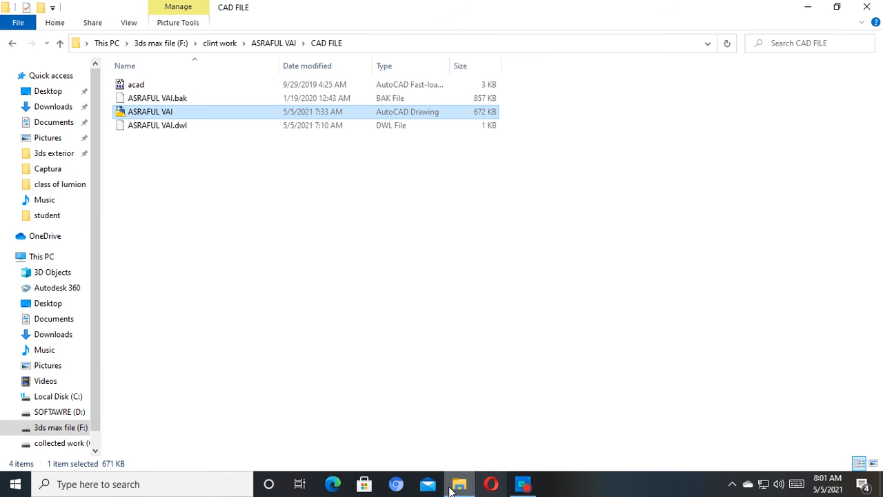
pyautogui.click(54, 122)
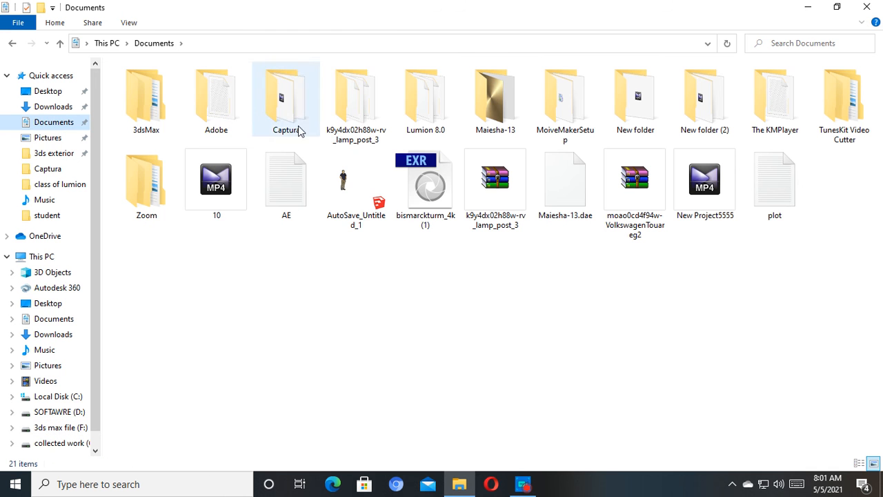
pyautogui.click(523, 484)
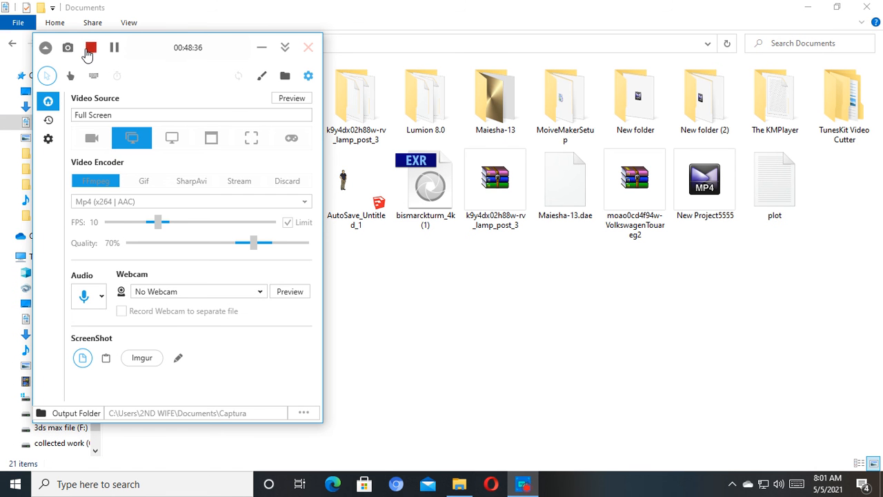